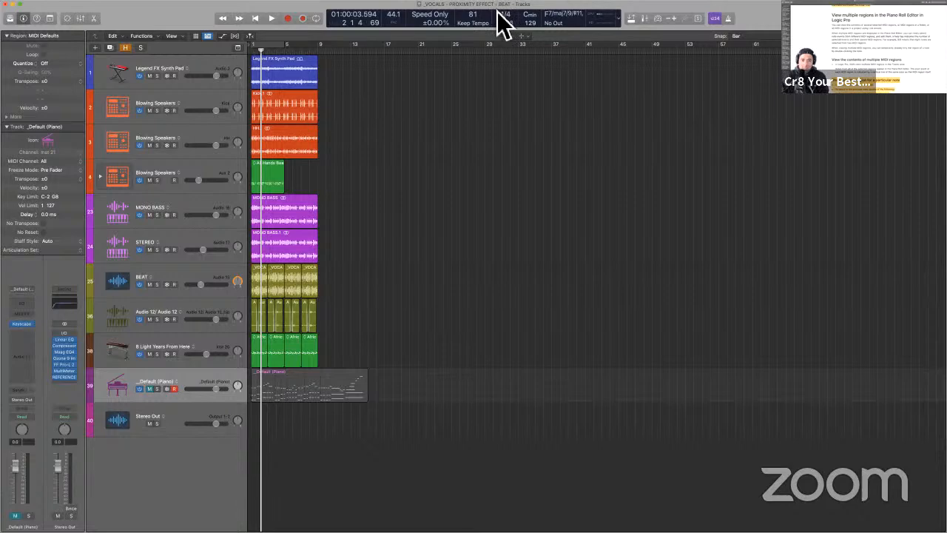
- Share Desktop 2 with sound in the Zoom meeting and reorder the desktops so the user guide sits on Desktop 9
left_click(636, 380)
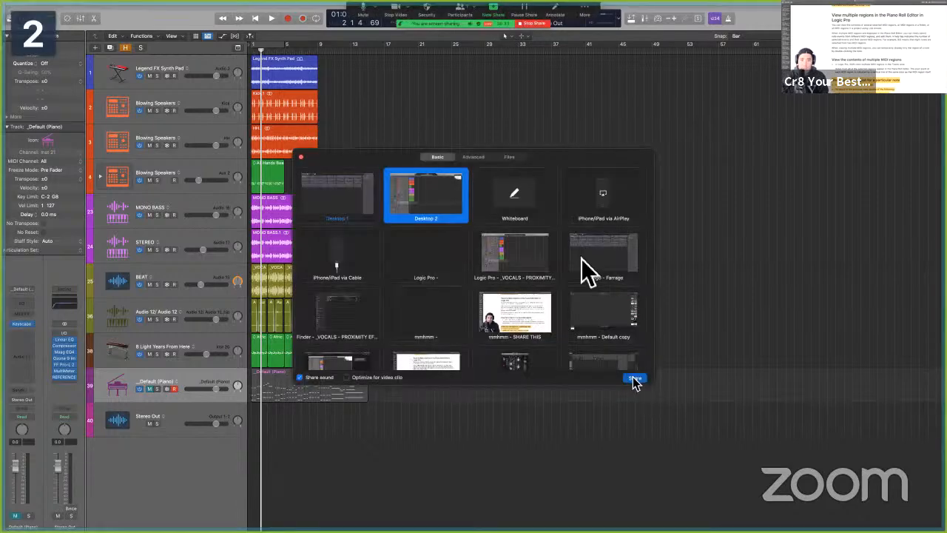
key("ctrl+Up")
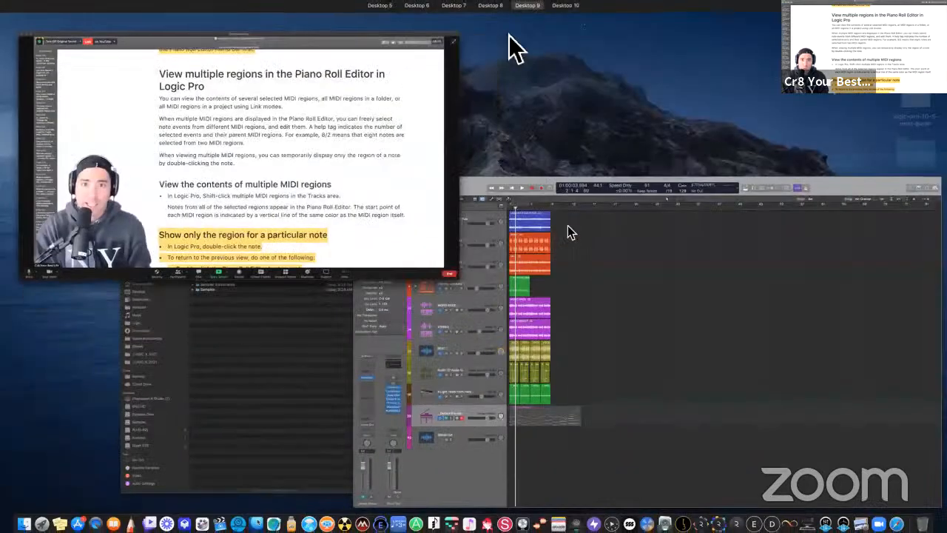
mouse_move(509, 34)
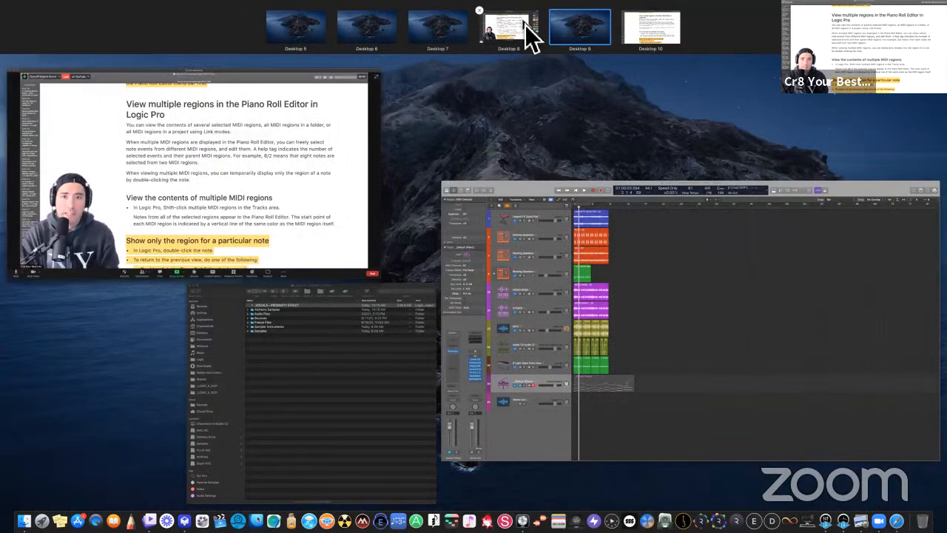
left_click_drag(651, 36, 563, 27)
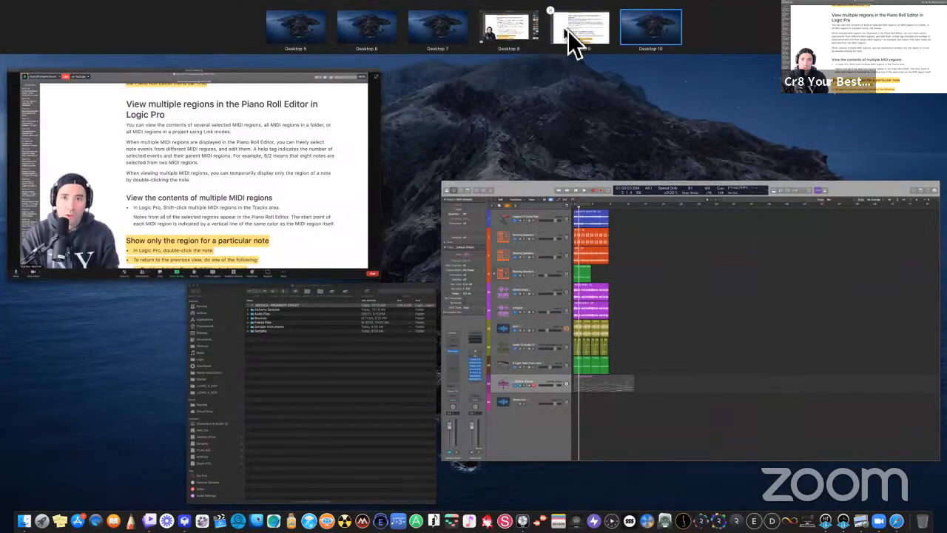
left_click(565, 28)
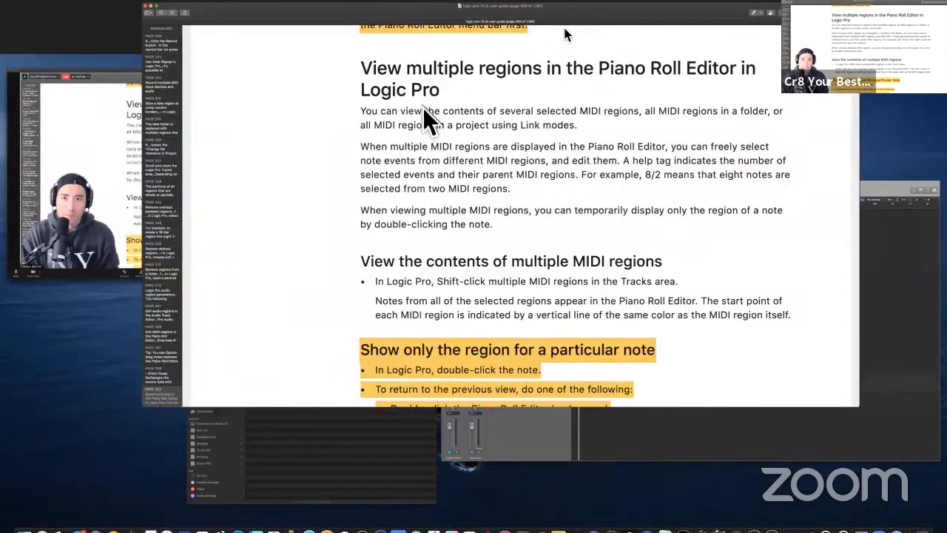
key("ctrl+Up")
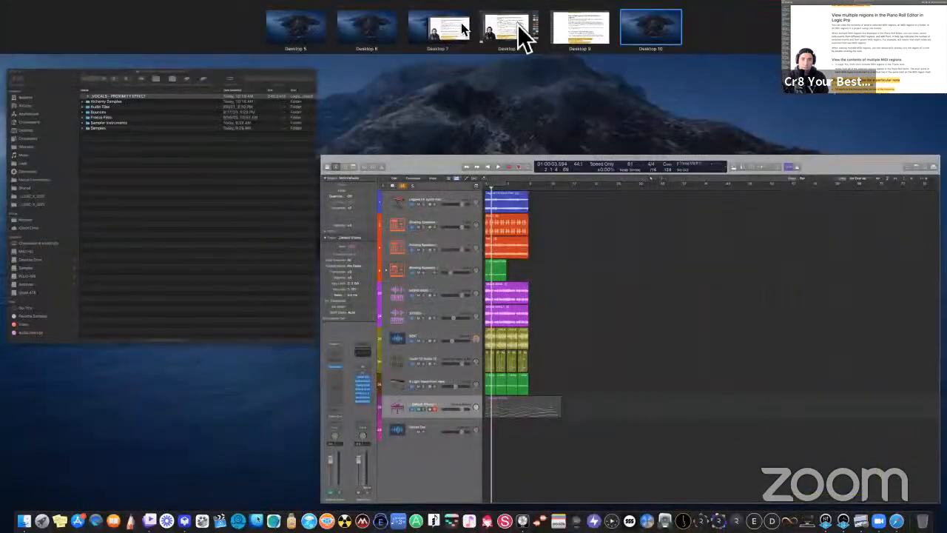
left_click(591, 24)
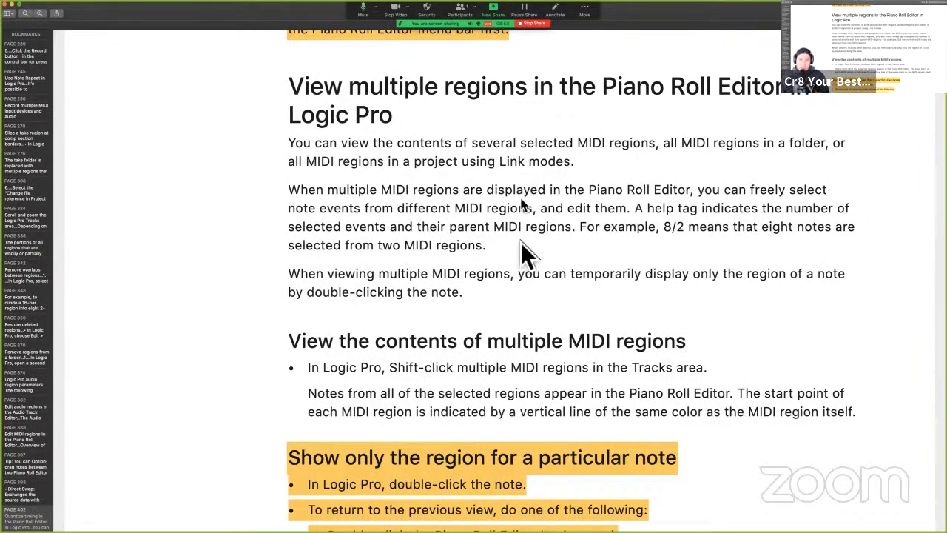
- Switch to the Logic Pro project, unmute the _Default (Piano) track and open its region in the Piano Roll
scroll(518, 264, "down", 3)
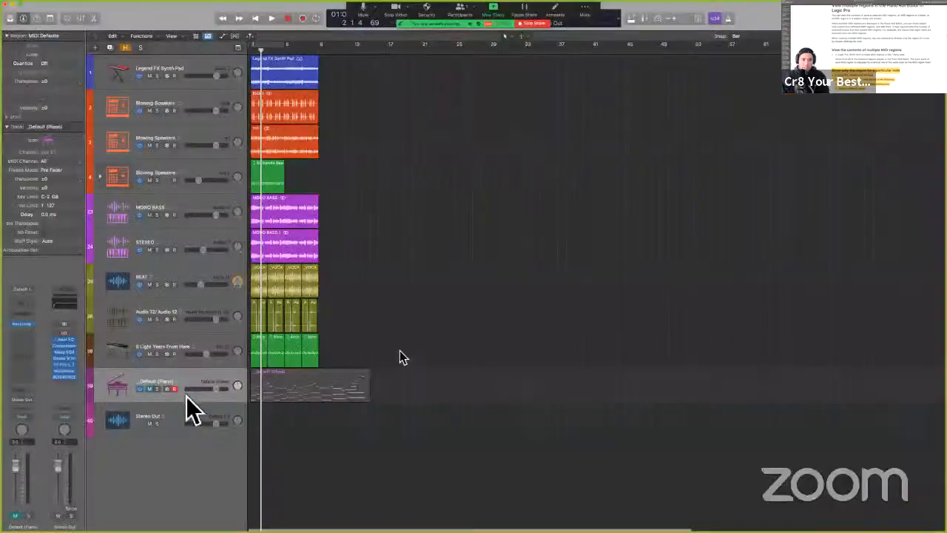
key("super+Right")
key("super+Right")
left_click(149, 389)
double_click(304, 394)
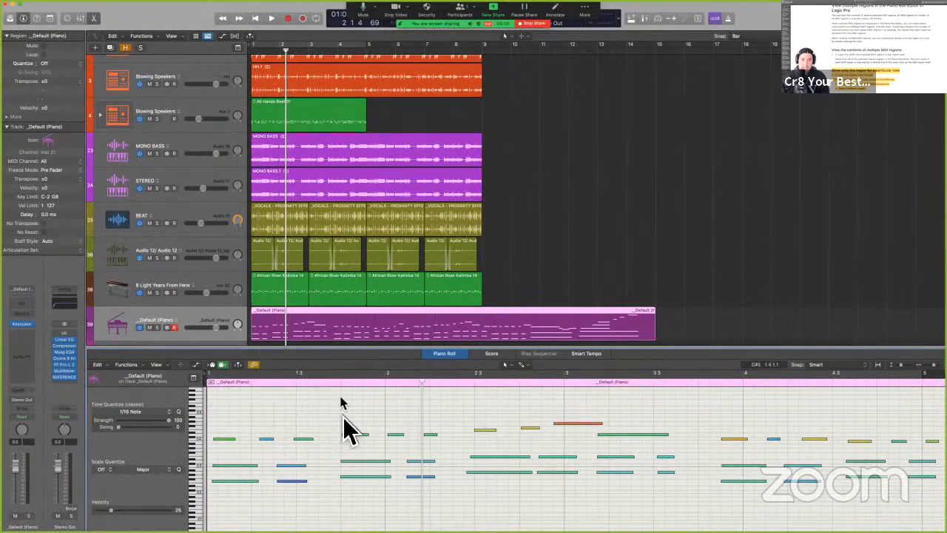
- Check the Set Note Color setting for the Piano Roll notes
left_click(157, 365)
mouse_move(190, 433)
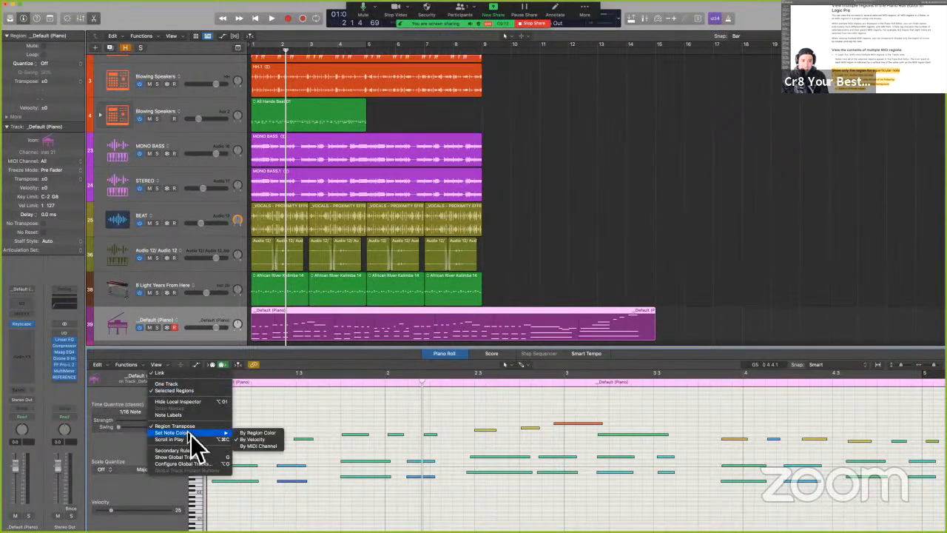
left_click(333, 402)
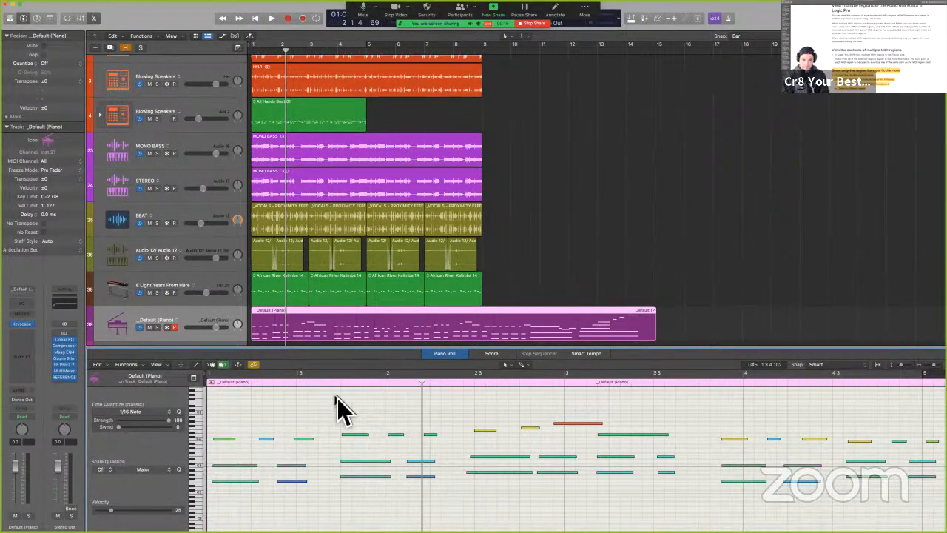
- Place the playhead at bar 2 and briefly display the first African River Kalimba 14 region's notes together with the piano region's
key("Return")
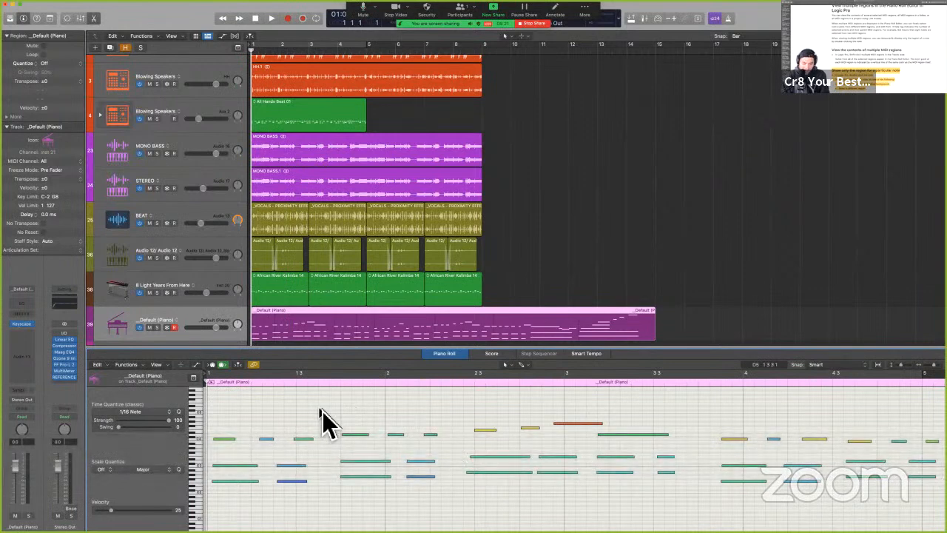
key("period")
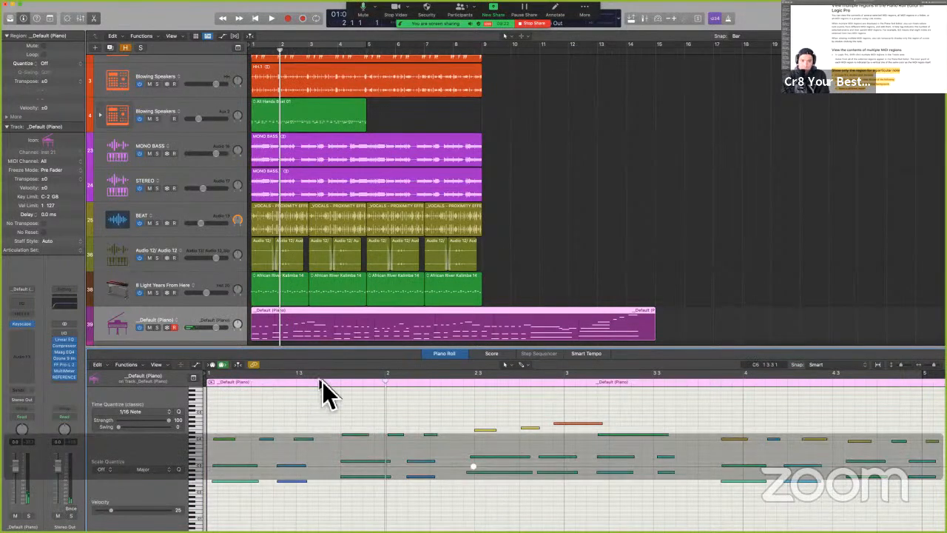
key("shift")
left_click(291, 298, "shift")
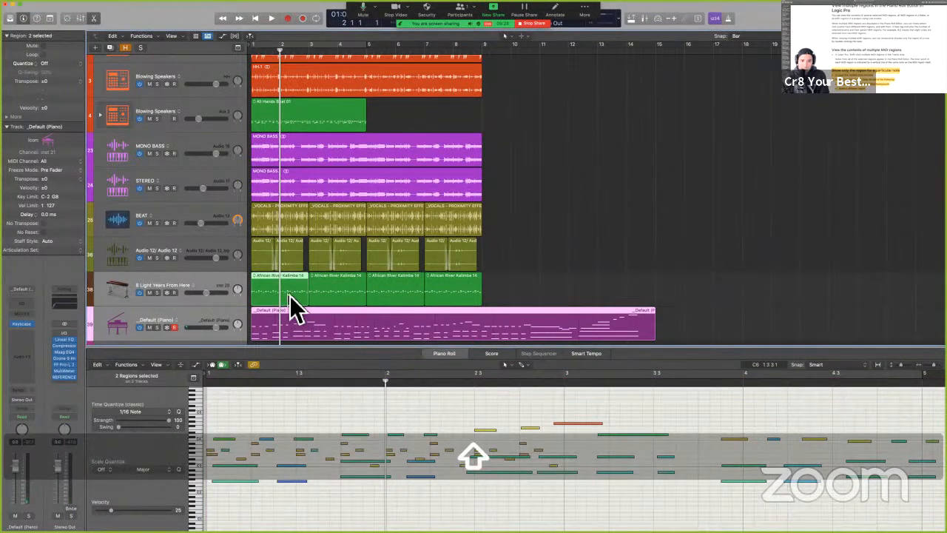
left_click(289, 297, "shift")
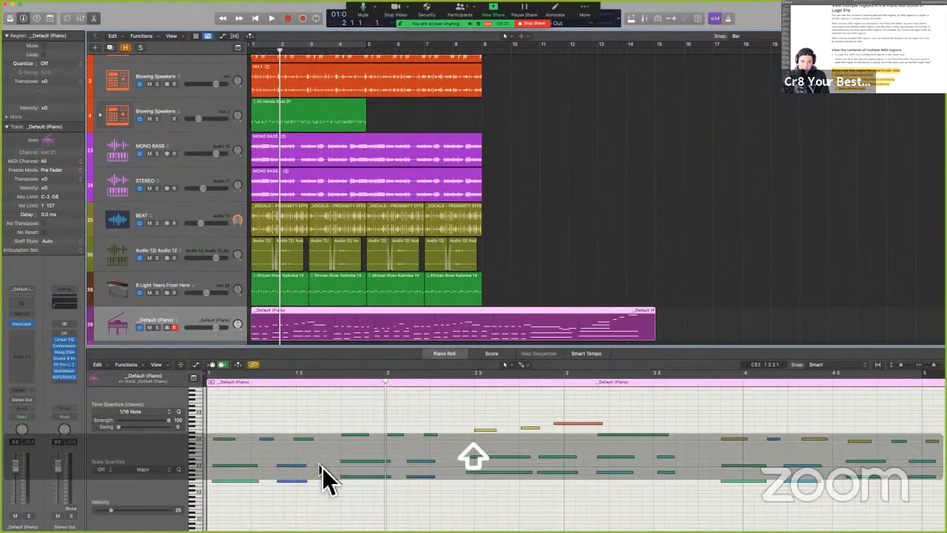
- Select the first African River Kalimba 14 region and the _Default (Piano) region together, starting from either one, to display both in the Piano Roll
left_click(298, 294)
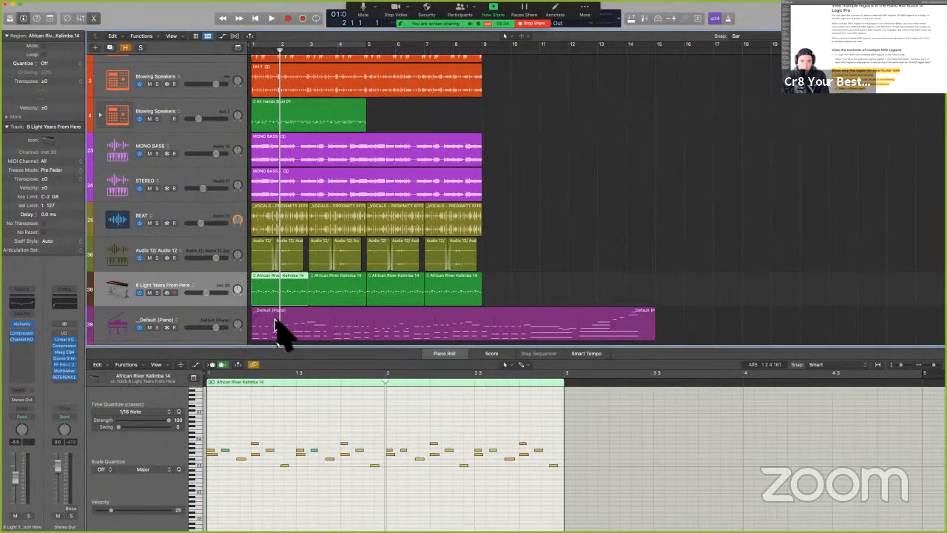
key("shift")
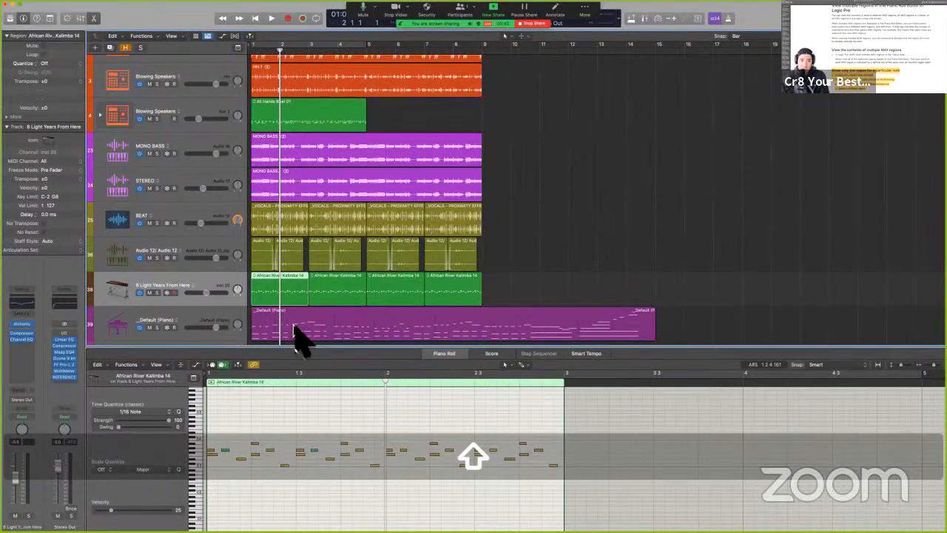
left_click(295, 333, "shift")
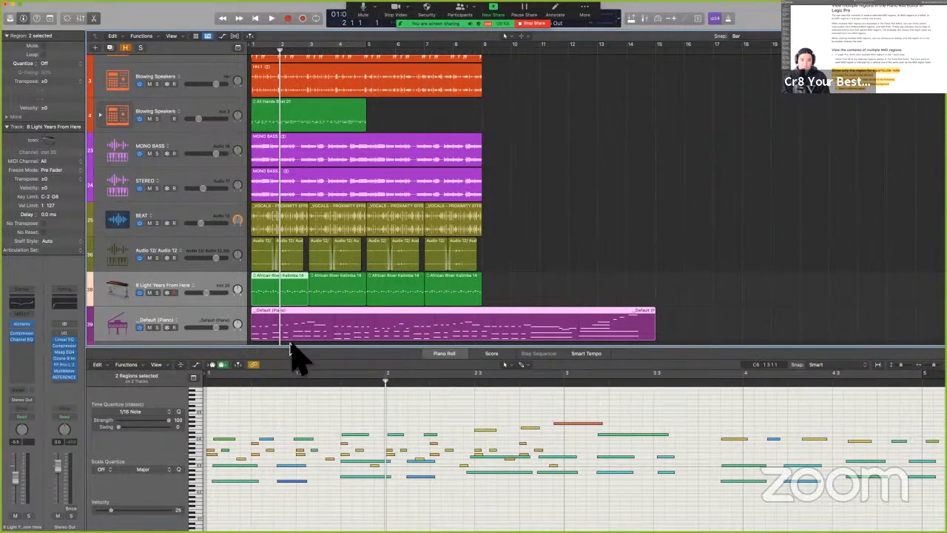
left_click(275, 312)
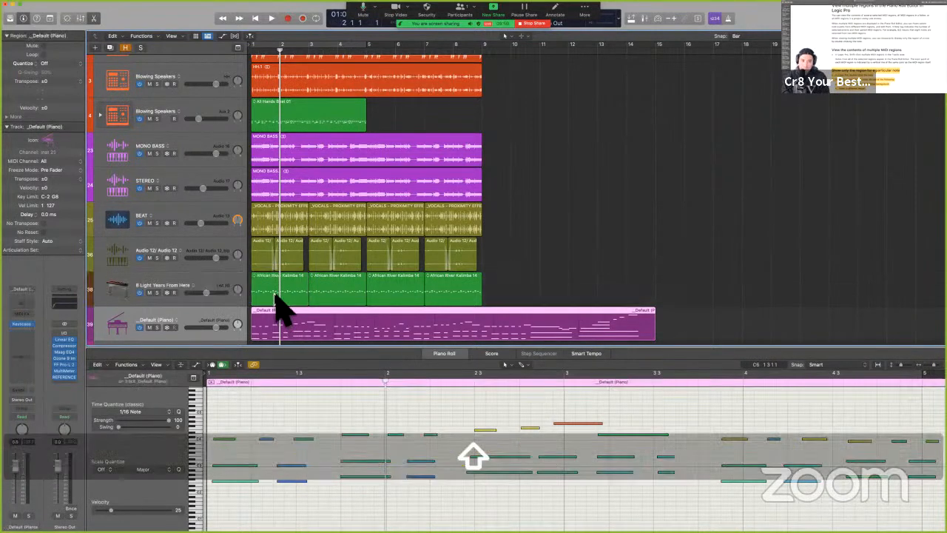
left_click(277, 294, "shift")
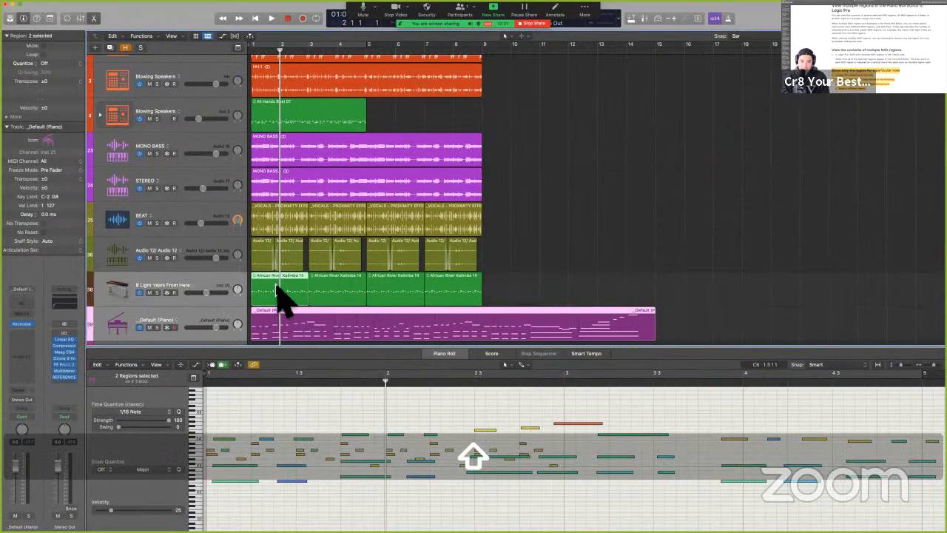
- Isolate the kalimba region through one of its notes, restore the two-region view, and isolate the piano region through its first low note
left_click(315, 453)
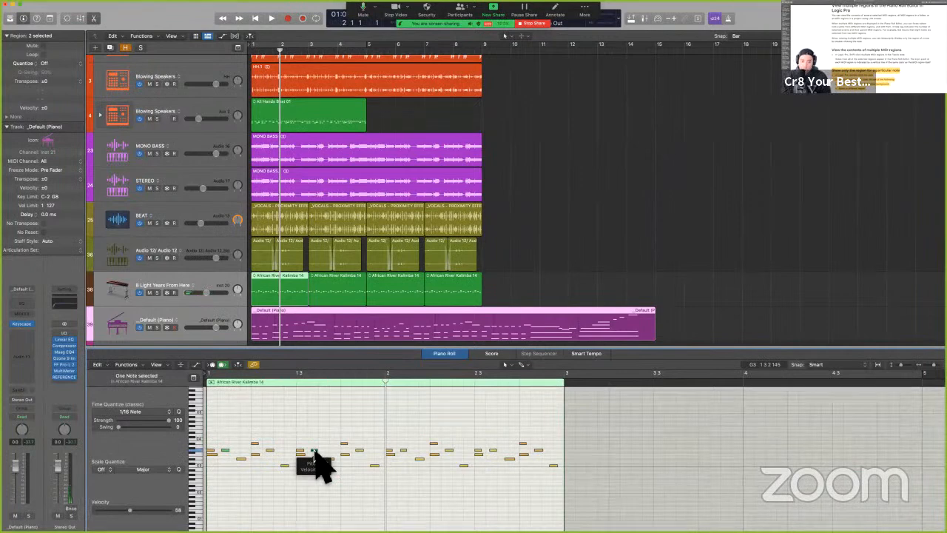
left_click(309, 337, "shift")
left_click(307, 337, "shift")
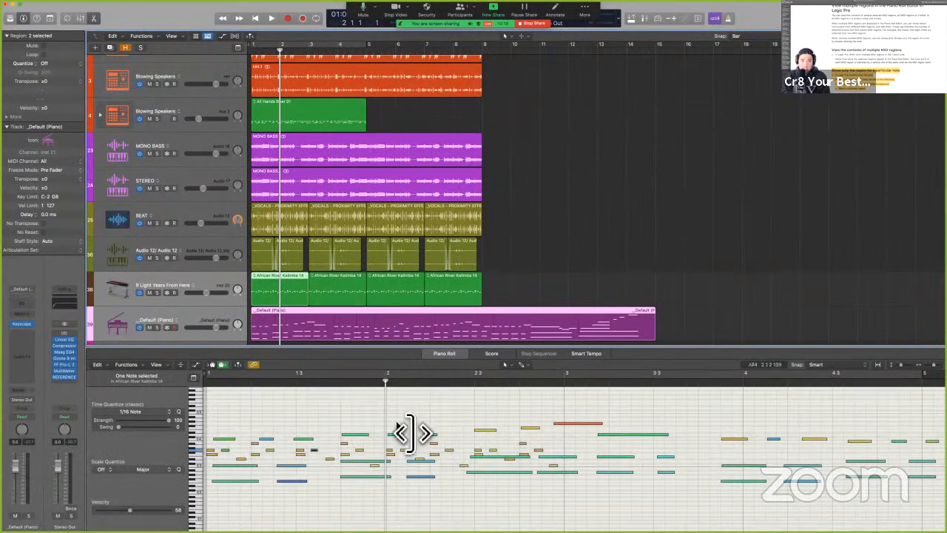
left_click(253, 482)
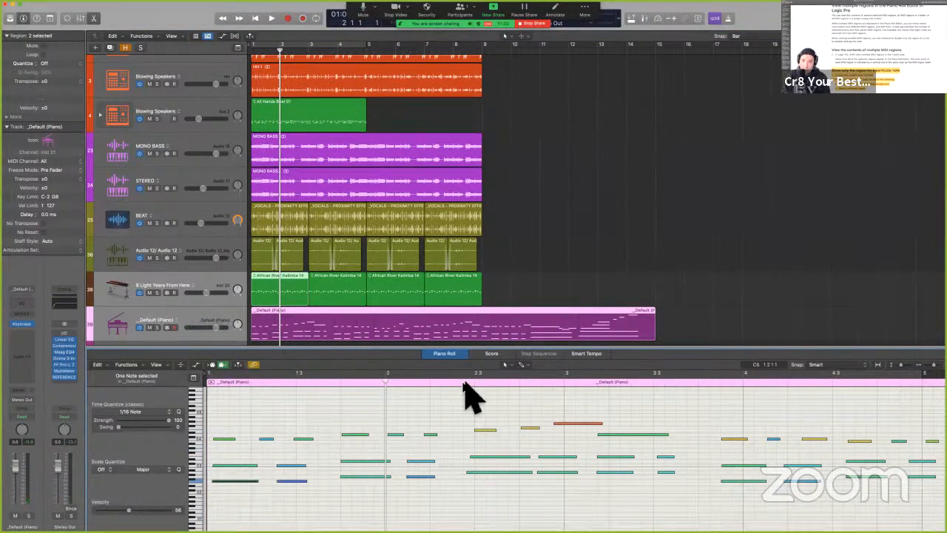
- Switch to the user guide and read the instructions on showing only a particular note's region and on splitting chords
key("ctrl+Left")
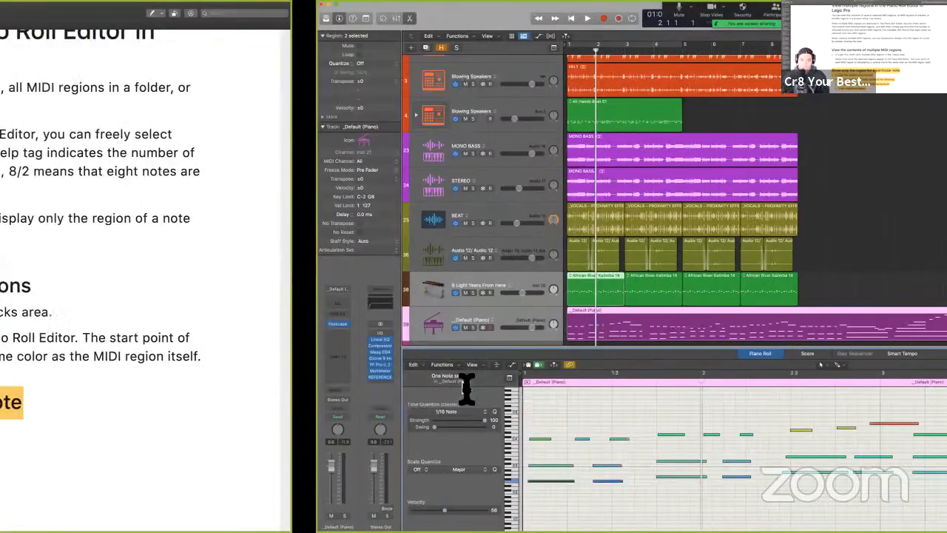
scroll(466, 387, "down", 2)
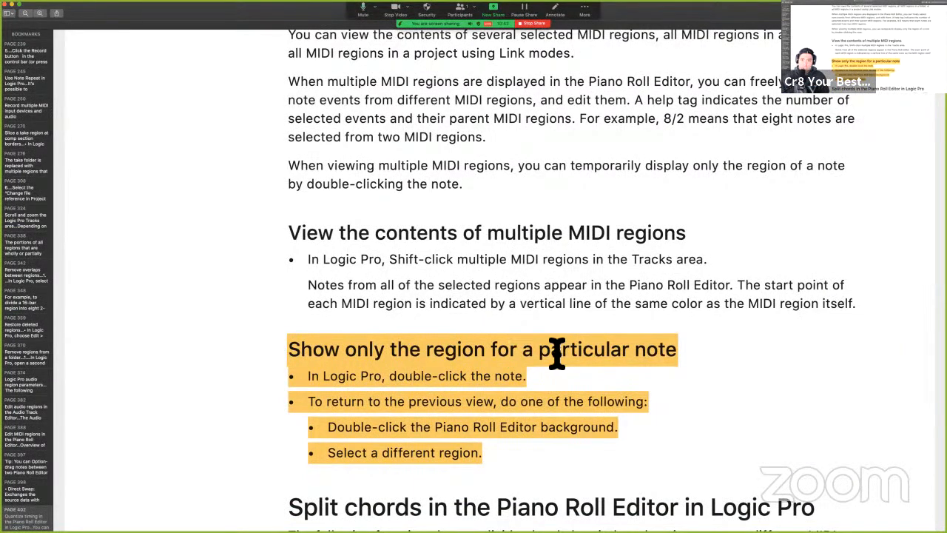
scroll(601, 354, "down", 4)
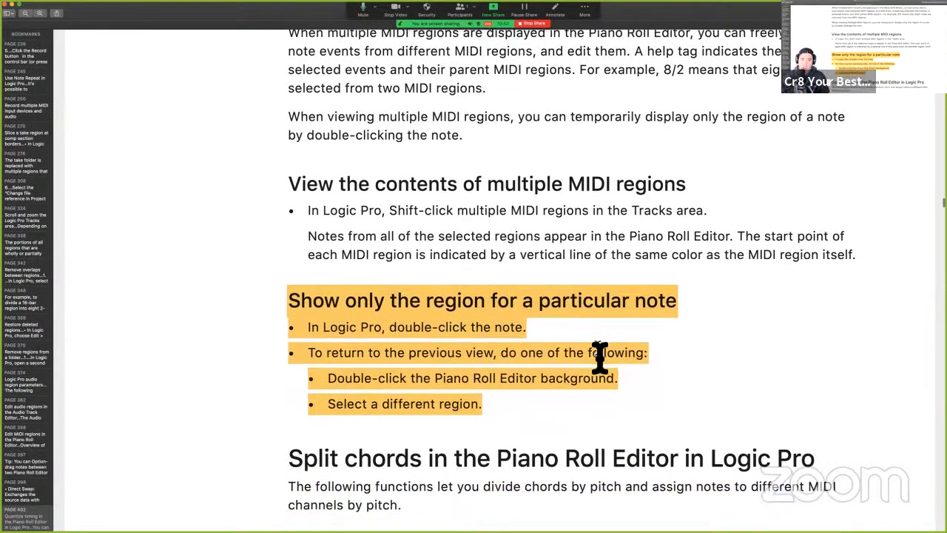
scroll(434, 326, "down", 2)
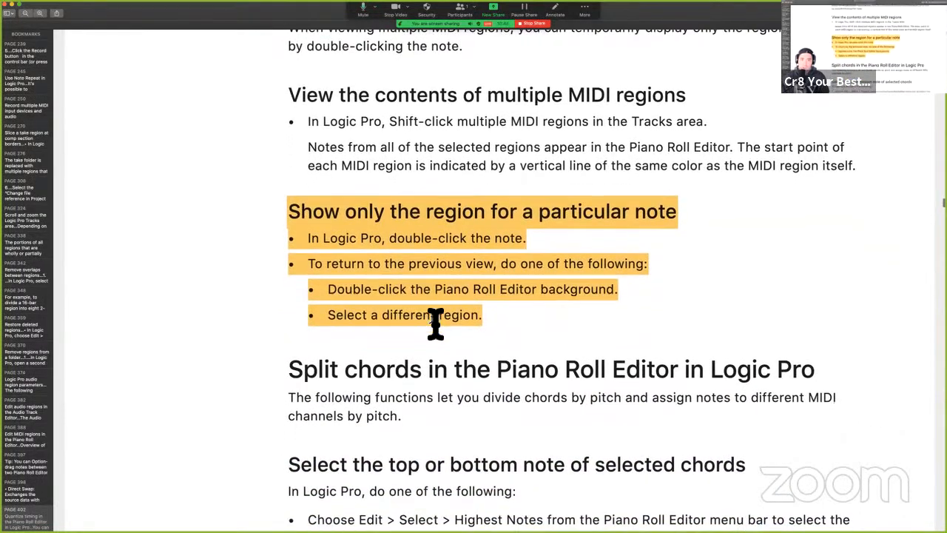
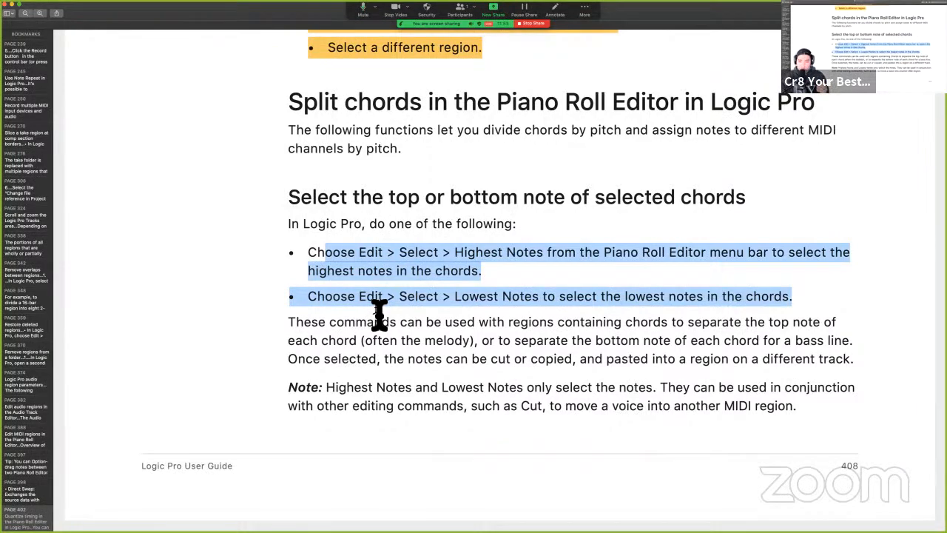
- Return to the Logic Pro project, select only the _Default (Piano) track and solo it
key("ctrl+Right")
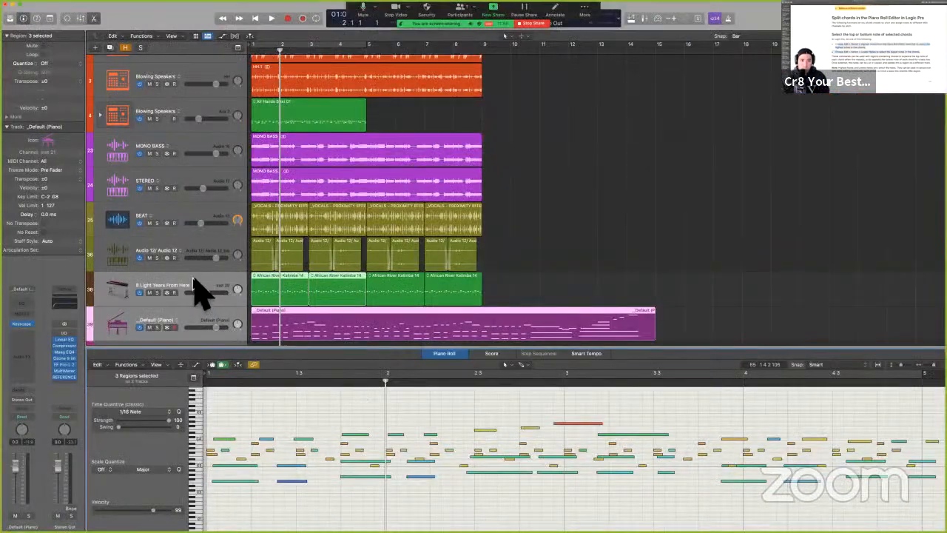
left_click(194, 281)
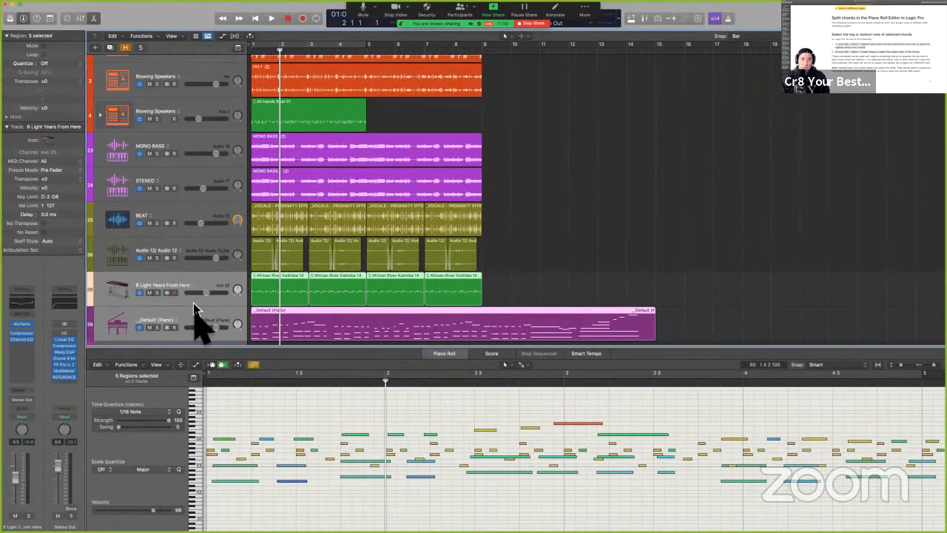
left_click(193, 315)
left_click(157, 328)
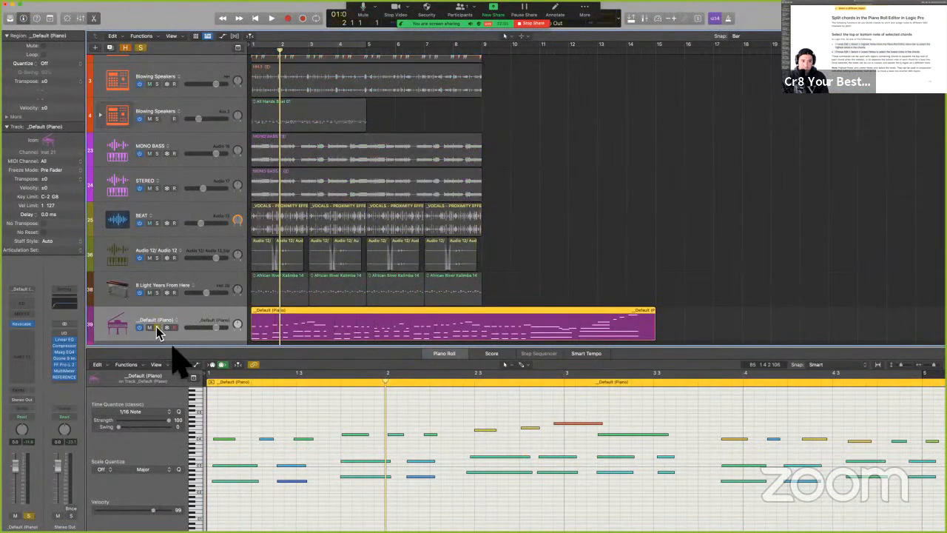
- Play the soloed piano region from the start and view its notes across the whole passage in the Piano Roll
key("Return")
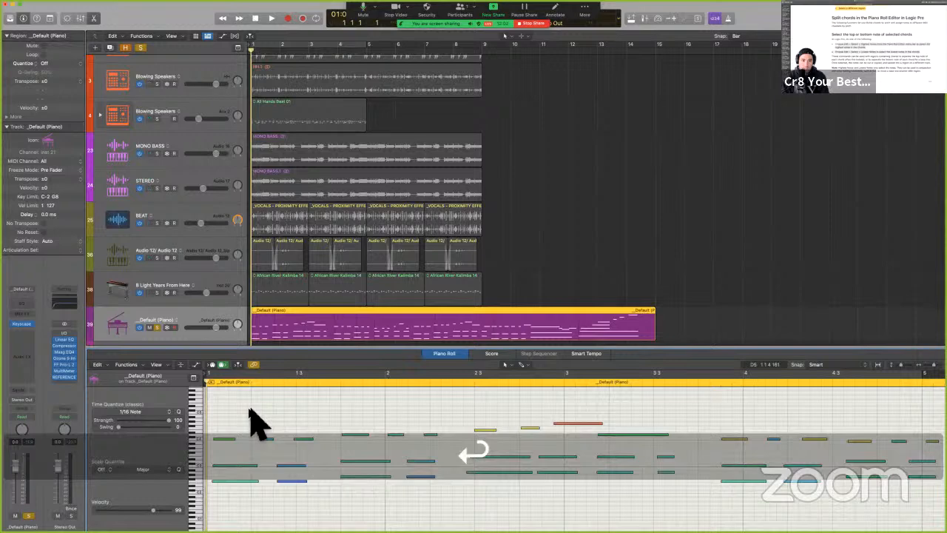
key("space")
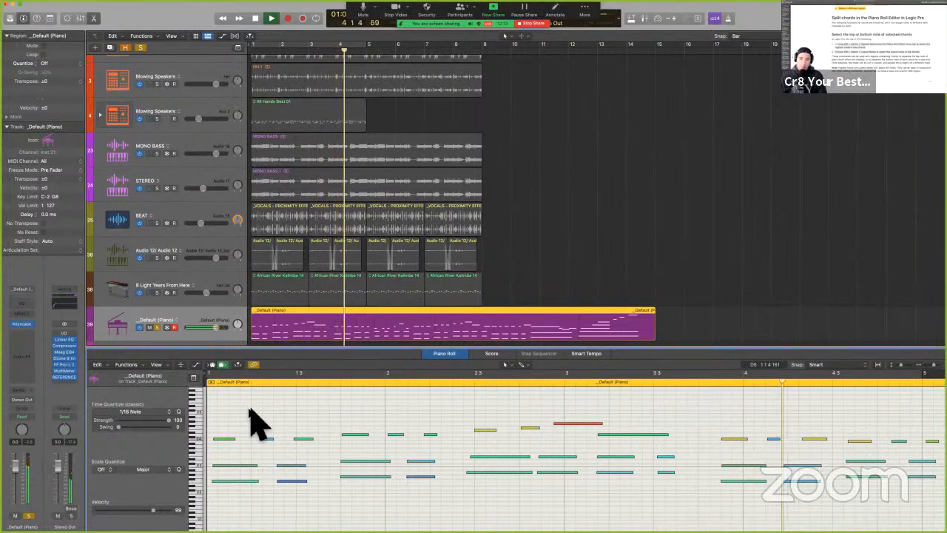
scroll(250, 427, "down", 5)
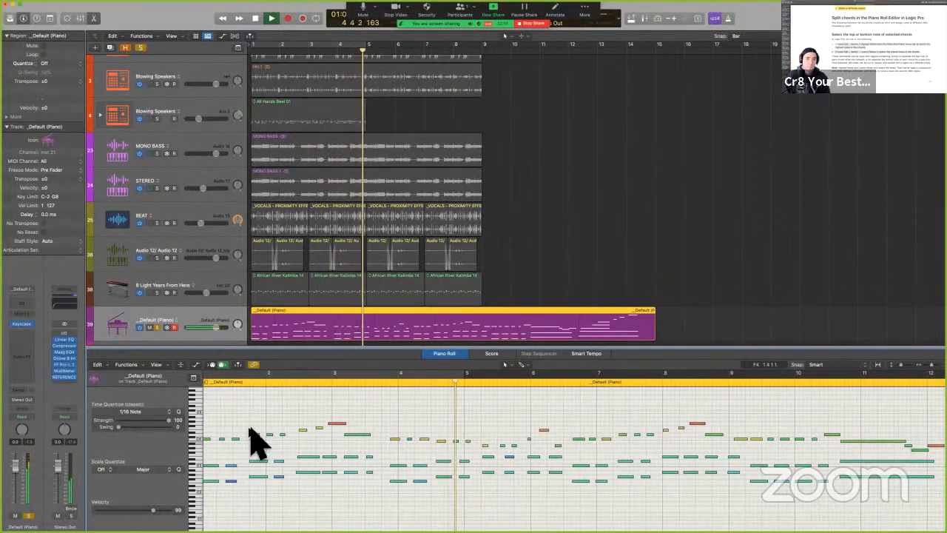
scroll(250, 444, "up", 3)
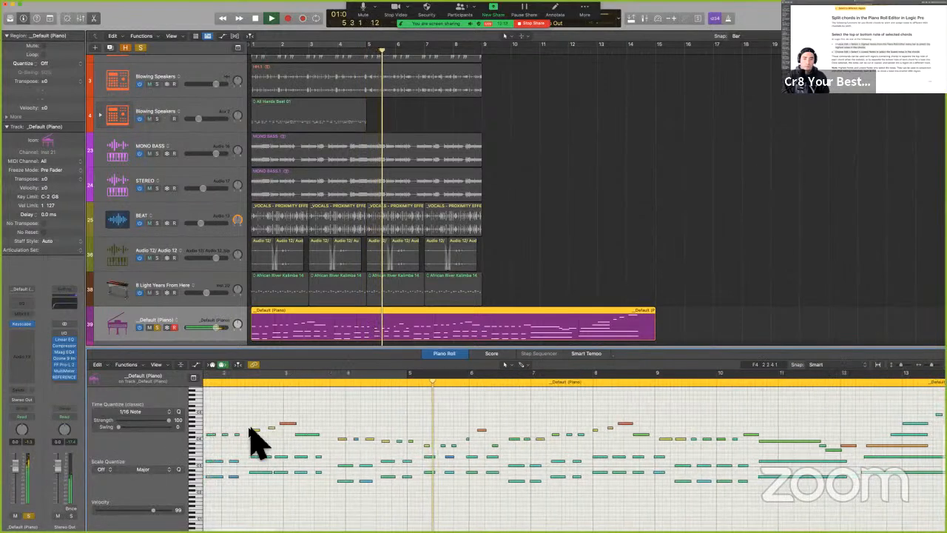
- Stop playback and fit the entire _Default (Piano) region from bar 1 to its end in the Piano Roll
key("space")
key("Clear")
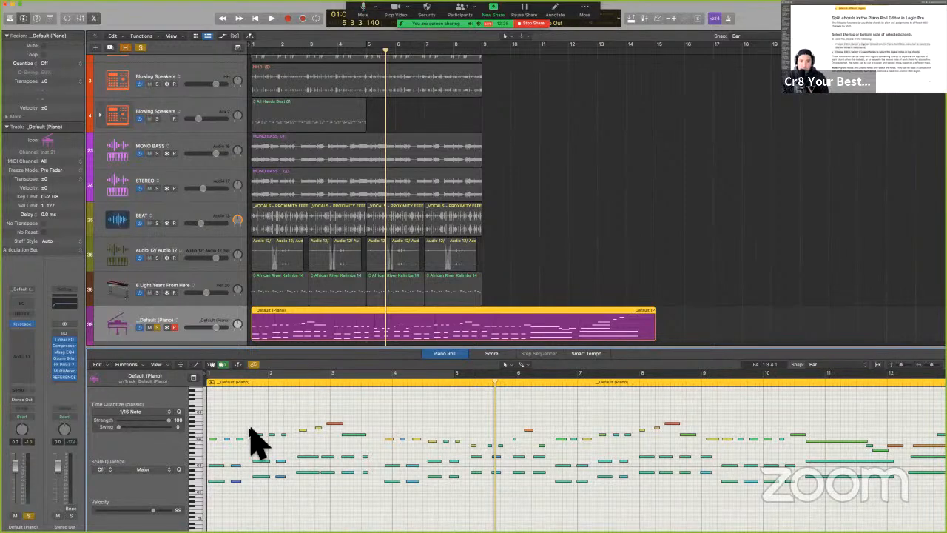
key("super+Left")
key("super+Left")
key("super+Left")
key("super+Left")
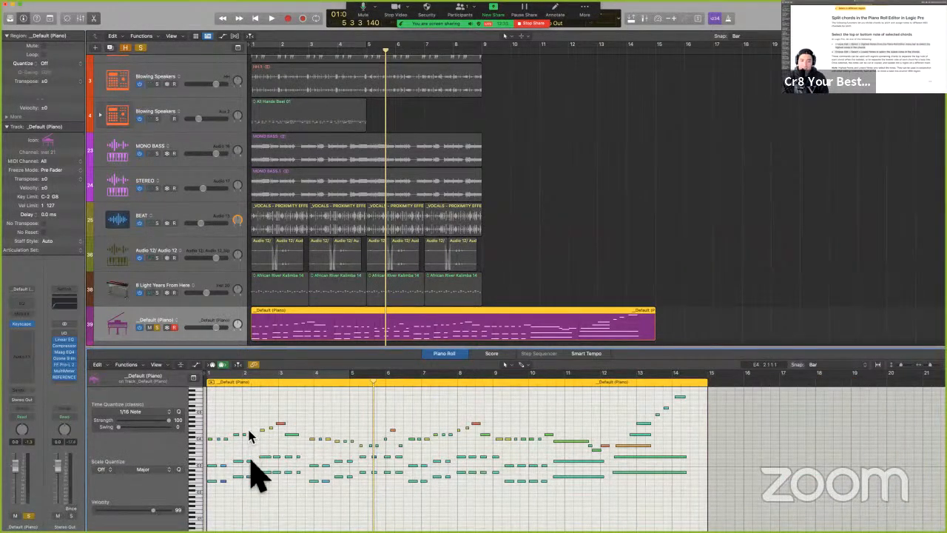
key("super+Right")
scroll(249, 467, "up", 3)
scroll(250, 468, "left", 3)
scroll(250, 468, "down", 3)
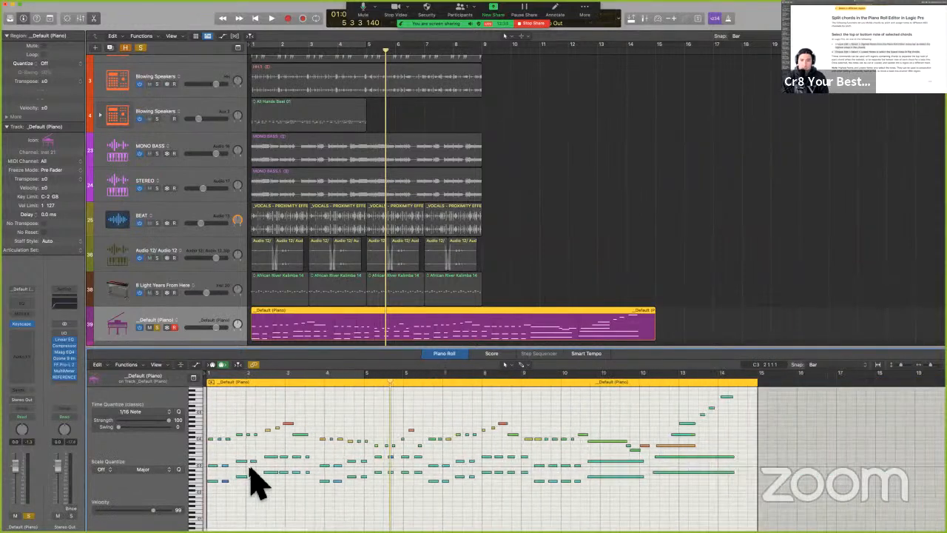
scroll(249, 468, "up", 3)
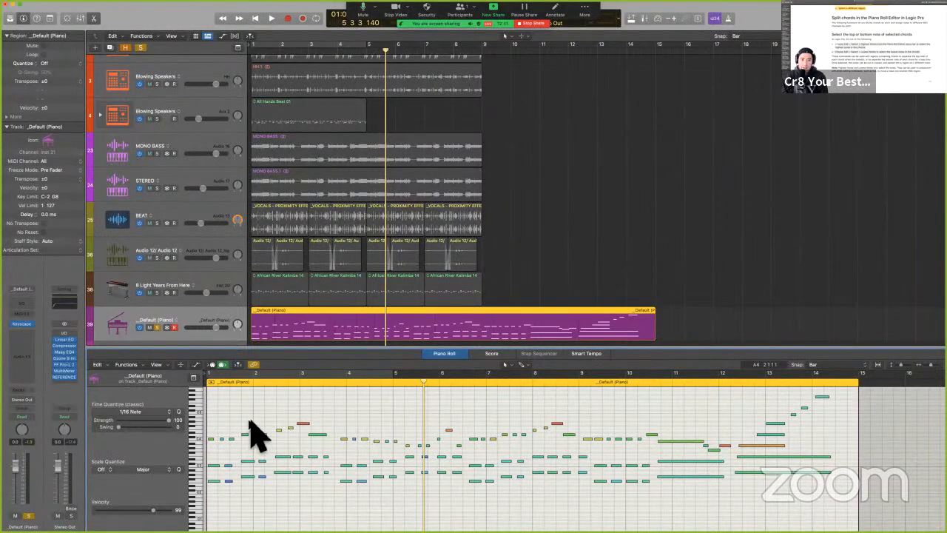
- Select the highest notes of the piano chords in the Piano Roll, and switch the selection to the lowest notes
key("shift")
key("shift+Up")
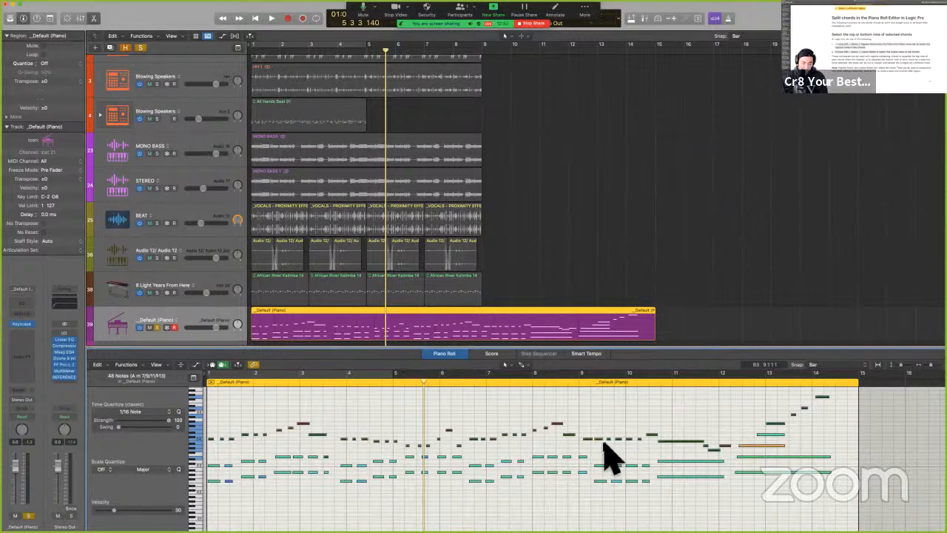
key("shift")
key("shift+Down")
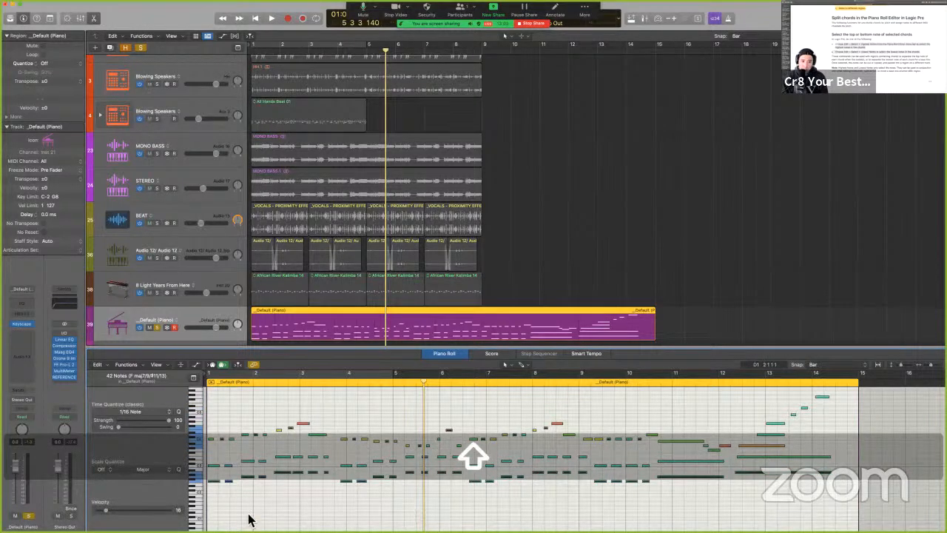
- Circle the row of bass notes and several of the upper notes with on-screen annotations, and clear the drawings
key("ctrl")
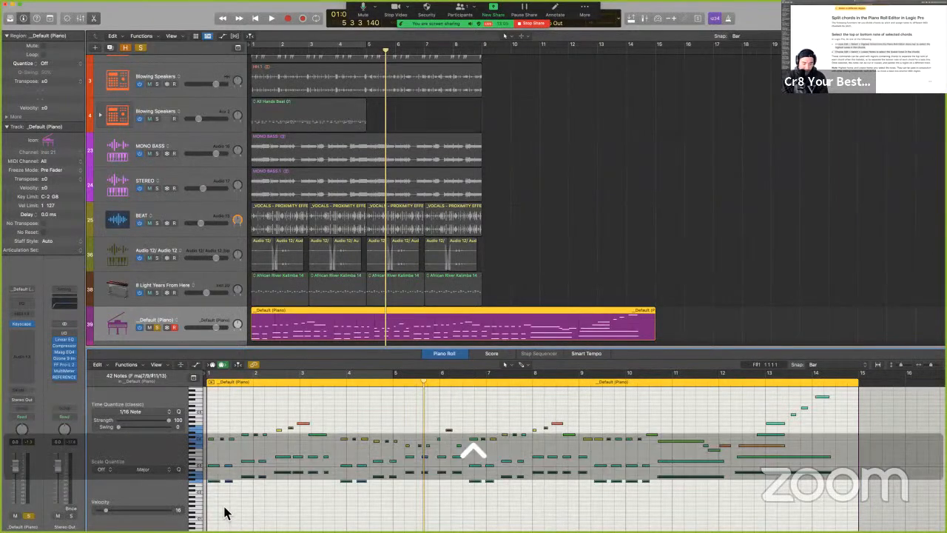
mouse_move(258, 465)
left_mouse_down()
mouse_move(205, 471)
mouse_move(237, 508)
mouse_move(375, 490)
mouse_move(611, 508)
mouse_move(860, 499)
mouse_move(795, 474)
mouse_move(257, 466)
left_mouse_up()
mouse_move(214, 434)
left_mouse_down()
mouse_move(213, 449)
mouse_move(227, 446)
mouse_move(239, 419)
mouse_move(258, 444)
mouse_move(306, 437)
mouse_move(284, 428)
left_mouse_up()
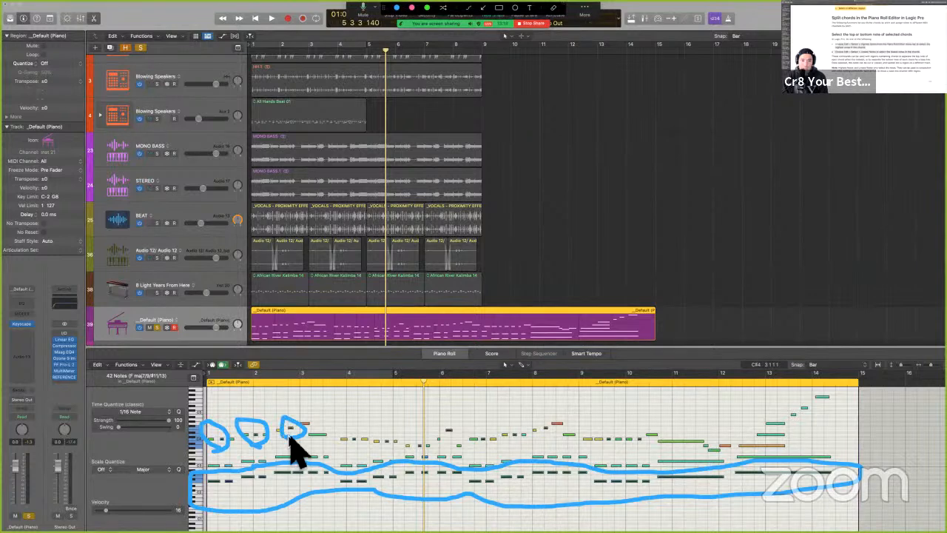
mouse_move(359, 447)
left_mouse_down()
mouse_move(345, 438)
mouse_move(349, 446)
left_mouse_up()
mouse_move(432, 436)
left_mouse_down()
mouse_move(417, 436)
mouse_move(414, 456)
mouse_move(429, 440)
left_mouse_up()
key("ctrl")
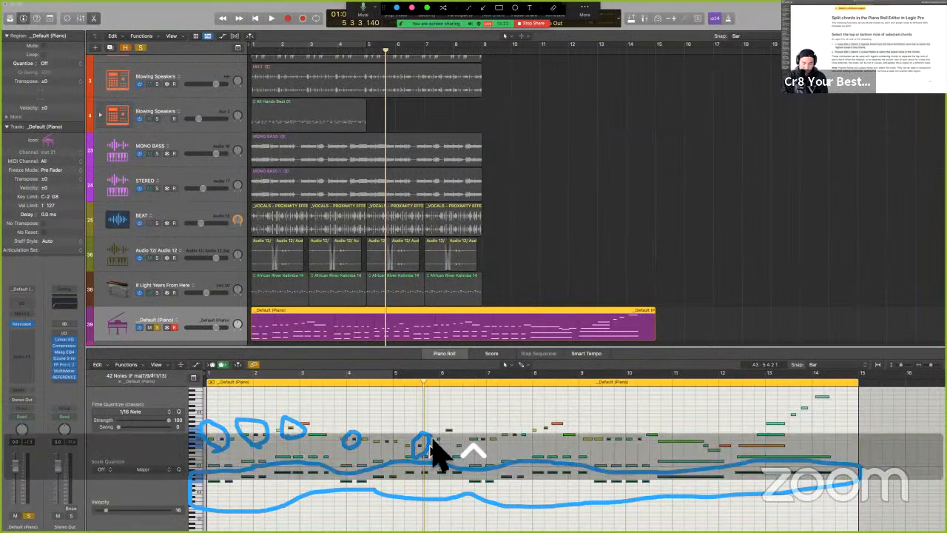
key("ctrl+a")
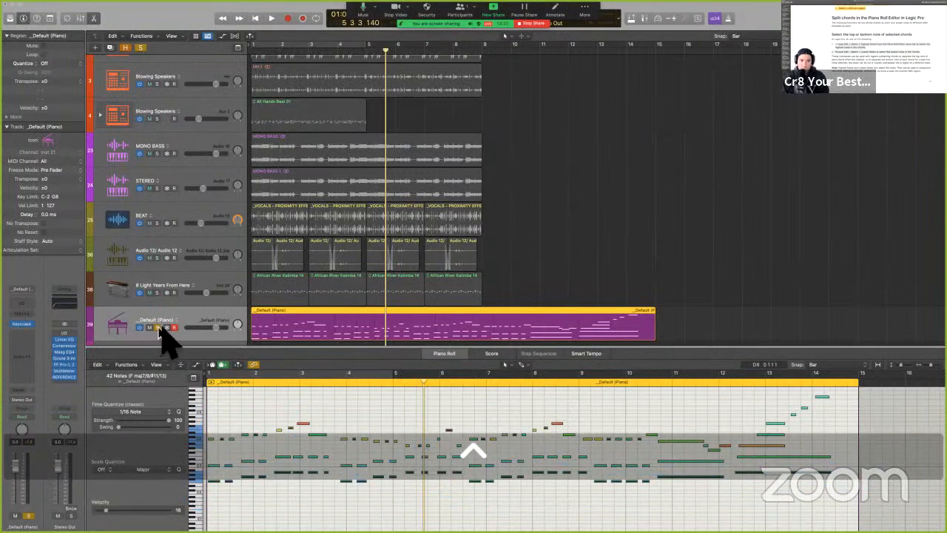
- Turn off solo on the _Default (Piano) track, deselect its notes, and try the highest-notes and lowest-notes selections without selected chords
left_click(156, 327)
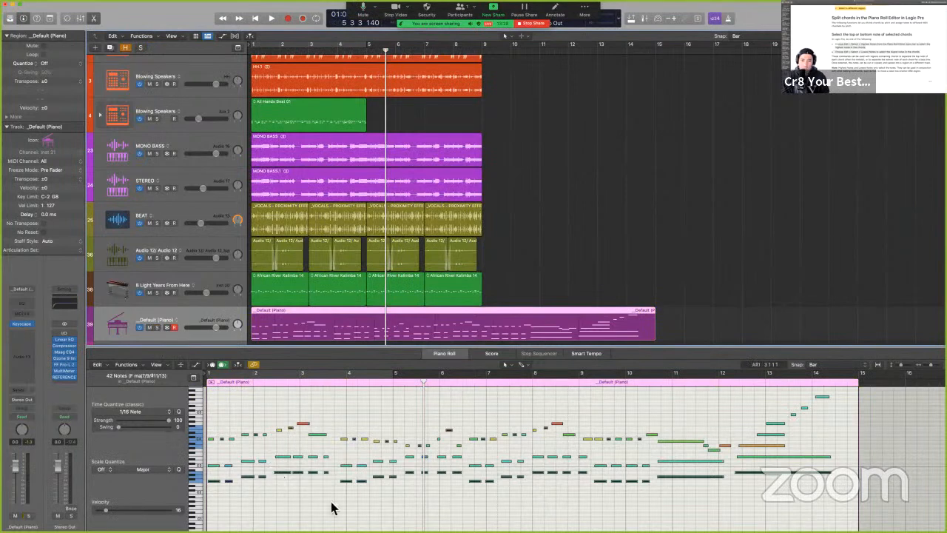
left_click(458, 417)
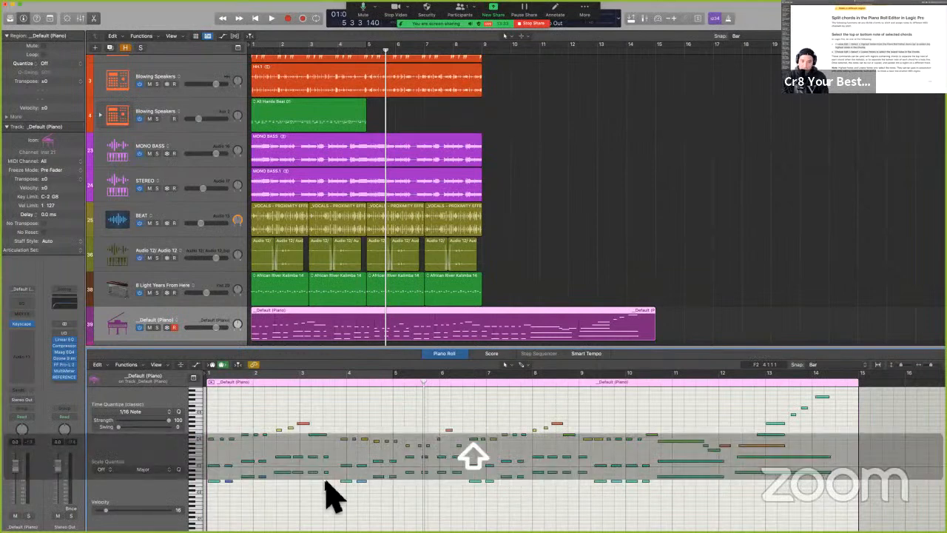
key("shift+Up")
key("shift+Down")
left_click(380, 419)
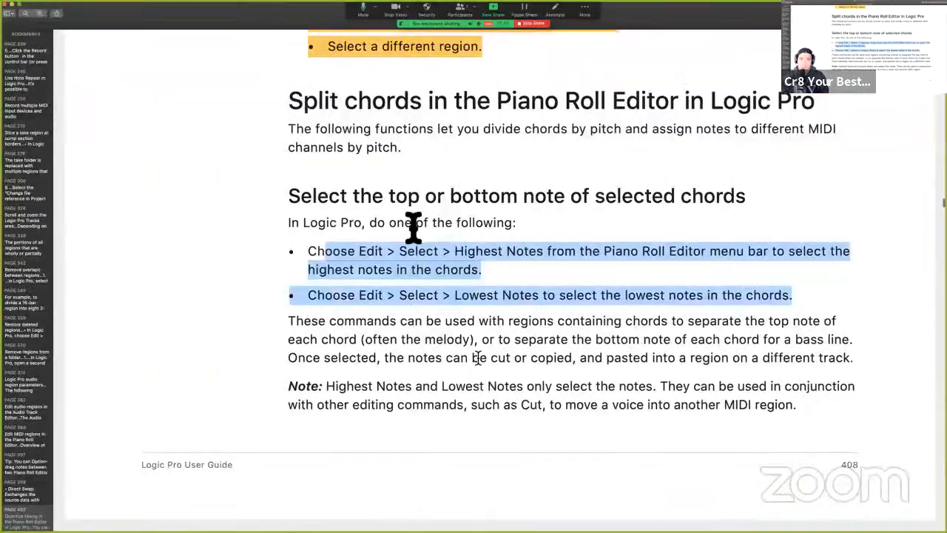
- Review the user guide section on selecting the top or bottom note of selected chords, and return to the Logic Pro project
scroll(478, 357, "down", 1)
left_click_drag(318, 157, 757, 156)
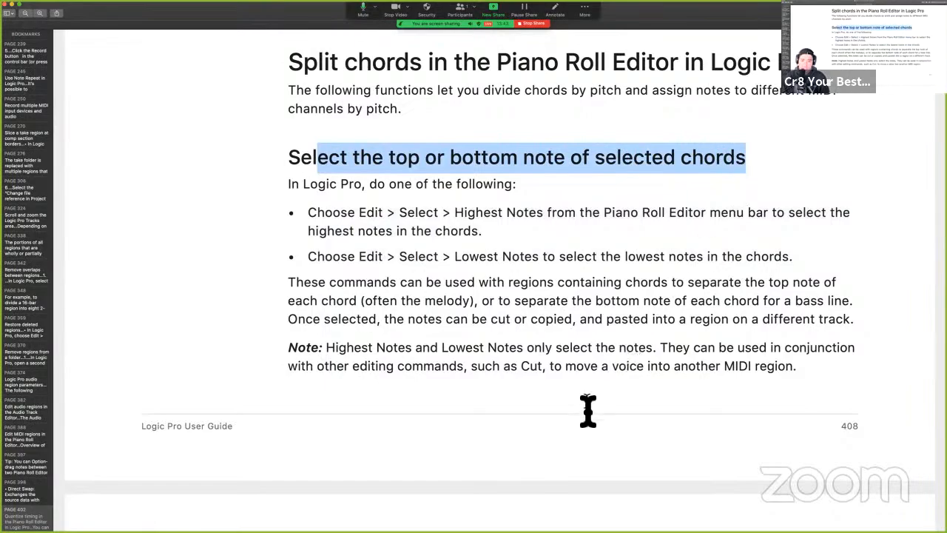
key("ctrl+Right")
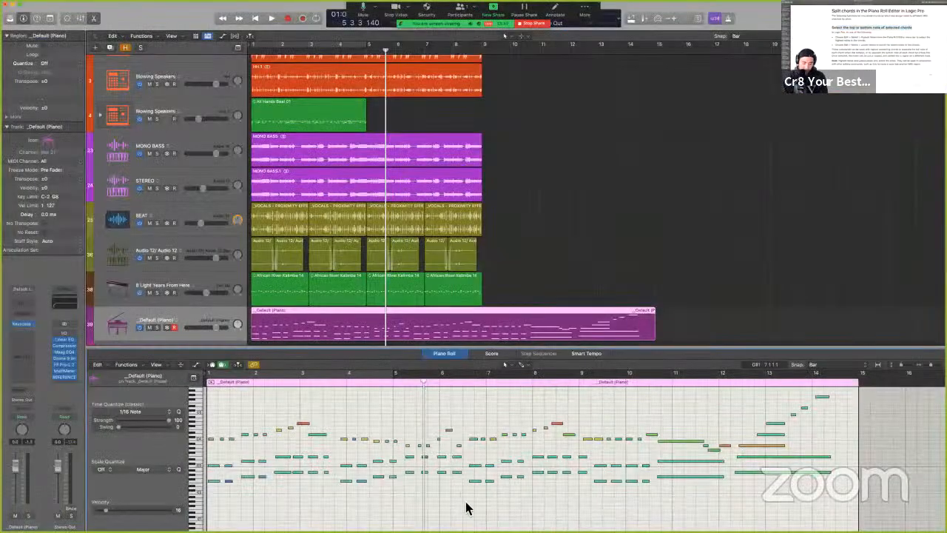
- Select all the piano notes and narrow the selection to the lowest notes, switch to the highest notes, and clear the selection
key("super+a")
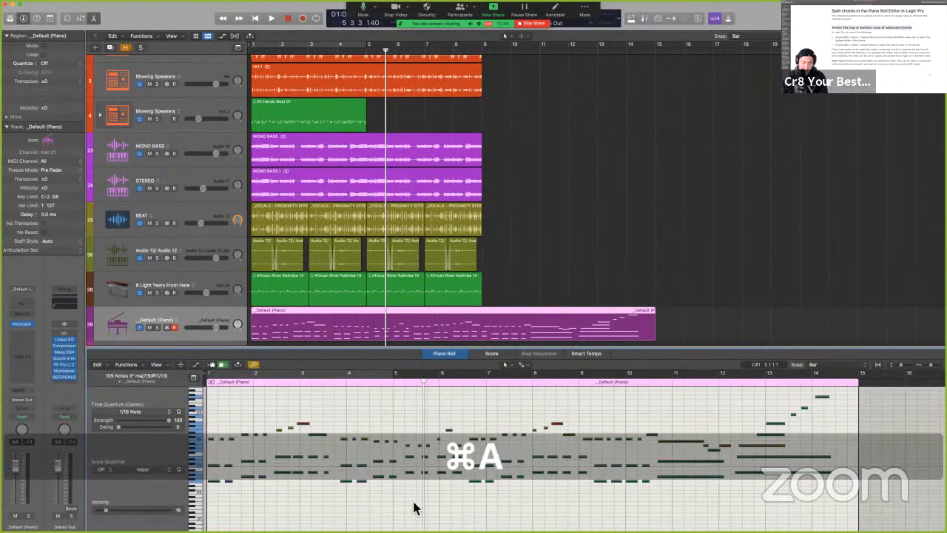
key("shift+Up")
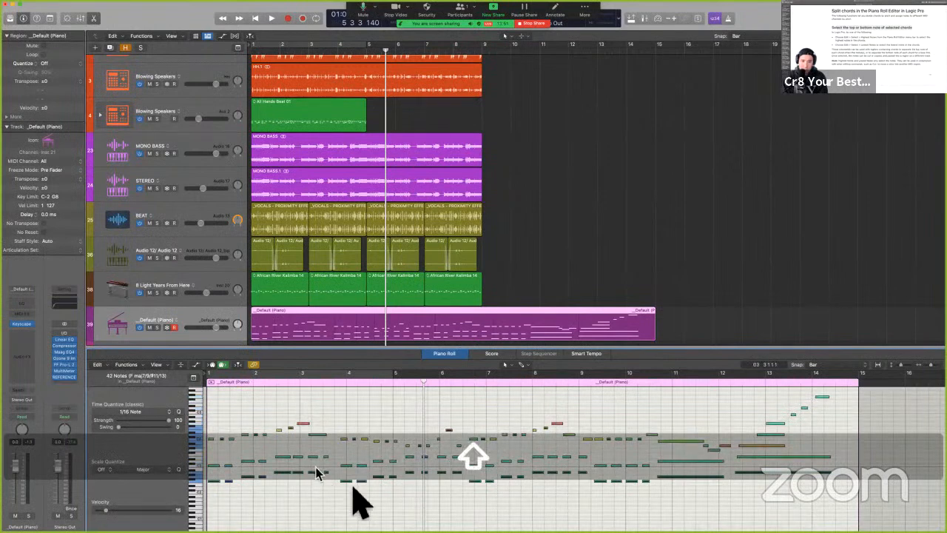
left_click(520, 511)
key("shift+Down")
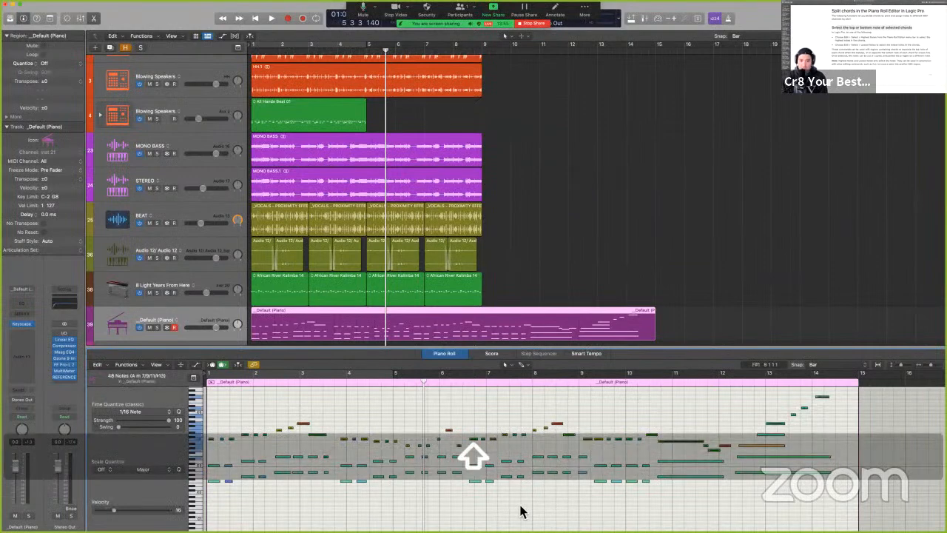
left_click(509, 502)
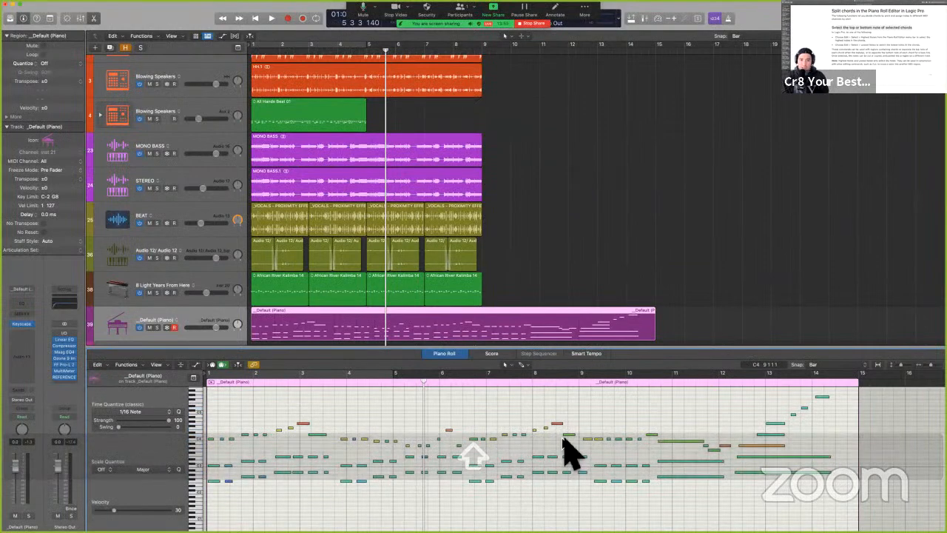
- Switch to the user guide and read how selected highest or lowest notes can be cut or copied to another track
key("ctrl+Left")
scroll(570, 450, "down", 3)
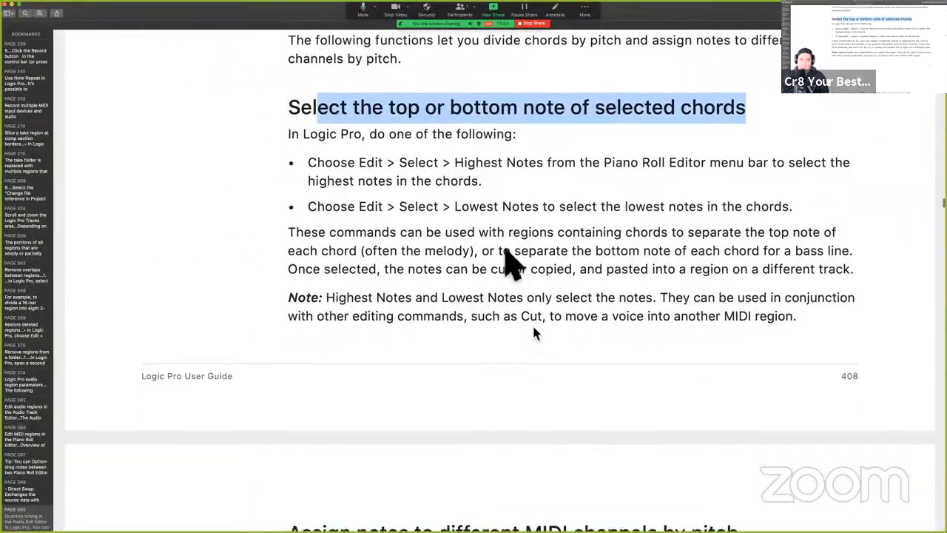
scroll(607, 209, "down", 3)
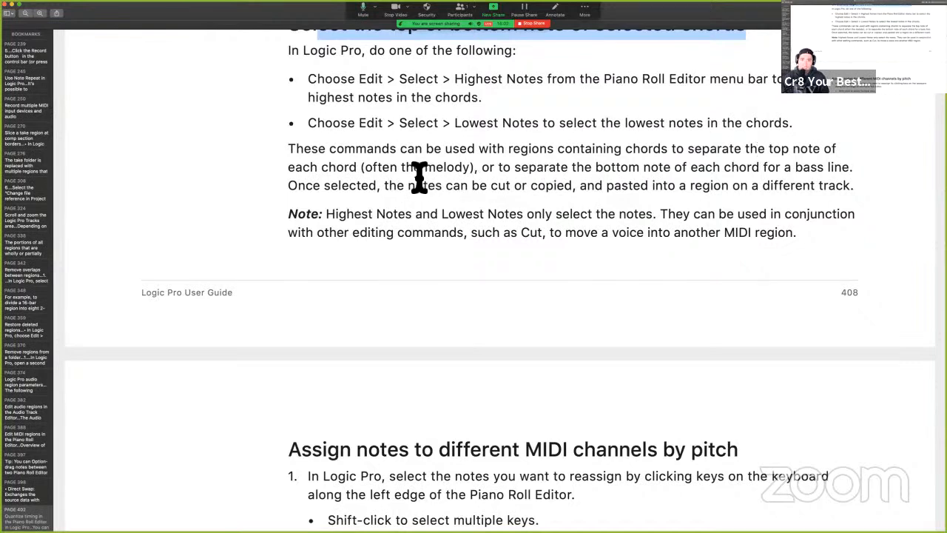
left_click_drag(416, 176, 480, 176)
left_click(515, 180)
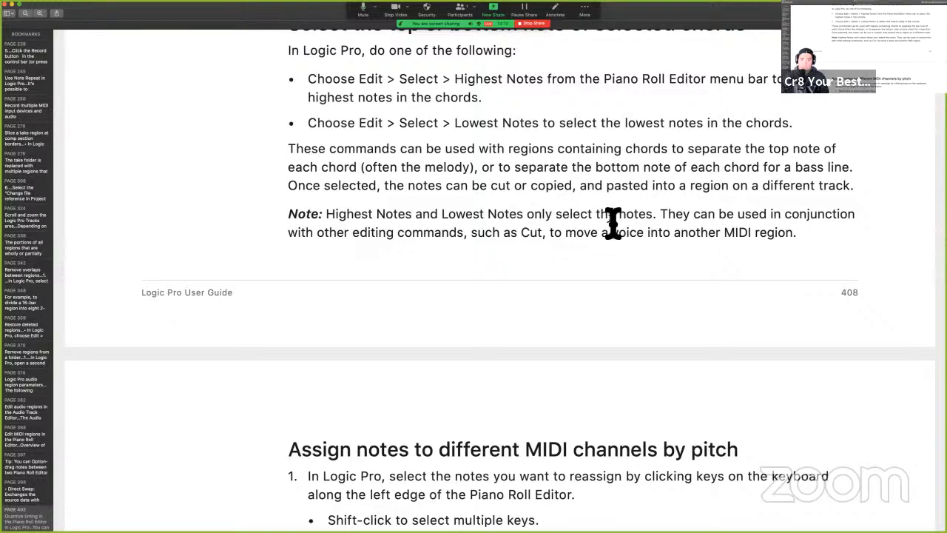
- Return to the Logic Pro project, copy the lowest notes of the piano chords, and close the Piano Roll
key("ctrl+Right")
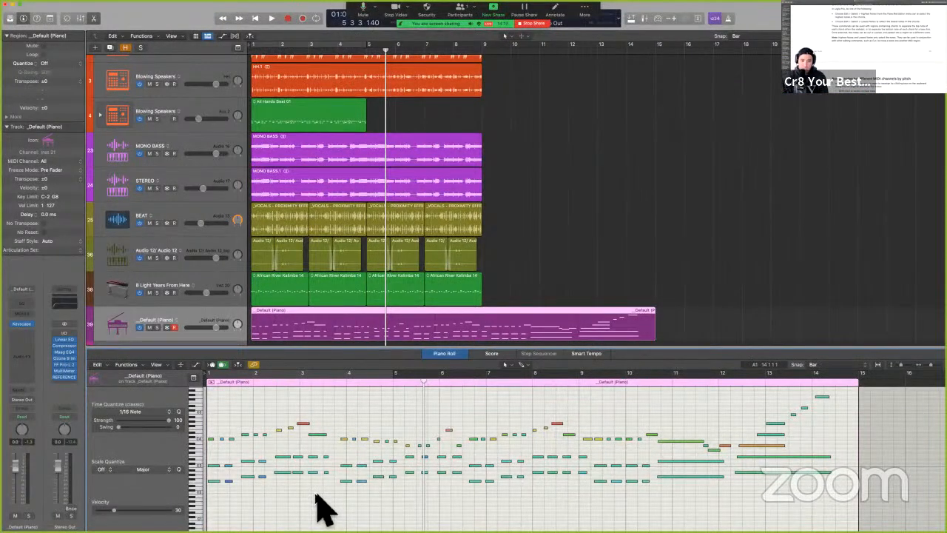
key("shift+Down")
key("super+v")
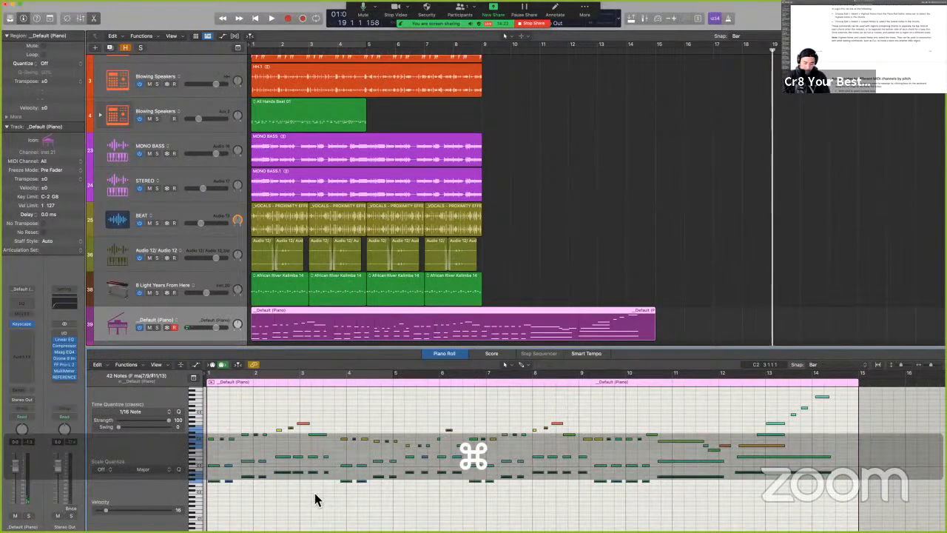
key("p")
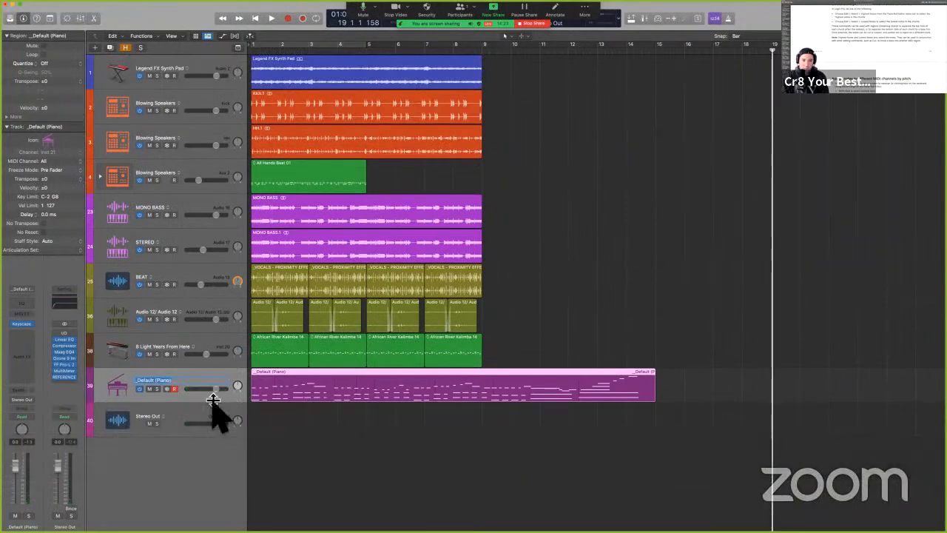
left_click(199, 412)
double_click(191, 463)
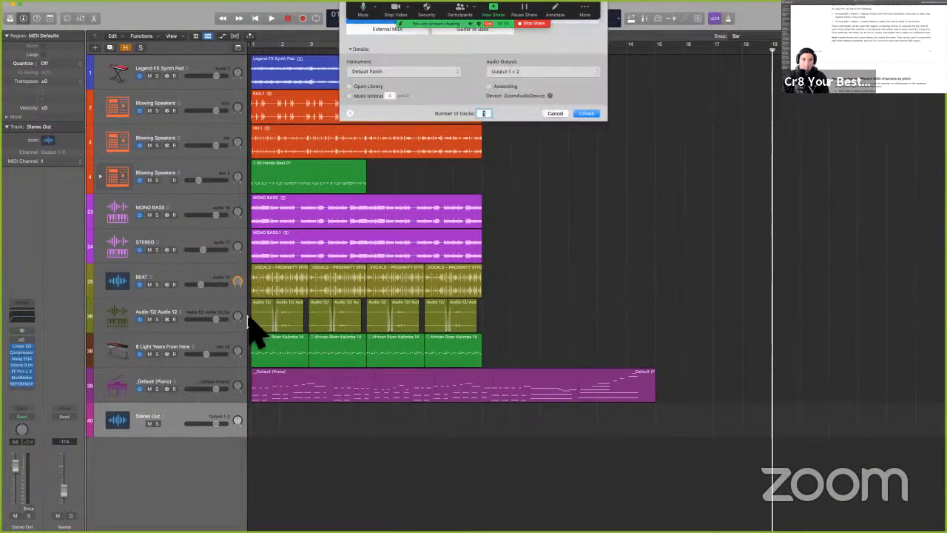
left_click(555, 114)
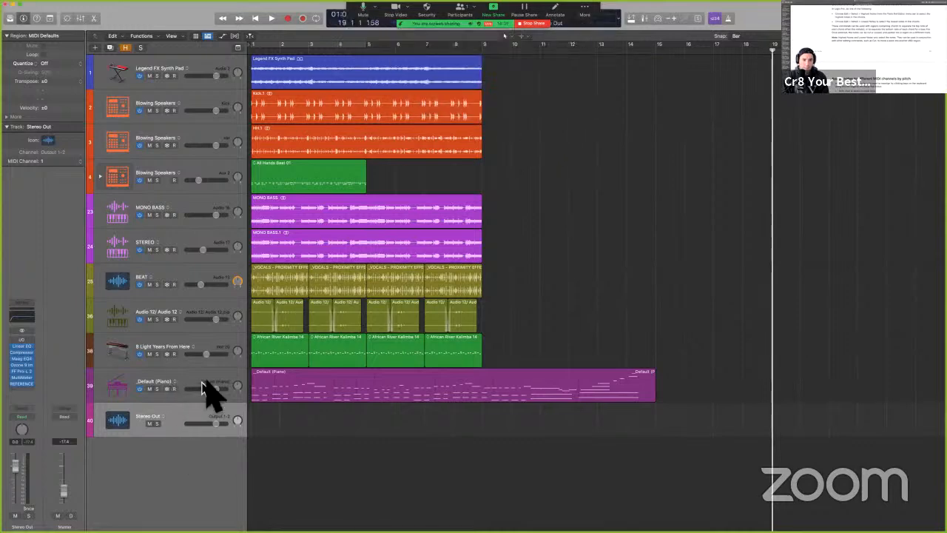
- Add an empty software instrument track directly below _Default (Piano) and move the playhead to the project start
left_click(204, 382)
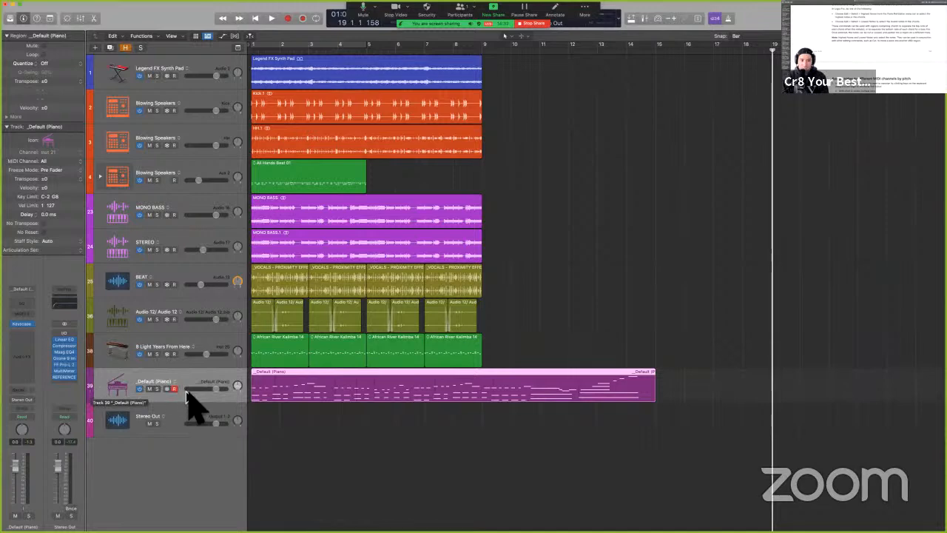
double_click(156, 477)
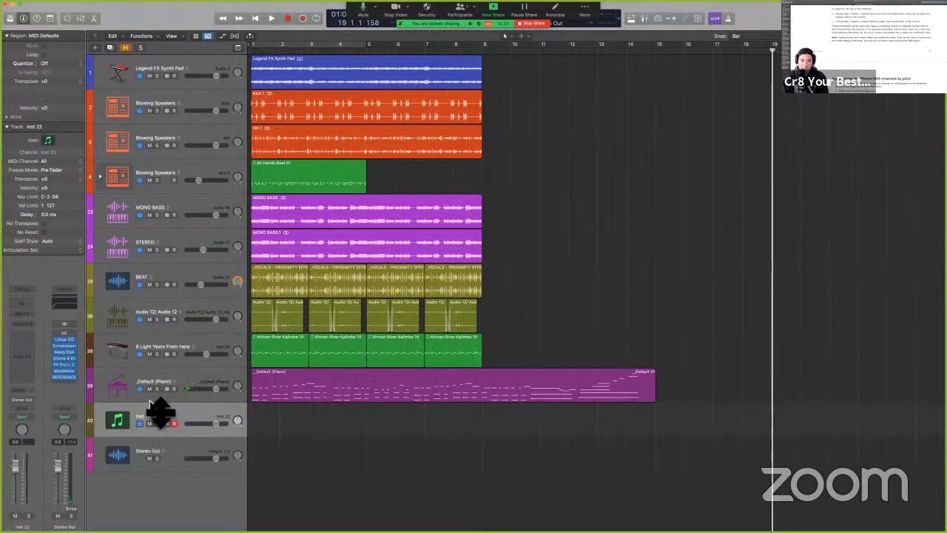
key("Return")
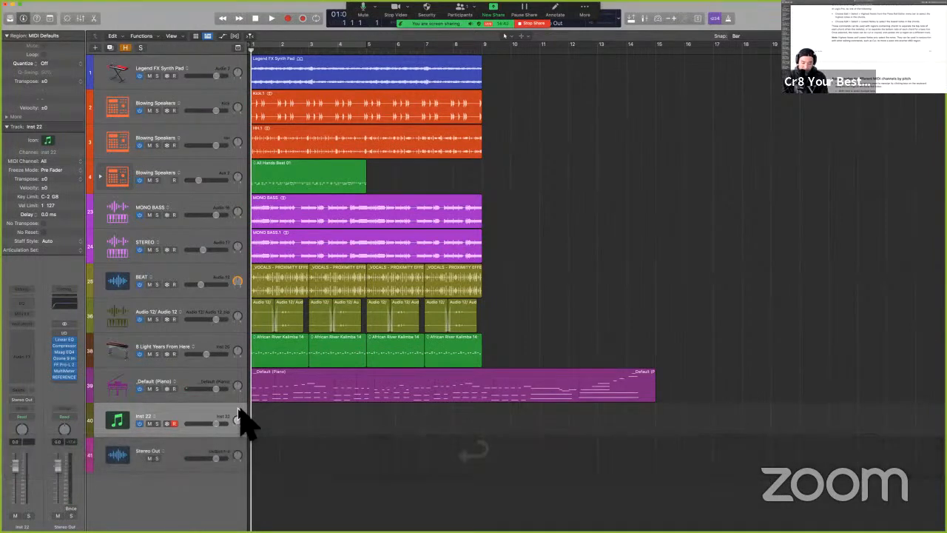
key("alt+super+n")
left_click(556, 114)
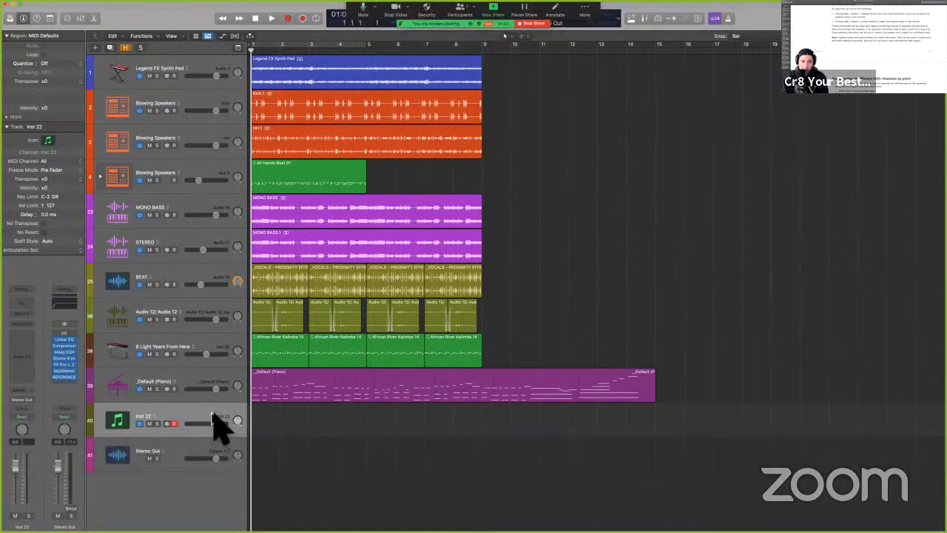
key("Return")
- Create an empty MIDI region at bar 1 on the new instrument track and extend it to bar 13
right_click(268, 426)
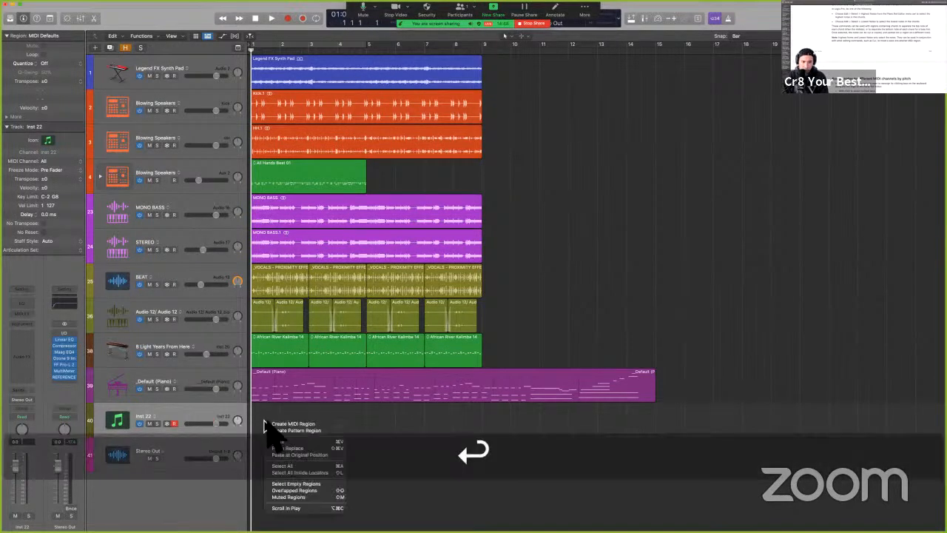
left_click(271, 426)
left_click_drag(282, 425, 597, 425)
- Open the new region in the Piano Roll and paste the copied low piano notes at the project start
double_click(294, 427)
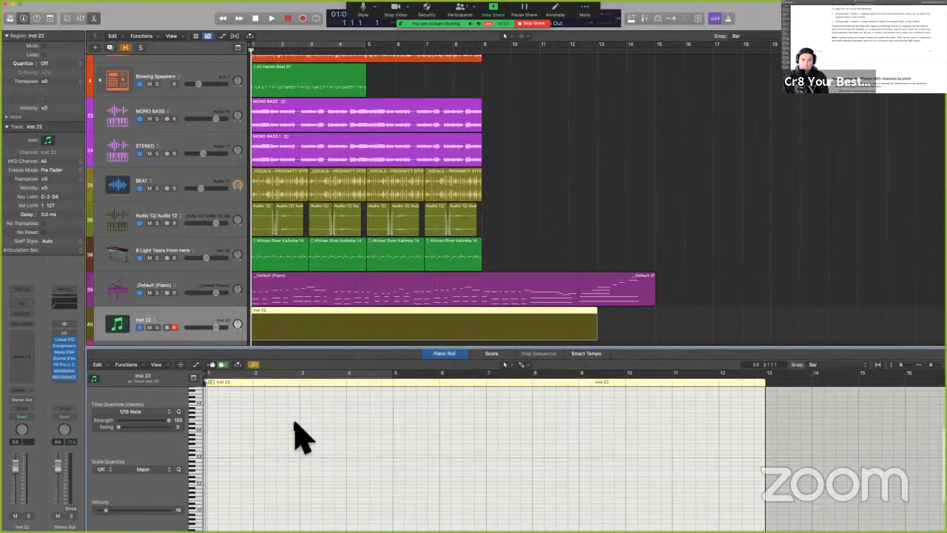
key("Return")
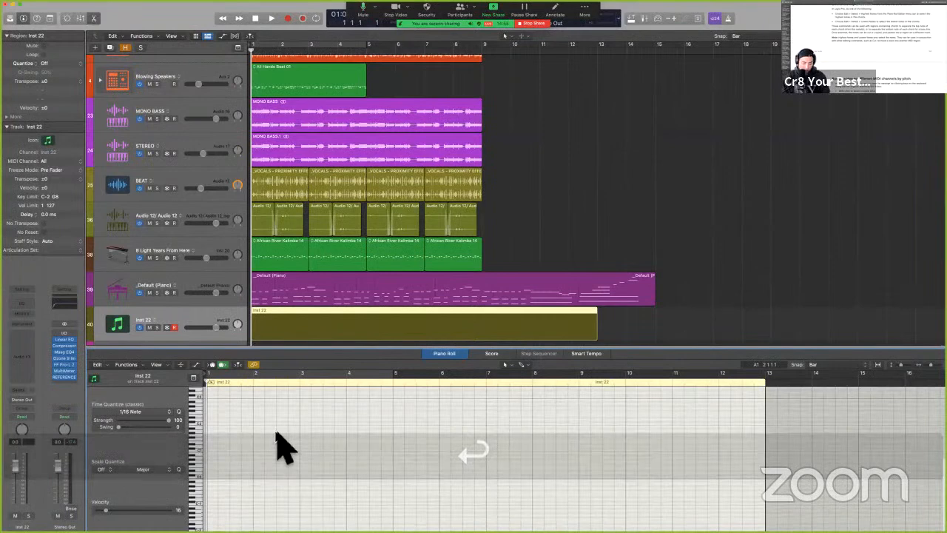
key("super+v")
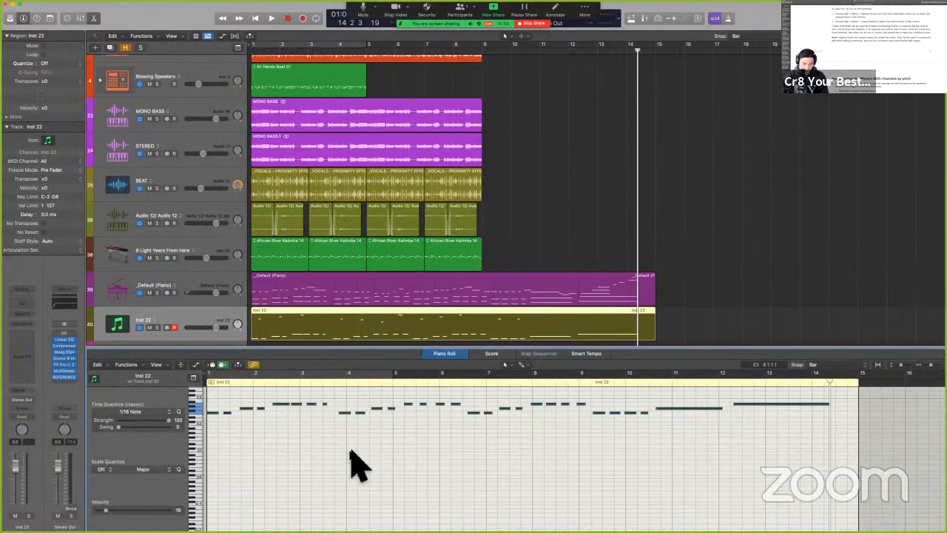
- Transpose the pasted low piano notes down one octave and close the Piano Roll
key("shift")
key("alt+shift+Down")
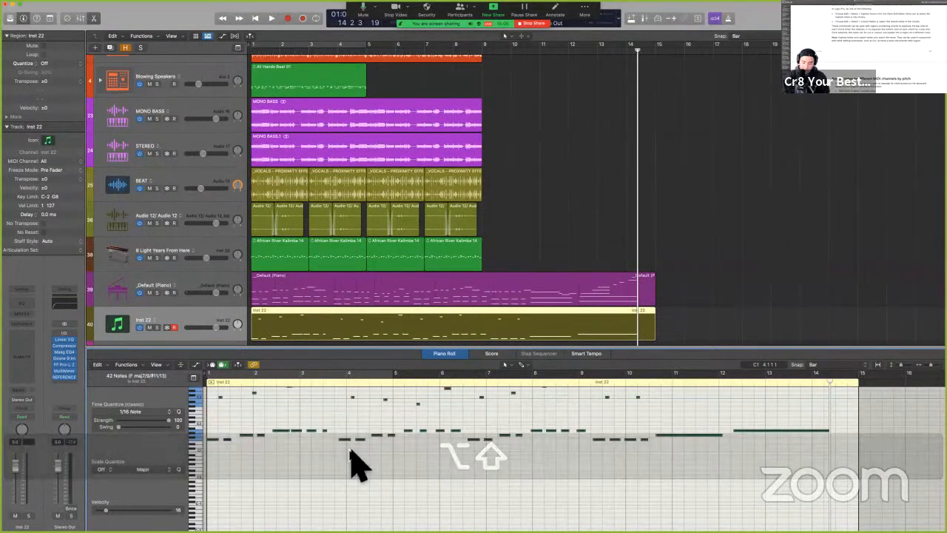
key("p")
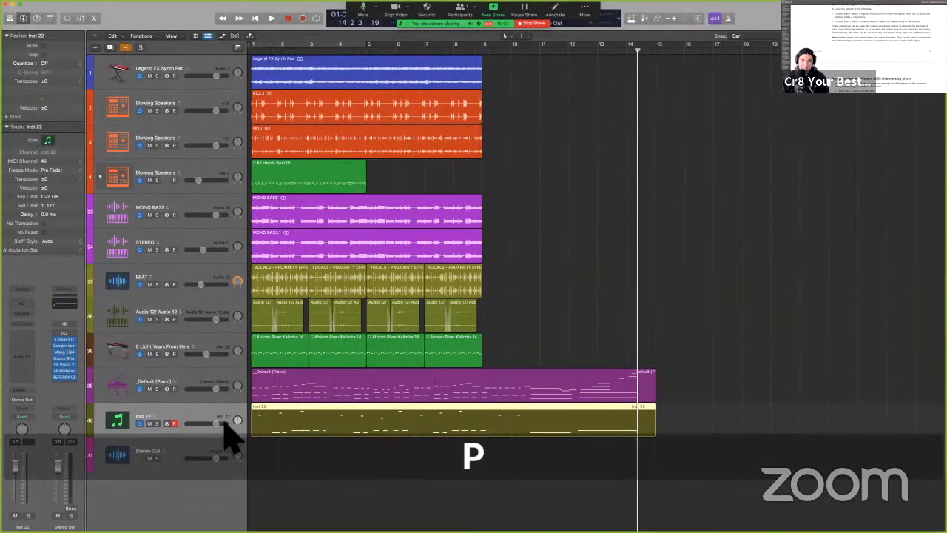
- Delete the Inst 22 region along with its track, and mute the _Default (Piano) track
key("BackSpace")
key("BackSpace")
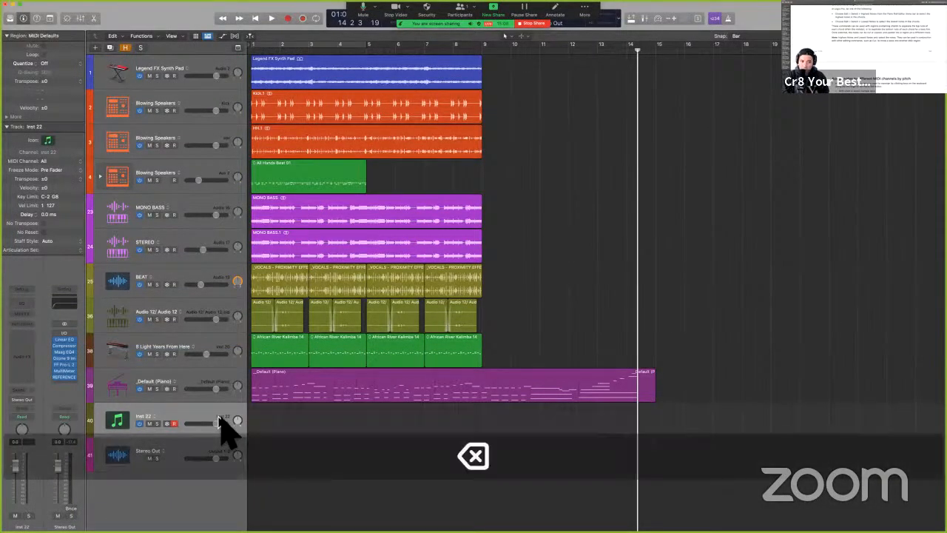
key("ctrl+Left")
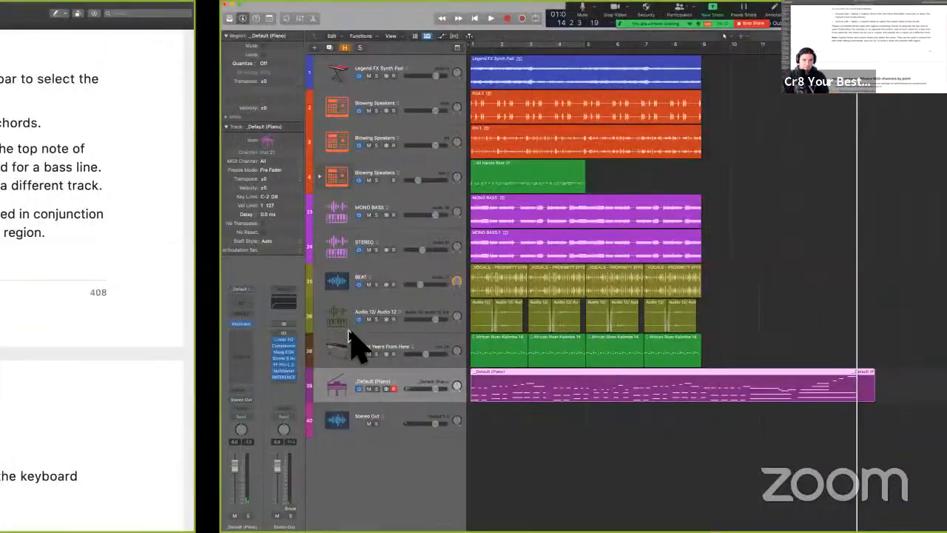
key("m")
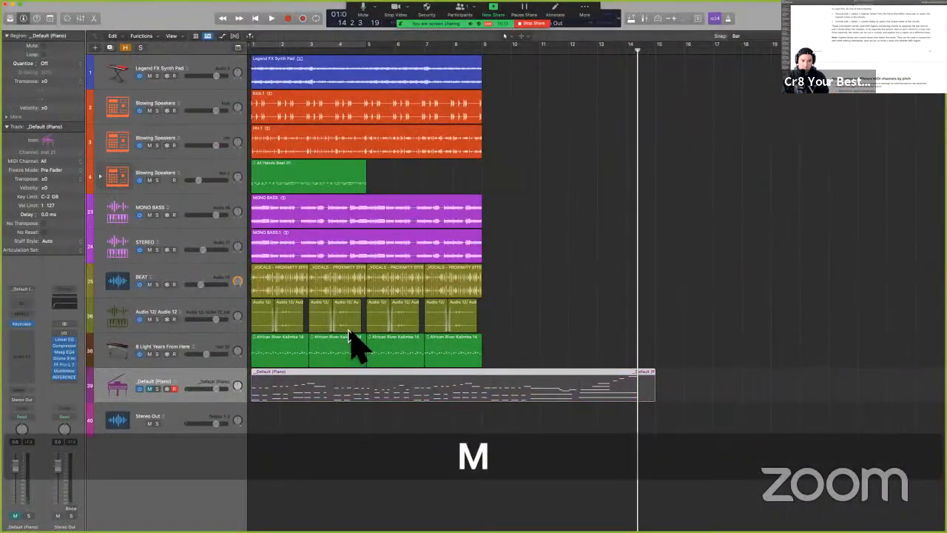
- Switch to the Logic Pro user guide and read how to assign notes to different MIDI channels by pitch, highlighting the Separate MIDI Events command
key("ctrl+Left")
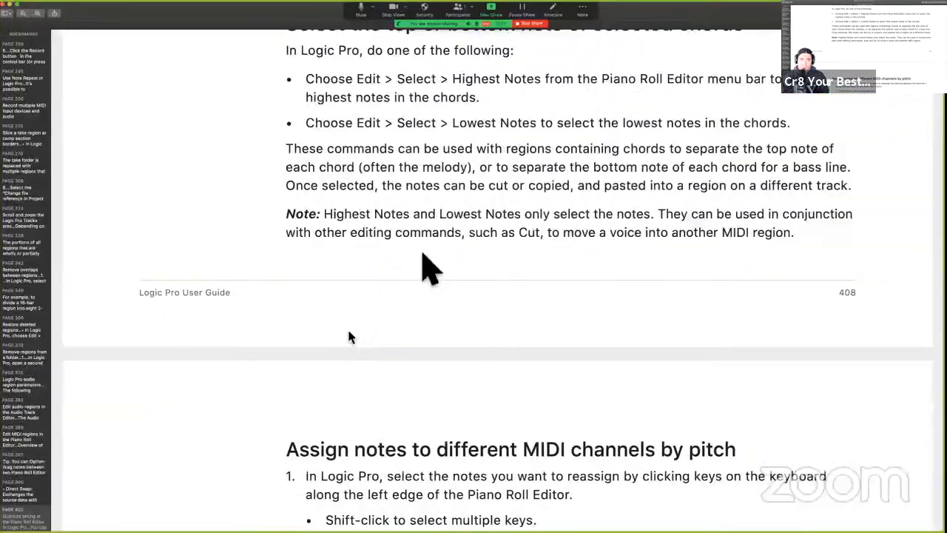
scroll(431, 256, "down", 5)
scroll(431, 240, "down", 3)
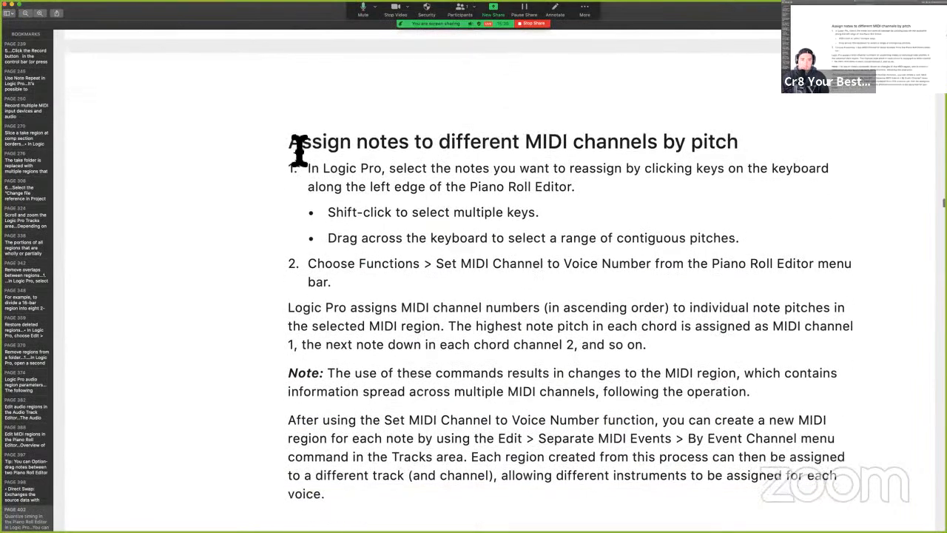
left_click_drag(289, 143, 472, 510)
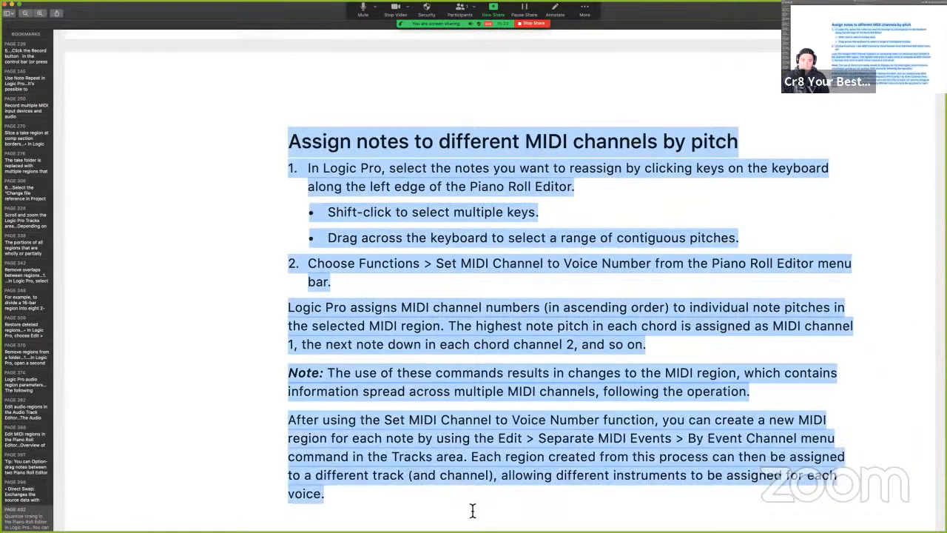
scroll(474, 497, "down", 2)
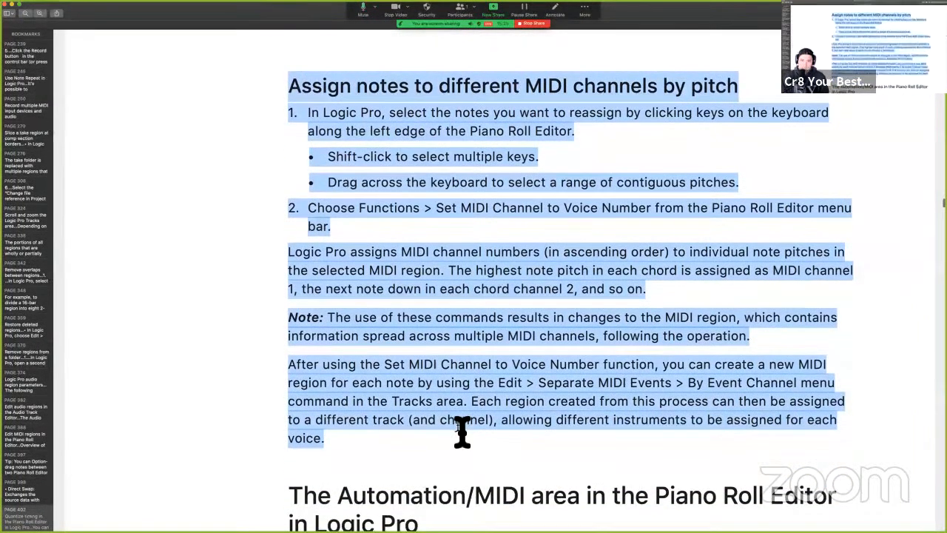
left_click(436, 455)
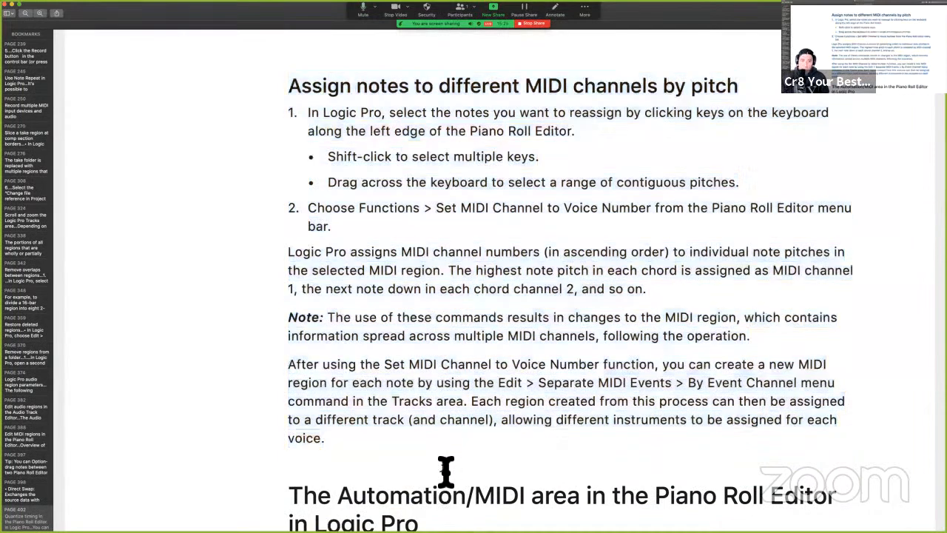
left_click_drag(287, 86, 459, 444)
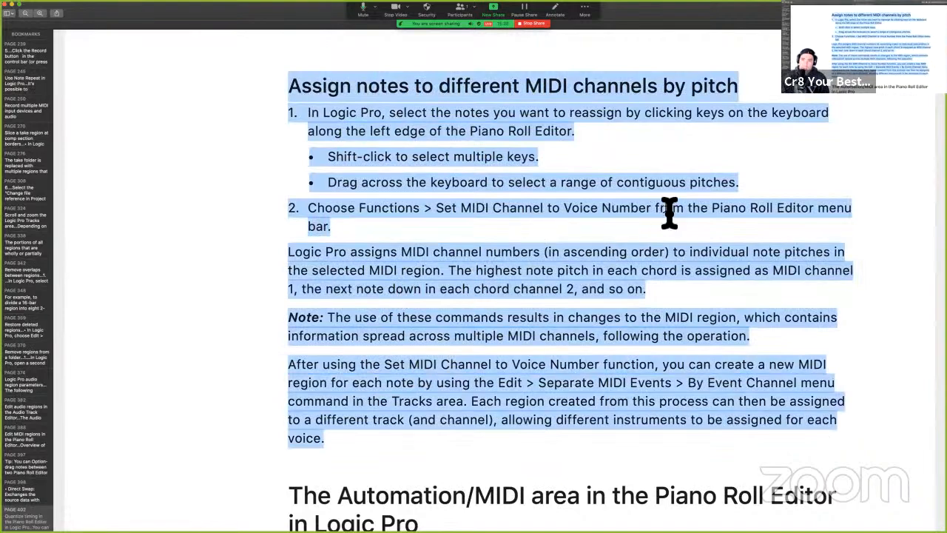
left_click(565, 226)
scroll(566, 231, "down", 2)
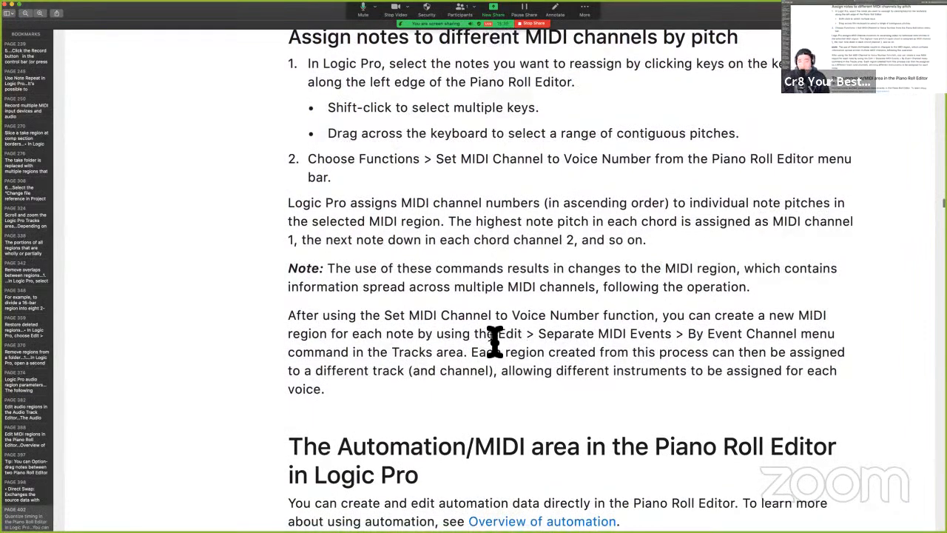
left_click_drag(496, 339, 666, 336)
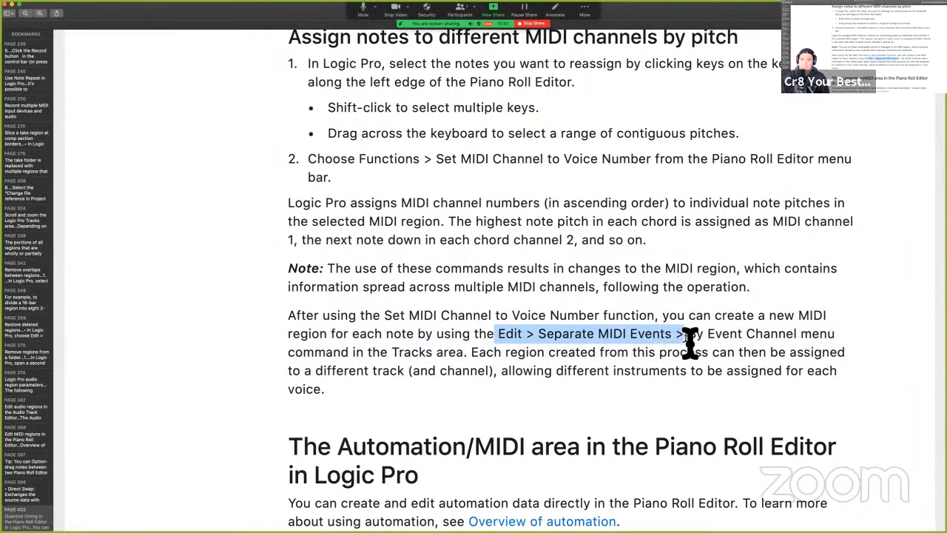
- Return to the Logic Pro project, unmute and solo the _Default (Piano) track, and play its region
key("ctrl+Right")
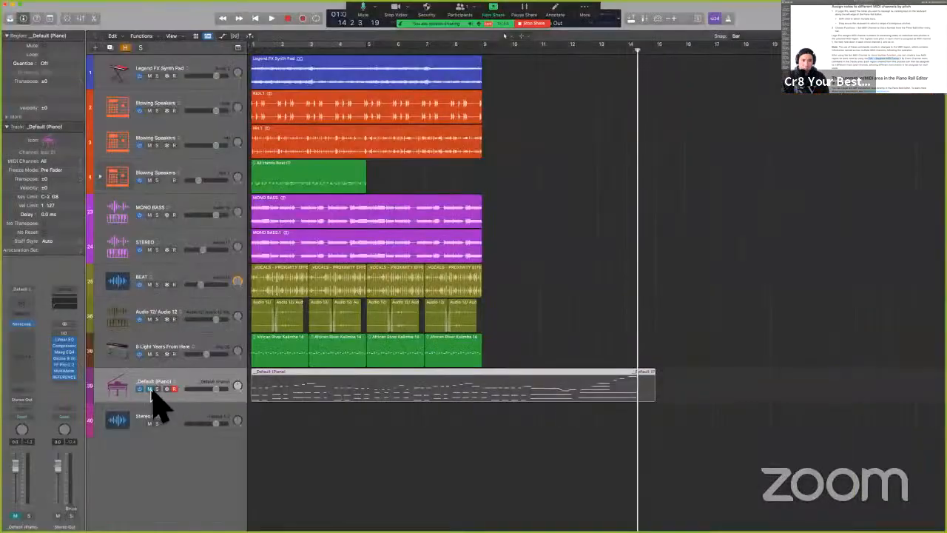
left_click(331, 453)
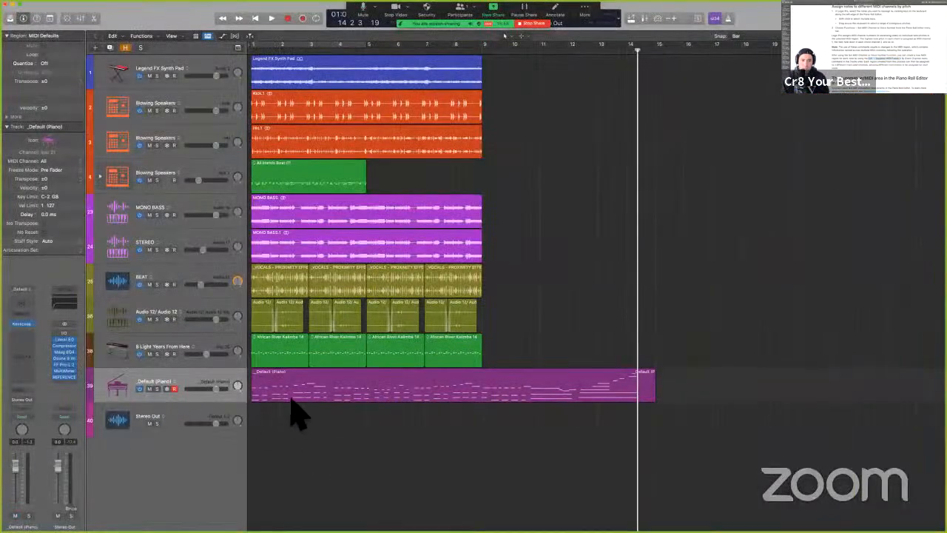
left_click(289, 400)
key("s")
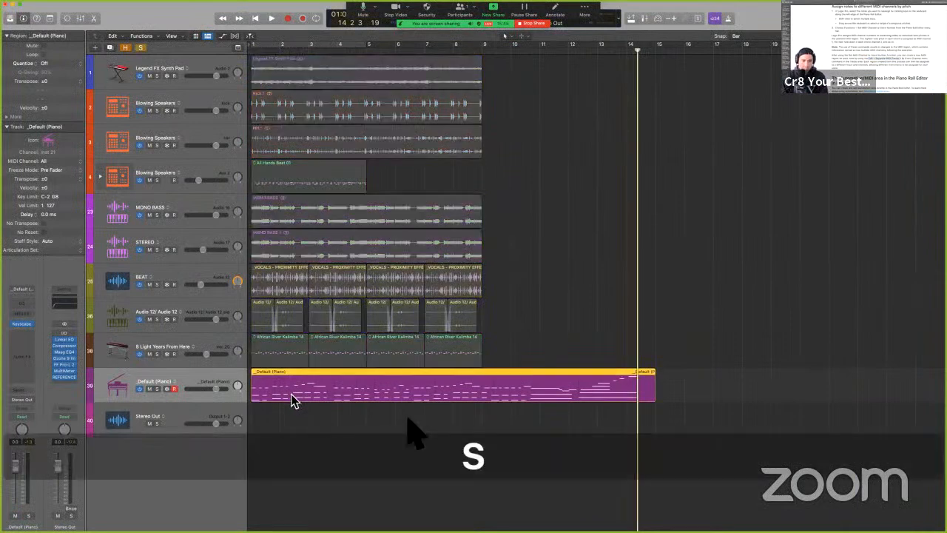
key("space")
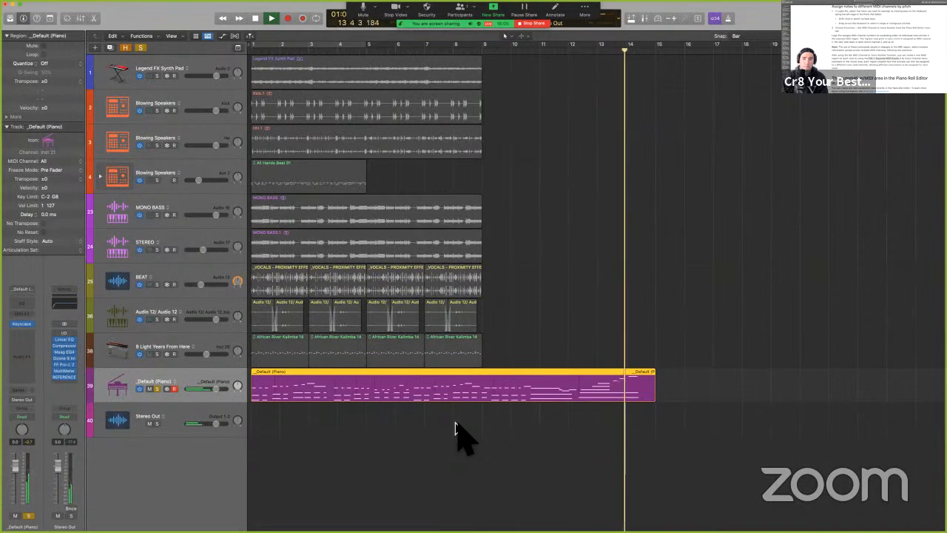
key("space")
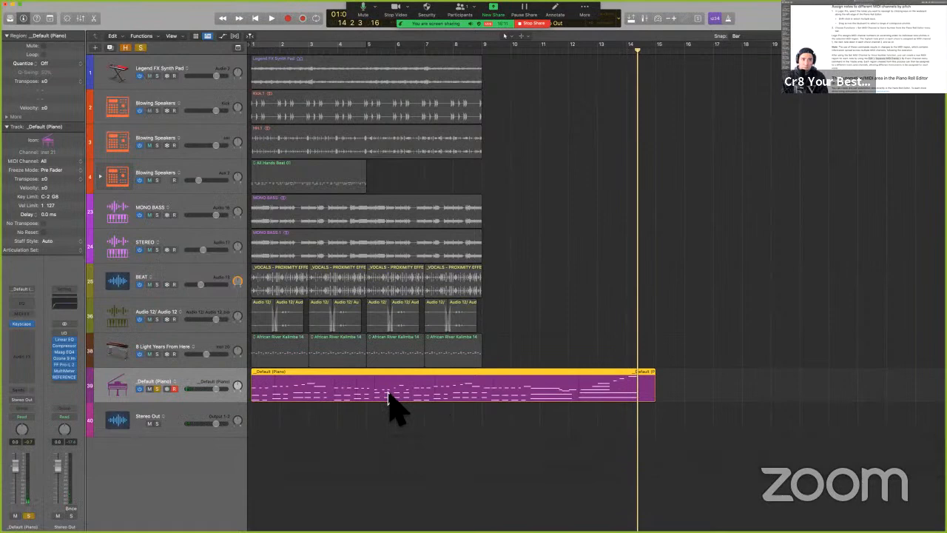
- Separate the _Default (Piano) region's MIDI events by note pitch
left_click(113, 35)
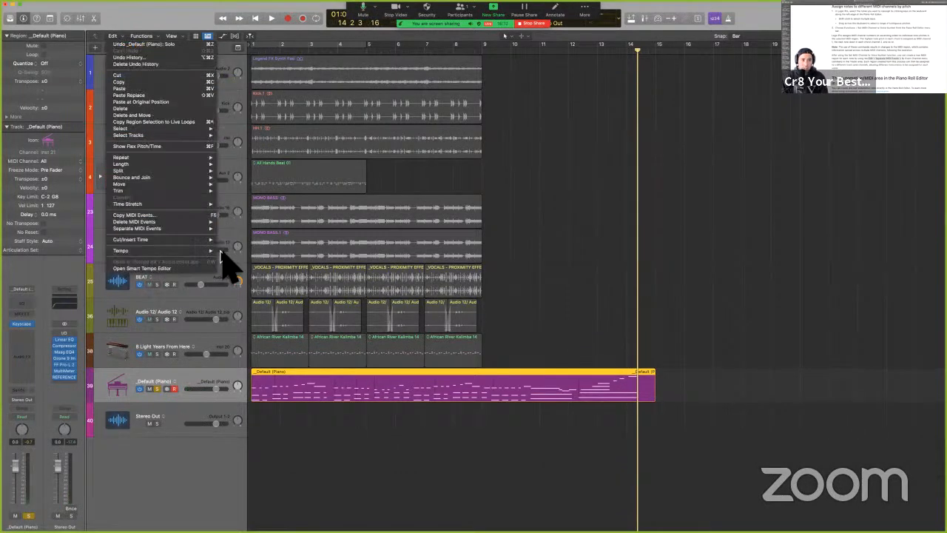
mouse_move(209, 229)
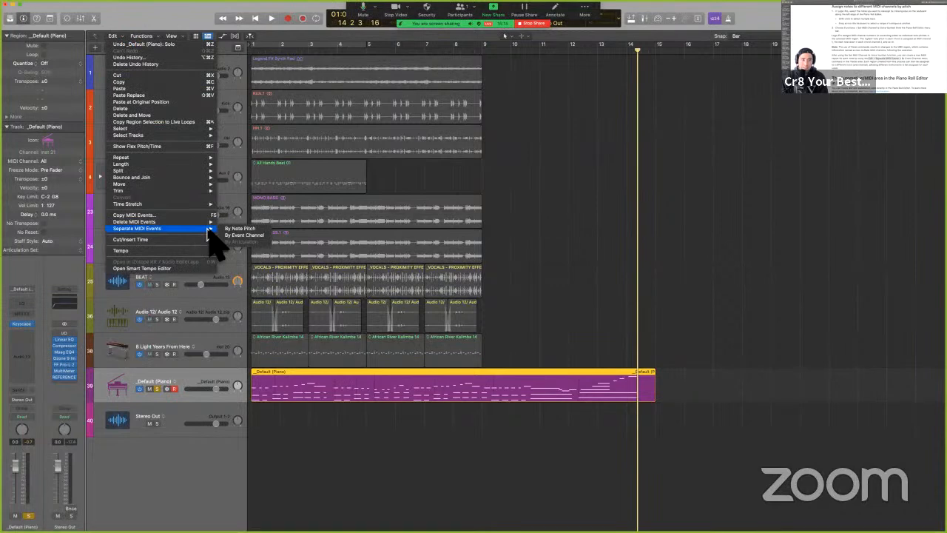
left_click(239, 229)
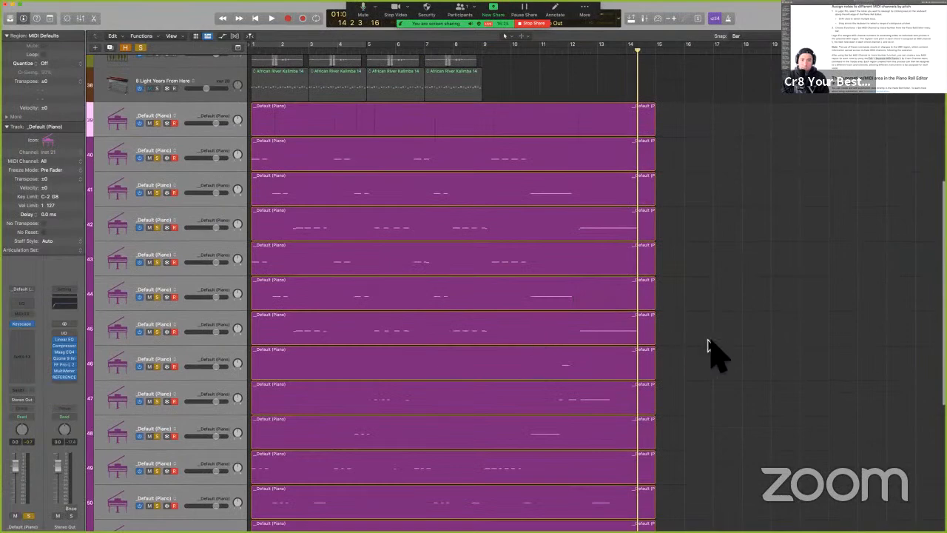
- Open the separated region on track 45 in the Piano Roll, audition one of its notes, and close the editor
double_click(454, 334)
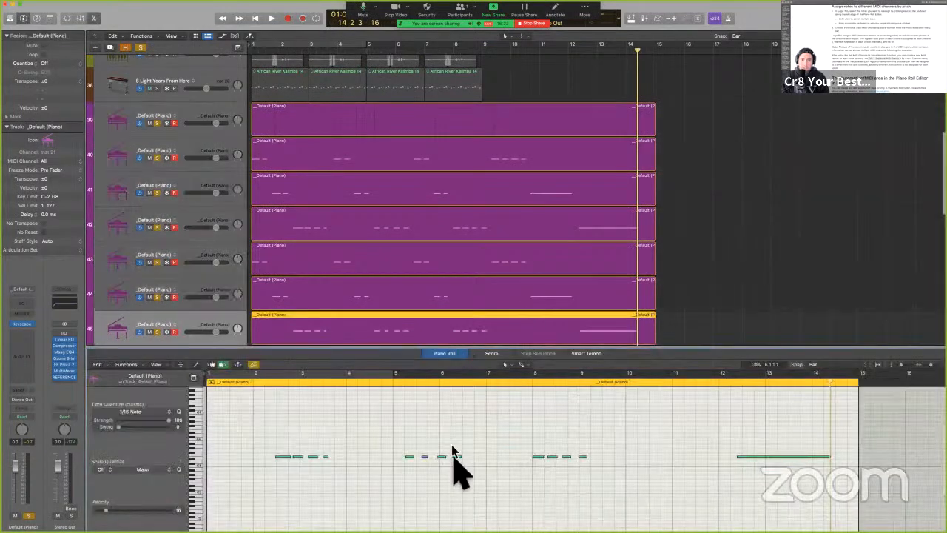
left_click(442, 456)
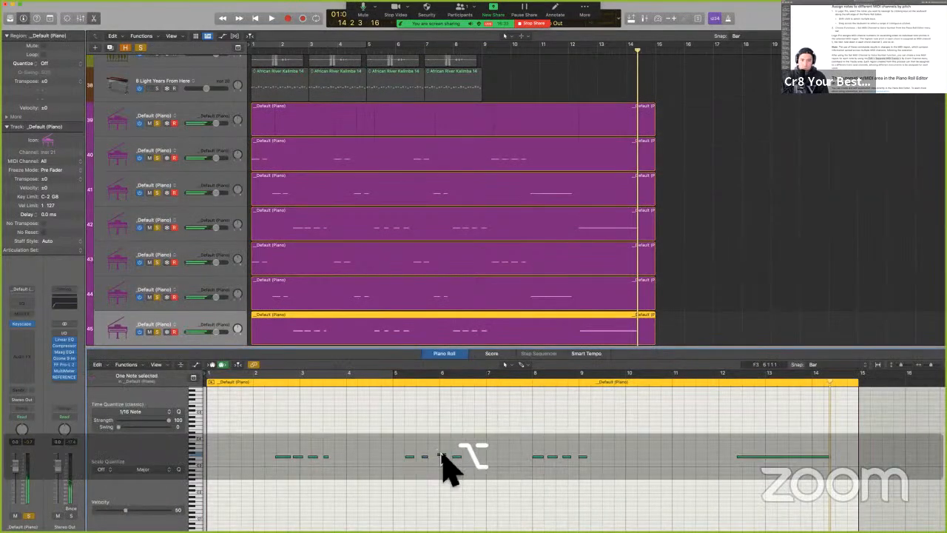
left_click(441, 453, "alt")
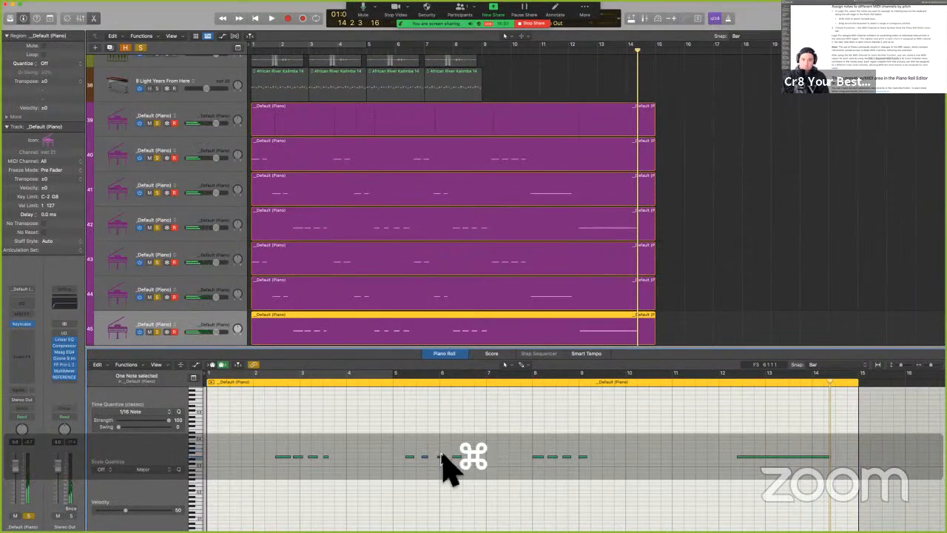
key("p")
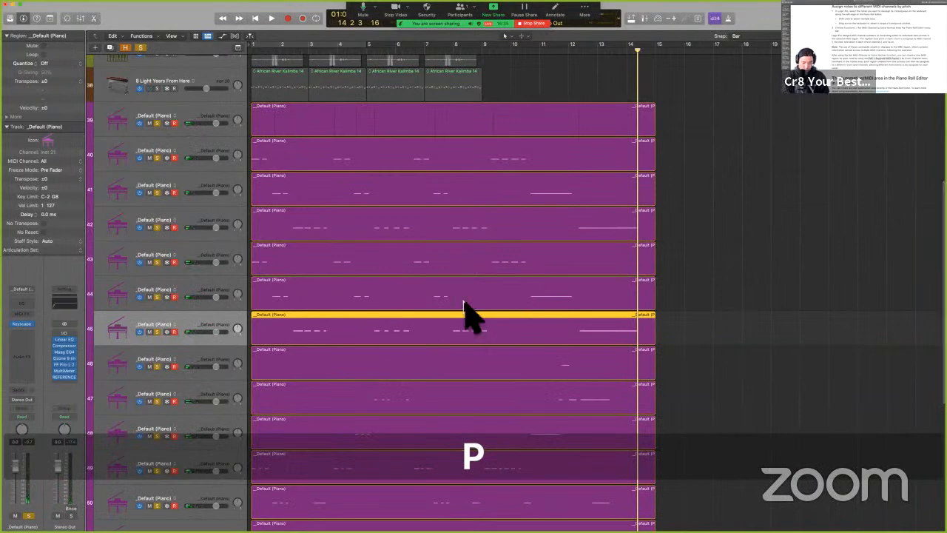
- Undo and redo the separation by note pitch, and turn off solo on all the separated piano tracks
scroll(464, 303, "down", 5)
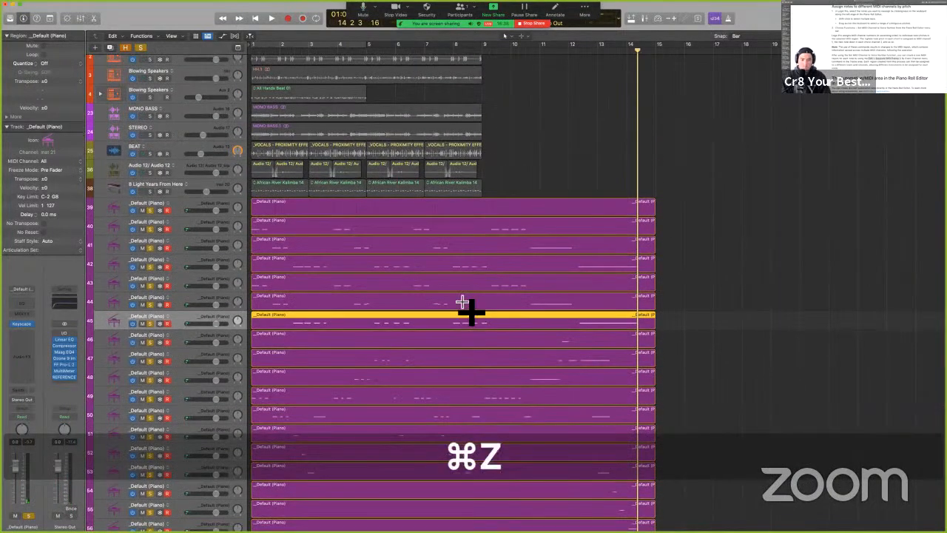
key("super+z")
key("super+shift+z")
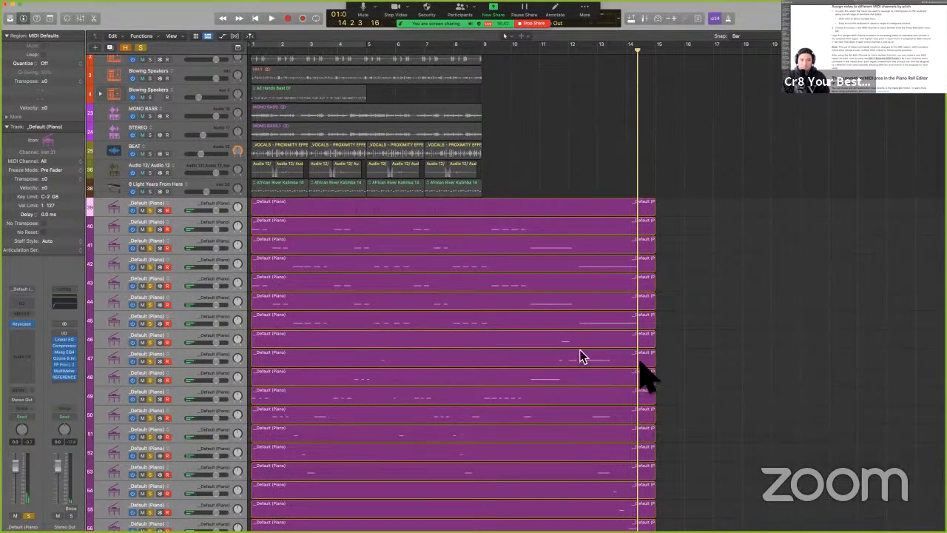
scroll(639, 366, "down", 1)
key("s")
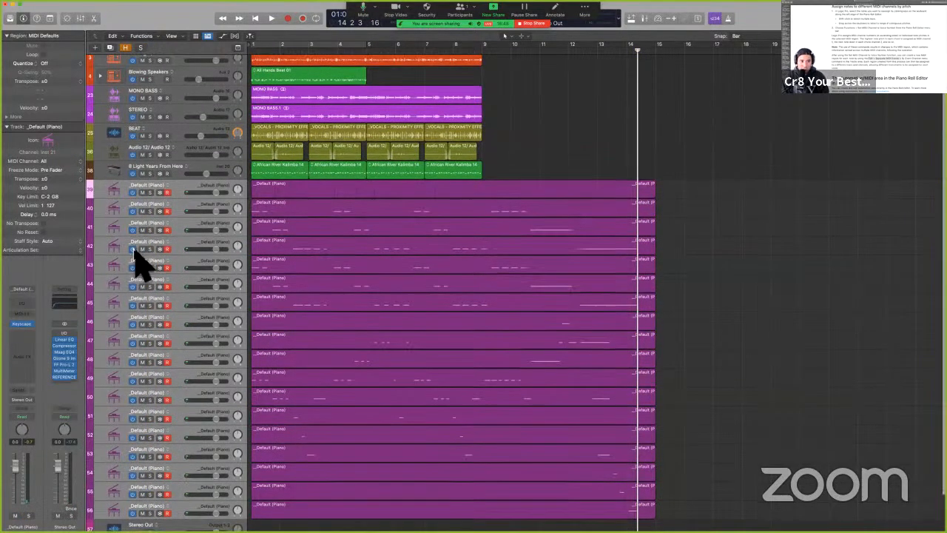
scroll(136, 282, "down", 3)
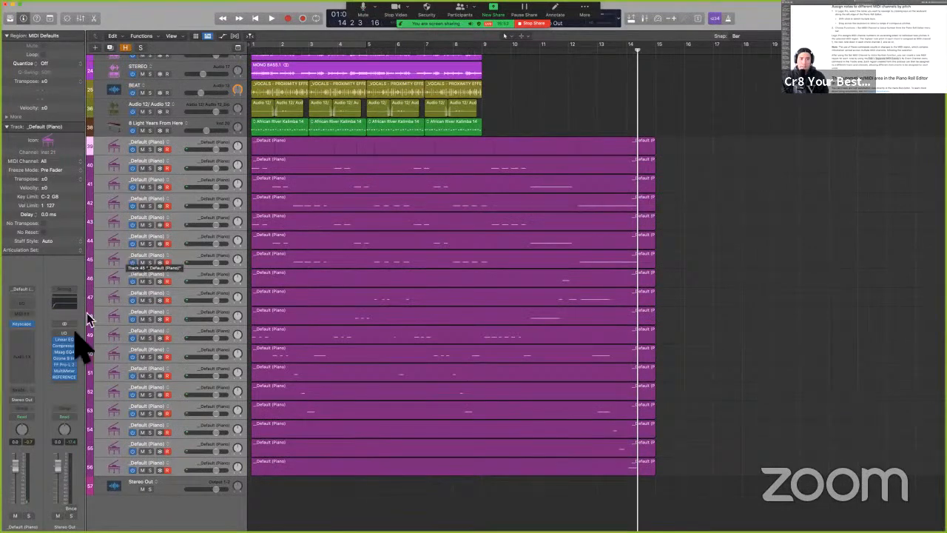
- Add a Channel EQ on track 39, step down through the piano tracks to track 45, and hide the plug-in window
left_click(183, 142)
left_click(21, 304)
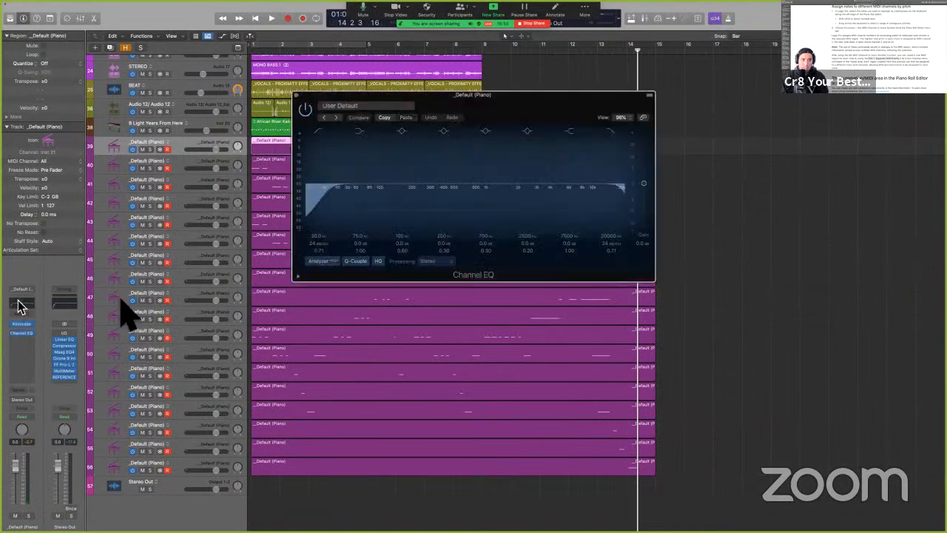
key("Down")
key("Down")
key("Down")
key("Down")
key("Down")
key("Down")
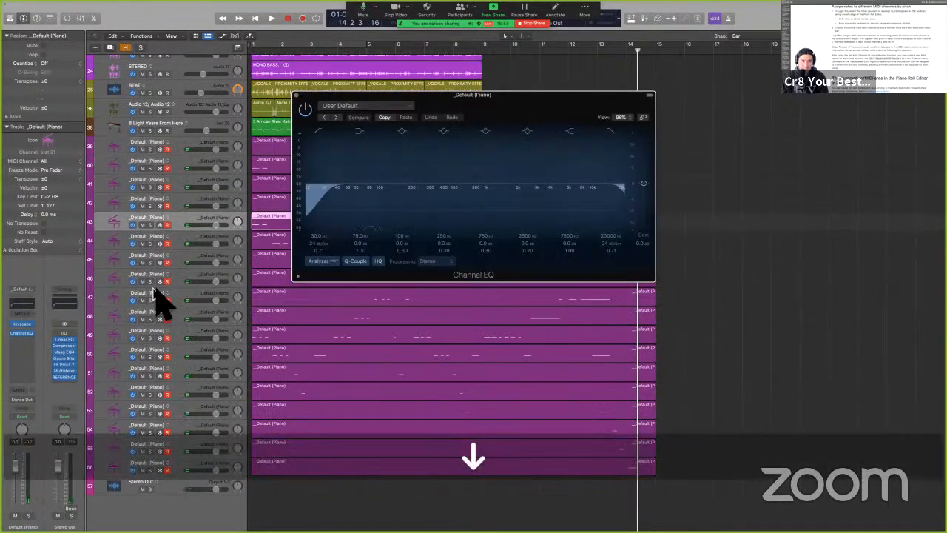
key("v")
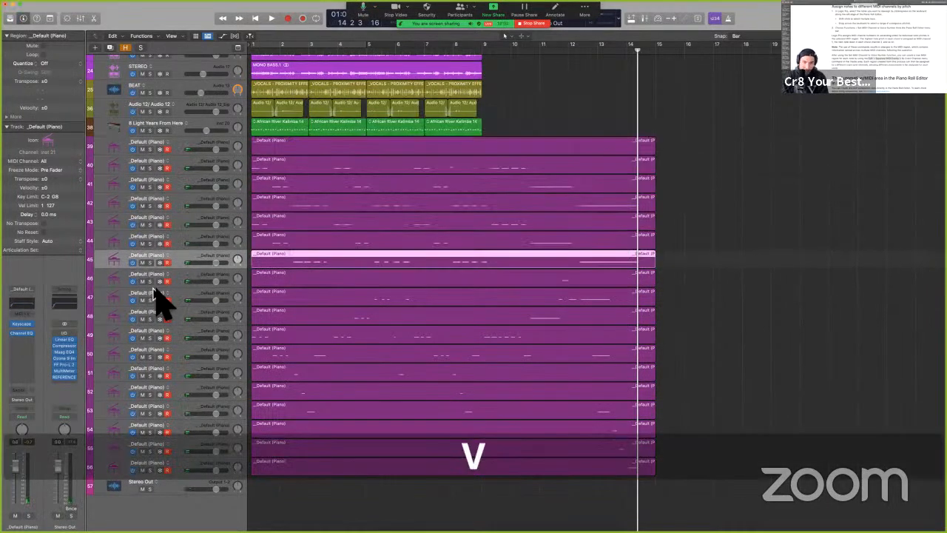
- Undo the Channel EQ and the separation by note pitch back to a single piano track, and turn off its solo
key("super+z")
key("super+z")
key("super+z")
key("super+z")
key("super+z")
key("super+z")
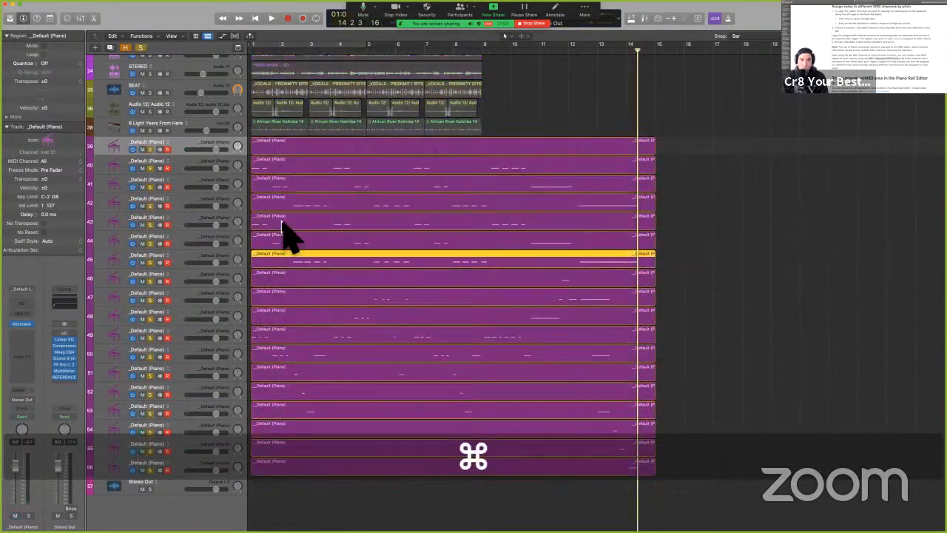
left_click(151, 151)
scroll(148, 151, "up", 5)
- Mute the _Default (Piano) track, return the playhead to the project start, and switch back to the user guide
left_click(143, 237)
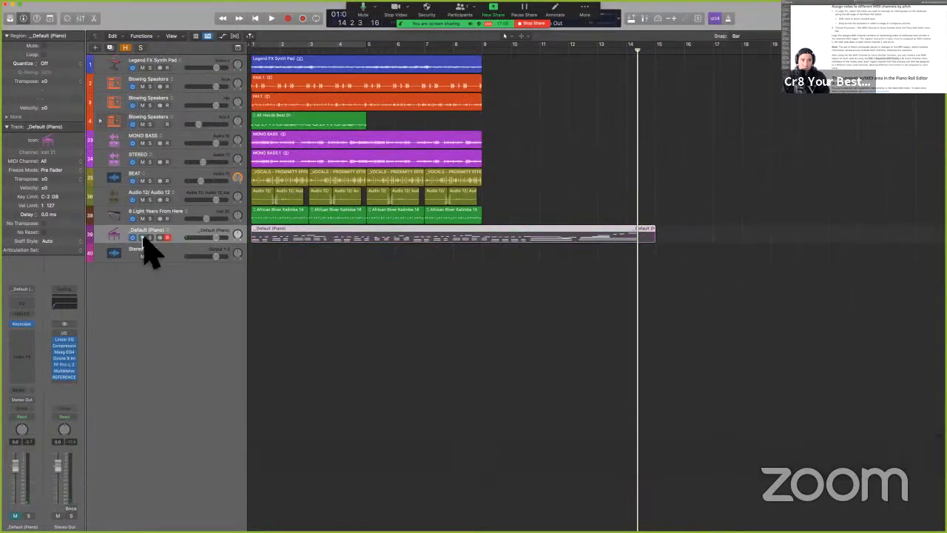
left_click(300, 294)
key("Return")
key("ctrl+Left")
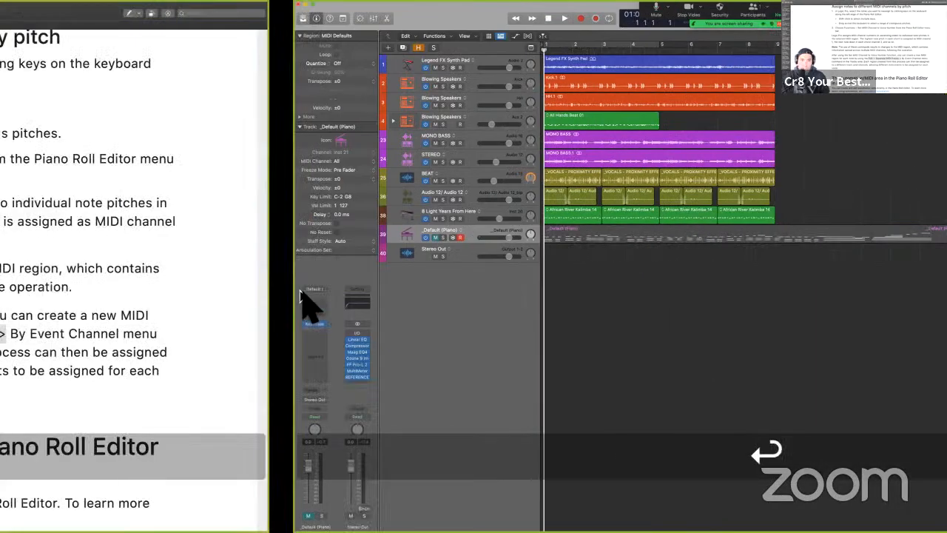
- Read the user guide's section on the Automation/MIDI area in the Piano Roll Editor, and switch to the Logic Pro project
scroll(448, 355, "down", 6)
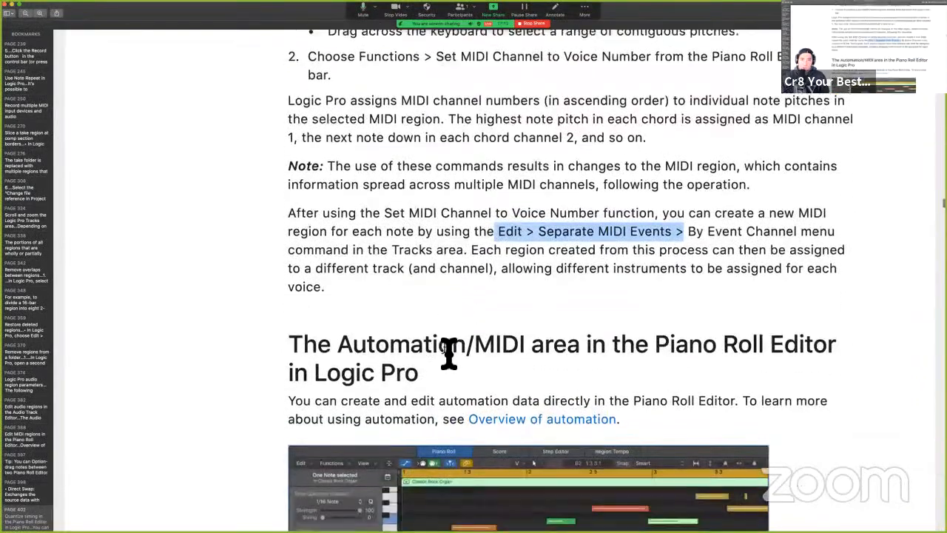
scroll(549, 144, "down", 3)
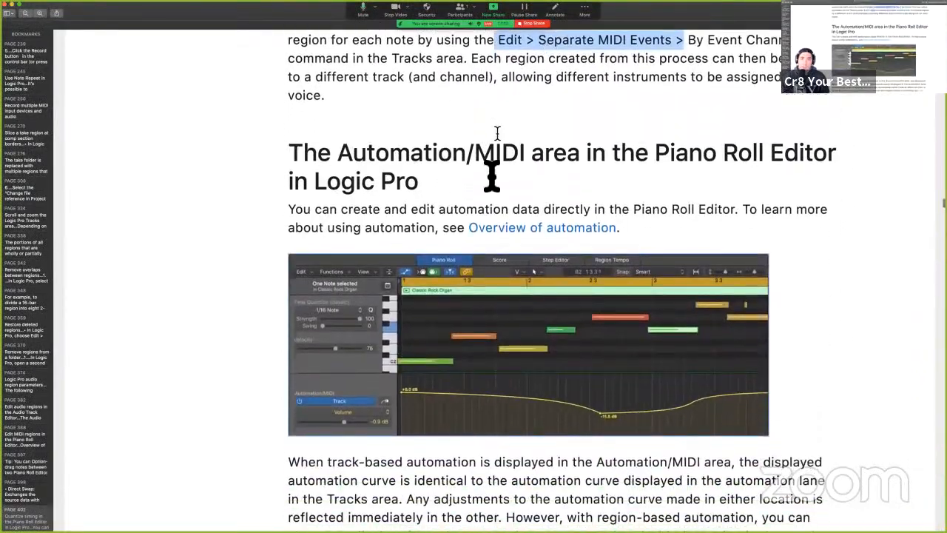
scroll(492, 207, "down", 3)
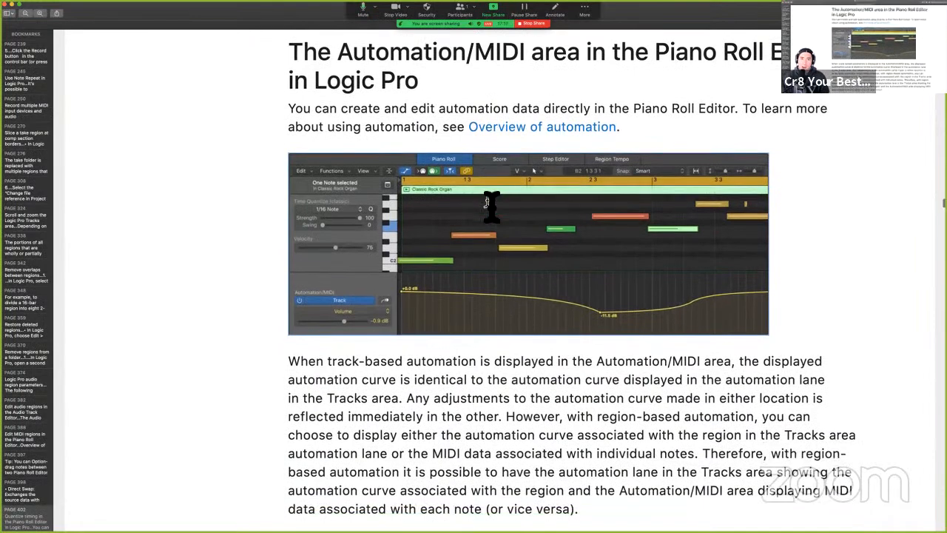
scroll(492, 351, "down", 2)
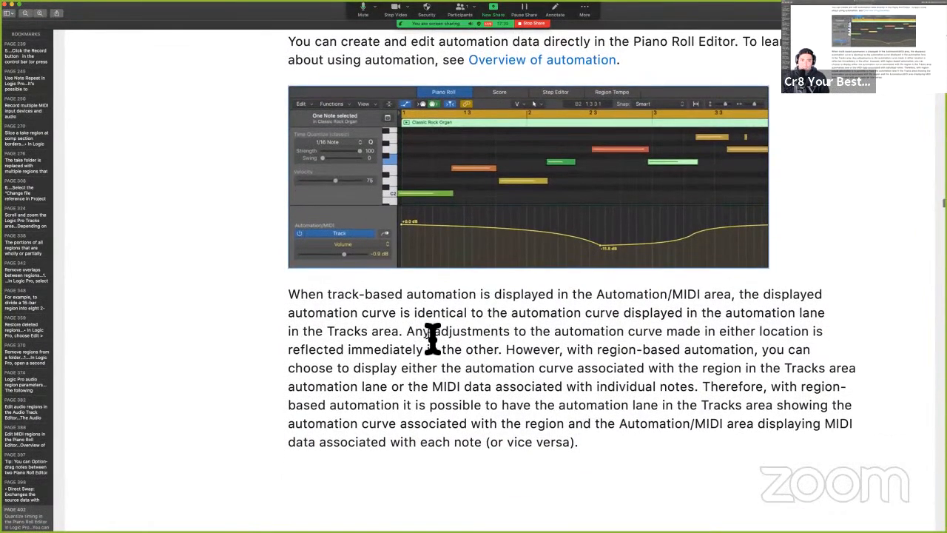
key("ctrl+Right")
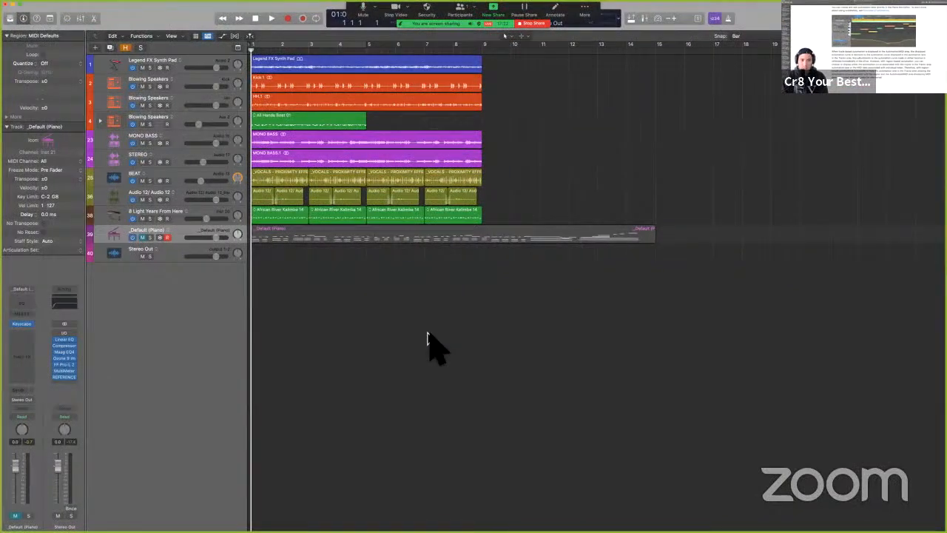
- Show the automation lanes in the Tracks area, point out the STEREO track's automation mode, and hide the lanes again
key("a")
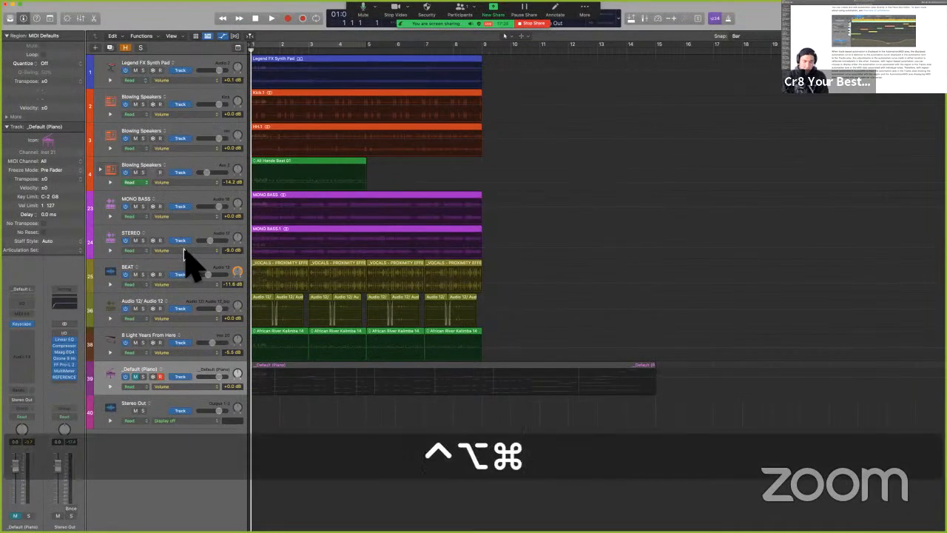
key("ctrl+super")
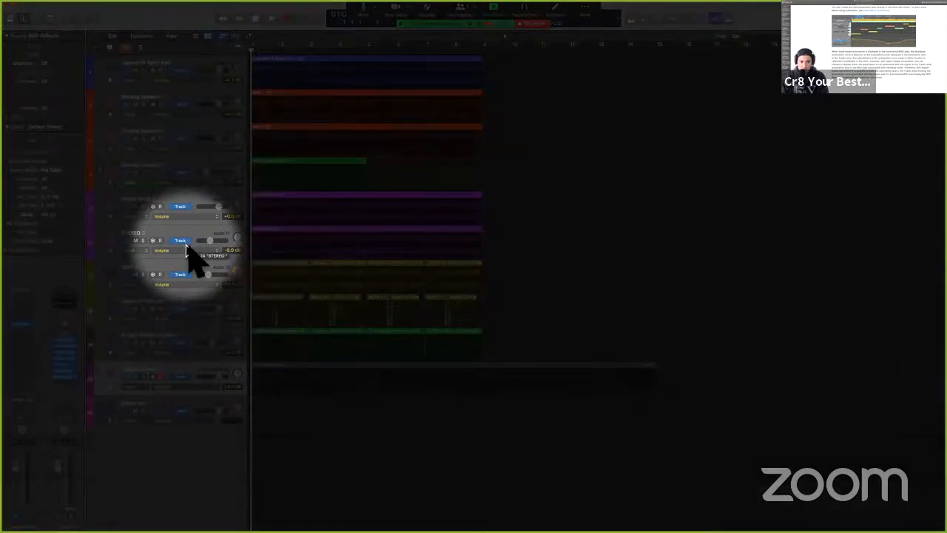
key("ctrl+alt+super")
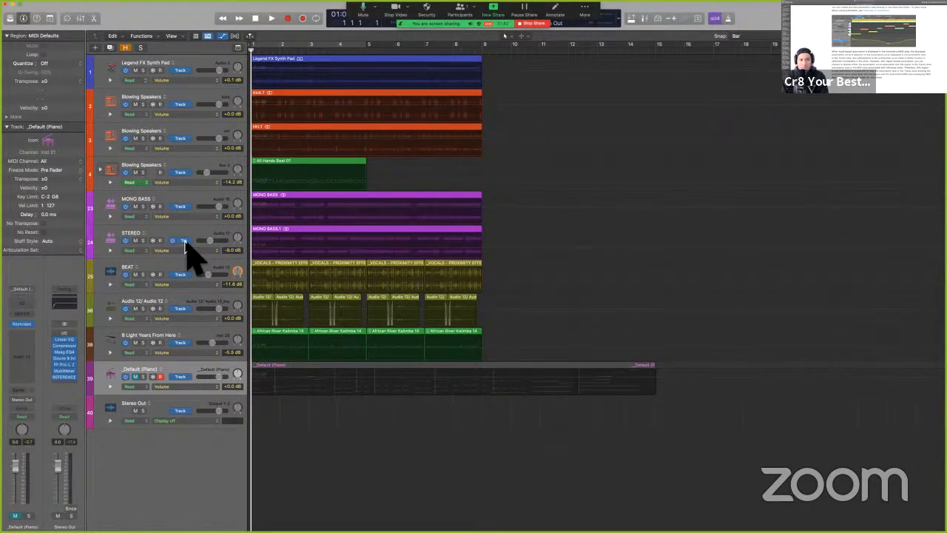
key("a")
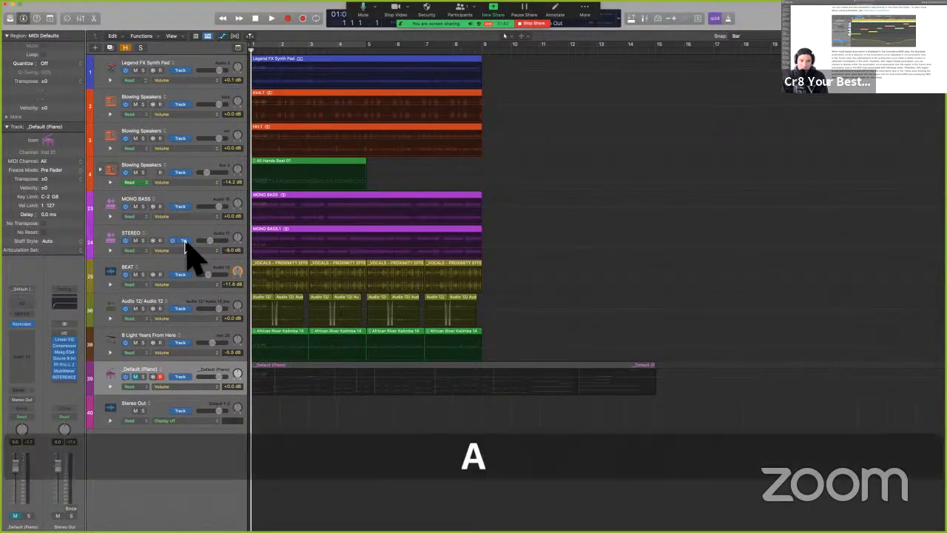
key("a")
key("a")
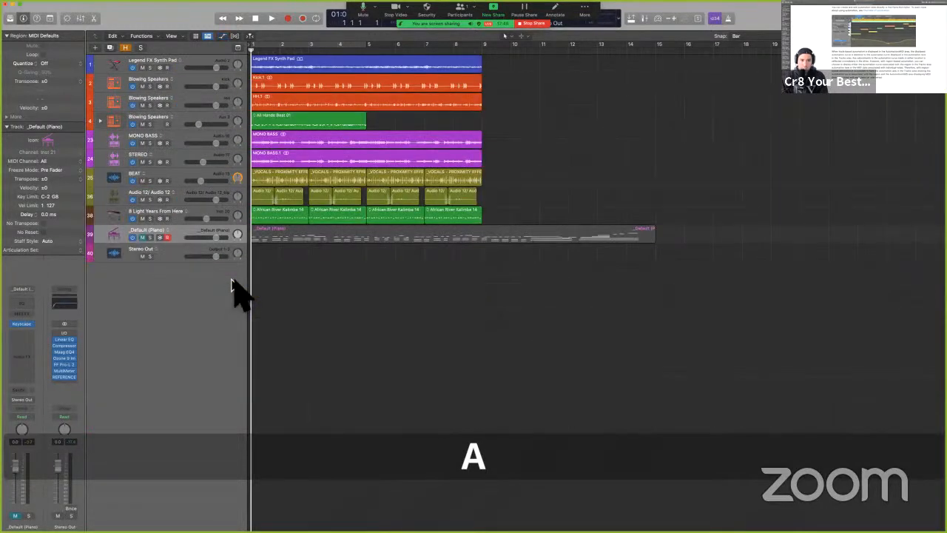
- Open the first African River Kalimba 14 region in an enlarged Piano Roll, comparing it with the MONO BASS.1 region's audio editor
double_click(277, 216)
left_click_drag(310, 345, 314, 231)
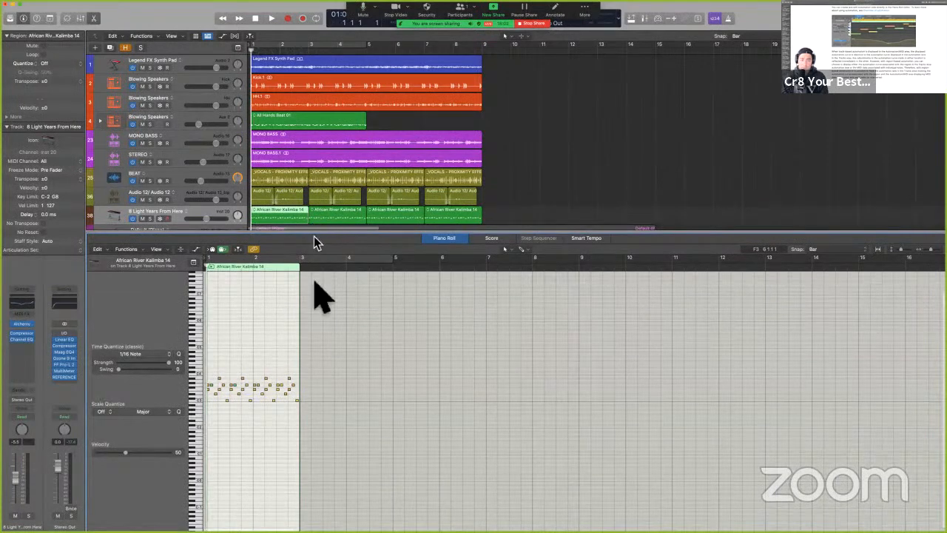
left_click(287, 157)
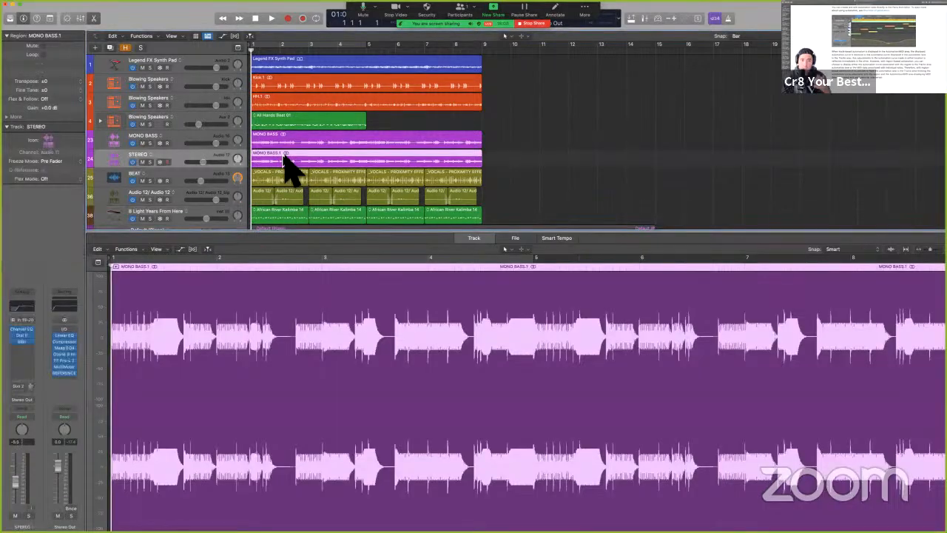
left_click(285, 213)
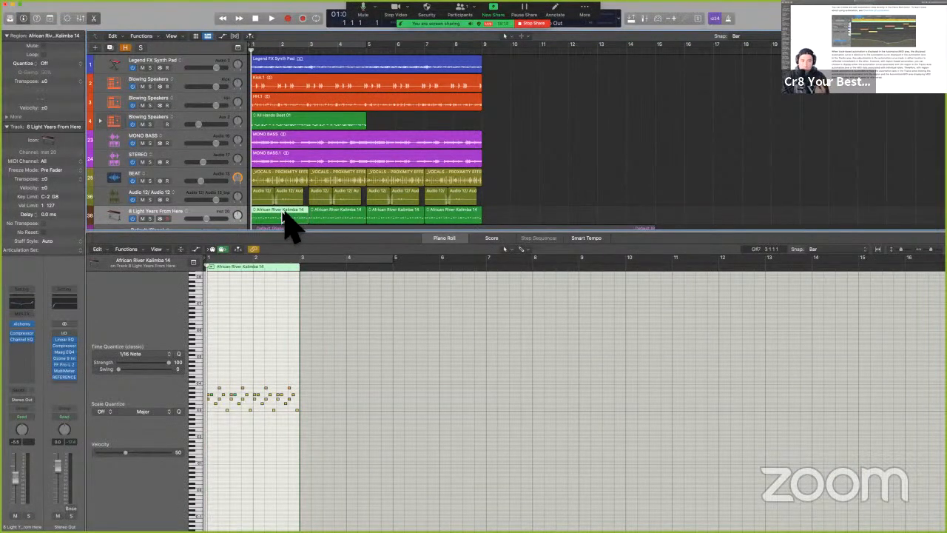
- Show the Automation/MIDI area for the first African River Kalimba 14 region in the Piano Roll
left_click(236, 433)
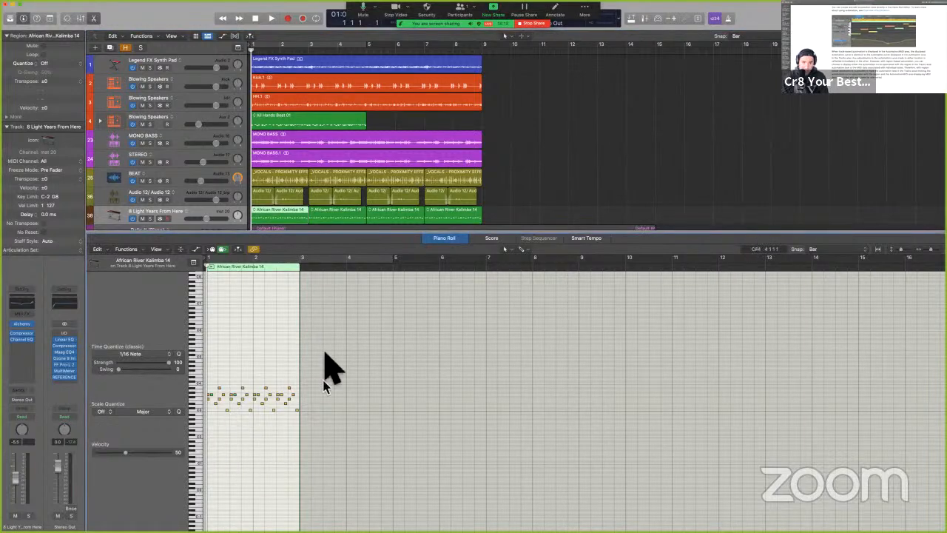
key("a")
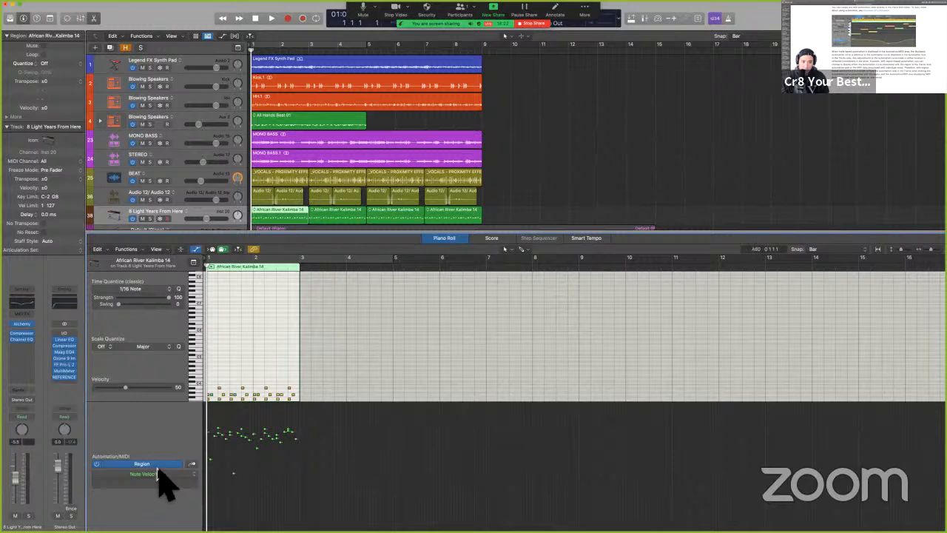
scroll(353, 382, "up", 10)
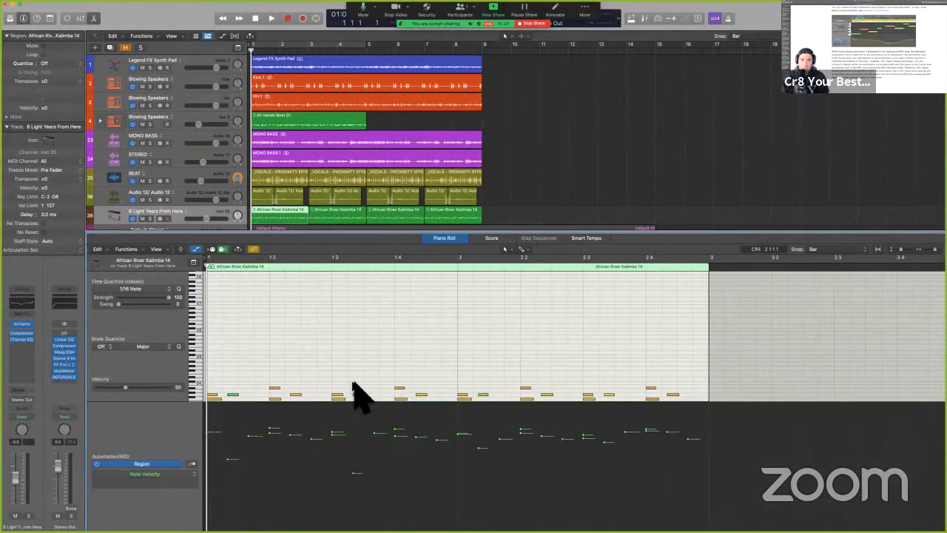
- Deselect the Kalimba region, and show then hide the automation lanes in the Tracks area
left_click(517, 187)
key("a")
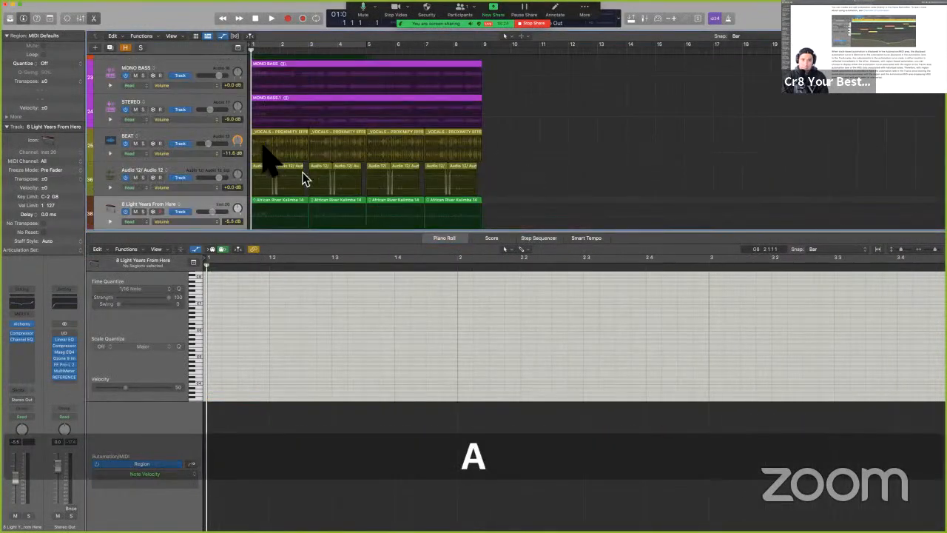
key("a")
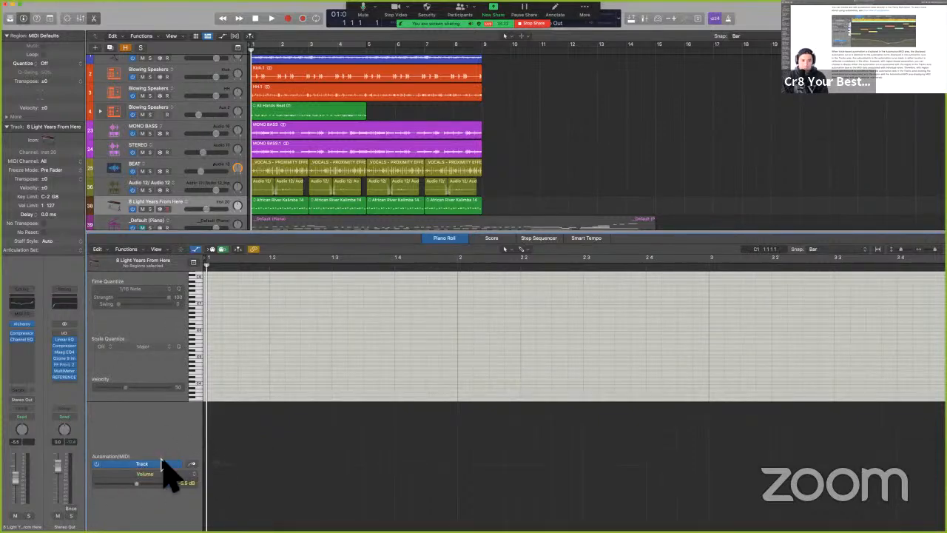
- Examine the Track and Region automation parameters available in the Piano Roll's Automation/MIDI area, leaving it on Region with Note Velocity
left_click(174, 475)
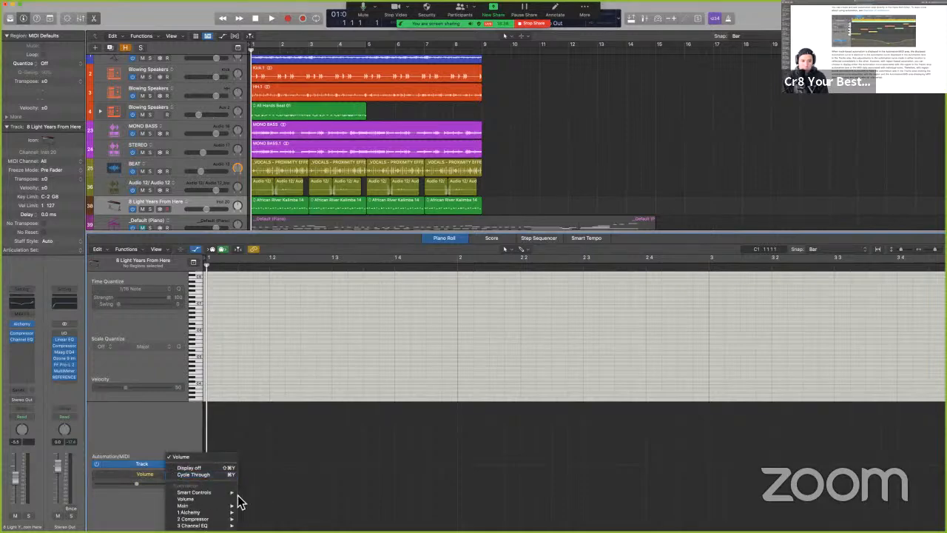
mouse_move(226, 506)
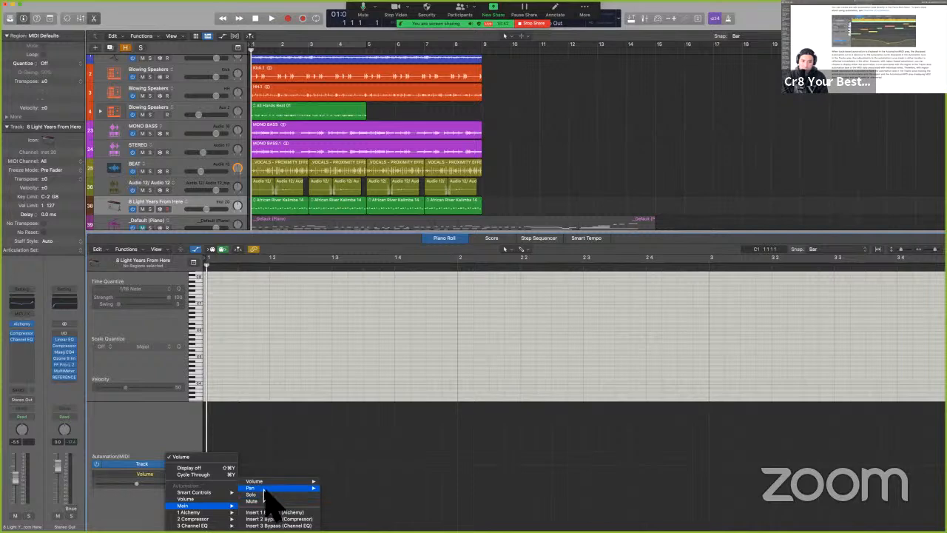
left_click(138, 483)
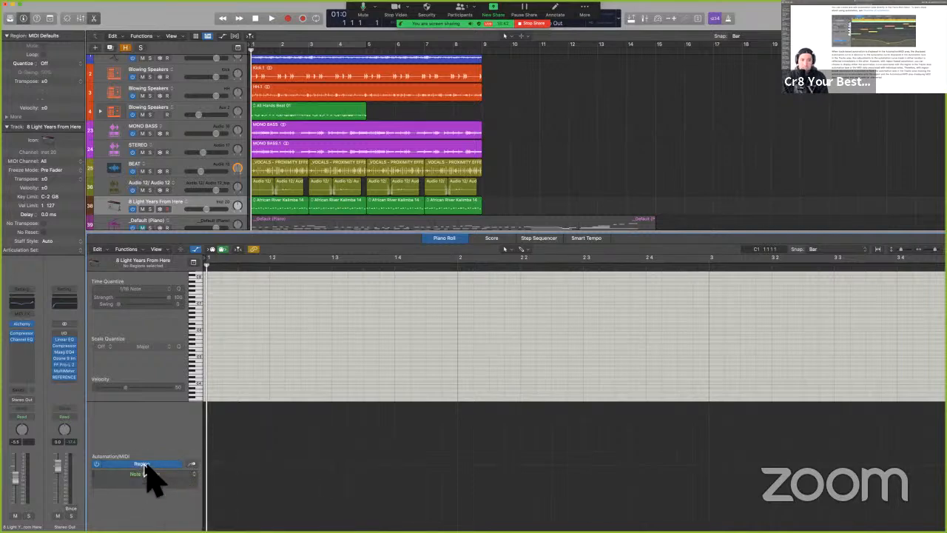
left_click(166, 473)
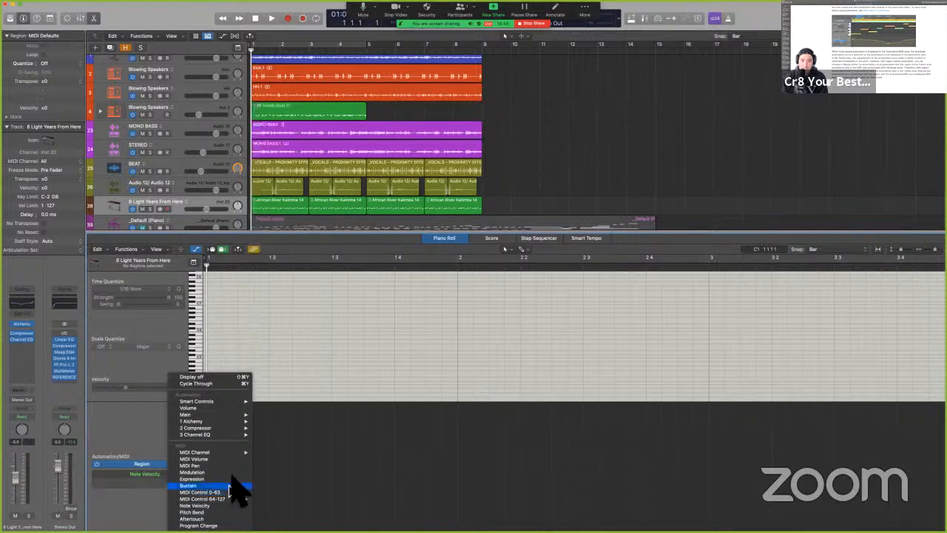
mouse_move(229, 453)
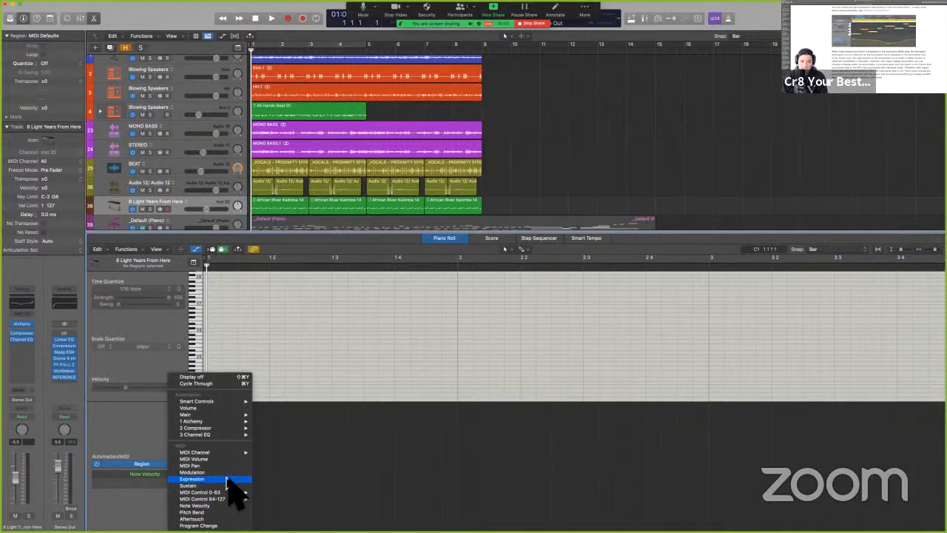
mouse_move(227, 501)
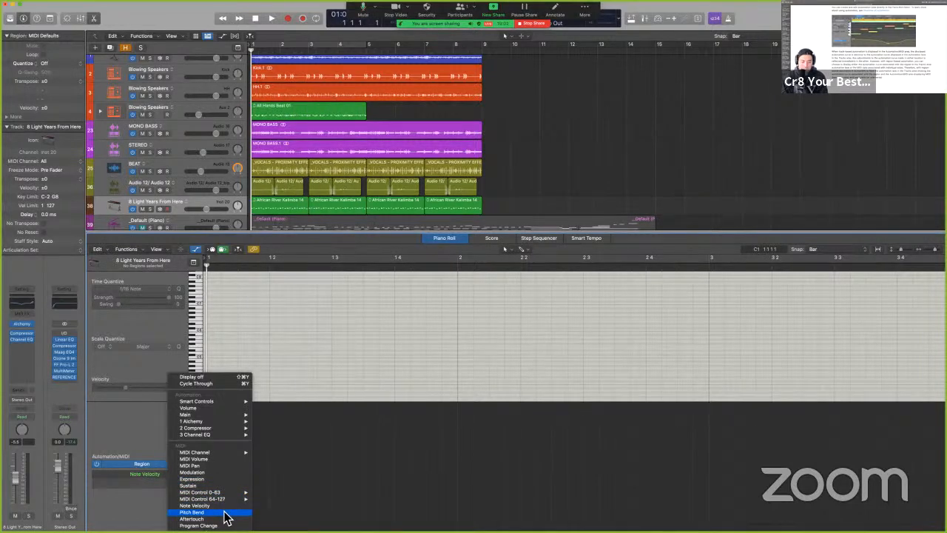
left_click(317, 370)
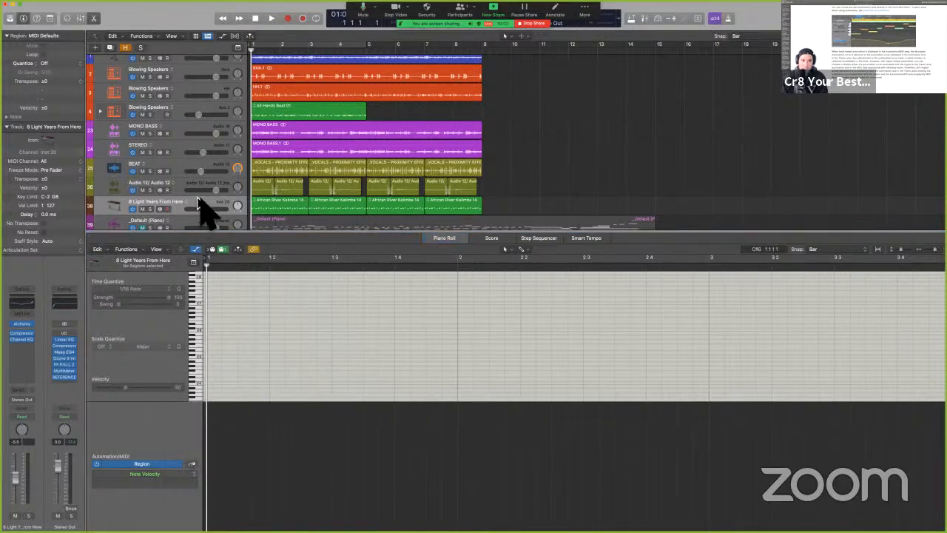
- Select the 8 Light Years From Here track, examine the region-based parameters of its automation lane in the Tracks area, and hide the lanes
left_click(199, 201)
key("a")
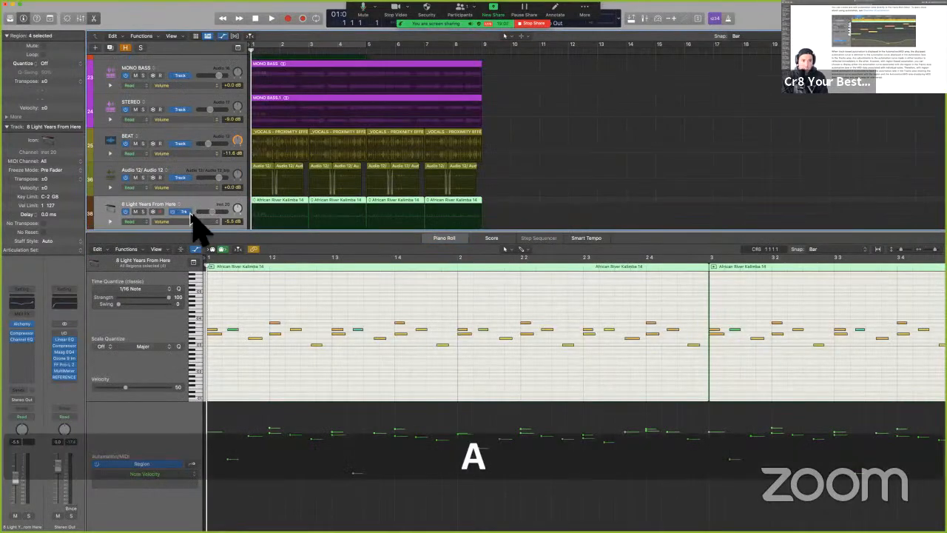
left_click(194, 222)
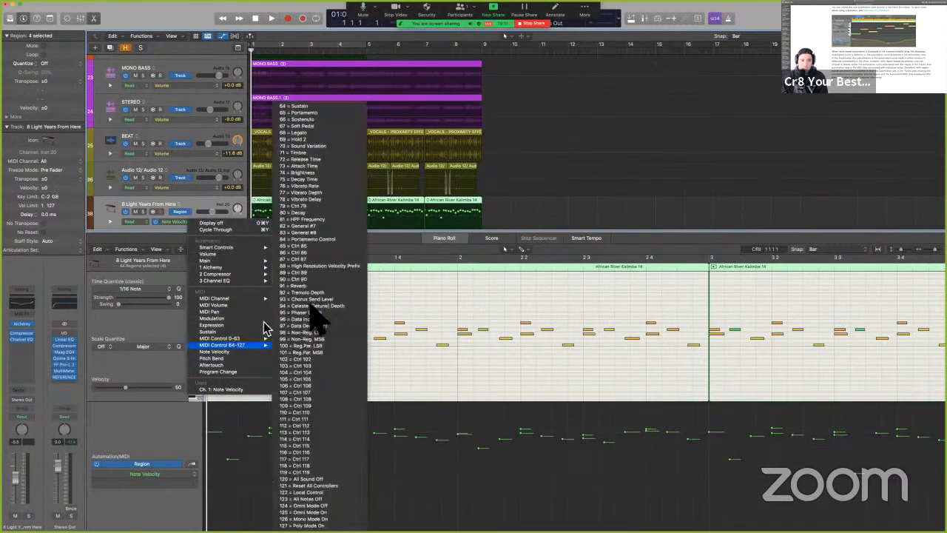
left_click(419, 288)
key("a")
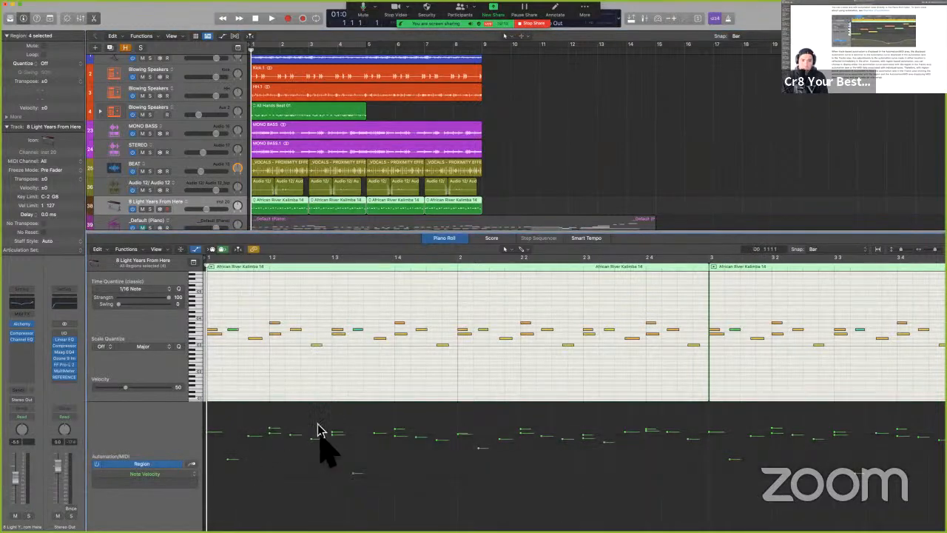
- Draw rising Note Velocity ramps across the Kalimba notes from about beat 1.3 to bar 2, undoing each one
left_click_drag(309, 459, 457, 412)
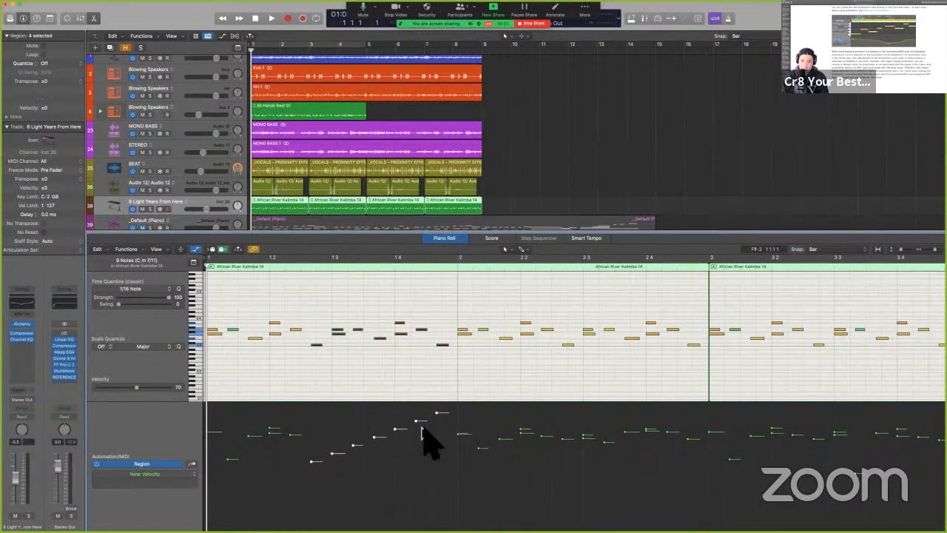
key("super")
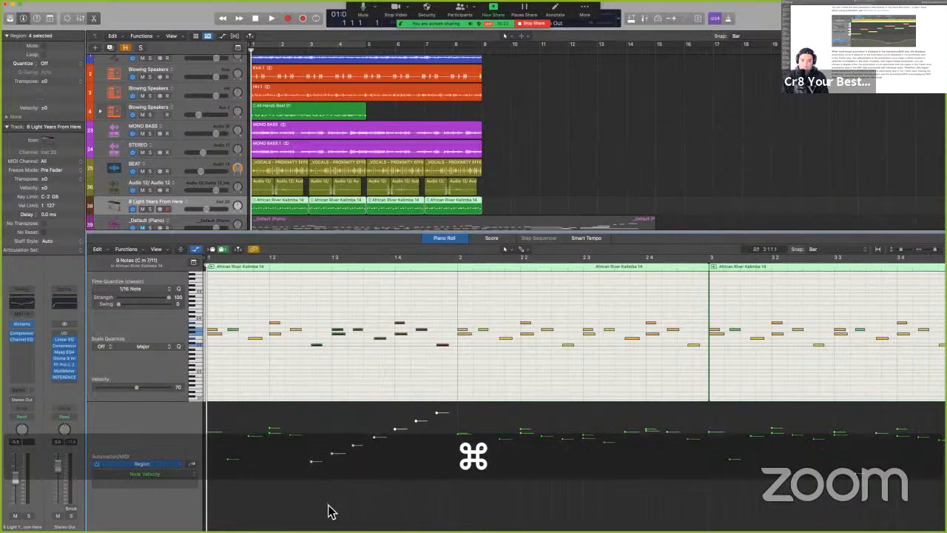
left_click_drag(313, 512, 351, 479)
key("super+z")
key("super+z")
left_click_drag(310, 510, 459, 404)
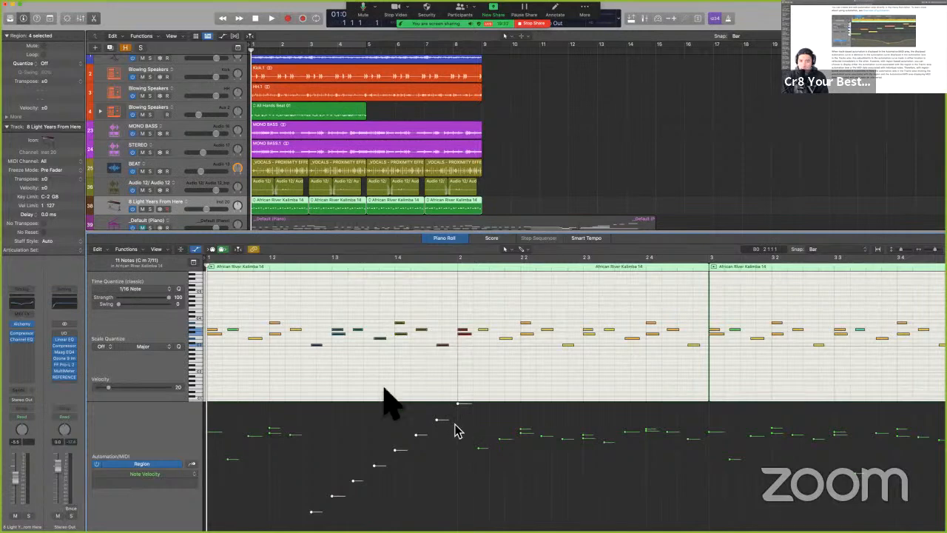
key("super+z")
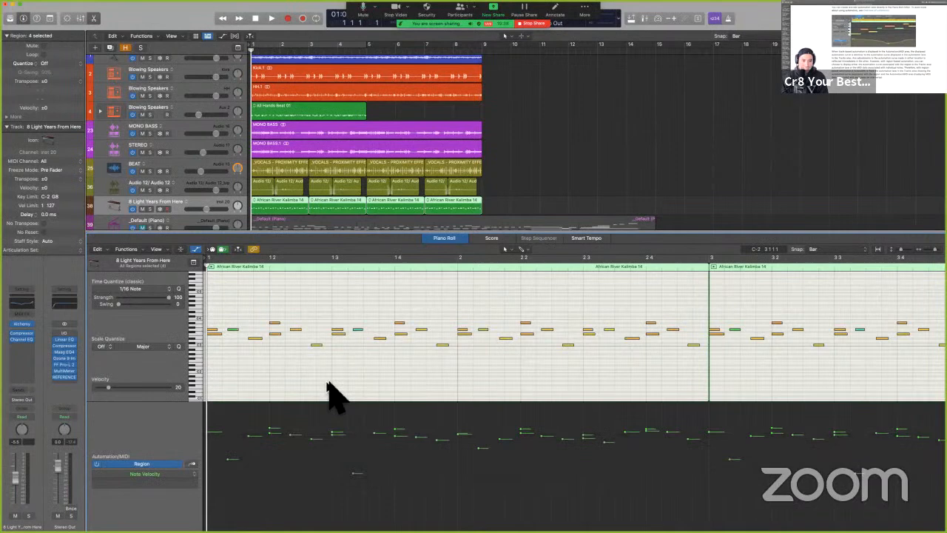
- Return to the user guide and highlight the passage on region-based automation and the curve associated with the region in the Tracks area
left_click(176, 465)
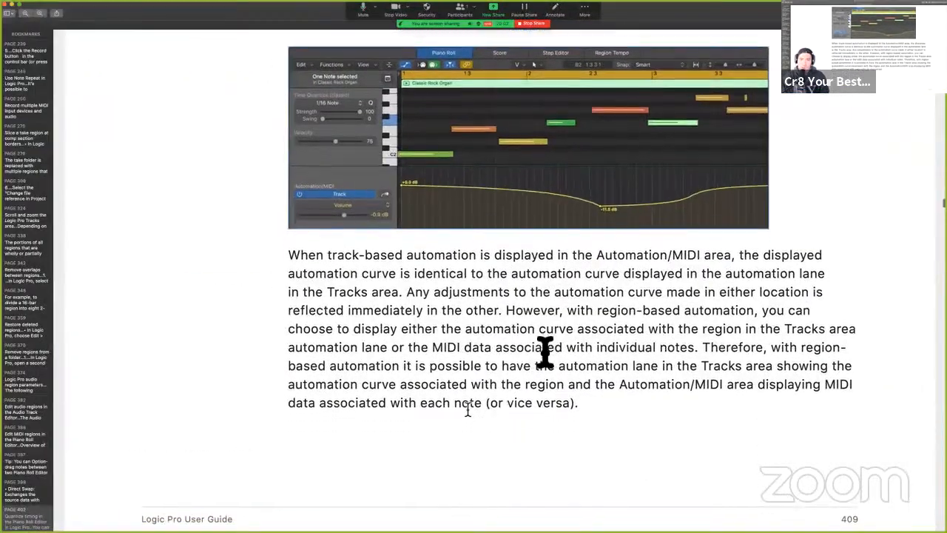
left_click_drag(599, 296, 764, 302)
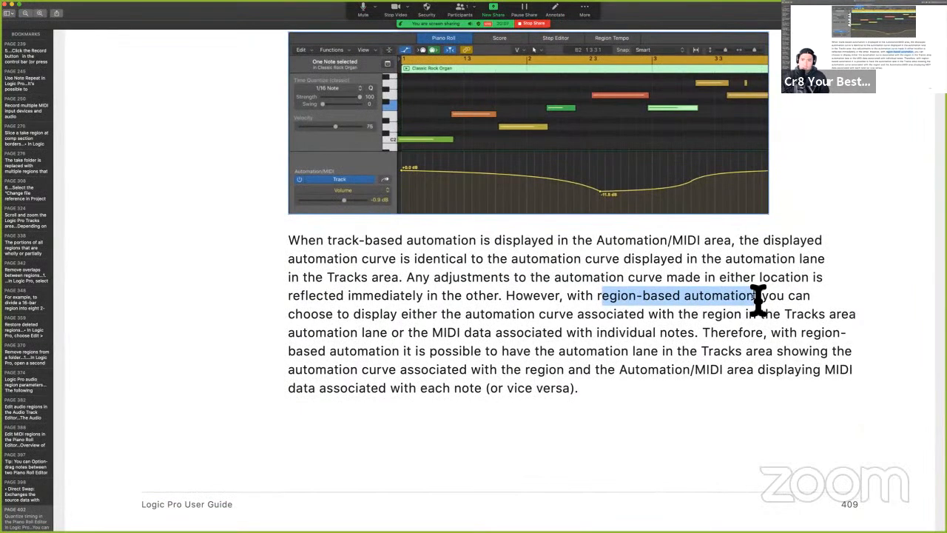
left_click_drag(416, 314, 506, 316)
left_click_drag(597, 318, 866, 320)
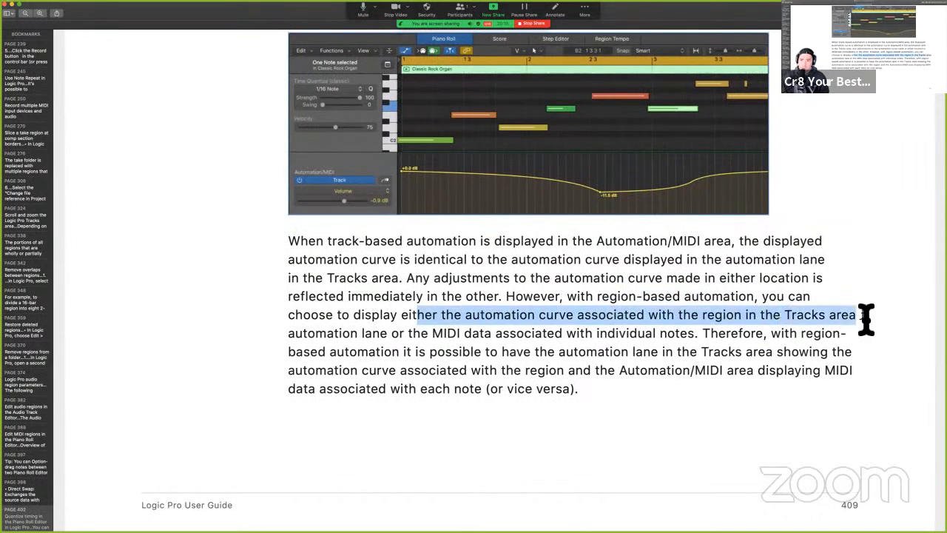
- Highlight the guide's passages on MIDI data associated with individual notes and the Automation/MIDI area displaying MIDI data
left_click_drag(431, 342, 712, 342)
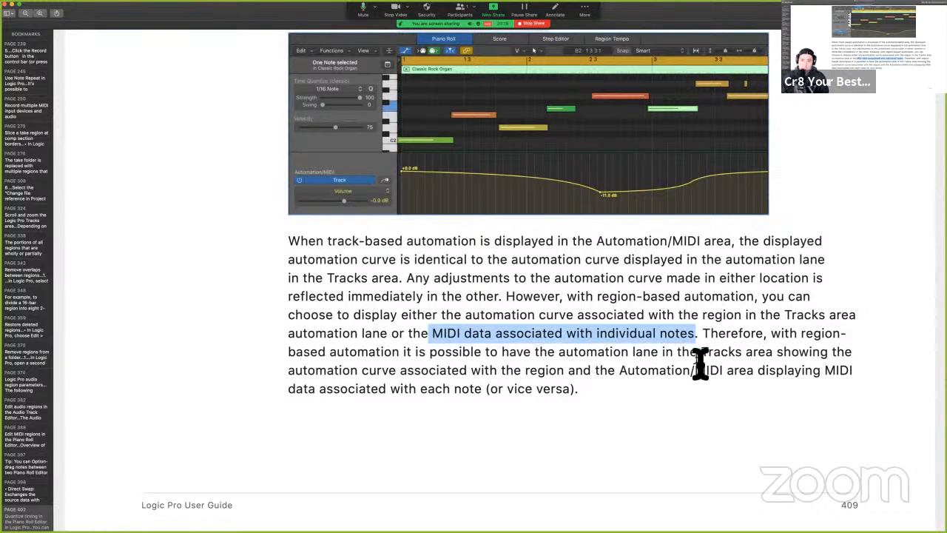
left_click_drag(635, 377, 784, 394)
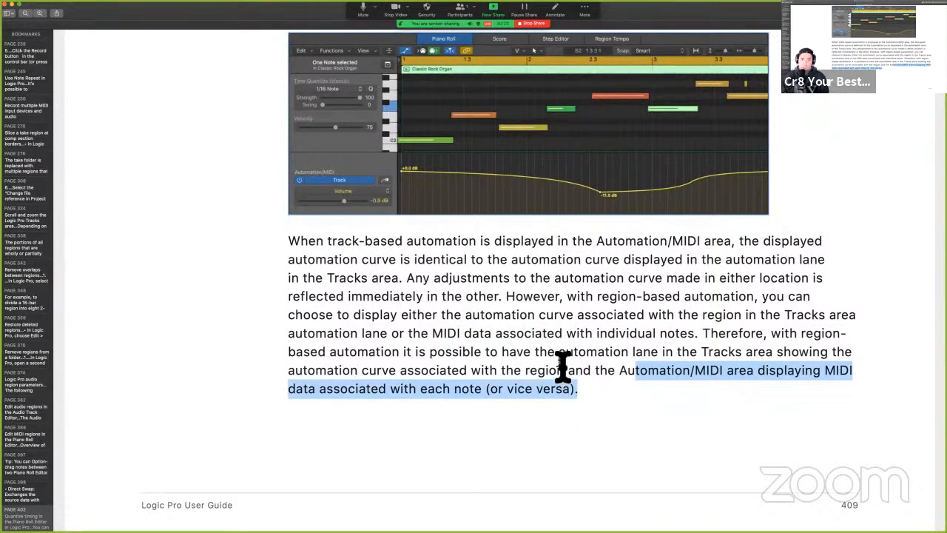
scroll(490, 309, "up", 5)
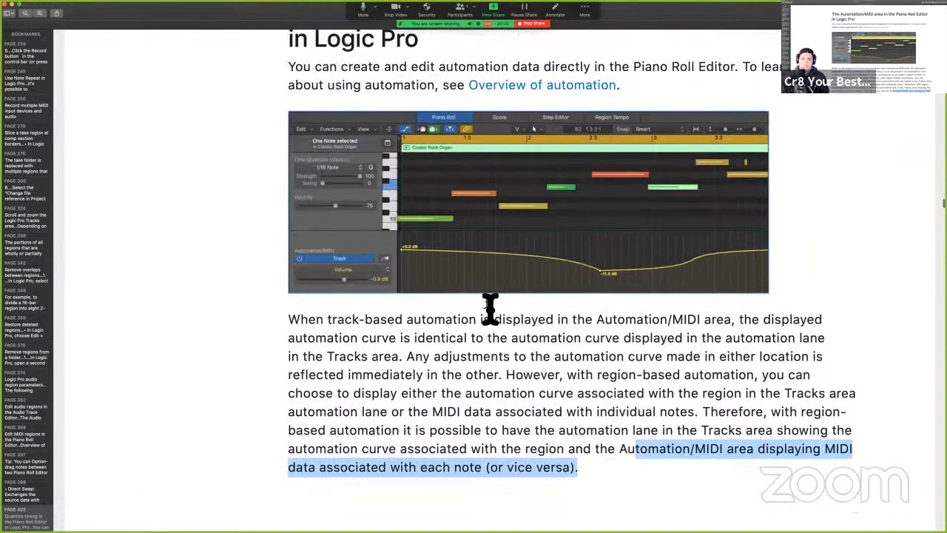
scroll(489, 309, "down", 2)
scroll(489, 310, "down", 2)
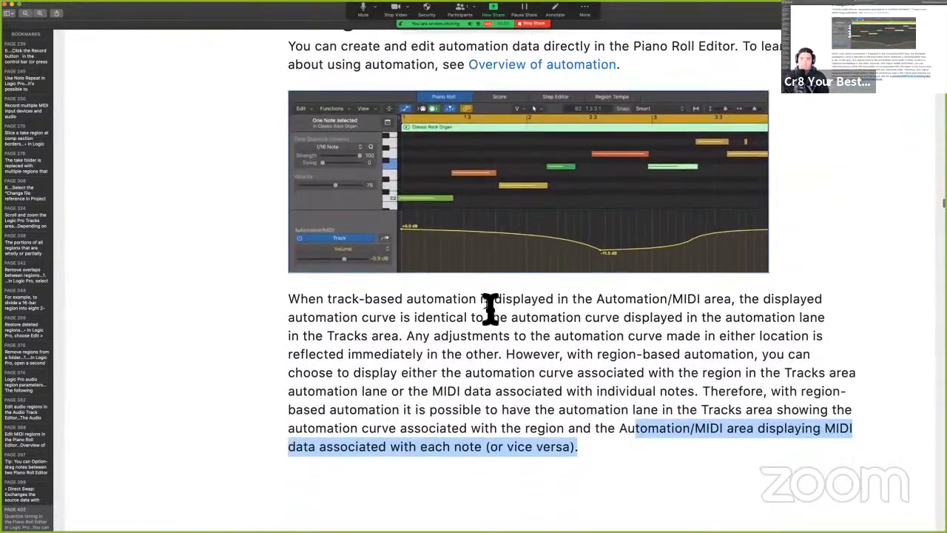
- In Logic Pro, show the automation lanes, set the 8 Light Years From Here lane to Track and the Piano Roll's Automation/MIDI area to Region
key("ctrl+Right")
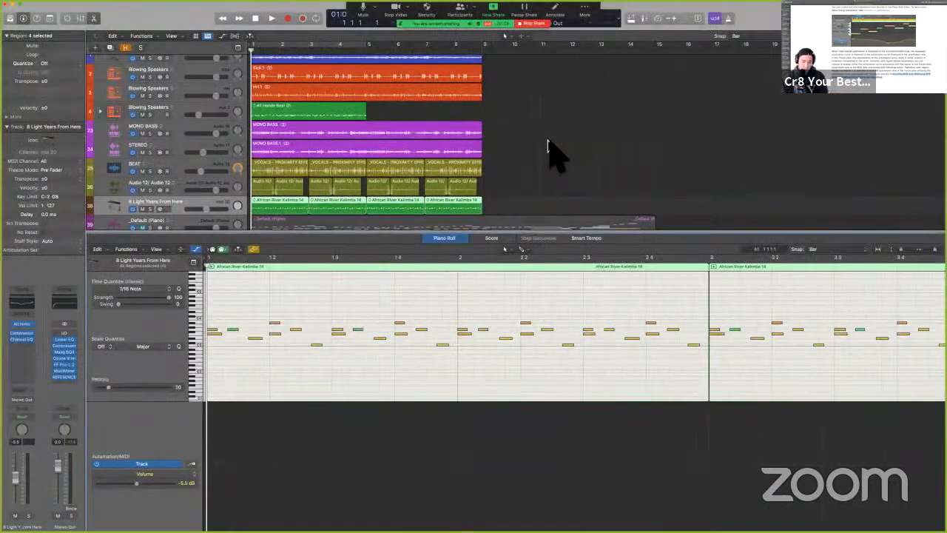
left_click(548, 152)
key("a")
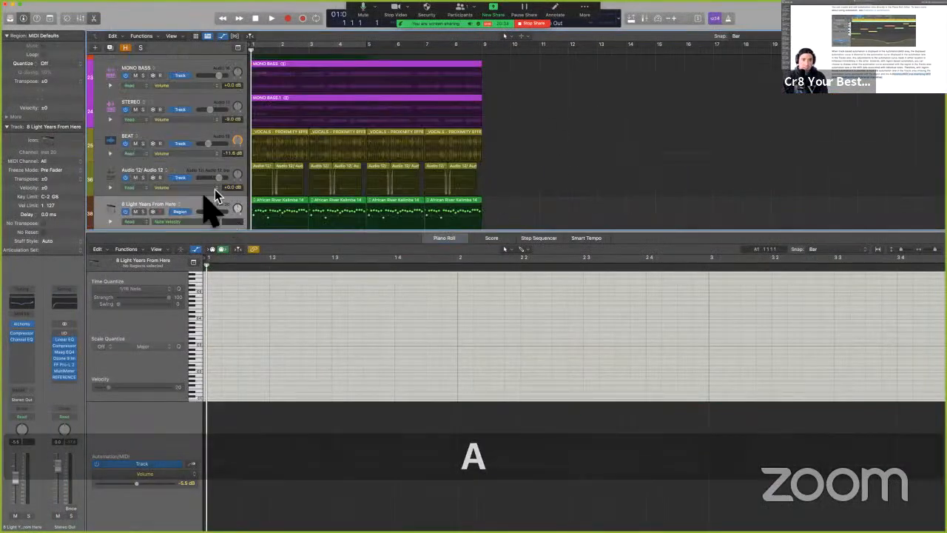
left_click(182, 212)
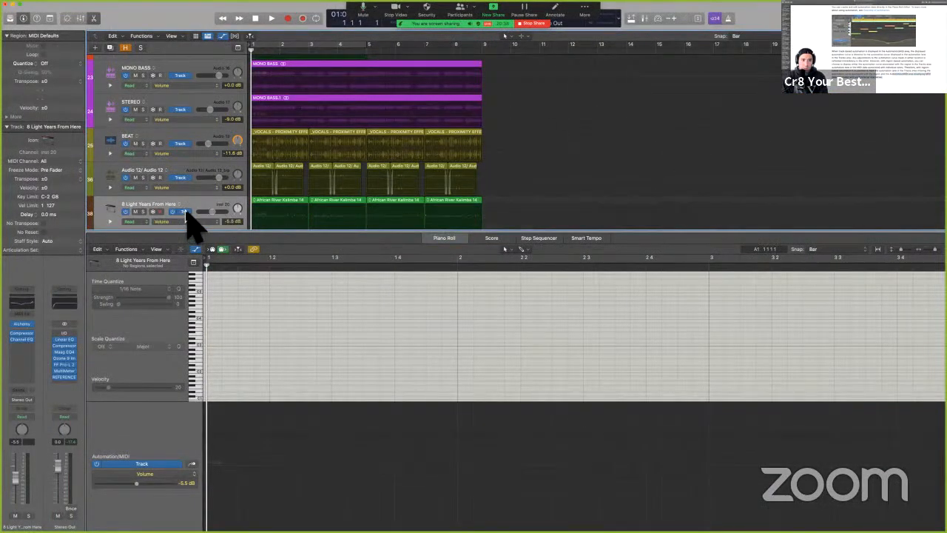
left_click(166, 464)
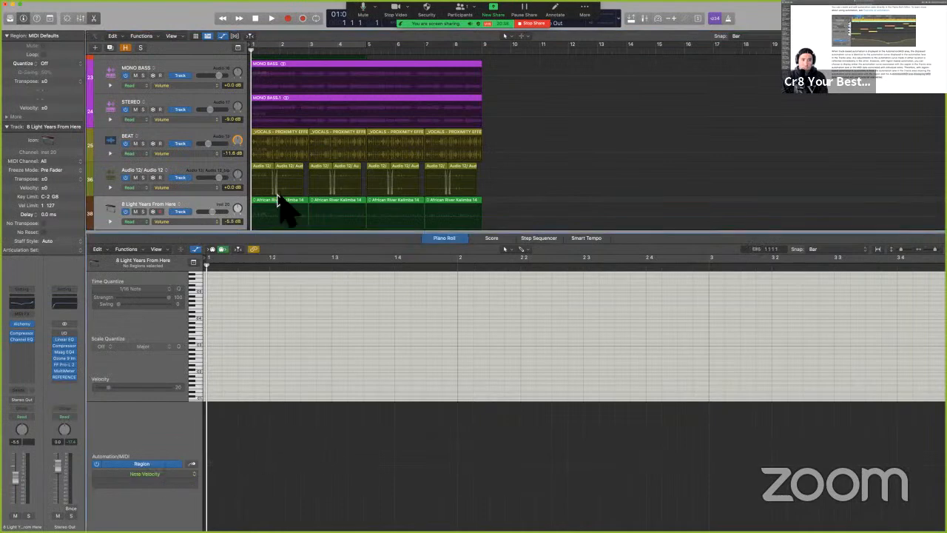
scroll(285, 205, "down", 3)
left_click(199, 191)
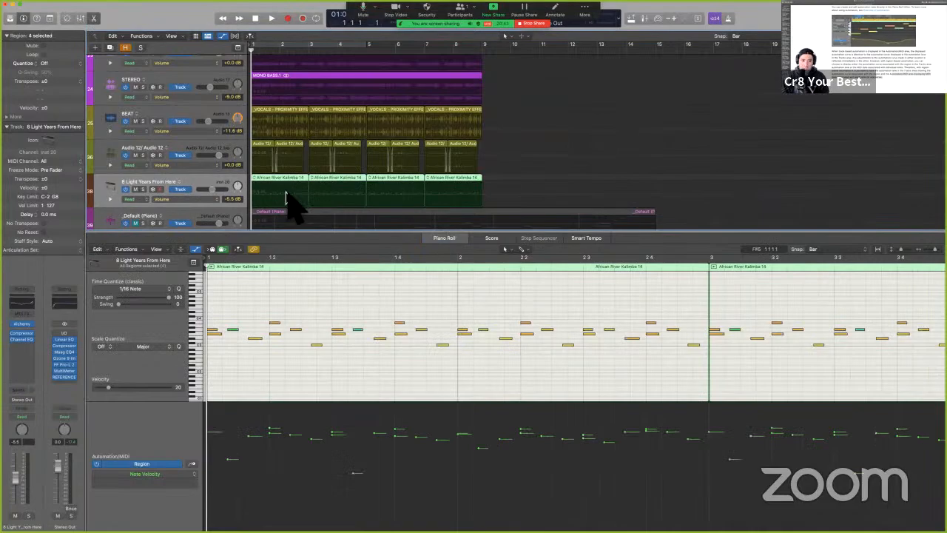
- Return to the user guide, highlight the note on region-based automation and MIDI Draw, and read the section on showing automation or MIDI controller data
key("ctrl+Left")
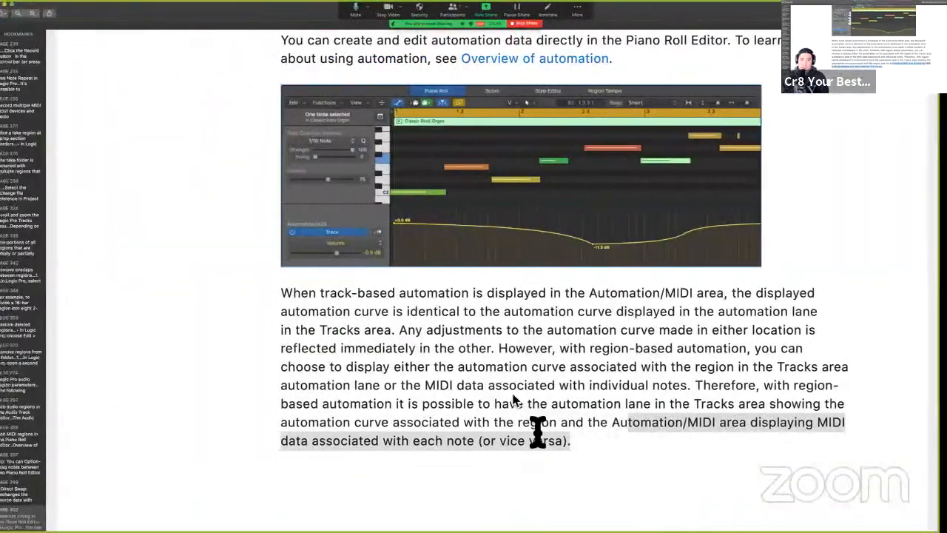
scroll(537, 433, "down", 15)
scroll(496, 263, "up", 2)
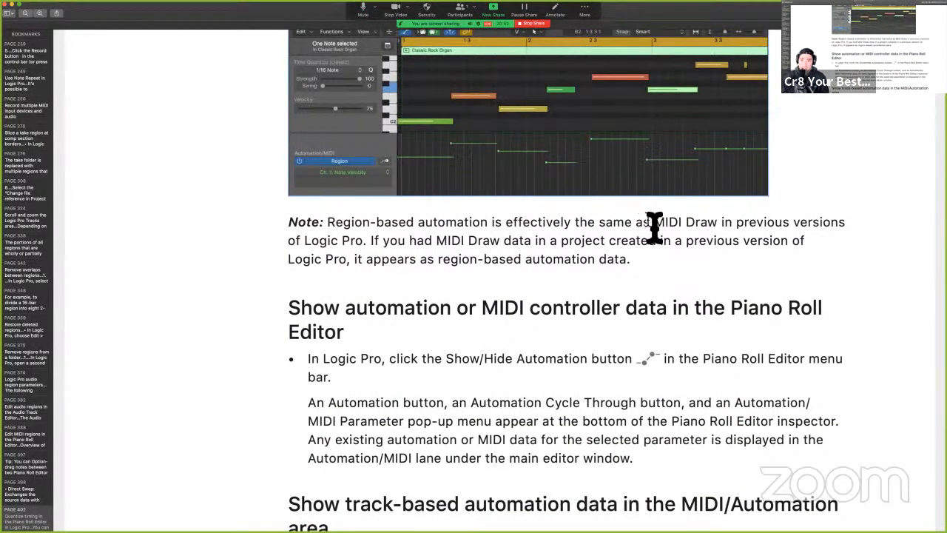
left_click_drag(656, 226, 724, 229)
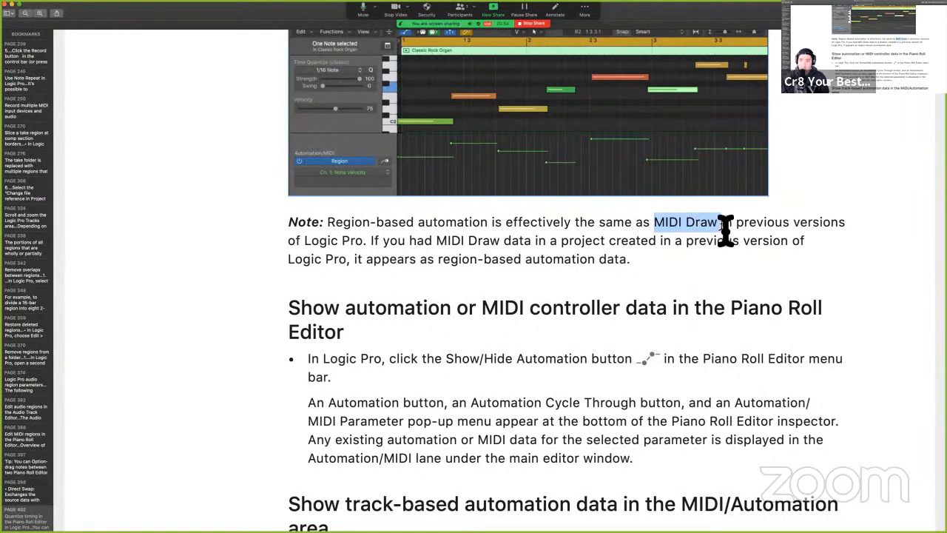
left_click_drag(371, 241, 440, 244)
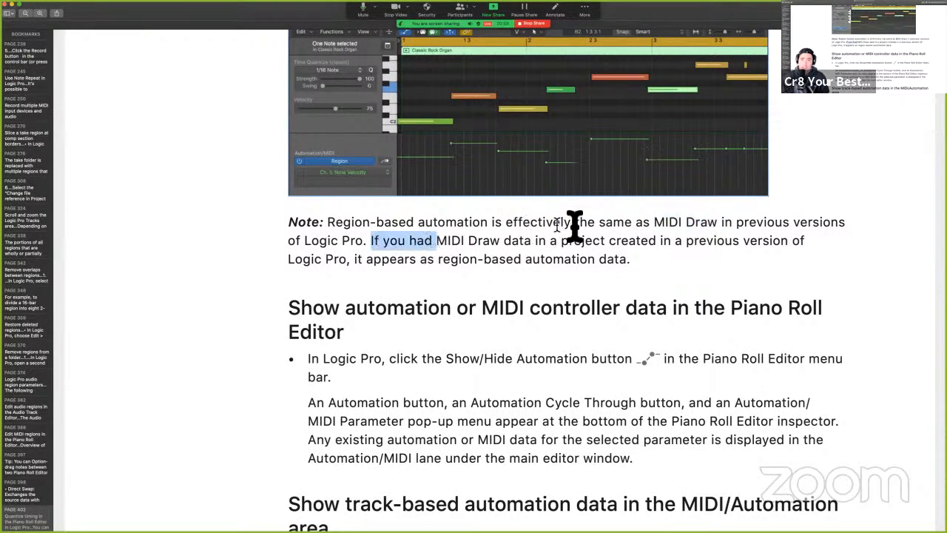
left_click(488, 268)
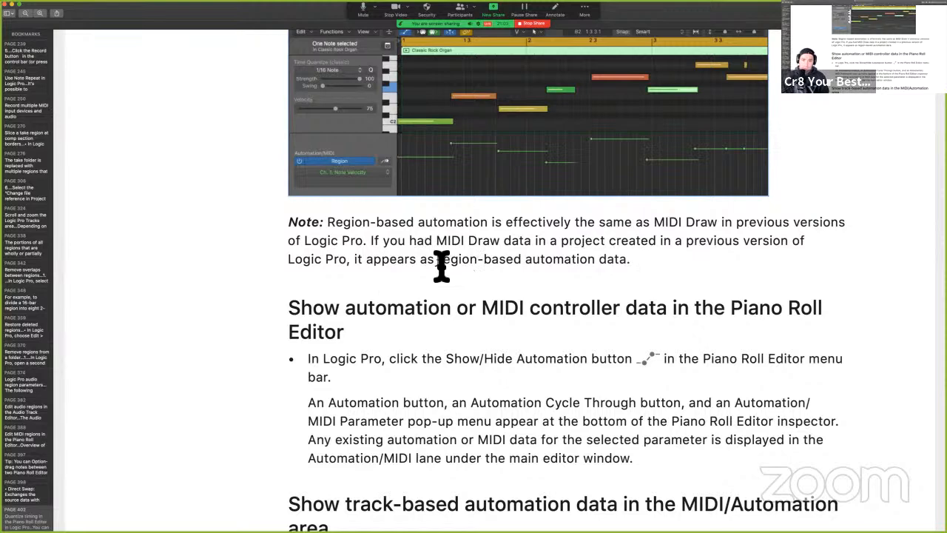
left_click_drag(438, 260, 670, 265)
scroll(669, 263, "down", 4)
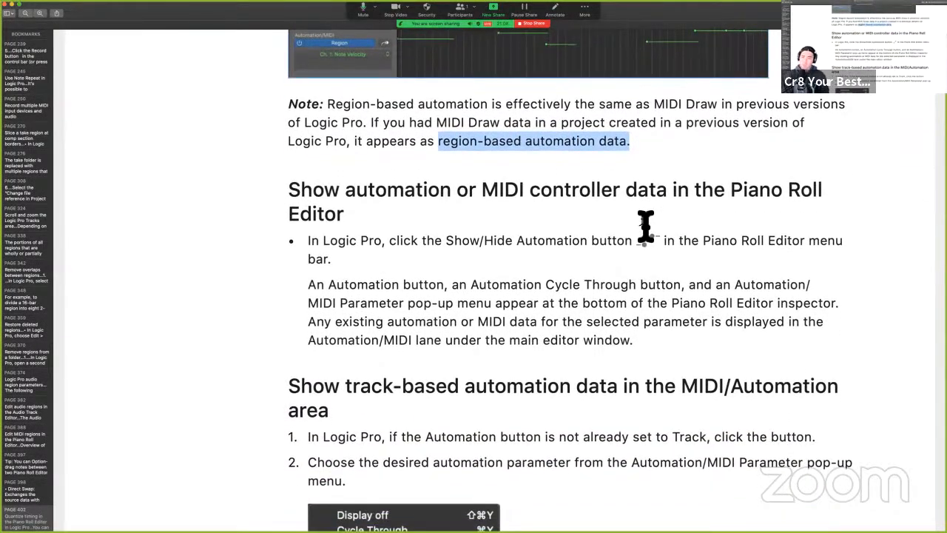
scroll(646, 225, "down", 3)
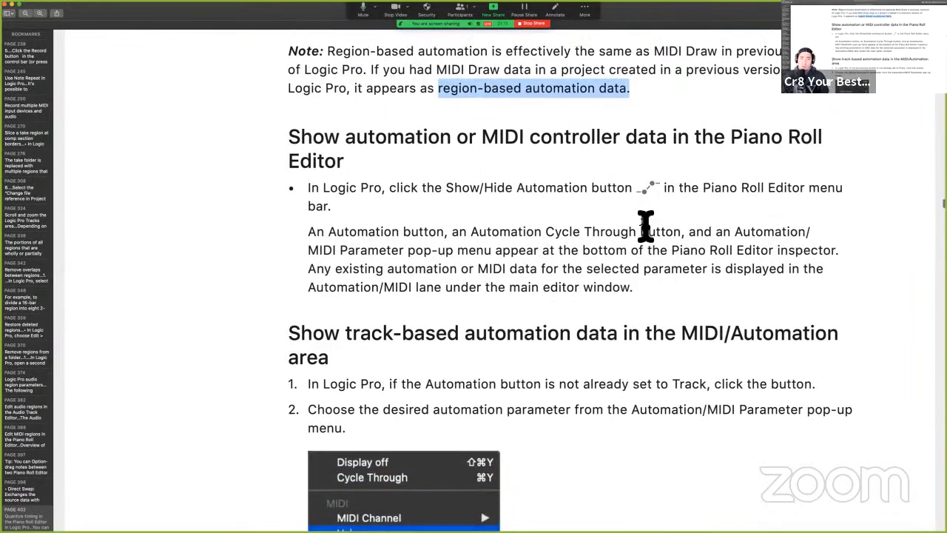
scroll(473, 178, "down", 1)
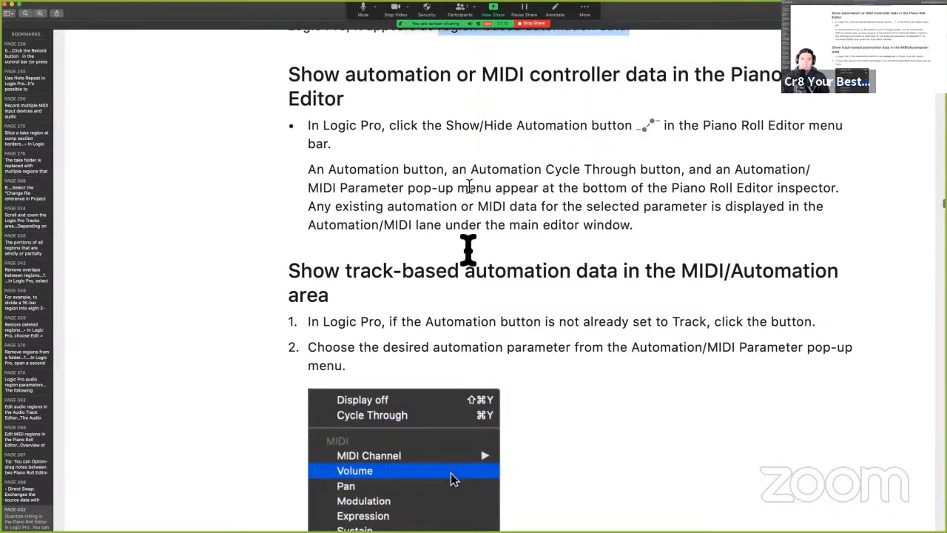
- Switch to Logic Pro, toggle the automation display, and examine the Show/Hide Automation control of the Piano Roll
key("ctrl+Right")
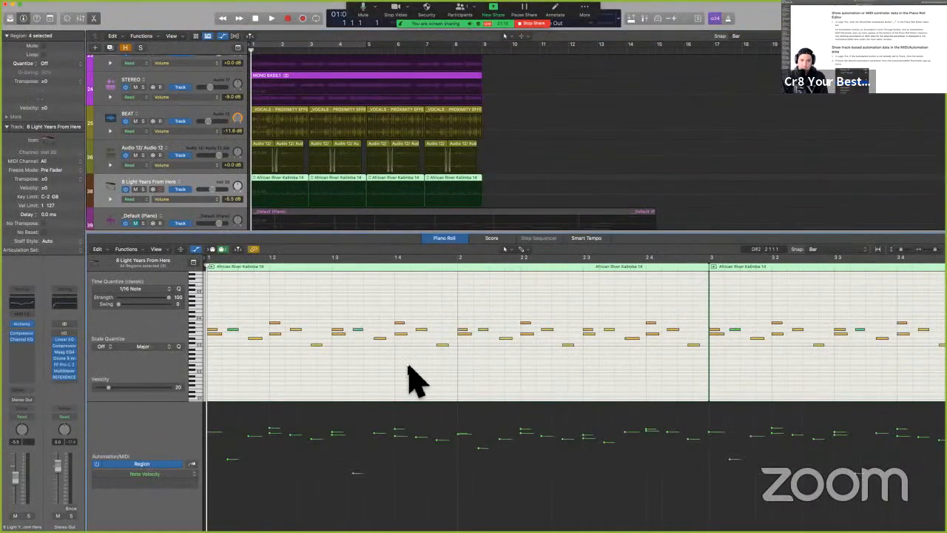
key("a")
key("a")
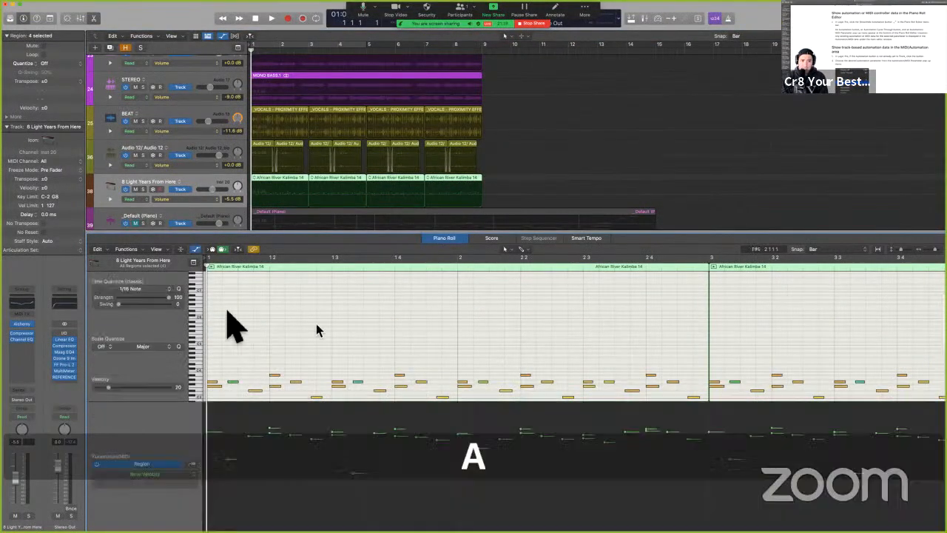
key("a")
key("ctrl+alt+super+m")
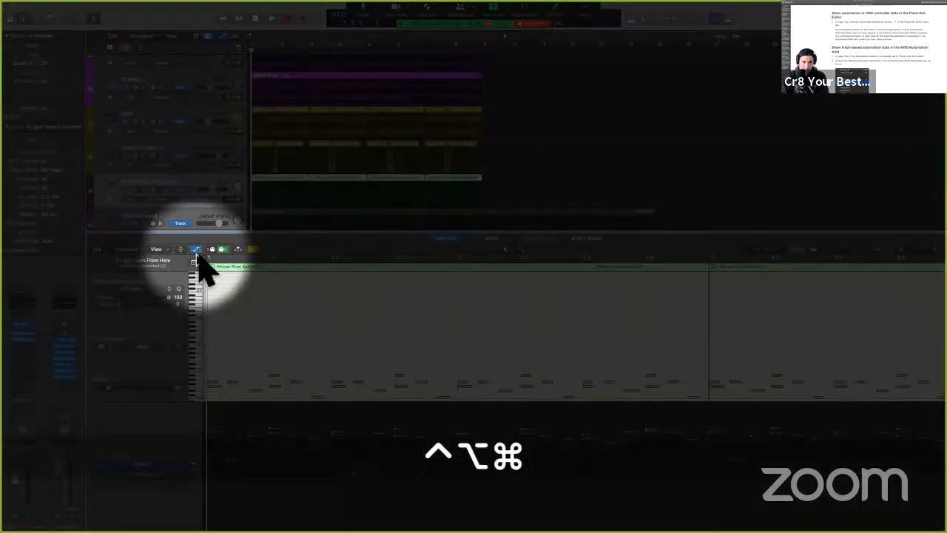
key("ctrl+alt+super+m")
- Return to the user guide and read the sections on showing track-based and region-based automation in the MIDI/Automation area
key("ctrl+Left")
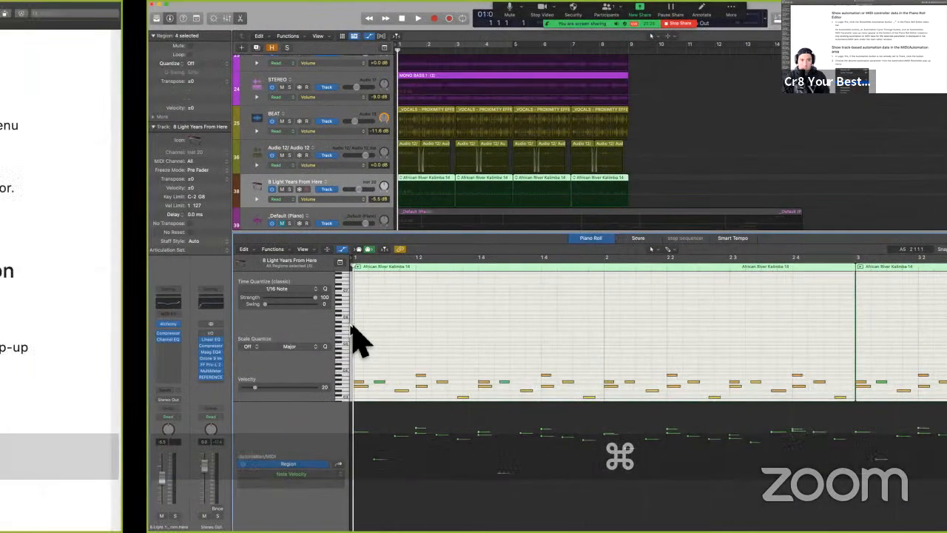
scroll(543, 376, "down", 2)
scroll(544, 376, "down", 3)
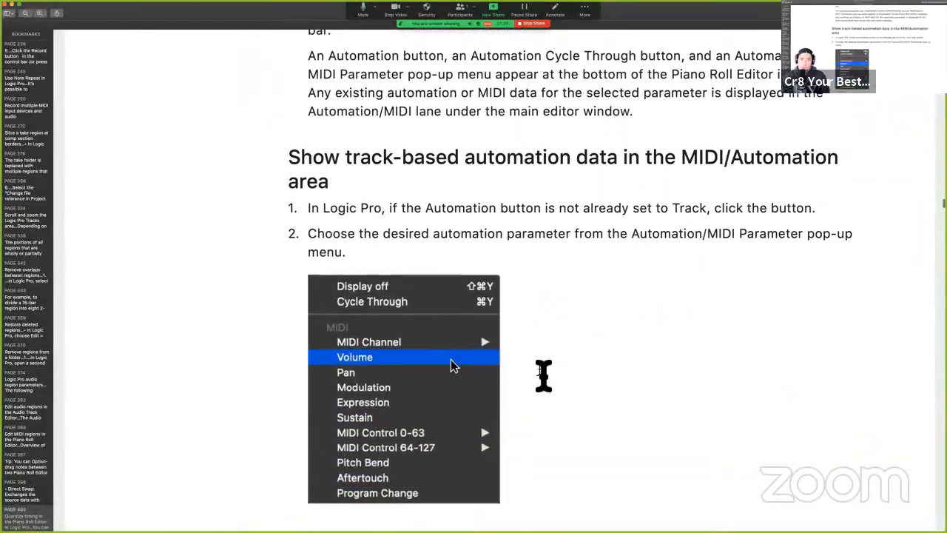
left_click_drag(361, 133, 514, 136)
scroll(514, 135, "down", 2)
scroll(514, 133, "down", 1)
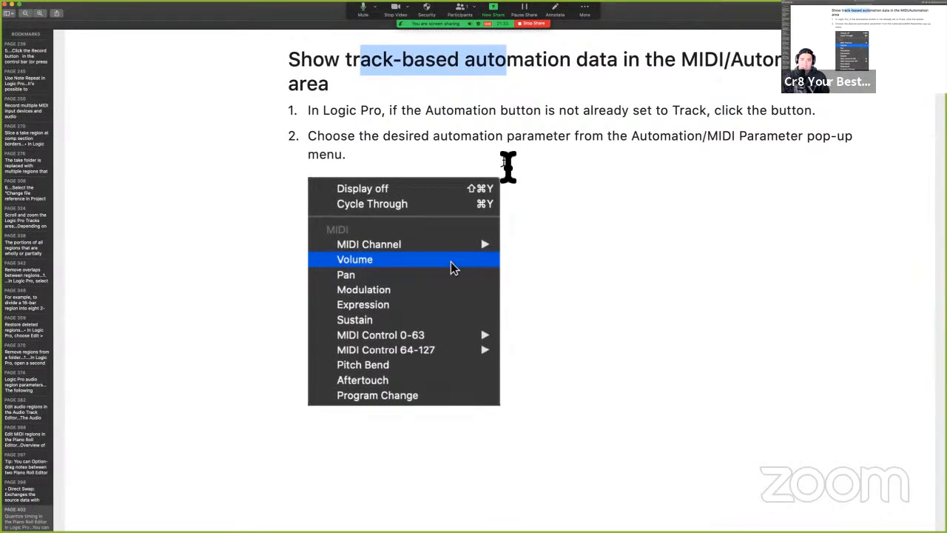
scroll(493, 313, "down", 6)
scroll(479, 302, "down", 10)
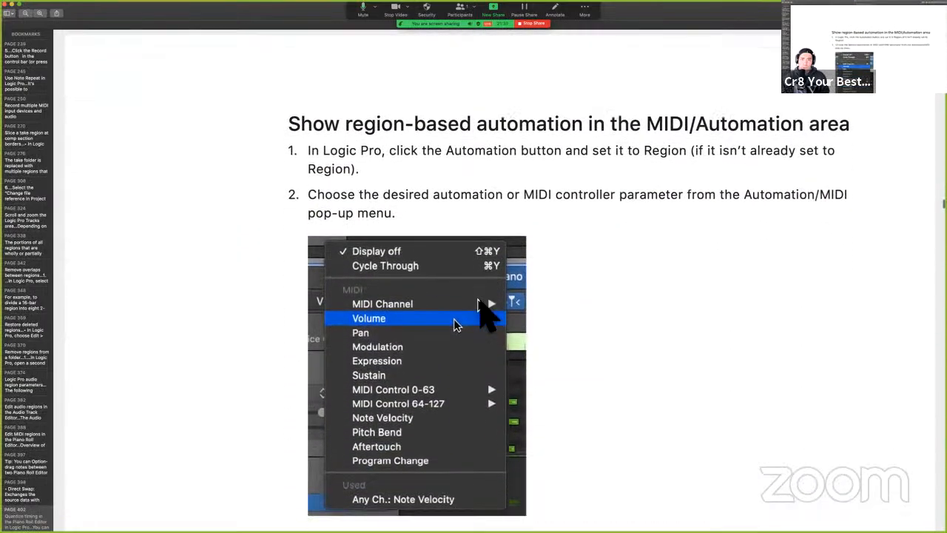
- Switch to Logic Pro and set the Piano Roll's region-based Automation/MIDI parameter to Sustain
key("ctrl+Right")
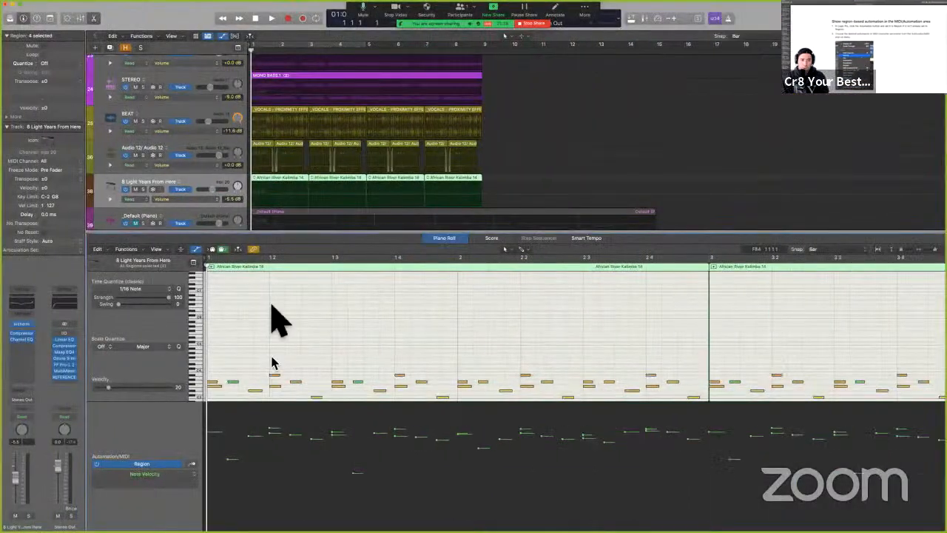
left_click(170, 474)
mouse_move(170, 475)
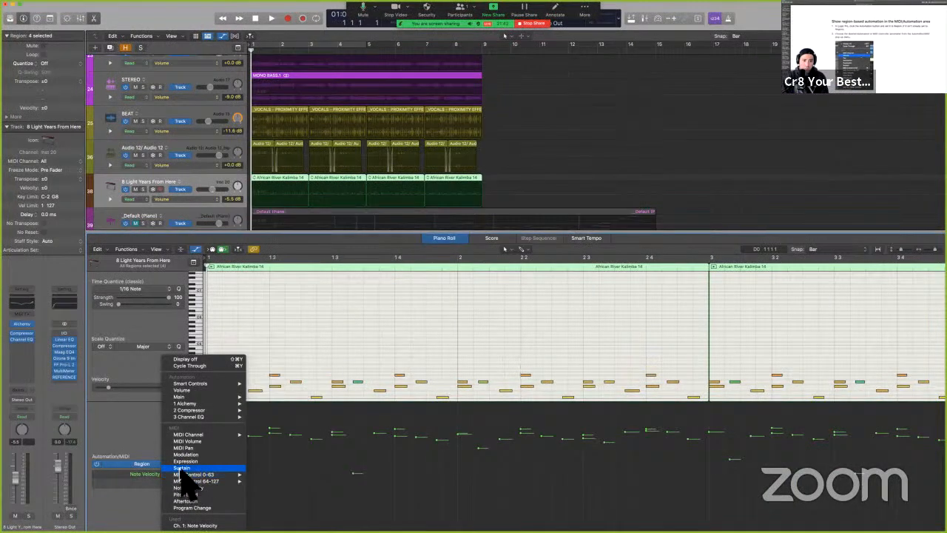
left_click(181, 467)
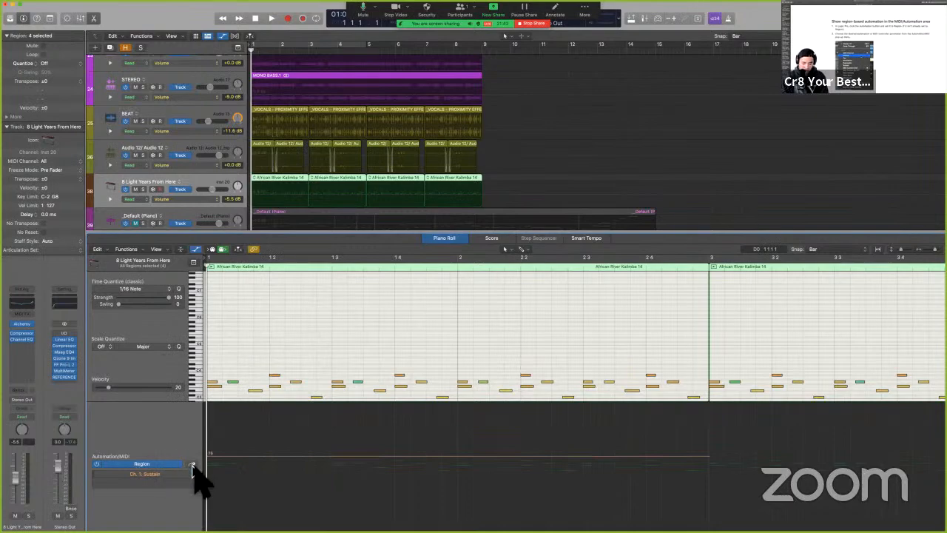
- Cycle through the existing automation and MIDI data in the Piano Roll's Automation/MIDI area, ending on Ch. 1: Note Velocity
key("ctrl+alt+super")
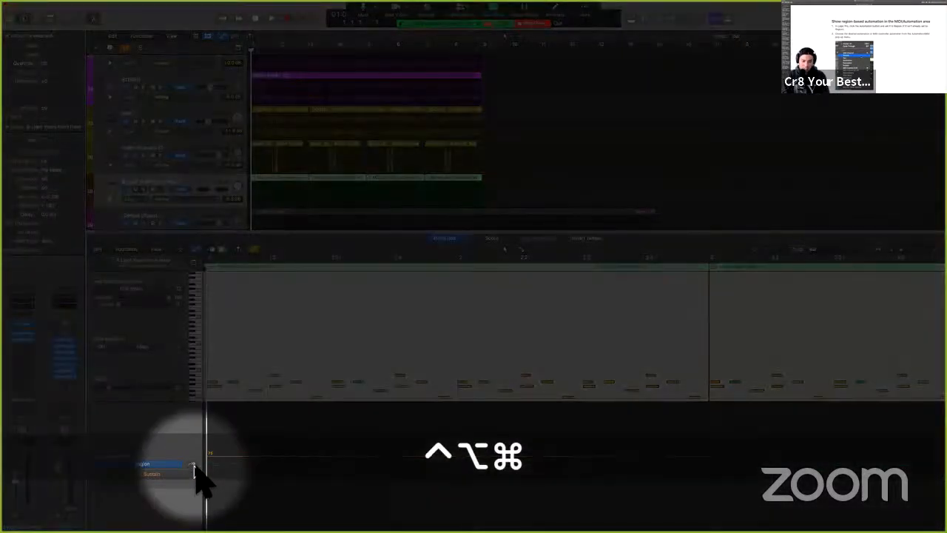
key("ctrl+alt+super+m")
left_click(192, 466, "alt")
left_click(193, 466)
key("super")
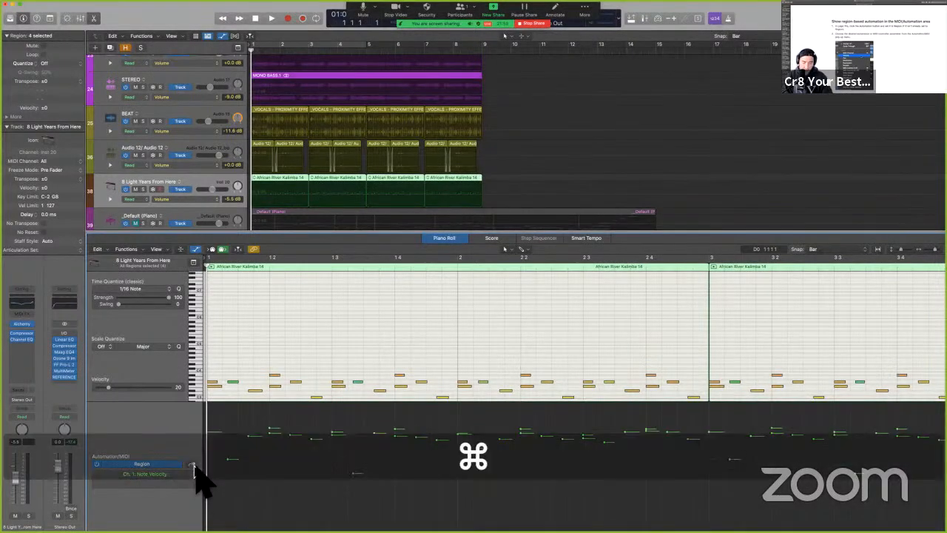
left_click(193, 466, "super")
left_click(193, 466, "super")
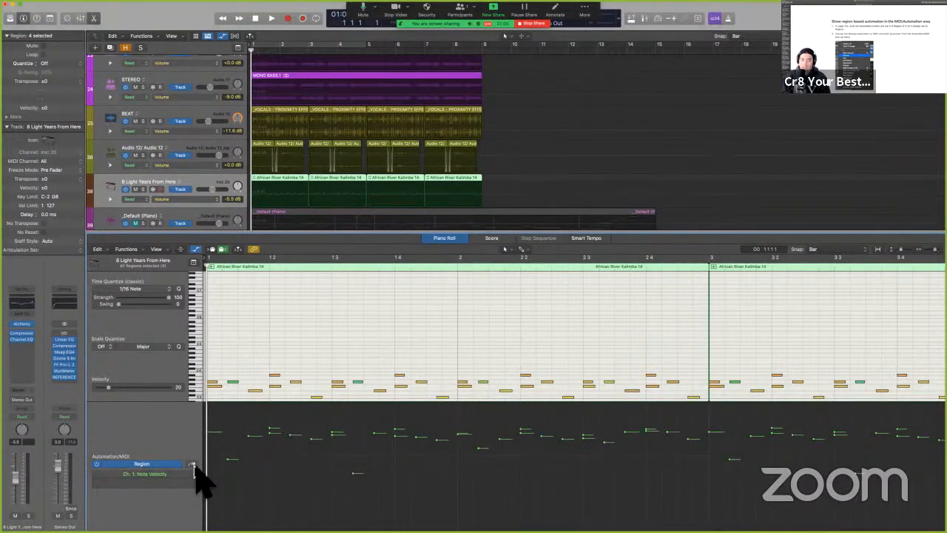
- Return to the user guide, highlight the MIDI Cycle Through button passage, and go to the section on opening other editors from the Piano Roll
key("ctrl+Left")
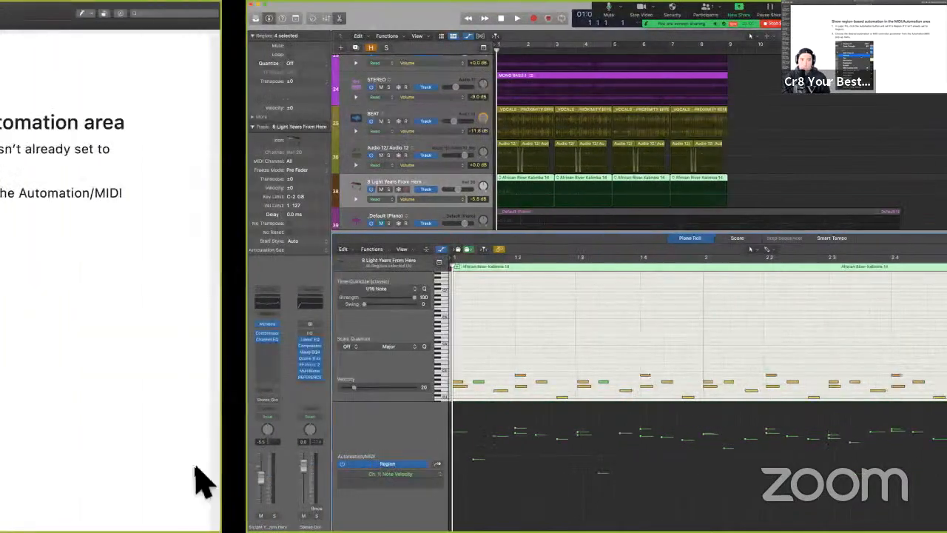
scroll(195, 466, "down", 3)
scroll(195, 466, "down", 4)
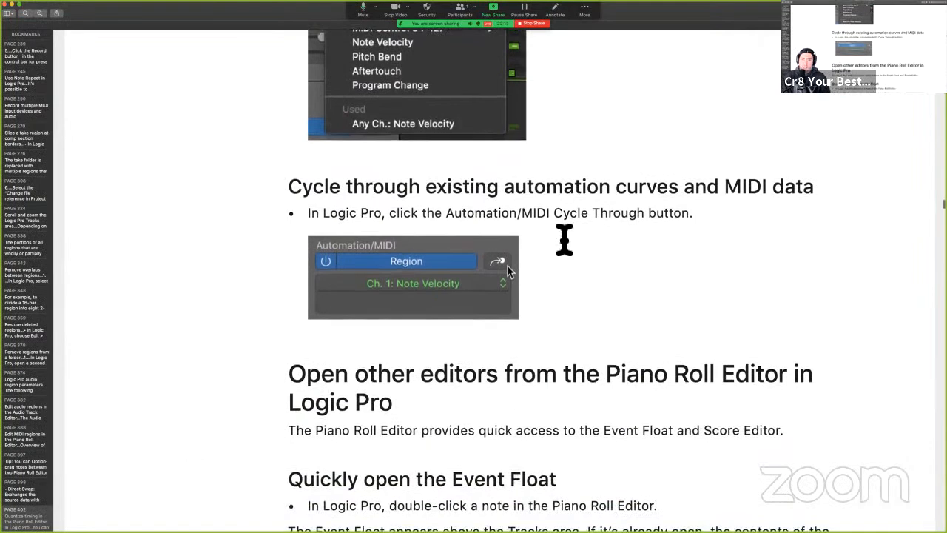
left_click_drag(522, 214, 708, 212)
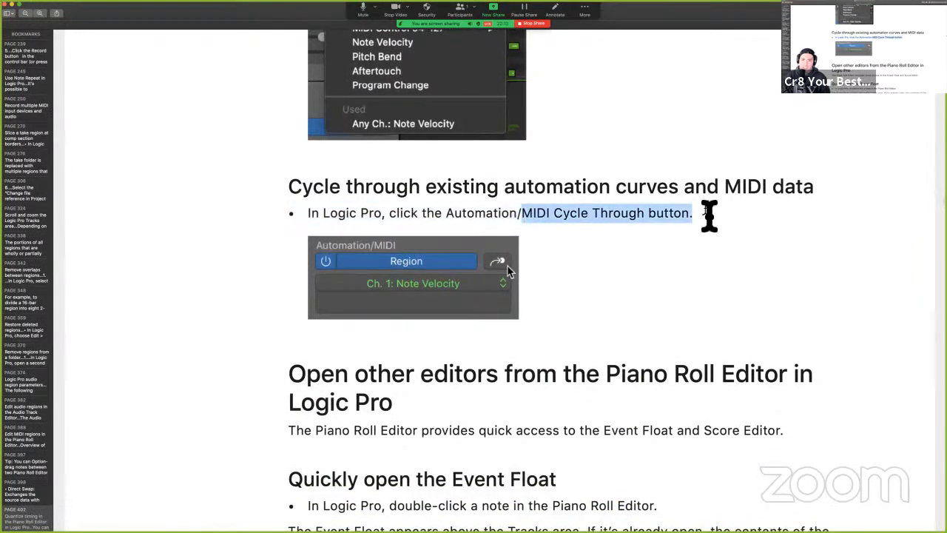
scroll(506, 265, "down", 1)
scroll(507, 265, "down", 4)
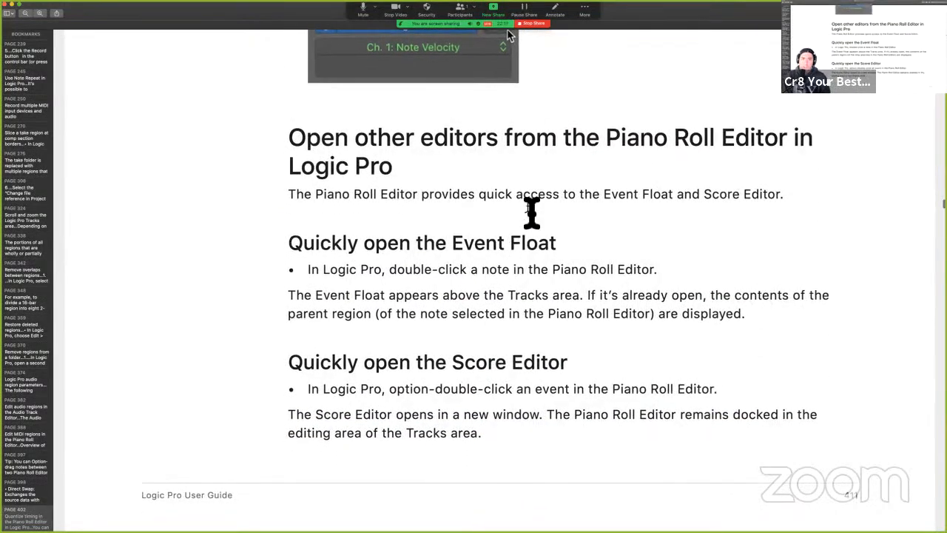
scroll(531, 211, "down", 1)
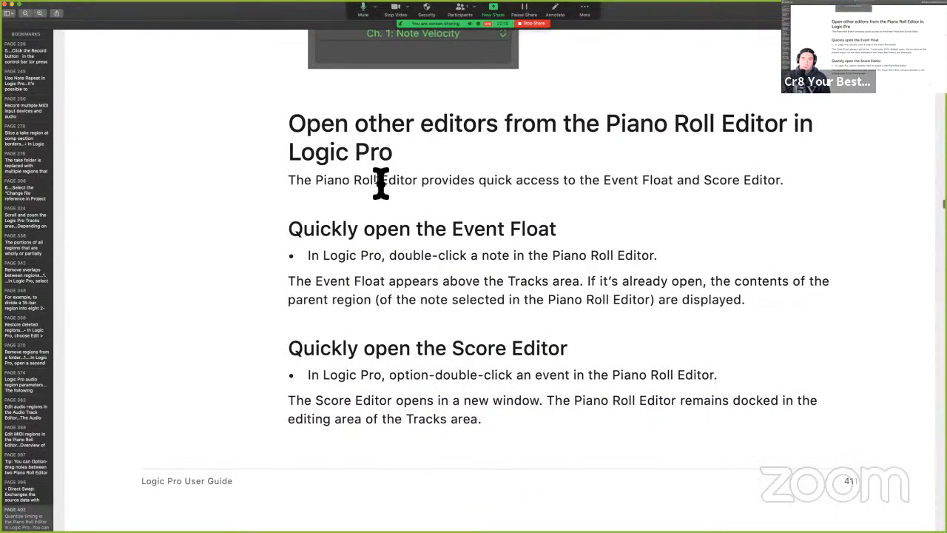
- Switch to Logic Pro, hide the Piano Roll's automation area and open the Event Float for the G3 note just after beat 1 4
left_click_drag(597, 190, 807, 190)
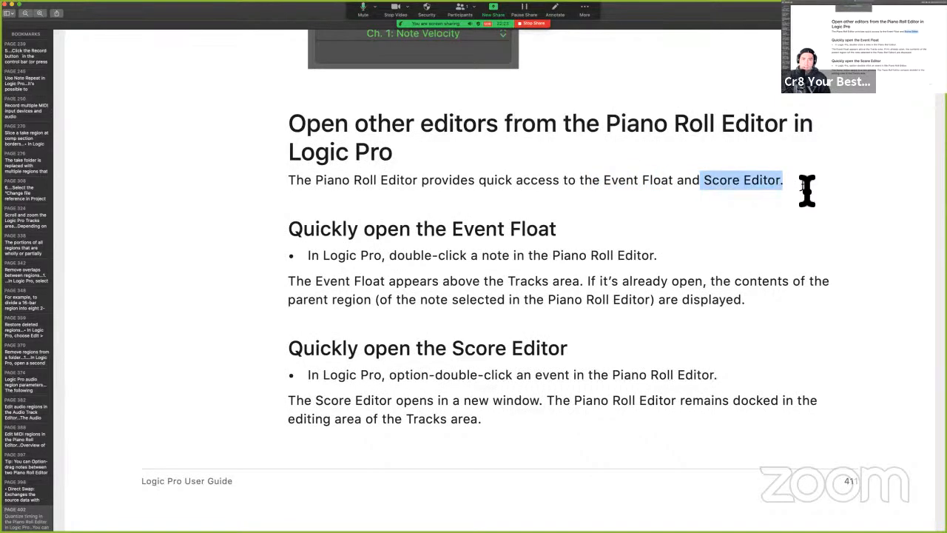
scroll(807, 191, "down", 2)
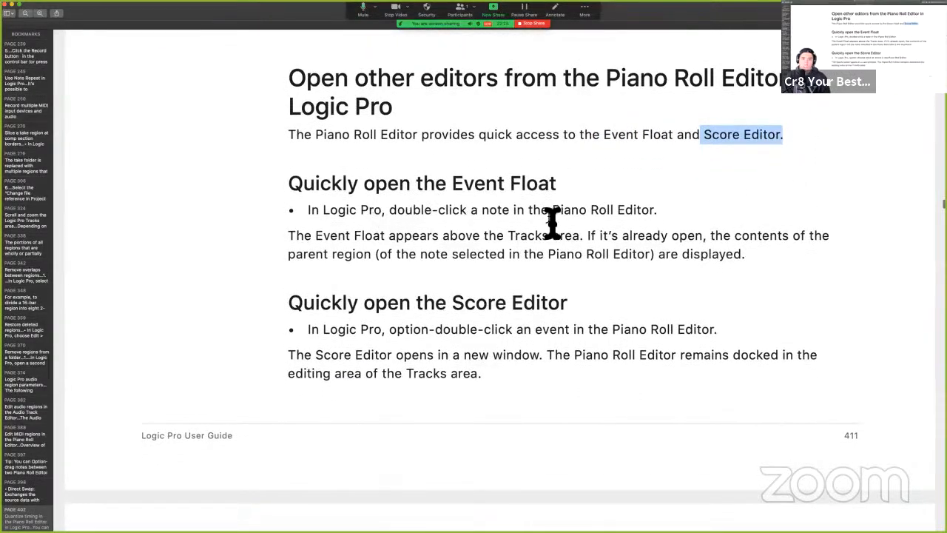
key("ctrl+Right")
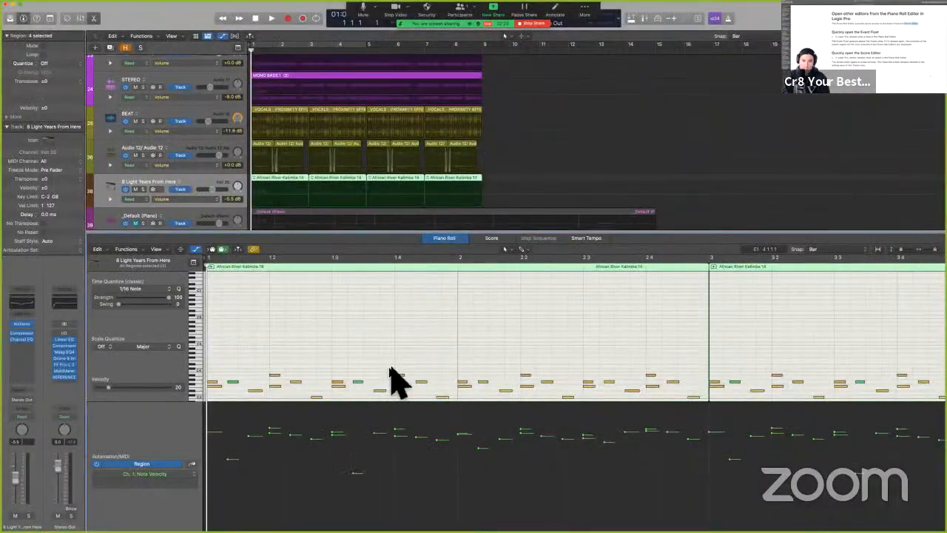
key("a")
left_click_drag(387, 358, 450, 424)
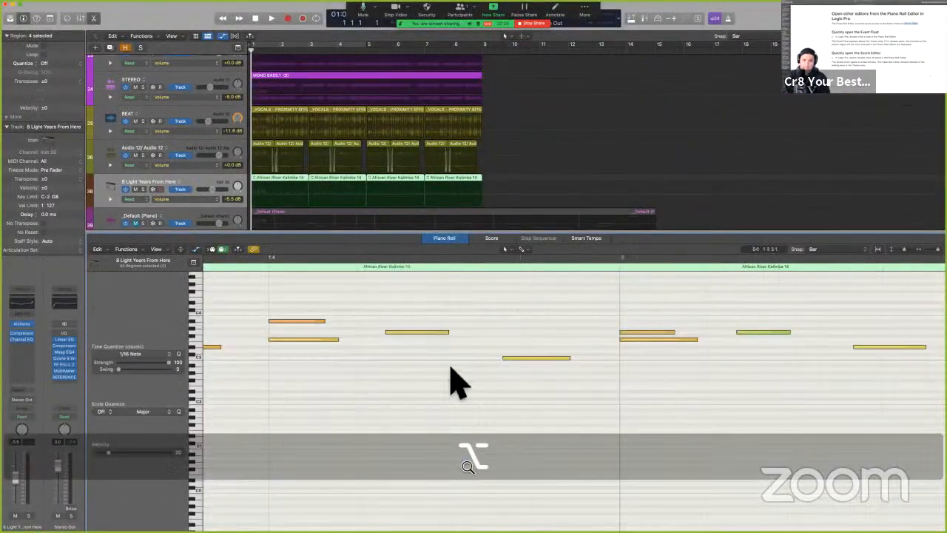
left_click(404, 333)
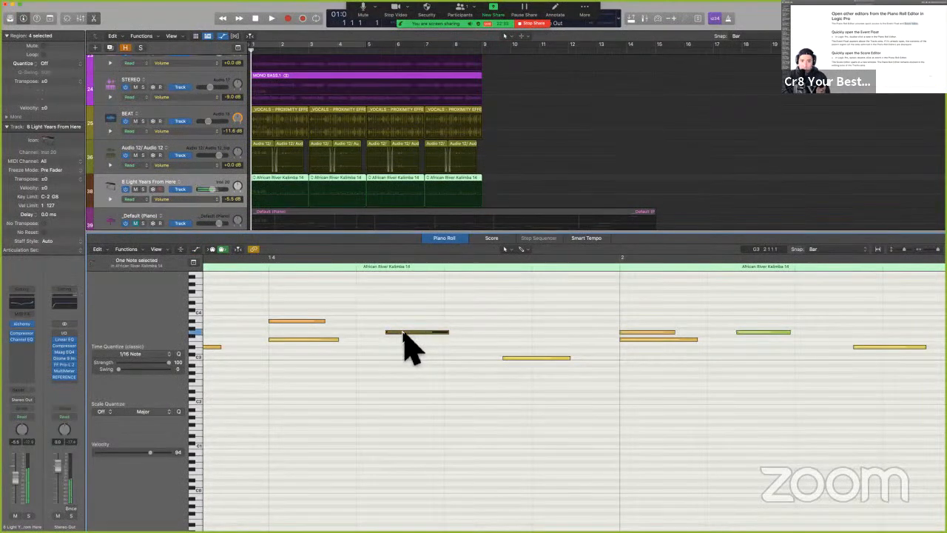
double_click(403, 333)
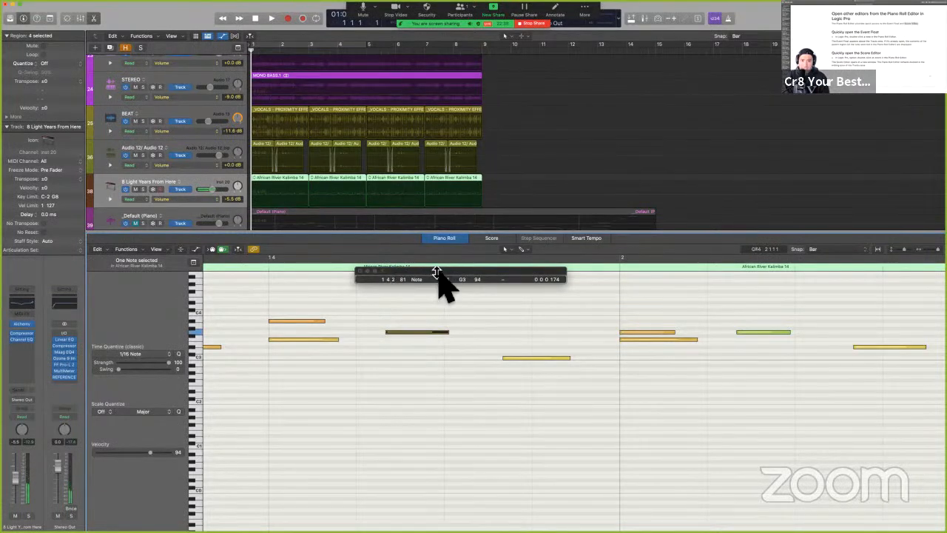
mouse_move(434, 271)
left_mouse_down()
mouse_move(451, 290)
mouse_move(503, 296)
mouse_move(469, 337)
mouse_move(434, 300)
mouse_move(442, 282)
left_mouse_up()
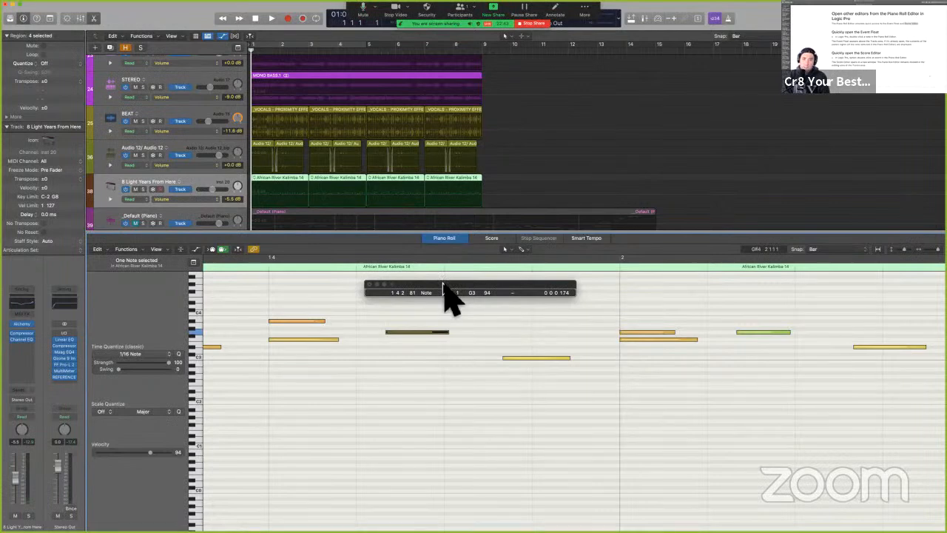
- Step through the neighbouring notes with the Event Float open, ending on the A♯3 note at position 1 4 1 1
key("Right")
key("Right")
key("Left")
key("Left")
key("Left")
key("ctrl+a")
mouse_move(443, 270)
left_mouse_down()
mouse_move(381, 279)
mouse_move(372, 321)
mouse_move(602, 321)
mouse_move(479, 266)
mouse_move(412, 263)
left_mouse_up()
key("ctrl+a")
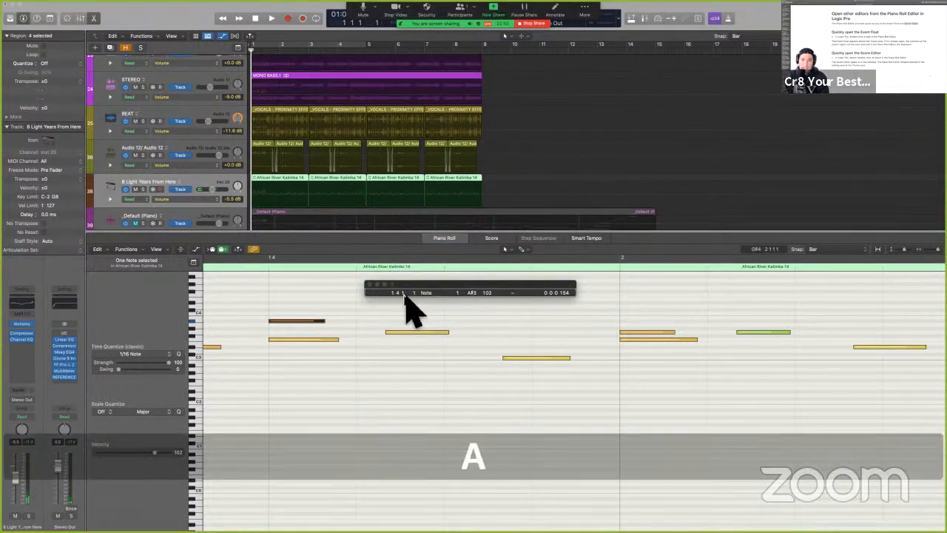
- Adjust the A♯3 note's values in the Event Float, ending with a length of 0 0 0 151, and close the float
left_click_drag(404, 293, 416, 296)
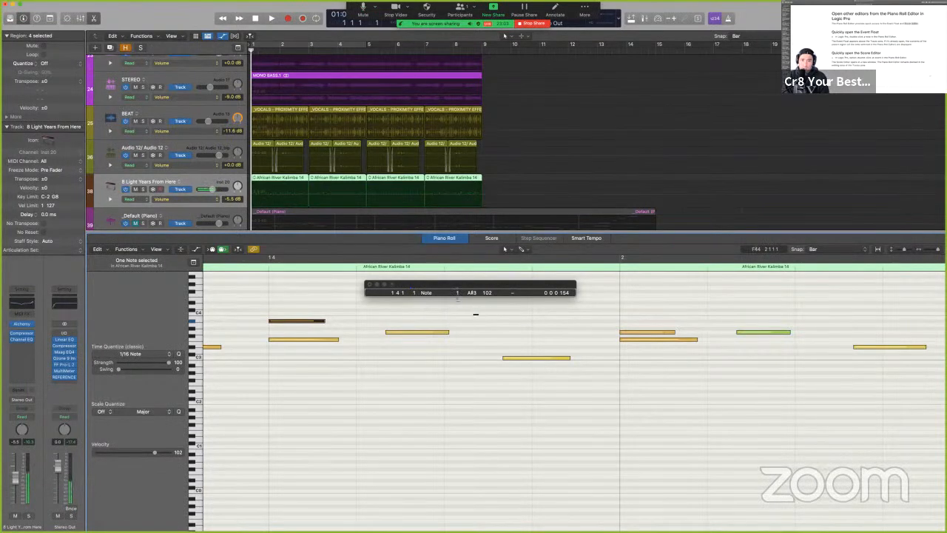
left_click_drag(459, 301, 467, 327)
left_click_drag(474, 290, 477, 288)
mouse_move(568, 292)
left_mouse_down()
mouse_move(569, 313)
mouse_move(569, 297)
left_mouse_up()
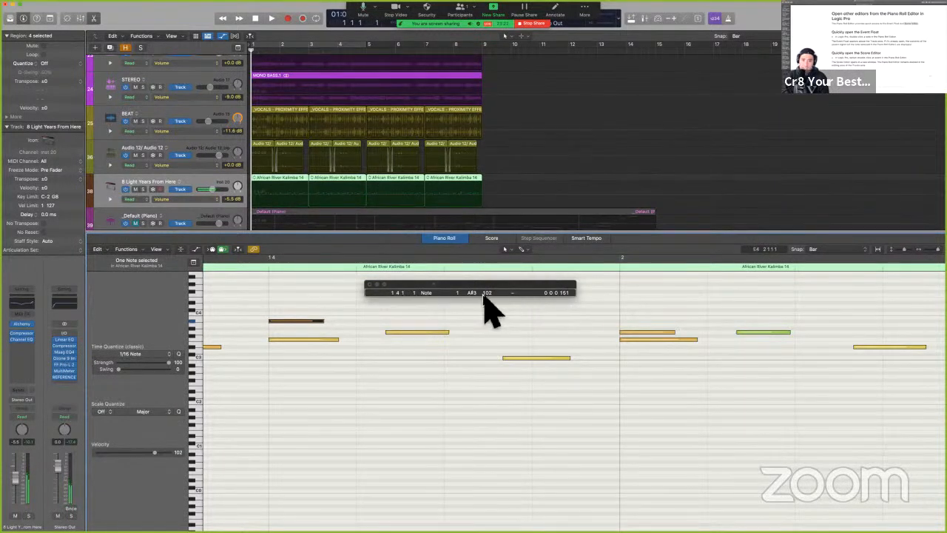
left_click(370, 284)
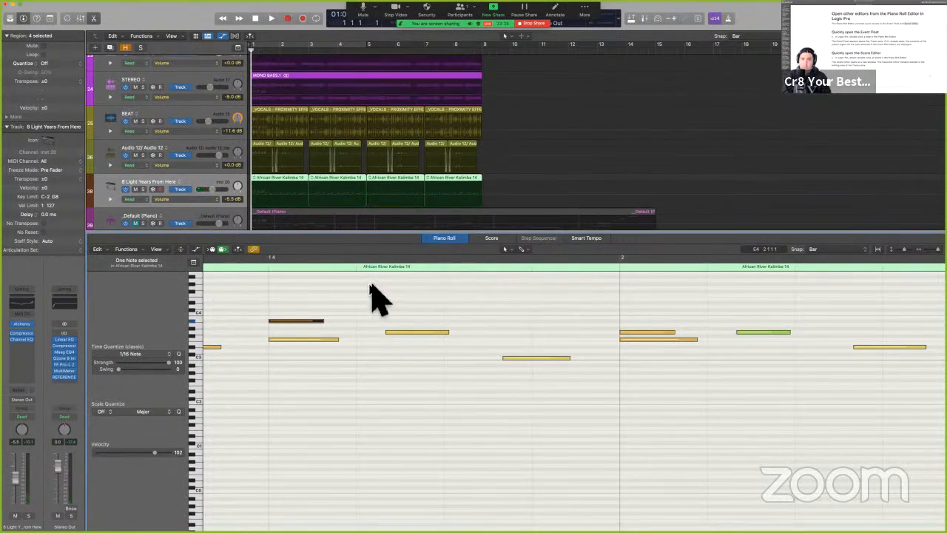
- Return to the user guide, highlight the "Quickly open the Event Float" section, and save the document
key("ctrl+Left")
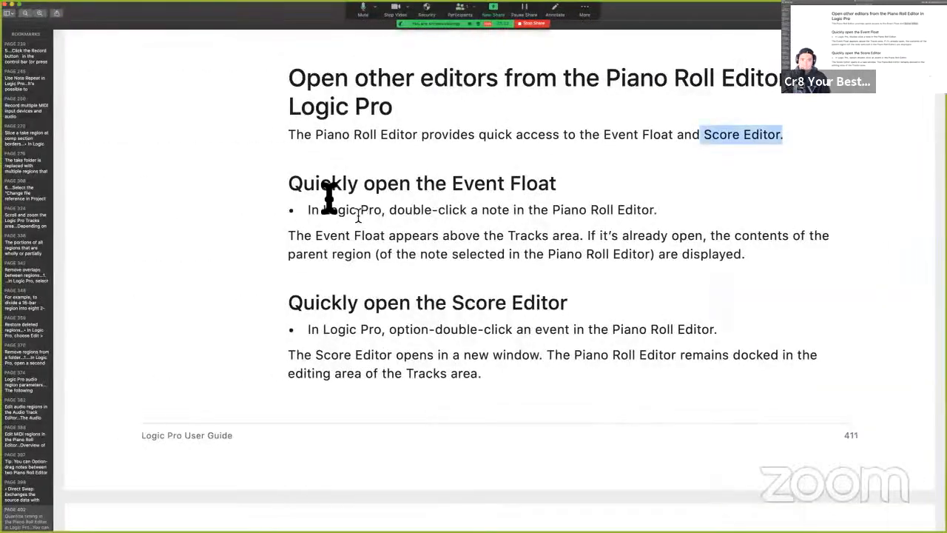
left_click_drag(292, 185, 761, 266)
key("ctrl+super+h")
key("super+s")
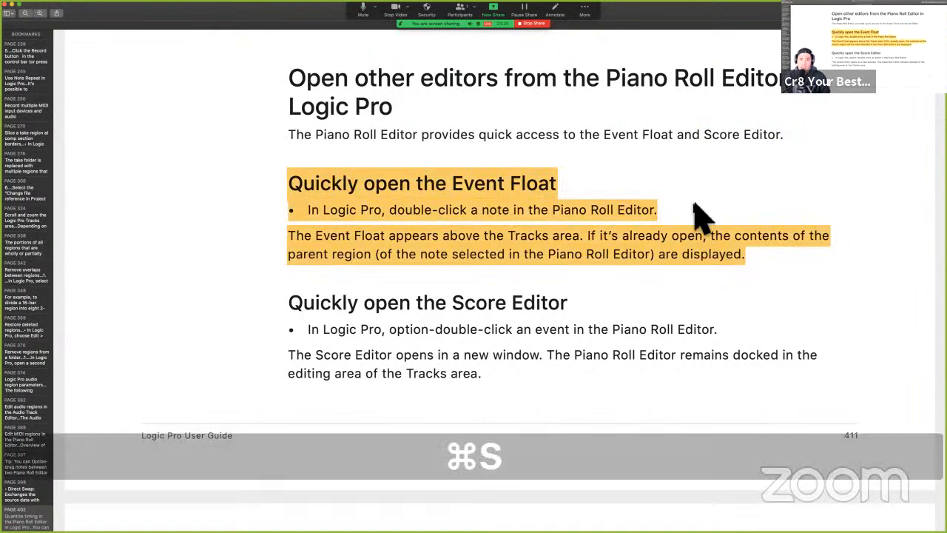
- Read the "Quickly open the Score Editor" section and move on to the "Add drummers to your project" chapter
scroll(696, 210, "down", 1)
scroll(696, 210, "down", 1)
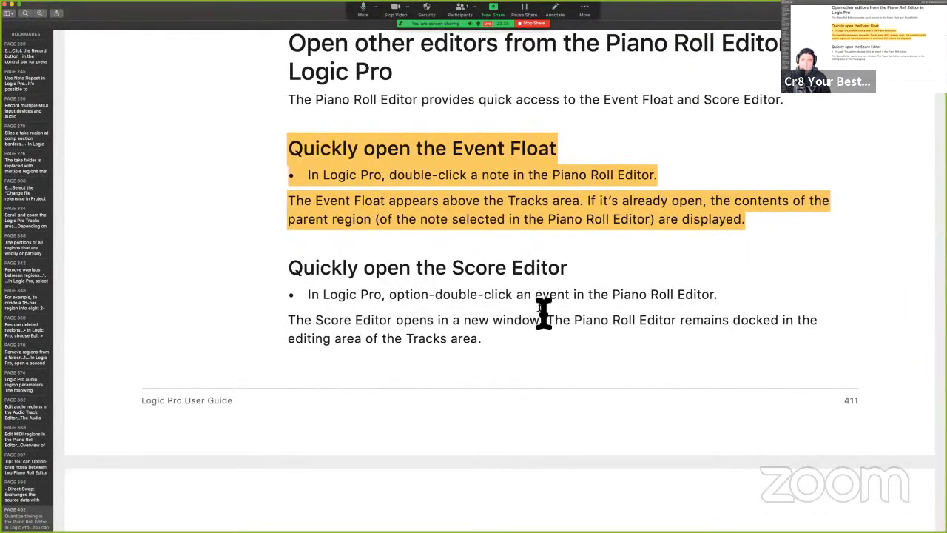
left_click_drag(319, 268, 523, 341)
left_click(524, 340)
scroll(524, 340, "down", 10)
scroll(524, 340, "down", 5)
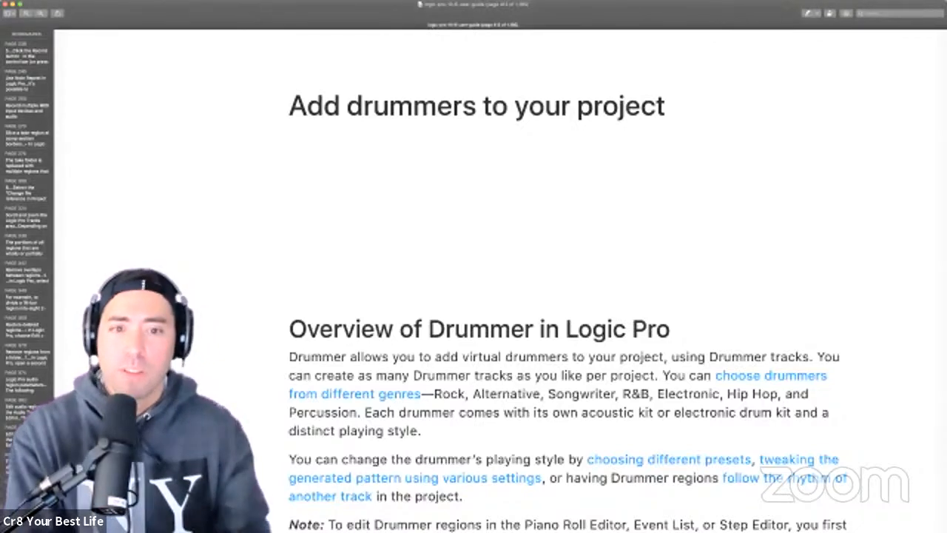
- Read the "Overview of Drummer in Logic Pro" section, including the paragraph on influencing the sound of drums and percussion
scroll(562, 296, "down", 5)
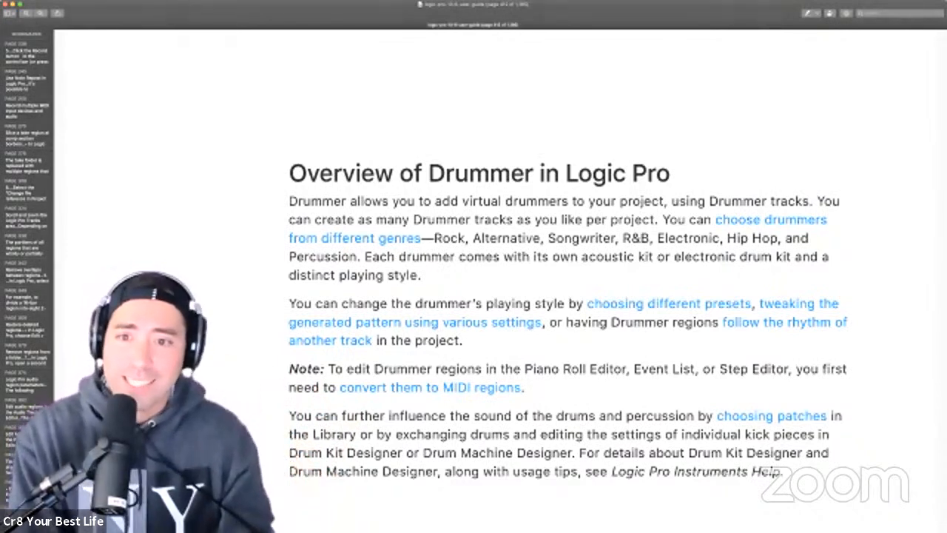
scroll(567, 303, "down", 1)
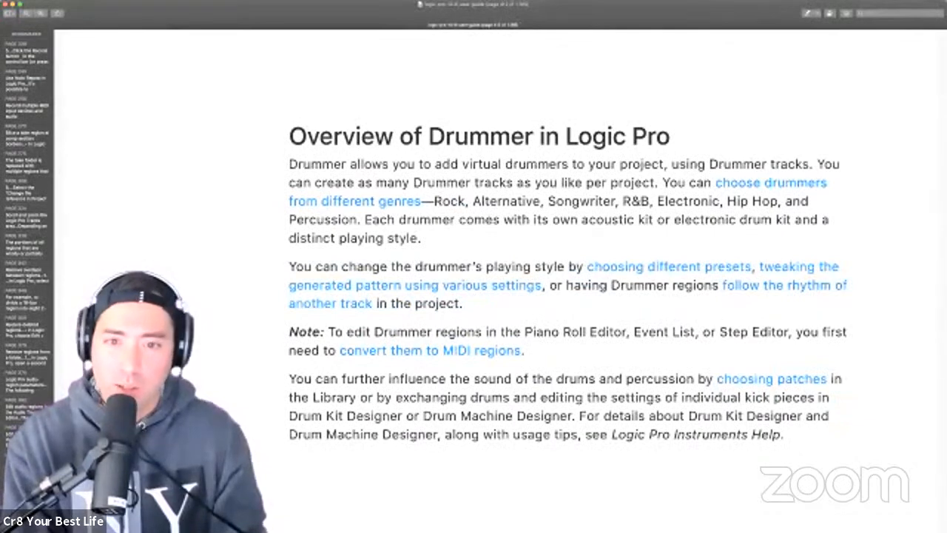
scroll(562, 296, "down", 2)
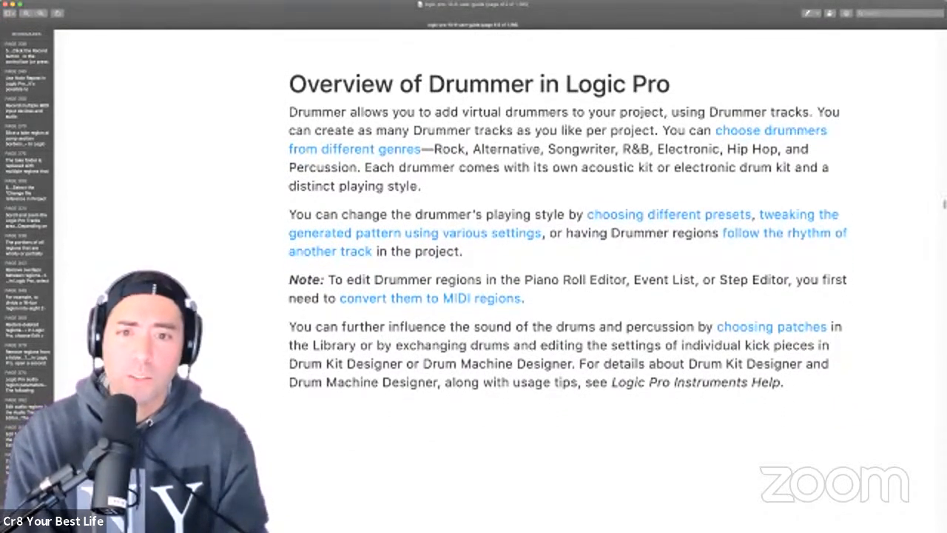
scroll(563, 296, "down", 1)
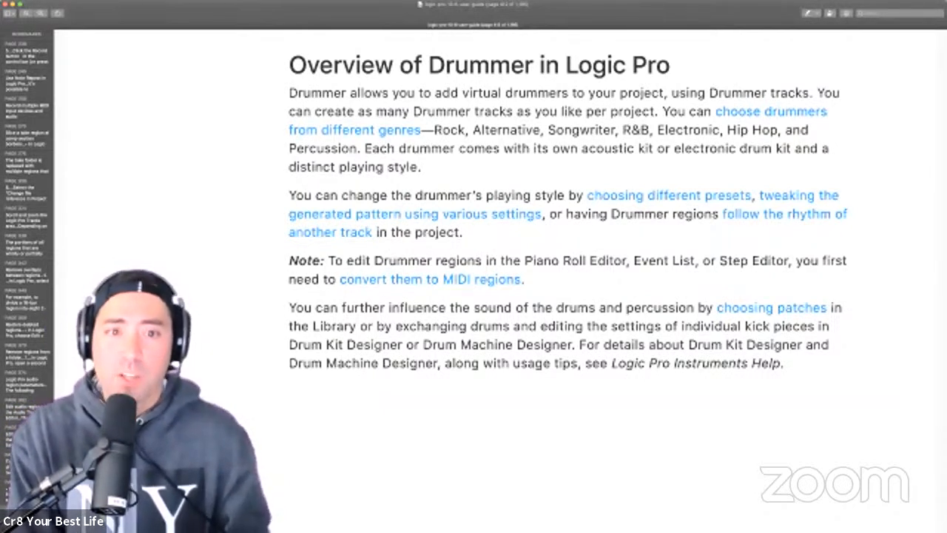
left_click_drag(322, 307, 423, 307)
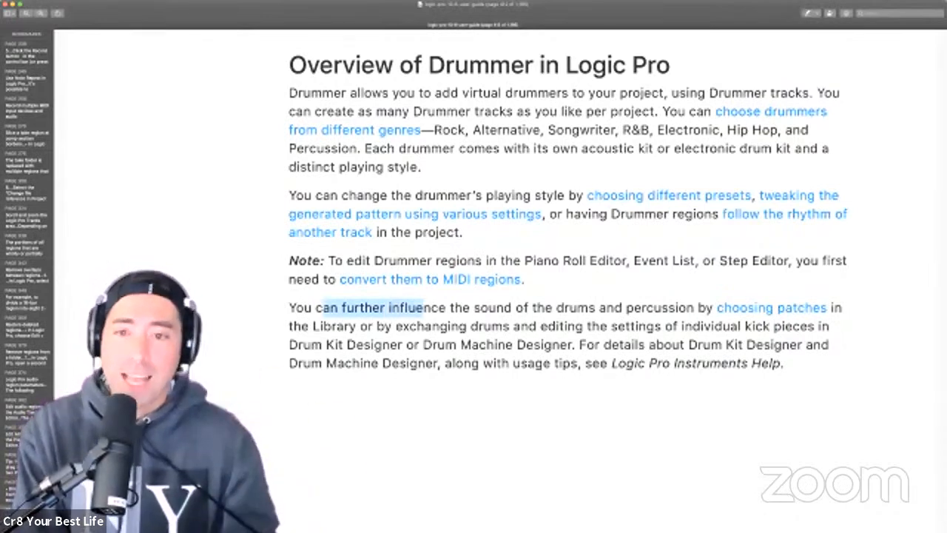
left_click(424, 307)
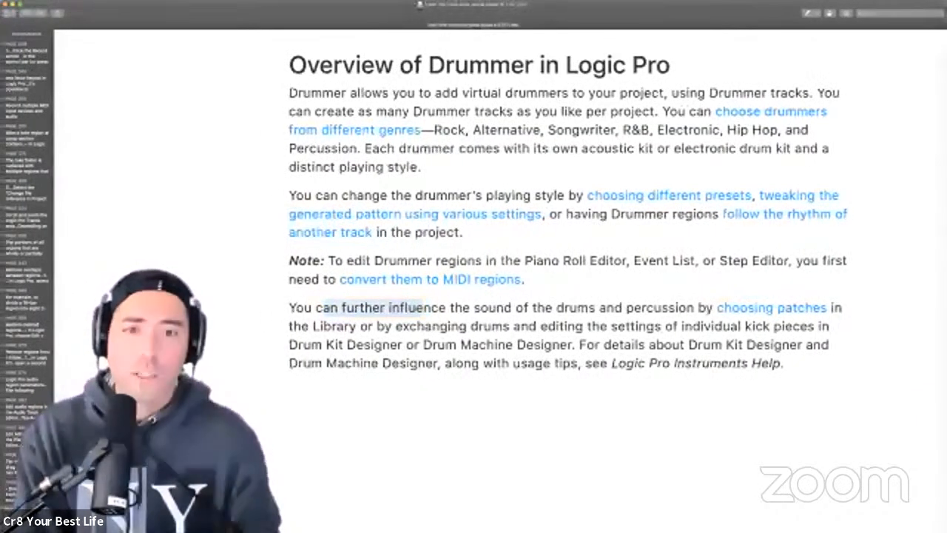
- Read the passage on editing Drummer parameters with a Touch Bar and examine the Drummer track diagram
scroll(568, 281, "down", 15)
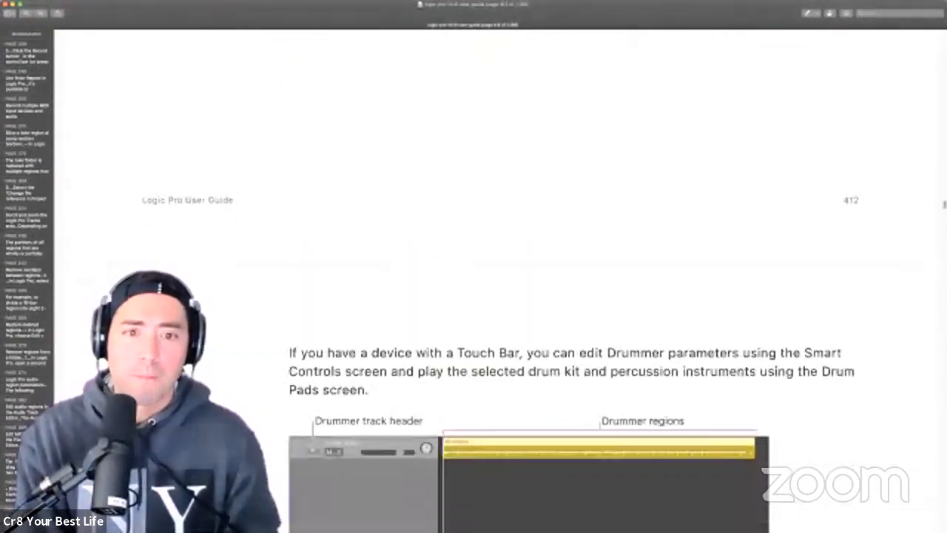
scroll(568, 281, "down", 5)
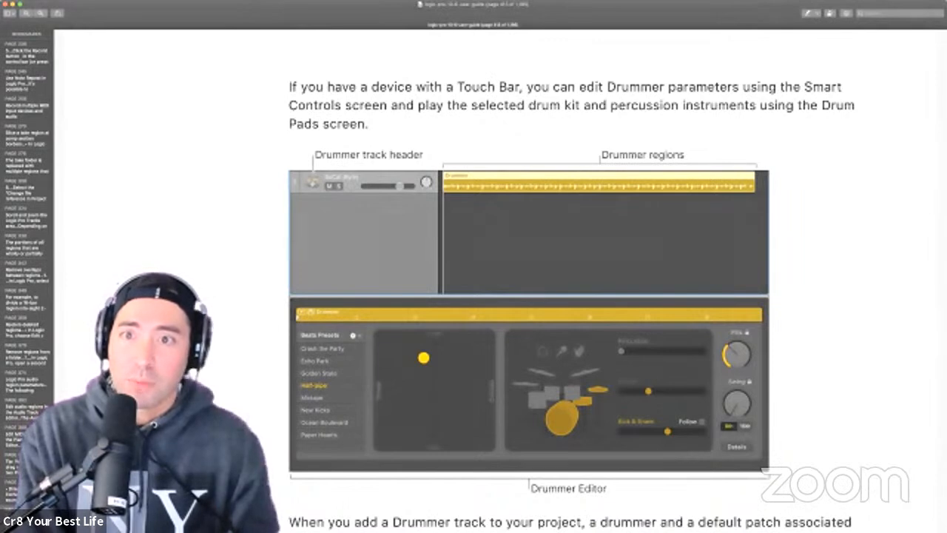
left_click_drag(668, 87, 368, 124)
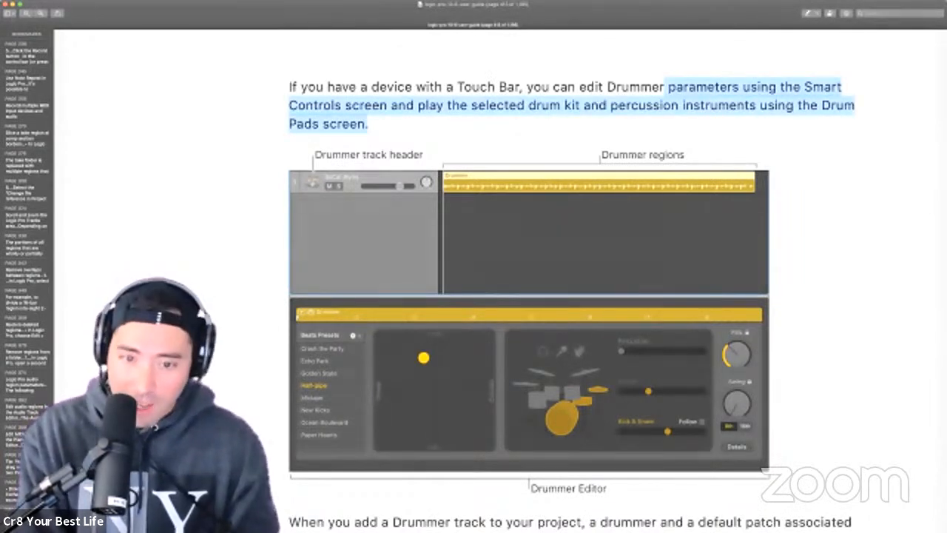
left_click(368, 125)
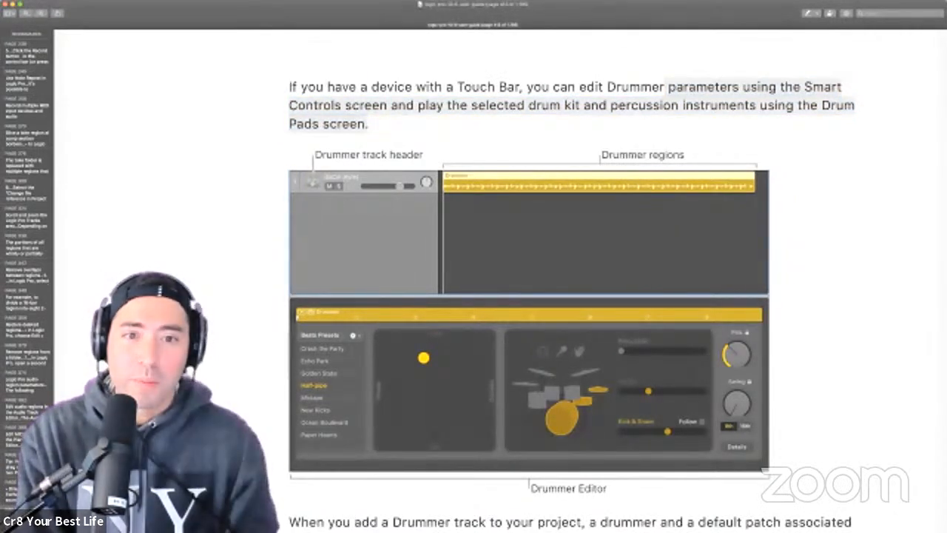
key("super+Tab")
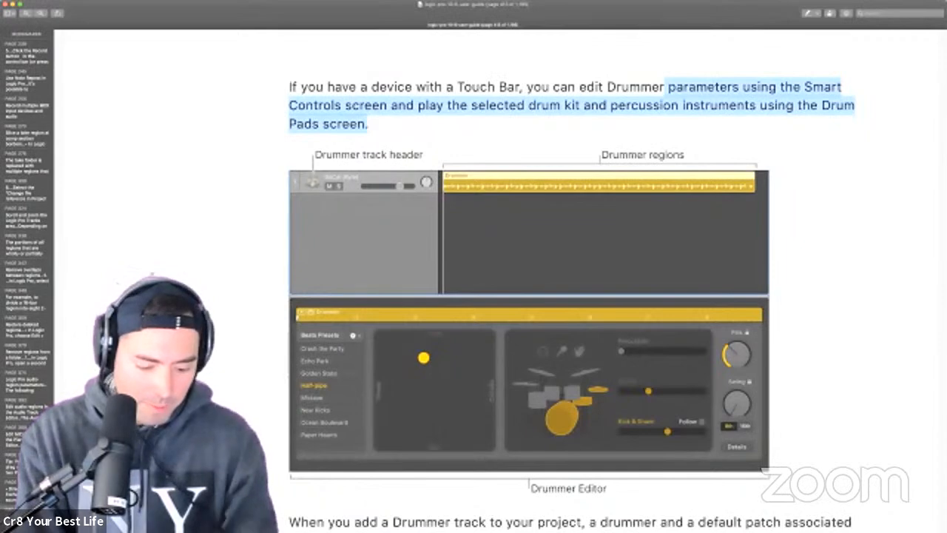
key("super+Tab")
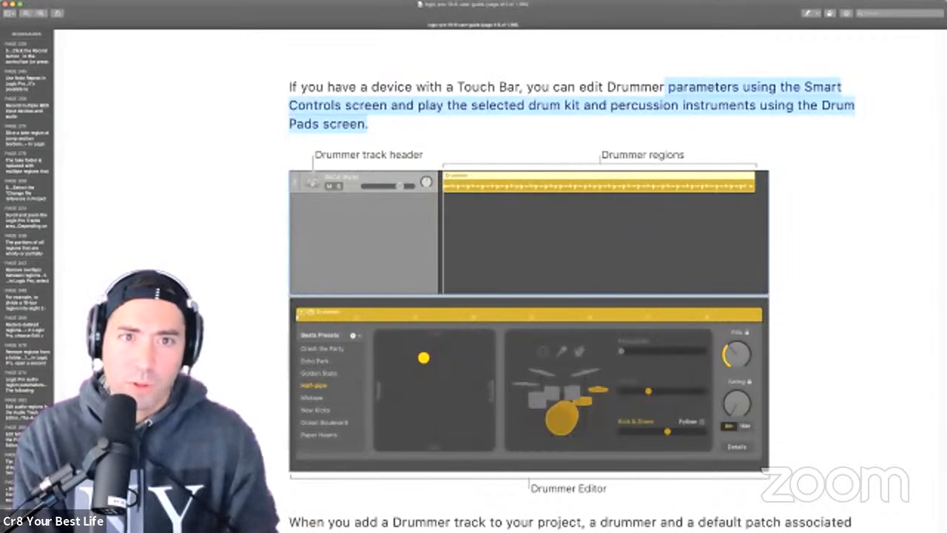
- Read the paragraphs on default drummer patches, the Producer Kit and electronic drummers, and switch to Logic Pro
scroll(533, 296, "down", 5)
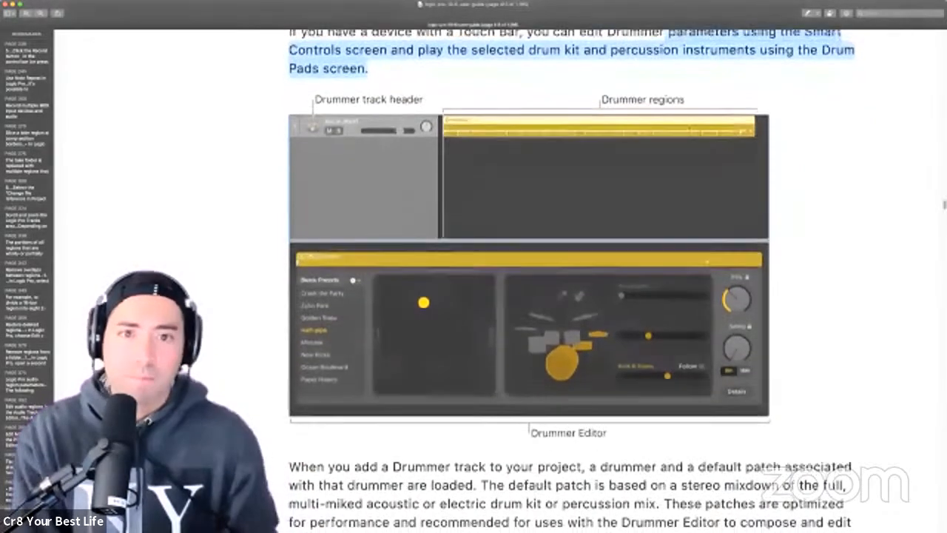
scroll(533, 296, "down", 7)
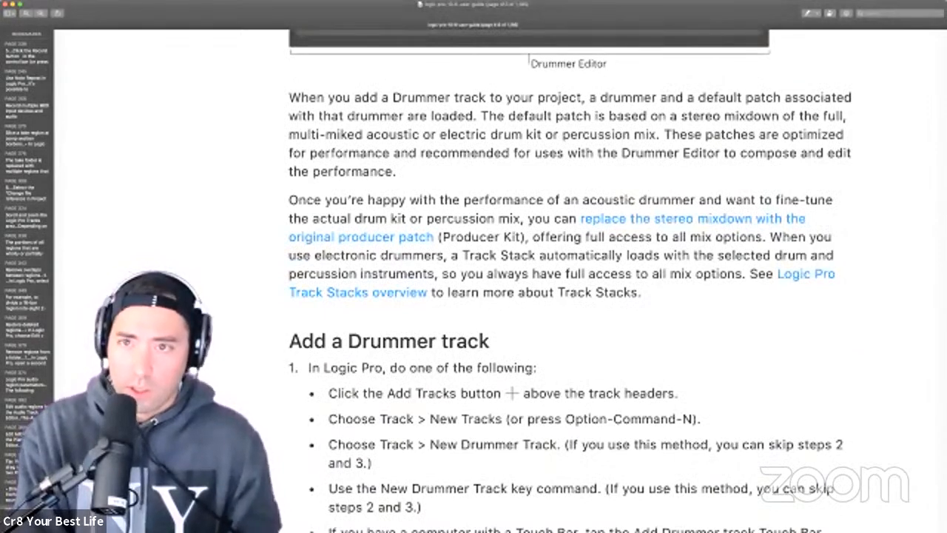
left_click_drag(600, 98, 780, 98)
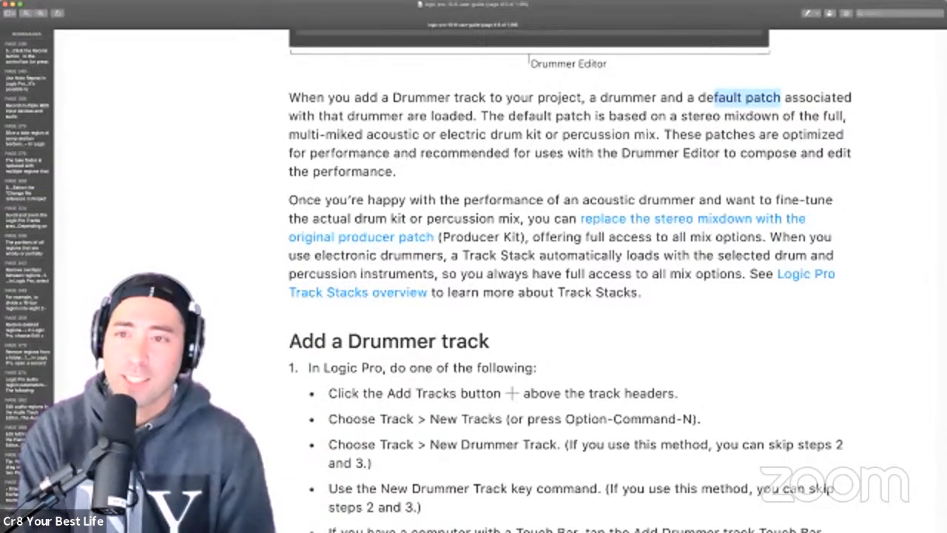
left_click_drag(724, 153, 396, 171)
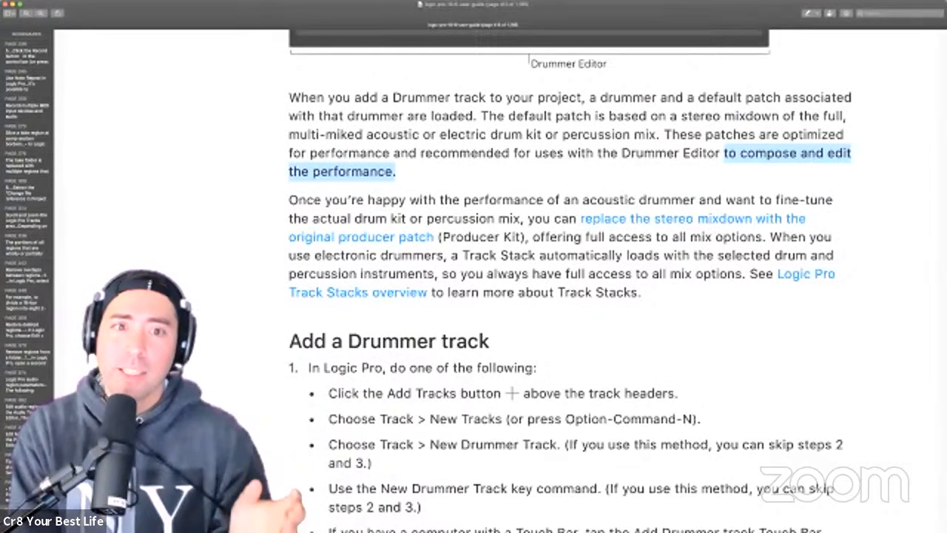
left_click_drag(320, 218, 487, 219)
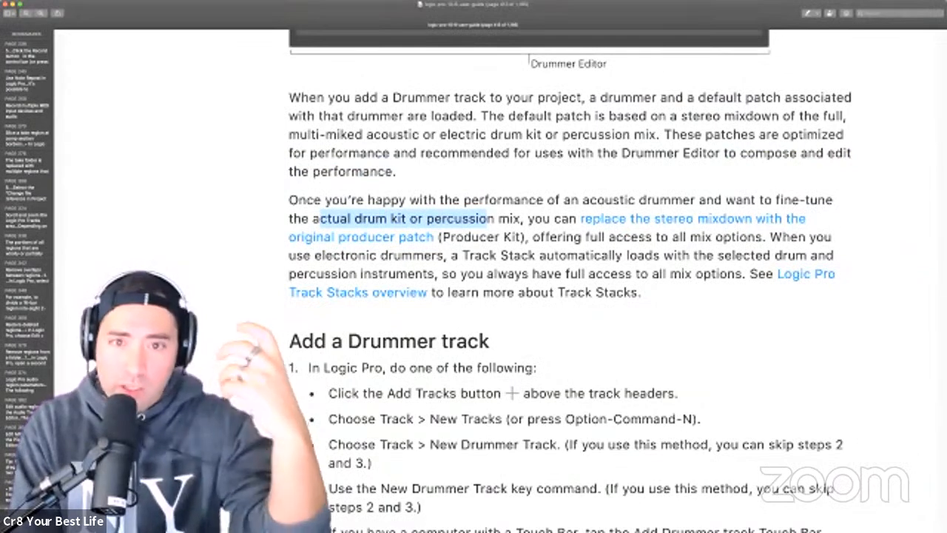
left_click_drag(440, 237, 527, 237)
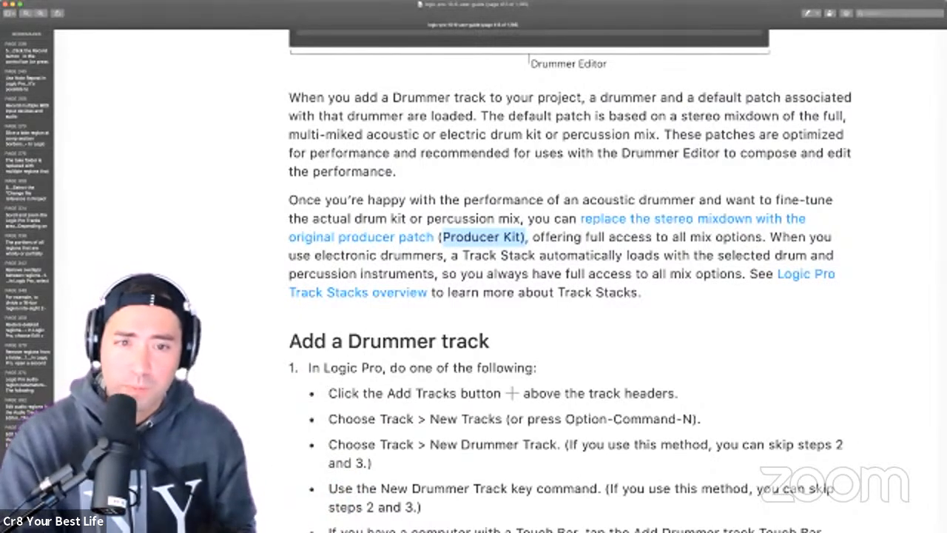
left_click_drag(315, 255, 444, 255)
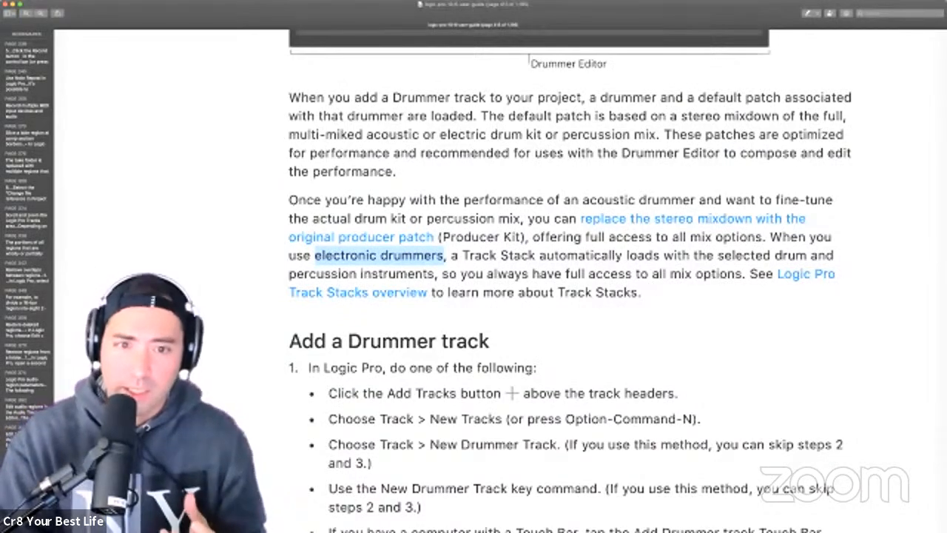
key("ctrl+Right")
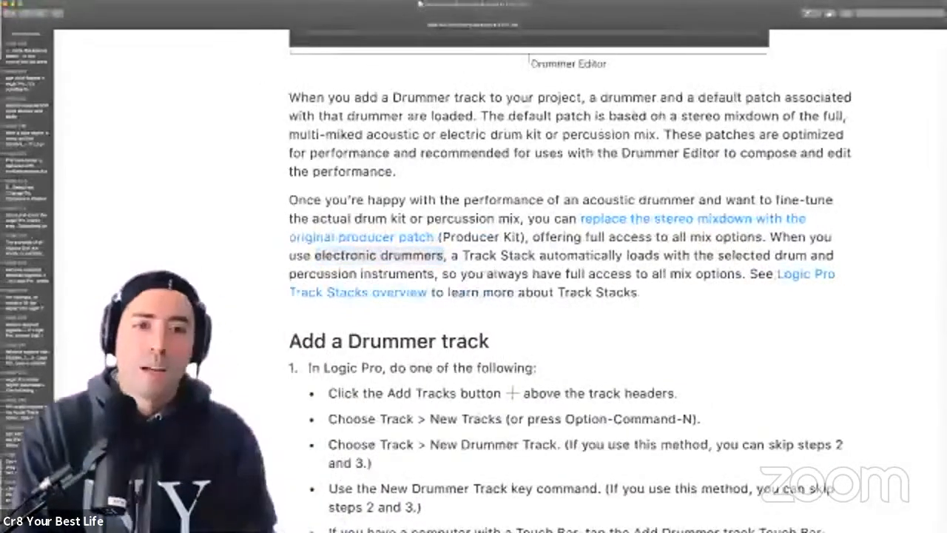
- Return to the user guide and read the first ways listed under "Add a Drummer track", through Track > New Drummer Track
key("ctrl+Left")
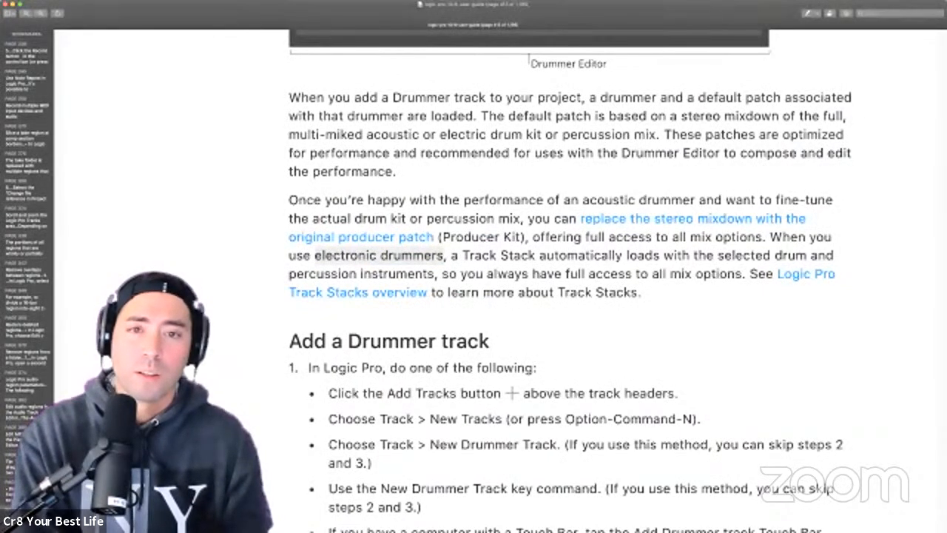
key("ctrl+Right")
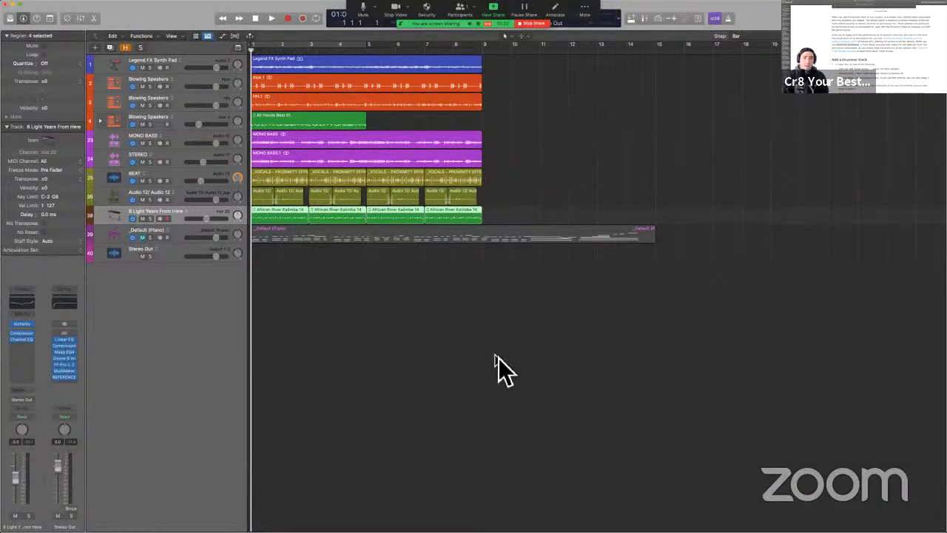
key("ctrl+Left")
scroll(489, 429, "down", 4)
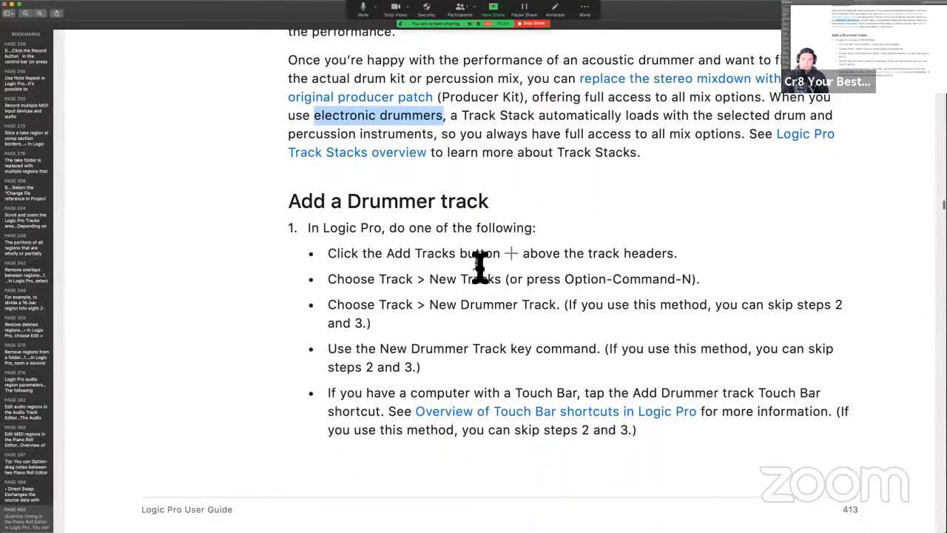
left_click_drag(370, 279, 701, 280)
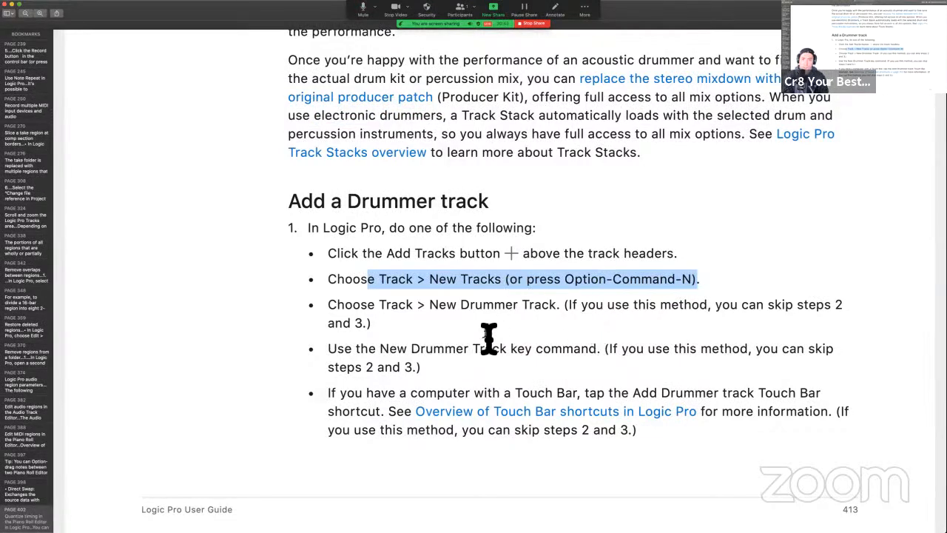
left_click(385, 315)
left_click_drag(380, 313, 567, 308)
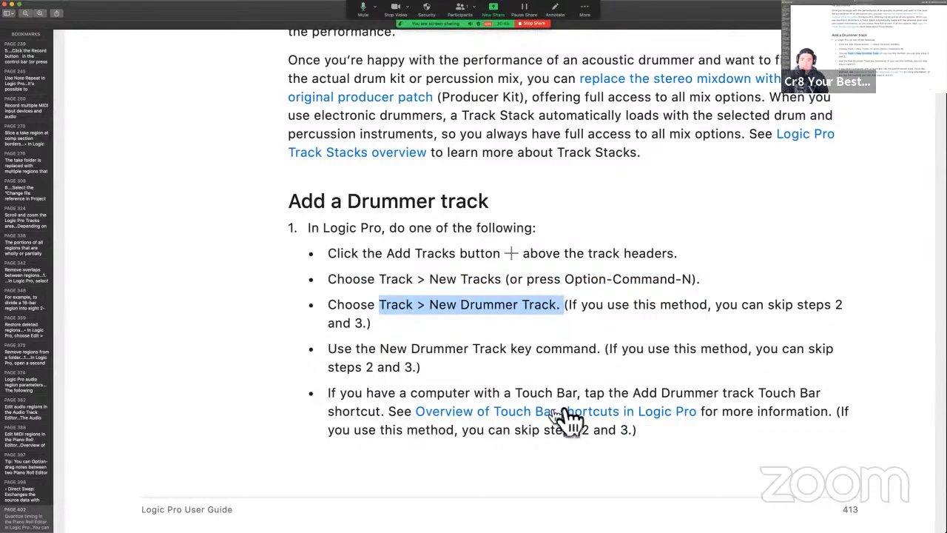
- Read the bullets on the New Drummer Track key command and Touch Bar shortcut, and review the Add Tracks option
left_click_drag(398, 350, 597, 349)
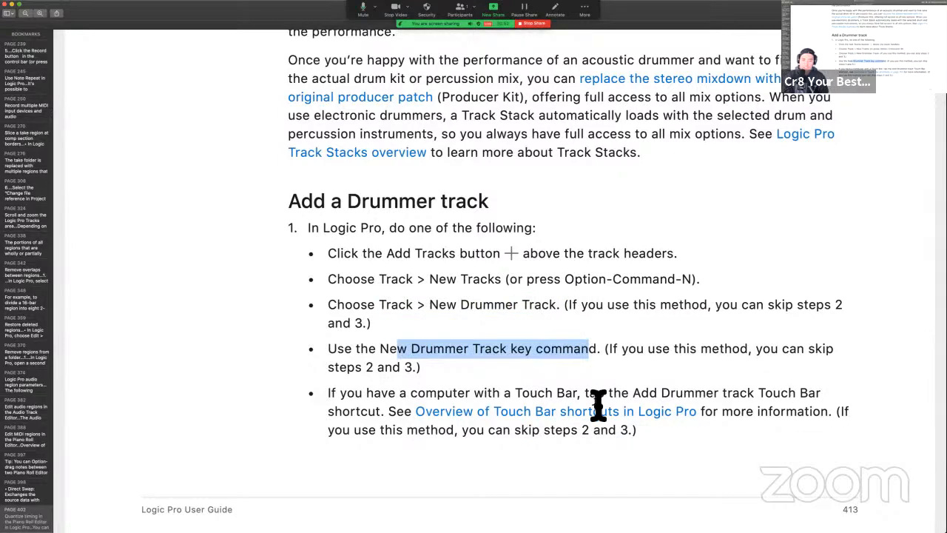
scroll(597, 404, "down", 2)
left_click_drag(503, 362, 639, 362)
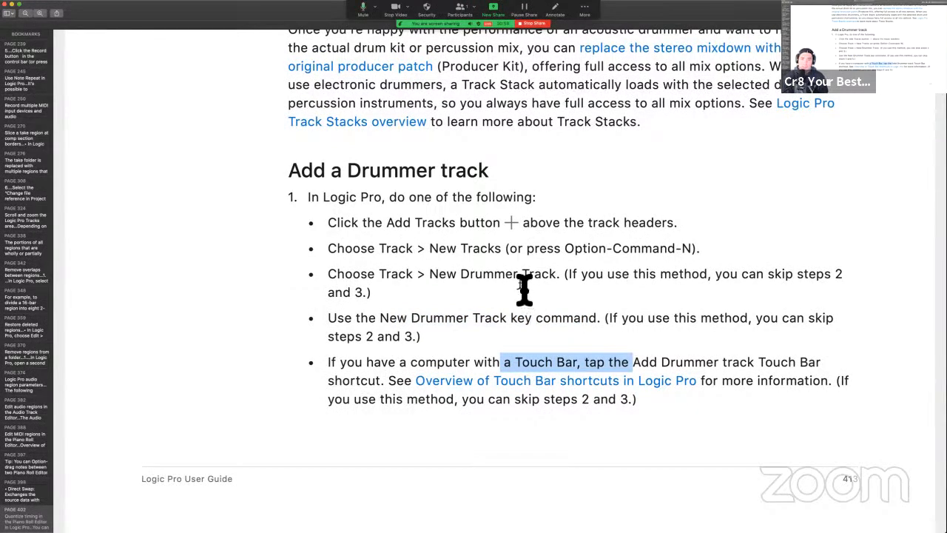
left_click_drag(382, 223, 548, 229)
left_click_drag(415, 282, 351, 205)
- Switch to Logic Pro and add a new Drummer track to the project
key("ctrl+Right")
left_click(349, 287)
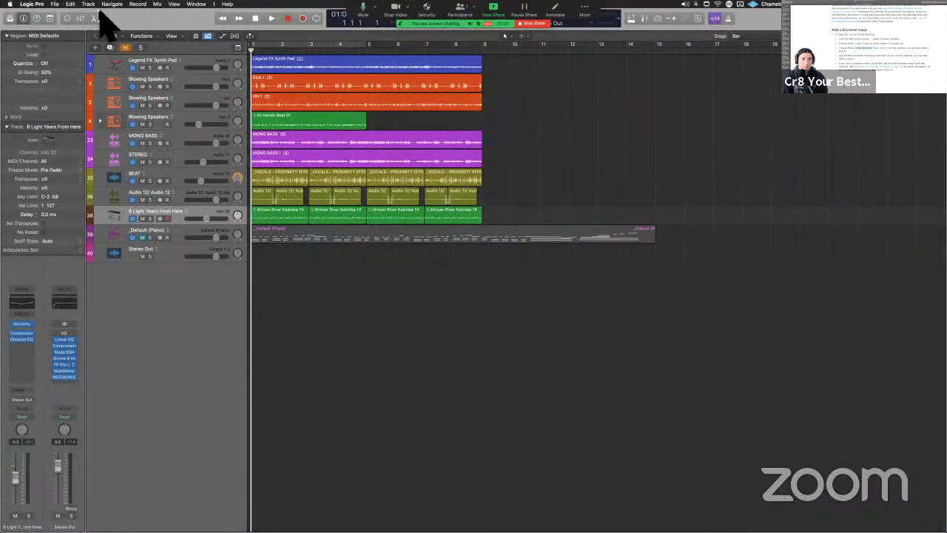
left_click(90, 3)
left_click(128, 35)
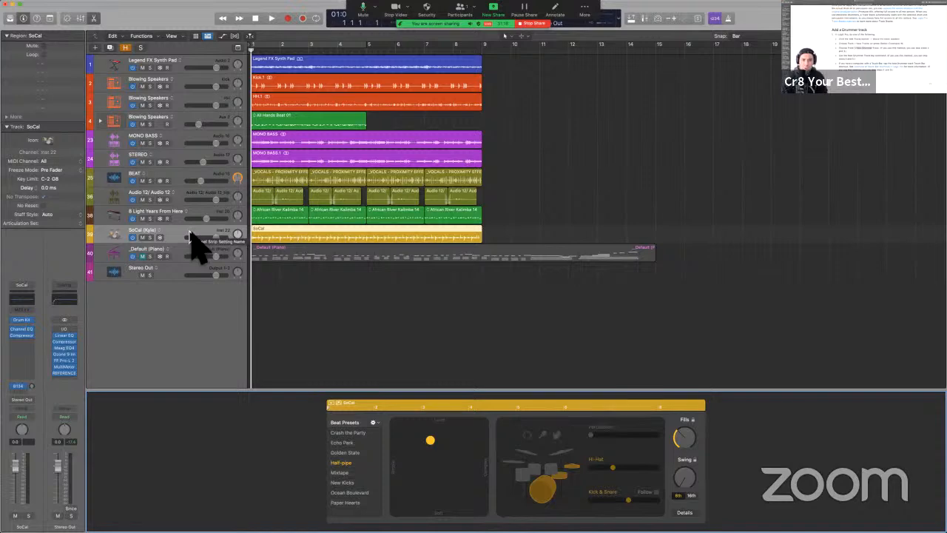
- Delete the new SoCal Drummer track and the _Default (Piano) track along with their regions
key("BackSpace")
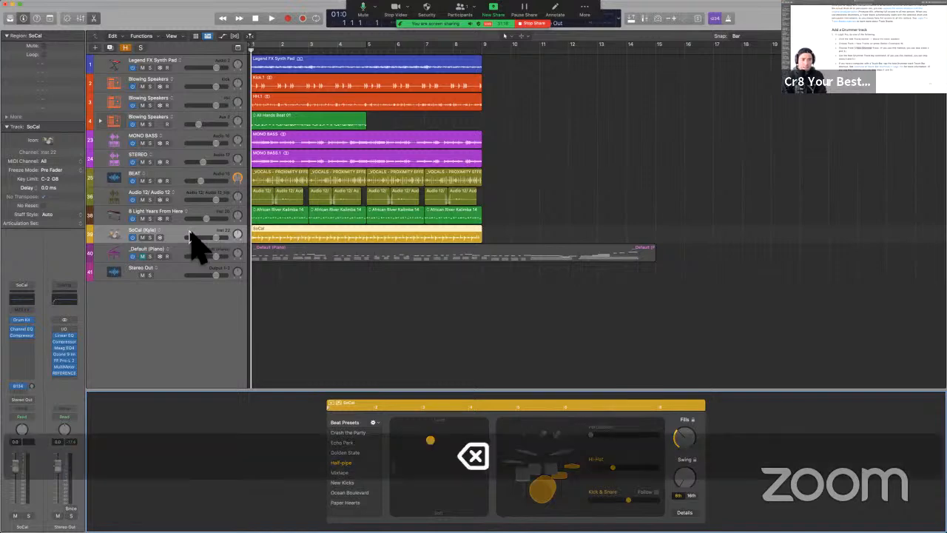
key("BackSpace")
key("BackSpace")
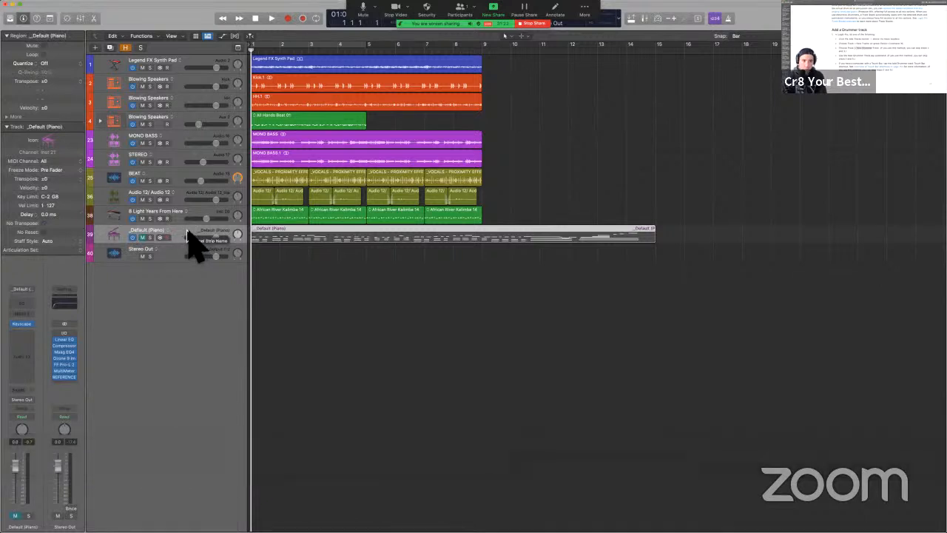
key("BackSpace")
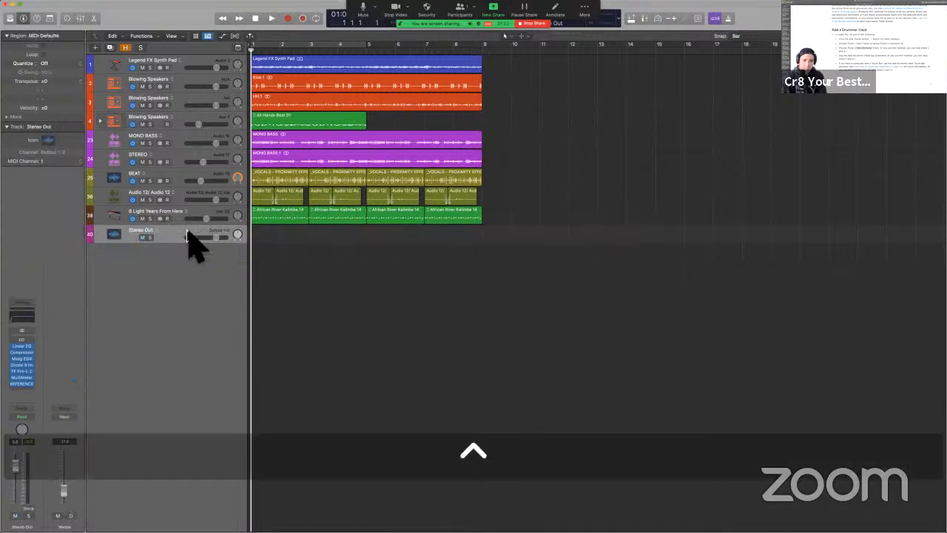
- Play the project from the beginning, stop it, and return the playhead to the start
key("Return")
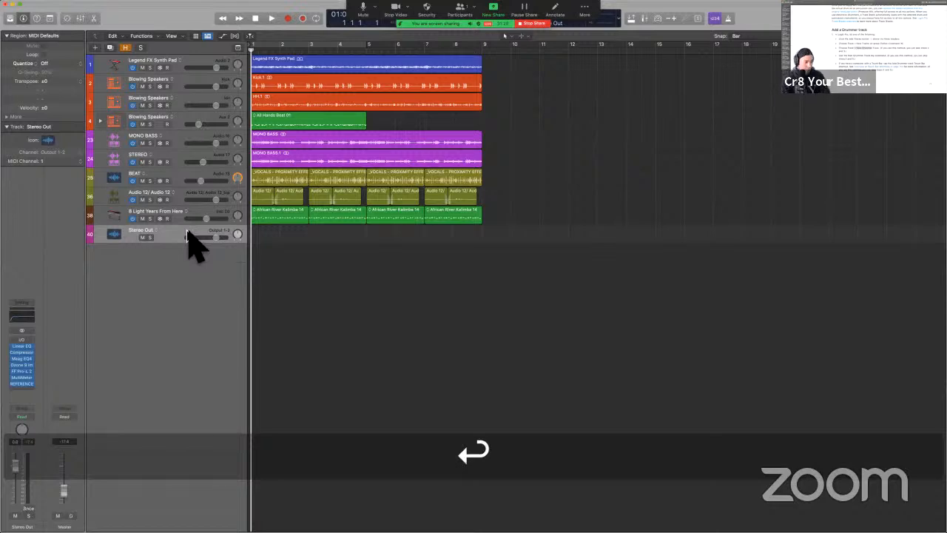
key("space")
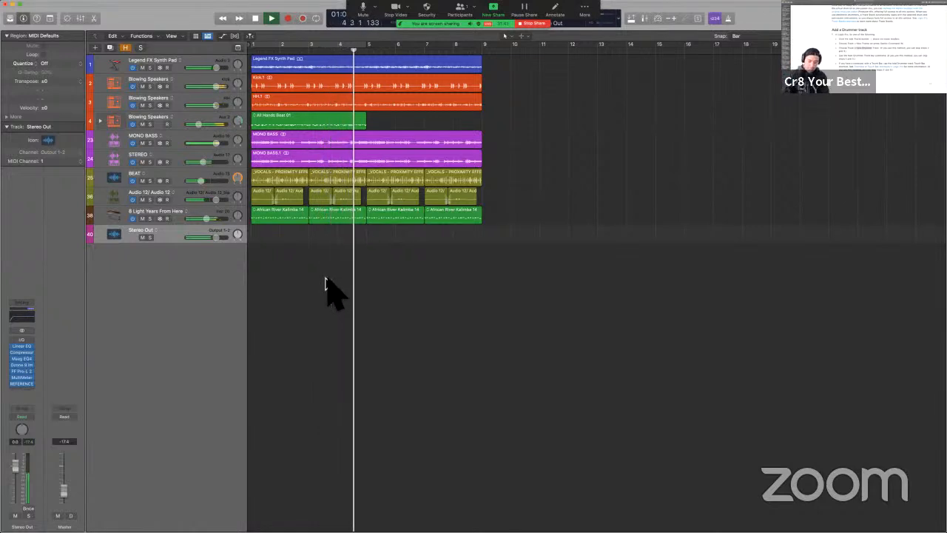
key("space")
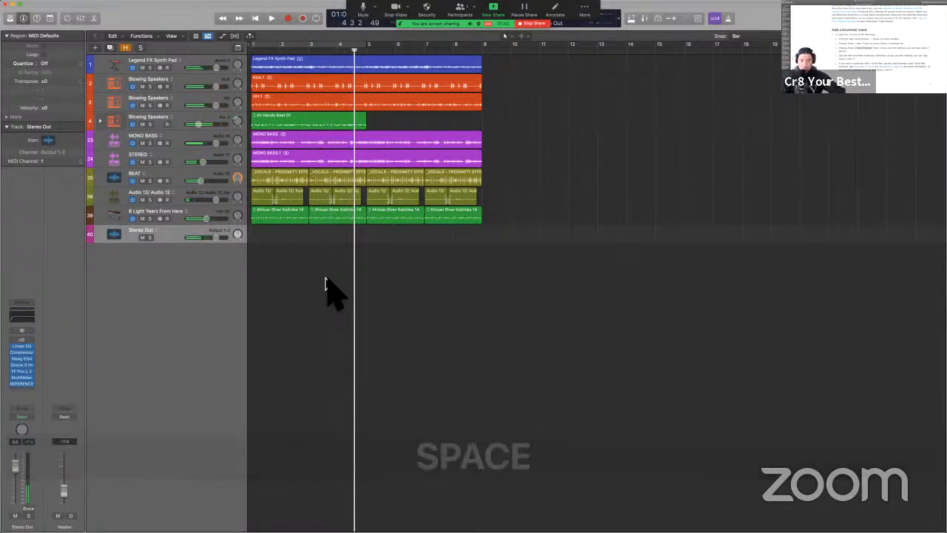
key("Return")
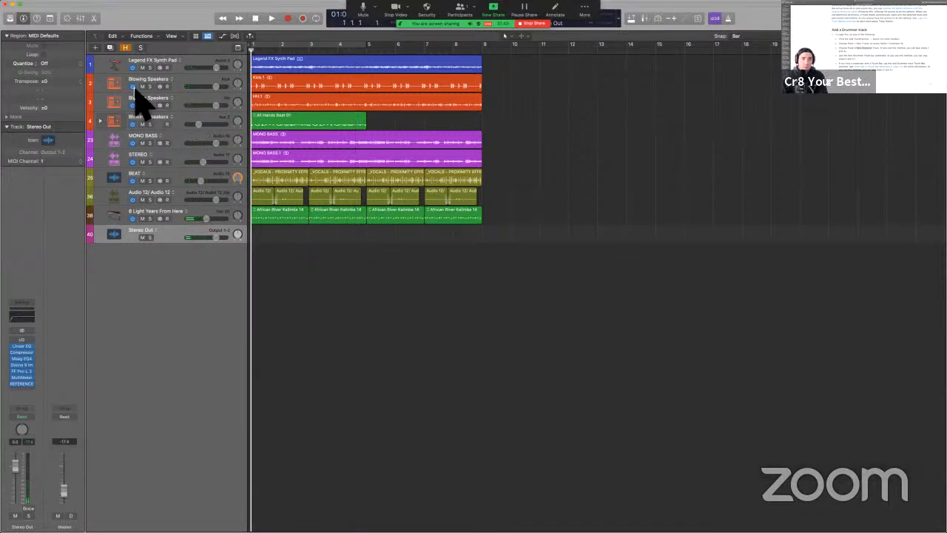
- Mute and unmute the three Blowing Speakers tracks together, twice in a row
left_click_drag(142, 87, 148, 120)
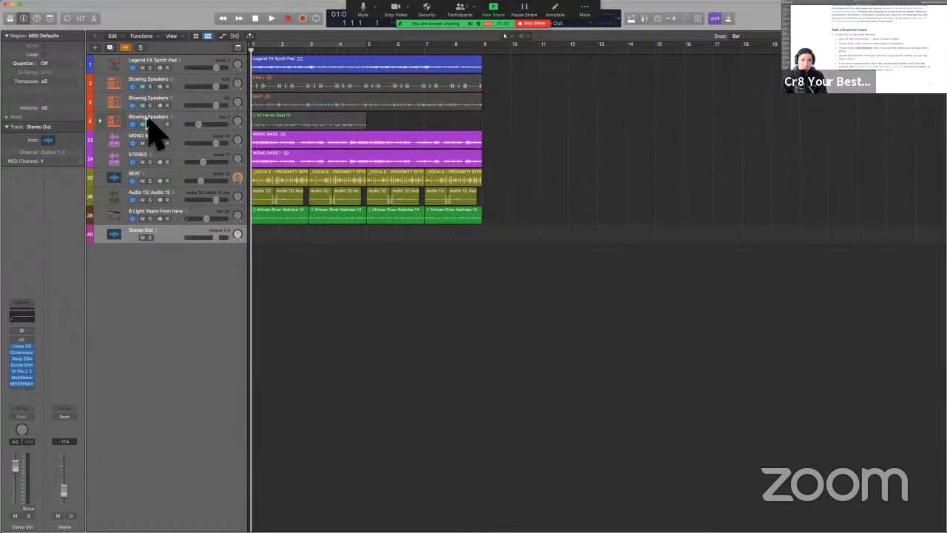
left_click_drag(142, 87, 143, 125)
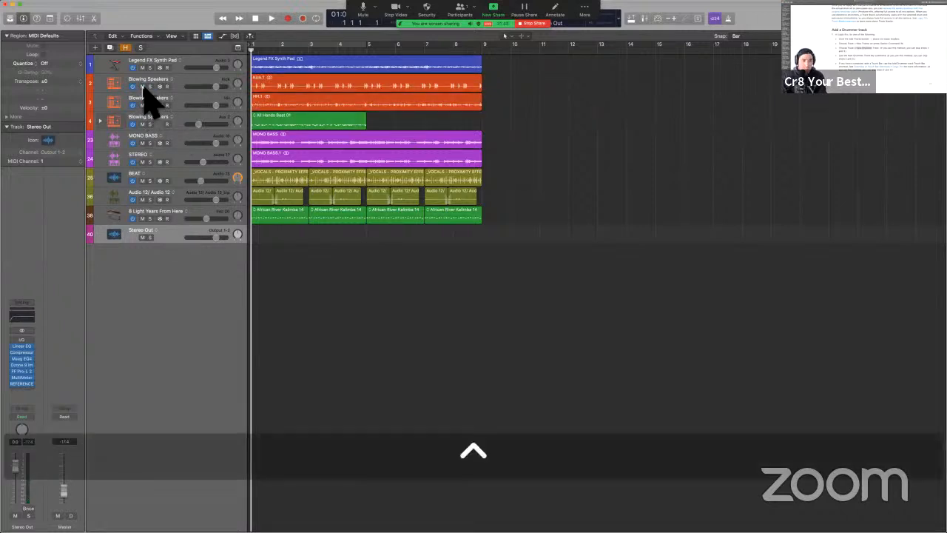
left_click_drag(143, 87, 148, 126)
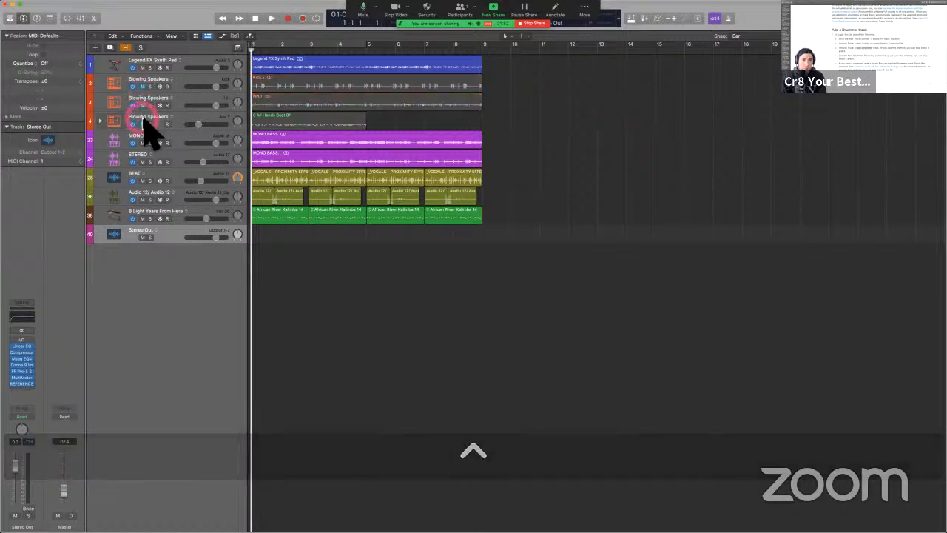
left_click_drag(143, 86, 153, 123)
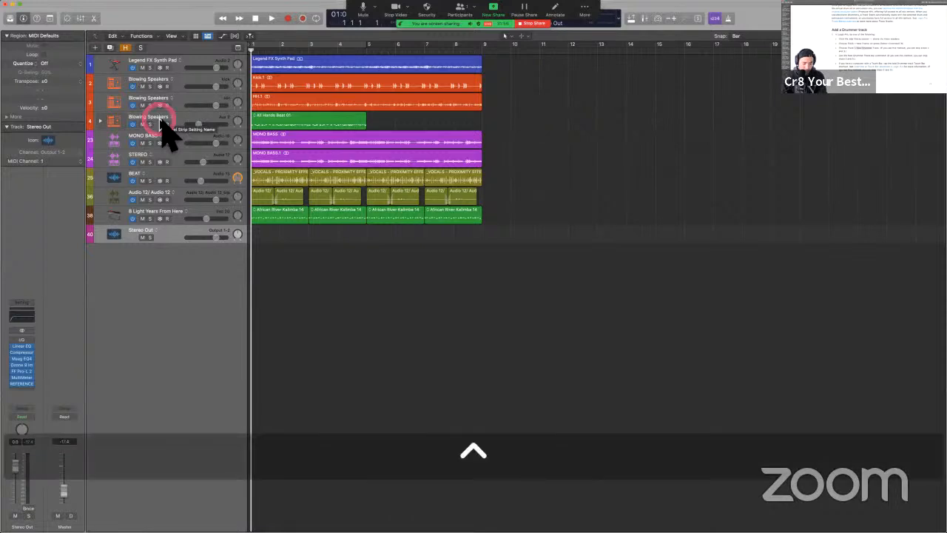
- Enlarge the track heights and audition the Kick track in solo from the start of the project
scroll(330, 157, "up", 6)
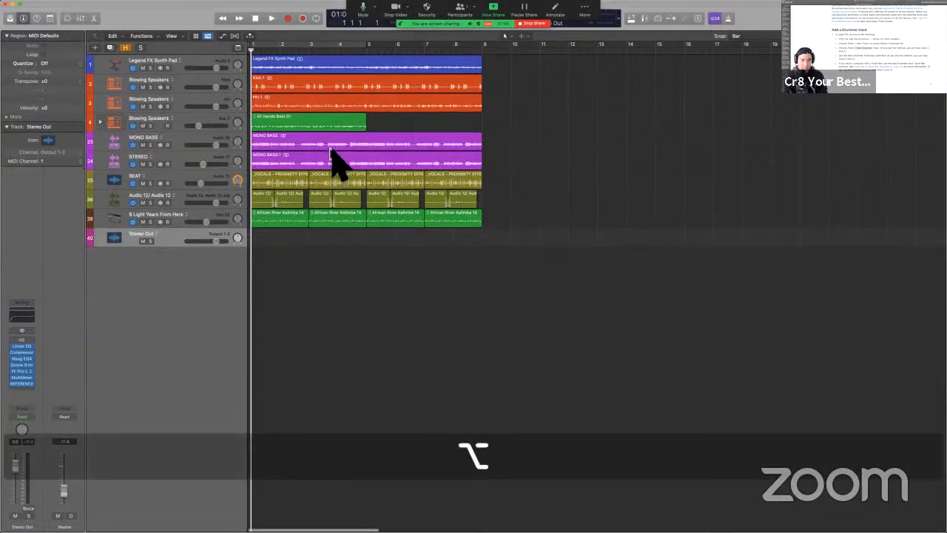
left_click(289, 133)
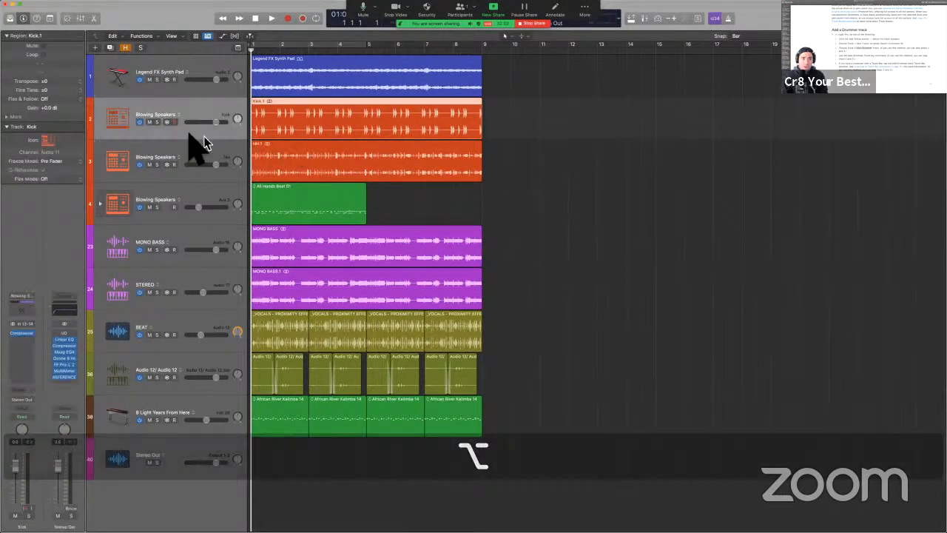
left_click(157, 122)
key("Return")
key("space")
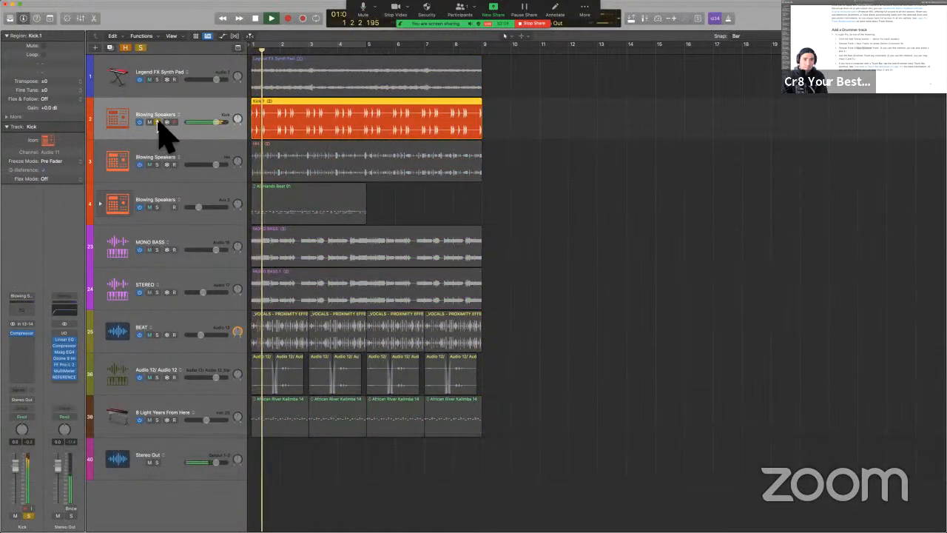
left_click(157, 122)
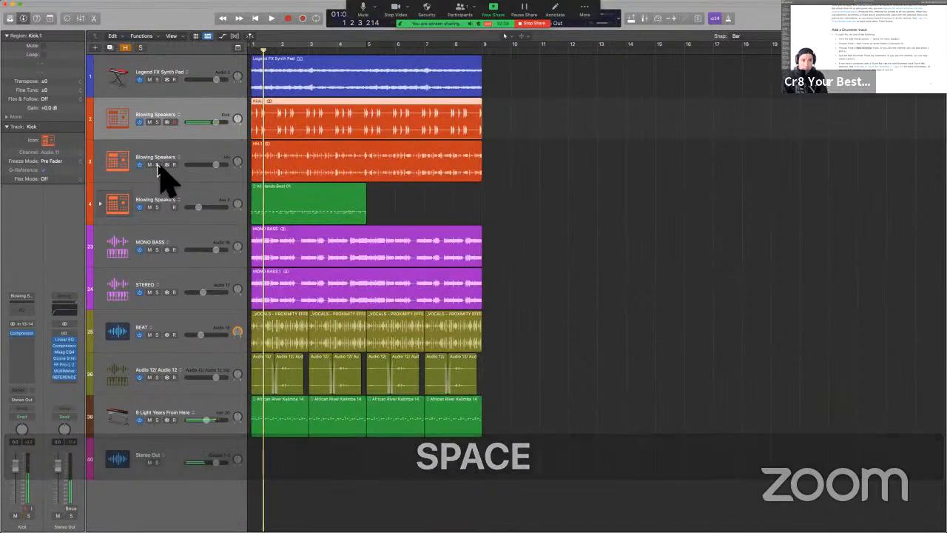
- Audition the HH track on its own from the start of the project and clear its solo
left_click(157, 164)
key("Return")
key("space")
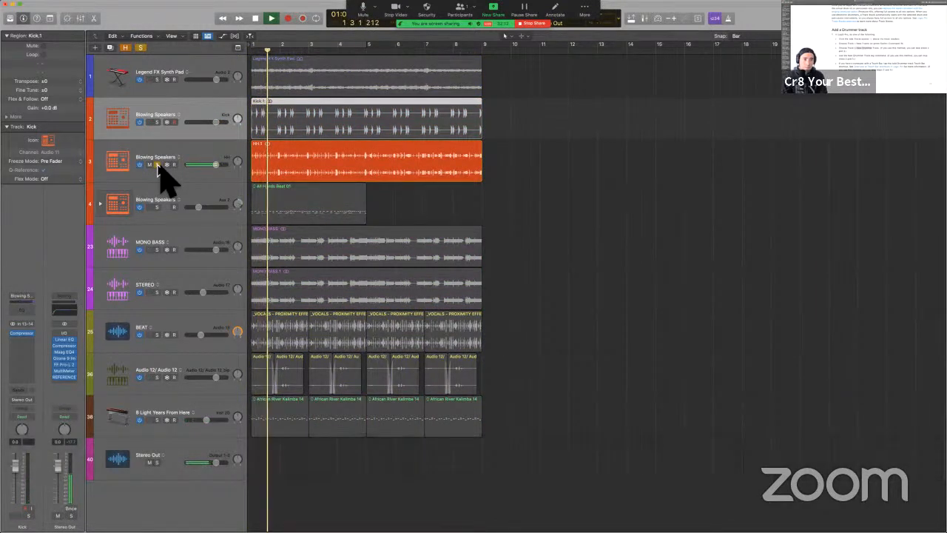
key("space")
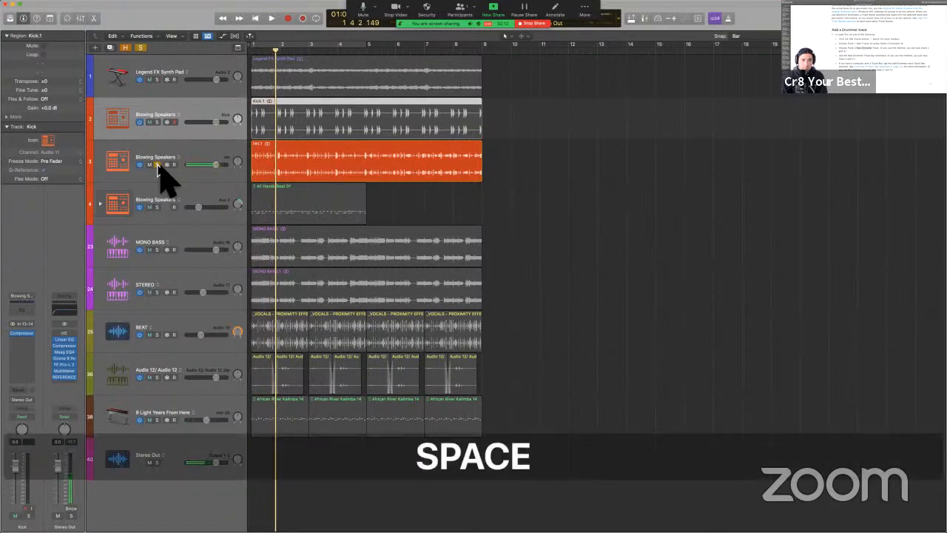
left_click(157, 164)
- Solo the Blowing Speakers track holding the All Hands Beat 01 region and play it from the start
left_click(157, 206)
key("Return")
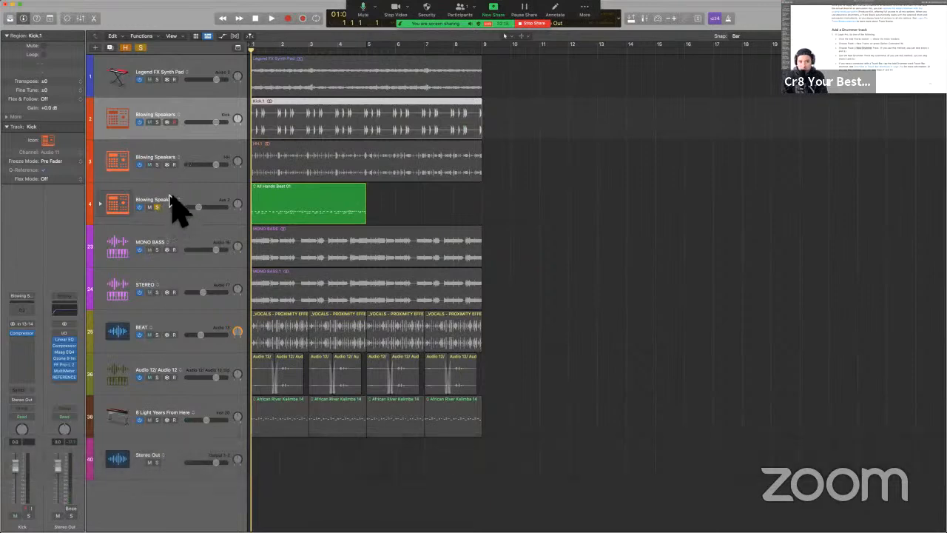
key("space")
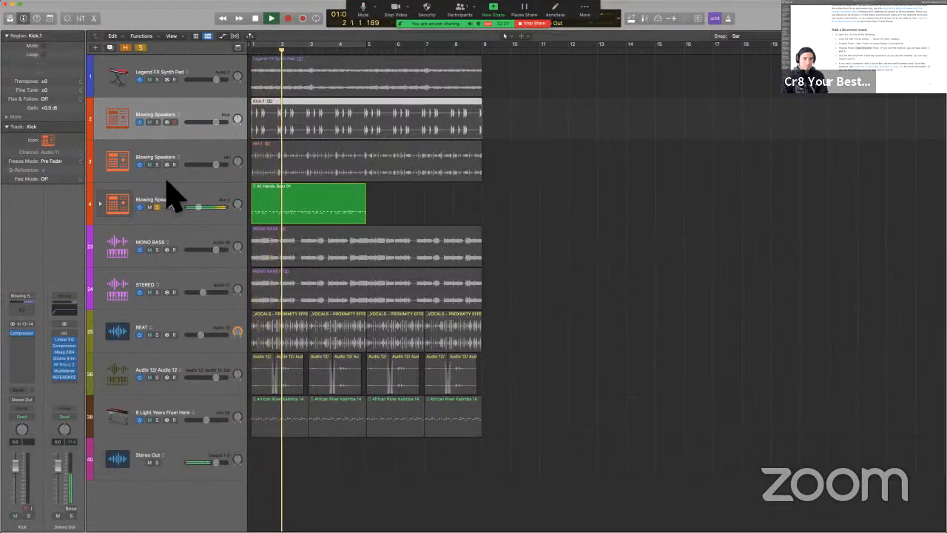
key("space")
- Solo the Kick and HH tracks as well, play all three Blowing Speakers tracks together, and clear every solo
left_click(157, 122)
left_click(158, 164)
key("space")
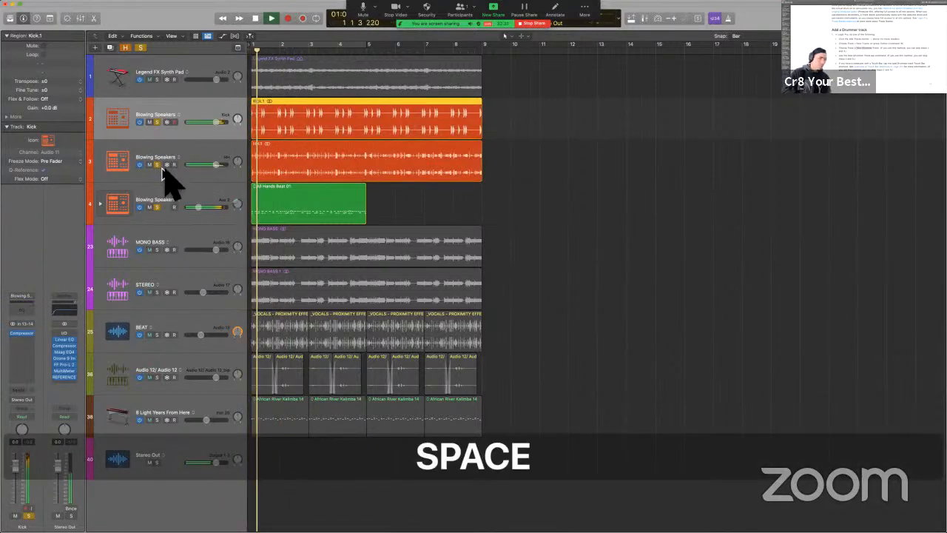
key("space")
left_click(140, 48)
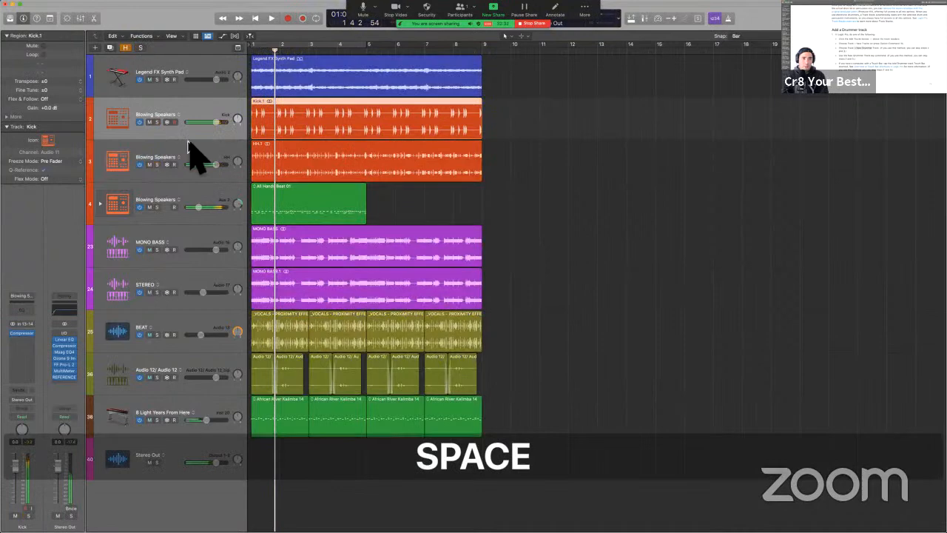
- Select the All Hands Beat 01 track and step back and forth through the recent solo changes with undo and redo
left_click(199, 195, "ctrl")
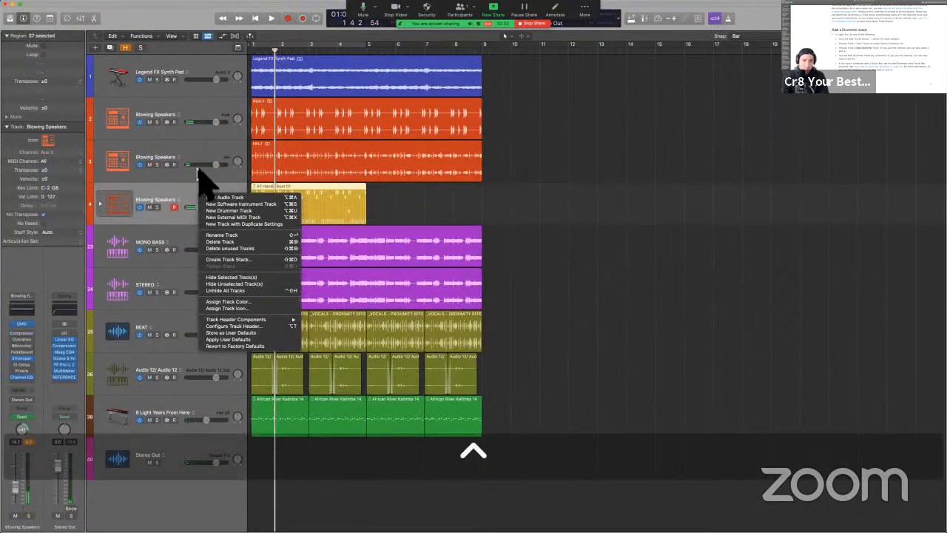
left_click(197, 169)
key("super+z")
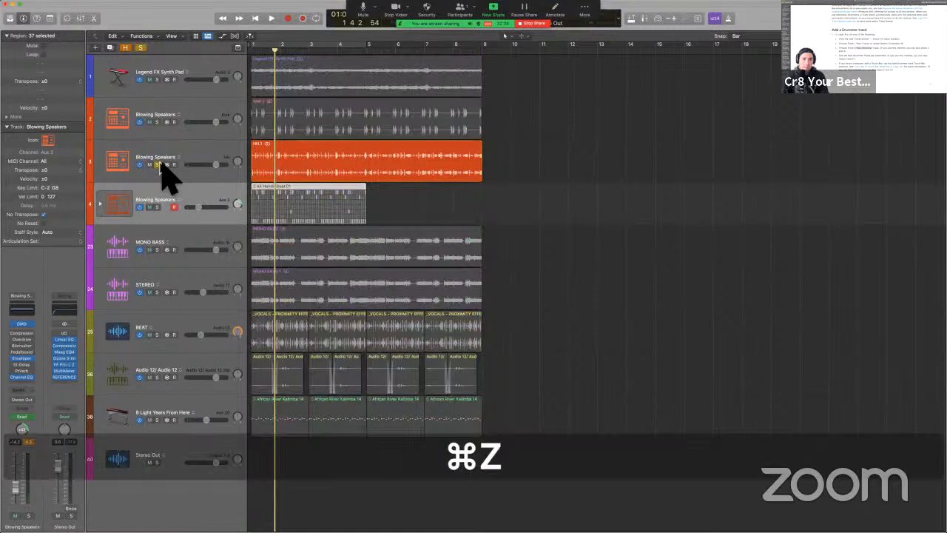
key("super+z")
key("super+shift+z")
key("super+shift+z")
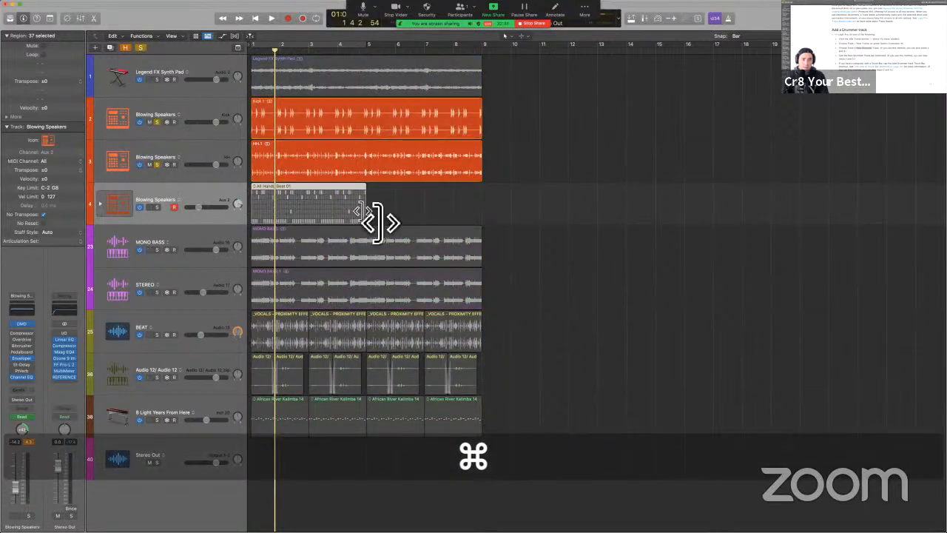
key("super+z")
key("super+z")
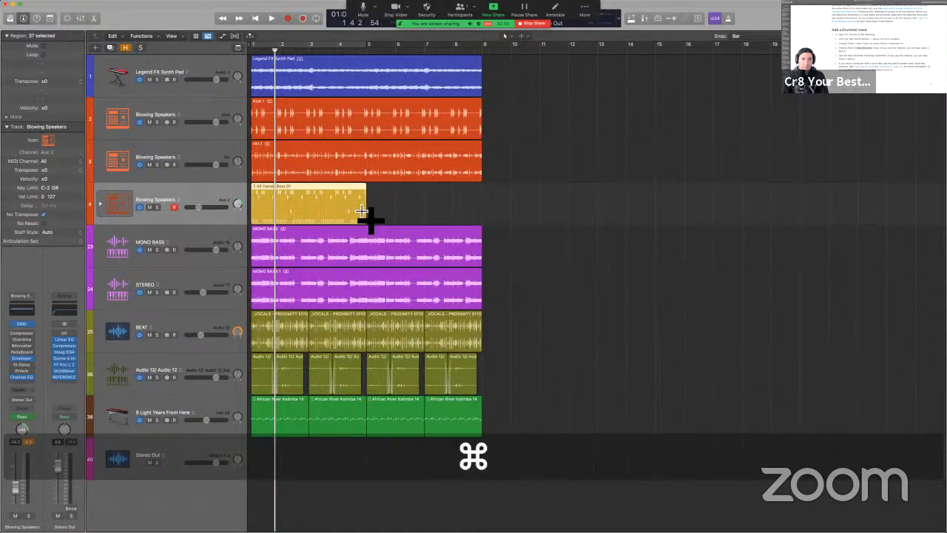
key("super+shift+z")
key("super+shift+z")
- Step back through the recent changes with undo, clear every active solo, and deselect all regions
key("super+z")
key("super+z")
key("super+z")
key("super+z")
key("super+z")
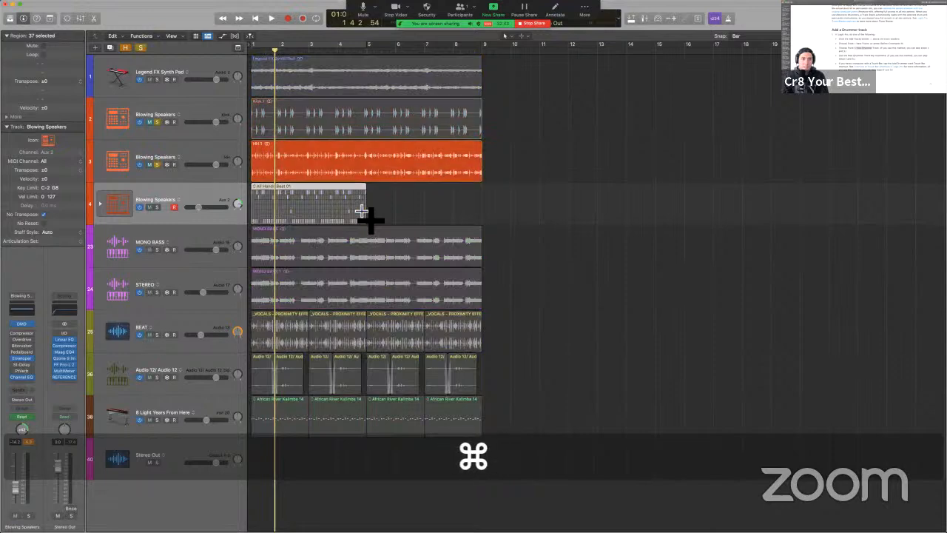
key("super+z")
key("super+z")
key("super+z")
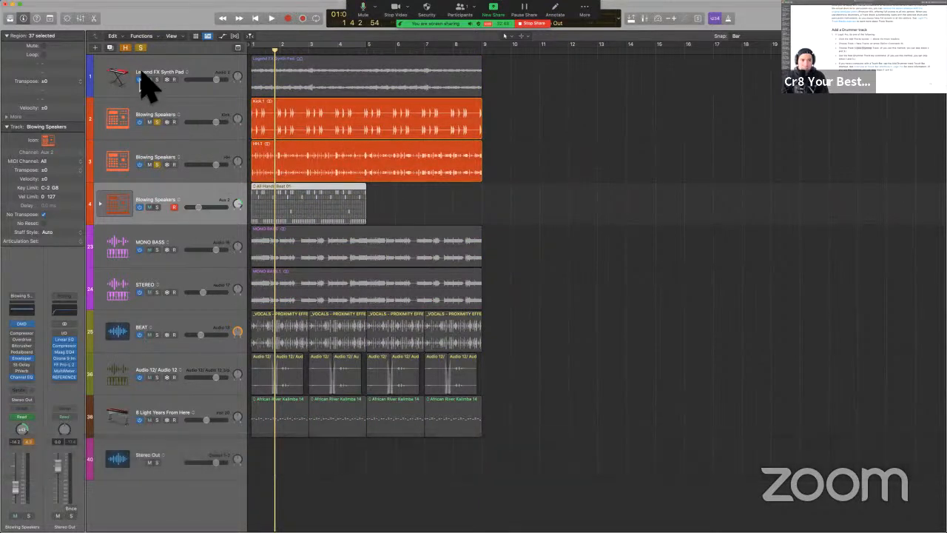
left_click(141, 47)
left_click(402, 222)
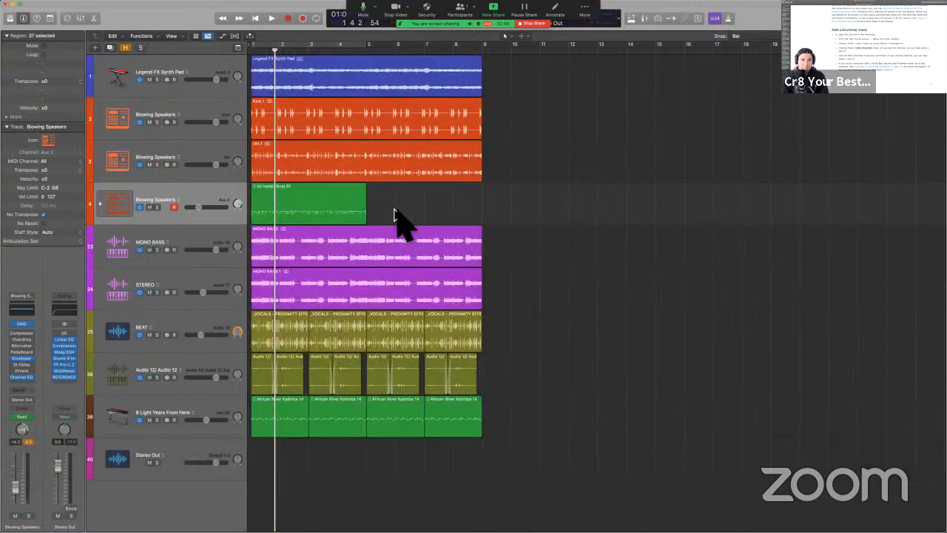
- Move the green All Hands Beat 01 region off the yellow one so that it starts at bar 5
left_click(325, 208)
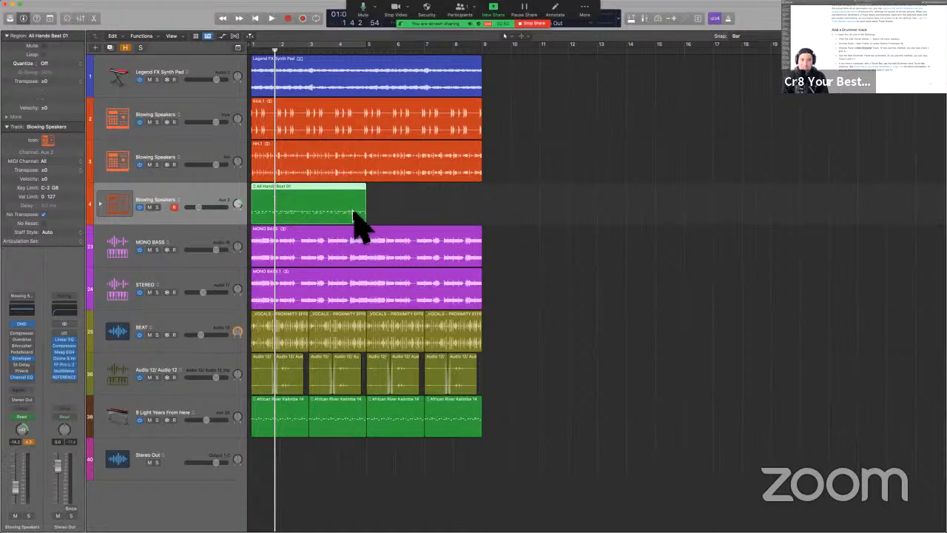
key("super+z")
key("super+z")
left_click_drag(338, 217, 486, 211)
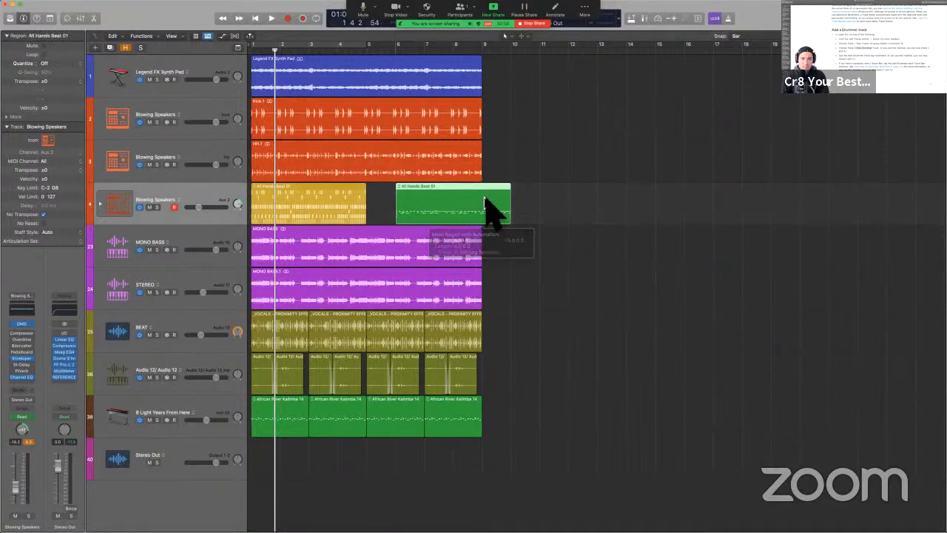
left_click(389, 211)
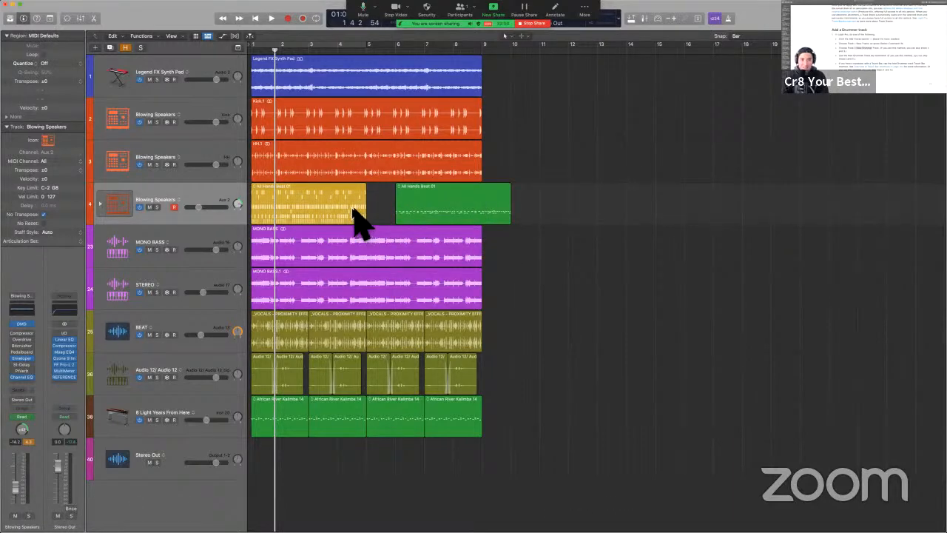
left_click_drag(440, 205, 416, 212)
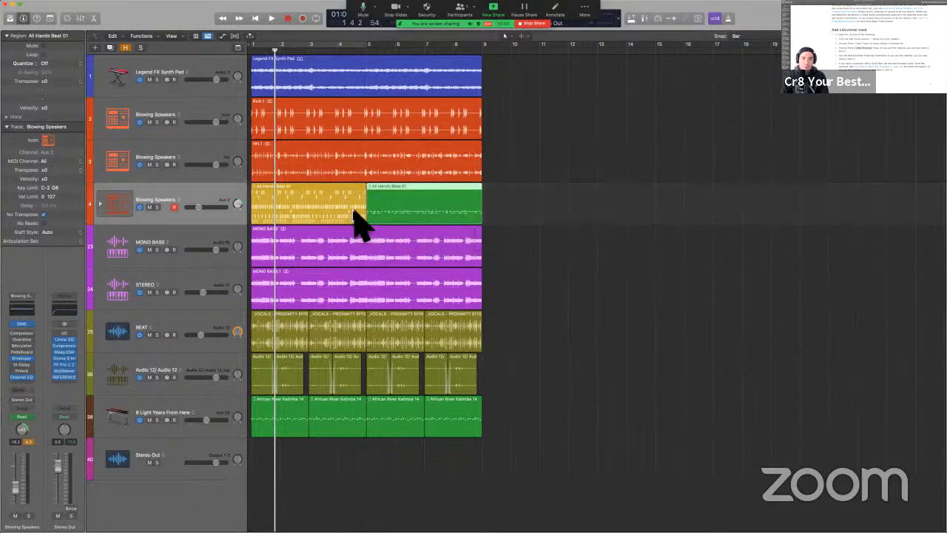
- Mute all three Blowing Speakers tracks, select them together, and hide them
left_click(194, 203)
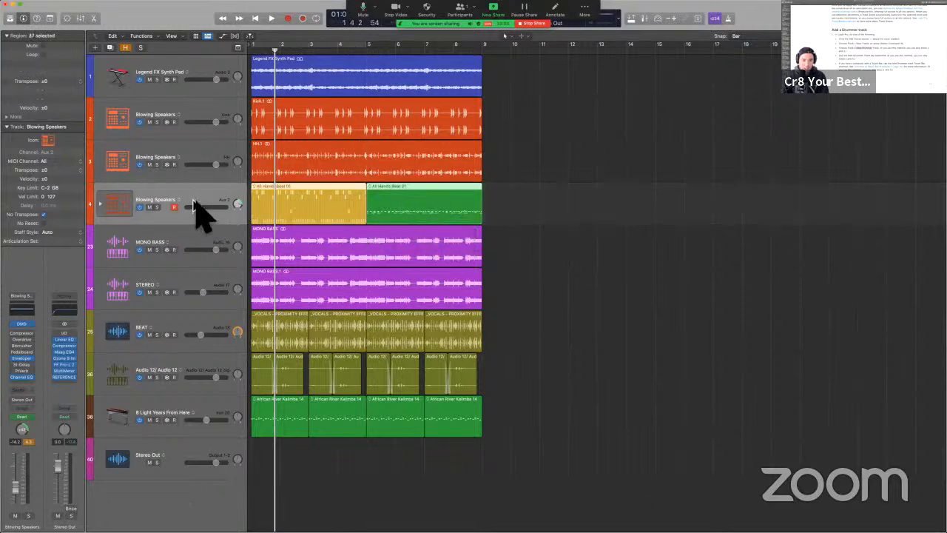
key("m")
key("Up")
key("m")
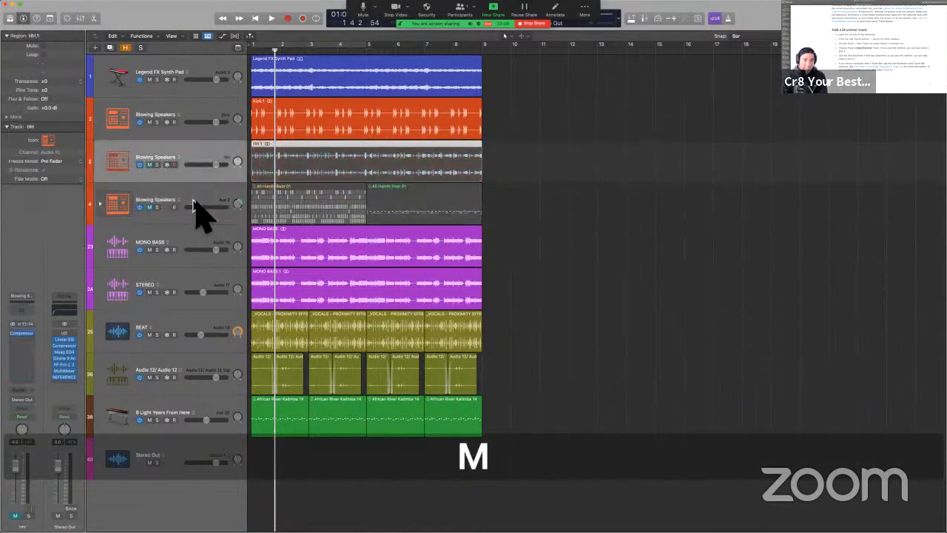
key("Up")
key("m")
left_click(195, 203, "shift")
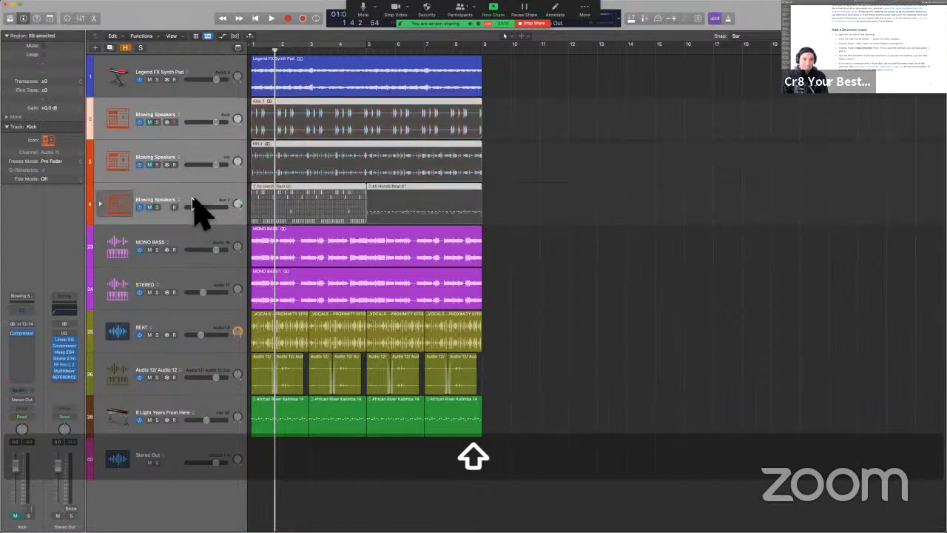
key("ctrl+h")
- Play the project from the start, solo the BEAT track during playback, then stop and clear its solo
key("Return")
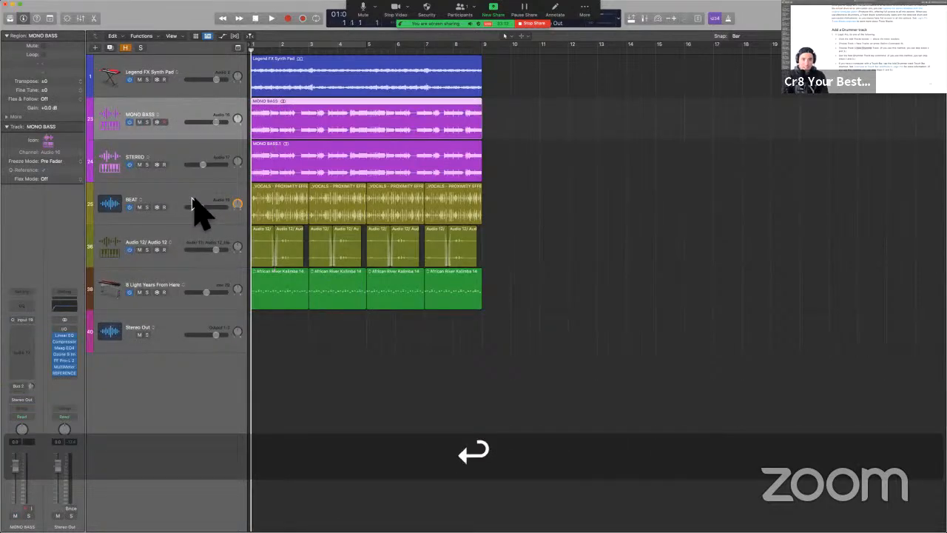
key("space")
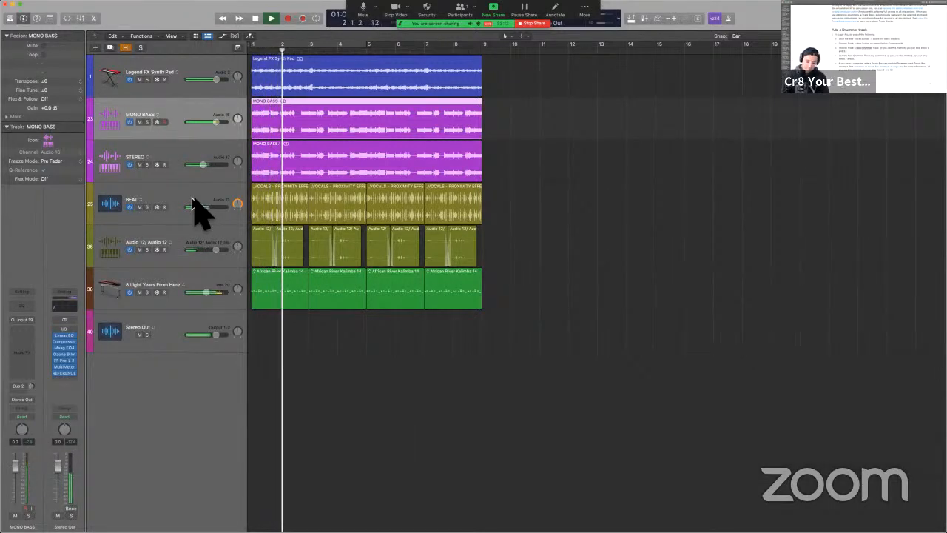
key("Clear")
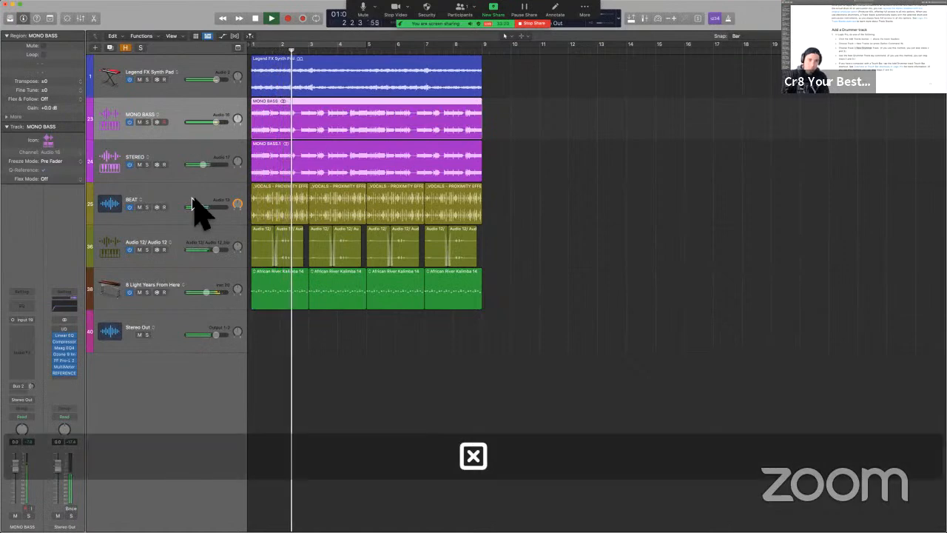
left_click(147, 207)
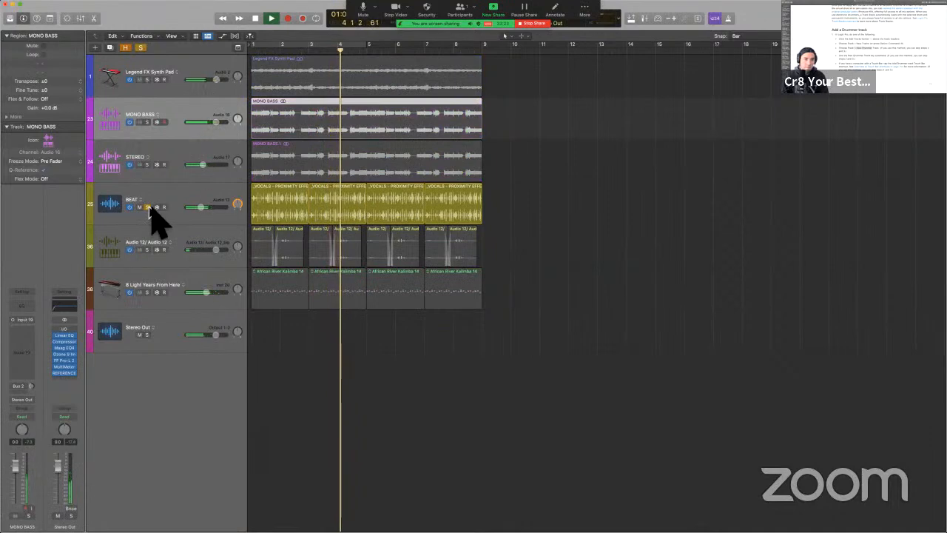
key("space")
left_click(147, 206)
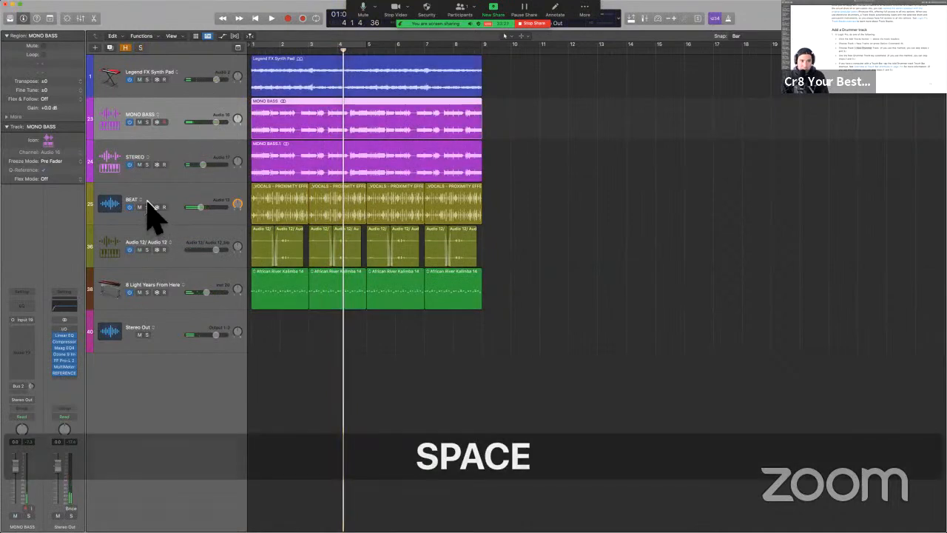
- Mute and hide the BEAT track, and return the playhead to the start of the project
left_click(139, 206)
left_click(162, 198)
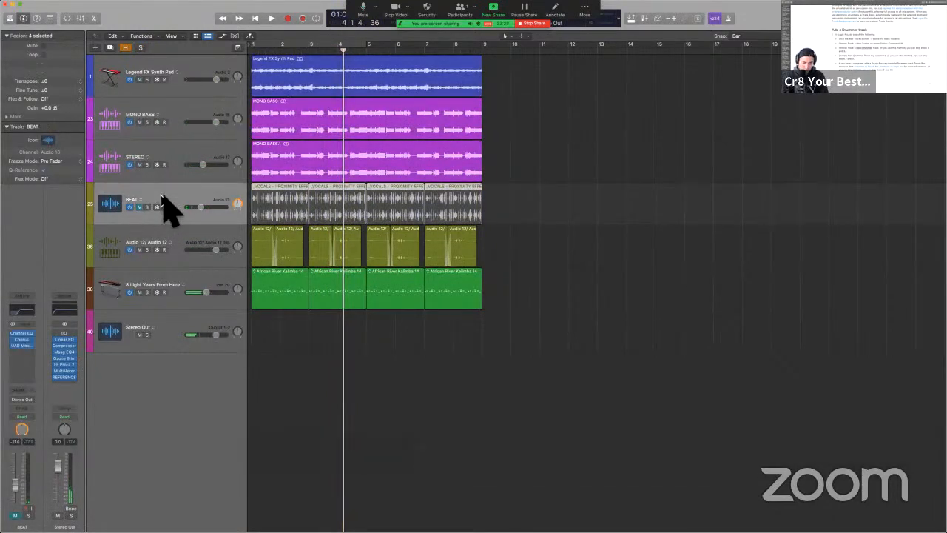
key("ctrl+BackSpace")
key("Return")
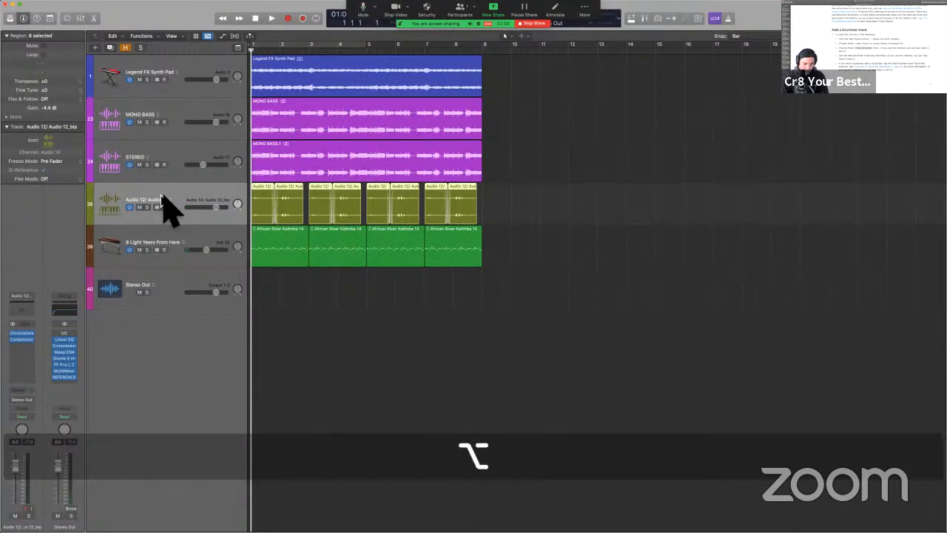
- Add a default Drummer track below the Audio 12 track and delete it again
key("alt+super+u")
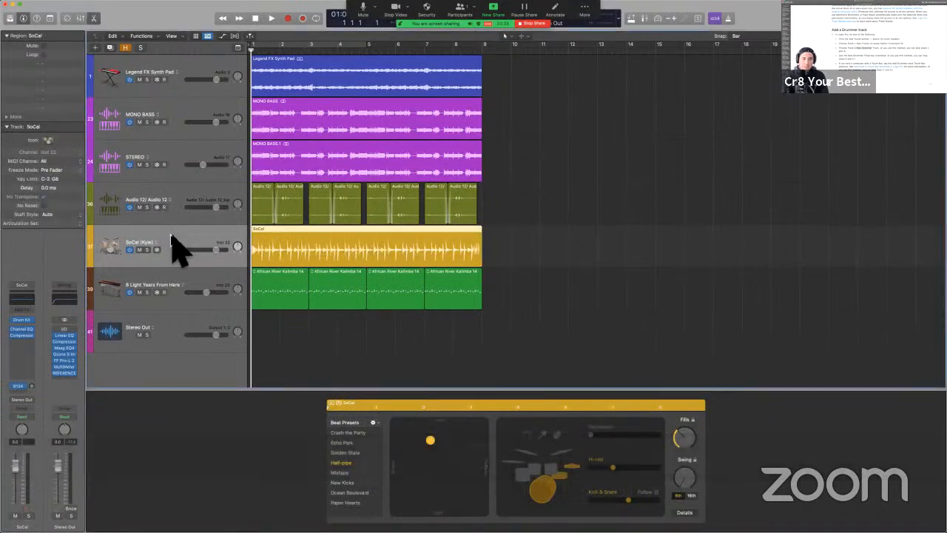
key("BackSpace")
key("BackSpace")
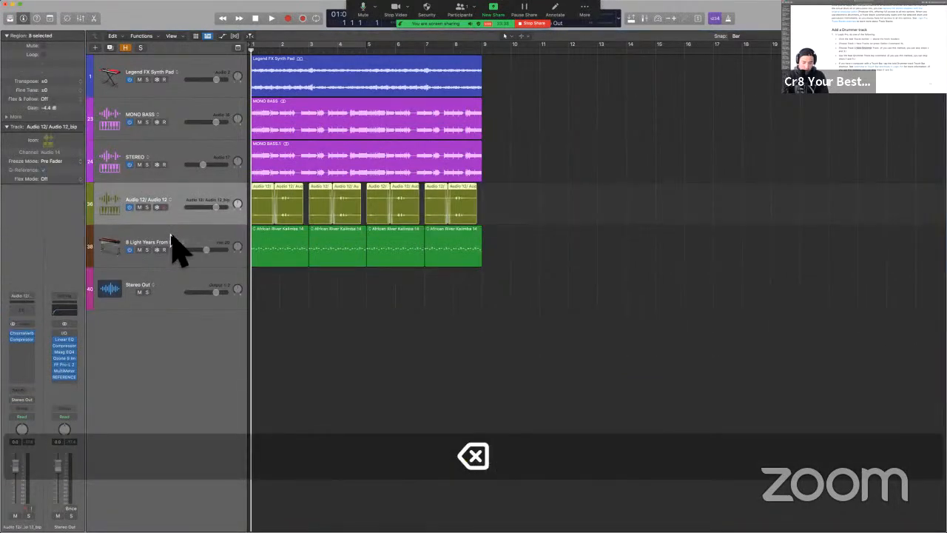
- Create a new Drummer track with the Hip Hop genre
key("alt+super+n")
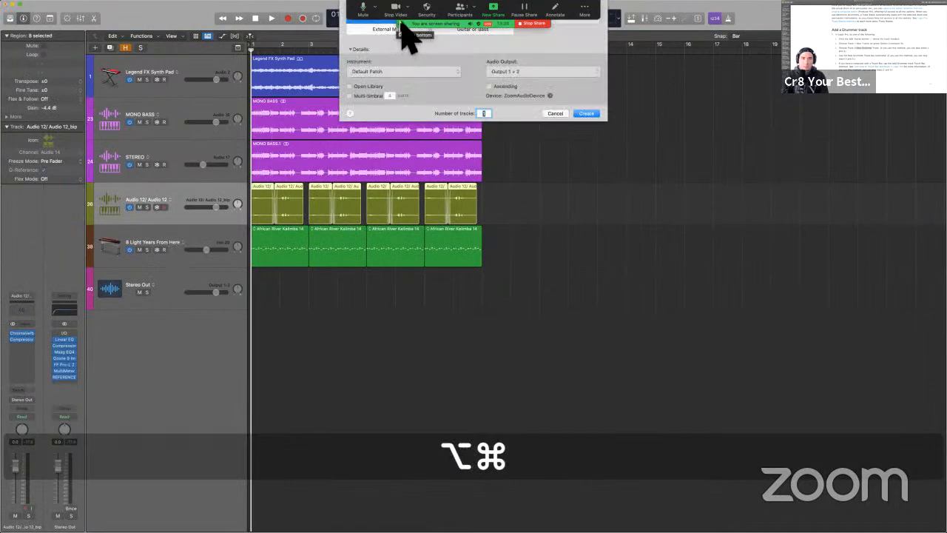
left_click(556, 18)
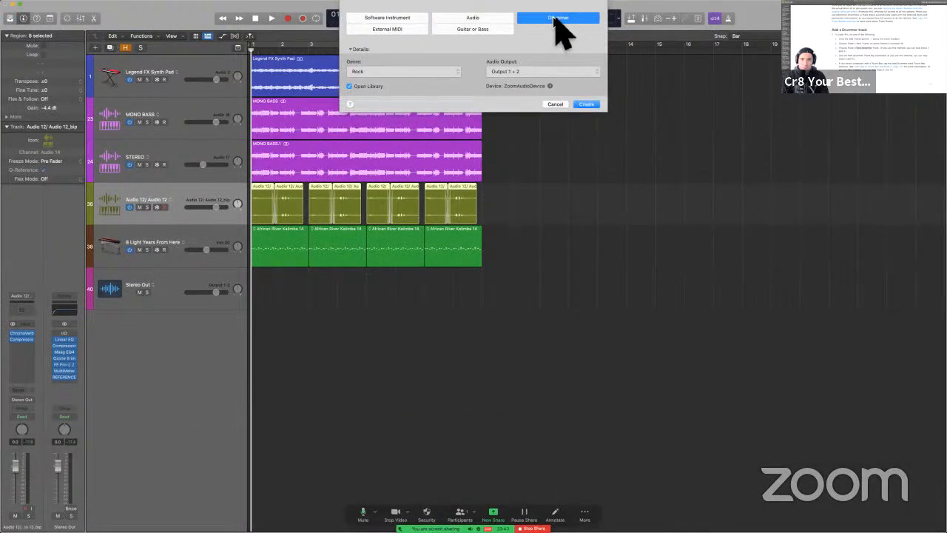
left_click(419, 72)
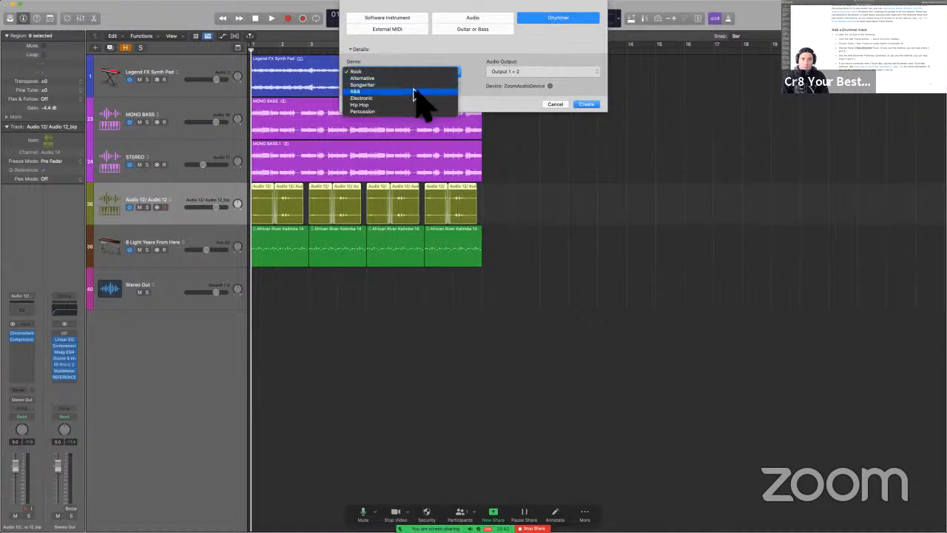
left_click(412, 105)
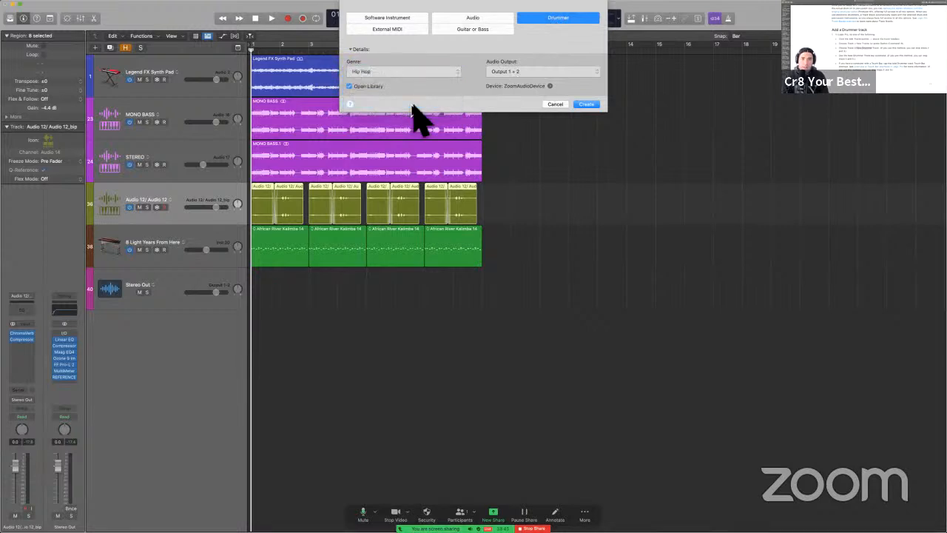
key("Return")
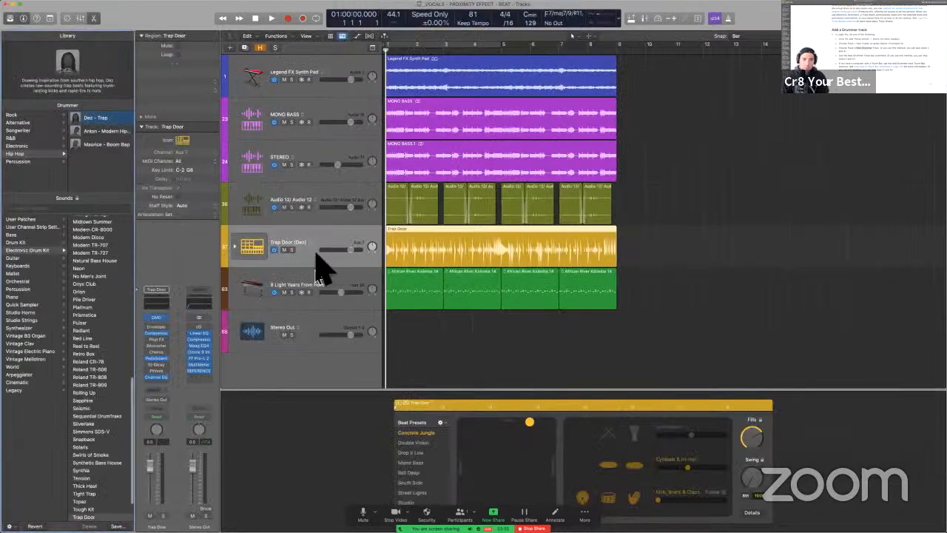
- Move the 8 Light Years From Here track above the Trap Door drummer track, select Trap Door, and hide the Library
left_click(310, 285)
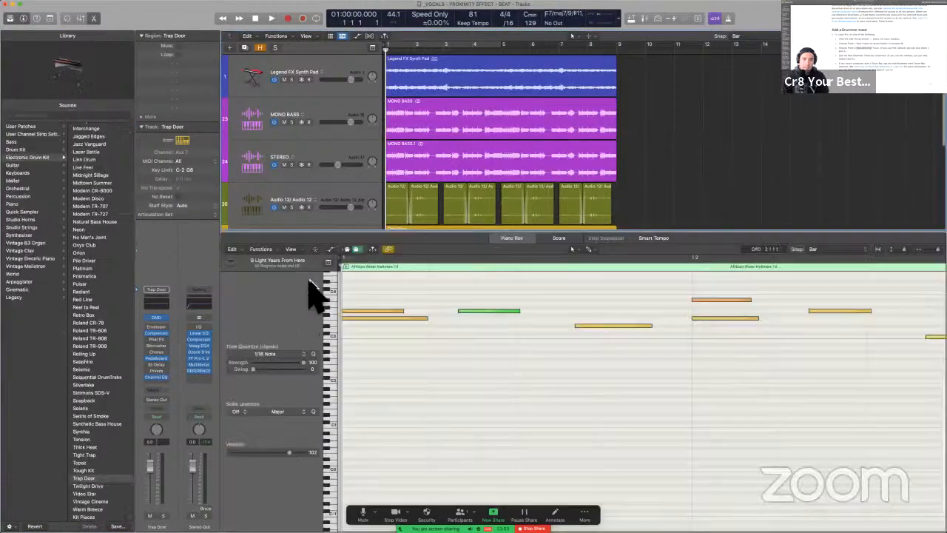
key("p")
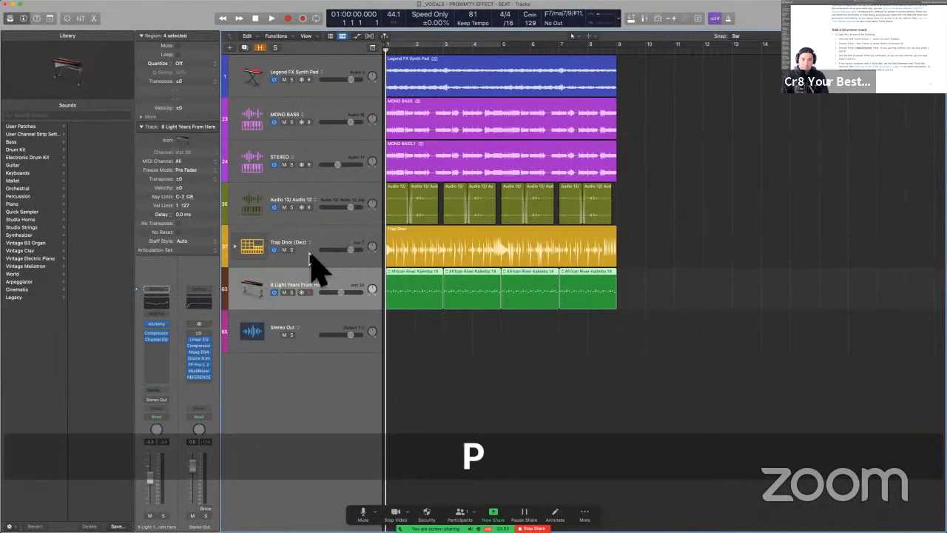
left_click_drag(310, 274, 322, 245)
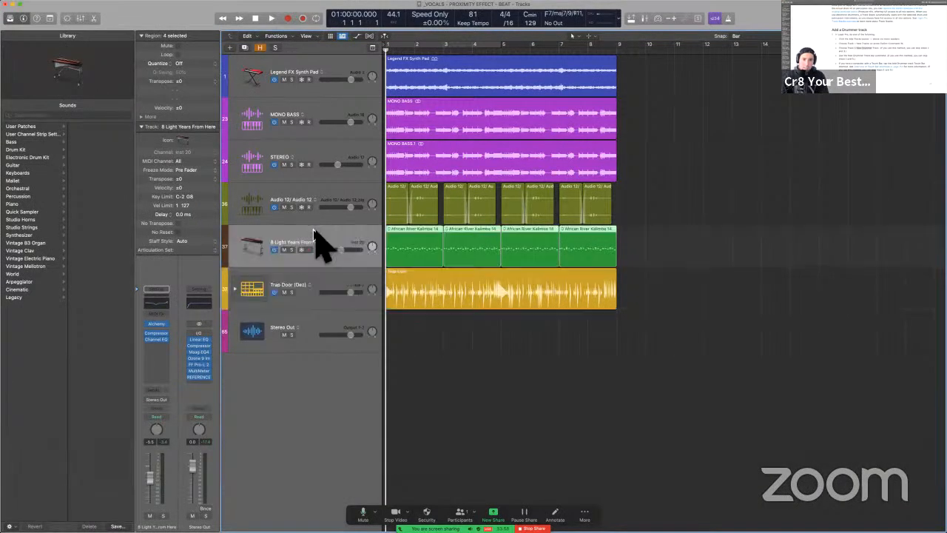
key("Return")
left_click(317, 284)
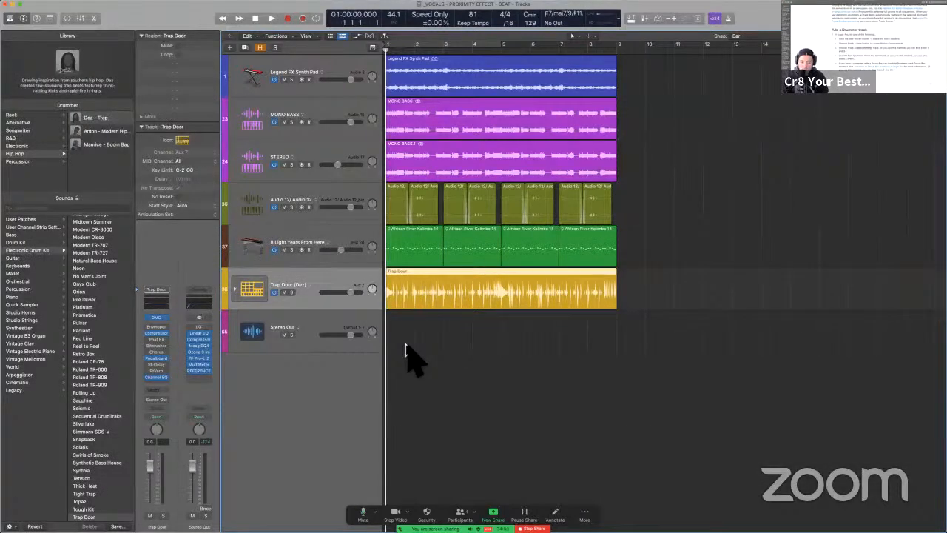
left_click_drag(623, 345, 414, 296)
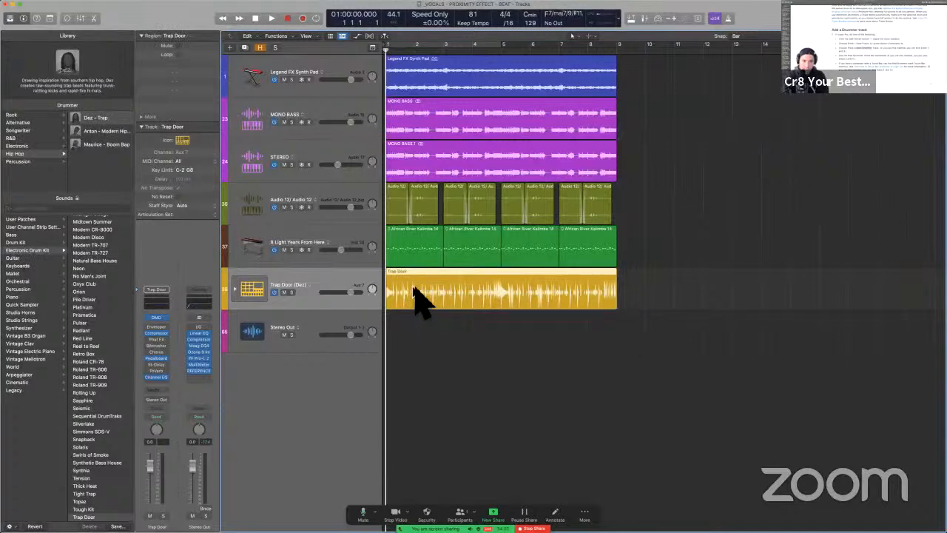
key("y")
left_click(385, 353)
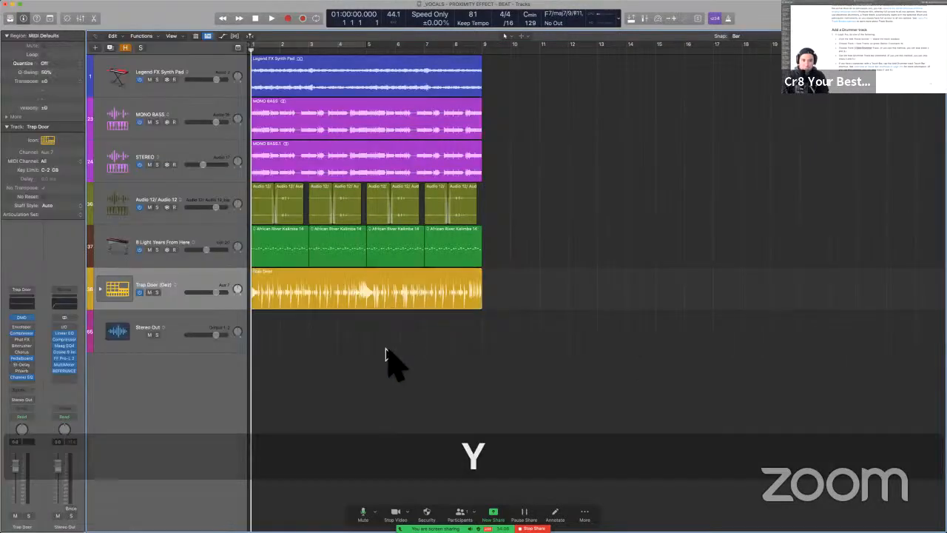
- Play the project from the start with the Trap Door track, and briefly inspect its Drum Machine Designer pads
key("Return")
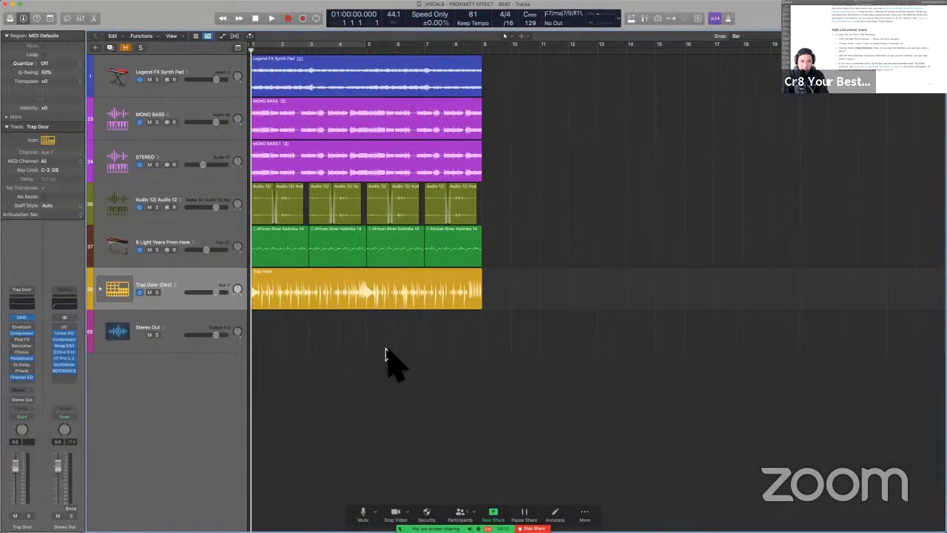
key("space")
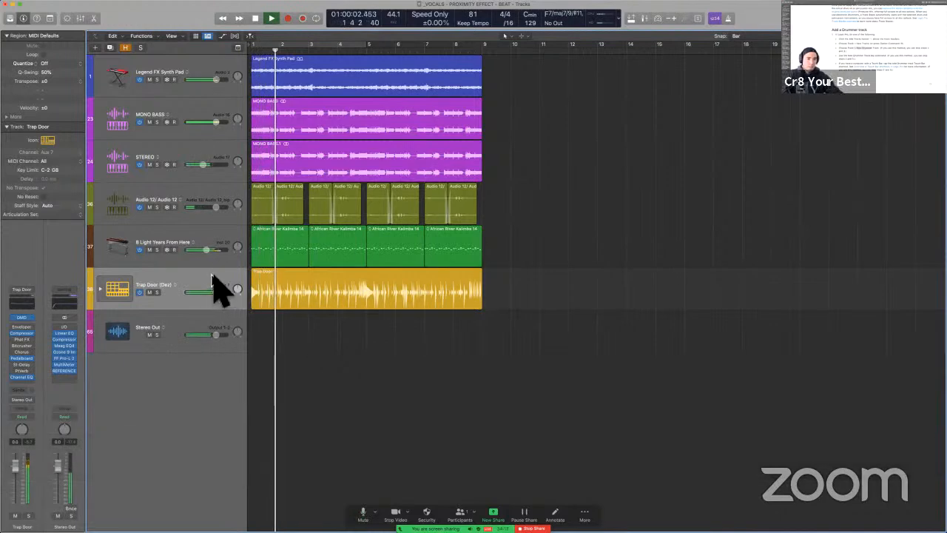
key("space")
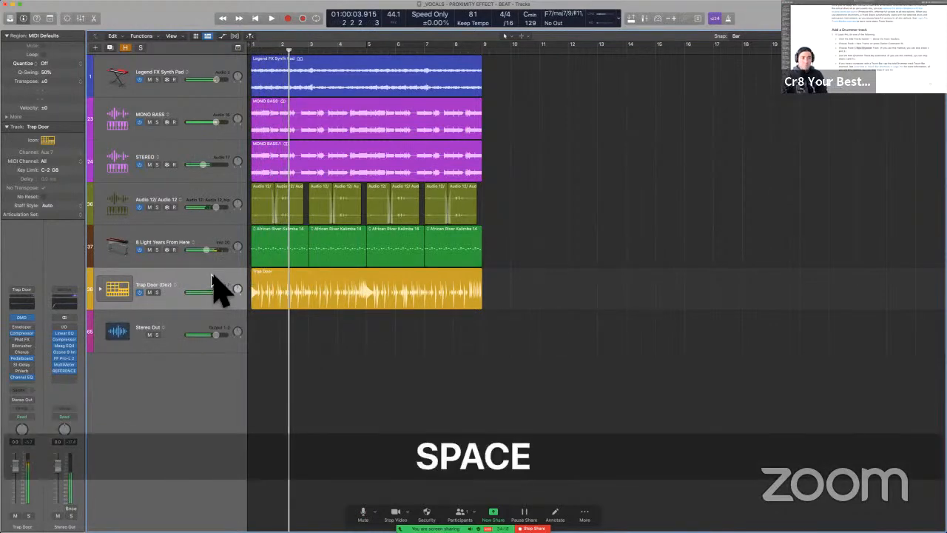
left_click(22, 317)
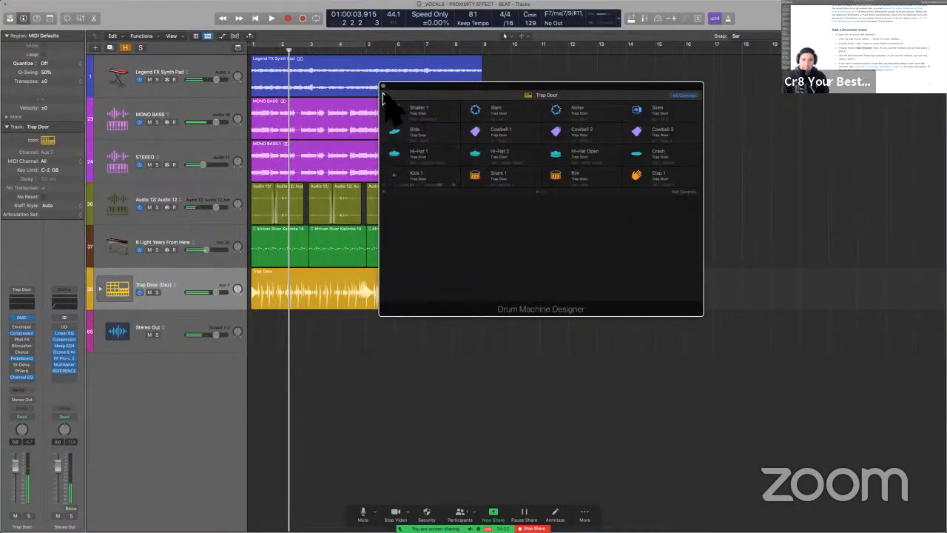
left_click(384, 88)
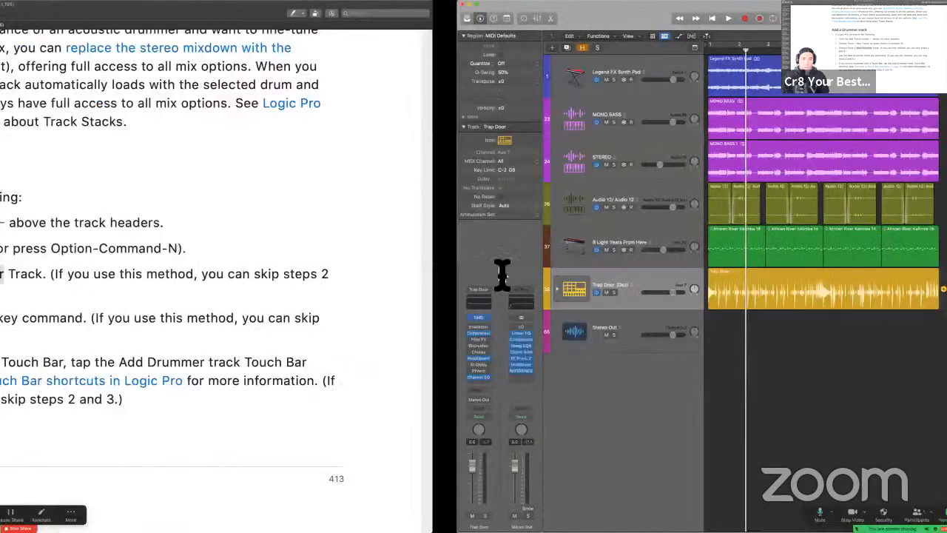
- Read the guide's steps on creating a Drummer track without and with arrangement markers, checking them against the Logic Pro project
scroll(507, 371, "down", 3)
scroll(508, 371, "down", 7)
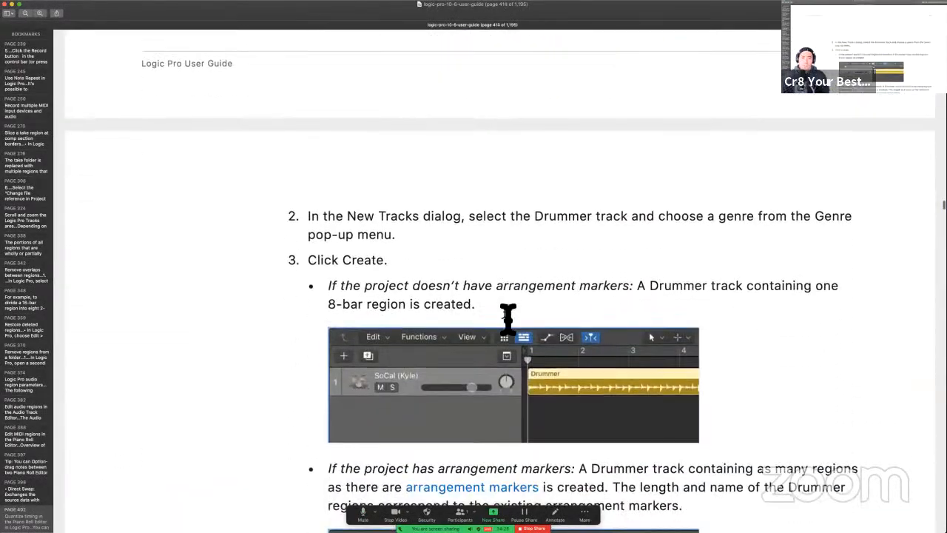
scroll(508, 319, "down", 2)
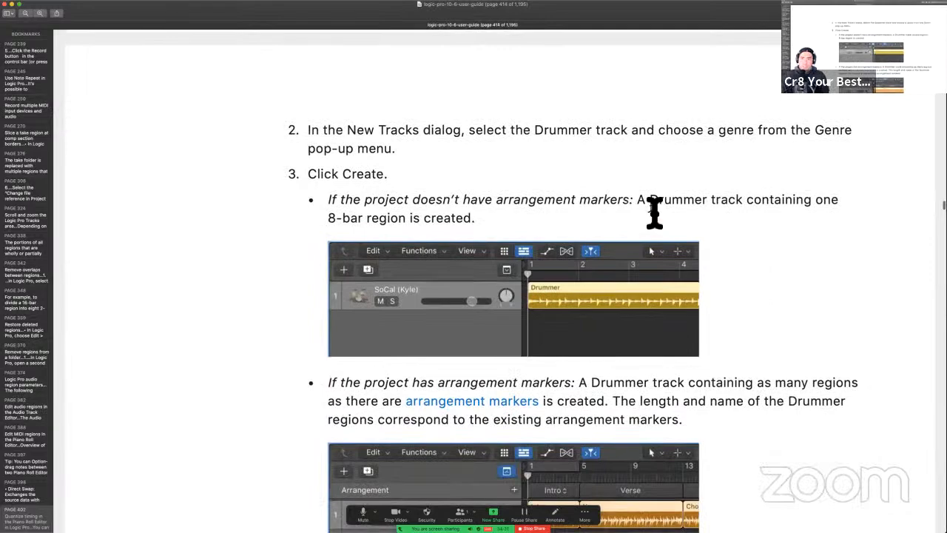
key("ctrl+Right")
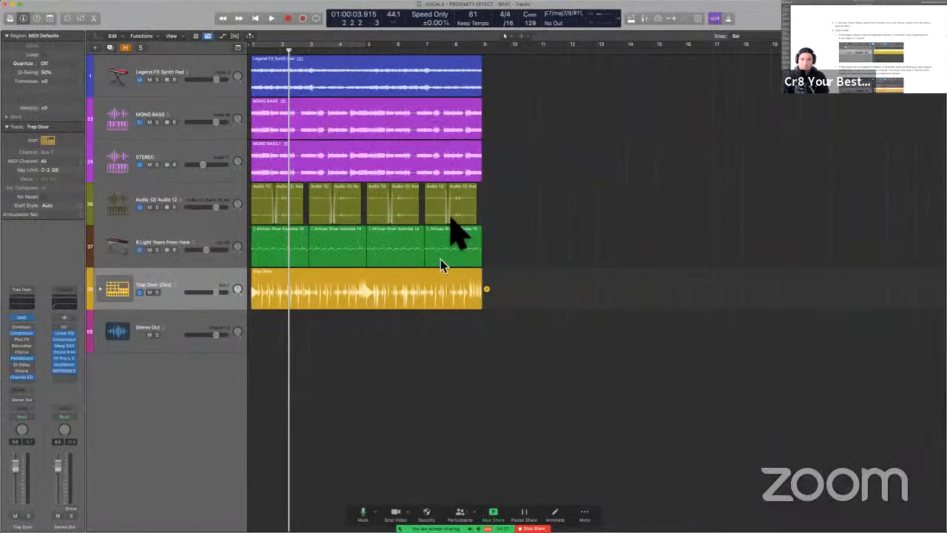
key("ctrl+Left")
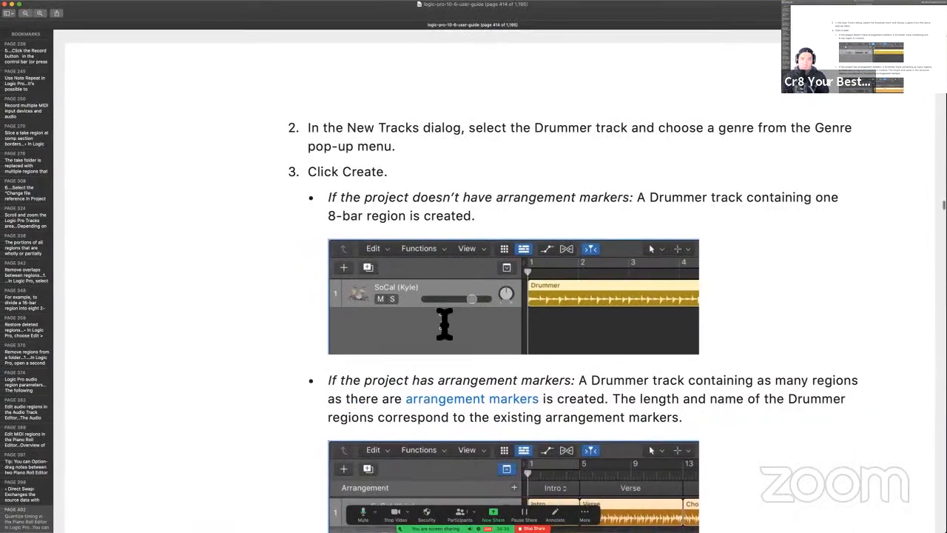
scroll(444, 323, "down", 5)
- Switch to the Logic Pro project and show the global tracks, including the Arrangement track
key("ctrl+Right")
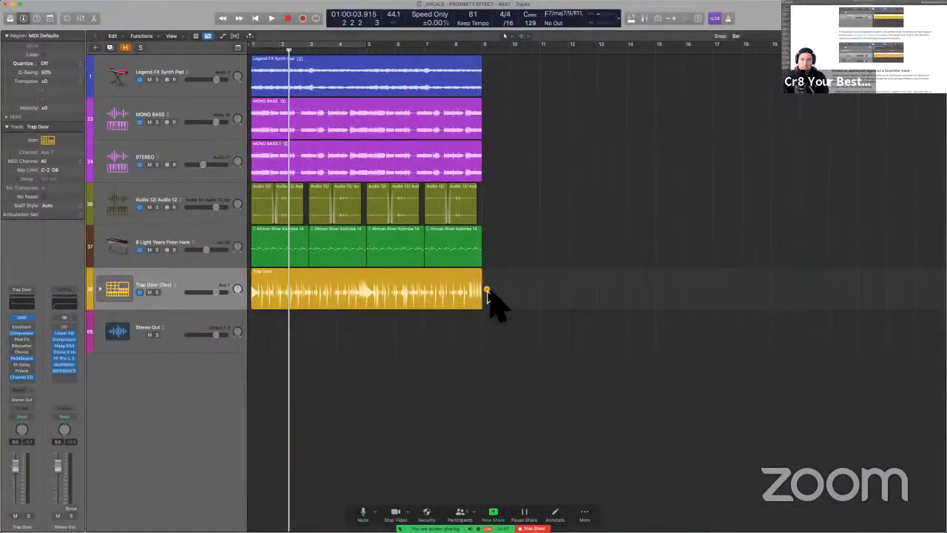
key("ctrl+alt+super+m")
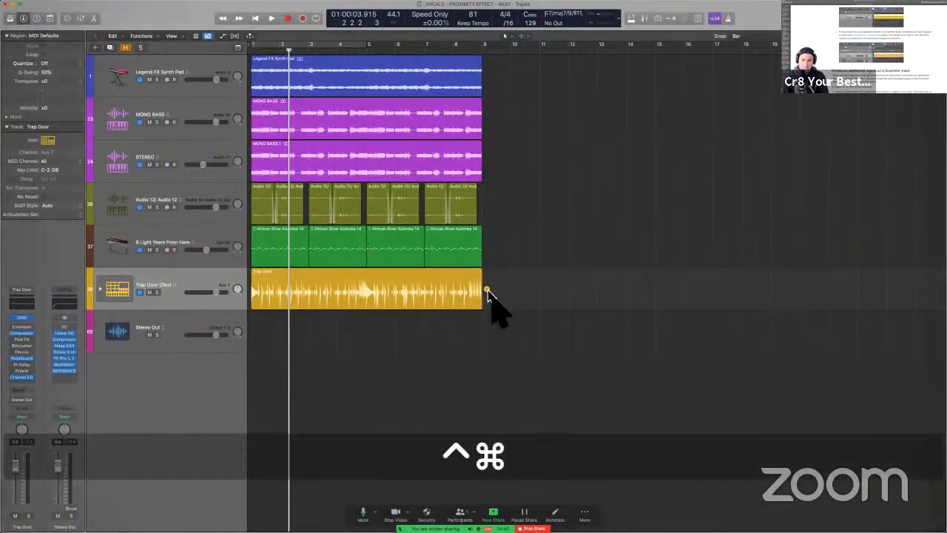
key("ctrl+alt+super+m")
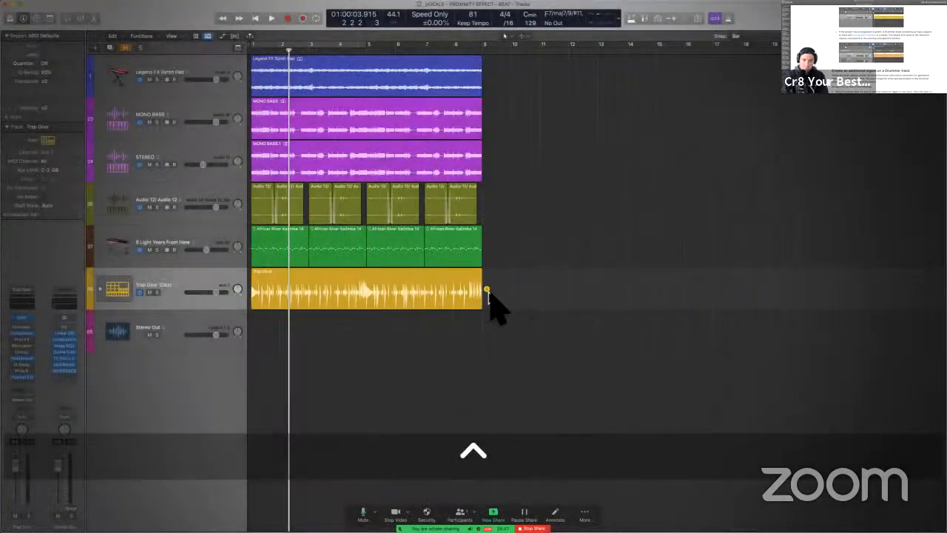
key("t")
key("t")
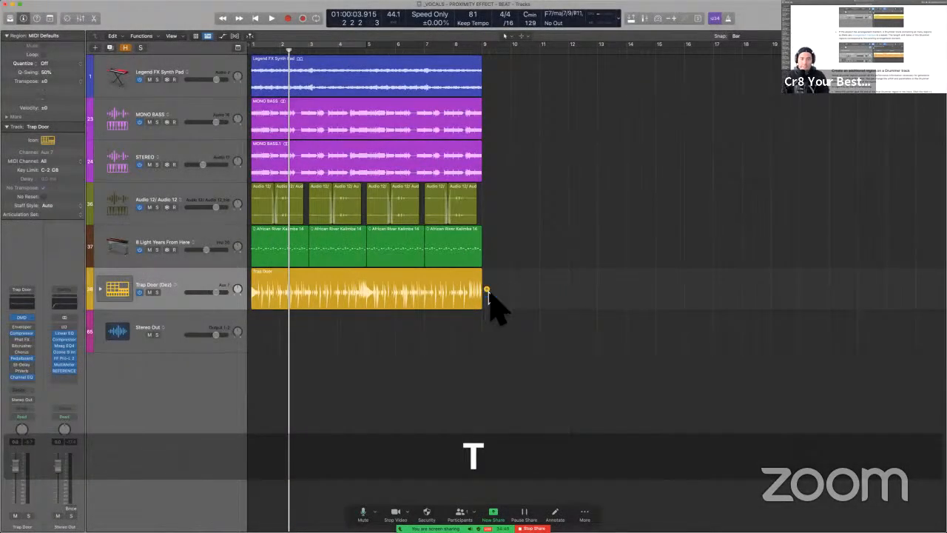
key("g")
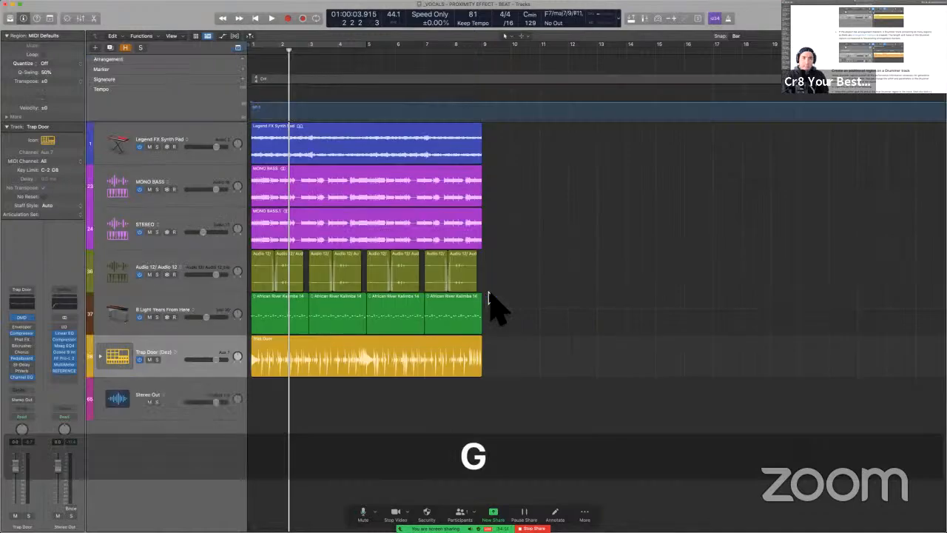
- Switch to the user guide and highlight the passage on creating a Drummer track in a project that has arrangement markers
key("ctrl+Left")
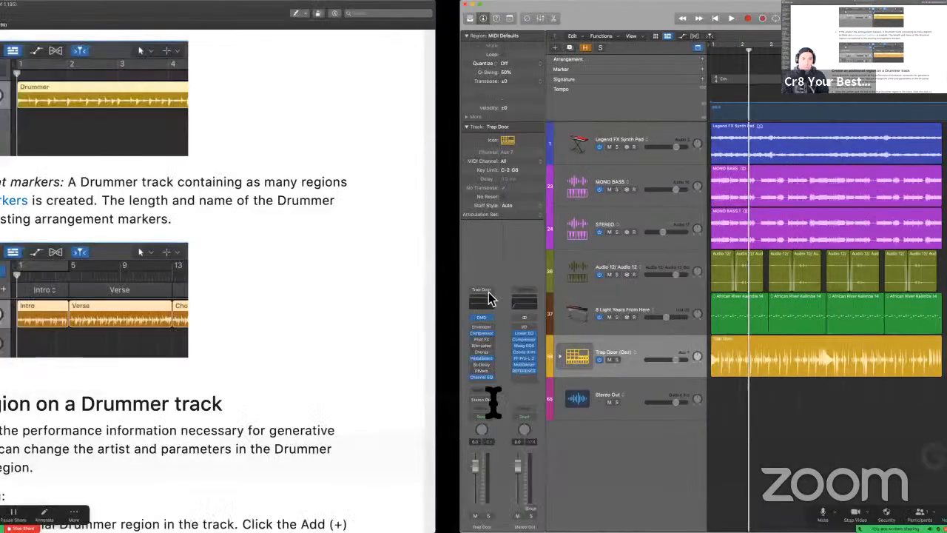
scroll(494, 393, "down", 1)
scroll(495, 370, "down", 2)
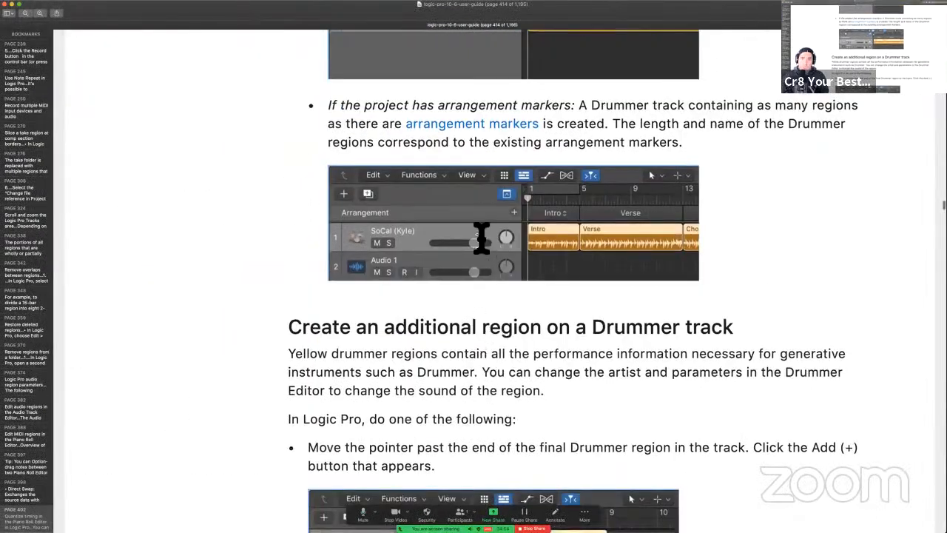
scroll(450, 176, "up", 4)
left_click_drag(412, 231, 638, 255)
left_click_drag(578, 231, 684, 269)
left_click(807, 13)
- Switch back to the Logic Pro project and delete the Trap Door drummer track along with its region
key("ctrl+Right")
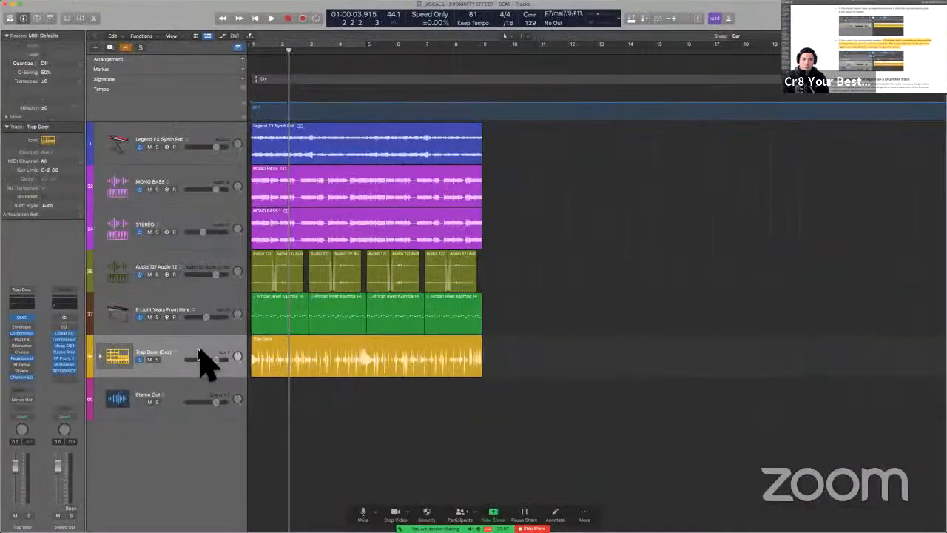
left_click(198, 355)
key("BackSpace")
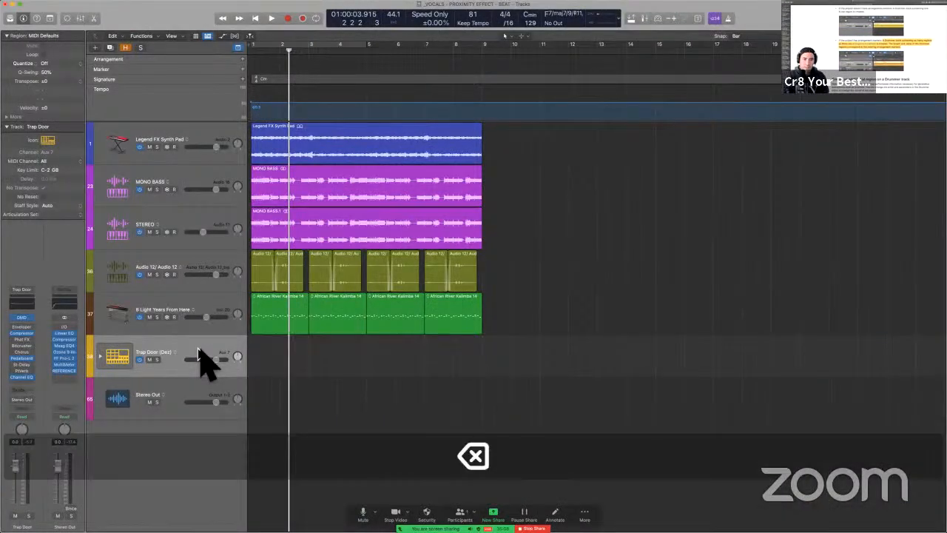
key("BackSpace")
key("F16")
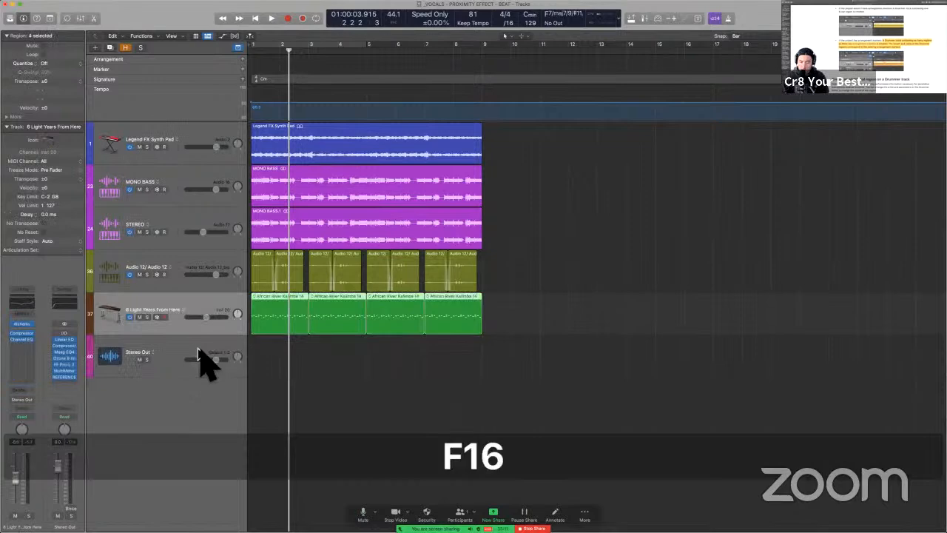
- Add three arrangement markers: Intro over bars 1 to 3, Verse over bars 3 to 5, and Chorus over bars 5 to 9
left_click(245, 59)
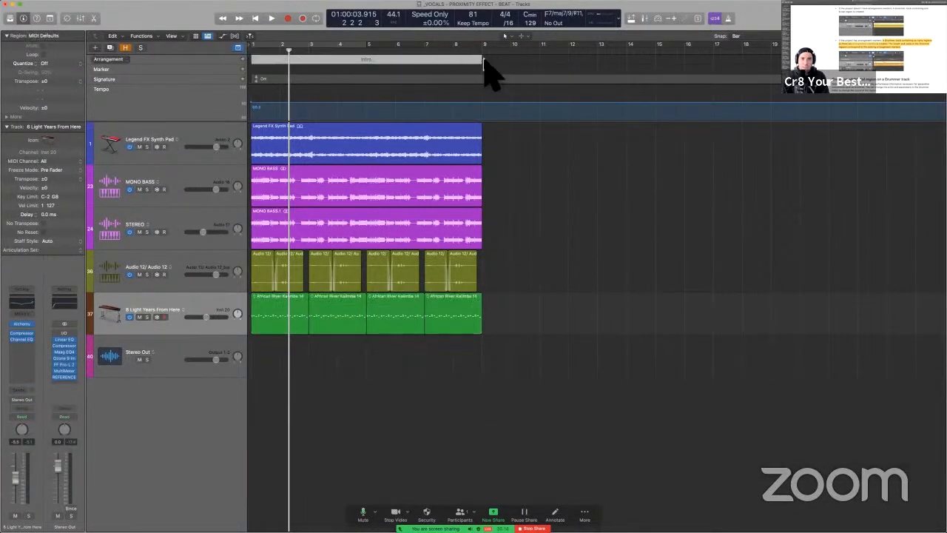
mouse_move(478, 59)
left_mouse_down()
mouse_move(321, 64)
mouse_move(360, 79)
mouse_move(316, 74)
left_mouse_up()
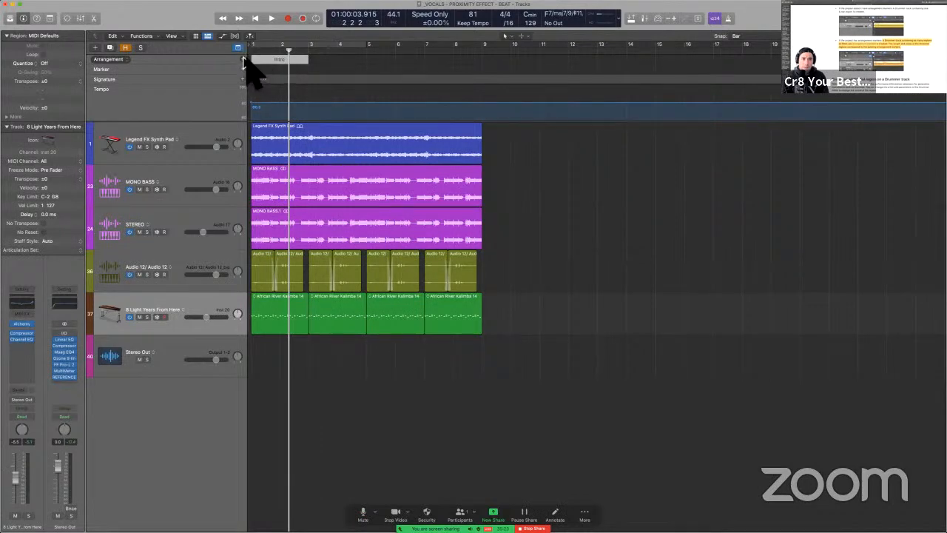
left_click(244, 60)
left_click_drag(552, 71, 380, 72)
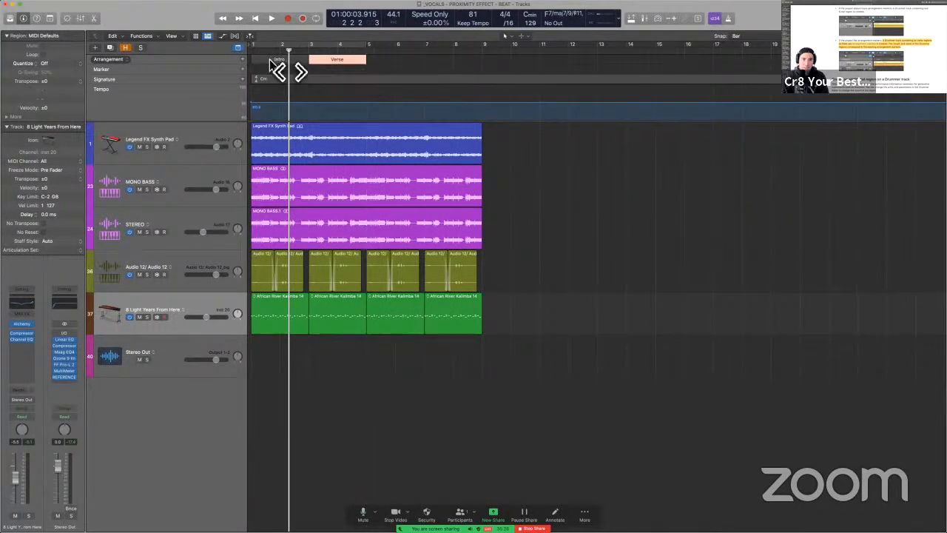
left_click(244, 60)
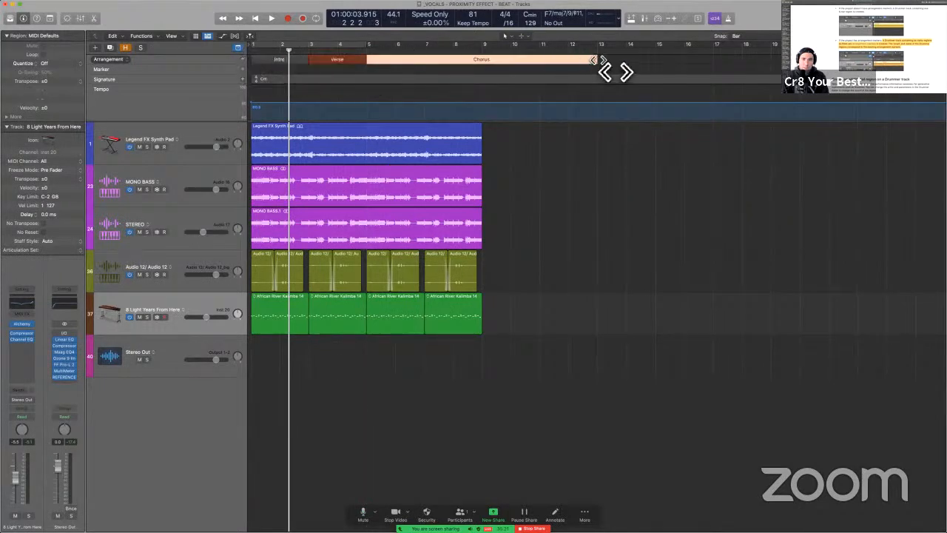
mouse_move(601, 61)
left_mouse_down()
mouse_move(462, 63)
mouse_move(481, 68)
left_mouse_up()
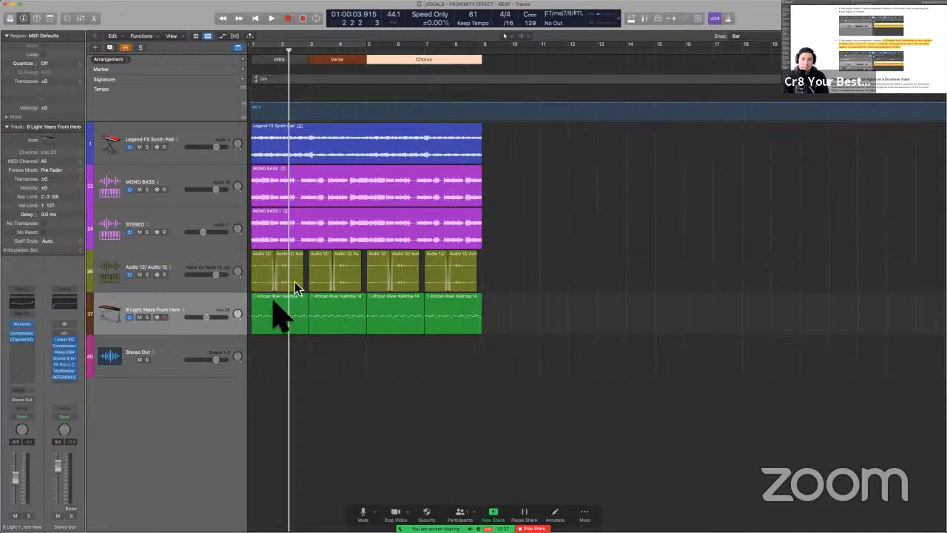
- Create a Hip Hop Drummer track below 8 Light Years From Here and hide the Drummer Editor
key("alt+super+n")
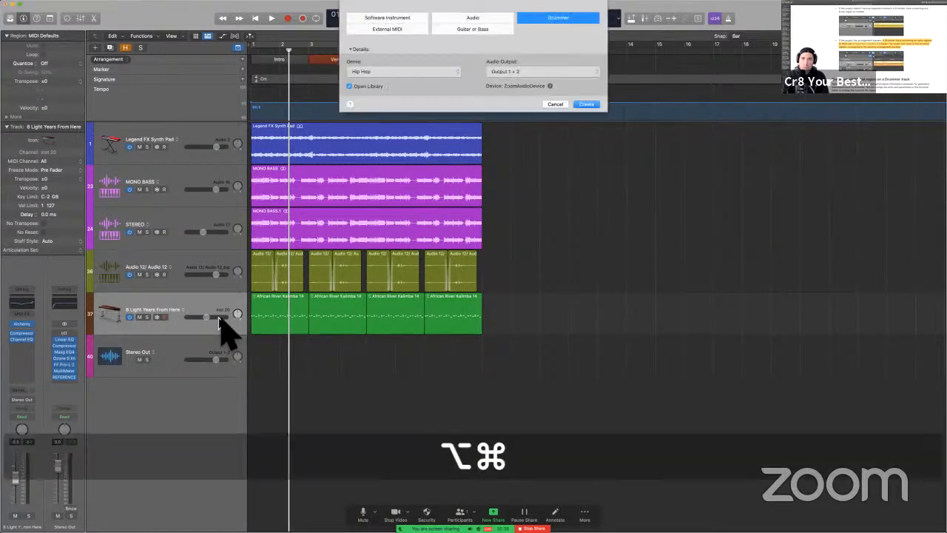
key("Return")
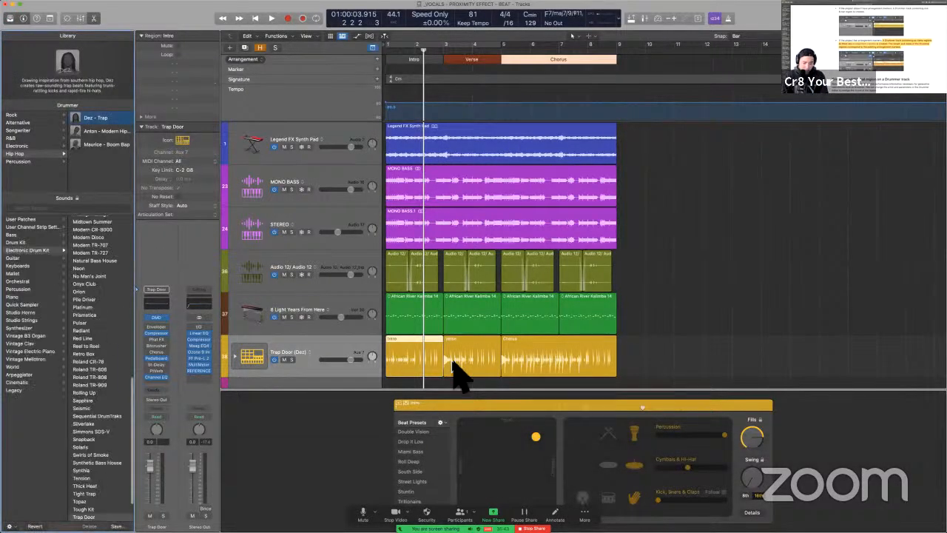
key("e")
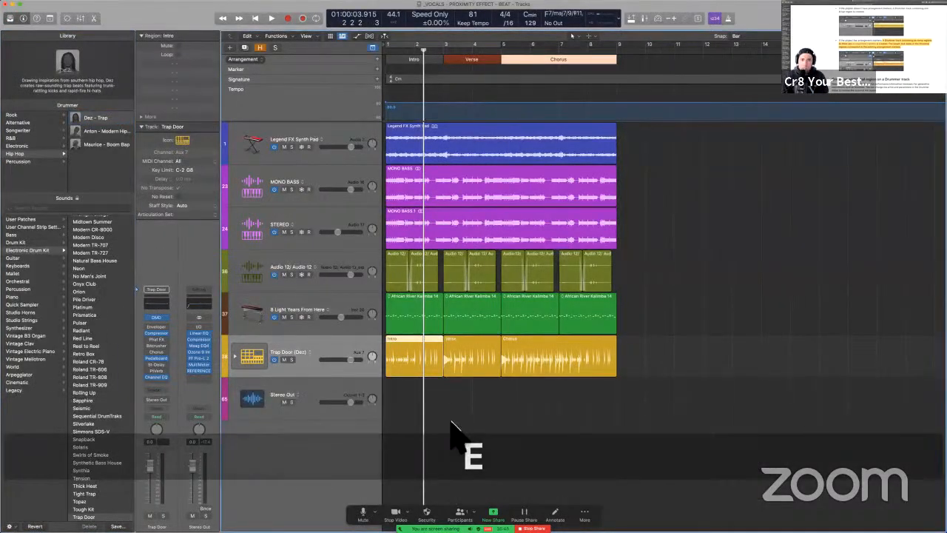
- Compare the new track's Intro, Verse and Chorus regions with the matching arrangement markers
left_click(413, 359)
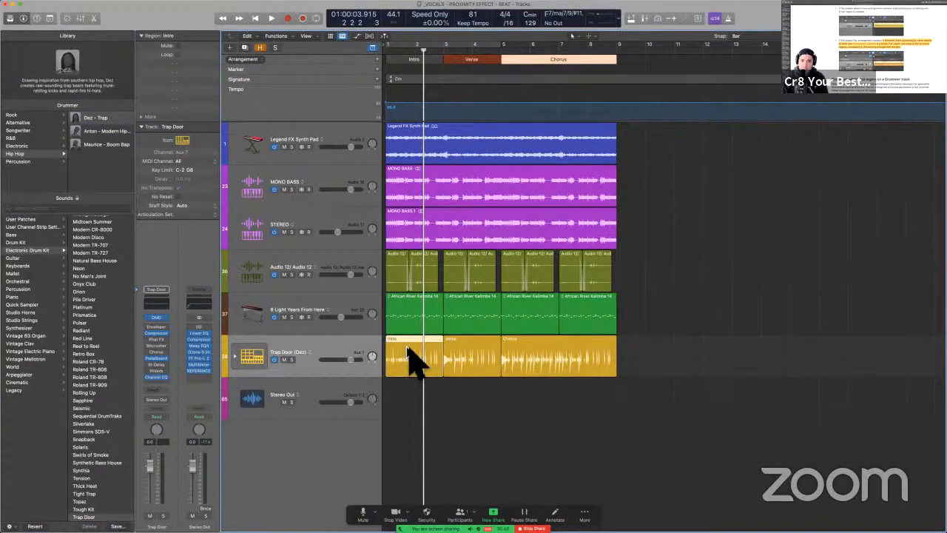
left_click(461, 59)
left_click(457, 378)
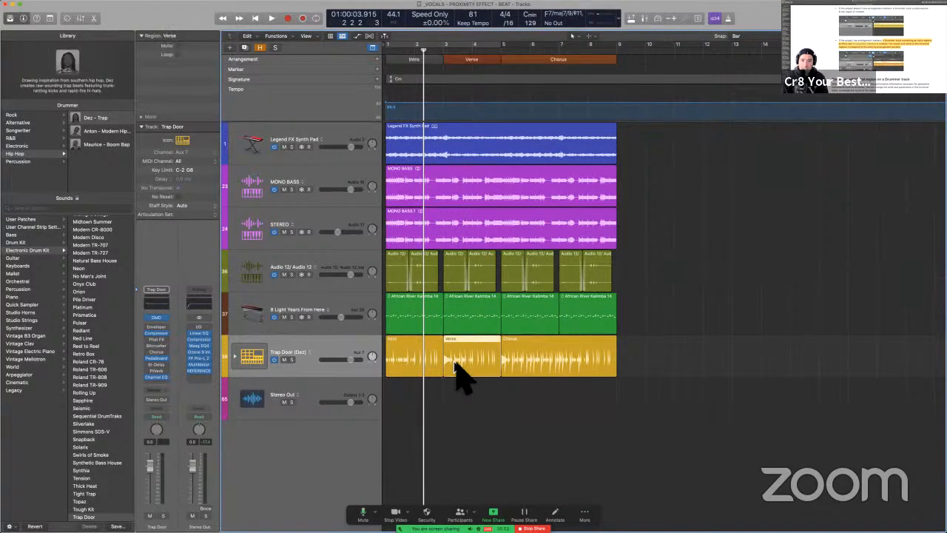
left_click(527, 60)
left_click(529, 345)
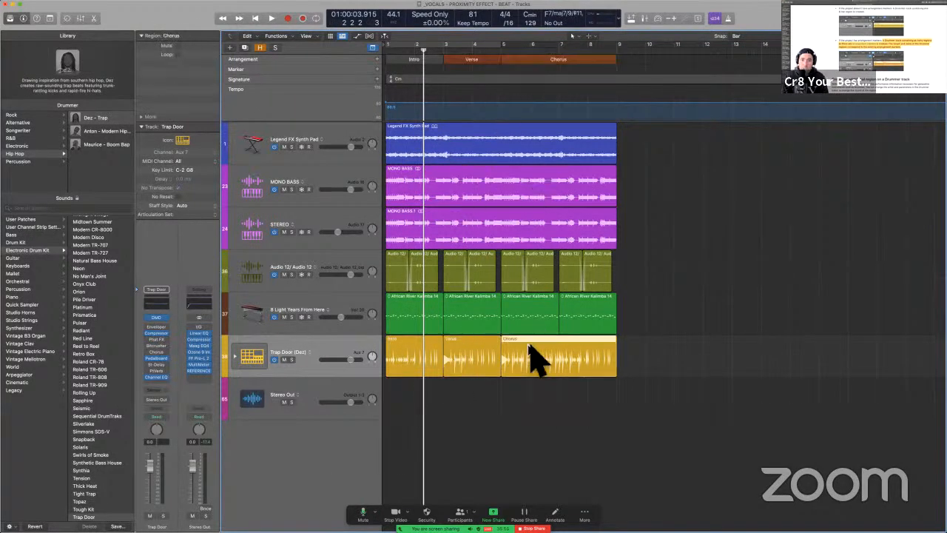
- Select the Intro region, return the playhead to the project start, and solo the Trap Door track
left_click(415, 364)
key("Return")
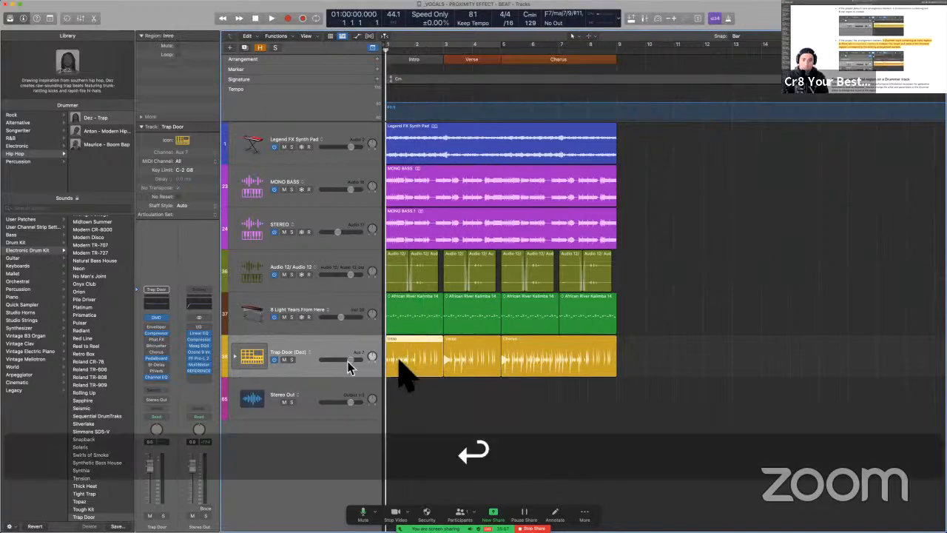
left_click(292, 360)
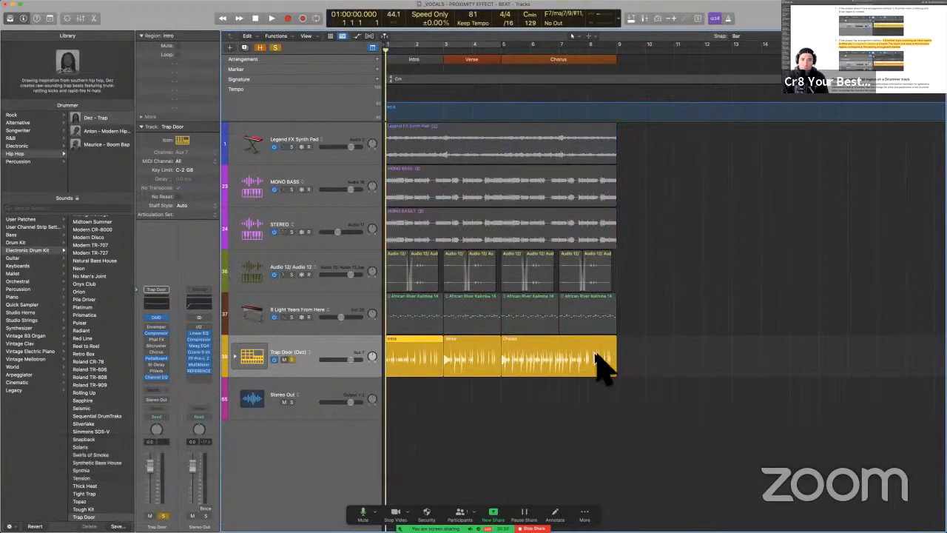
- Go through the Trap Door regions and open the Intro region in the Drummer Editor
left_click(470, 363)
left_click(539, 363)
left_click(415, 356)
double_click(415, 363)
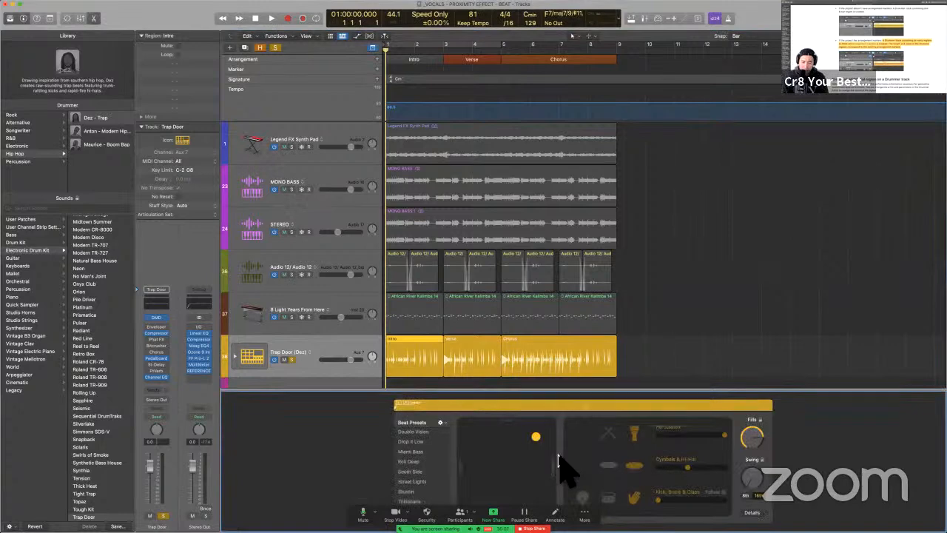
key("e")
key("e")
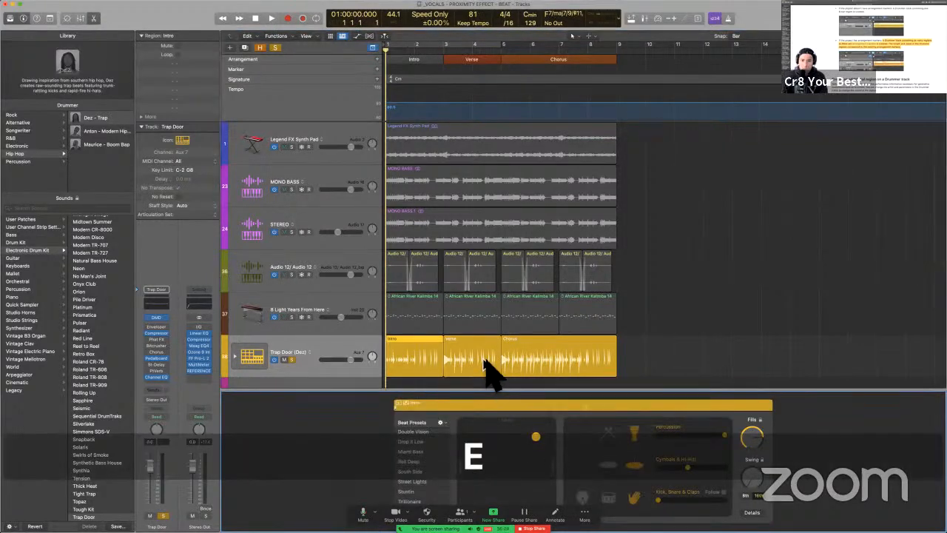
- Step between the Intro, Verse and Chorus regions to compare their settings in the Drummer Editor
left_click(490, 368)
key("e")
key("e")
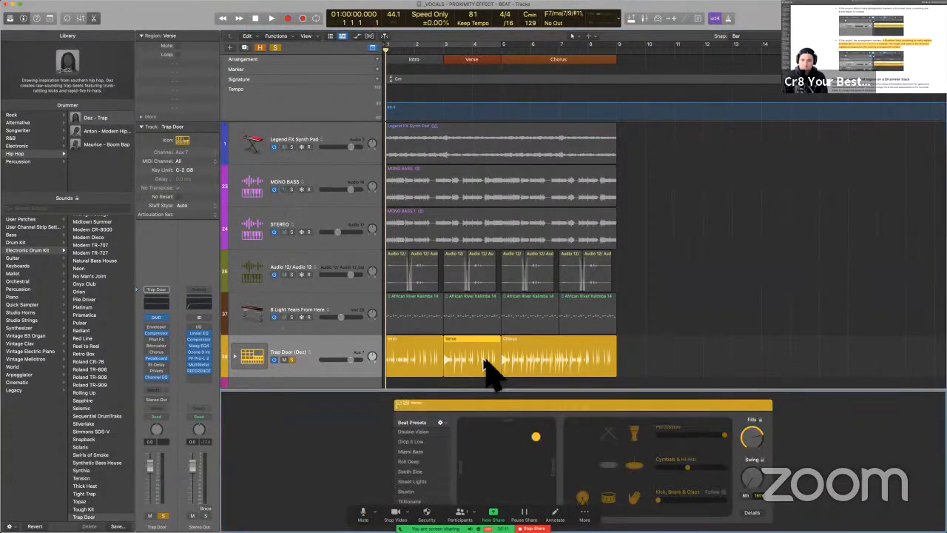
key("Right")
key("Left")
key("Right")
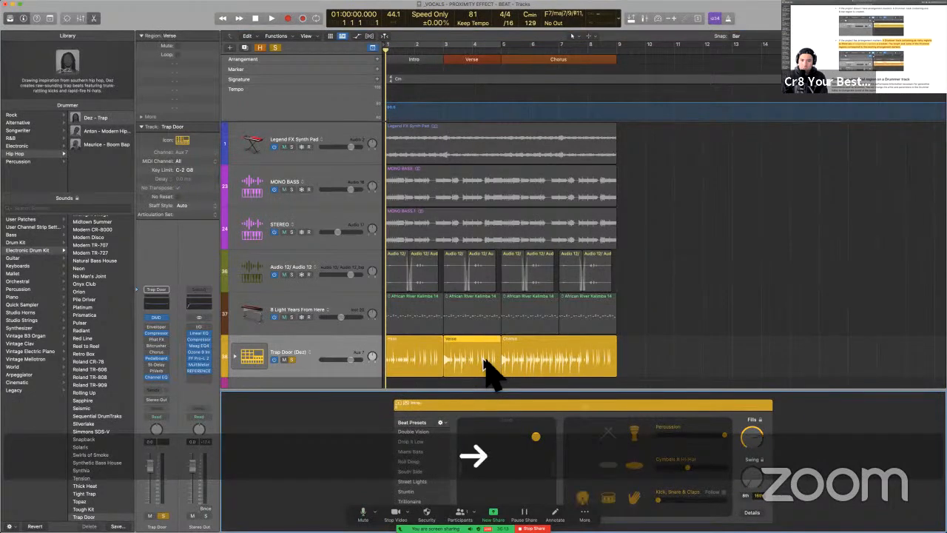
key("Left")
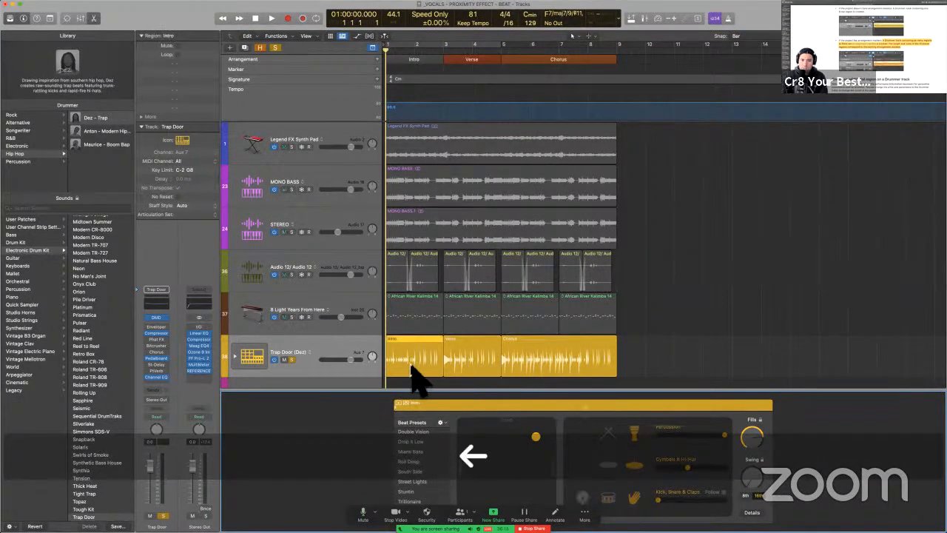
key("Right")
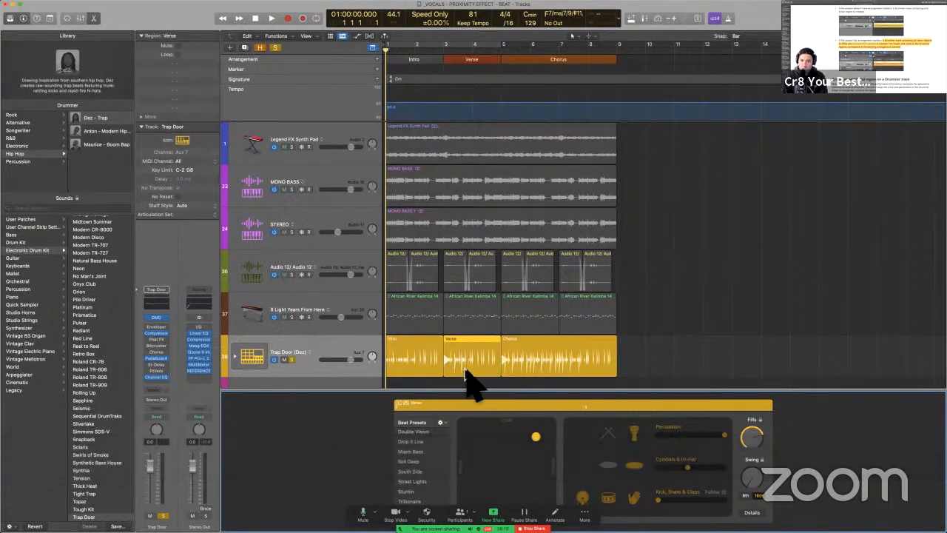
key("Left")
key("Right")
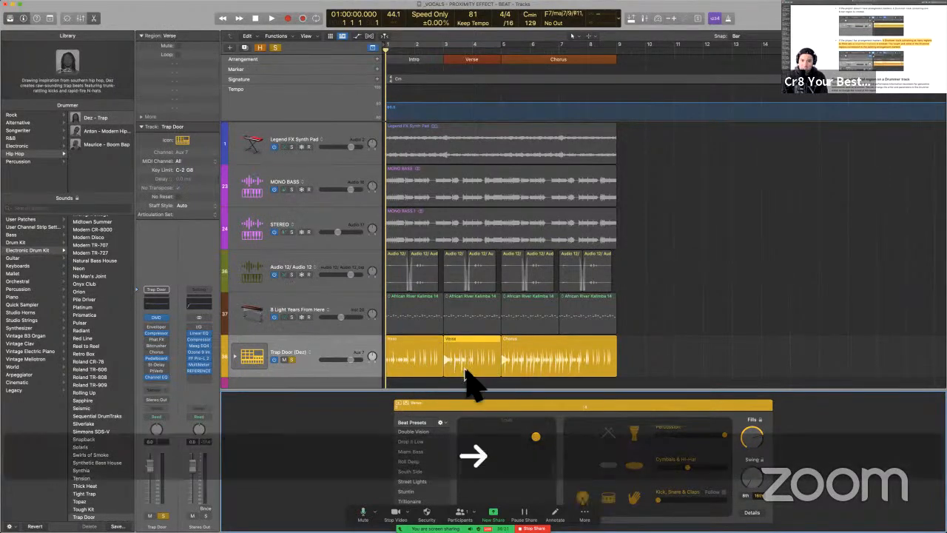
key("Left")
key("Right")
key("Right")
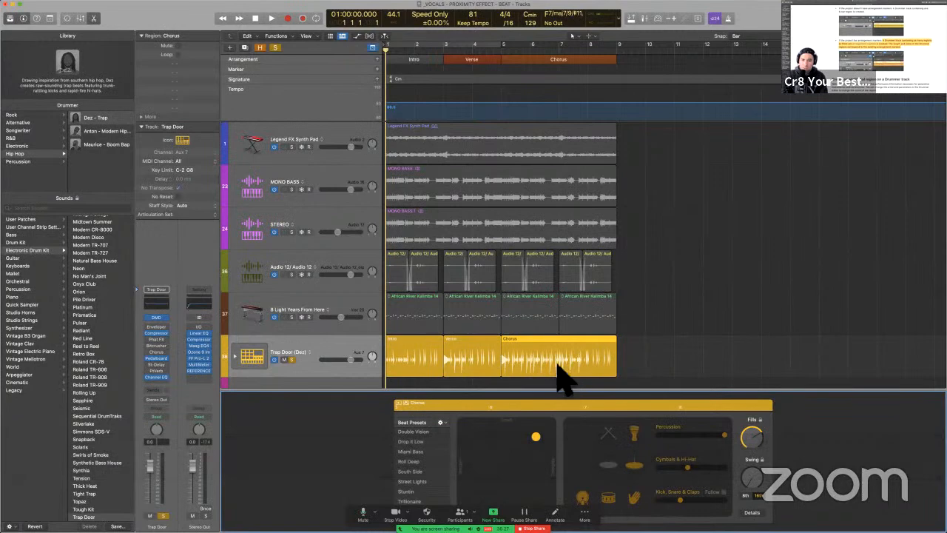
- Select all regions on the Trap Door track and play them from the project start
key("Return")
left_click(366, 345)
key("space")
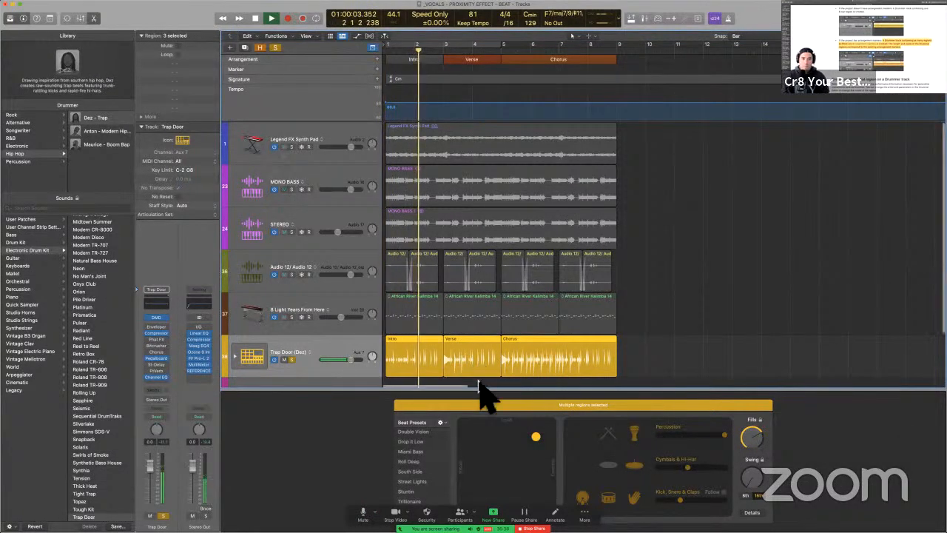
scroll(480, 381, "up", 5)
scroll(479, 381, "up", 2)
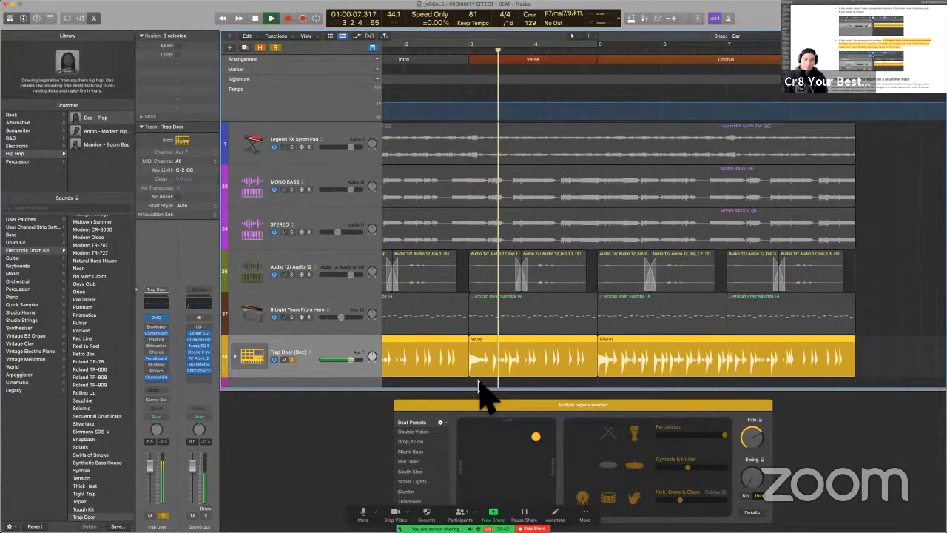
scroll(560, 381, "down", 7)
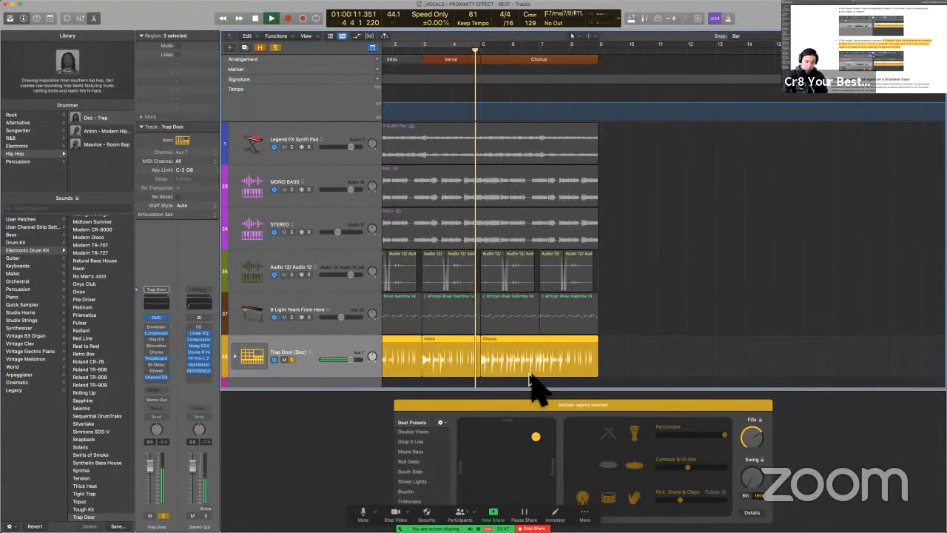
- Hide the inspector while keeping the Library shown, and stop playback in the Chorus
key("y")
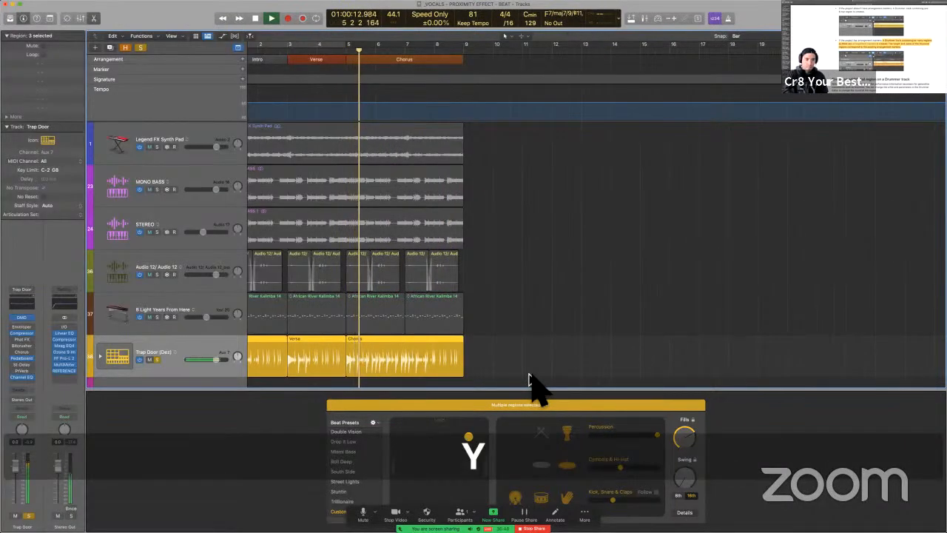
key("y")
key("i")
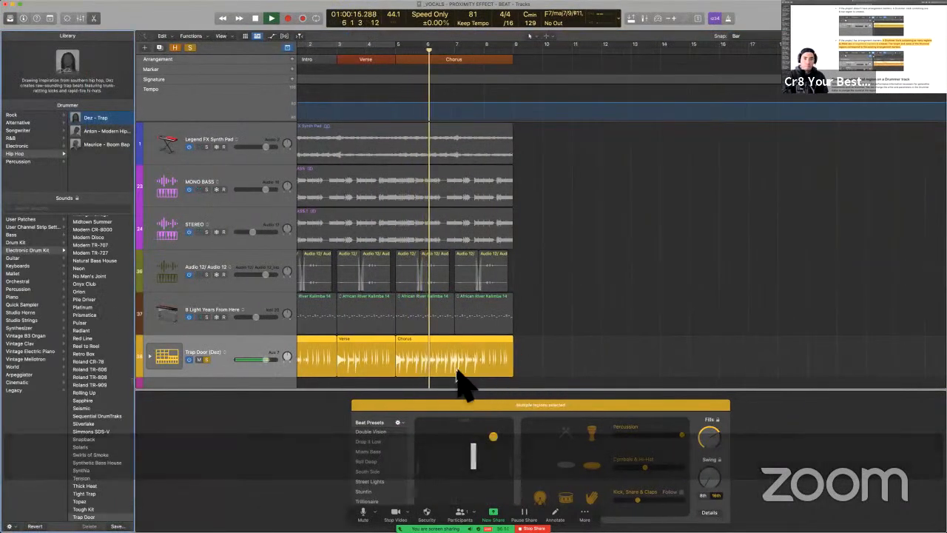
scroll(458, 381, "up", 7)
scroll(459, 381, "down", 5)
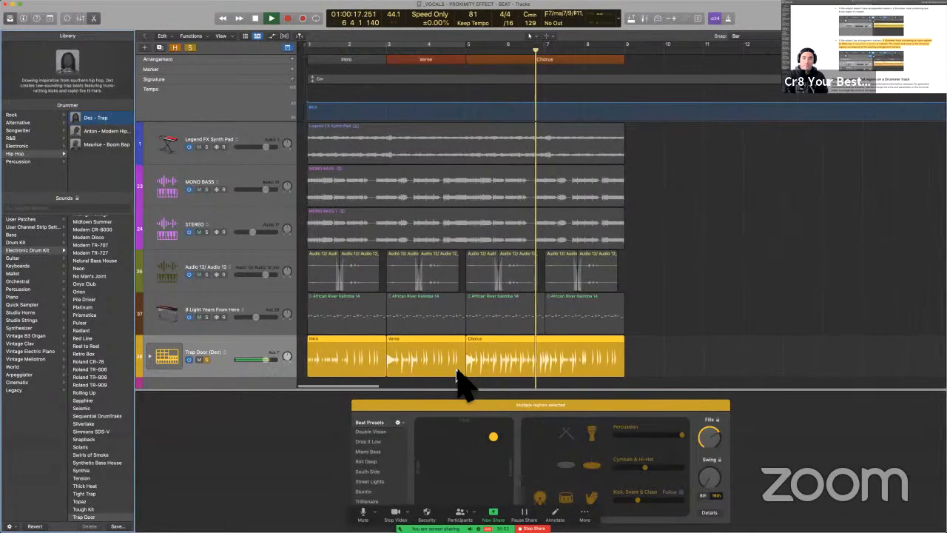
key("space")
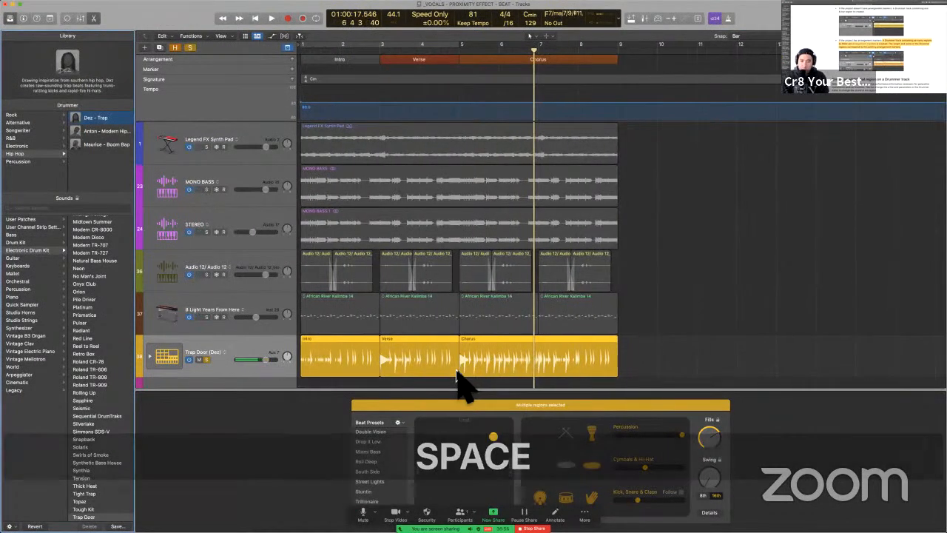
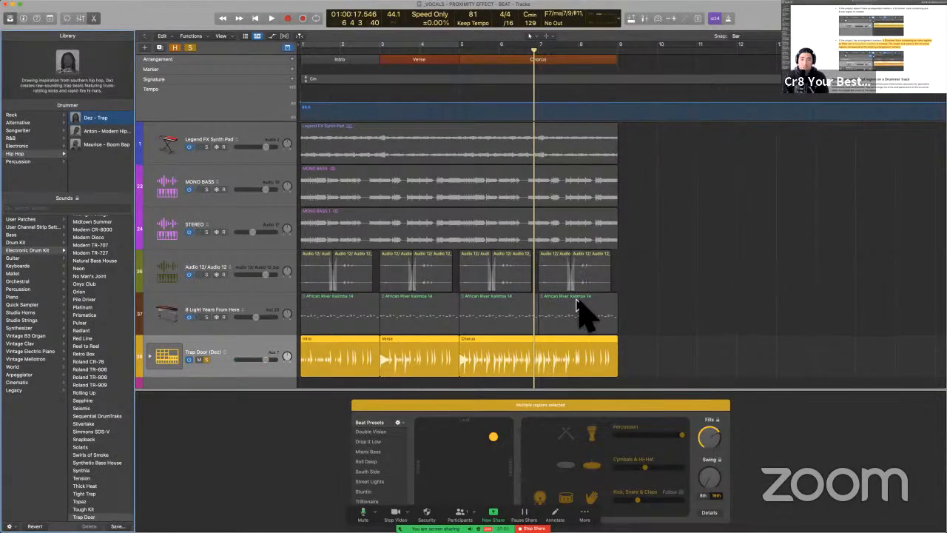
- Switch to the user guide PDF and read the section on creating an additional region on a Drummer track
key("ctrl+Left")
scroll(582, 450, "down", 5)
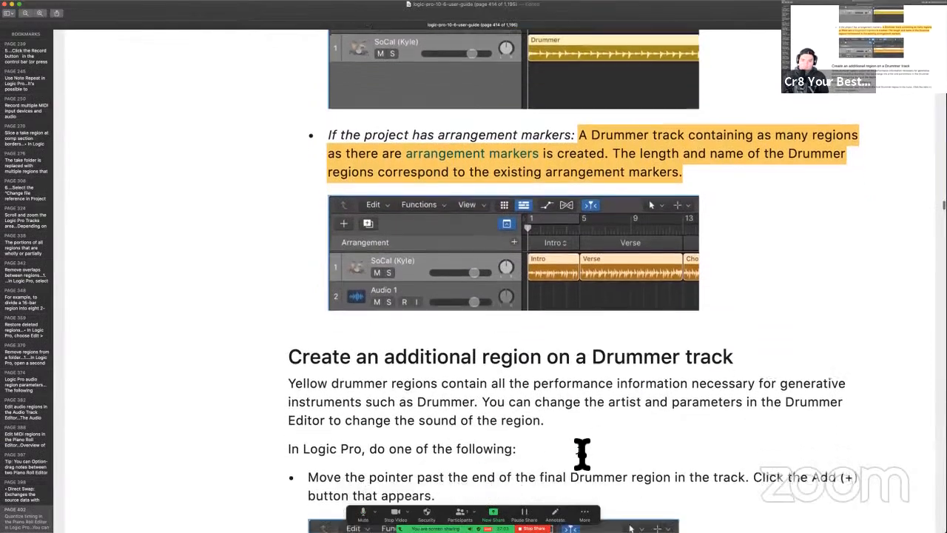
scroll(581, 454, "down", 5)
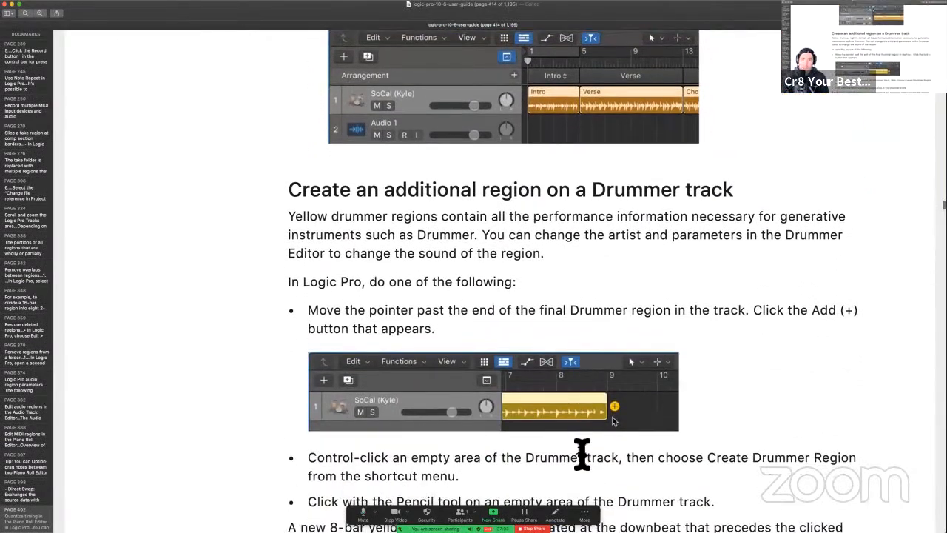
scroll(581, 453, "down", 2)
scroll(527, 185, "down", 2)
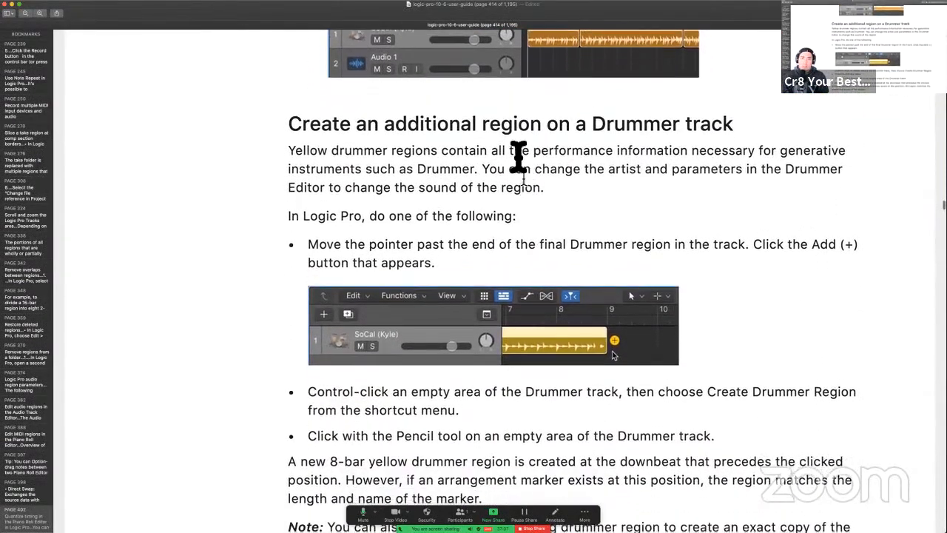
scroll(718, 261, "down", 3)
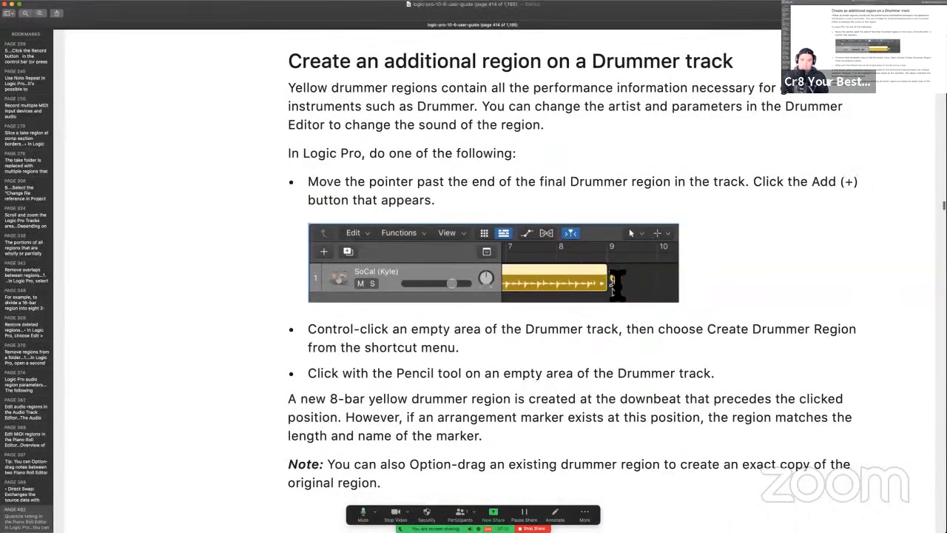
scroll(616, 285, "down", 2)
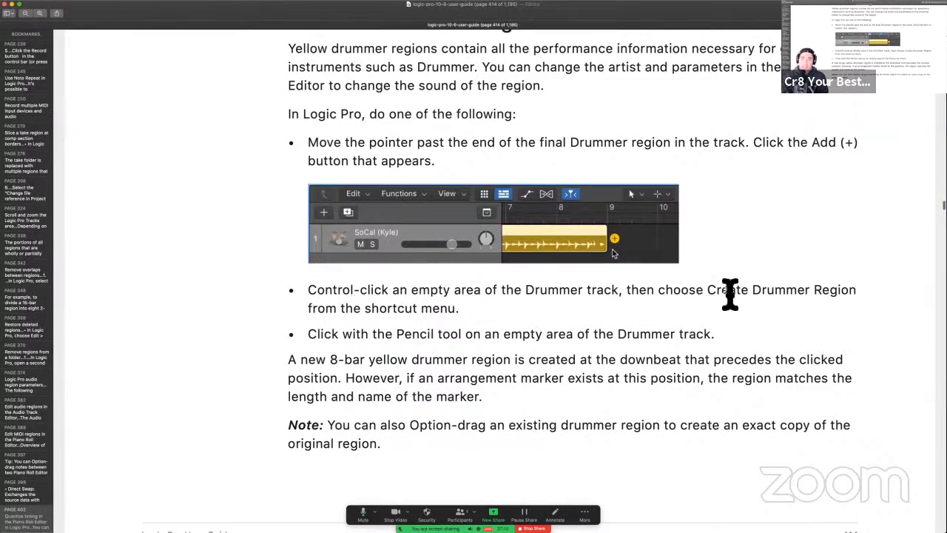
- Return to Logic Pro and try to populate the empty area after the Chorus region with Drummer regions
key("ctrl+Right")
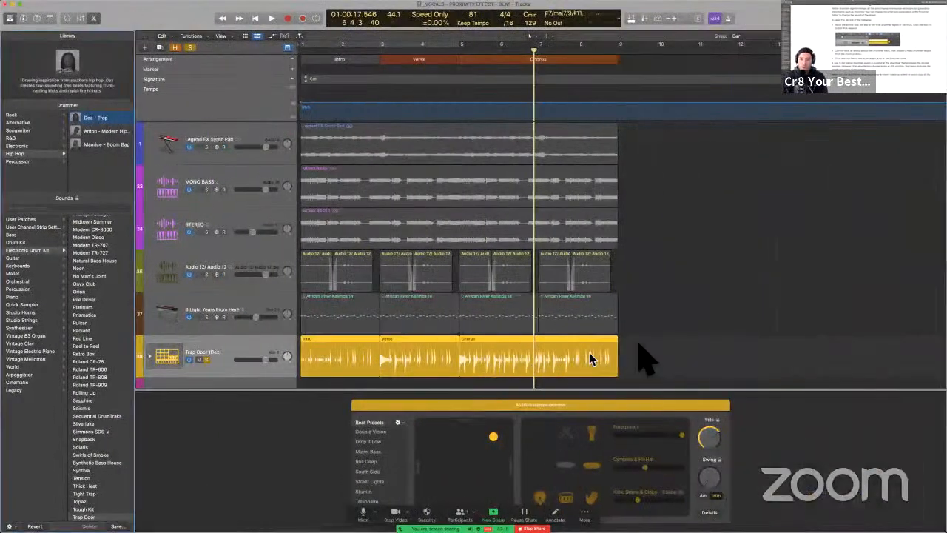
right_click(636, 345)
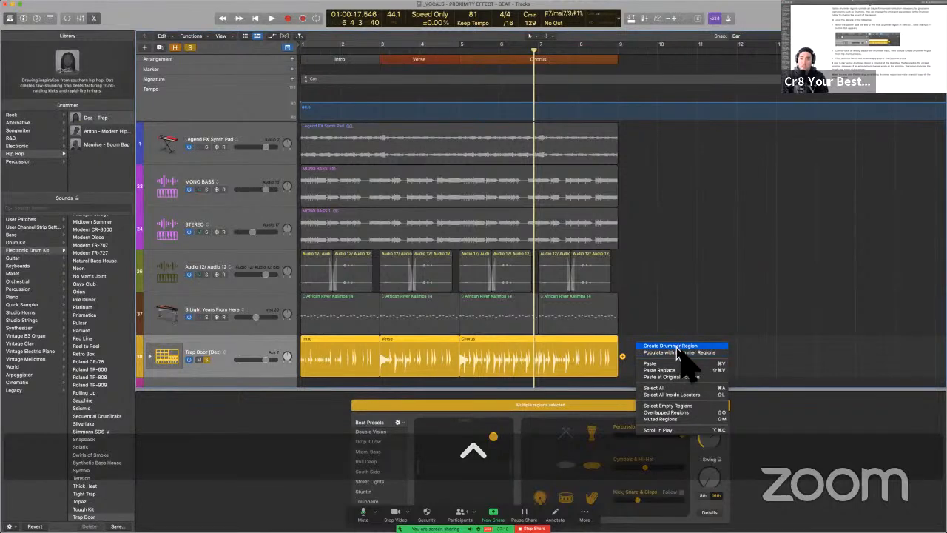
left_click(693, 319)
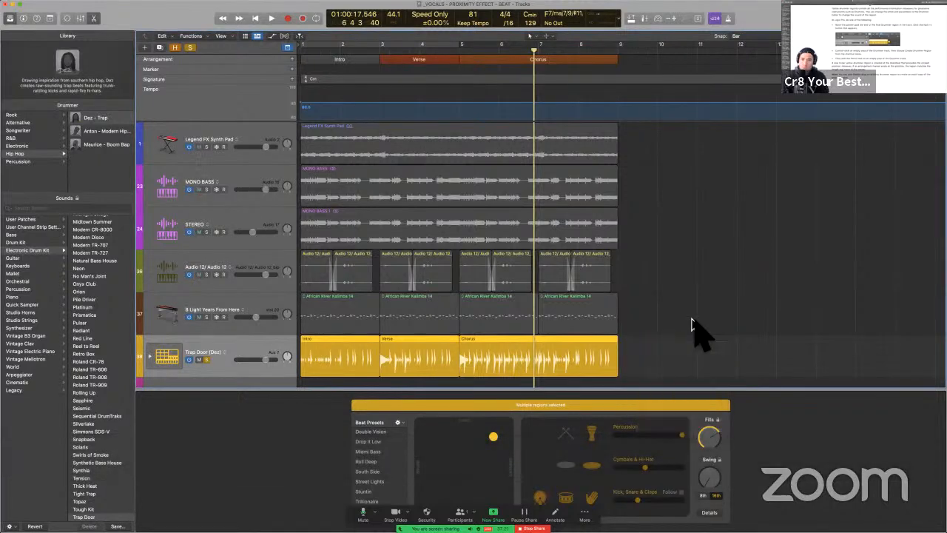
key("super+Left")
key("super+Left")
key("super+Left")
key("super+Left")
key("super+Left")
key("super+Left")
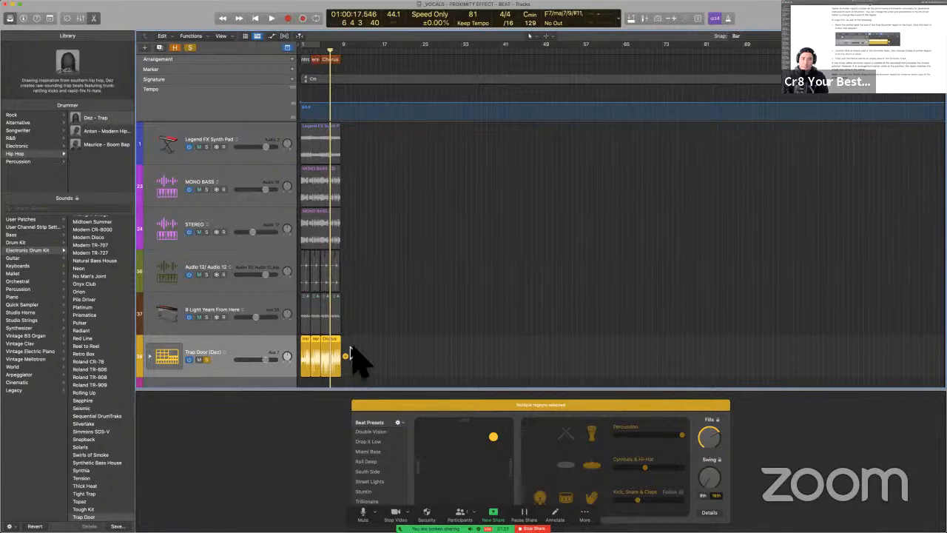
right_click(348, 344)
left_click(362, 352)
key("super+Right")
key("super+Right")
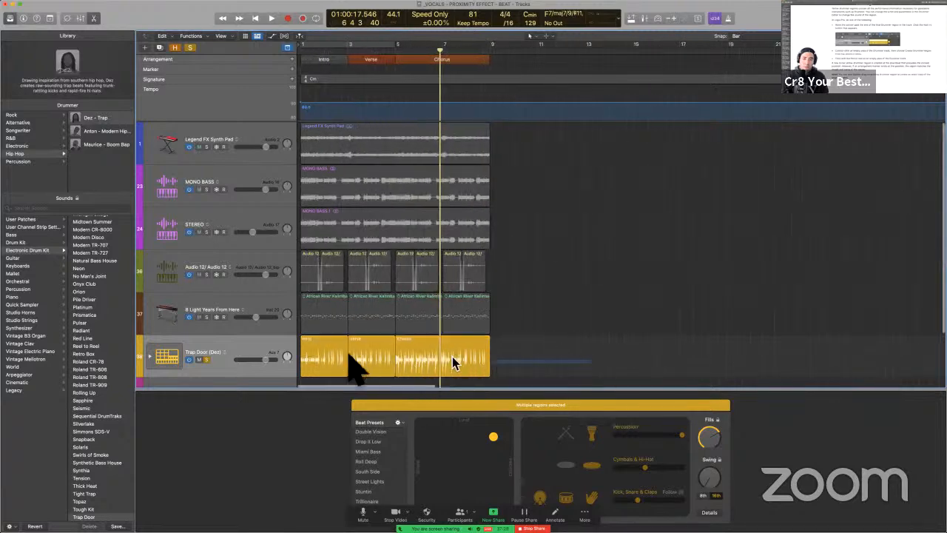
- Delete all Trap Door regions, and try populating the emptied track with Drummer regions before undoing that population
key("BackSpace")
left_click(310, 353, "ctrl")
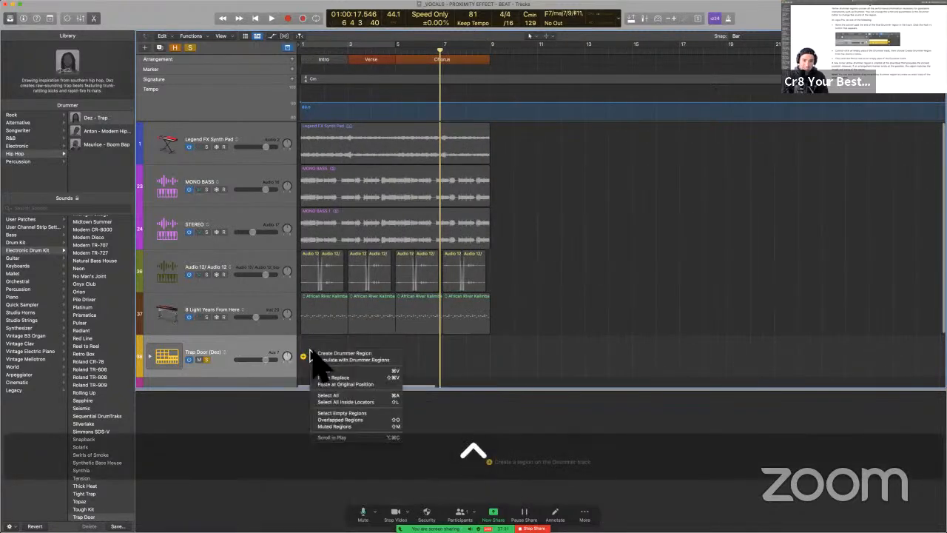
left_click(332, 360)
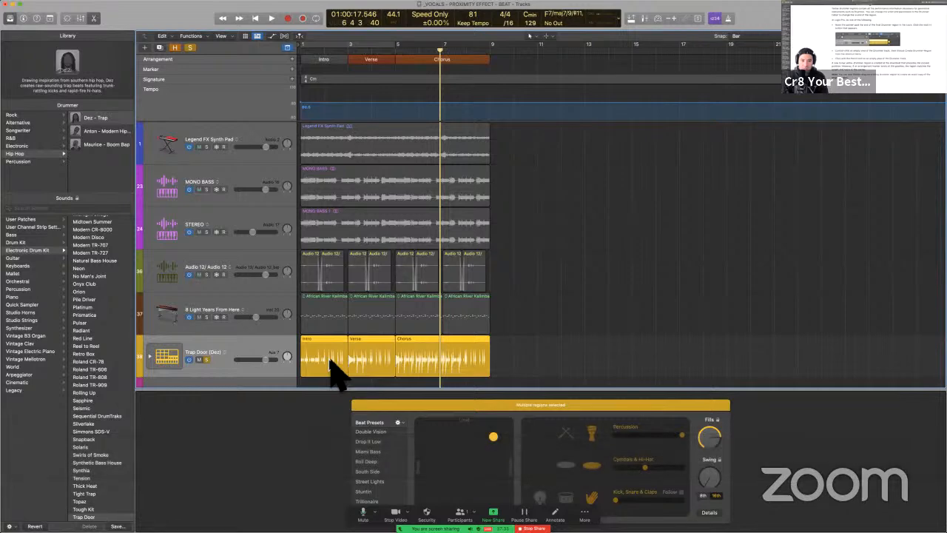
key("super+z")
- Create an Intro region at the start of the Trap Door track, and populate the rest with Drummer regions
left_click(311, 361, "super")
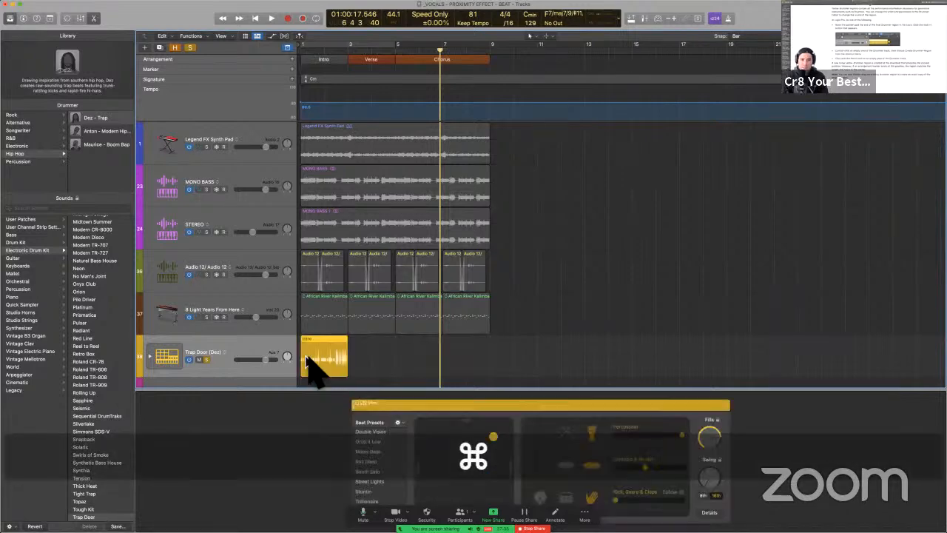
left_click(360, 345, "ctrl")
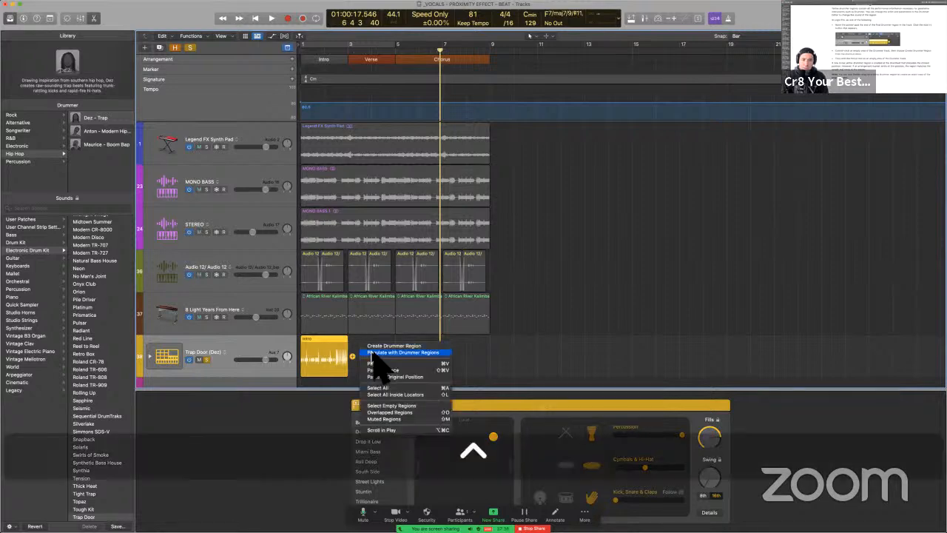
left_click(429, 352)
- Switch to the user guide PDF and read the notes on the Pencil tool, Option-drag copies and arrangement marker matching
key("ctrl+Left")
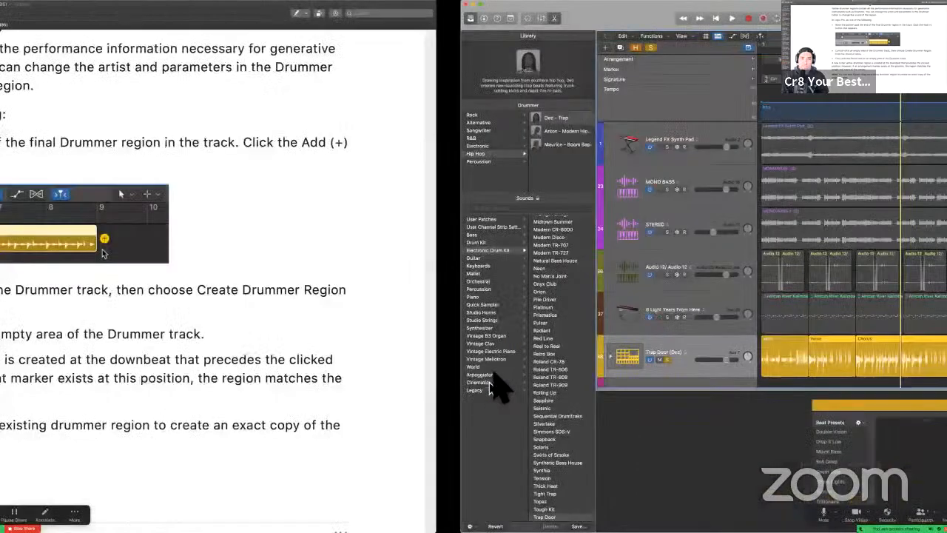
scroll(494, 371, "down", 2)
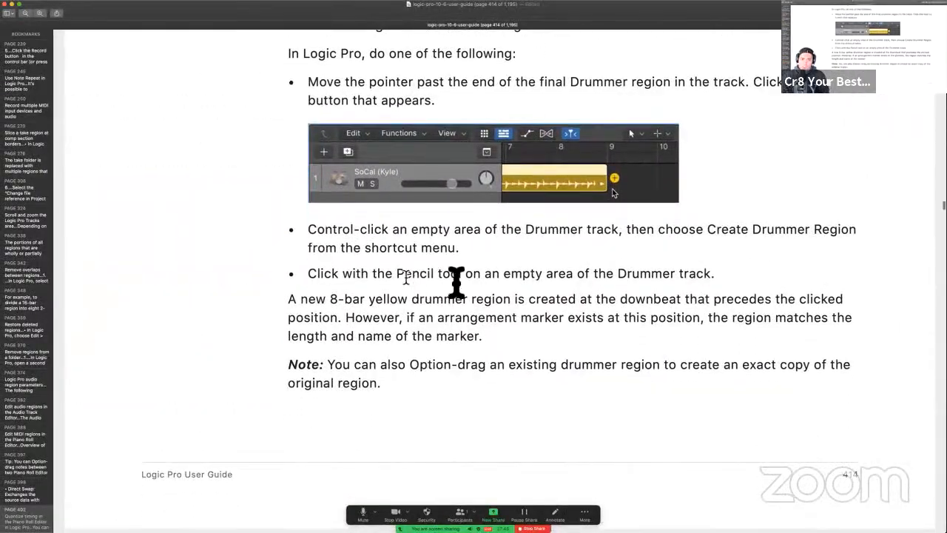
left_click_drag(406, 273, 465, 274)
scroll(471, 274, "down", 2)
left_click_drag(410, 324, 447, 339)
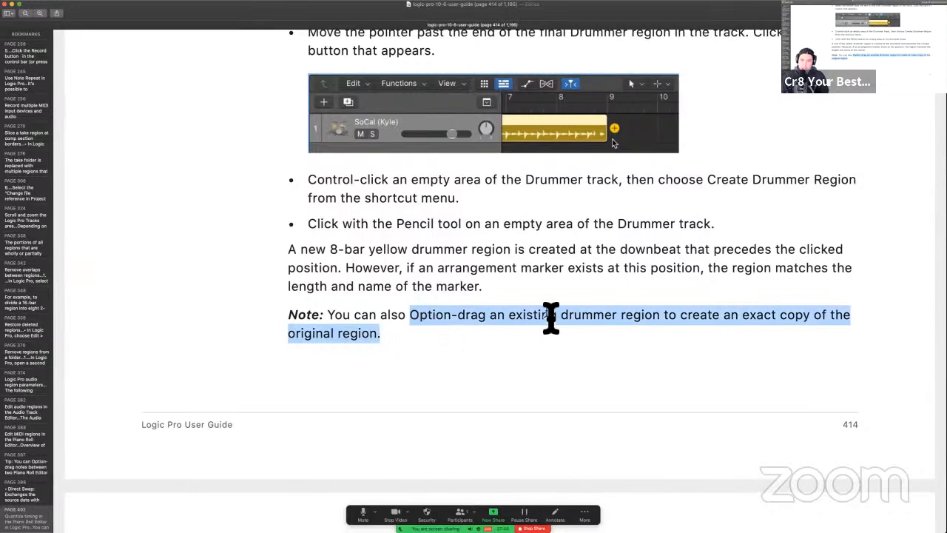
scroll(553, 335, "down", 6)
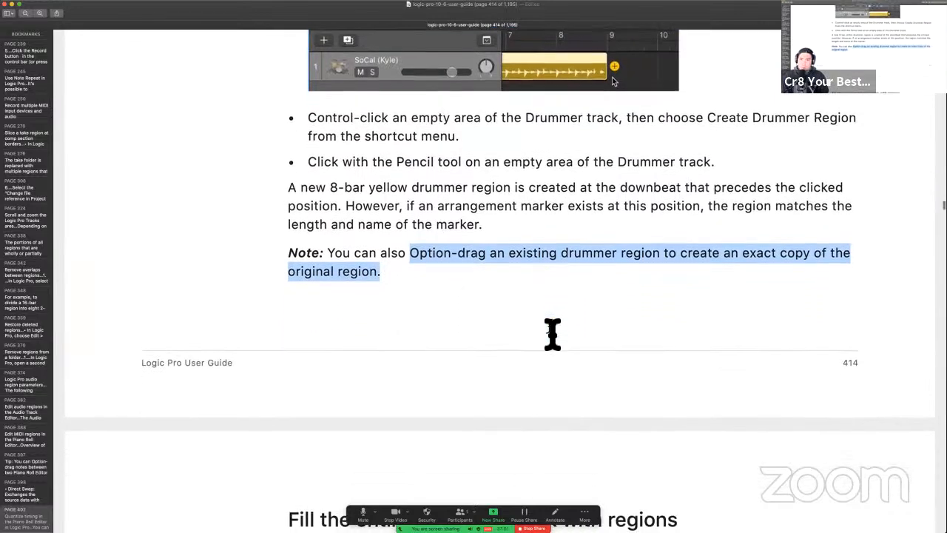
scroll(553, 334, "down", 2)
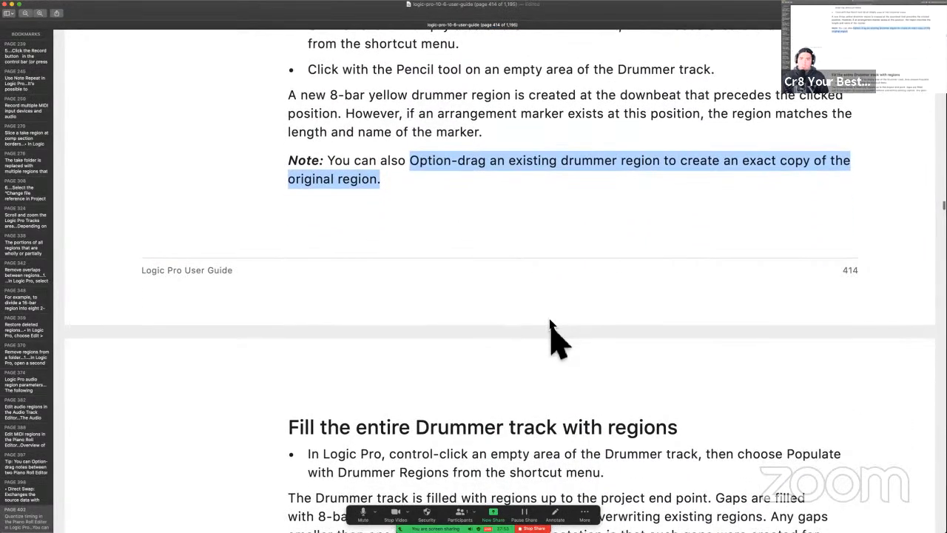
left_click_drag(454, 103, 669, 122)
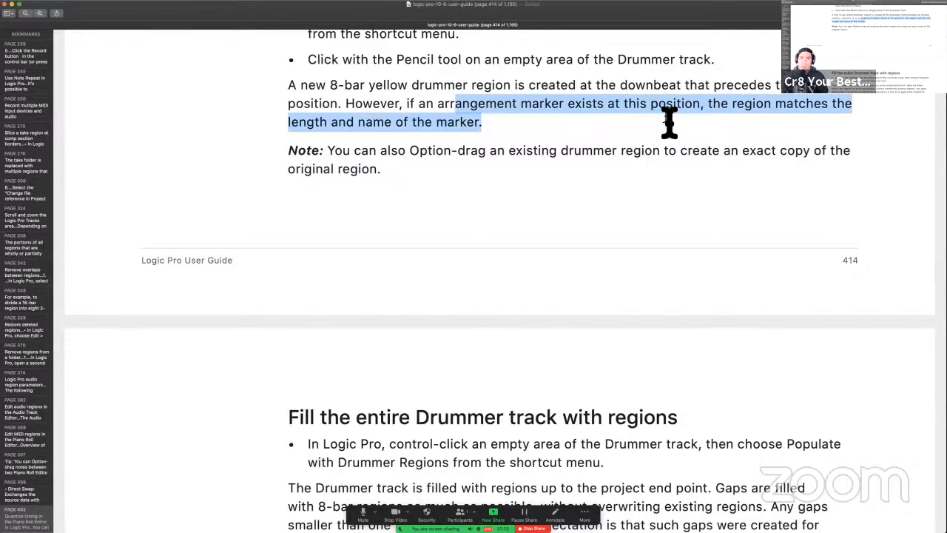
- Read the guide's section on filling the entire Drummer track with regions up to the project end point
scroll(668, 122, "down", 3)
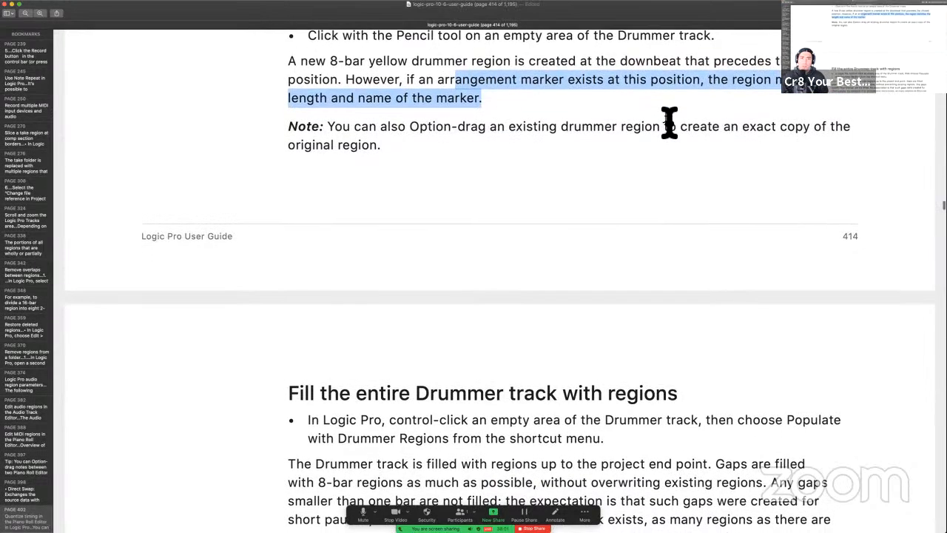
scroll(669, 122, "down", 5)
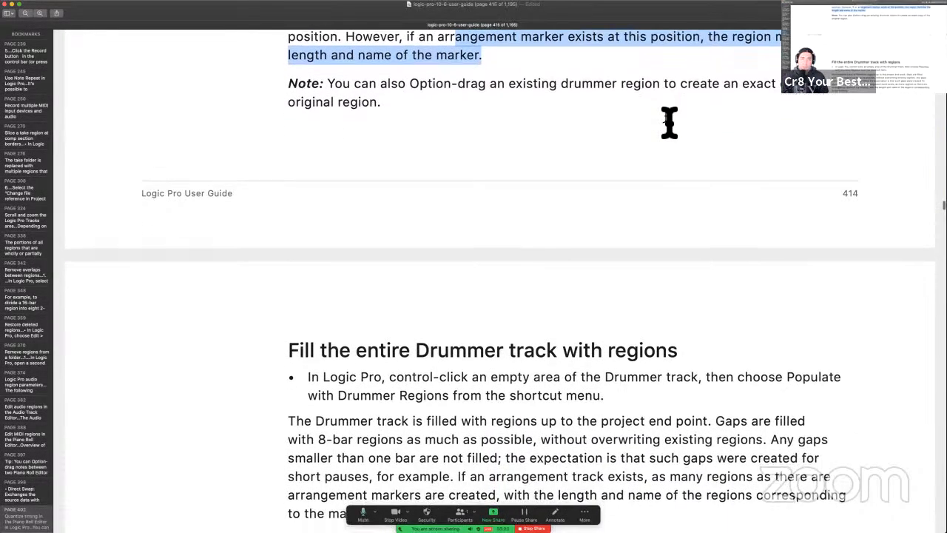
scroll(669, 118, "down", 6)
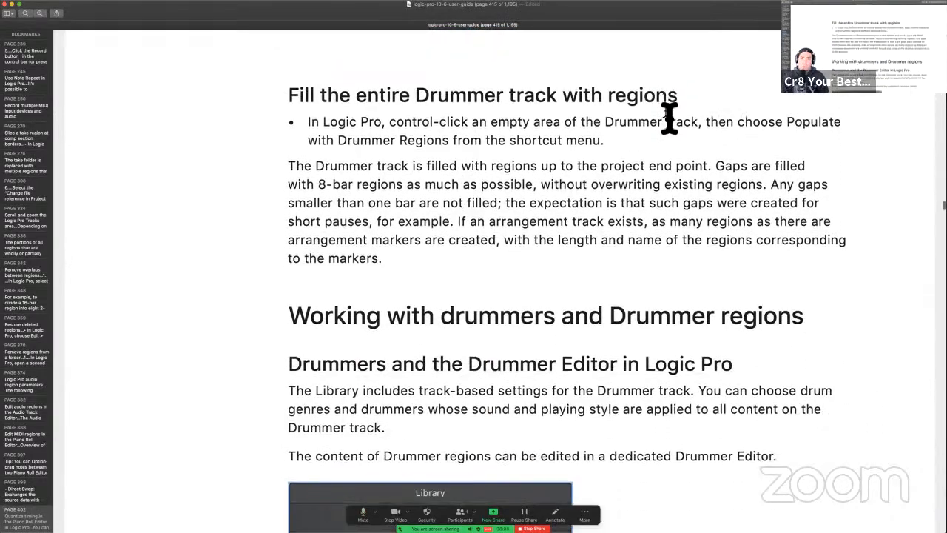
scroll(758, 130, "down", 3)
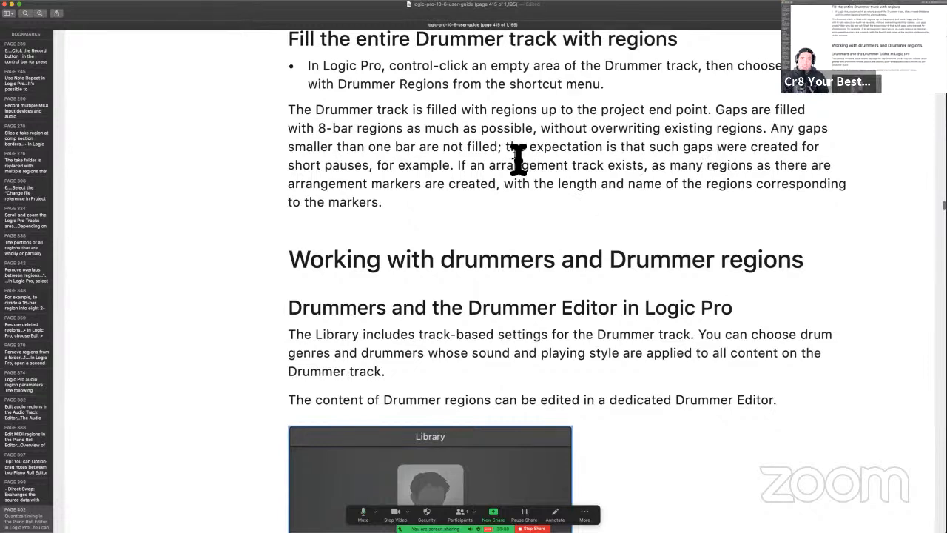
scroll(484, 150, "down", 1)
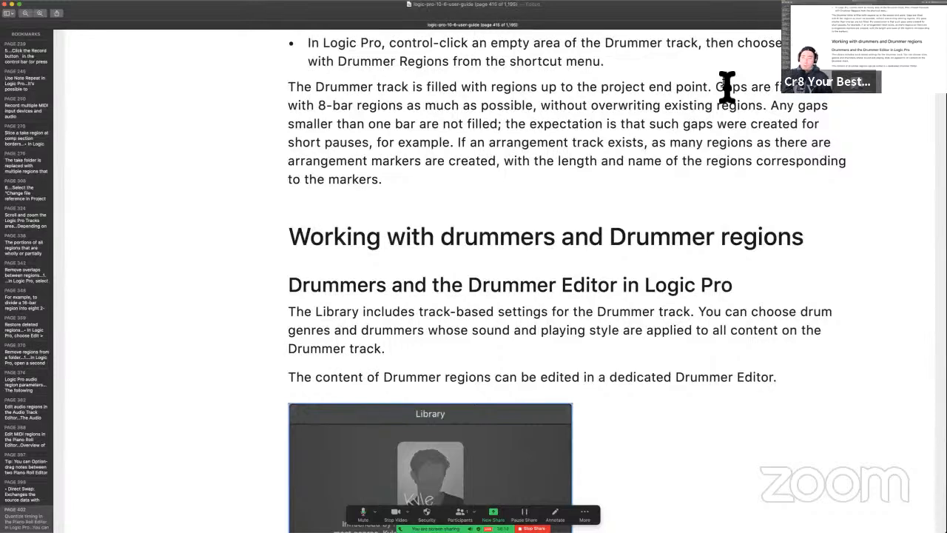
left_click_drag(331, 85, 694, 86)
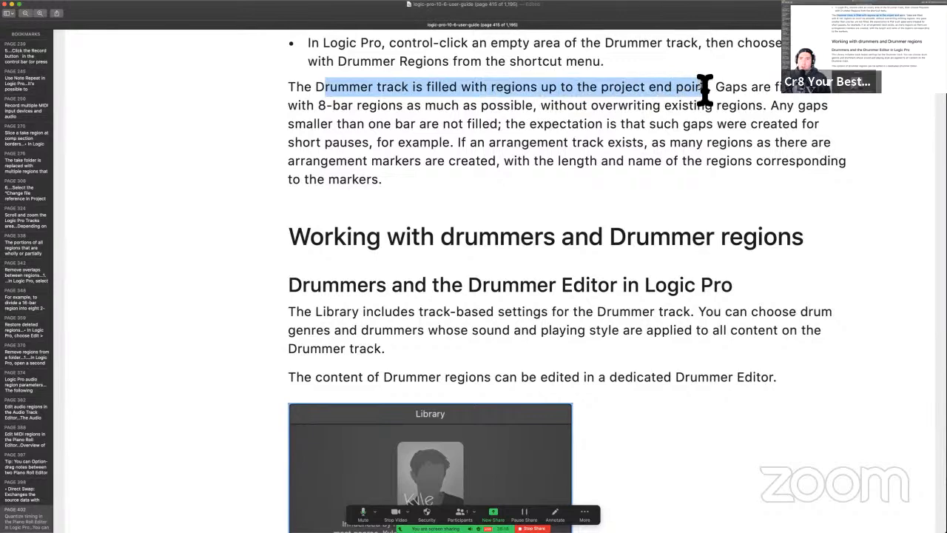
left_click(352, 94)
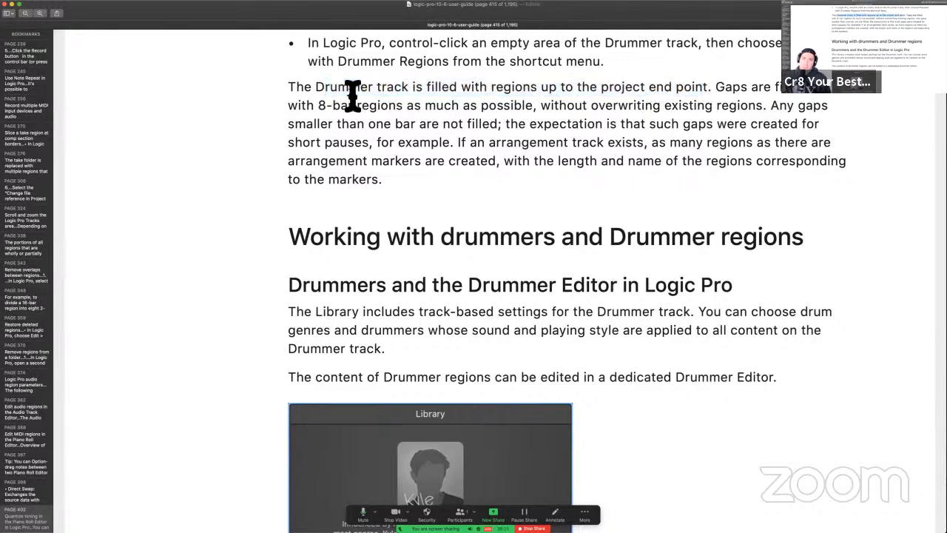
- Switch back to Logic Pro and delete all Drummer regions on the Trap Door track
key("ctrl+Right")
left_click_drag(557, 366, 325, 355)
key("BackSpace")
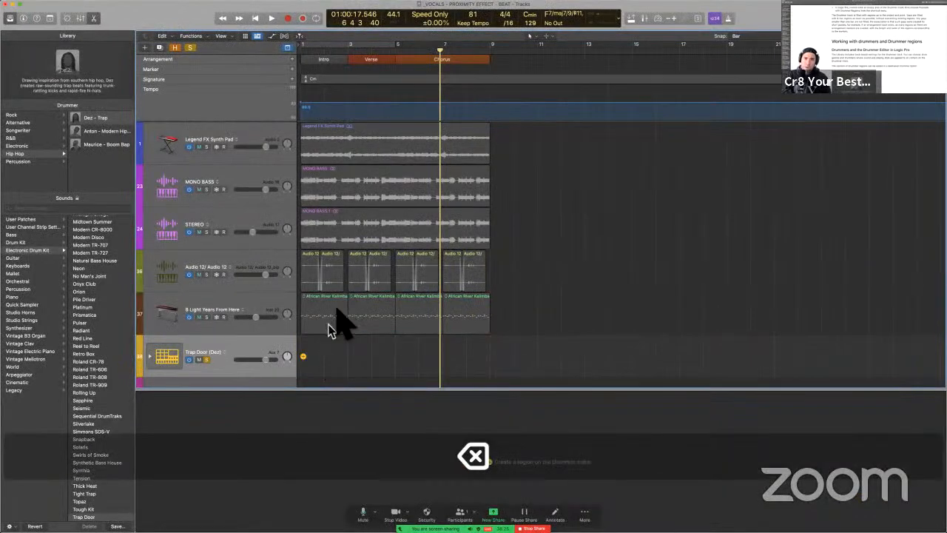
- Move the project's end point to bar 18
left_click_drag(537, 22, 537, 25)
scroll(690, 196, "down", 3)
scroll(690, 196, "down", 5)
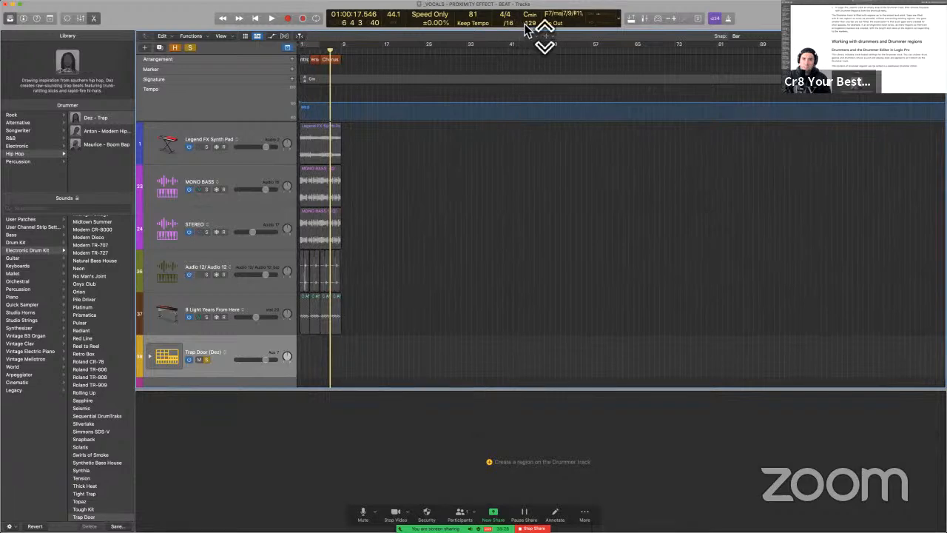
mouse_move(530, 20)
left_mouse_down()
mouse_move(543, 161)
mouse_move(541, 136)
left_mouse_up()
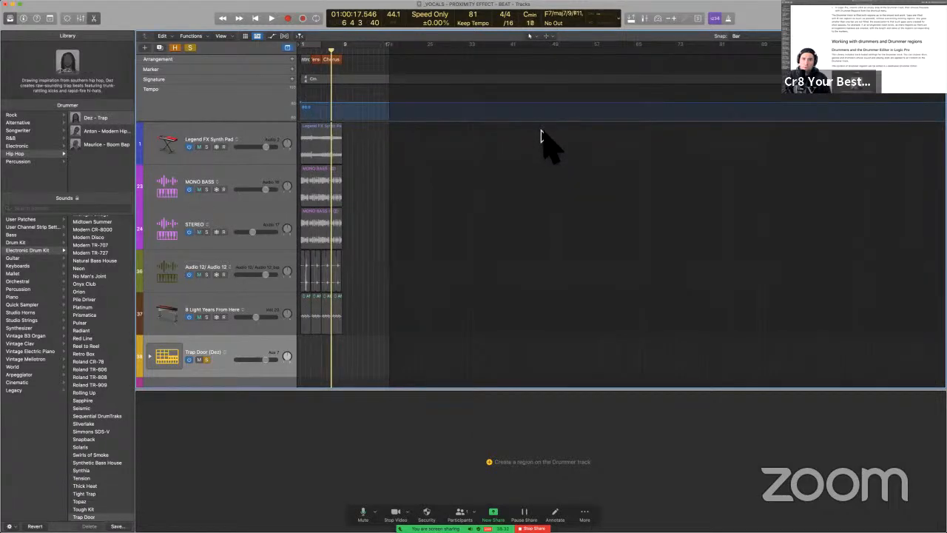
- Populate the Trap Door track with Drummer regions following the Intro, Verse and Chorus markers, and delete those regions
key("super+Right")
key("super+Right")
key("super+Right")
key("super+Right")
key("super+Right")
key("super+Right")
key("super+Right")
key("super+Right")
key("super+Right")
key("super+Right")
key("super+Right")
key("super+Right")
key("super+Right")
key("super+Left")
key("super+Left")
key("super+Left")
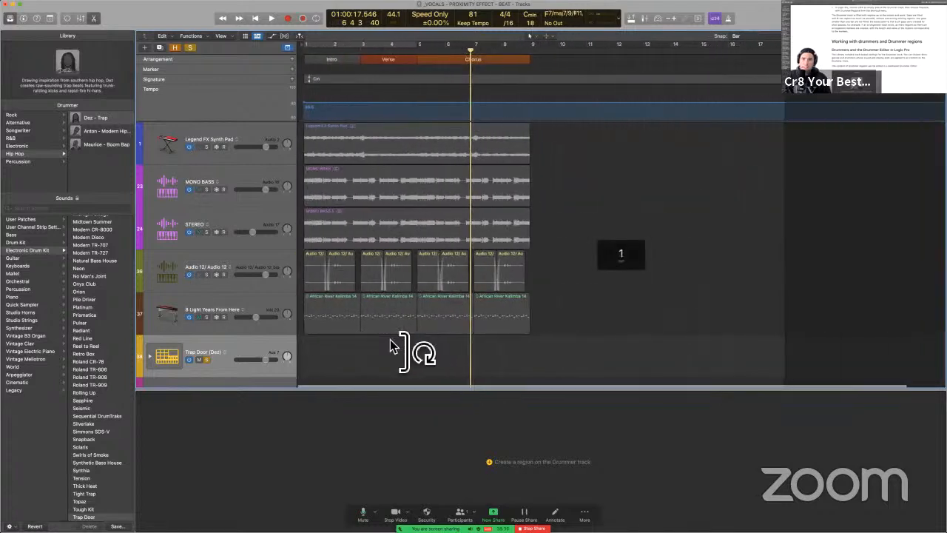
right_click(317, 350)
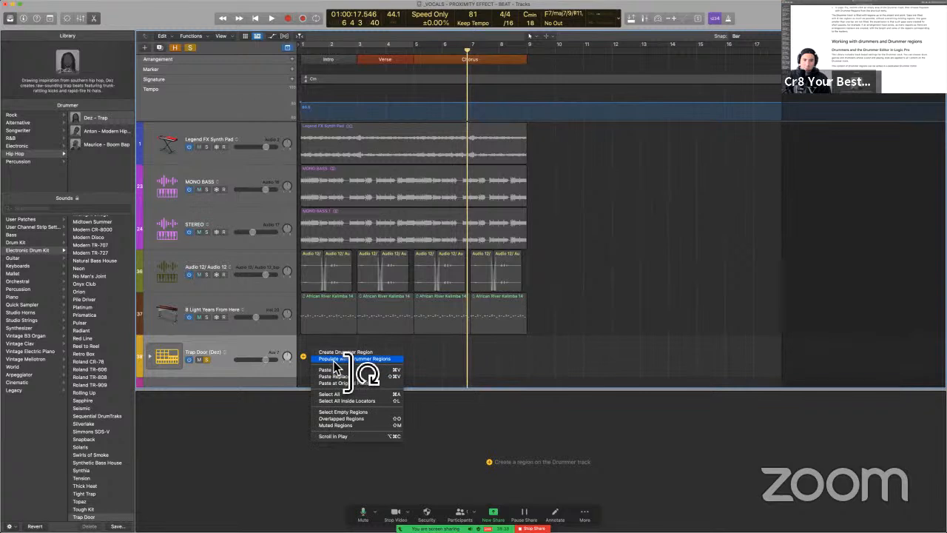
left_click(333, 359)
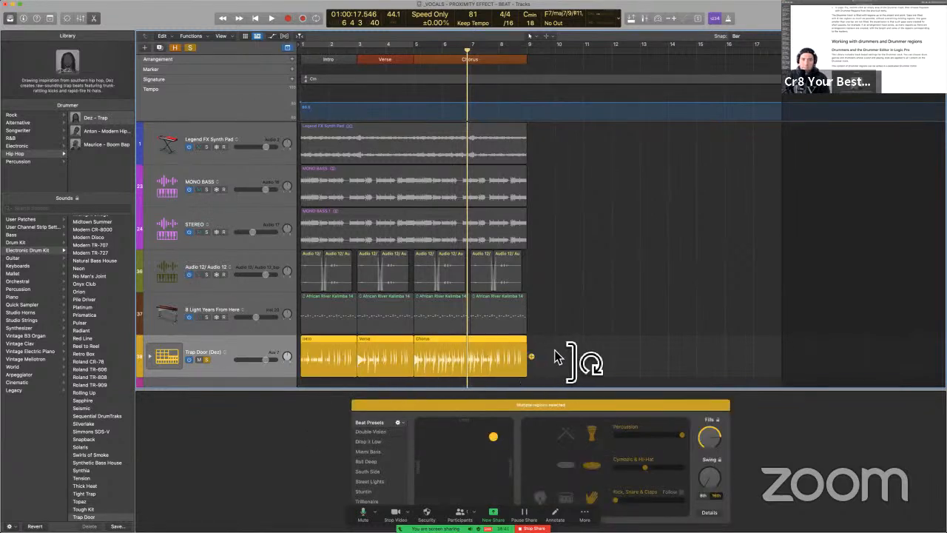
key("BackSpace")
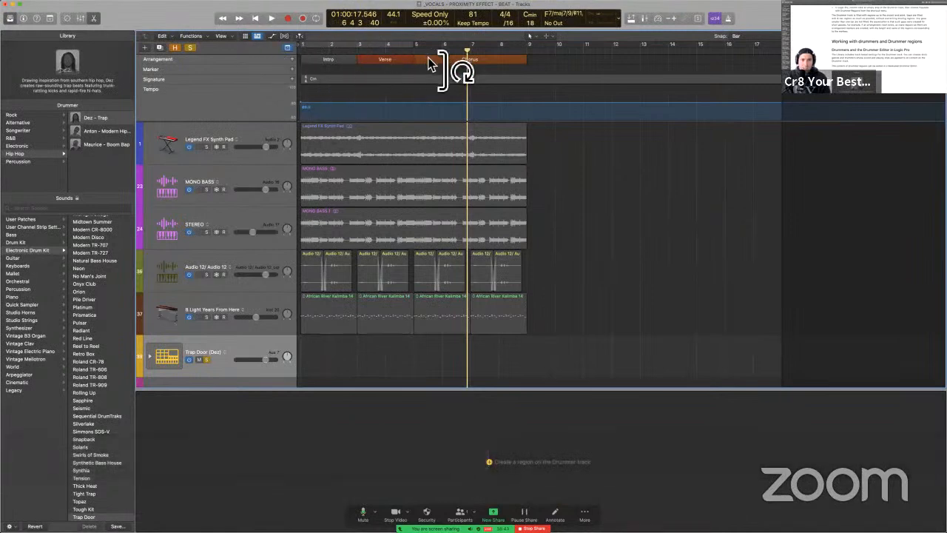
- Try to delete the Chorus arrangement marker, and undo the deletion
left_click(429, 59)
key("BackSpace")
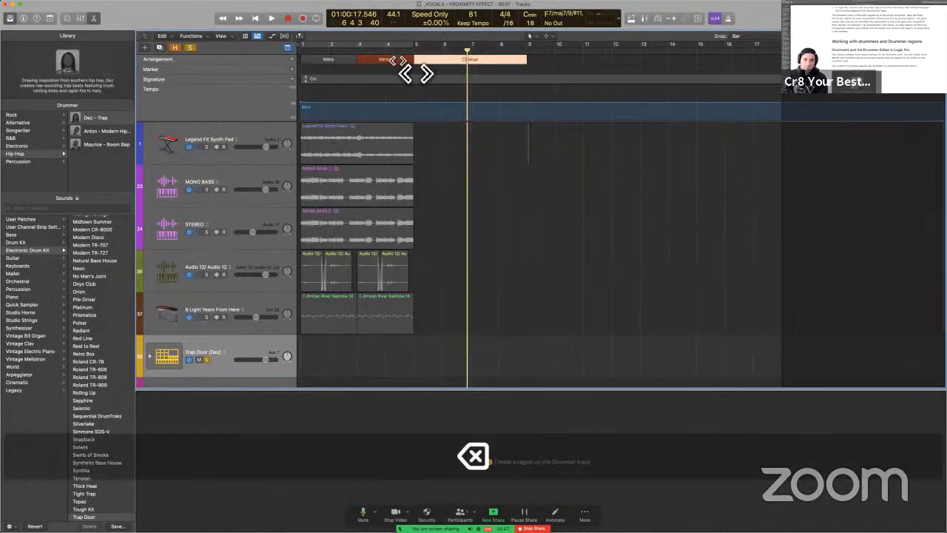
key("super+z")
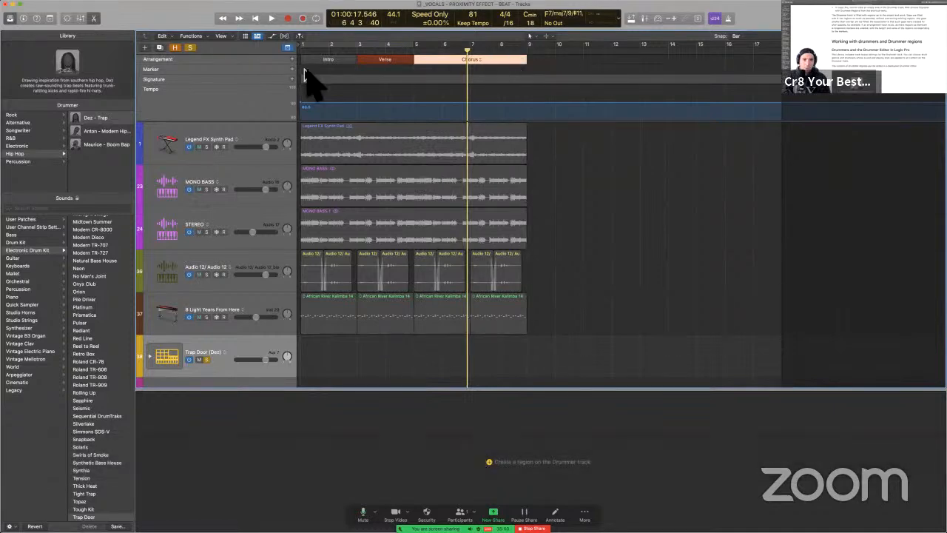
- Try populating the Trap Door track with the Arrangement global track hidden, undo the population, and show the Arrangement track again
left_click(273, 59)
right_click(273, 60)
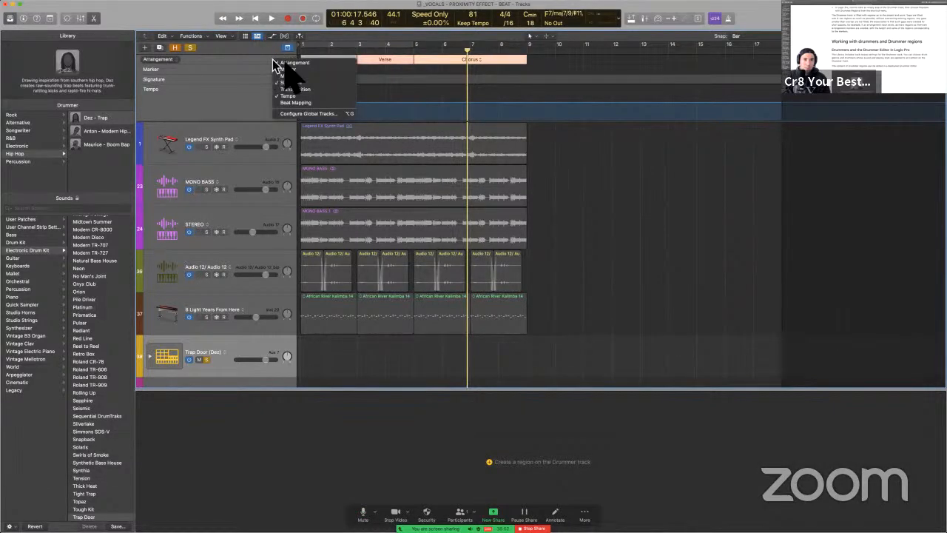
left_click(286, 62)
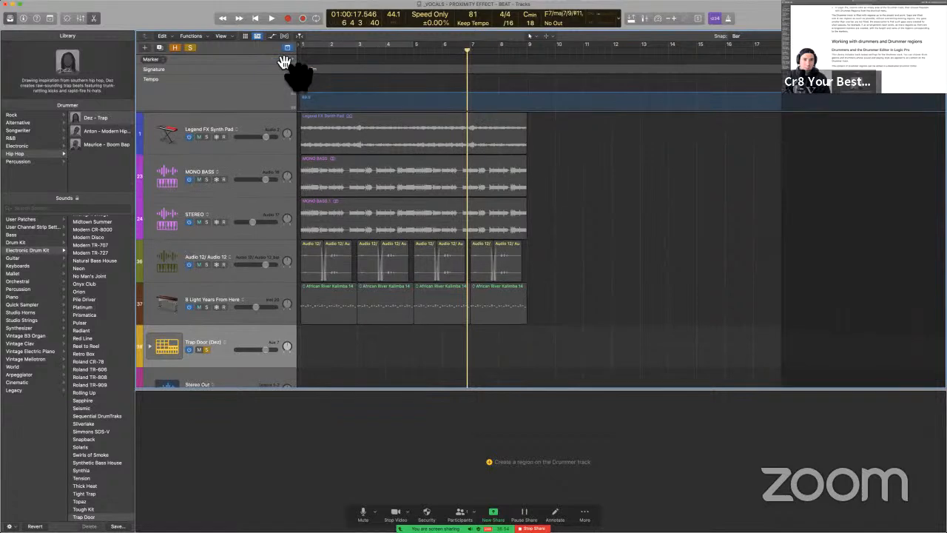
right_click(327, 353)
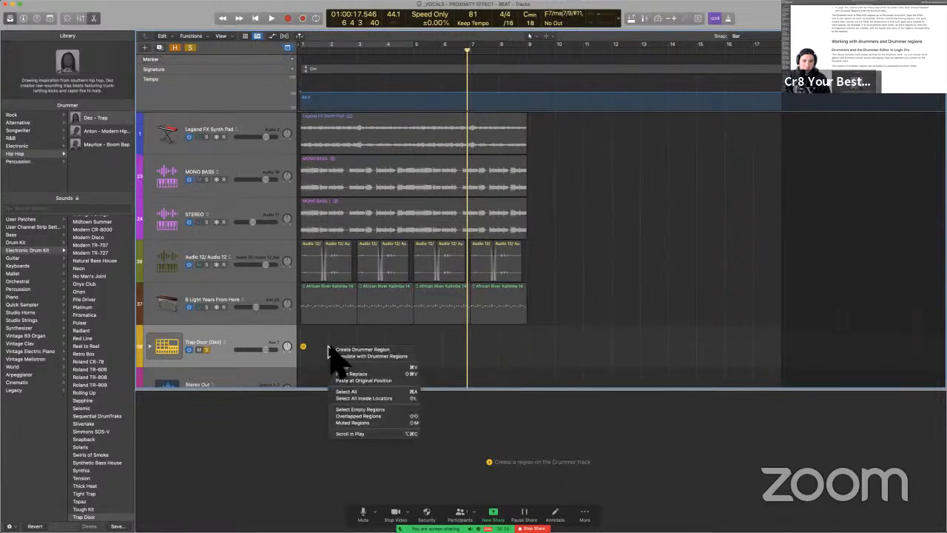
left_click(378, 357)
key("super+z")
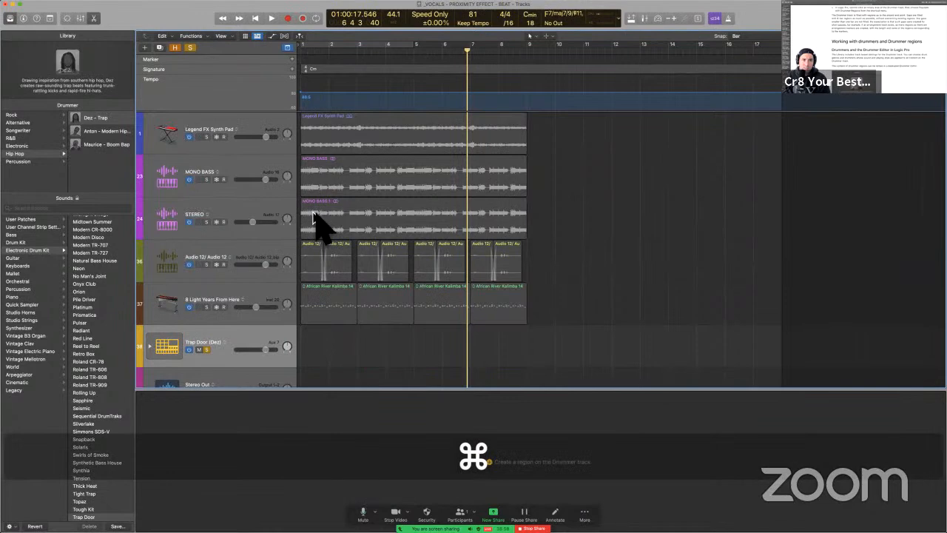
right_click(250, 93)
left_click(259, 91)
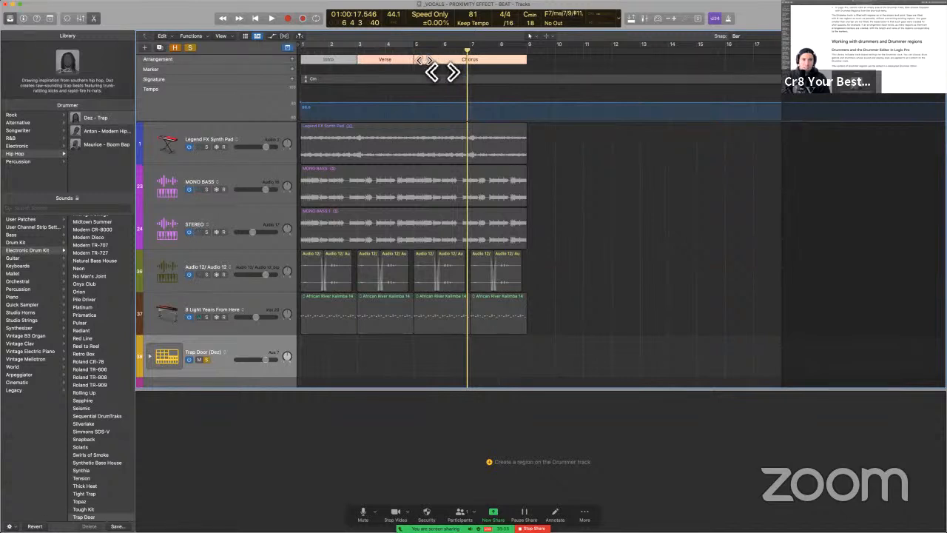
- Switch the Arrangement track to an empty arrangement marker set, and populate the Trap Door track with Drummer regions
left_click(166, 60)
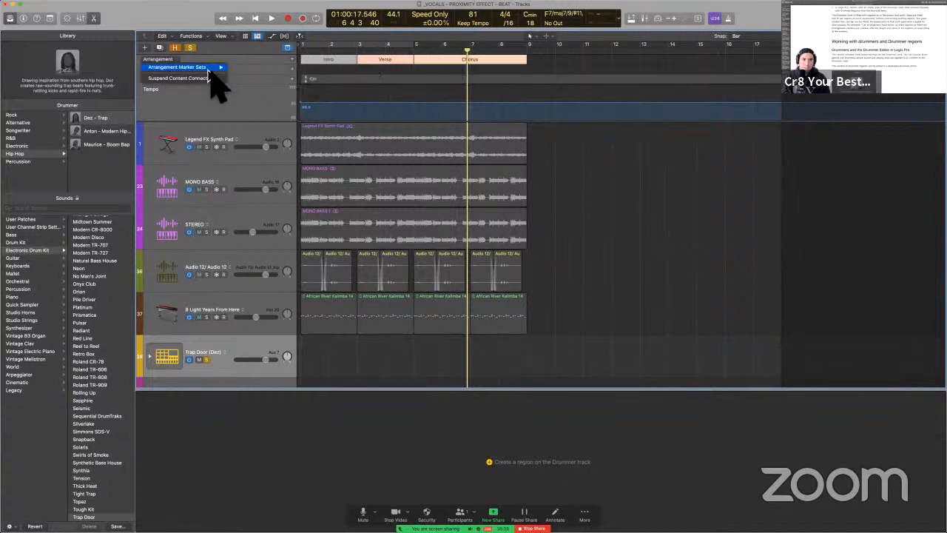
mouse_move(214, 68)
left_click(257, 78)
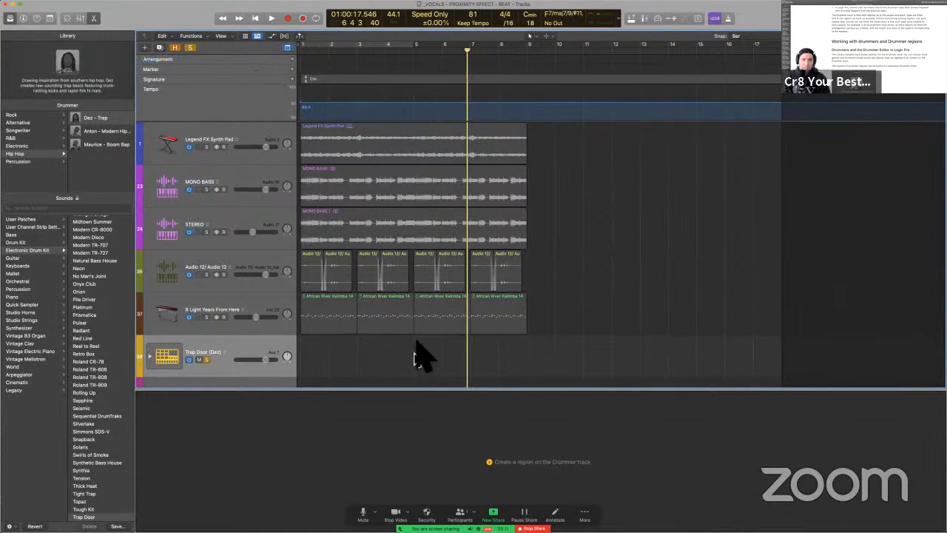
right_click(403, 362)
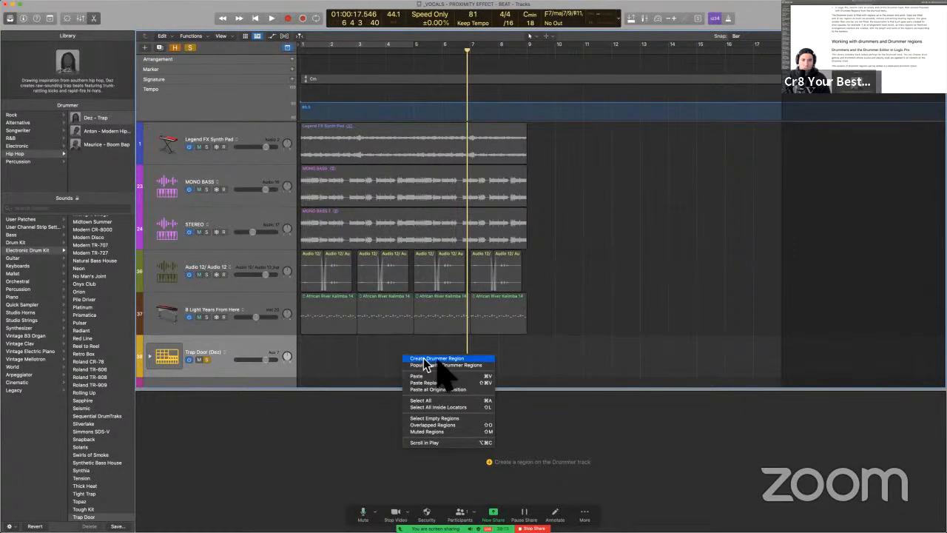
left_click(445, 368)
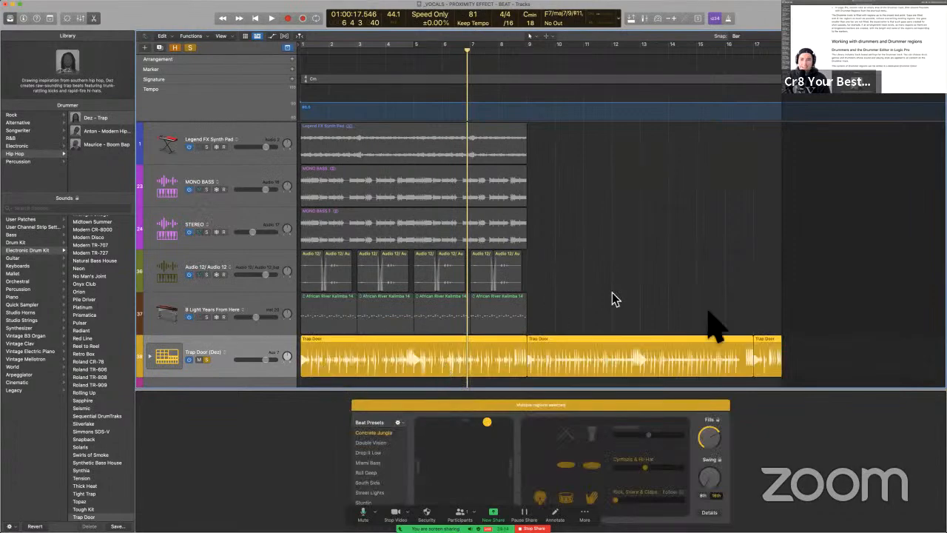
- Switch to the user guide PDF and reread the section on filling the entire Drummer track, including the arrangement marker rule
key("ctrl+Left")
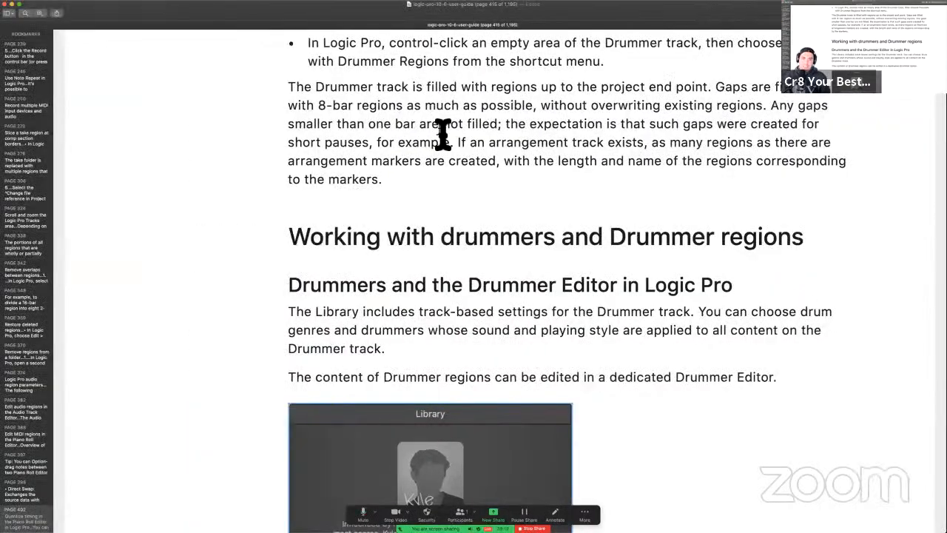
scroll(442, 134, "up", 3)
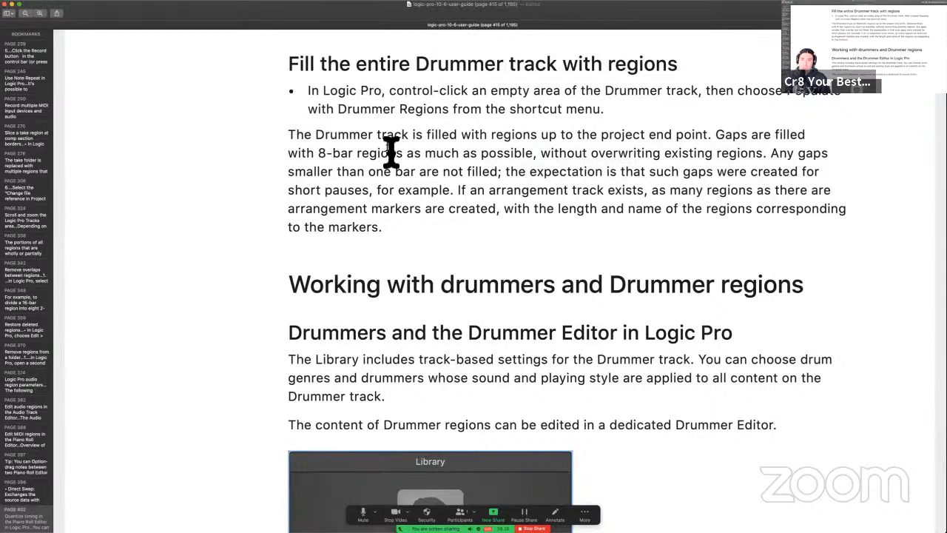
scroll(391, 152, "down", 1)
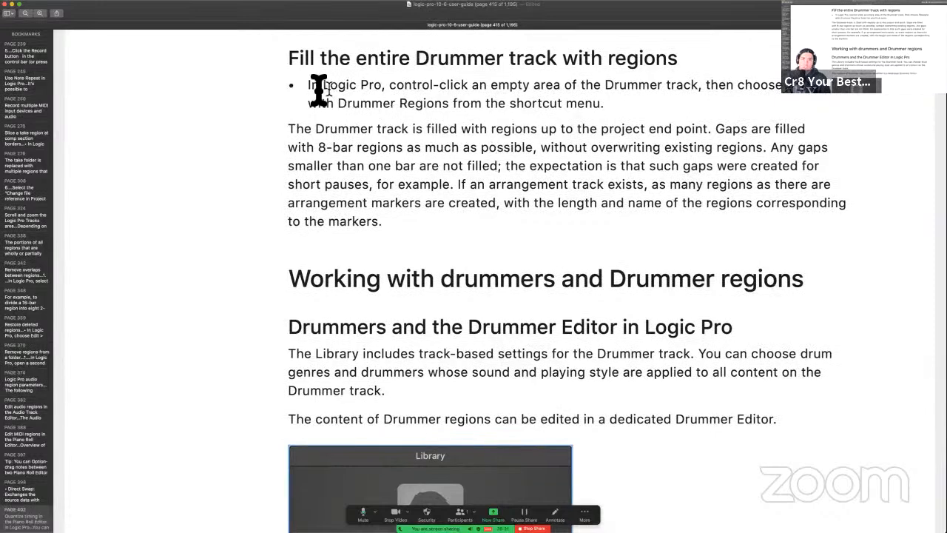
left_click_drag(312, 87, 648, 108)
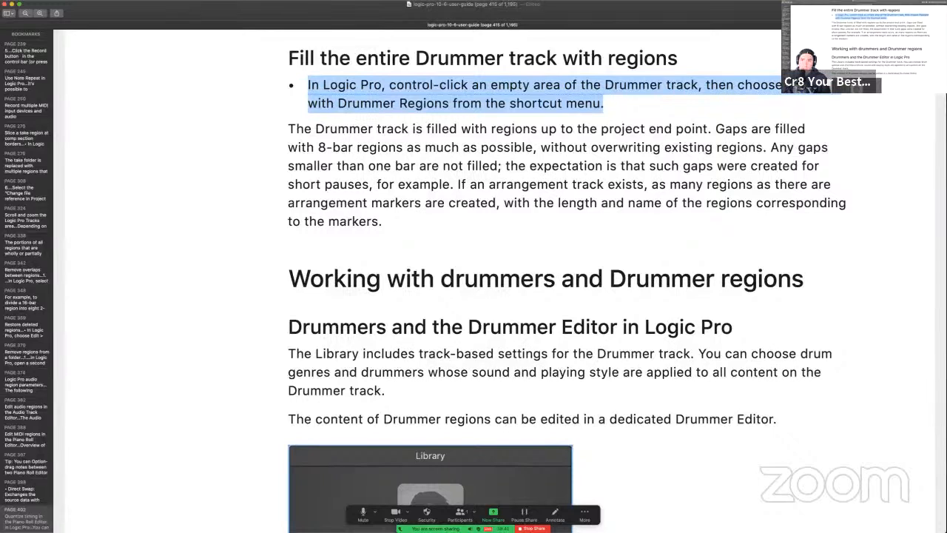
left_click(726, 211)
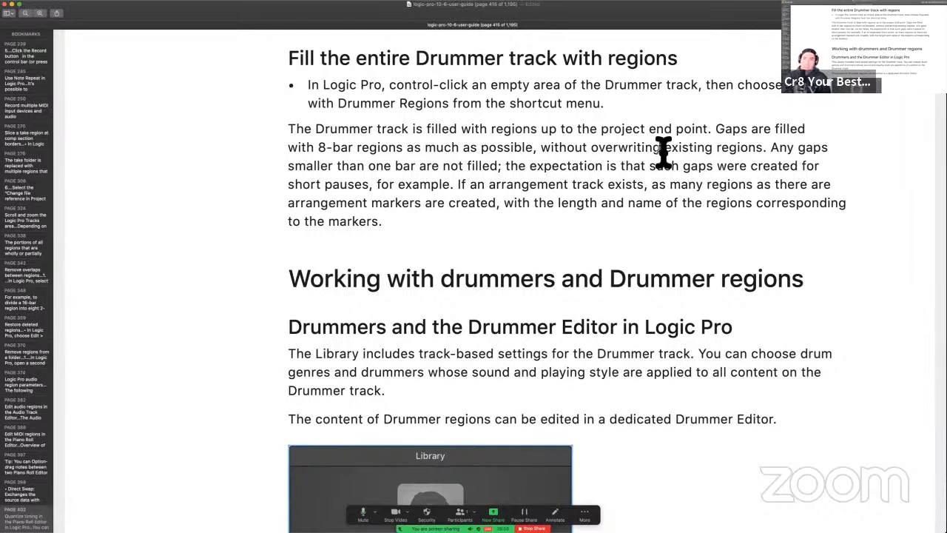
left_click_drag(459, 188, 525, 232)
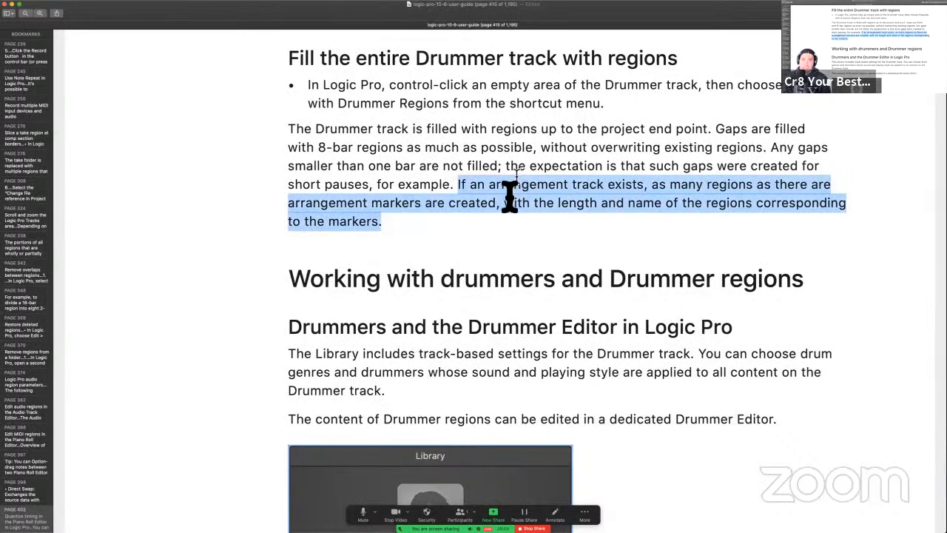
left_click(421, 253)
- Read the guide's section on drummers and the Drummer Editor, and examine the Library illustration of genres and drummers
scroll(420, 251, "down", 3)
scroll(420, 252, "down", 2)
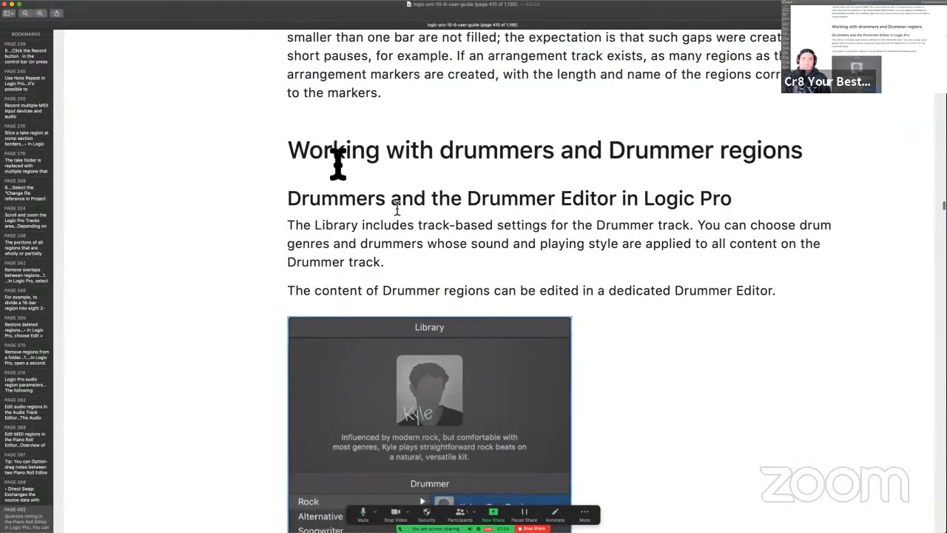
scroll(463, 141, "down", 2)
scroll(463, 139, "down", 5)
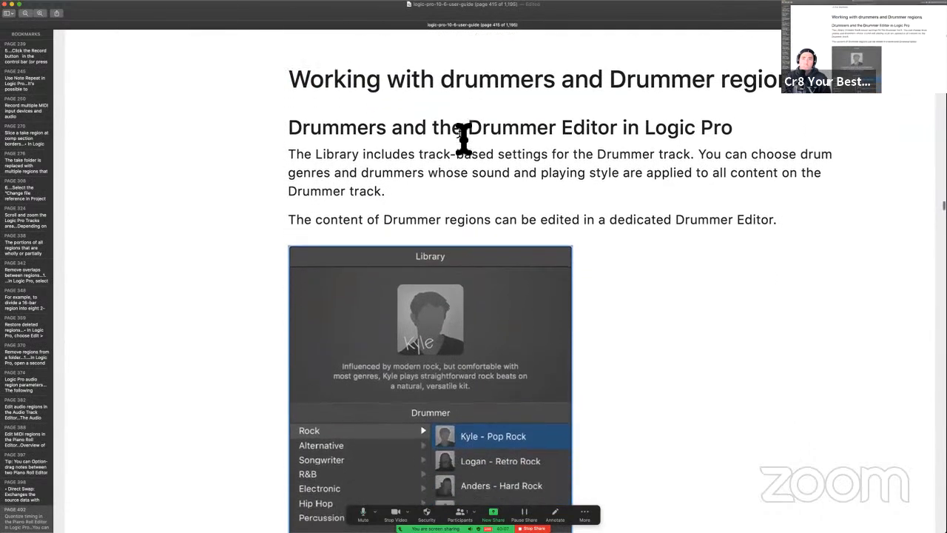
scroll(422, 307, "down", 1)
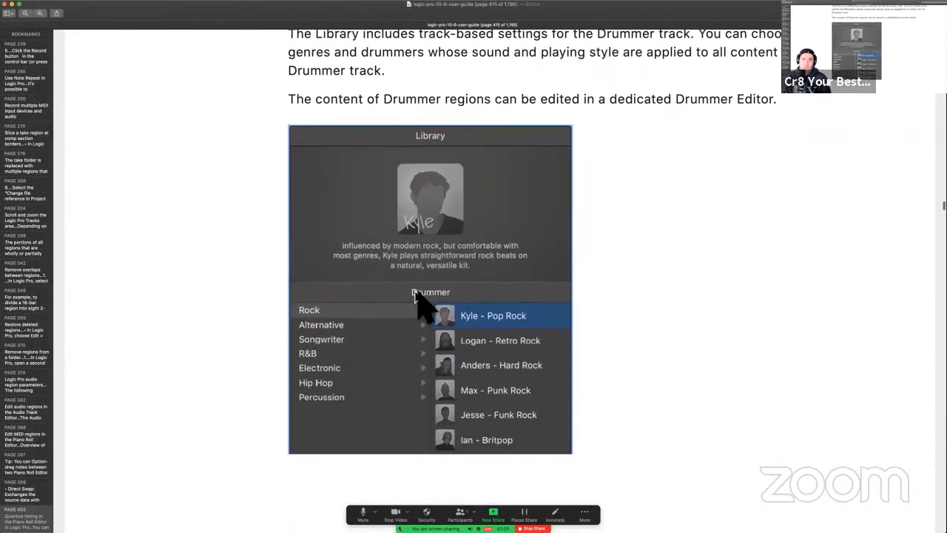
scroll(408, 342, "down", 2)
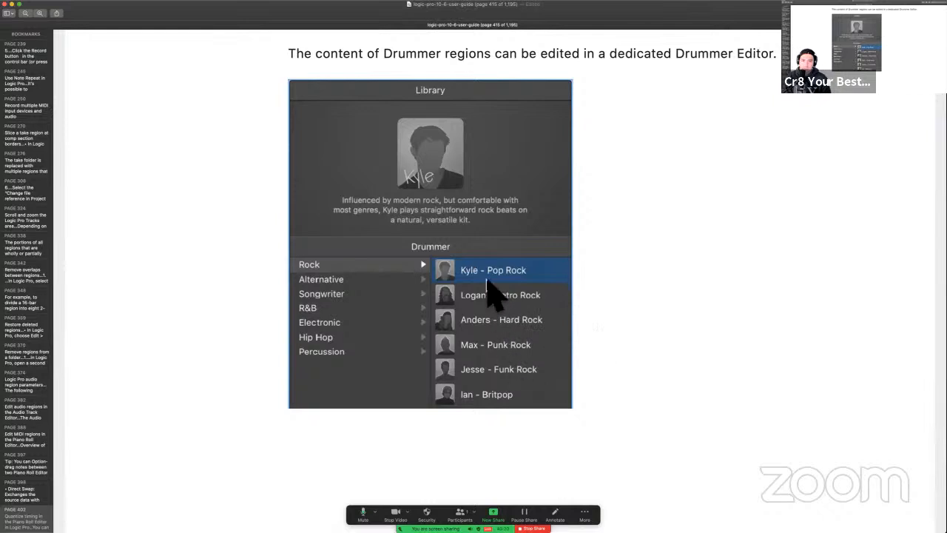
scroll(482, 289, "down", 3)
scroll(477, 248, "down", 3)
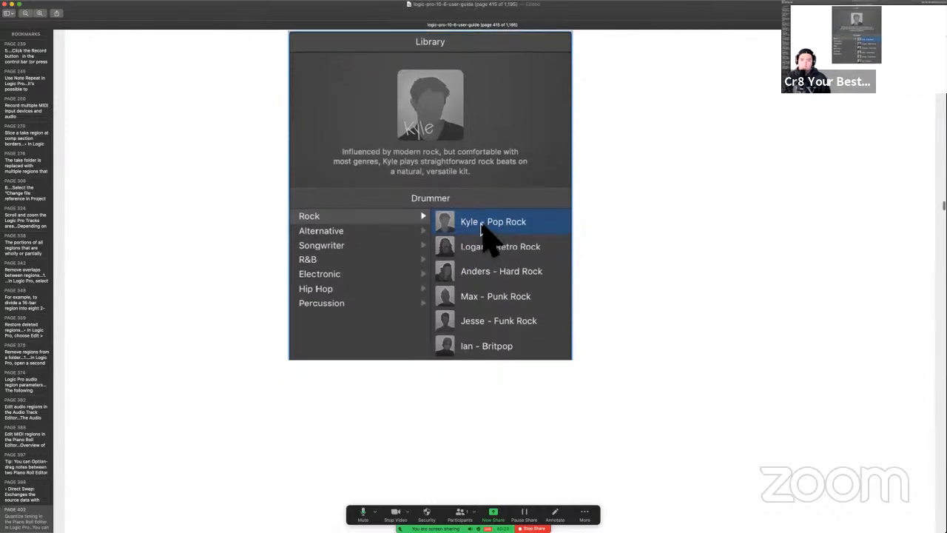
scroll(525, 217, "down", 1)
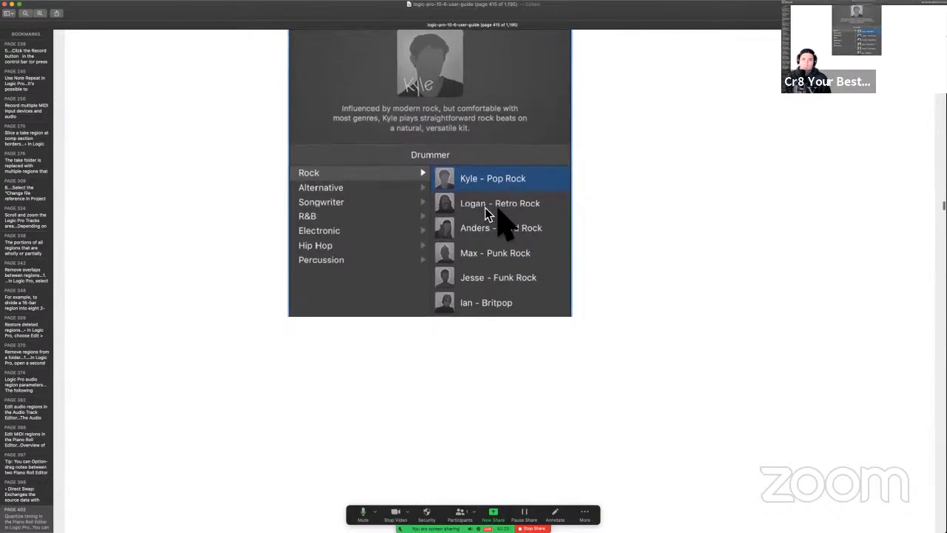
scroll(466, 210, "down", 2)
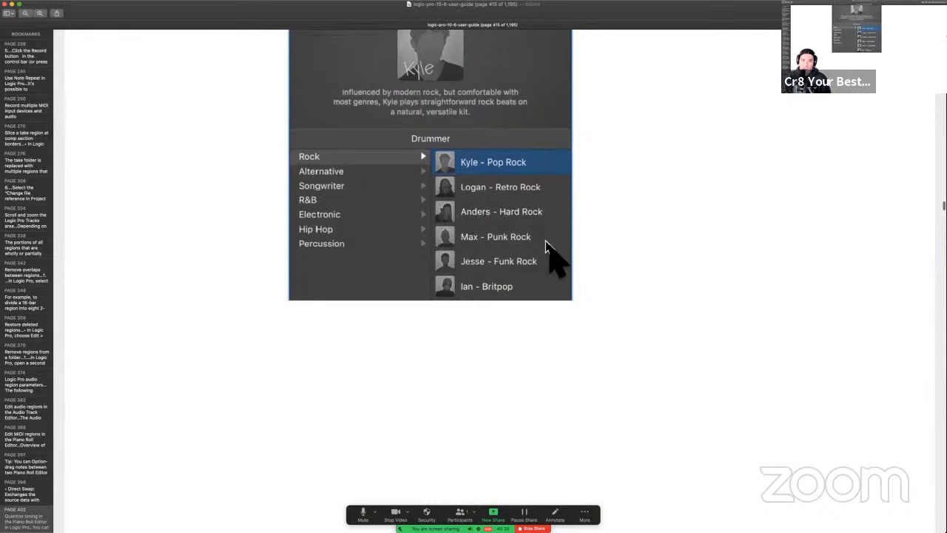
scroll(444, 269, "down", 5)
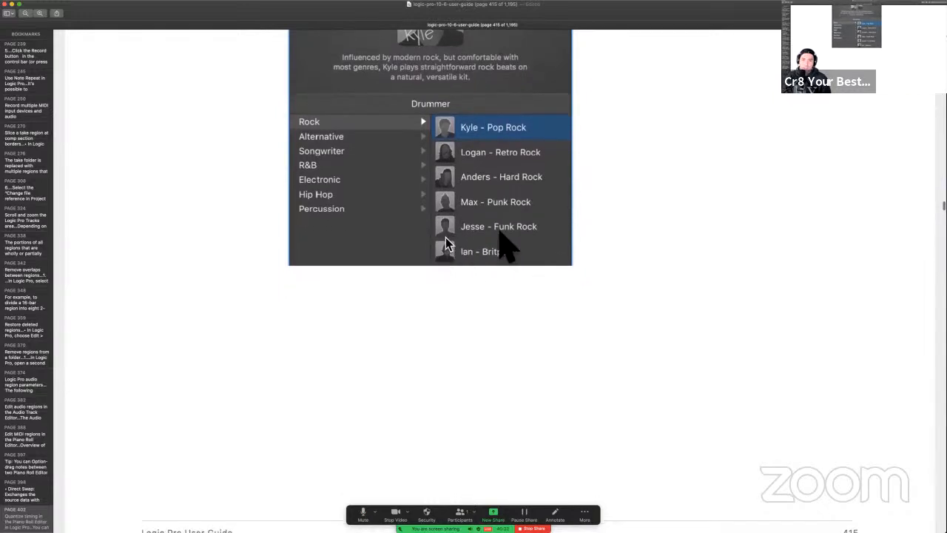
- Read the guide's introduction to the Drummer Editor, including its region-based settings and what they influence
scroll(457, 232, "down", 2)
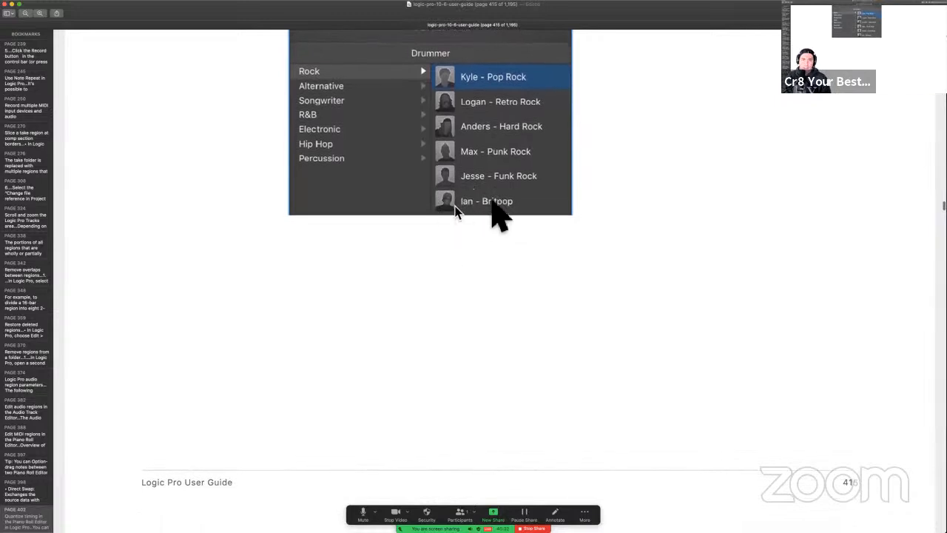
scroll(478, 211, "down", 20)
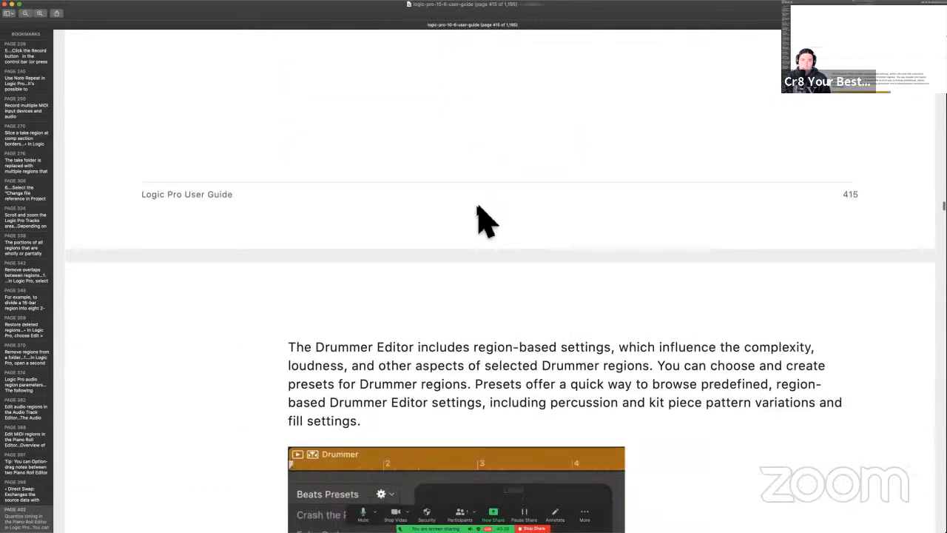
scroll(484, 221, "down", 13)
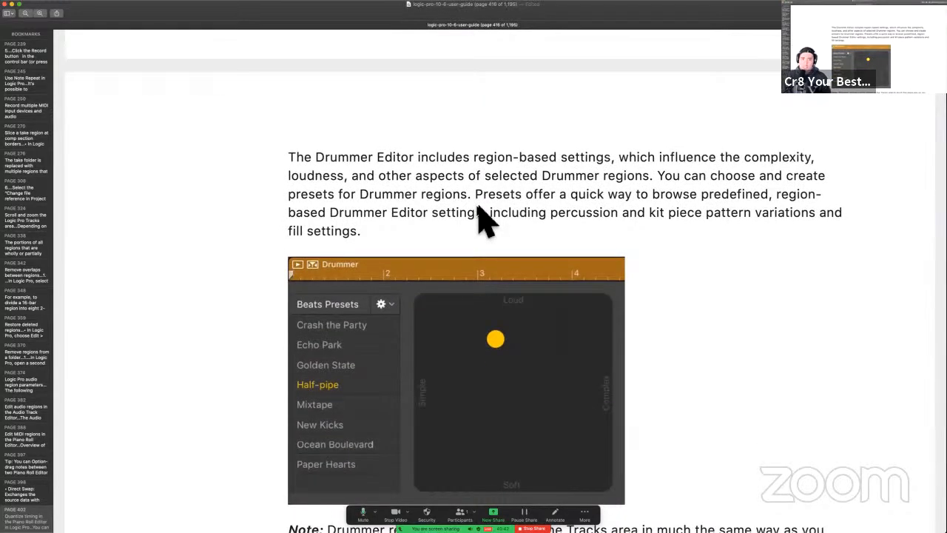
scroll(486, 217, "down", 3)
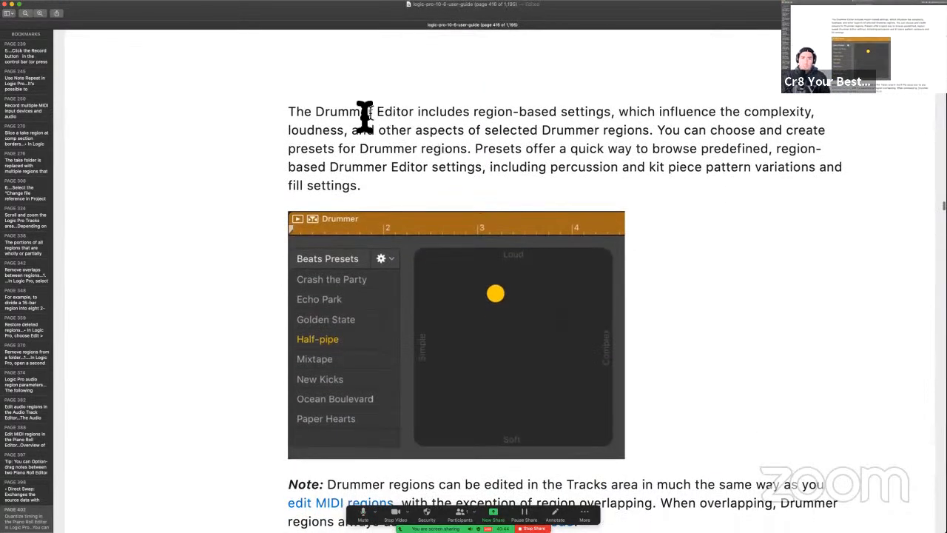
left_click_drag(316, 111, 621, 119)
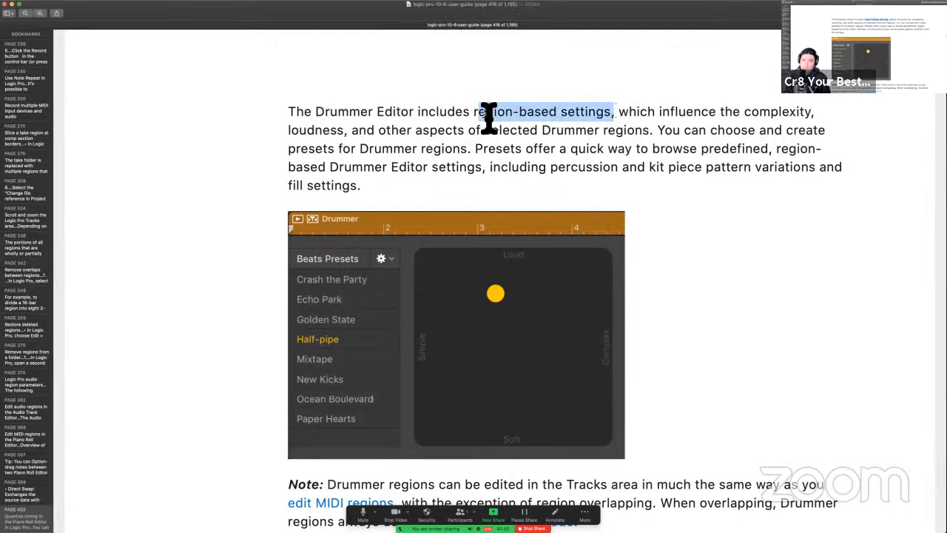
left_click(529, 117)
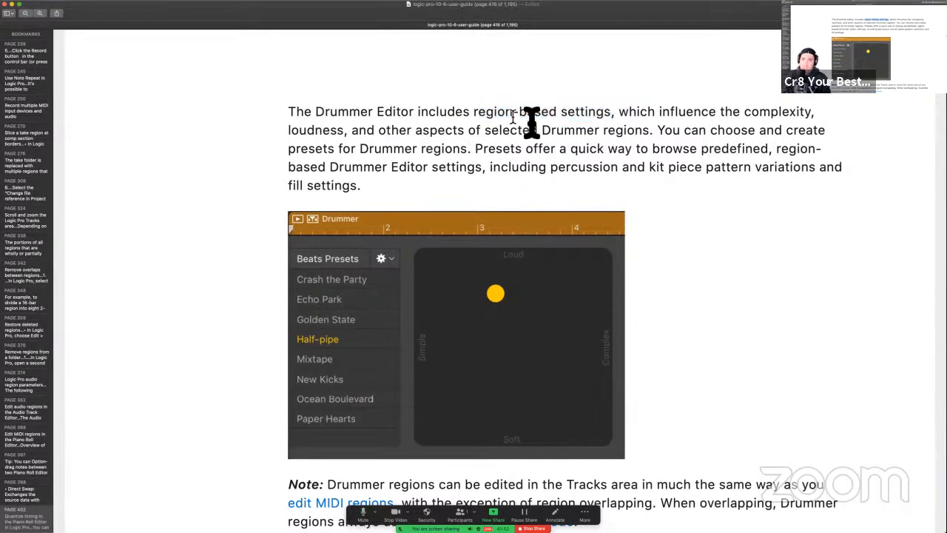
left_click_drag(619, 116, 812, 130)
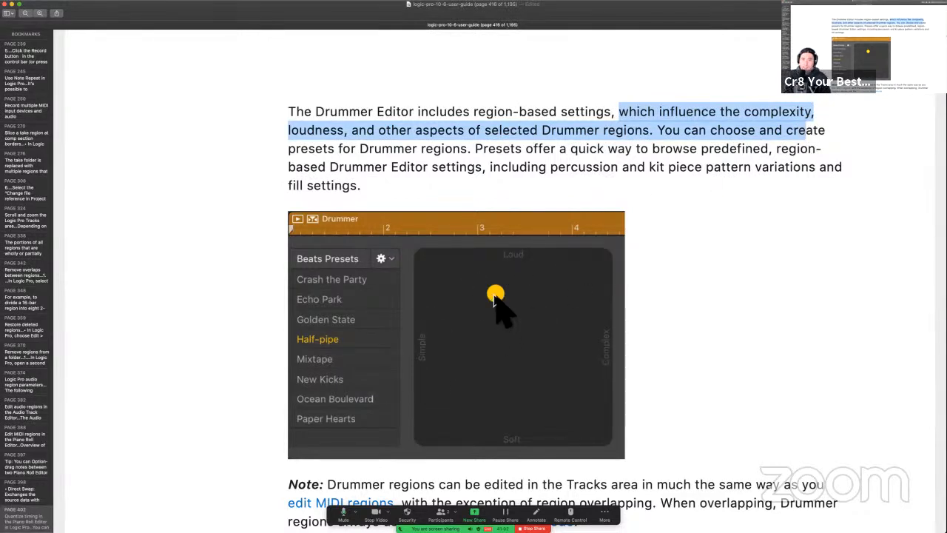
- Mark up the XY pad illustration with freehand axis lines and a vertical stroke between Loud and Soft, and clear the annotations
key("ctrl+alt+super")
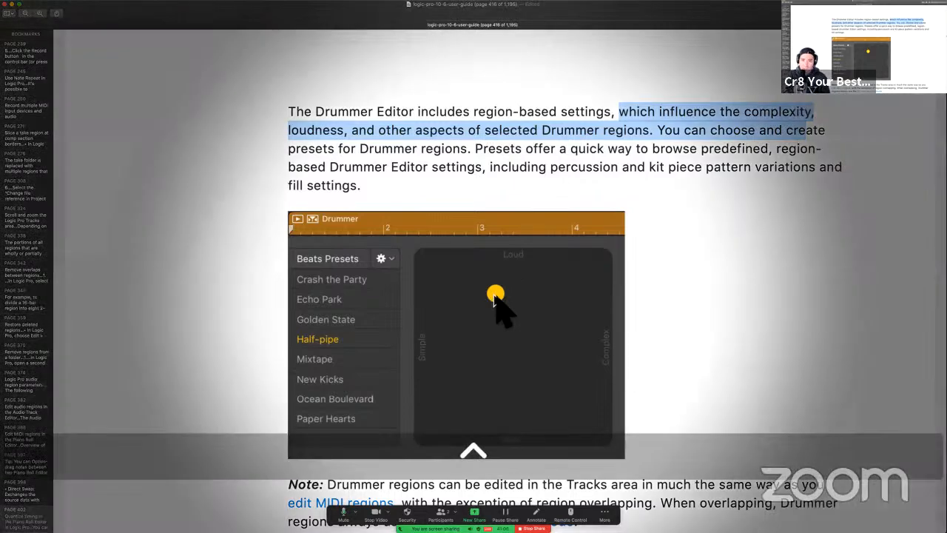
key("ctrl+alt+super")
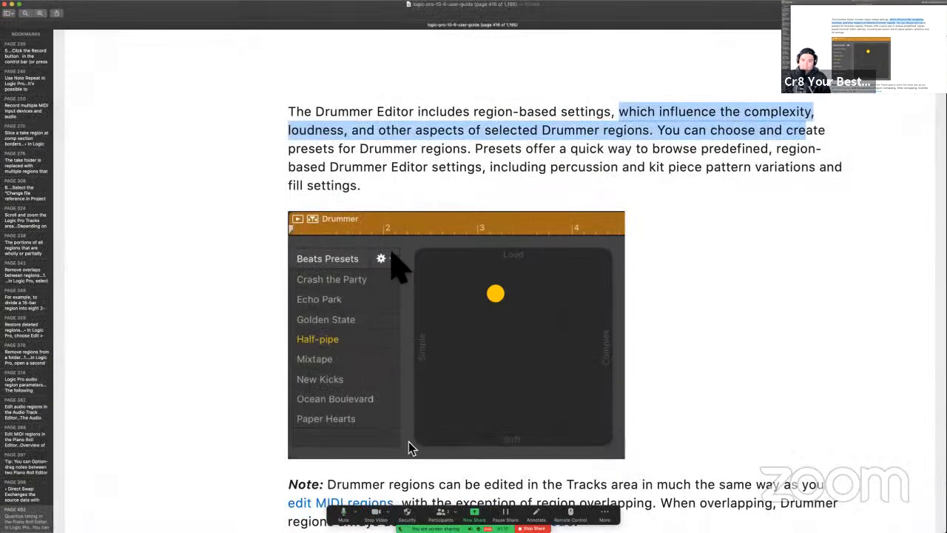
key("ctrl+a")
mouse_move(412, 248)
left_mouse_down()
mouse_move(417, 423)
mouse_move(437, 444)
mouse_move(650, 446)
left_mouse_up()
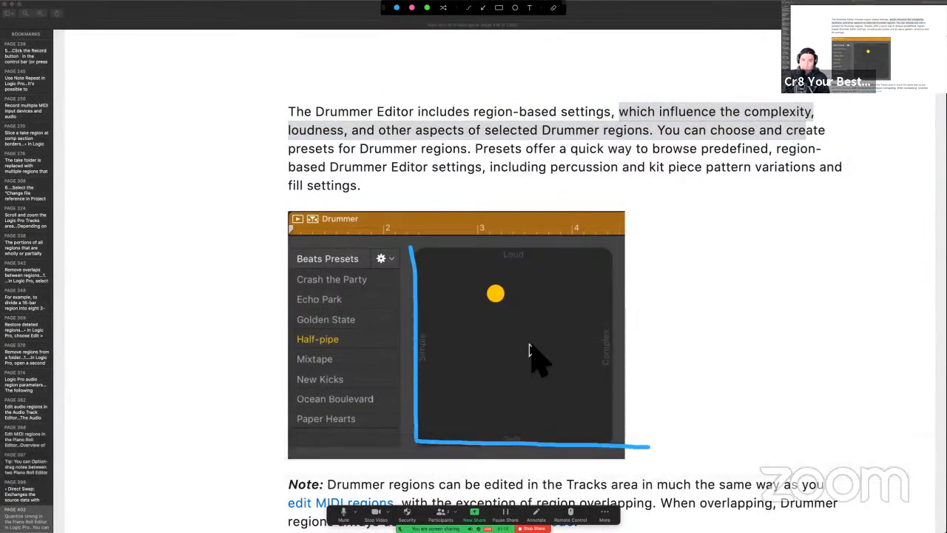
mouse_move(488, 283)
left_mouse_down()
mouse_move(509, 298)
mouse_move(495, 307)
mouse_move(505, 322)
mouse_move(505, 434)
mouse_move(524, 437)
mouse_move(531, 253)
left_mouse_up()
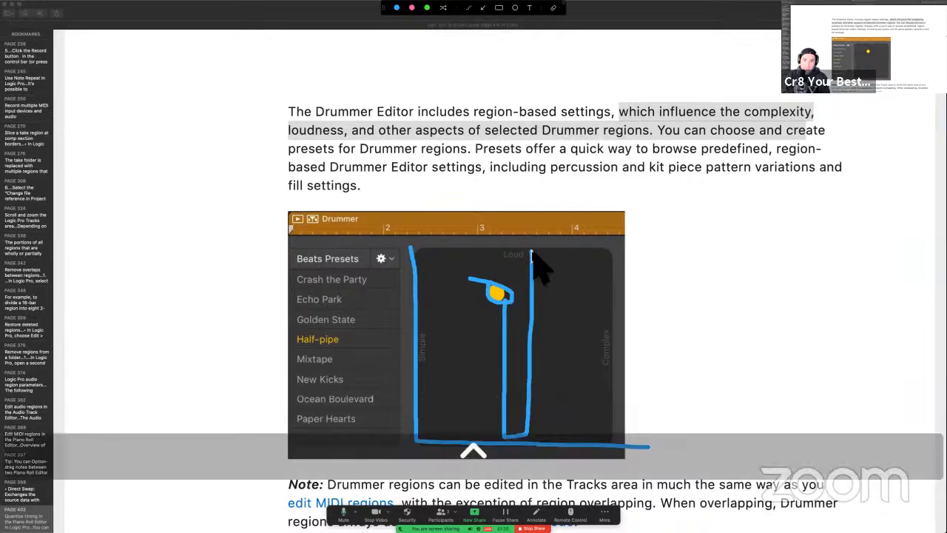
key("ctrl+a")
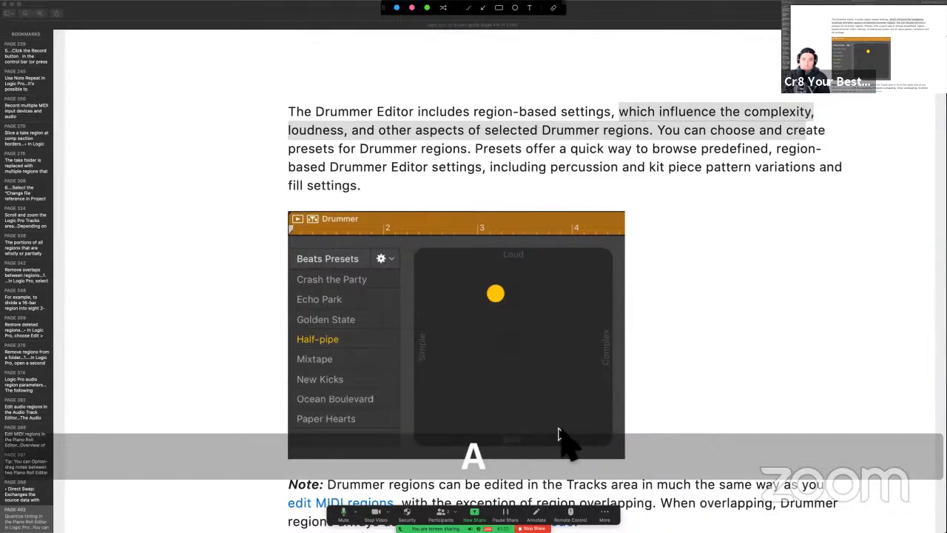
- Draw freehand arrows toward Simple and Complex on the XY pad illustration, and clear the annotations
mouse_move(591, 435)
left_mouse_down()
mouse_move(431, 431)
mouse_move(430, 455)
mouse_move(444, 433)
left_mouse_up()
mouse_move(442, 378)
left_mouse_down()
mouse_move(592, 378)
mouse_move(568, 392)
left_mouse_up()
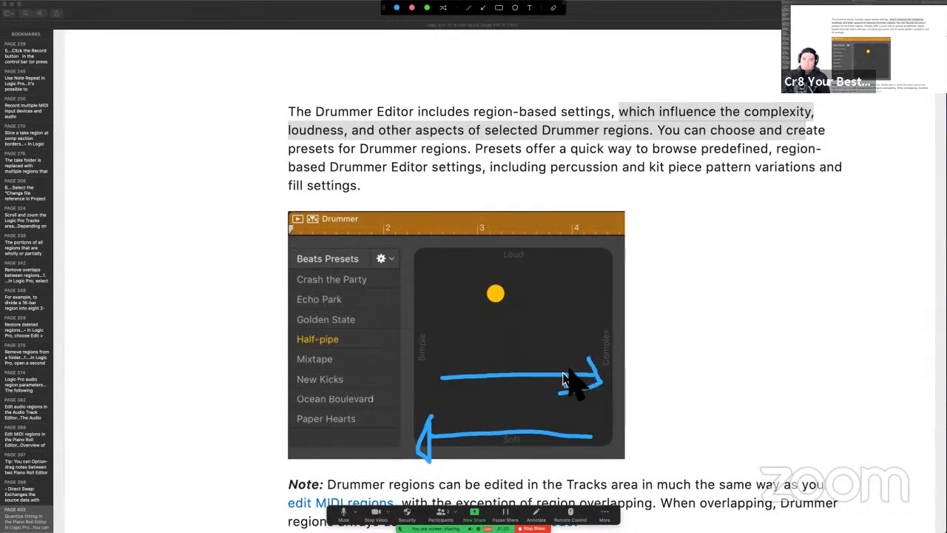
key("ctrl+a")
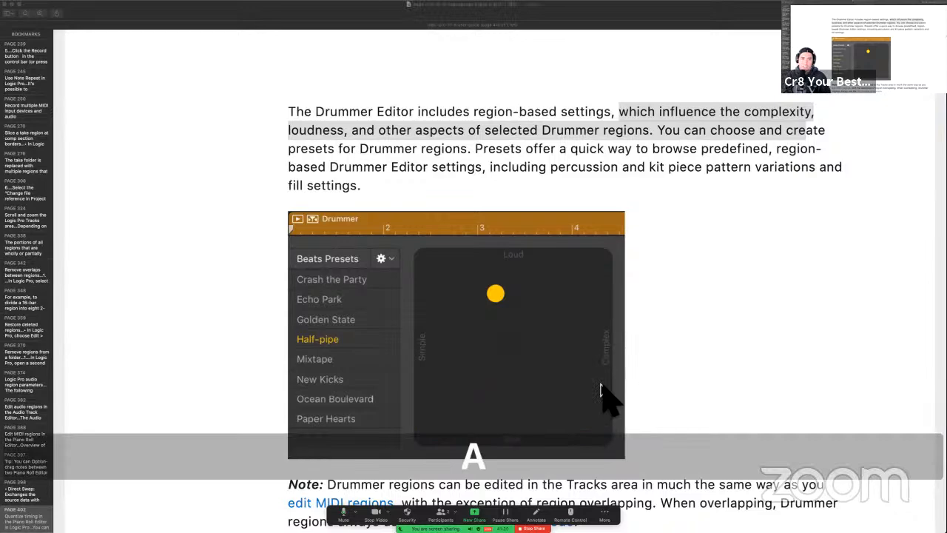
- Read the guide's note on editing overlapping Drummer regions and the instructions for opening the Drummer Editor
scroll(603, 393, "down", 3)
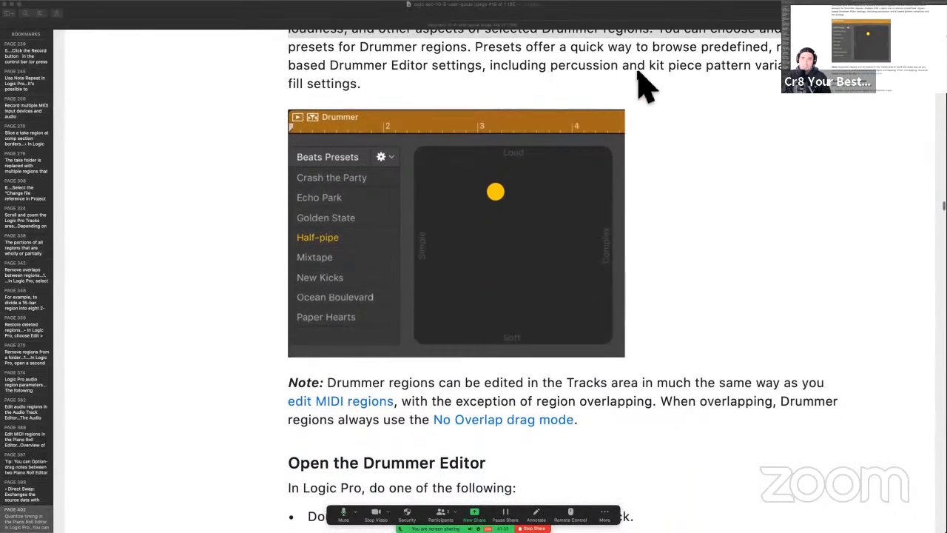
scroll(643, 83, "down", 4)
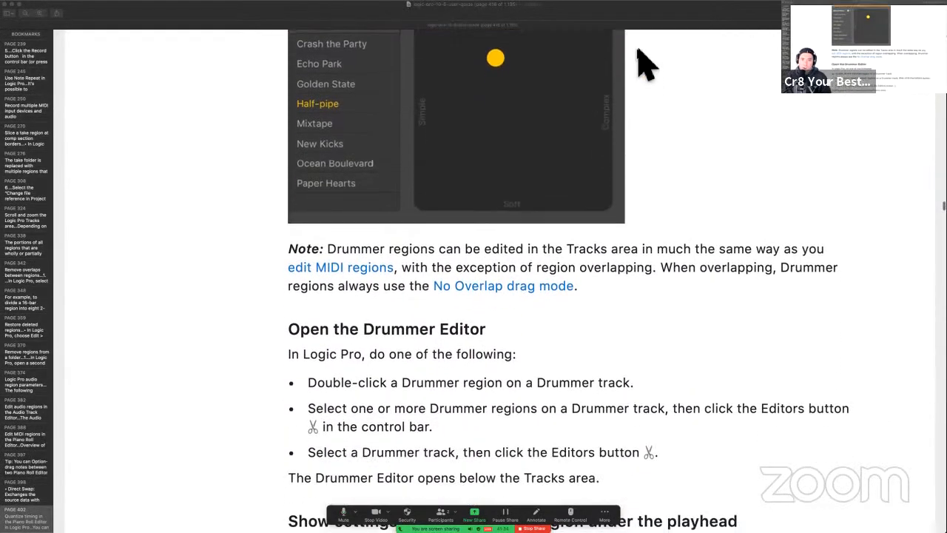
scroll(644, 64, "down", 3)
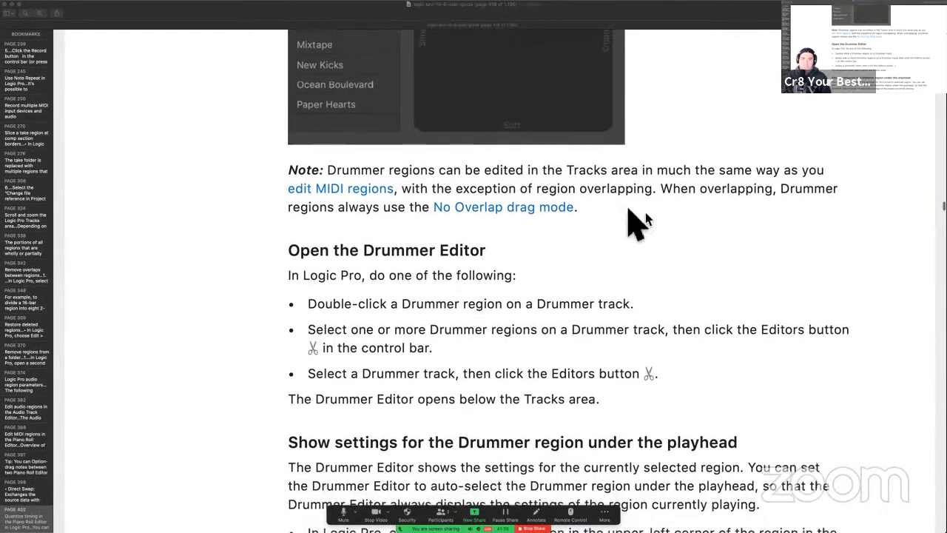
scroll(638, 222, "down", 3)
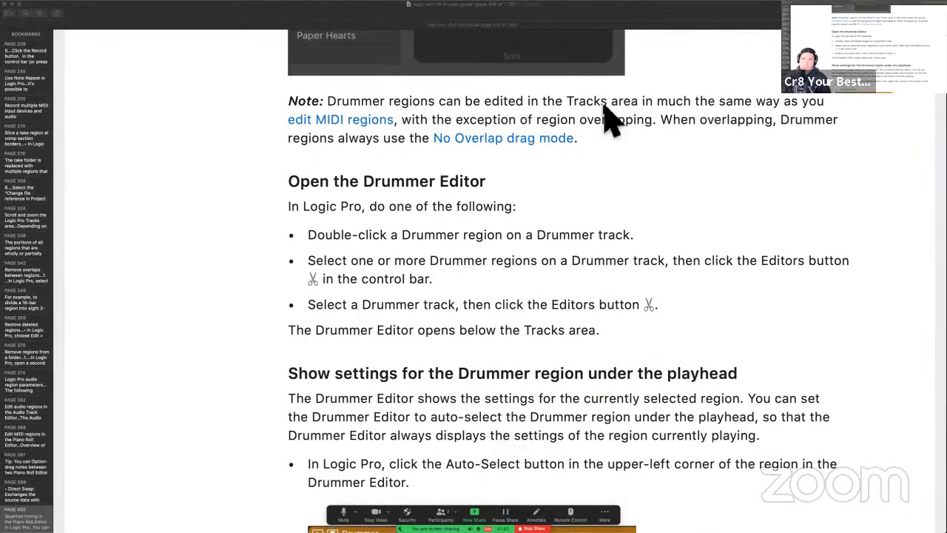
scroll(606, 119, "down", 1)
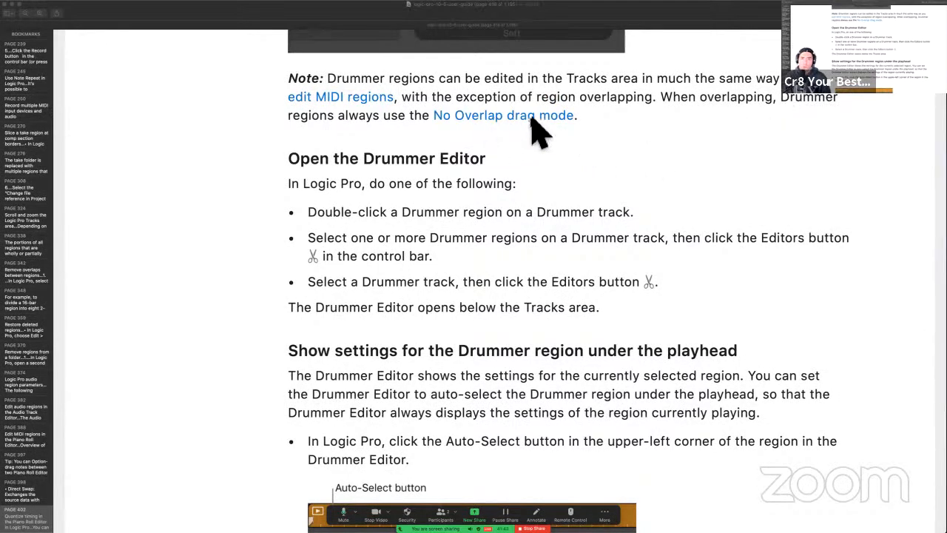
- Switch to Logic Pro, extend the first Trap Door region over the second to bar 10, and restore the boundary to bar 9
key("ctrl+Right")
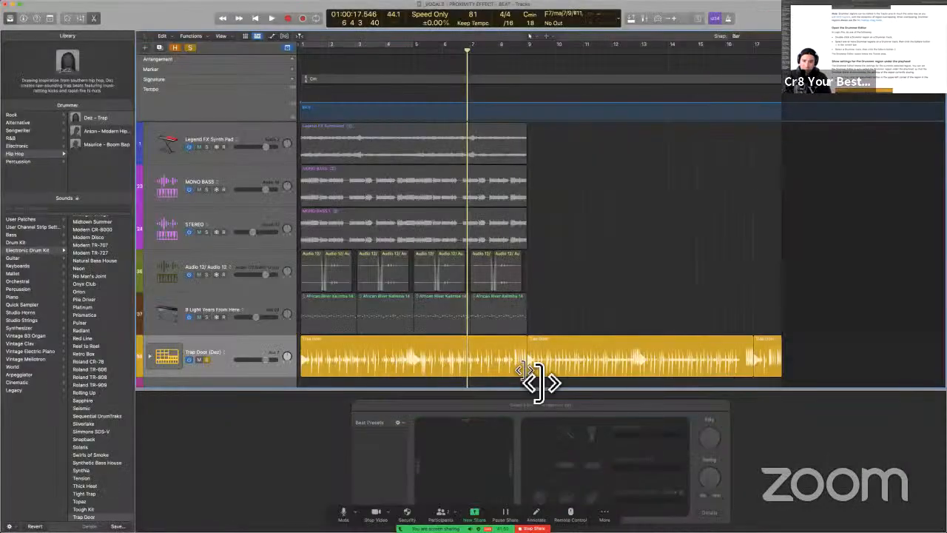
left_click_drag(524, 368, 552, 370)
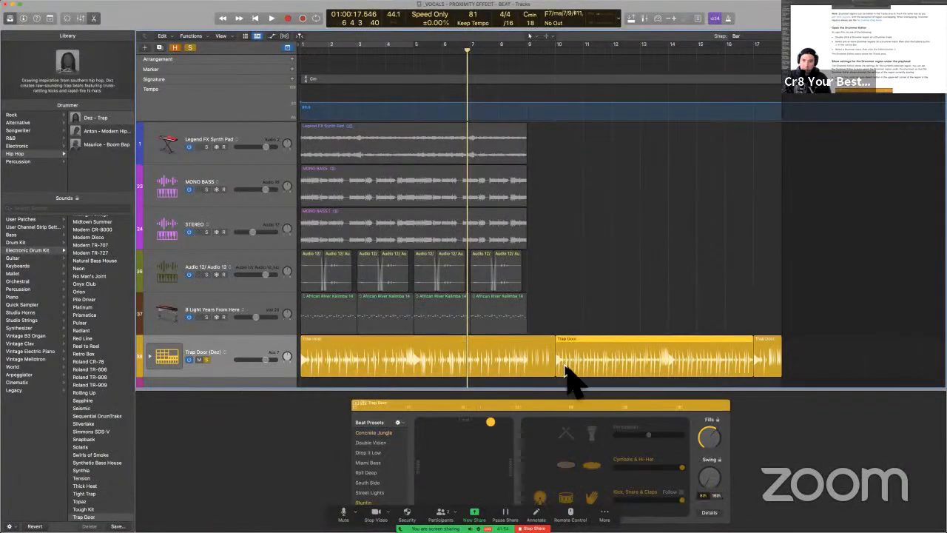
left_click_drag(567, 378, 543, 382)
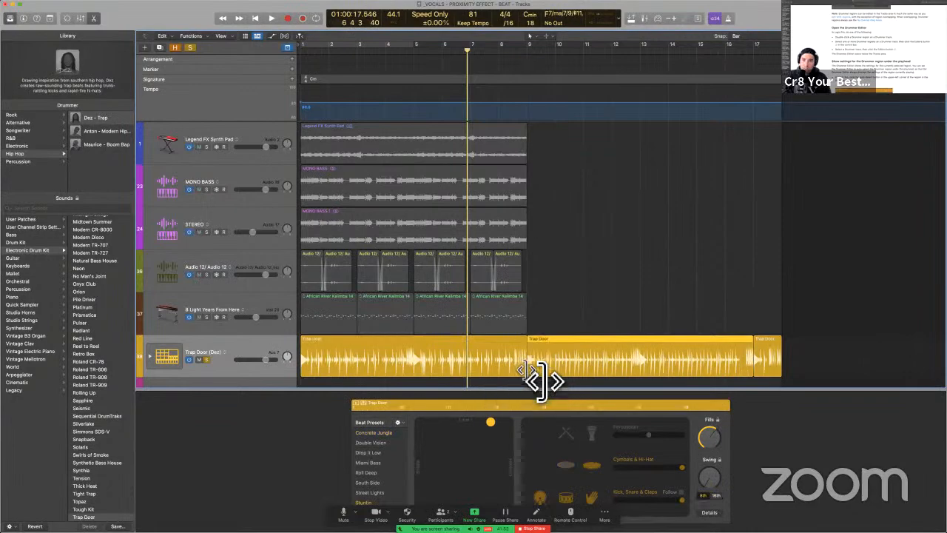
- Return to the PDF guide and highlight the sentence saying overlapping Drummer regions always use the No Overlap drag mode
key("ctrl+Left")
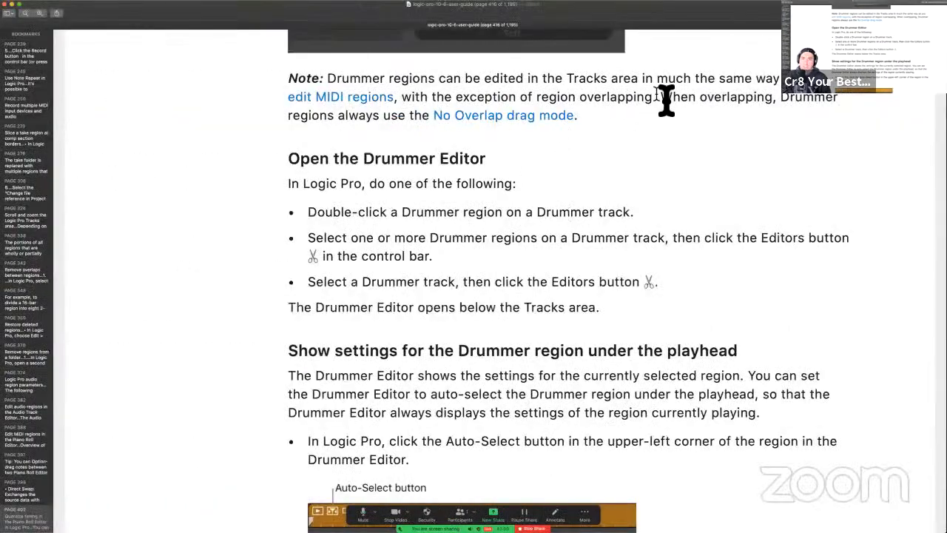
left_click_drag(661, 98, 681, 121)
scroll(628, 182, "down", 3)
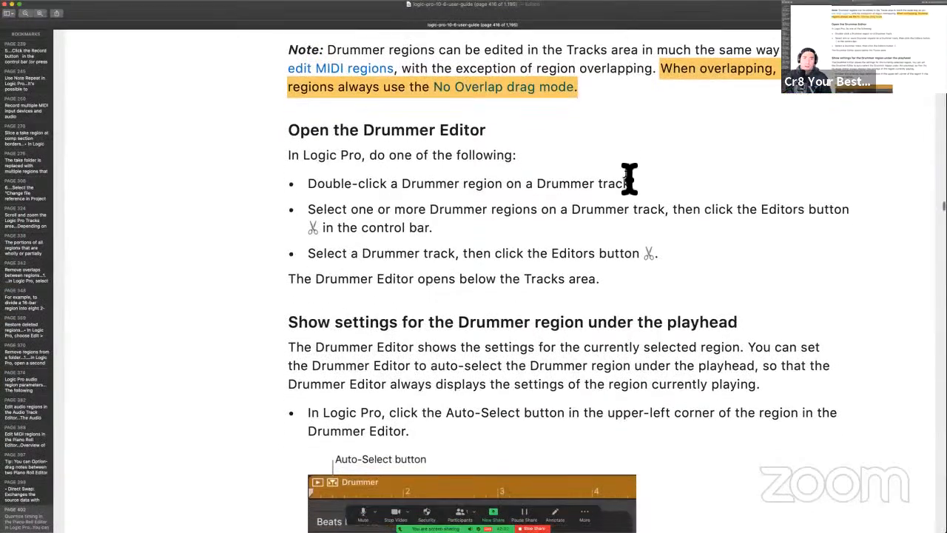
- Read the section on showing settings for the Drummer region under the playhead, including the Auto-Select button instruction
scroll(629, 178, "down", 2)
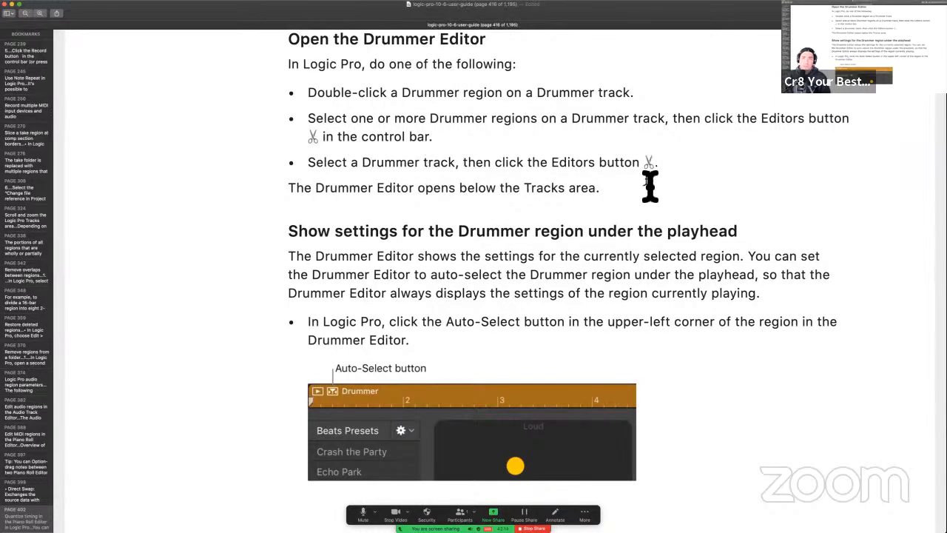
scroll(650, 187, "down", 5)
scroll(544, 281, "down", 4)
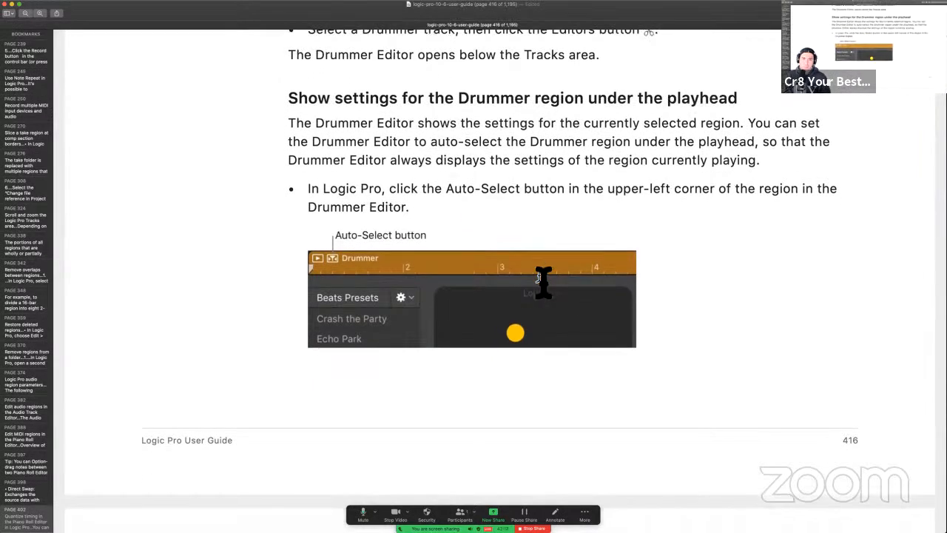
left_click_drag(453, 189, 532, 194)
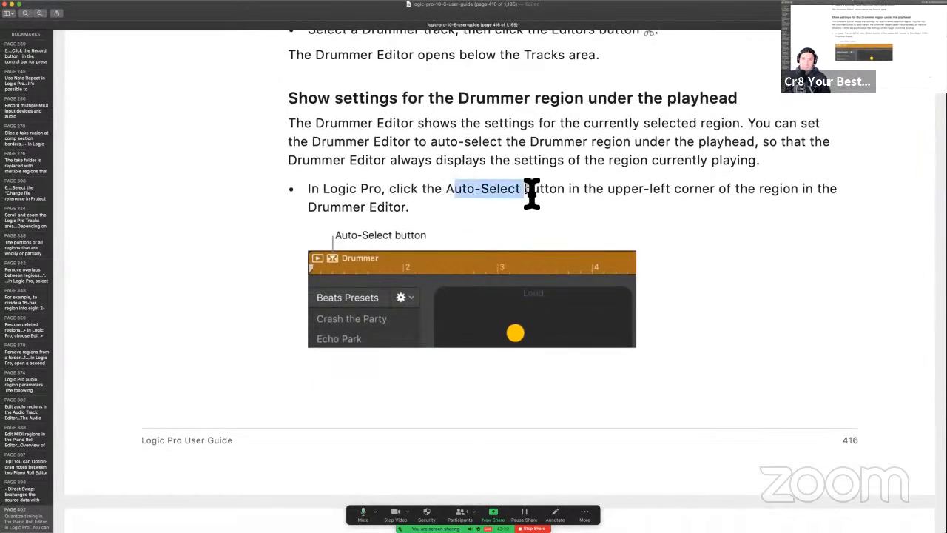
left_click(531, 229)
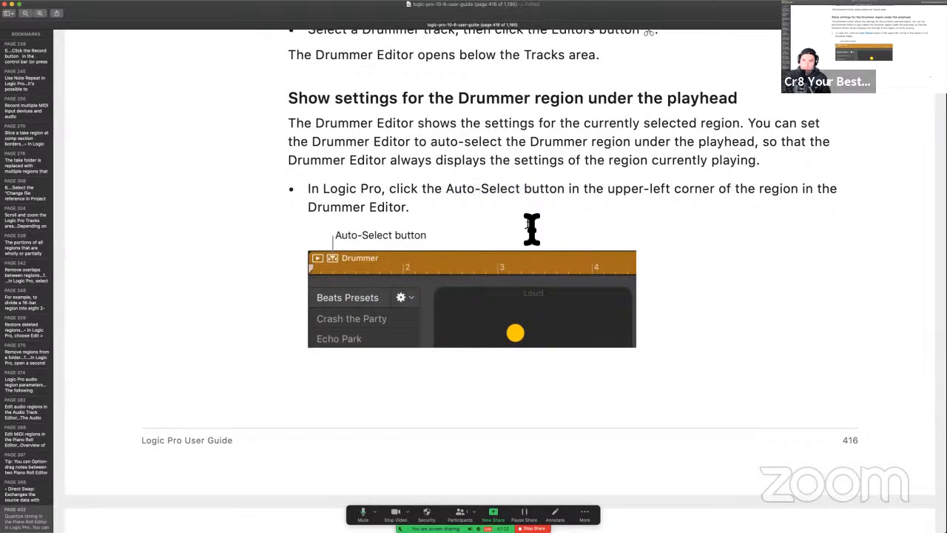
left_click_drag(422, 124, 742, 123)
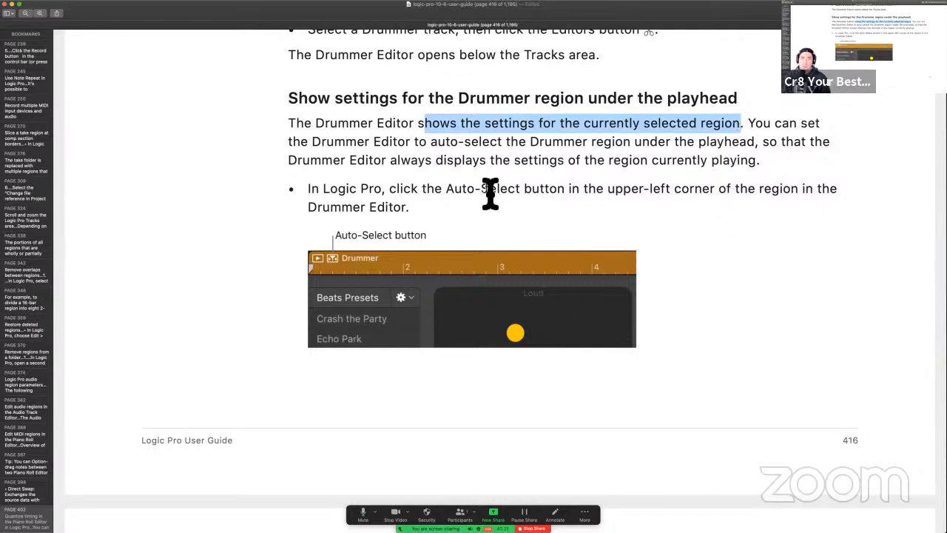
left_click_drag(763, 142, 794, 188)
left_click(709, 172)
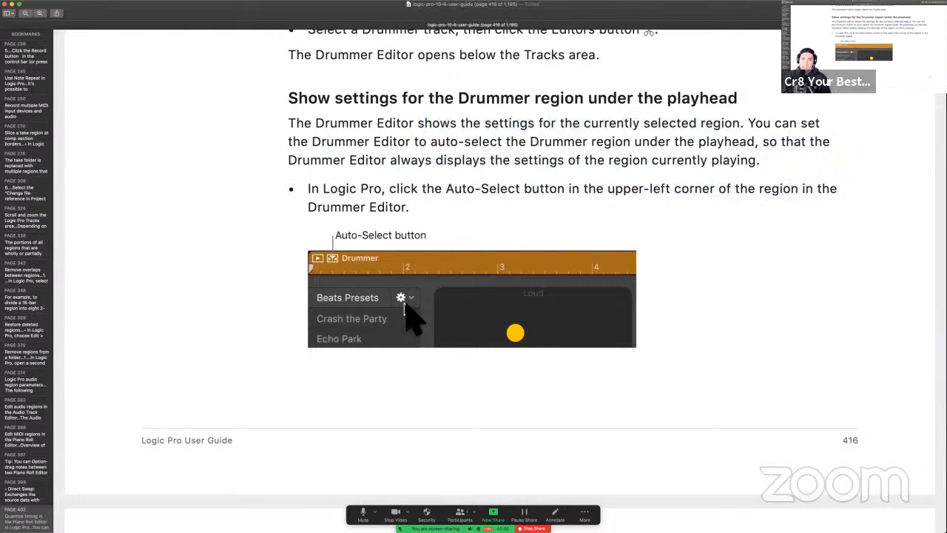
- Switch to Logic Pro, set the cycle area to the second Trap Door region from bar 9 to 17, and hide the Library
key("ctrl+Right")
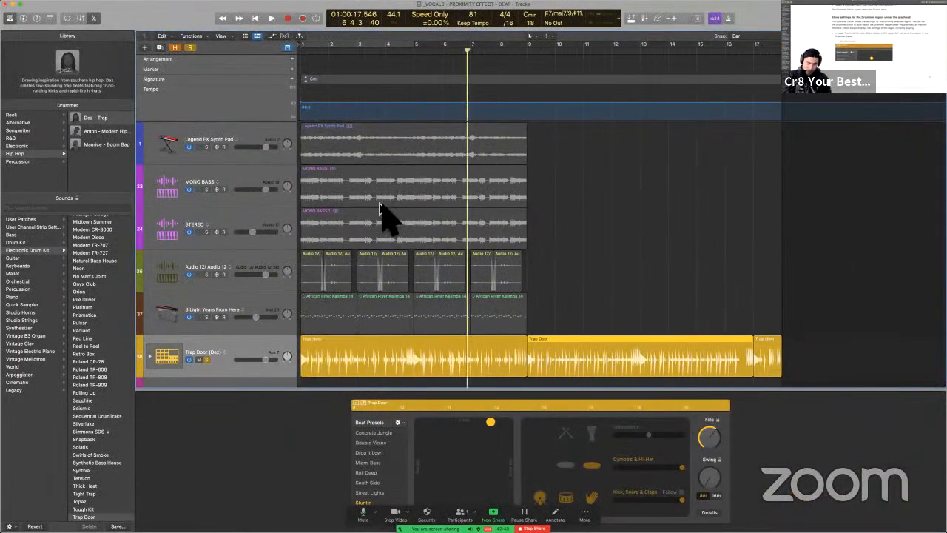
key("u")
key("y")
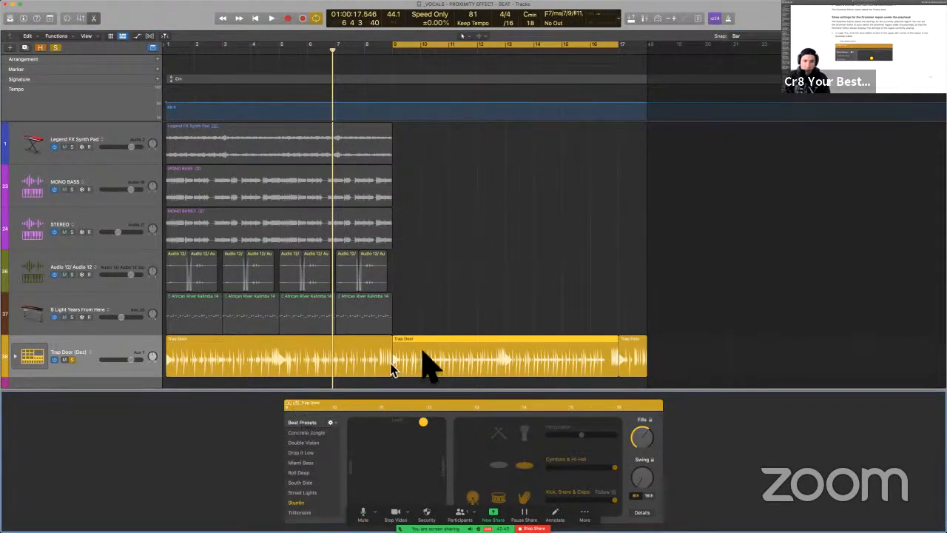
- Select the first and second Trap Door regions alternately to compare their Drummer Editor settings
left_click(362, 362)
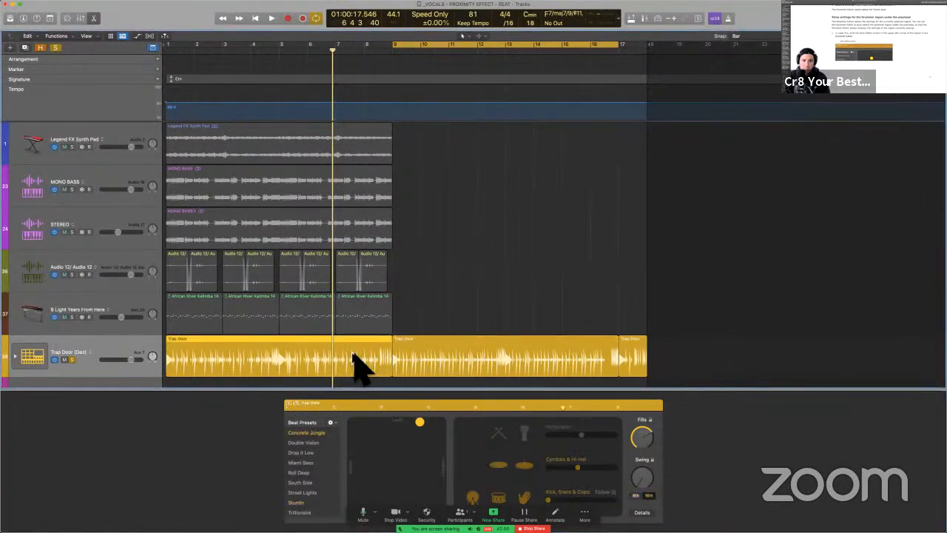
left_click(449, 362)
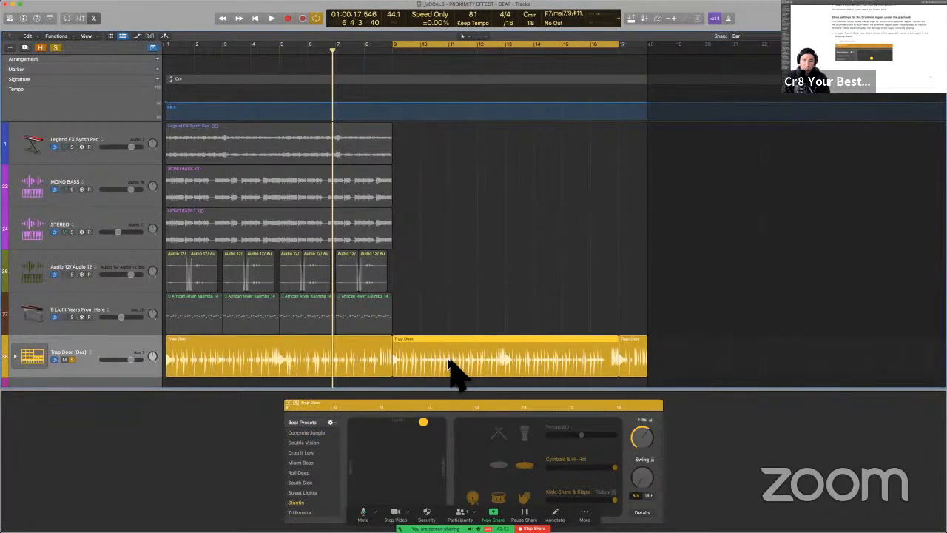
left_click(351, 361)
left_click(435, 363)
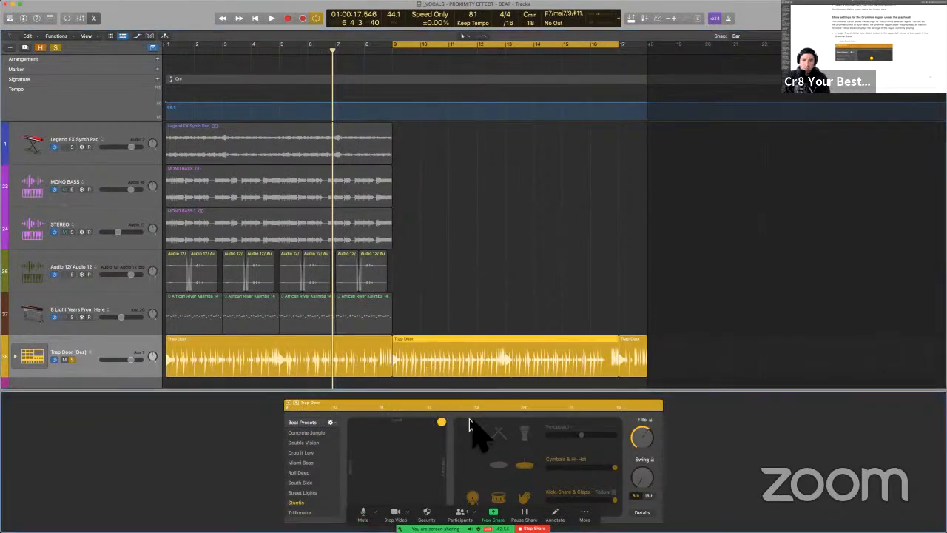
- Select the first Trap Door region and return to the second one to show how the displayed Drummer Editor settings follow the selection
left_click(360, 370)
left_click_drag(426, 423, 363, 418)
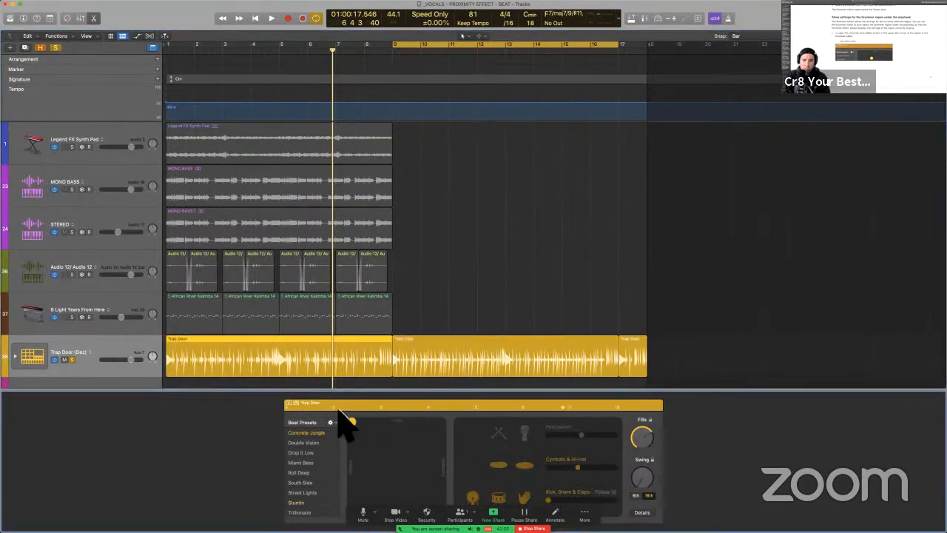
left_click(453, 374)
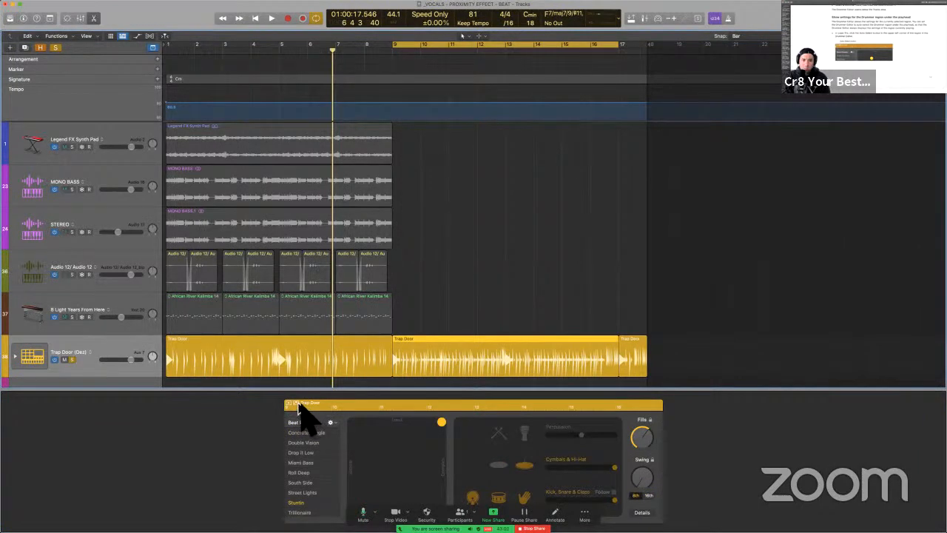
- Open the third African River Kalimba 14 region in the Piano Roll and return to the second Trap Door region's Drummer Editor
double_click(300, 310)
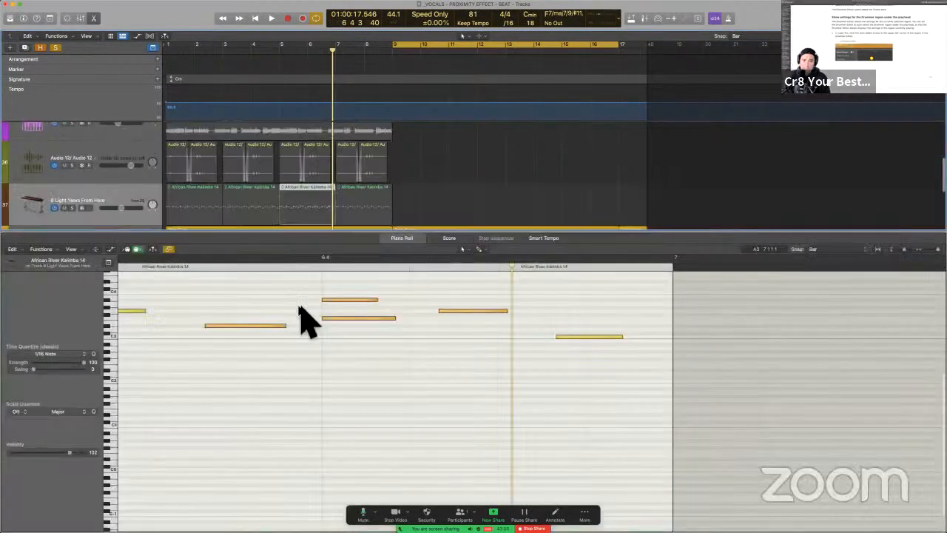
scroll(480, 211, "down", 4)
left_click(457, 194)
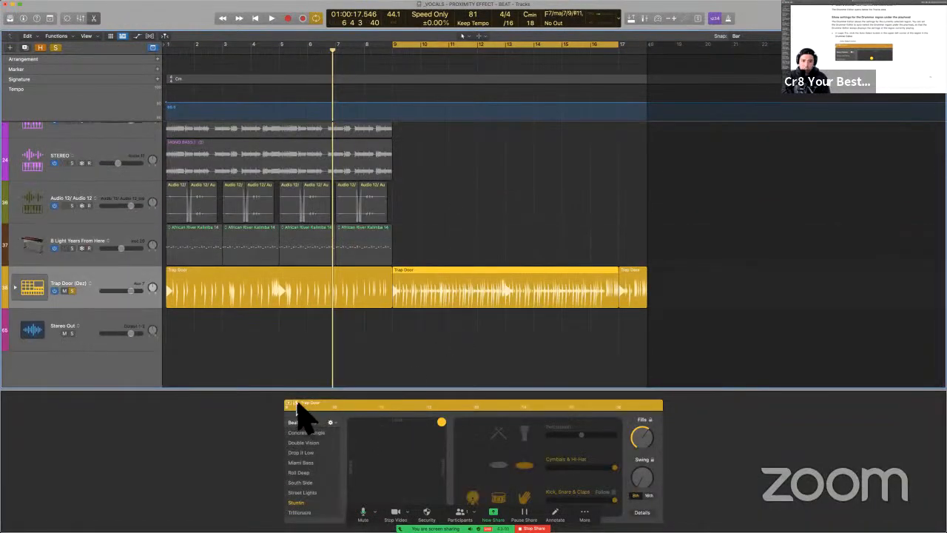
- Alternate several times between the first and second Trap Door regions, ending on the second, to compare their presets and XY pad positions
left_click(355, 303)
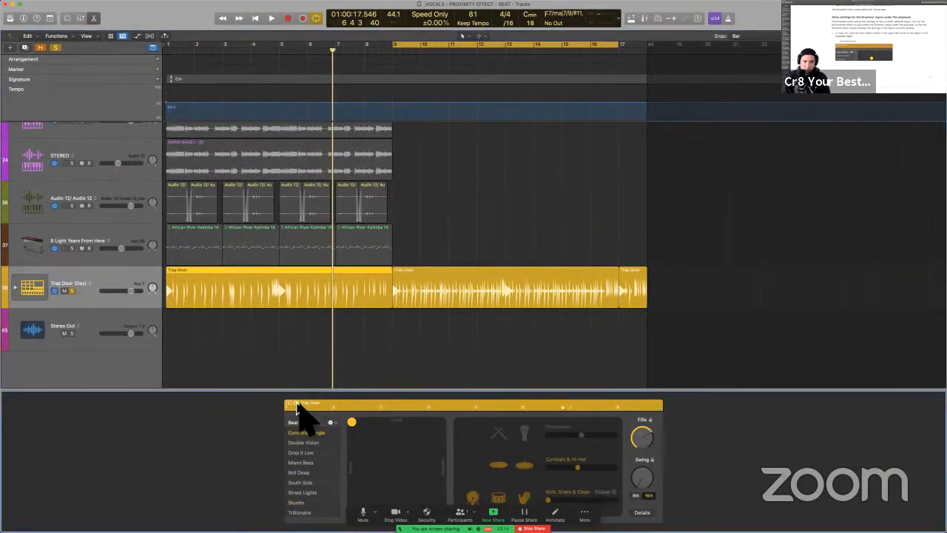
left_click(462, 304)
left_click(328, 306)
left_click(456, 296)
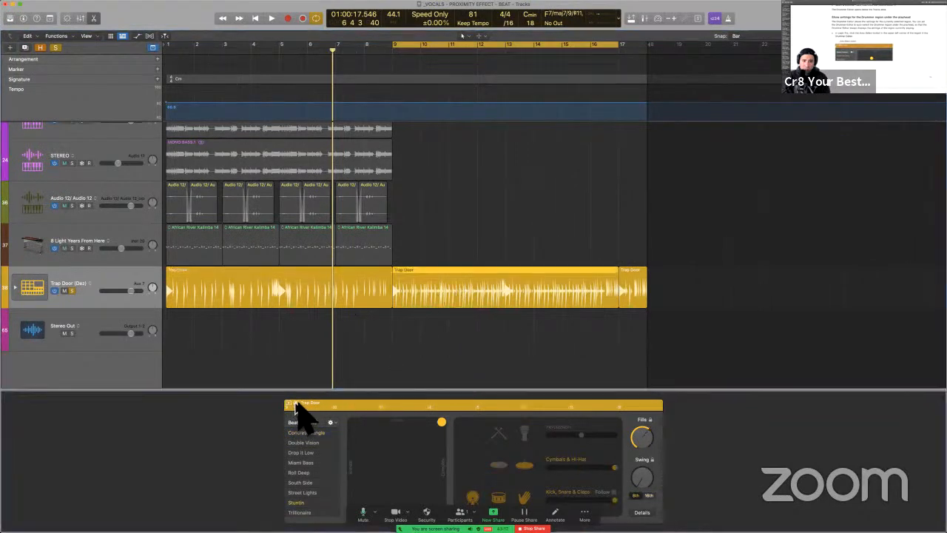
left_click(370, 298)
left_click(440, 288)
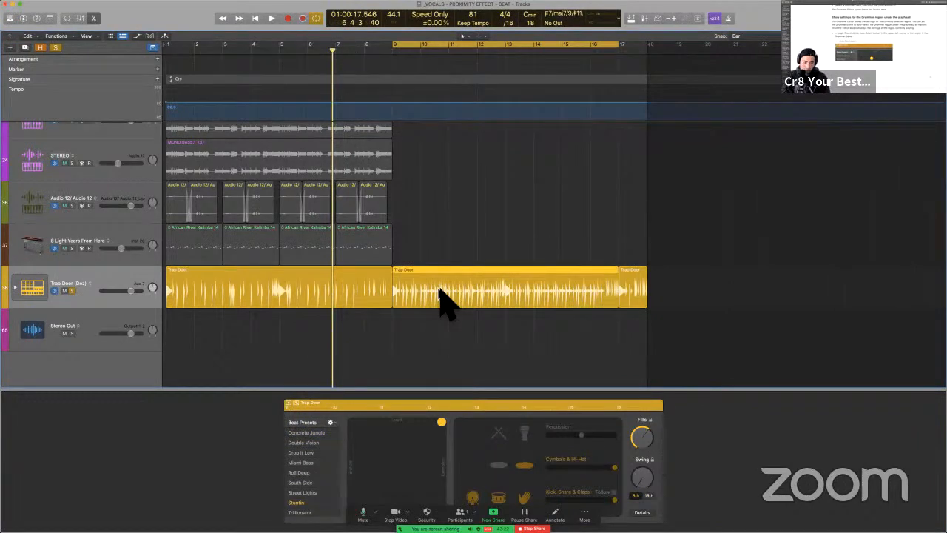
- Turn off Cycle mode, start playback from the current playhead position, and select the second Trap Door region
key("c")
left_click(418, 342)
key("space")
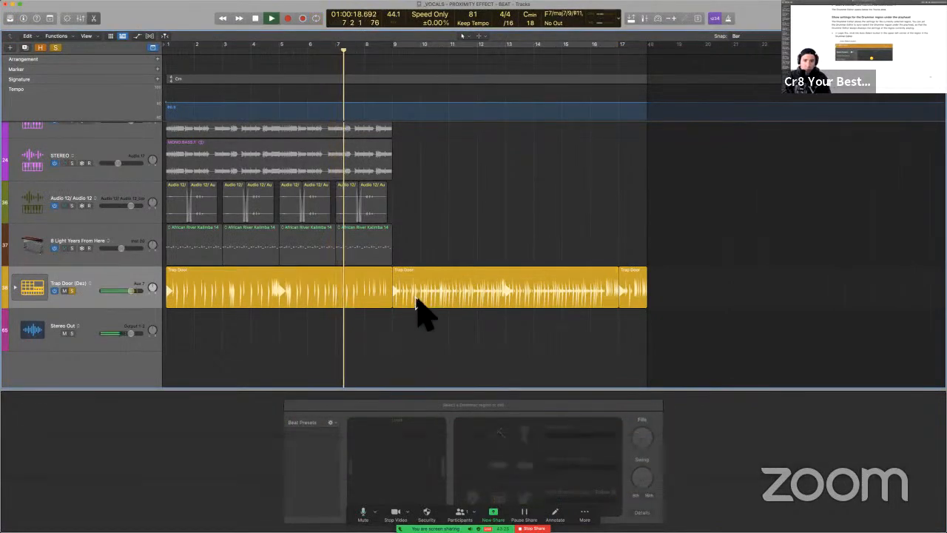
left_click(418, 304)
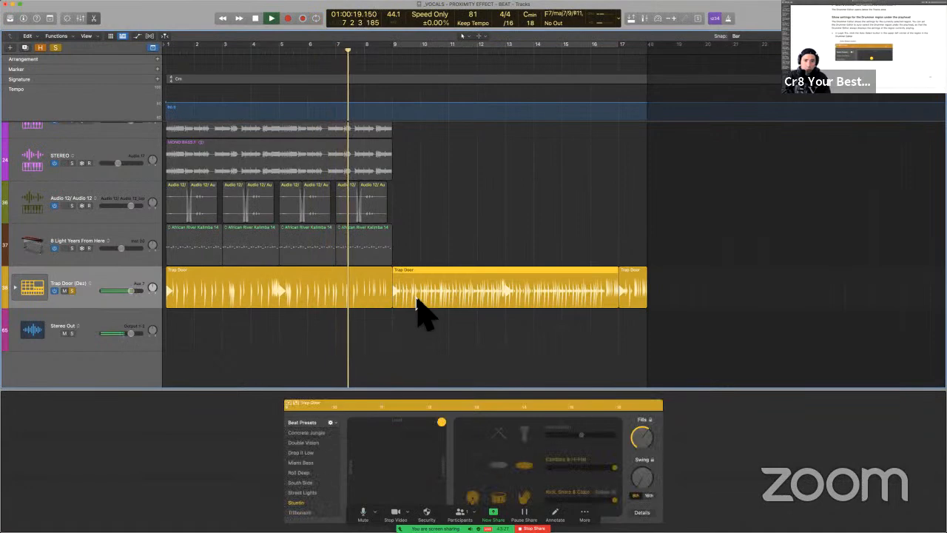
- Test the Drummer Editor's Auto-Select option during playback with the first Trap Door region selected, and stop playback in bar 12
left_click(296, 404)
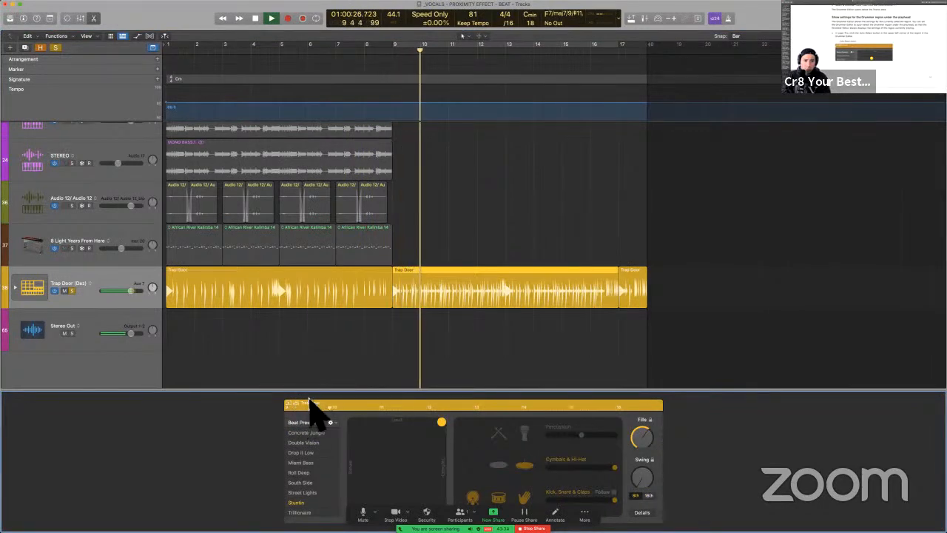
left_click(321, 302)
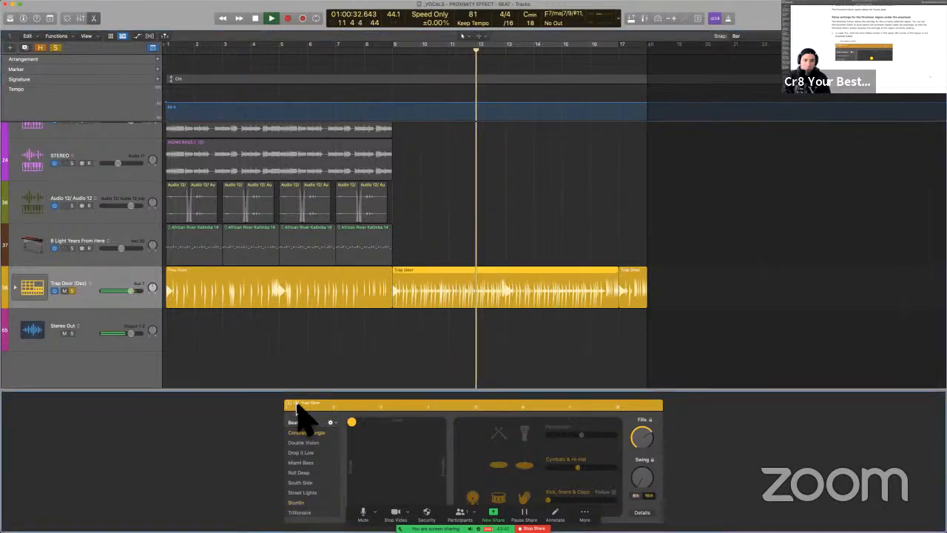
key("space")
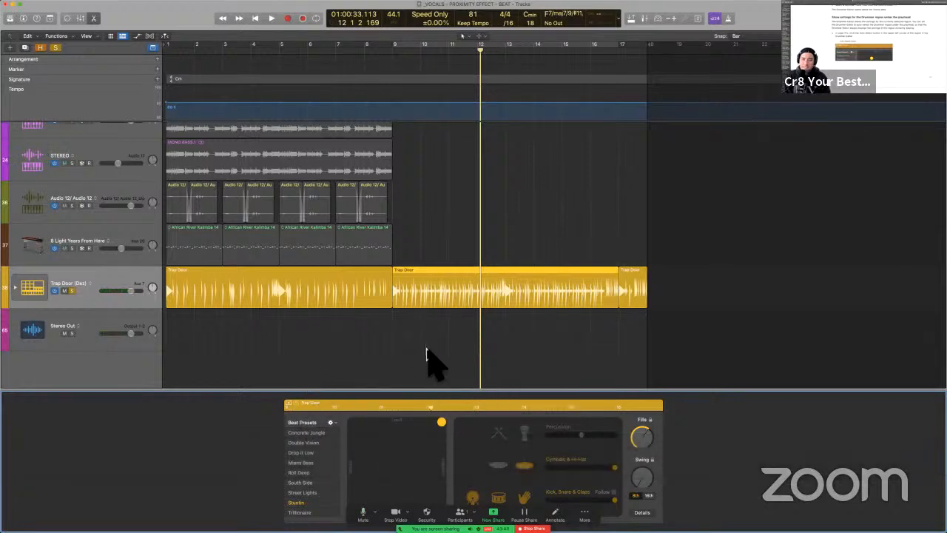
- Return the playhead to the start of the project and select the second Trap Door region
left_click(322, 305)
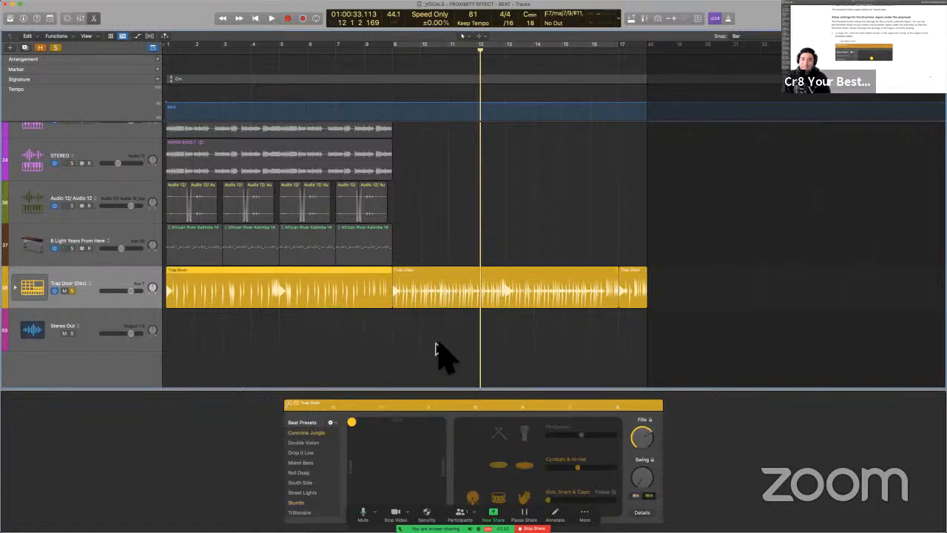
key("shift")
key("Return")
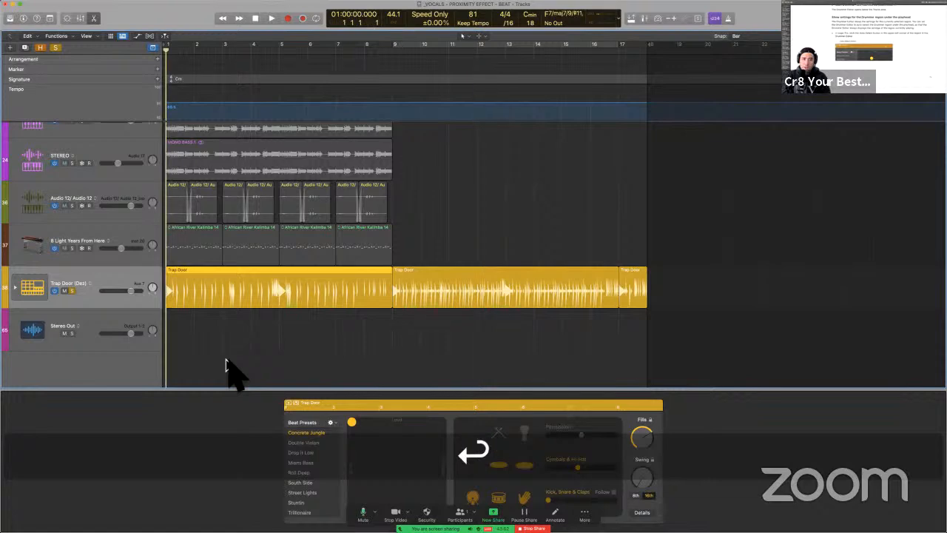
left_click(467, 309)
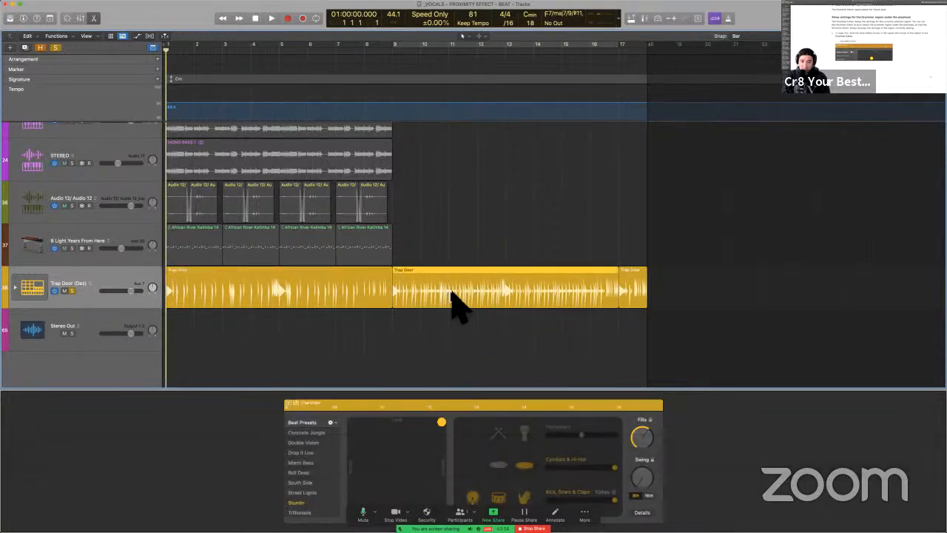
key("ctrl+alt+super+m")
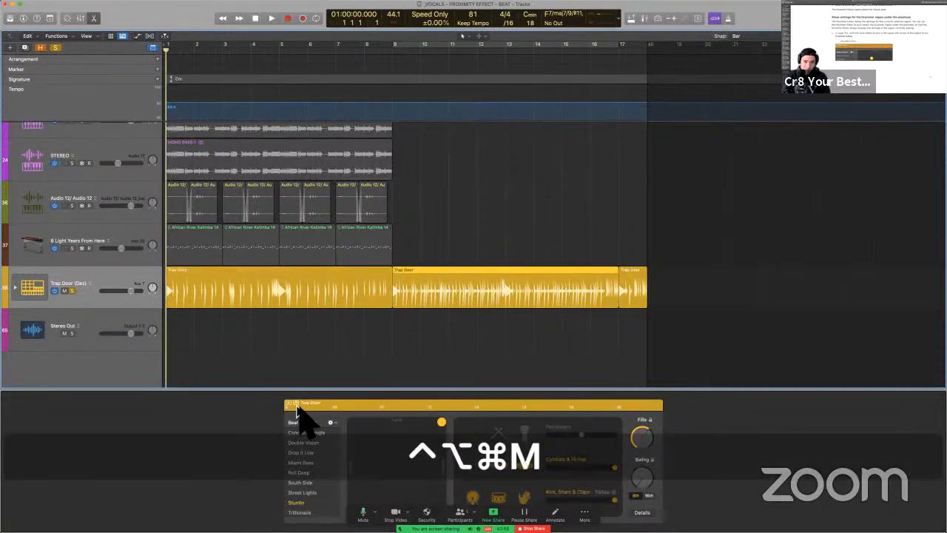
key("ctrl+alt+super+m")
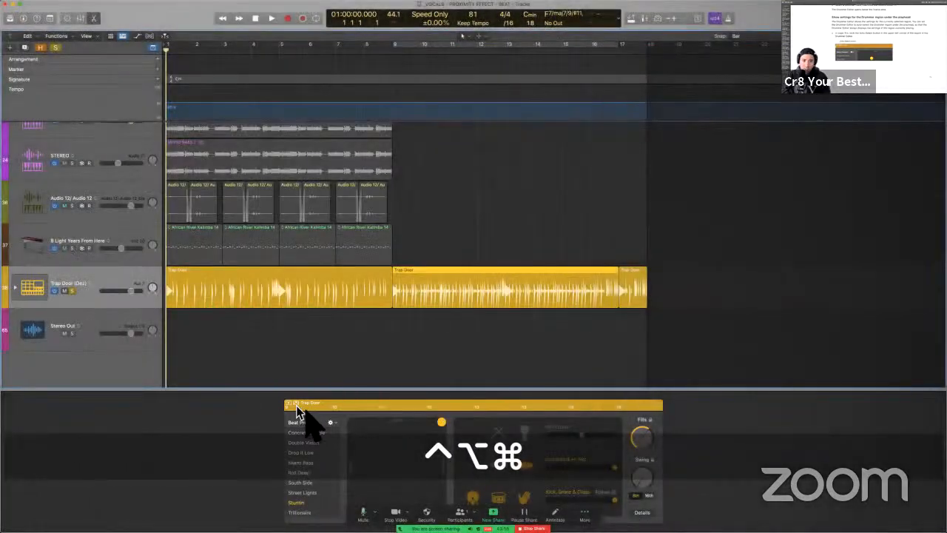
- Reselect the second Trap Door region and briefly play from the project start to test whether Auto-Select follows the playhead
left_click_drag(317, 354, 231, 298)
left_click(329, 343)
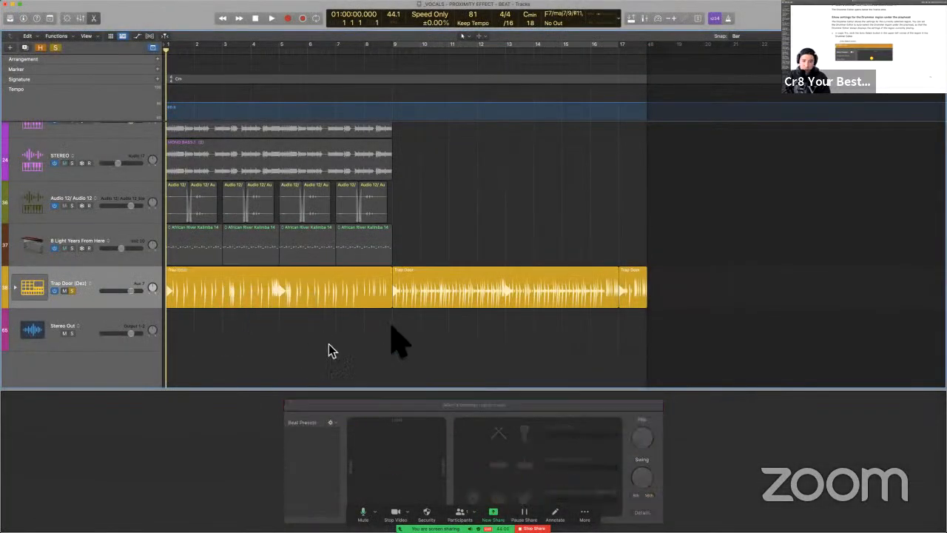
left_click(473, 296)
key("space")
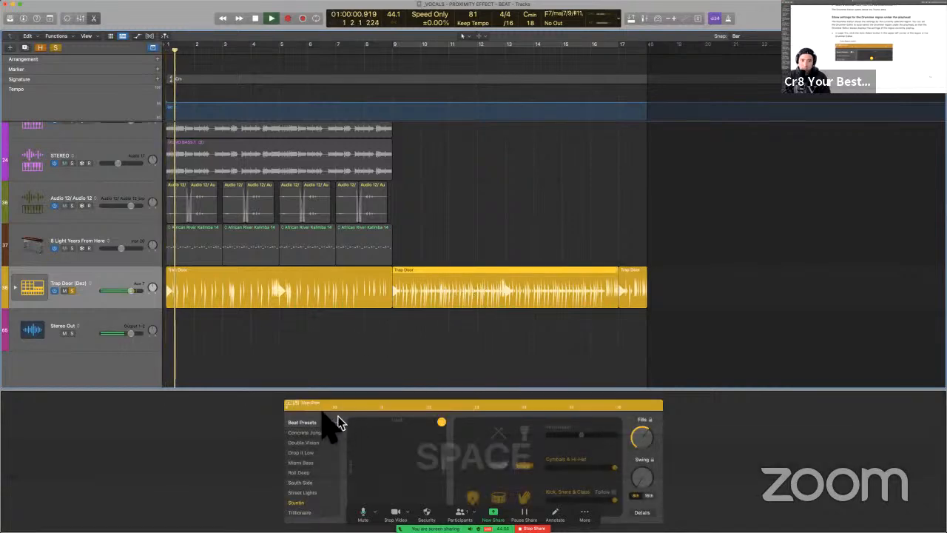
key("space")
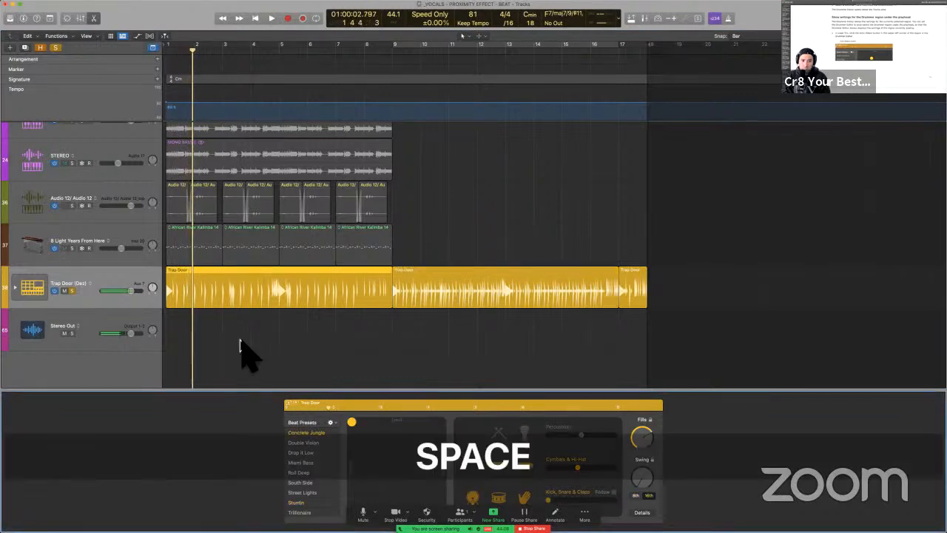
left_click_drag(318, 356, 178, 289)
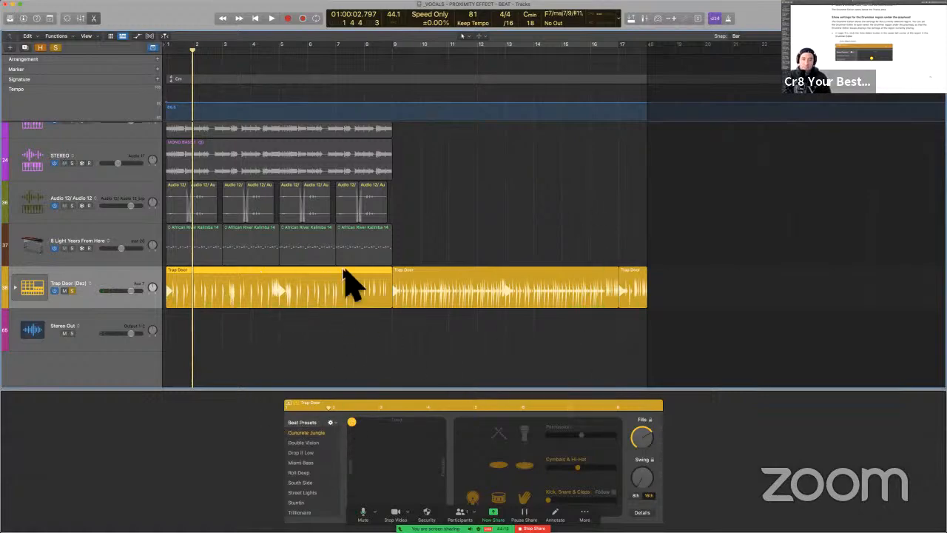
- Switch to the PDF guide and continue past the Auto-Select instruction to the section "Choose genres and drummers in Logic Pro"
key("ctrl+Left")
scroll(434, 162, "down", 2)
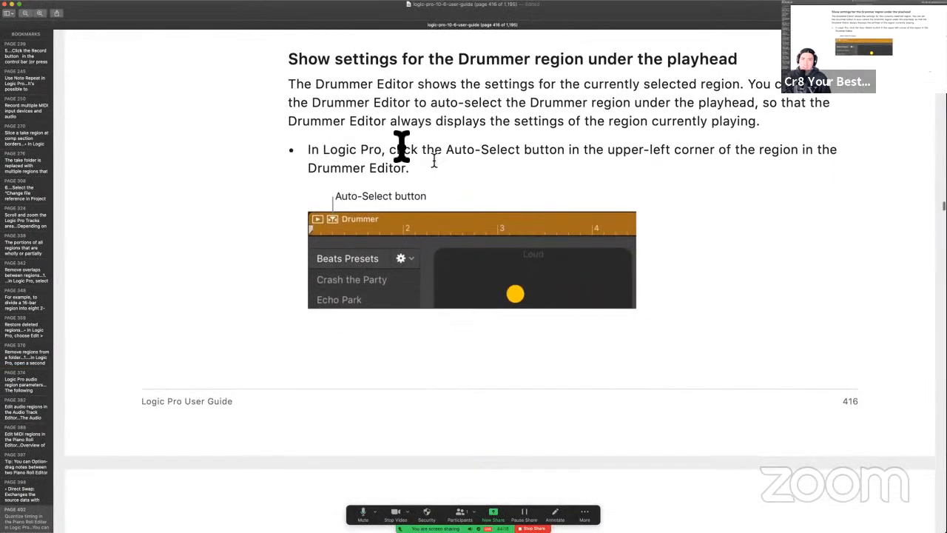
left_click_drag(390, 150, 626, 281)
scroll(626, 281, "down", 10)
scroll(626, 281, "down", 4)
scroll(612, 135, "down", 2)
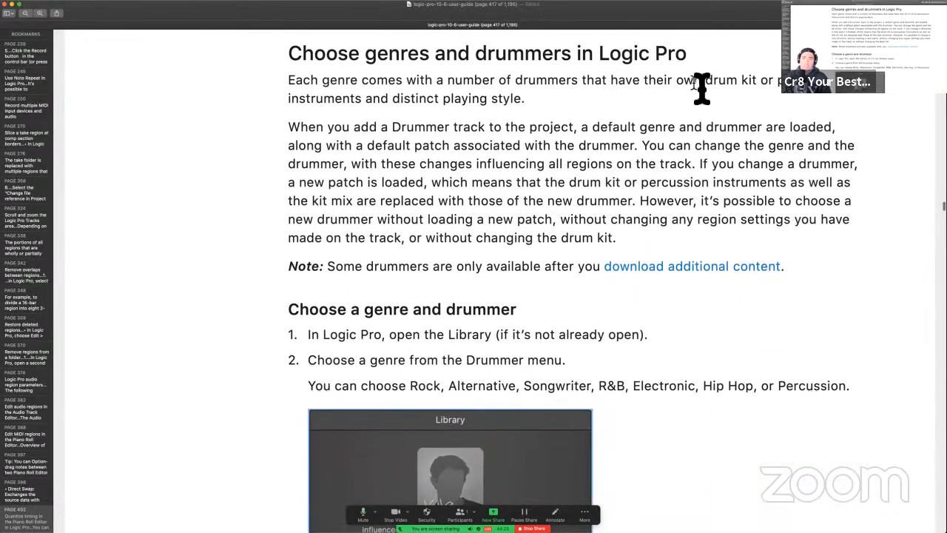
- Highlight "drum kit" and the phrase about a default genre and drummer being loaded while reading the section's opening paragraphs
left_click_drag(703, 80, 761, 81)
scroll(766, 90, "down", 2)
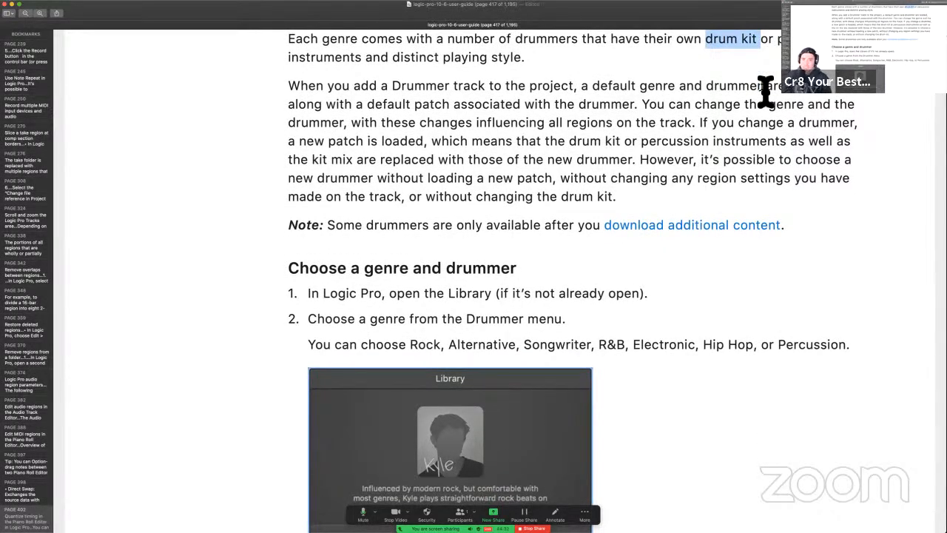
scroll(765, 90, "down", 2)
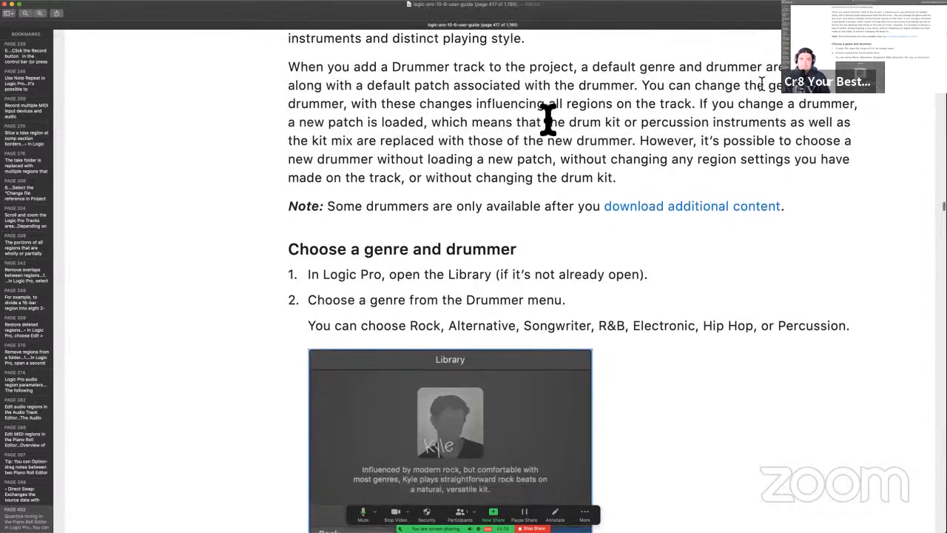
scroll(543, 123, "up", 2)
left_click_drag(354, 96, 837, 104)
left_click(649, 94)
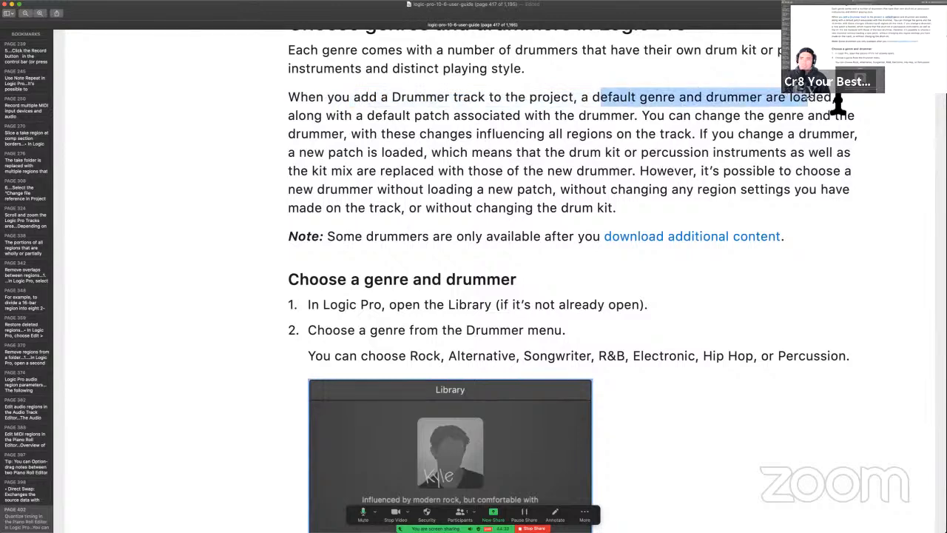
- Highlight "these changes influencing all regions on the track" and read how changing a drummer loads a new patch
scroll(634, 150, "down", 2)
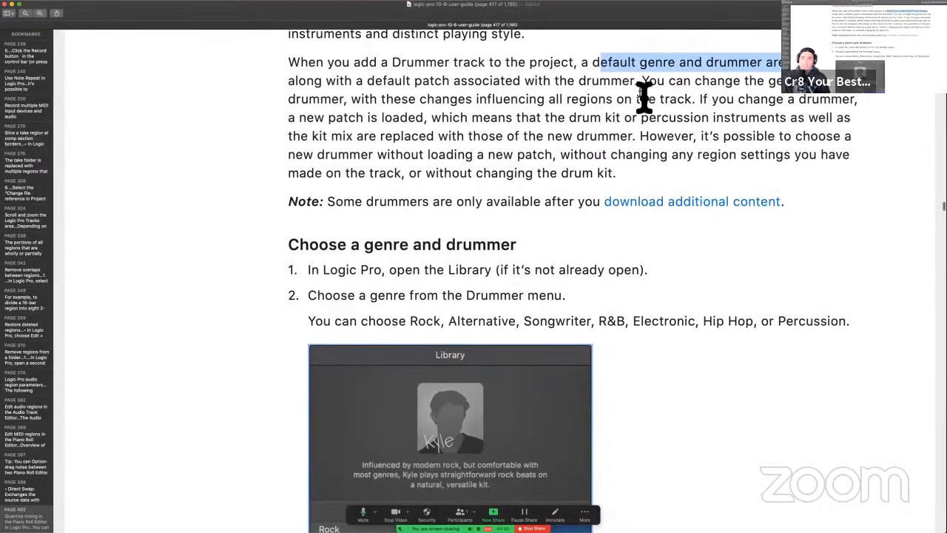
scroll(644, 96, "down", 1)
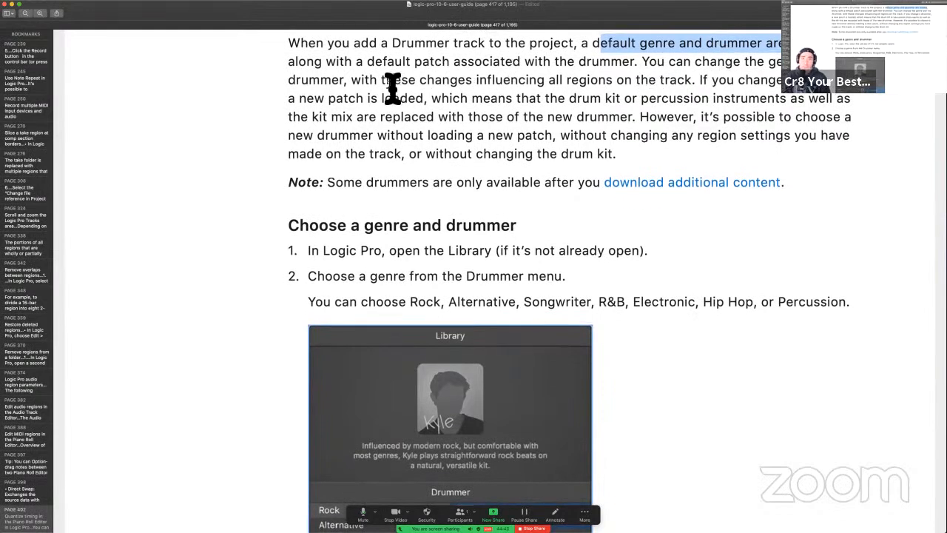
left_click_drag(383, 81, 690, 89)
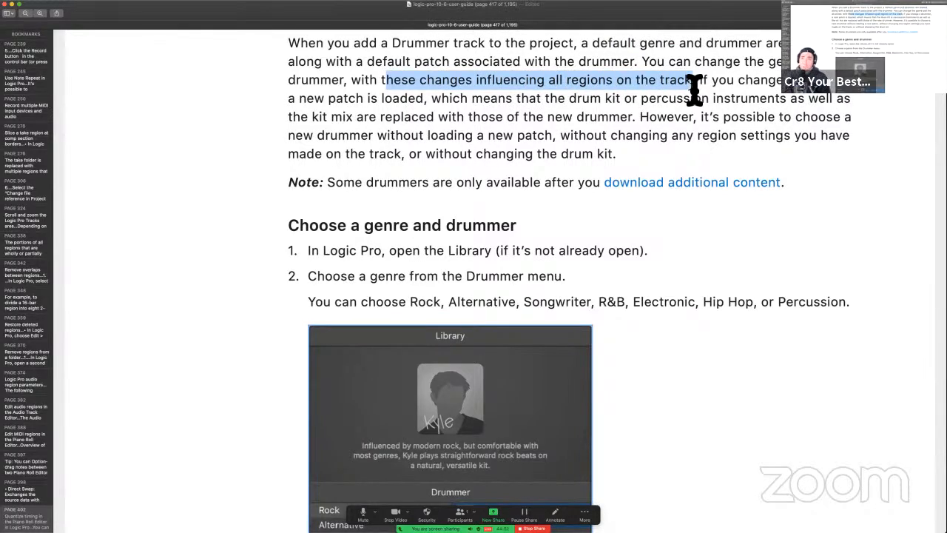
scroll(465, 120, "down", 1)
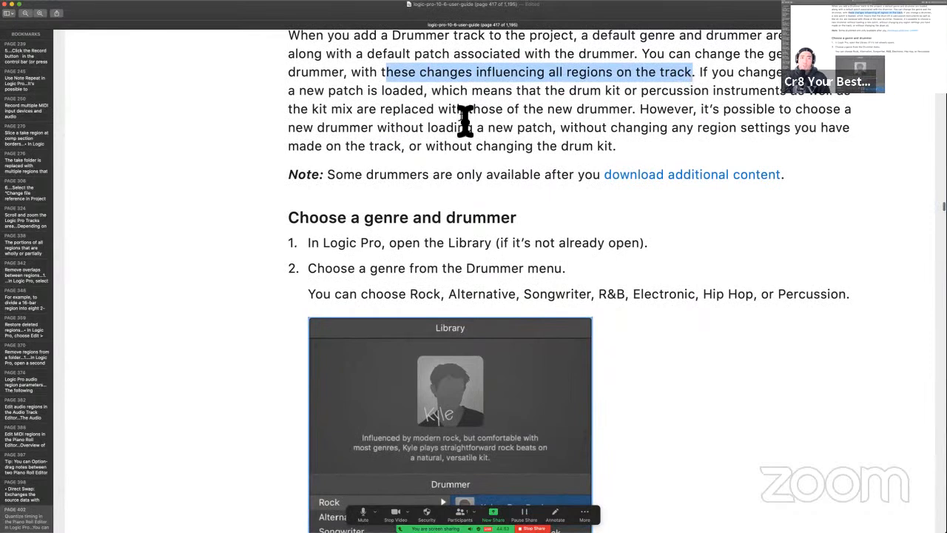
left_click_drag(330, 92, 362, 94)
left_click(364, 96)
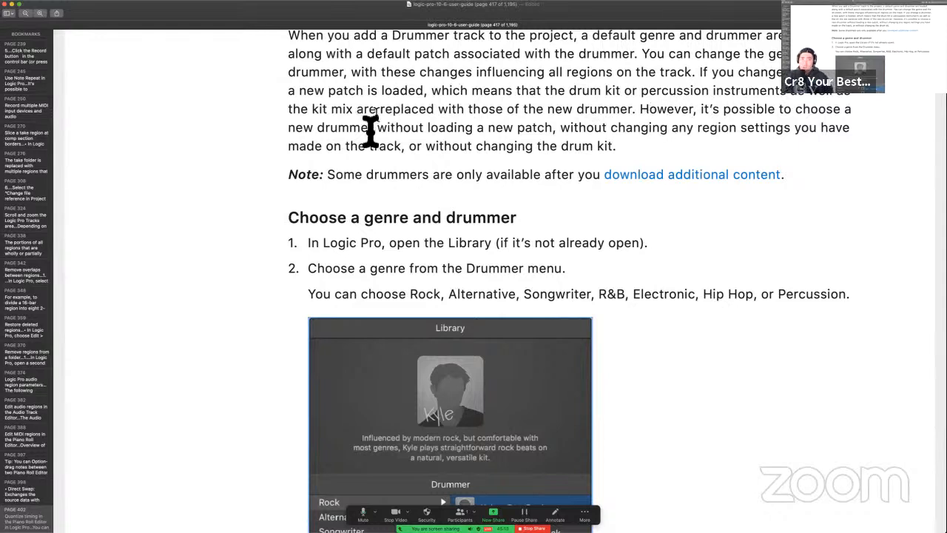
- Highlight the phrases on choosing a drummer without loading a new patch or changing settings, and continue to "Choose a genre and drummer"
left_click_drag(429, 128, 565, 134)
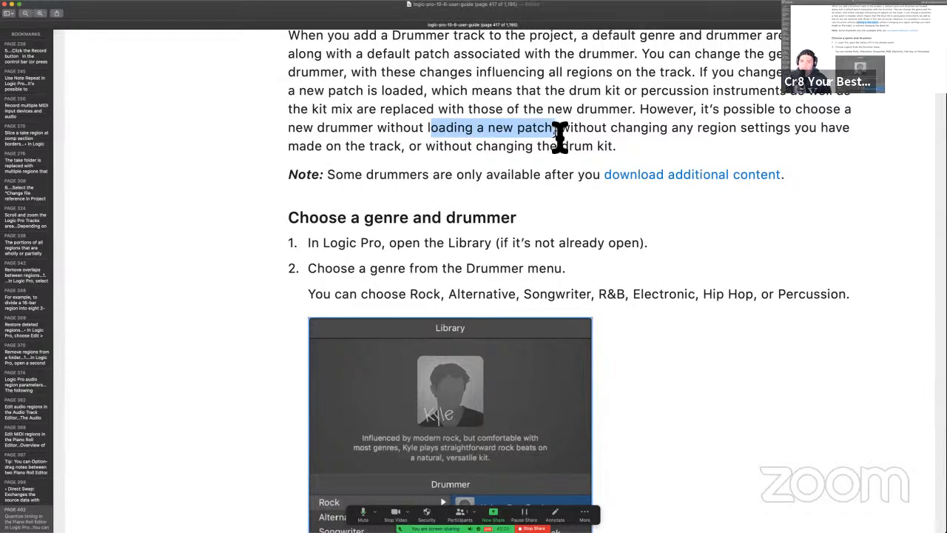
left_click(569, 135)
left_click_drag(561, 129, 784, 144)
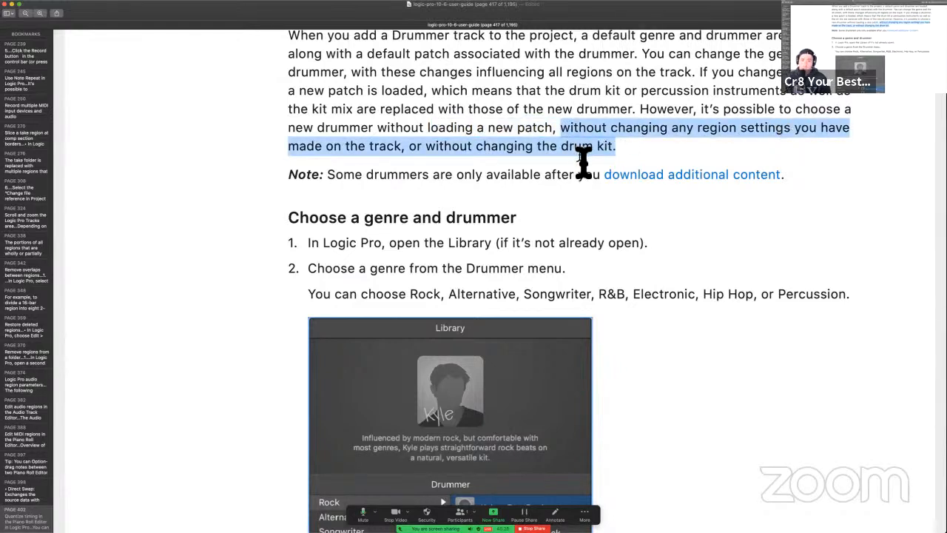
scroll(583, 162, "down", 5)
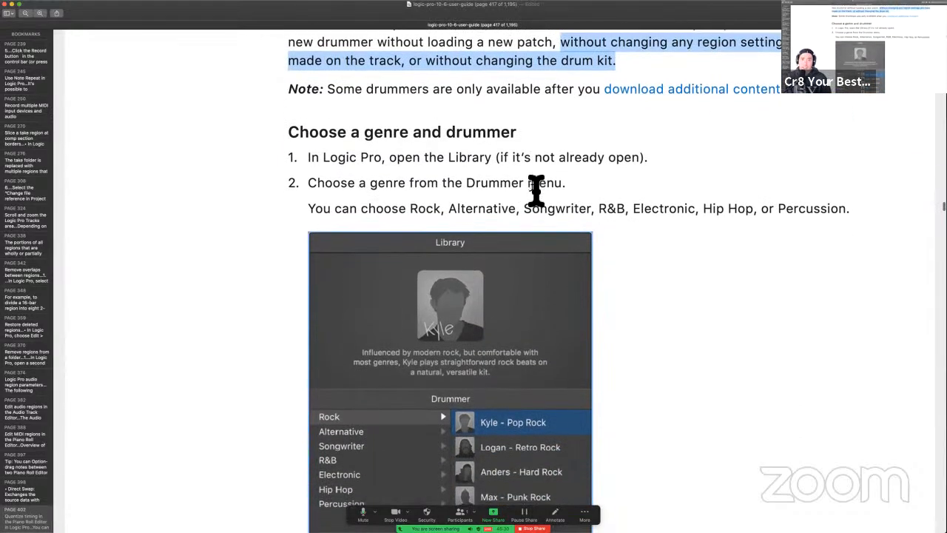
scroll(518, 178, "down", 4)
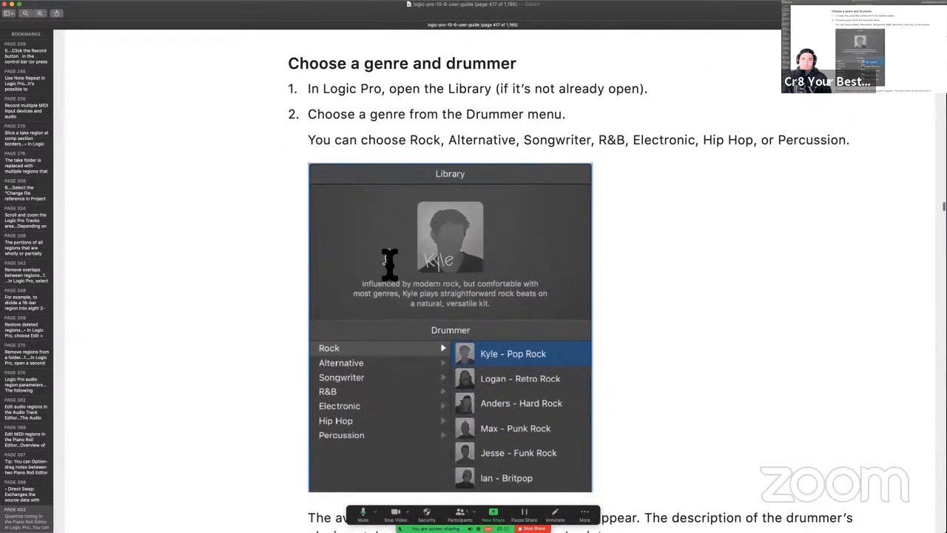
- Read the guide's remaining steps for choosing a genre and drummer, and open the Library in the Logic Pro project
scroll(370, 333, "down", 10)
scroll(367, 374, "down", 12)
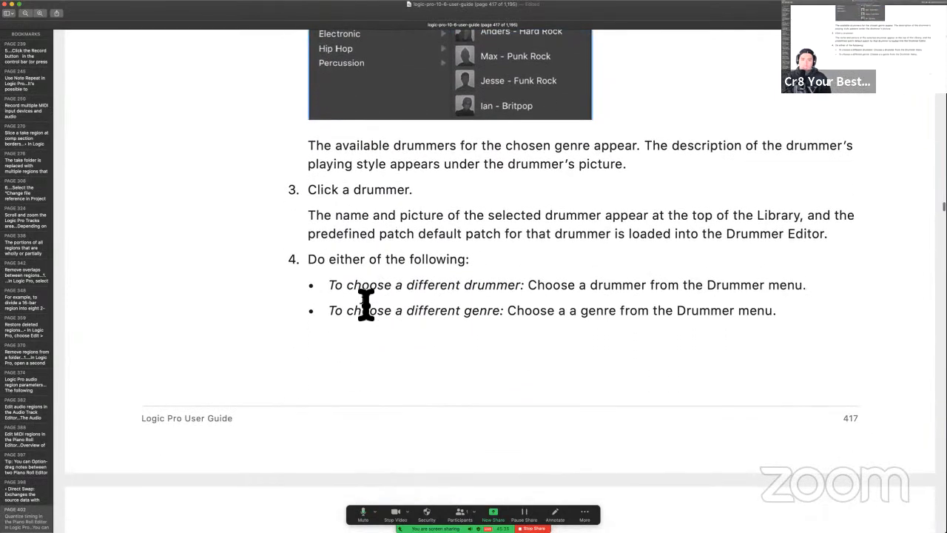
key("ctrl+Right")
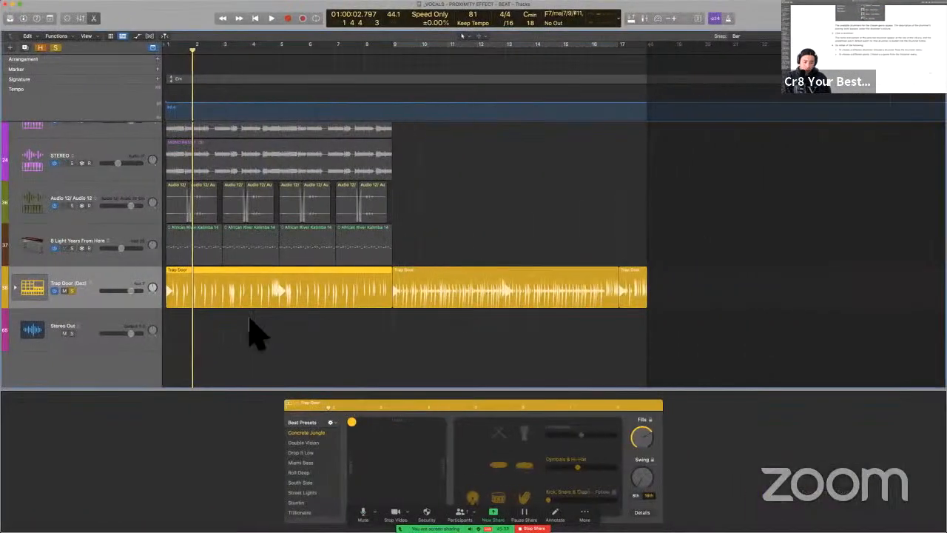
key("y")
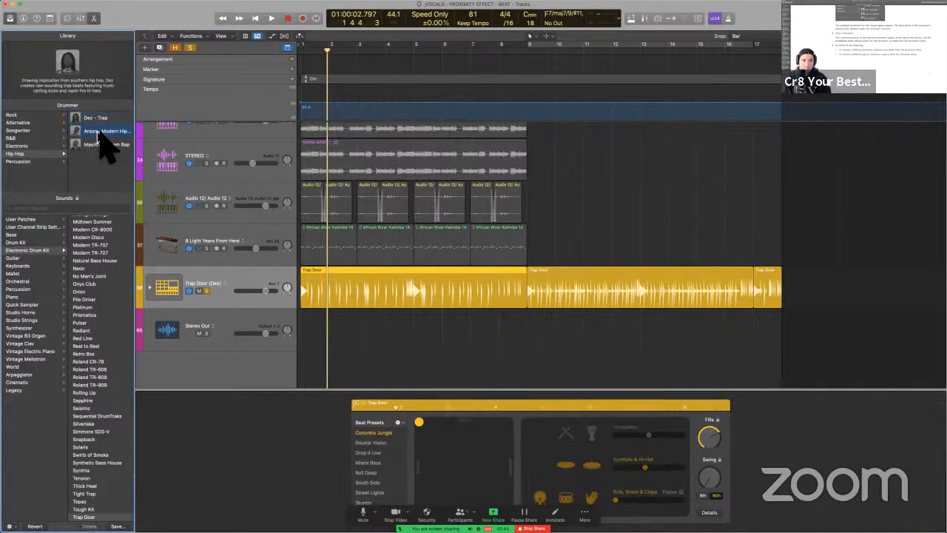
- Try to change the drummer to Anton, highlight the advice on "Keep settings when changing drummers", and cancel the change
left_click(99, 132)
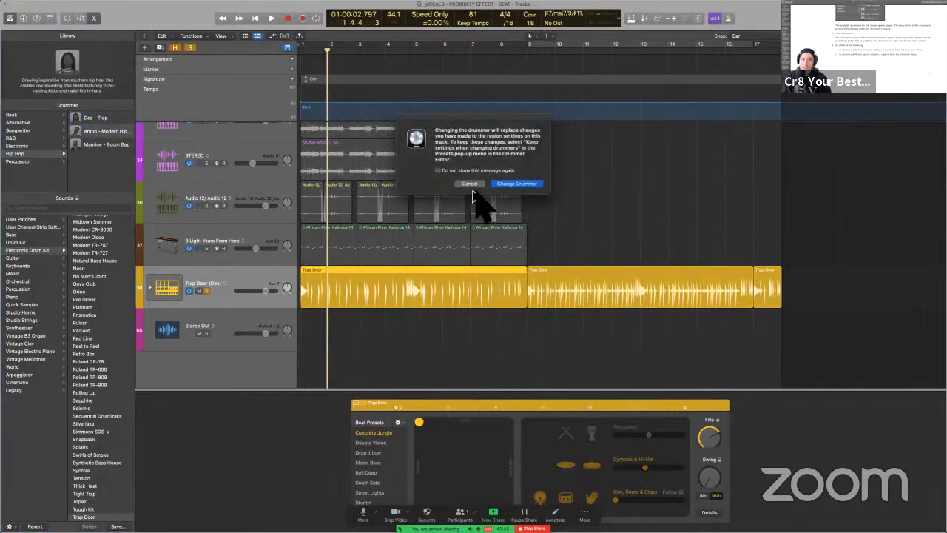
key("ctrl")
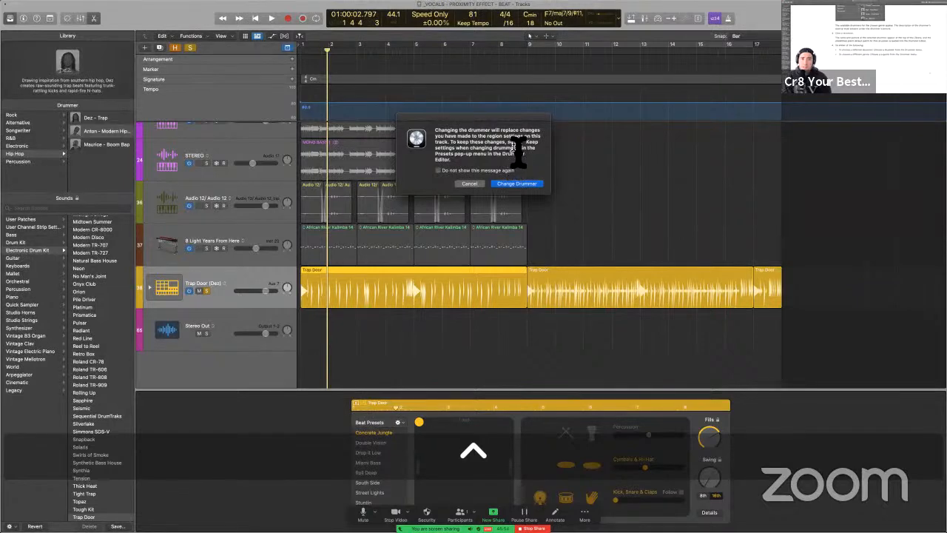
left_click_drag(529, 144, 540, 152)
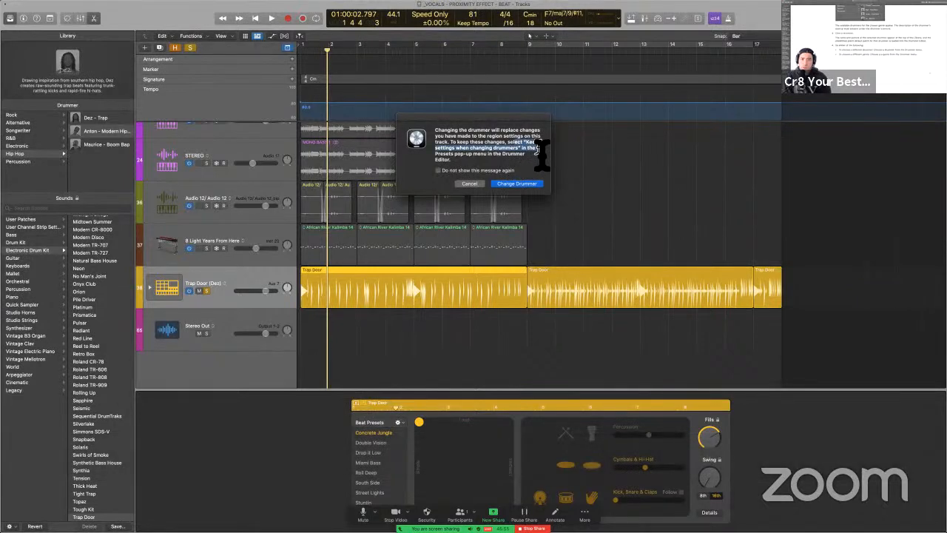
key("ctrl")
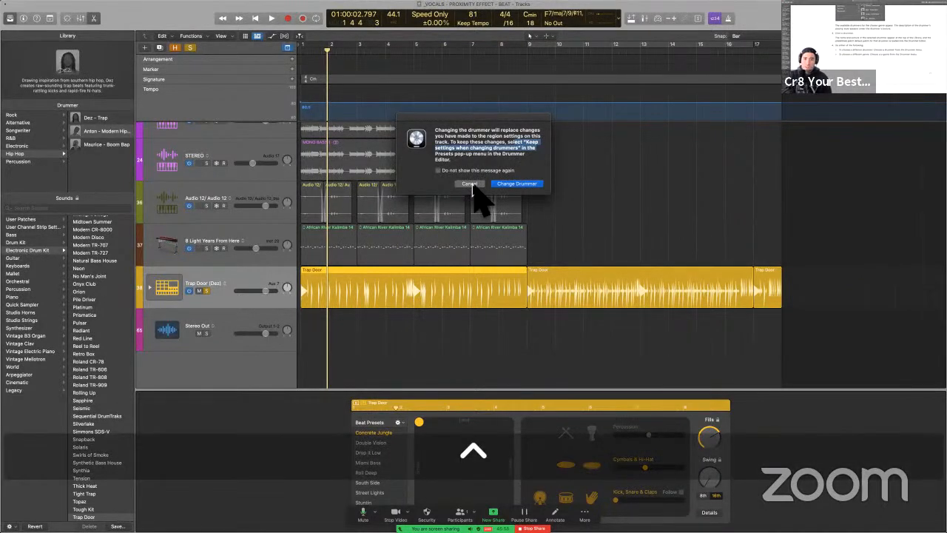
left_click(470, 184)
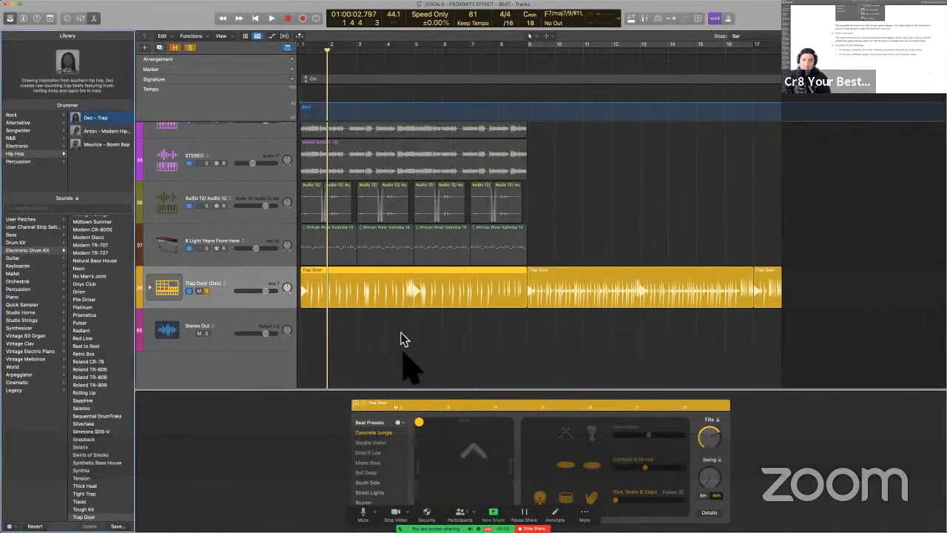
- Enable "Keep settings when changing drummers" in the Drummer Editor and choose the drummer "Maurice - Boom Bap"
left_click(399, 424)
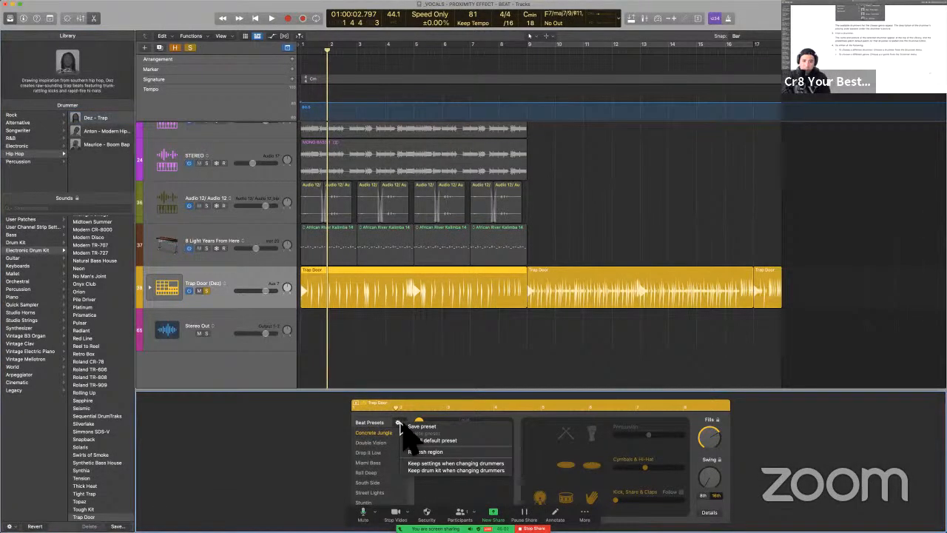
left_click(483, 465)
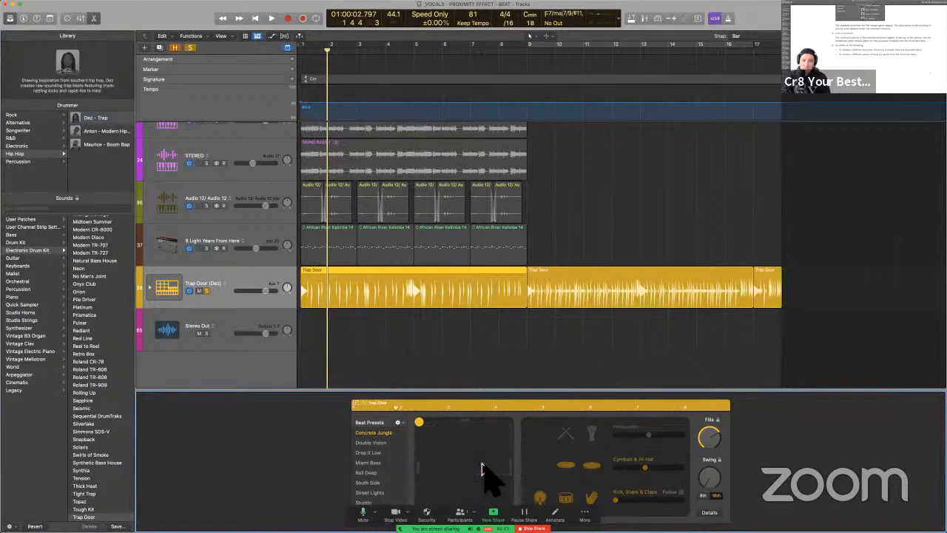
left_click(101, 146)
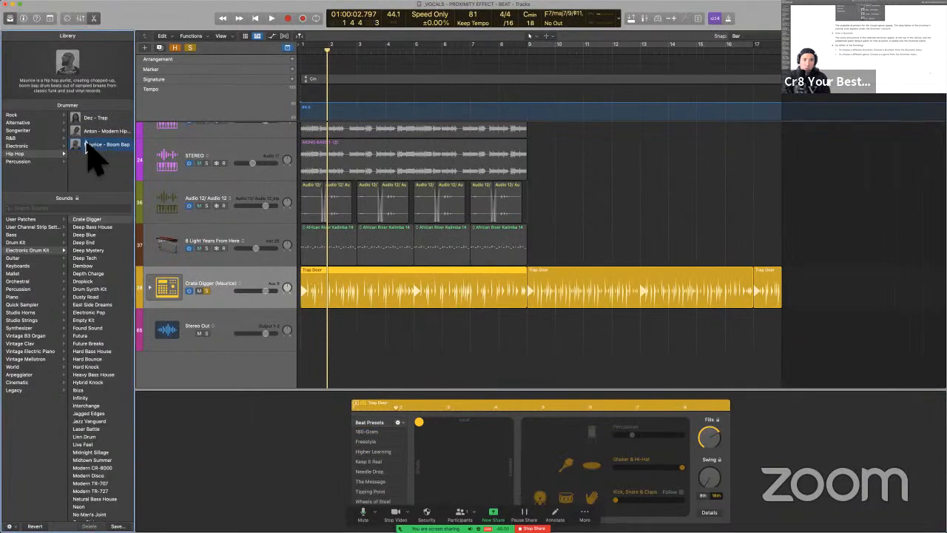
- Play the Crate Digger drummer track from the project start to audition it, and return the playhead to the beginning
left_click(481, 359)
key("Return")
key("space")
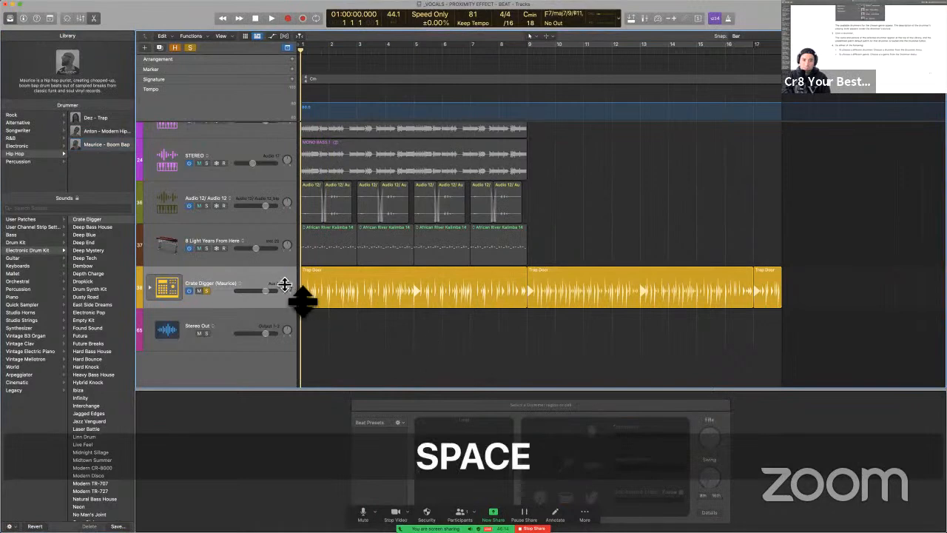
left_click(286, 285)
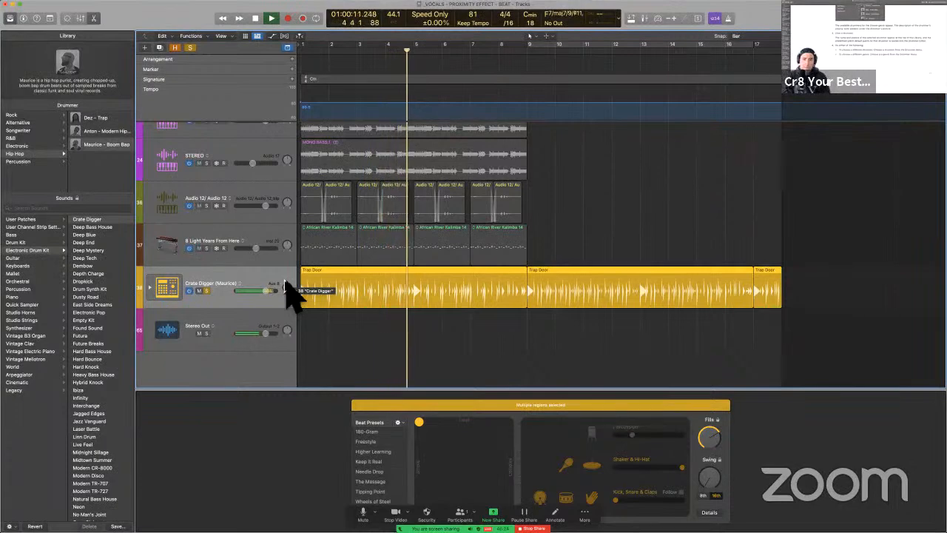
key("space")
key("Return")
- Undo the drummer track's patch change and play the restored Trap Door kit from the project start
key("super+z")
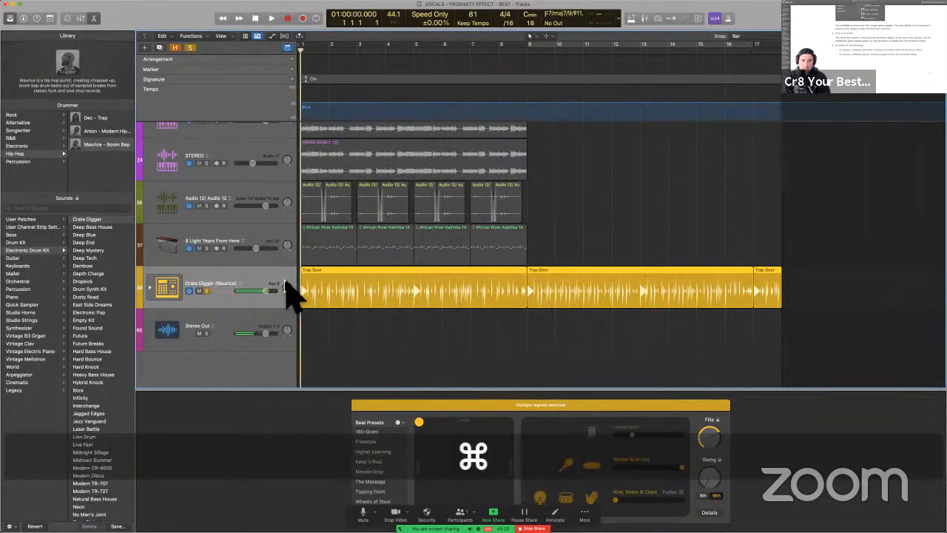
key("Return")
key("space")
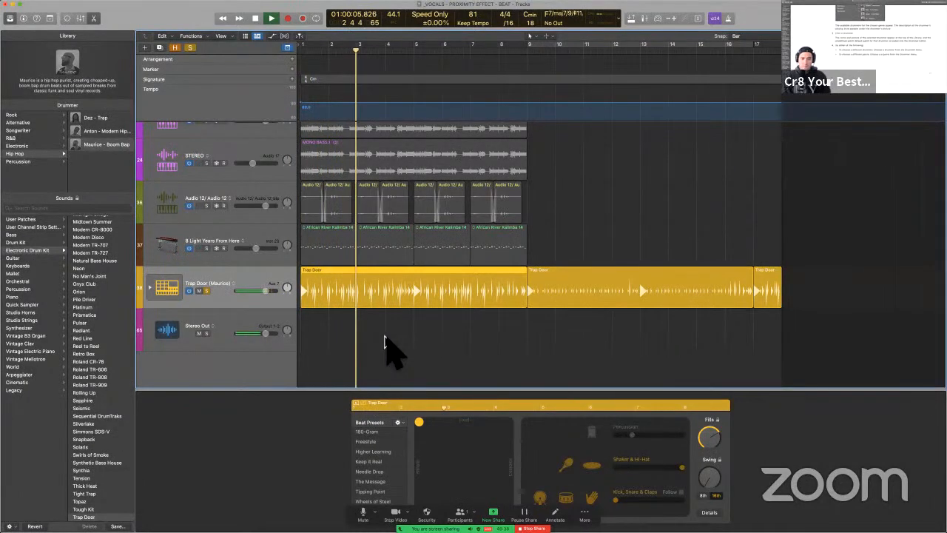
key("space")
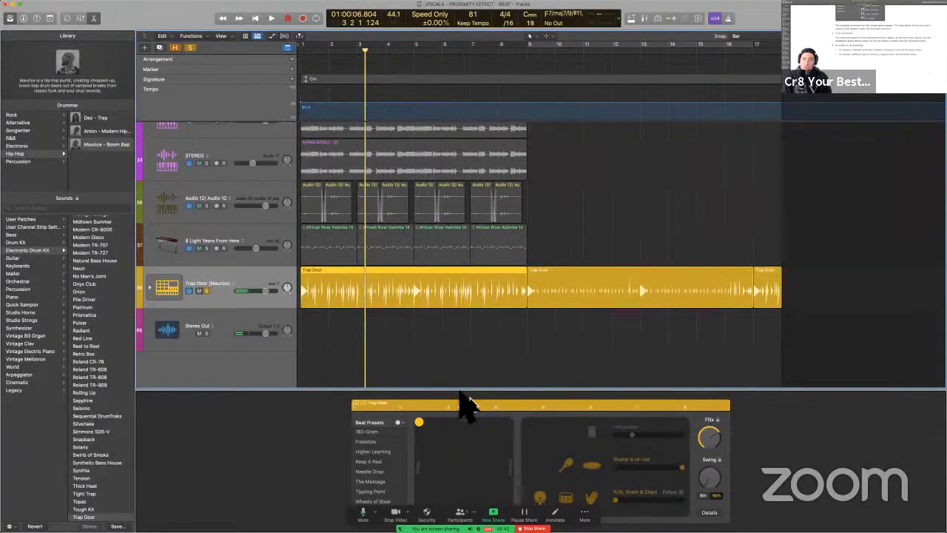
- Continue in the PDF guide to page 418 and highlight the heading "Choose a drummer without changing the current patch"
key("ctrl+Left")
scroll(512, 296, "down", 2)
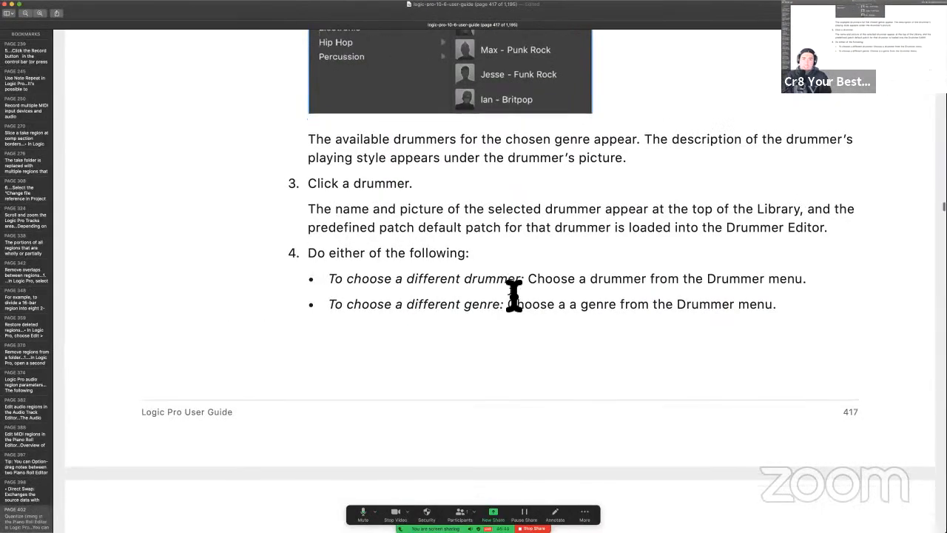
scroll(514, 296, "down", 8)
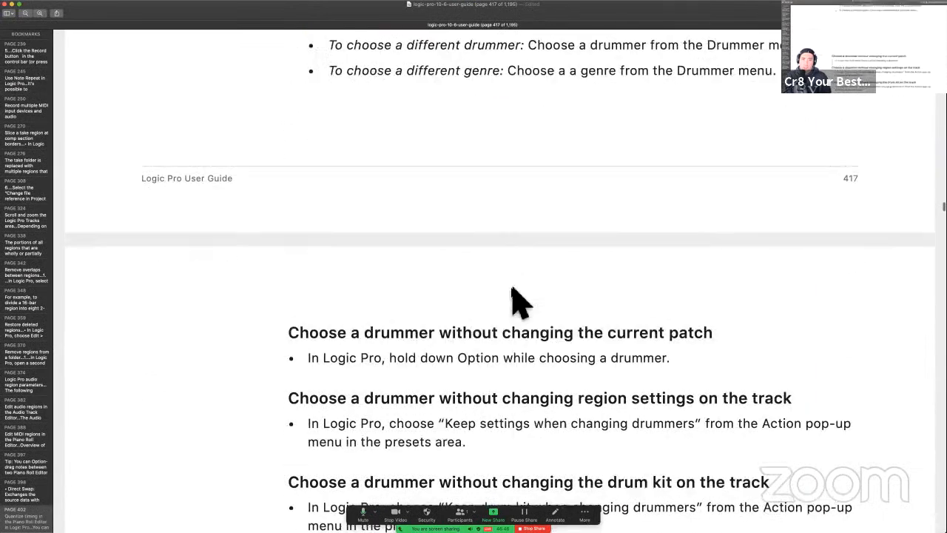
scroll(518, 300, "down", 1)
left_click_drag(330, 278, 763, 269)
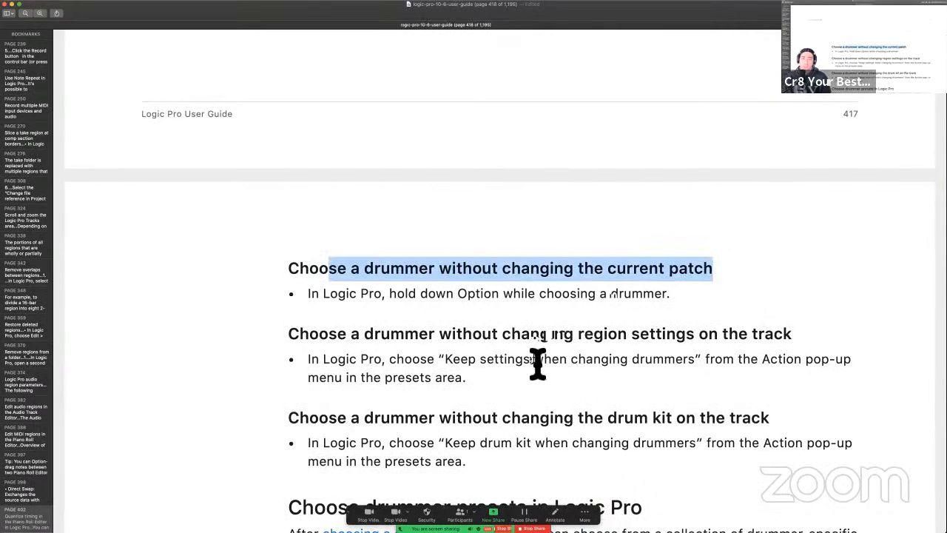
- Return to the Logic Pro project, replace the Library with the inspector, and examine the drummer track's plug-in slots
key("ctrl+Right")
key("y")
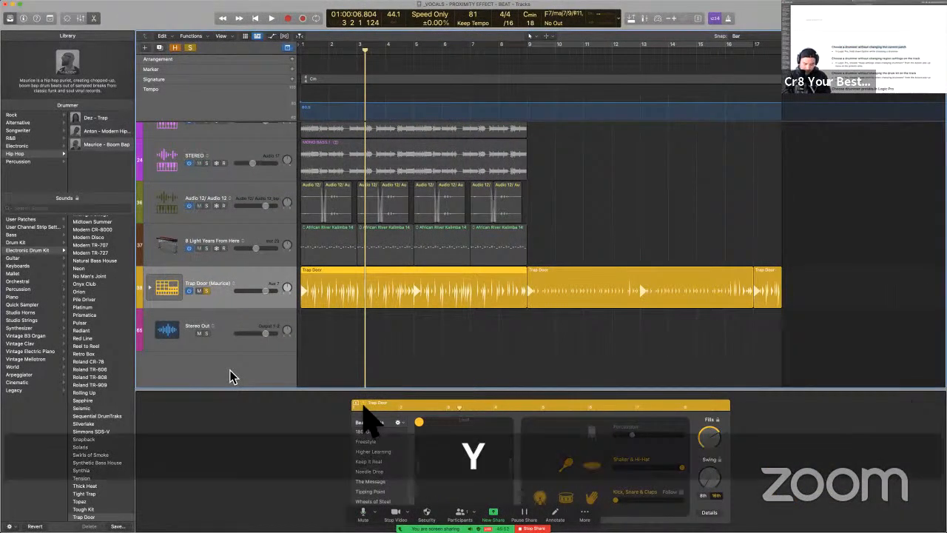
key("i")
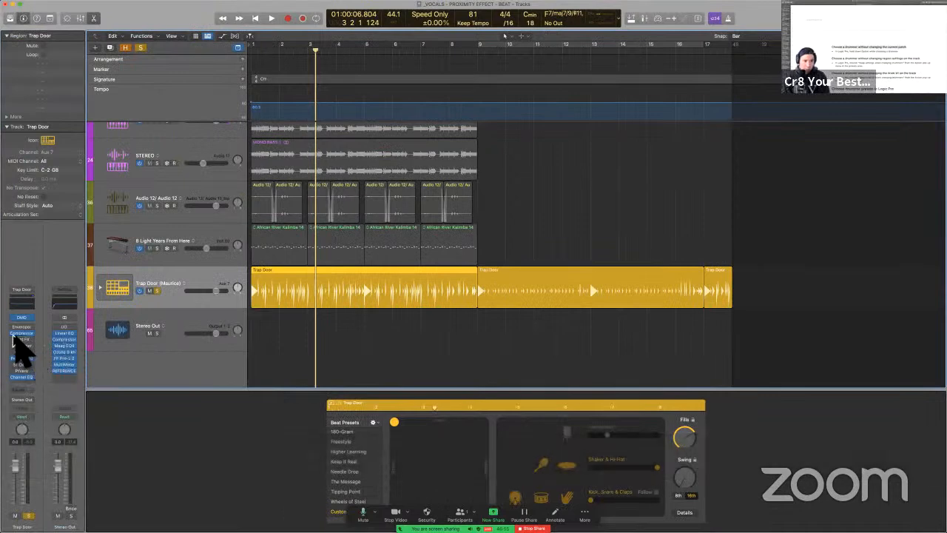
right_click(14, 339)
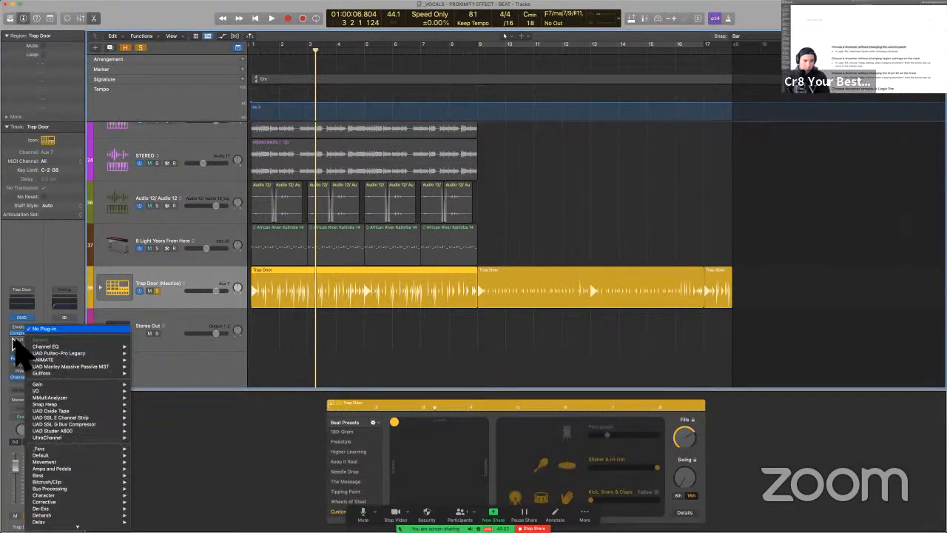
left_click(13, 341)
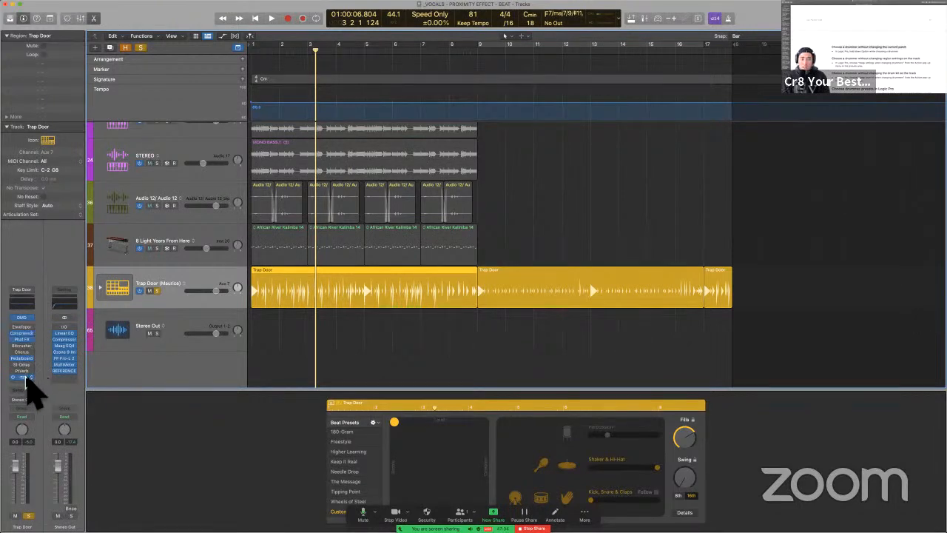
- Open the Channel EQ on the Trap Door drummer track and load its "Phone Filter Notch" preset
left_click(22, 378)
left_click(337, 117)
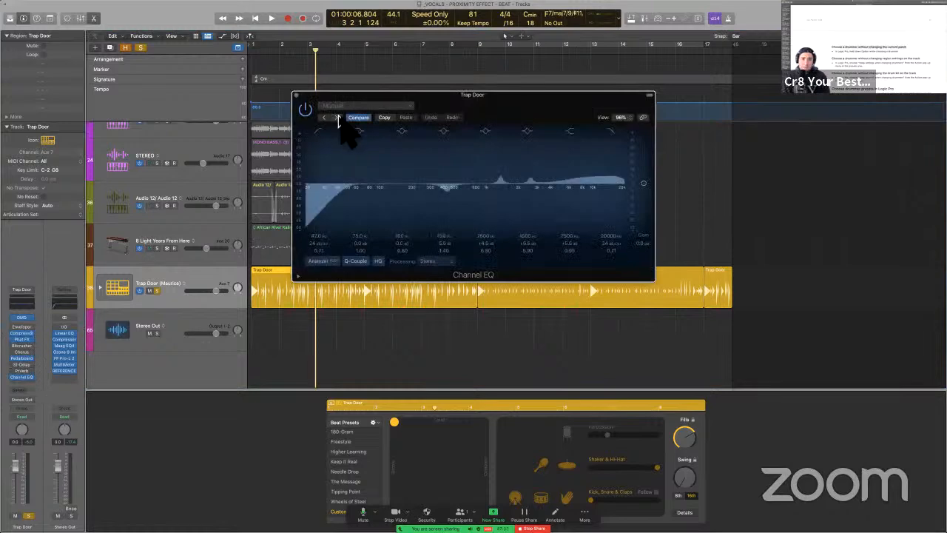
left_click(337, 117)
left_click(347, 107)
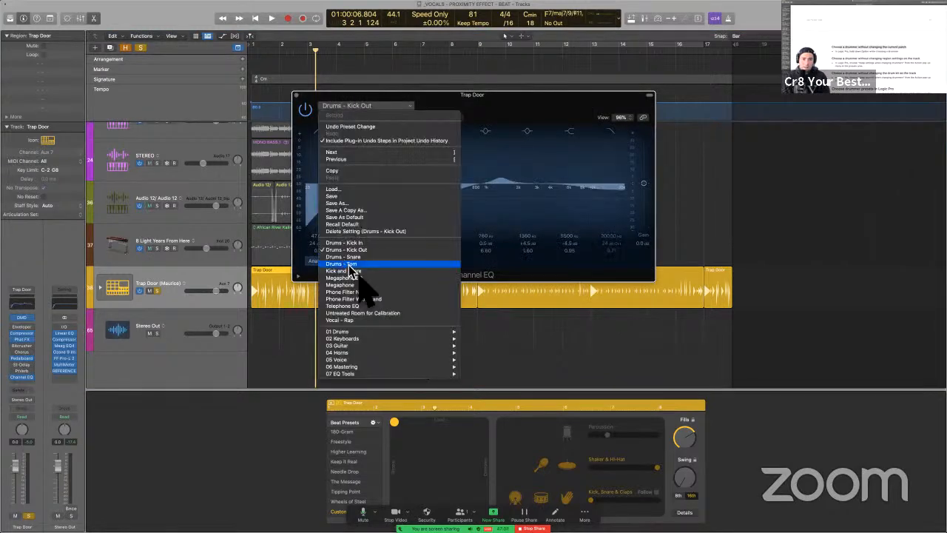
left_click(364, 292)
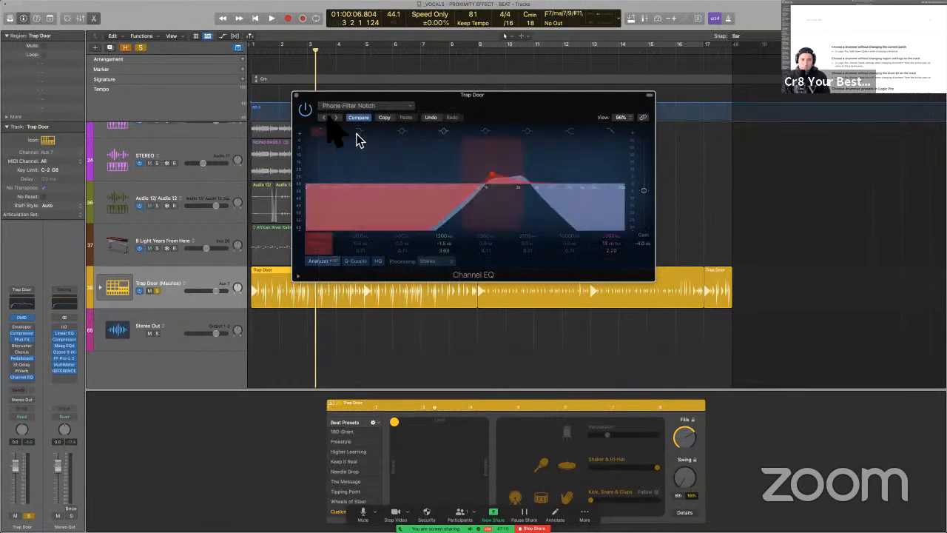
- Close the Channel EQ, play the drummer track from the project start, and reopen the Library
left_click(296, 97)
key("Return")
key("space")
key("y")
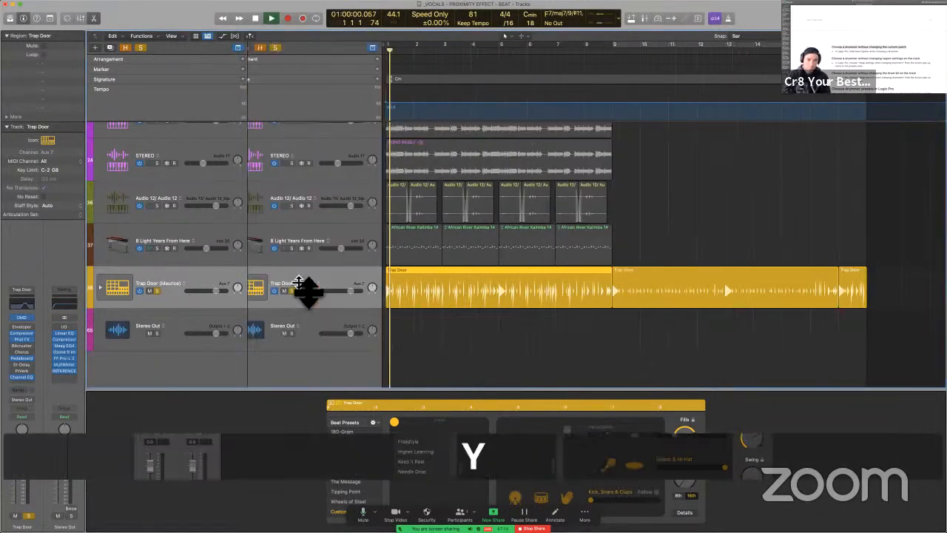
key("space")
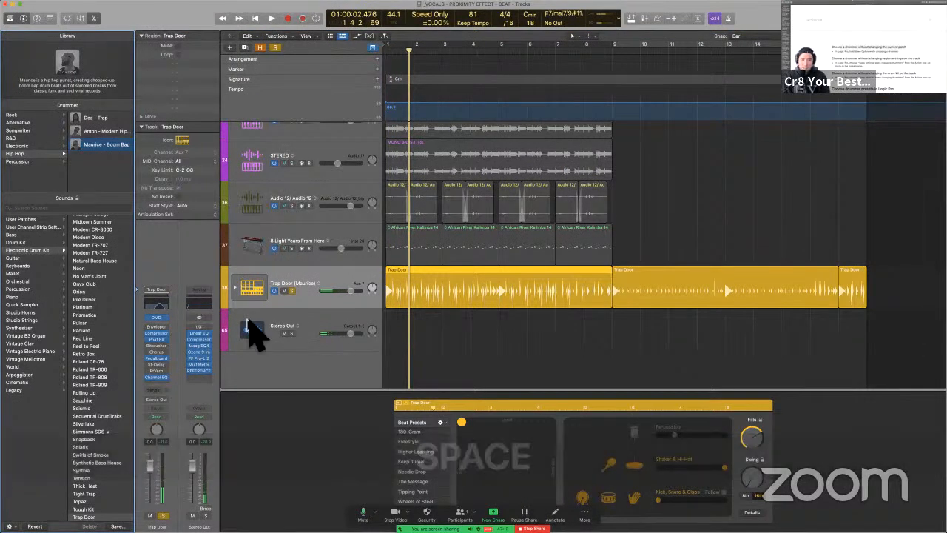
- Try to choose the Anton drummer without changing the current patch, and play the track from the project start
key("alt")
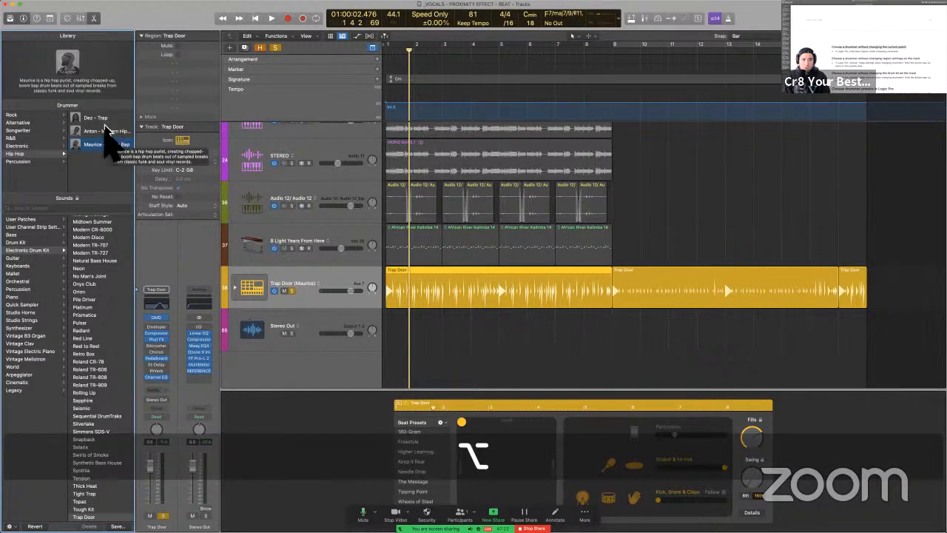
left_click(104, 133, "alt")
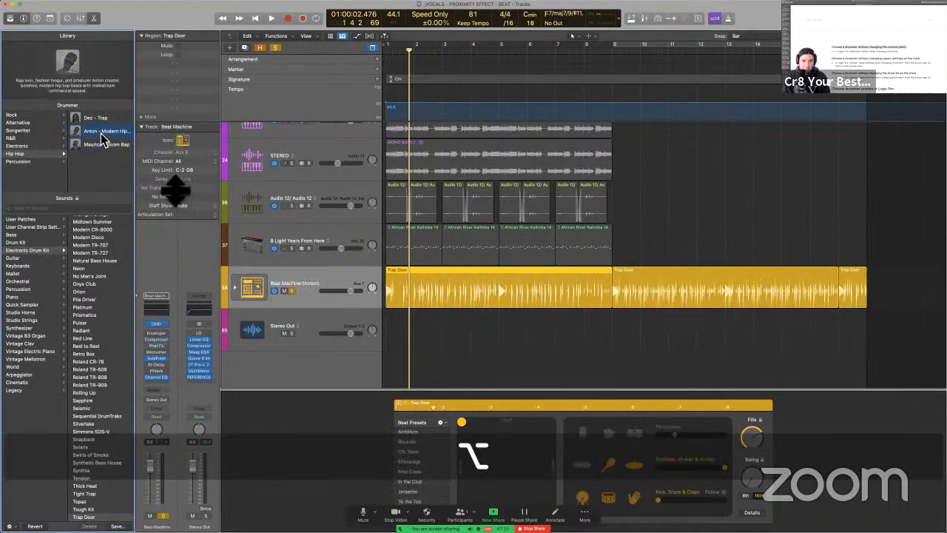
key("Return")
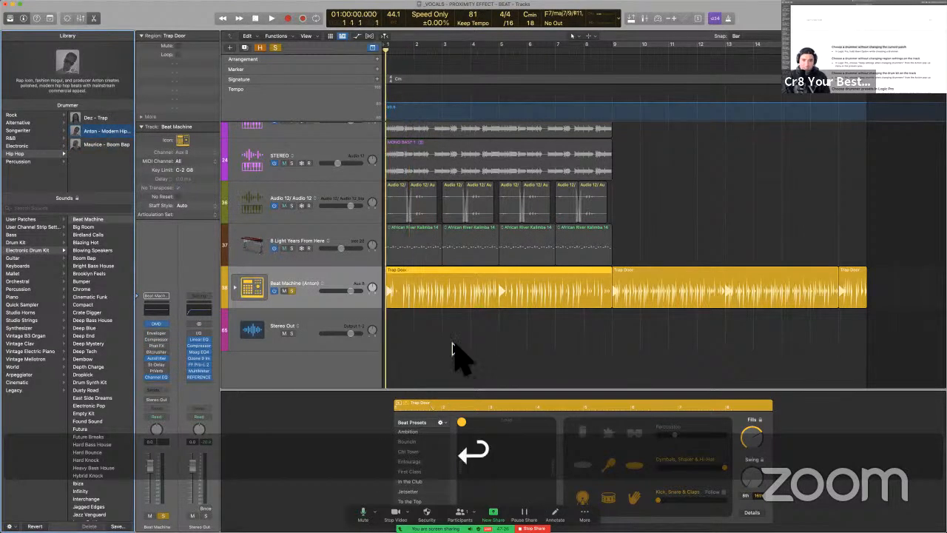
key("space")
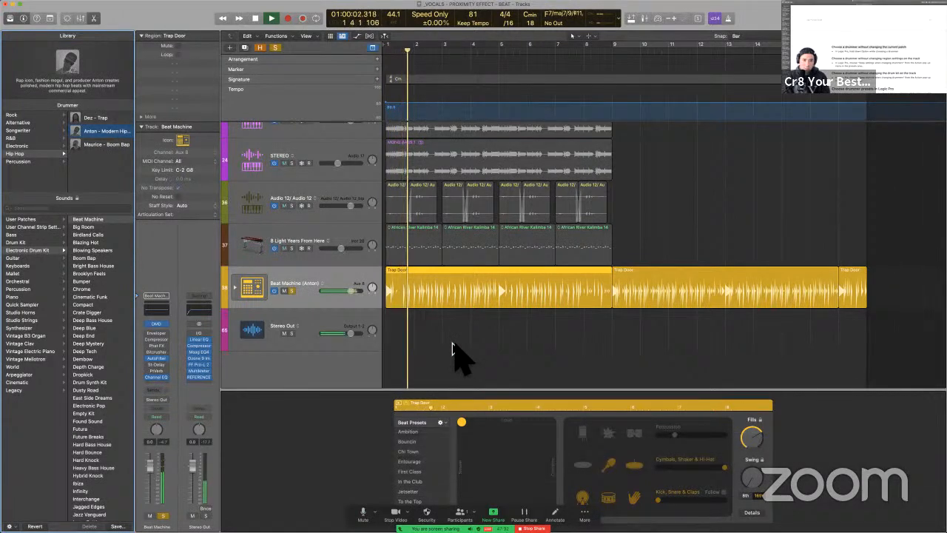
key("space")
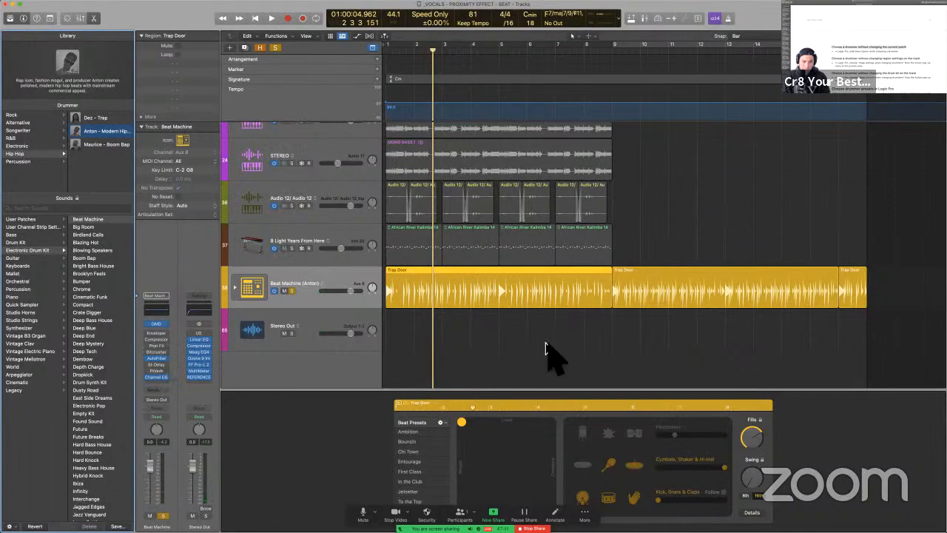
- Undo the patch change on the drummer track to restore Trap Door, and switch back to the PDF guide
key("super")
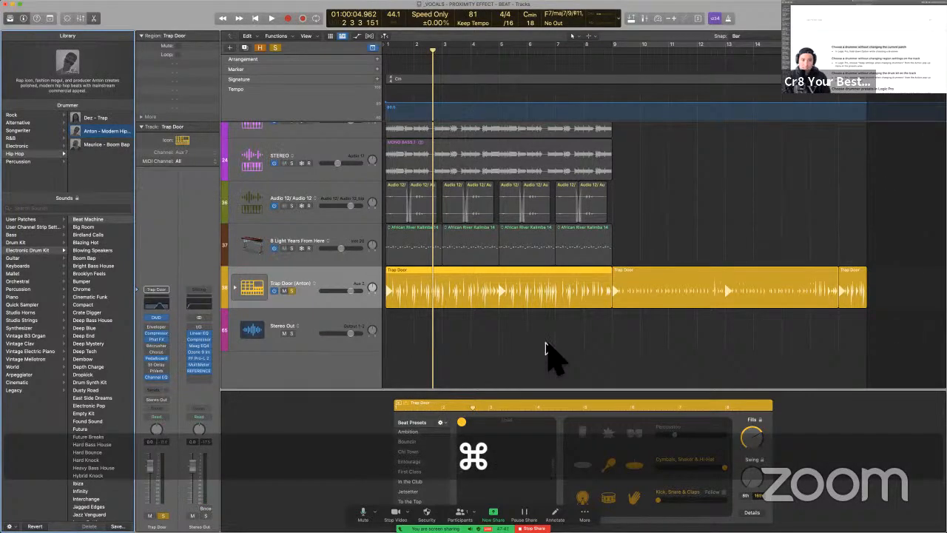
key("super+Tab")
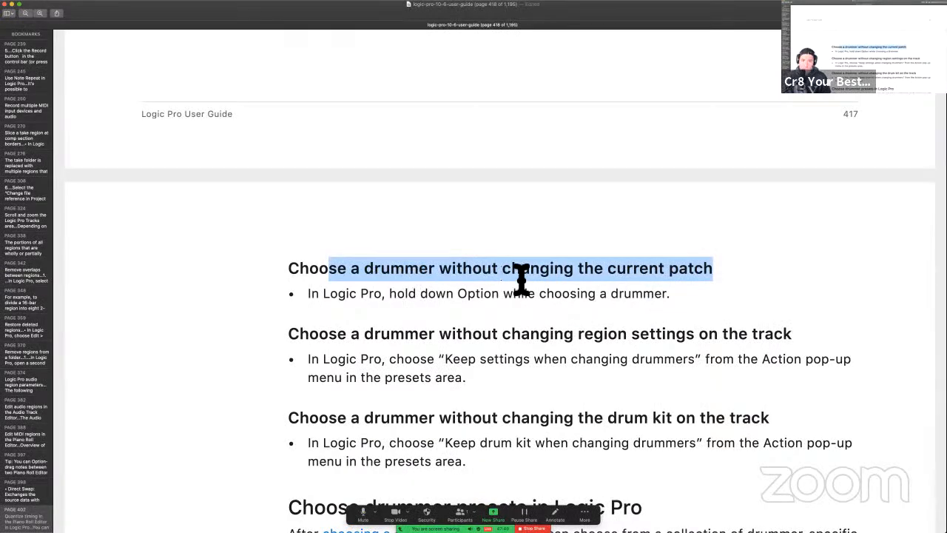
- Switch to Logic Pro, circle the Trap Door channel strip's plug-ins, mark the Drummer Editor's beat presets, and clear the annotations
key("ctrl+Right")
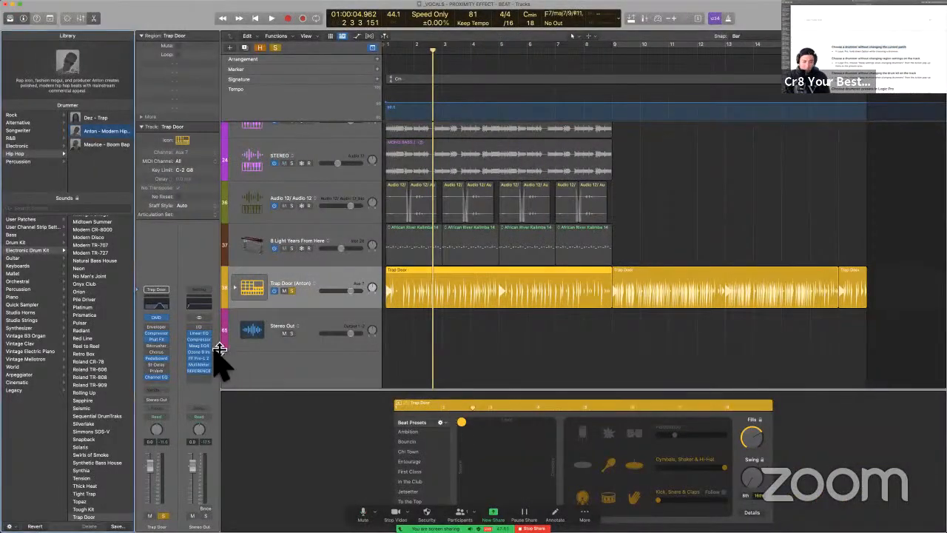
mouse_move(182, 267)
left_mouse_down()
mouse_move(144, 416)
mouse_move(176, 418)
mouse_move(174, 321)
mouse_move(173, 354)
left_mouse_up()
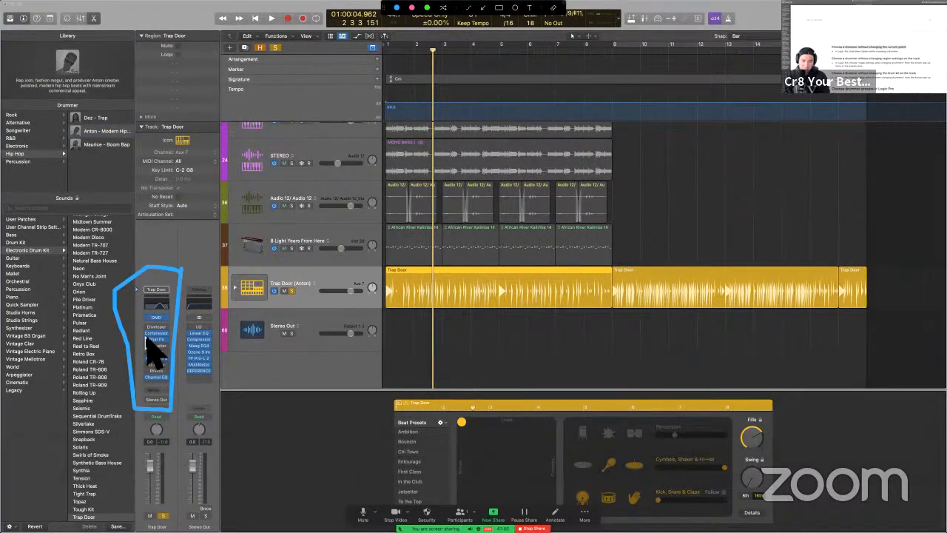
mouse_move(746, 407)
left_mouse_down()
mouse_move(394, 409)
mouse_move(415, 506)
mouse_move(766, 501)
mouse_move(765, 449)
mouse_move(736, 418)
mouse_move(412, 397)
mouse_move(407, 459)
left_mouse_up()
key("Escape")
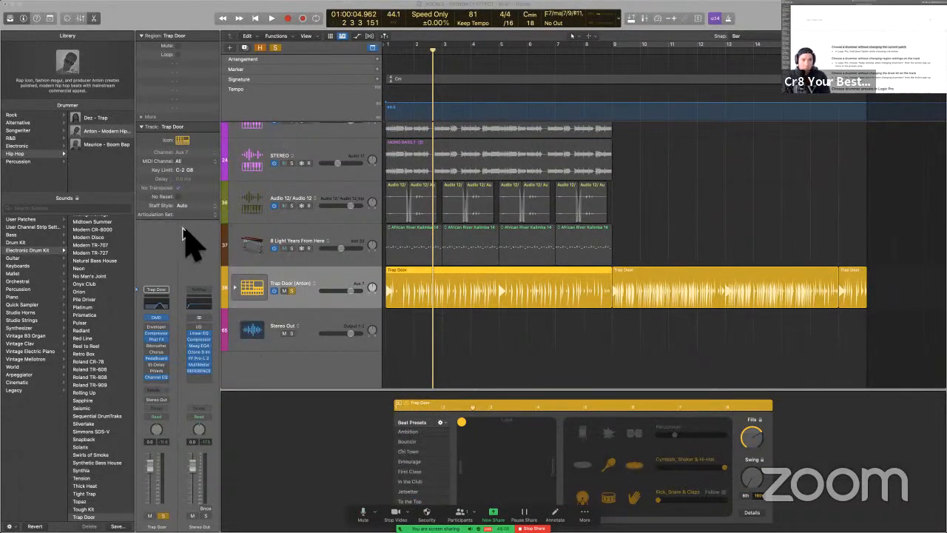
- Choose the Dez - Trap drummer without changing the current patch, and play the track from the project start
key("alt")
left_click(97, 119, "alt")
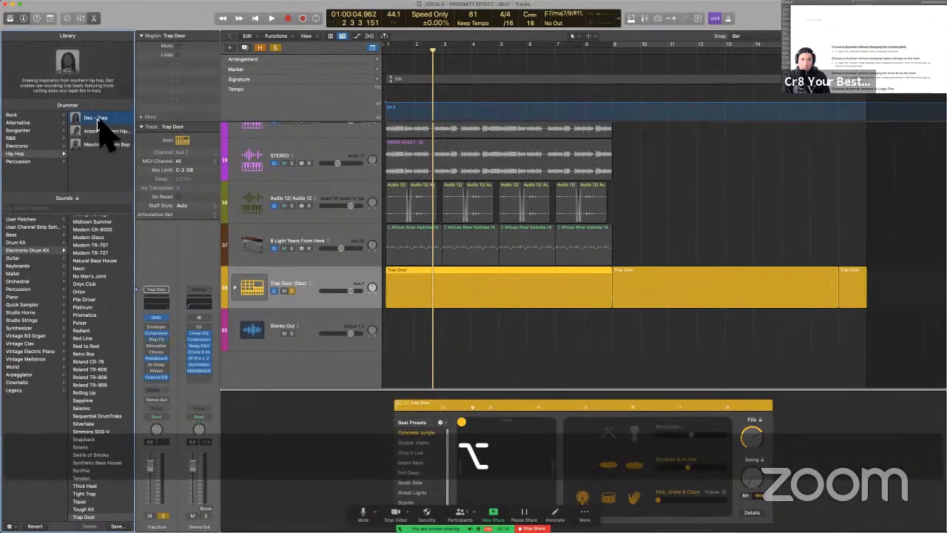
left_click(462, 353)
key("space")
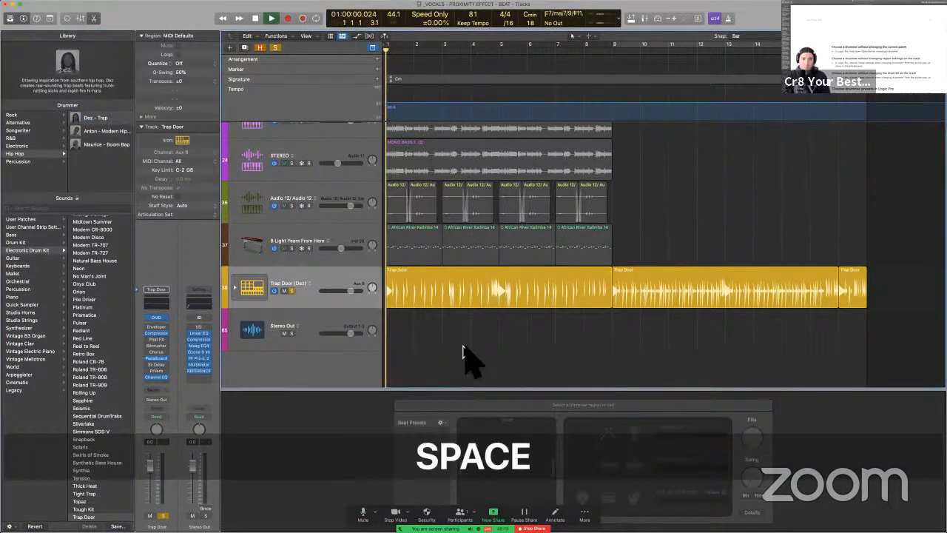
key("space")
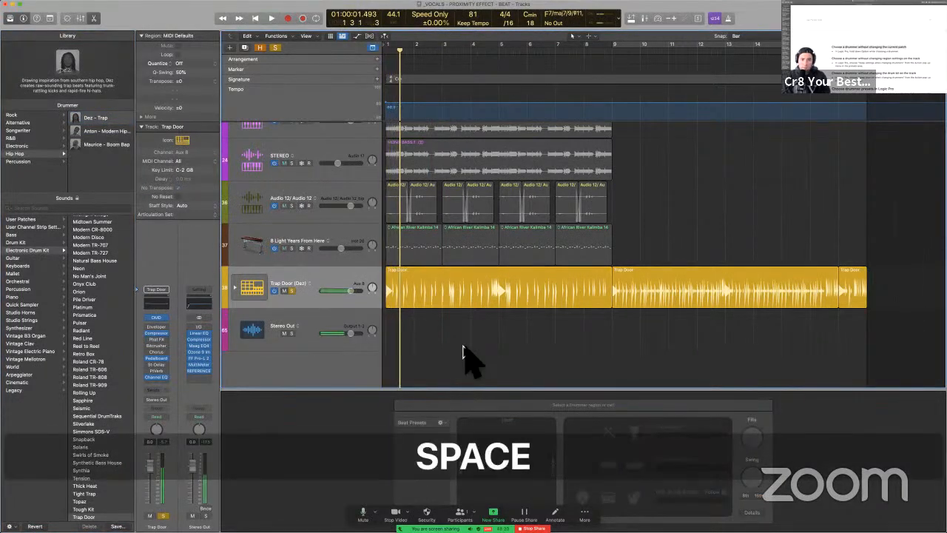
- Switch to the PDF guide and strike through the "Choose a drummer without changing the current patch" heading and its bullet
key("ctrl+Left")
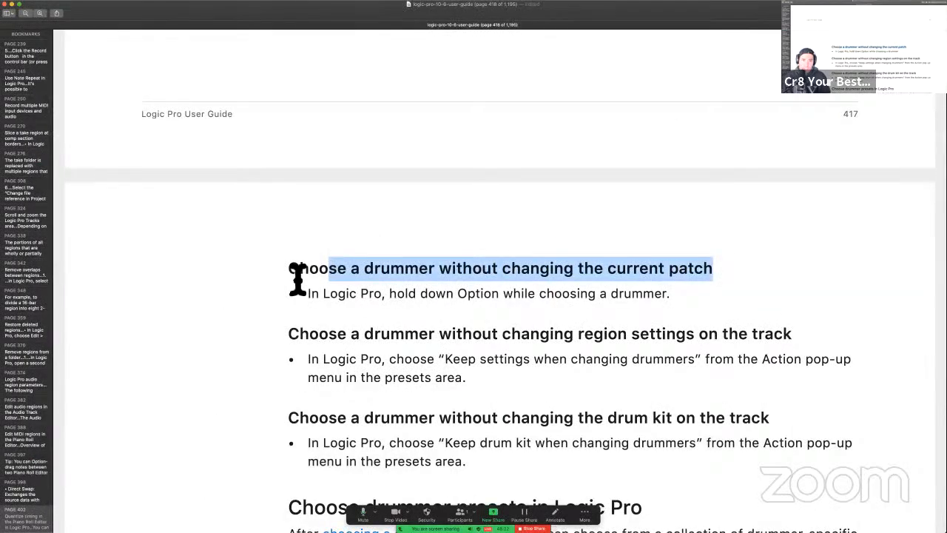
left_click_drag(289, 269, 681, 307)
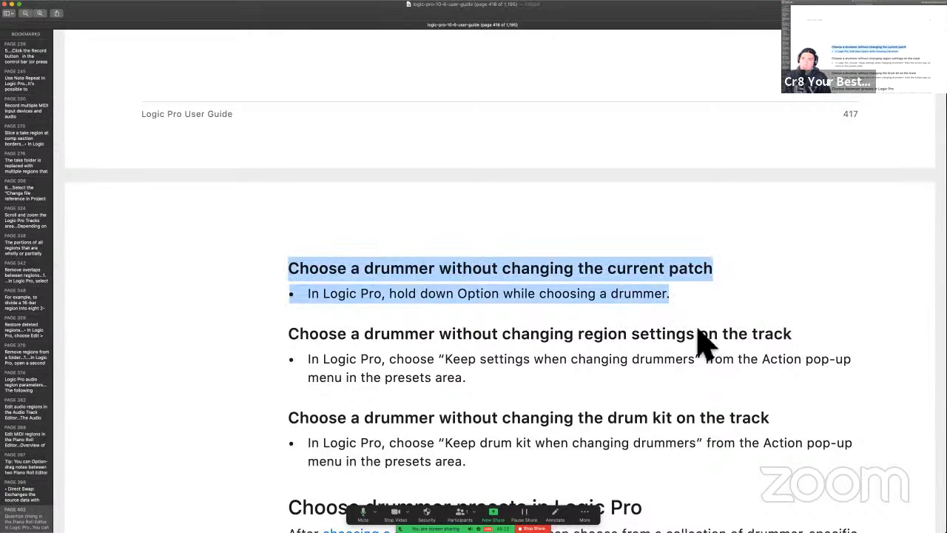
key("ctrl+super+s")
scroll(700, 333, "down", 3)
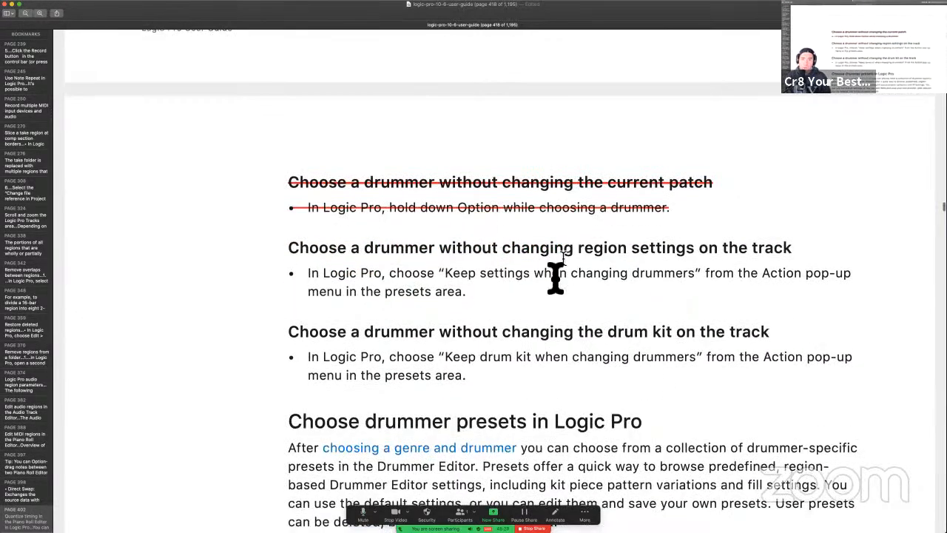
scroll(570, 237, "down", 2)
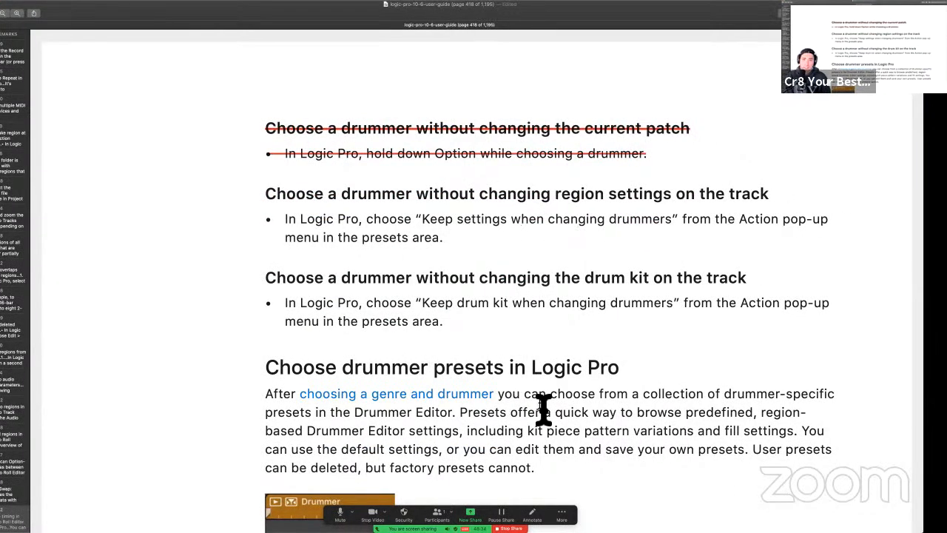
- Switch to Logic Pro, load the "Megaphone EQ" preset in the drummer track's Channel EQ, and close the plug-in
key("ctrl+Right")
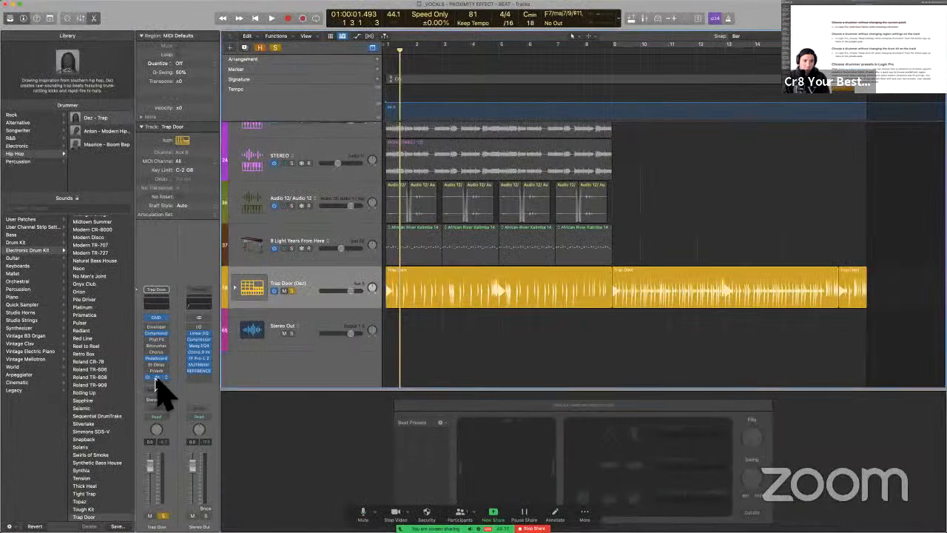
left_click(157, 378)
left_click(389, 108)
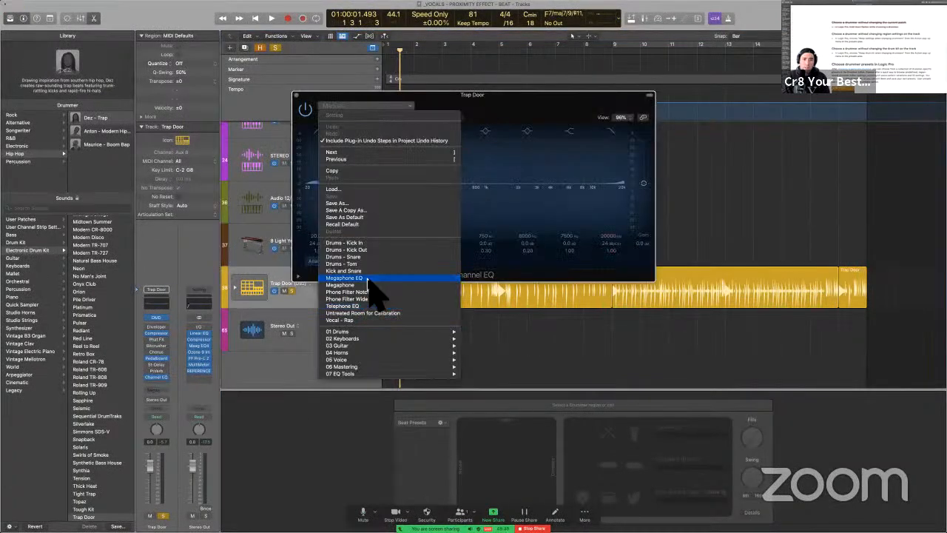
left_click(355, 277)
left_click(297, 97)
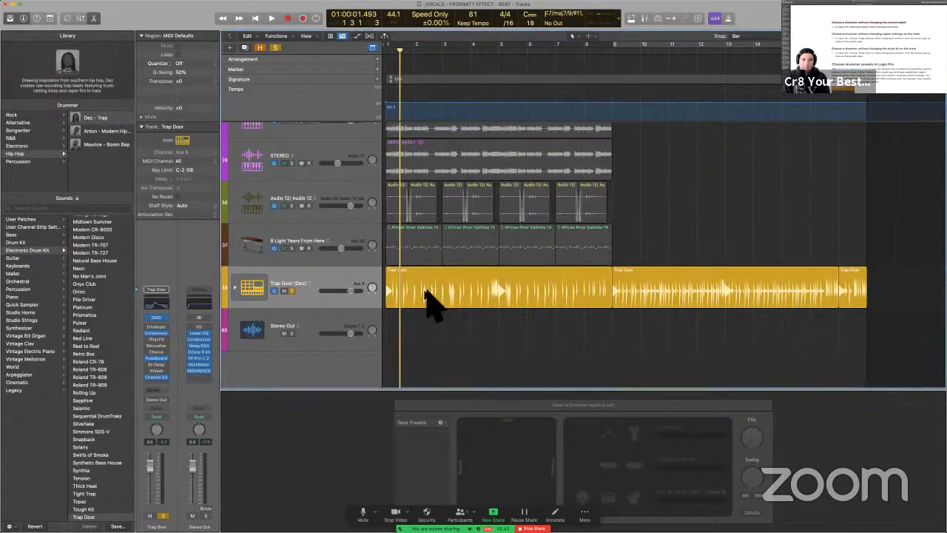
- Turn "Keep settings when changing drummers" off and back on for the first Trap Door region
left_click(426, 295)
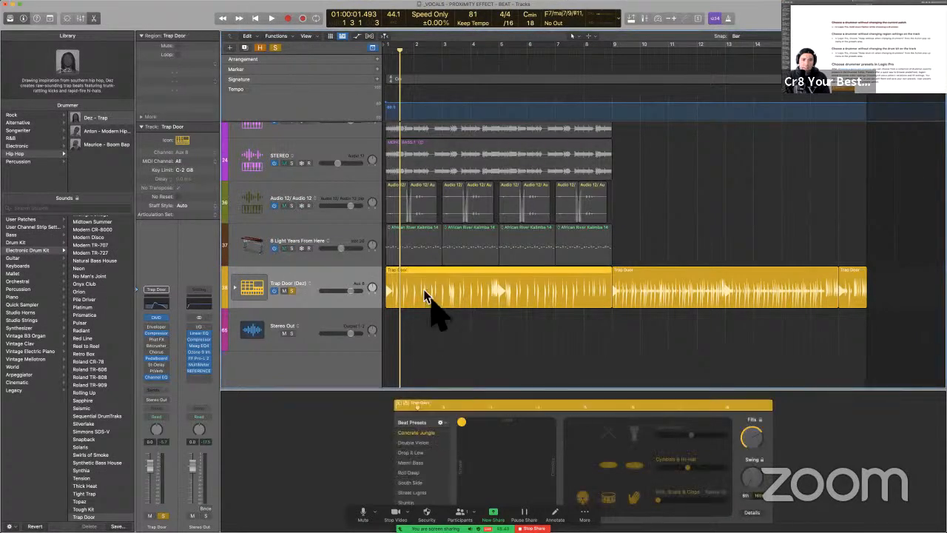
left_click(441, 423)
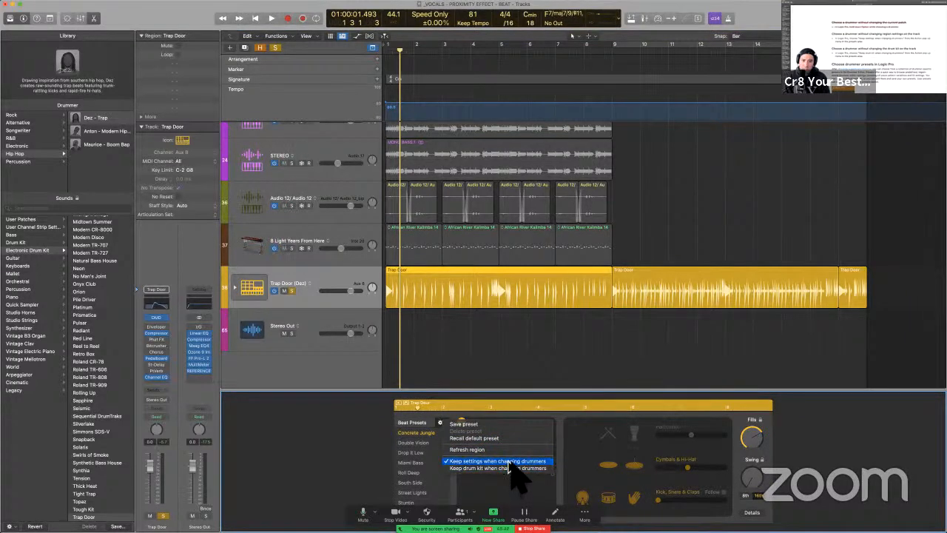
left_click(509, 462)
left_click(440, 422)
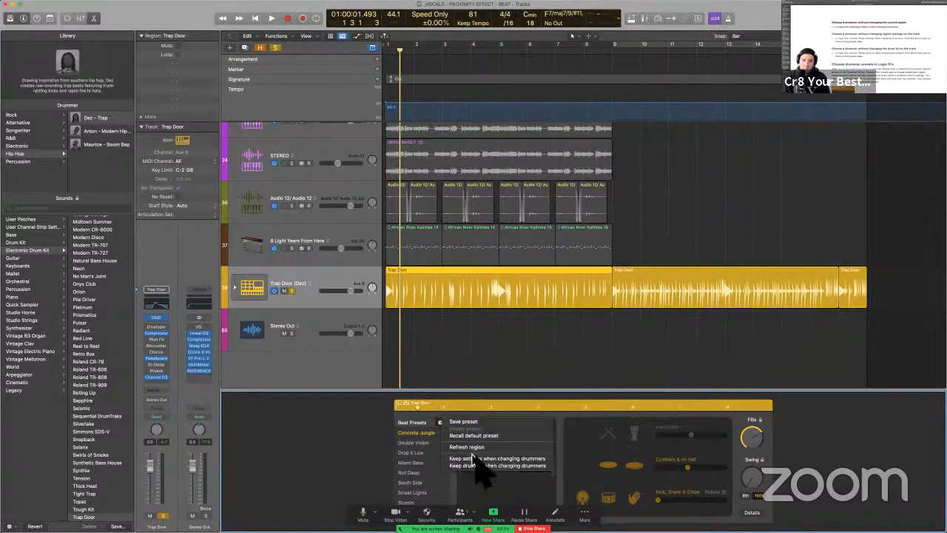
left_click(475, 459)
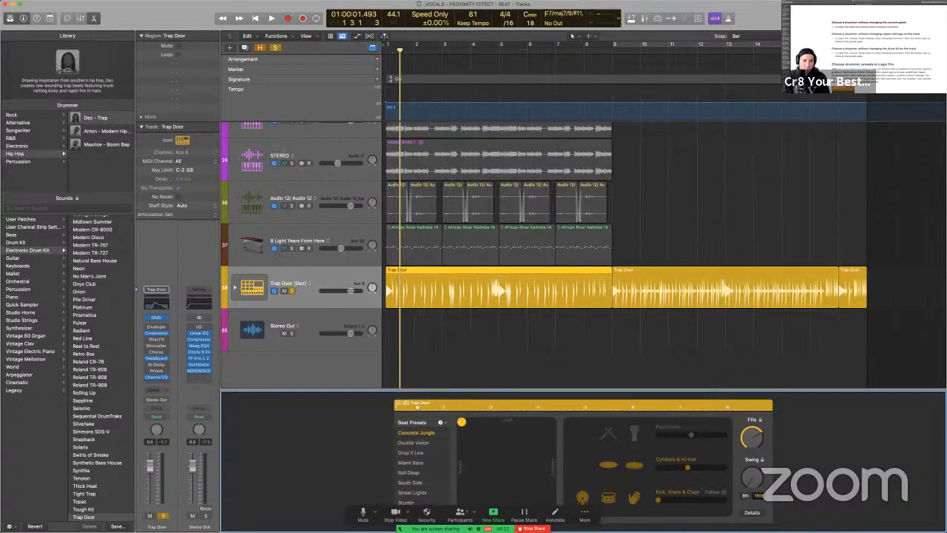
- Choose the Maurice - Boom Bap drummer for the track and play it from the project start
left_click(100, 145)
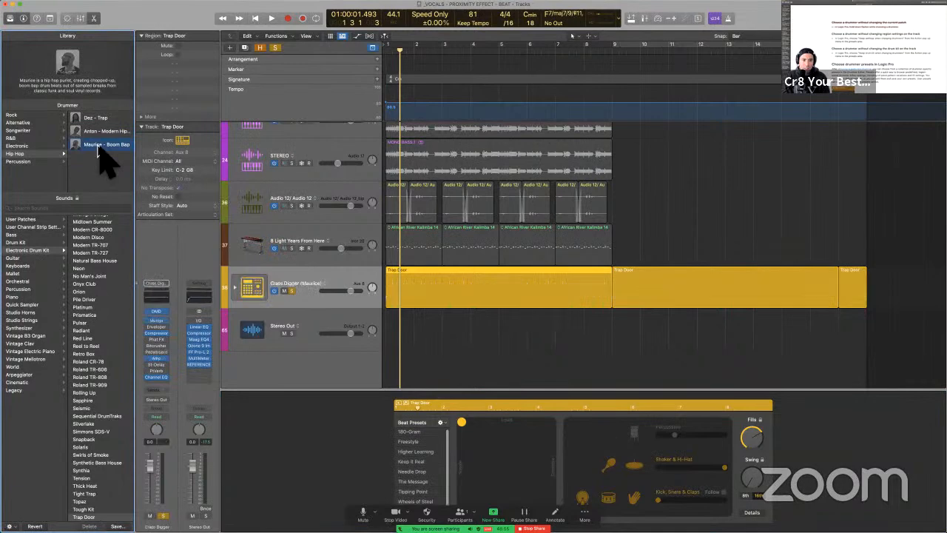
left_click(408, 363)
key("space")
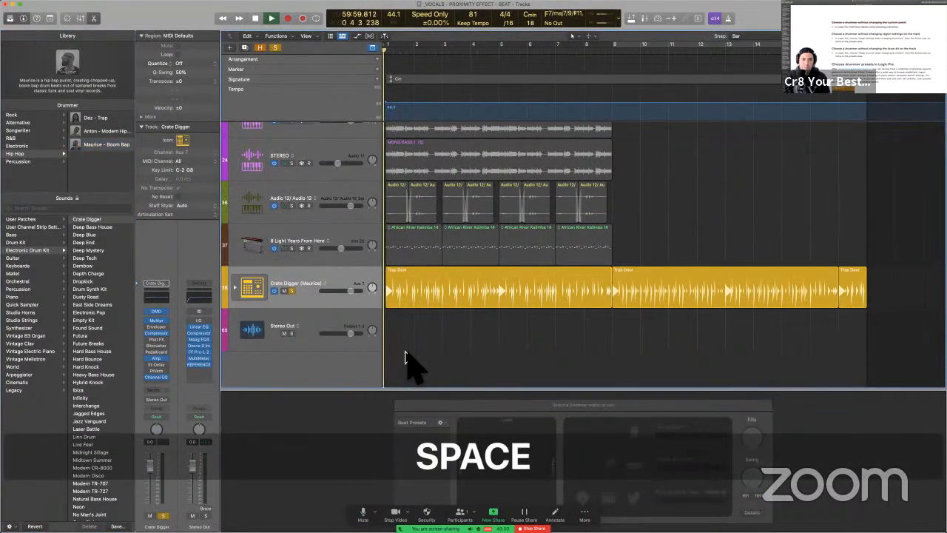
key("space")
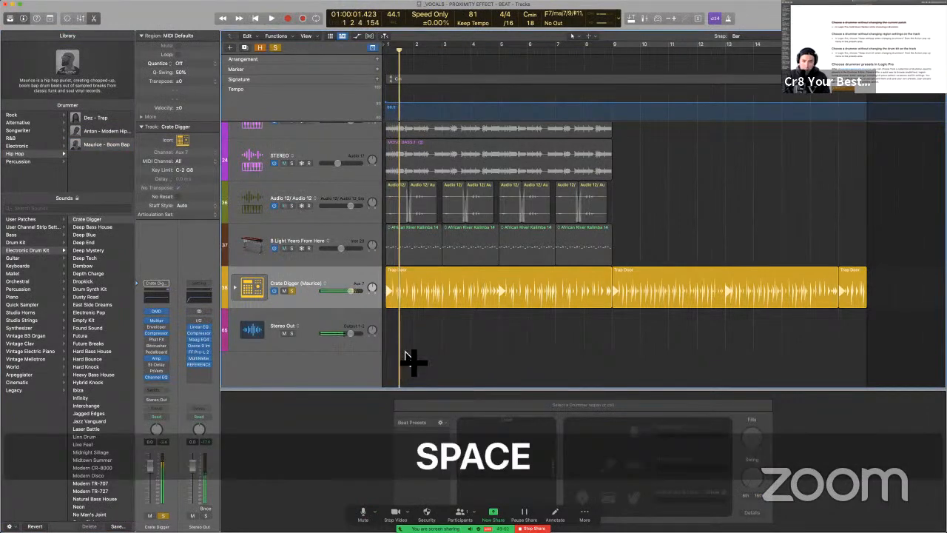
- Undo the patch change to restore Trap Door on the drummer track, and play it from the project start
key("super")
key("super+z")
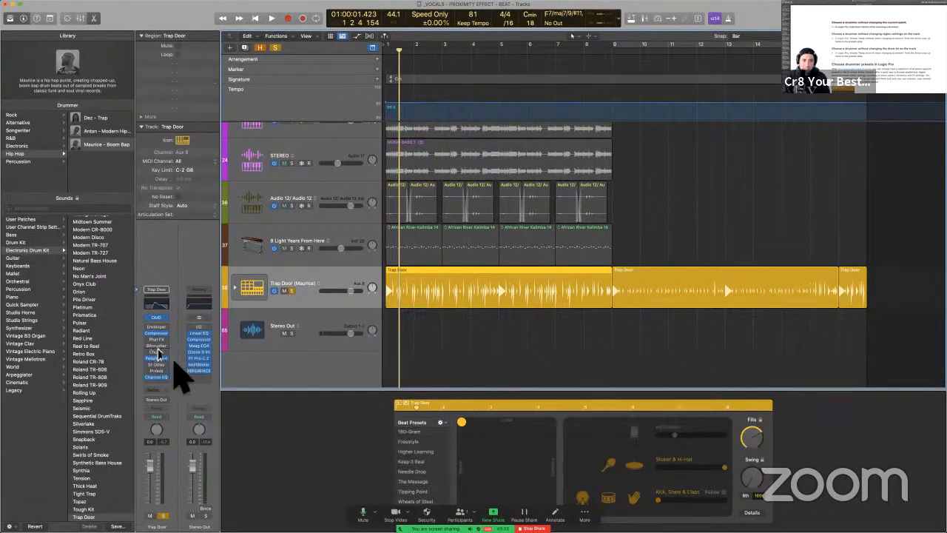
key("Return")
key("space")
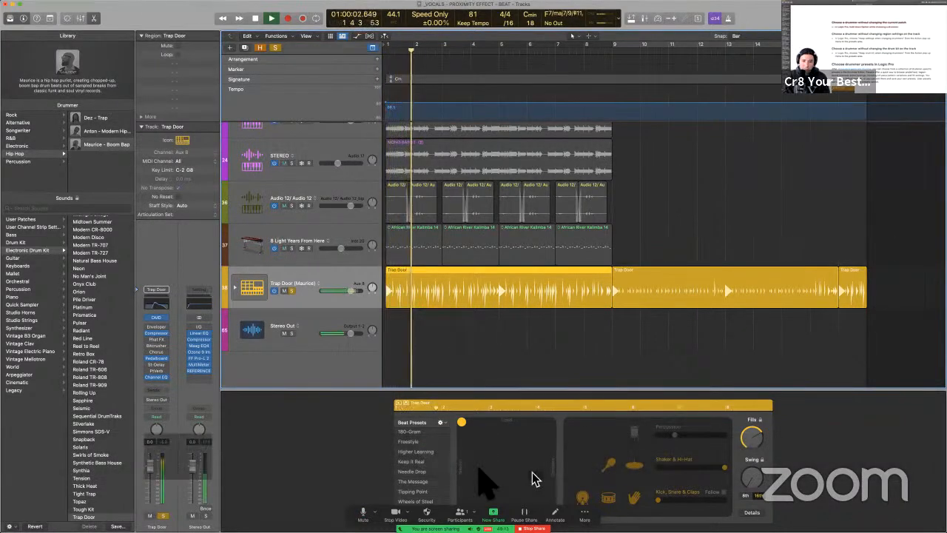
key("space")
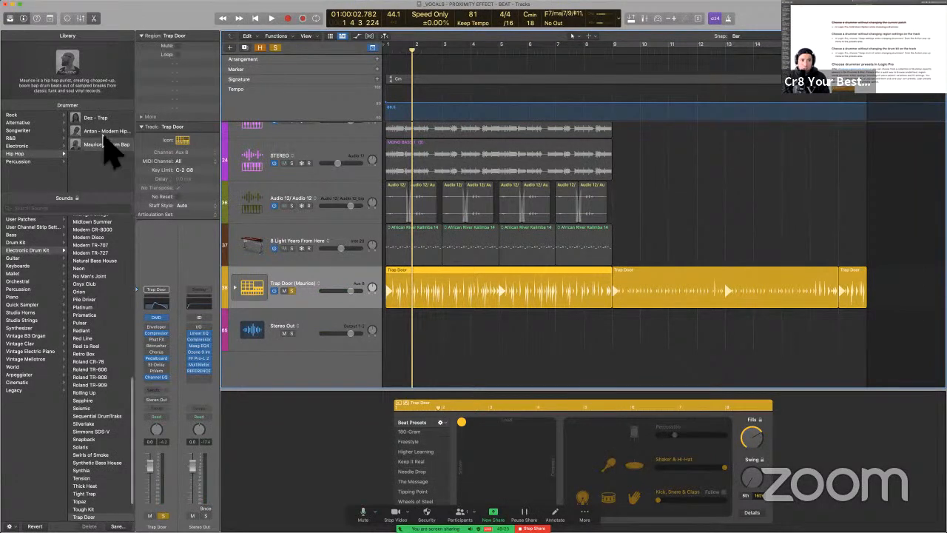
- Try choosing the Anton drummer and then the Dez - Trap drummer without changing the current patch
key("alt")
left_click(97, 131, "alt")
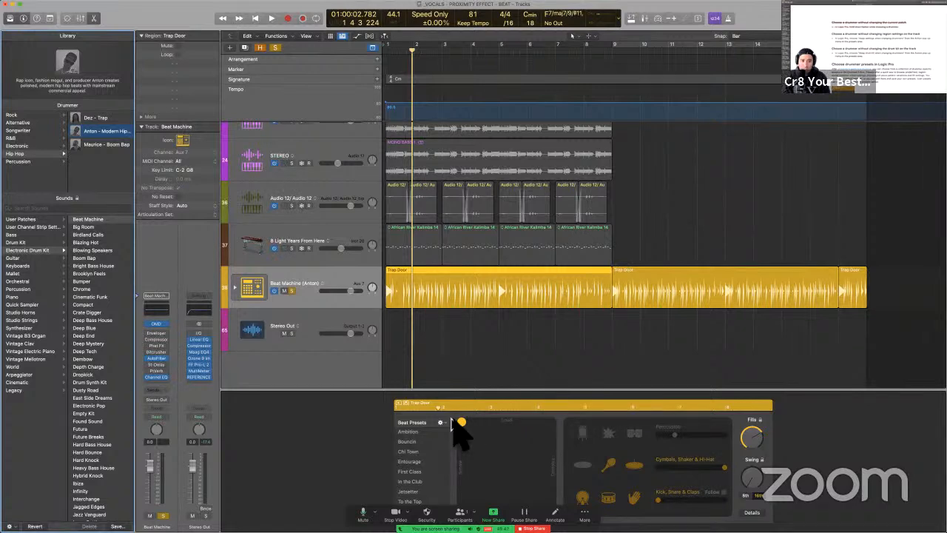
key("alt")
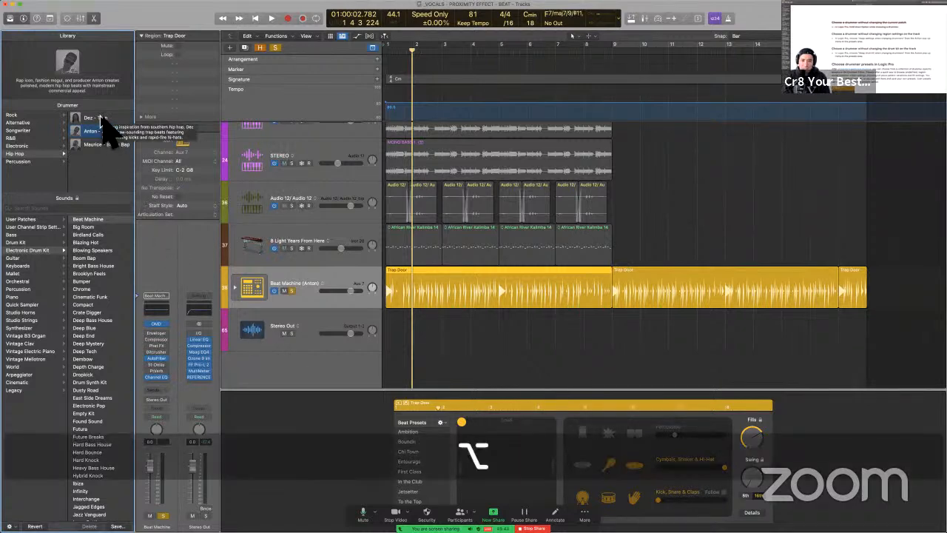
left_click(104, 126, "alt")
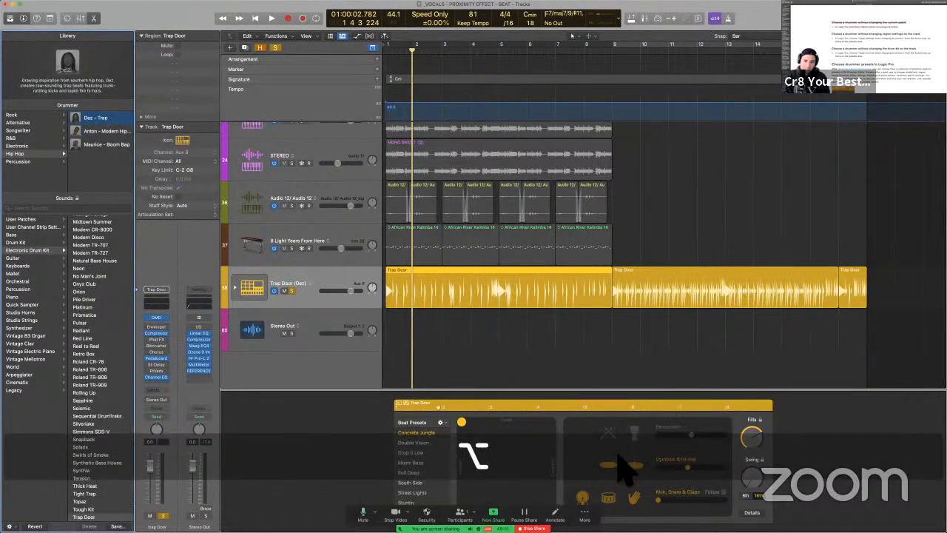
- Switch to the PDF guide and remove the strikethrough from the "Choose a drummer without changing the current patch" section
key("ctrl+Left")
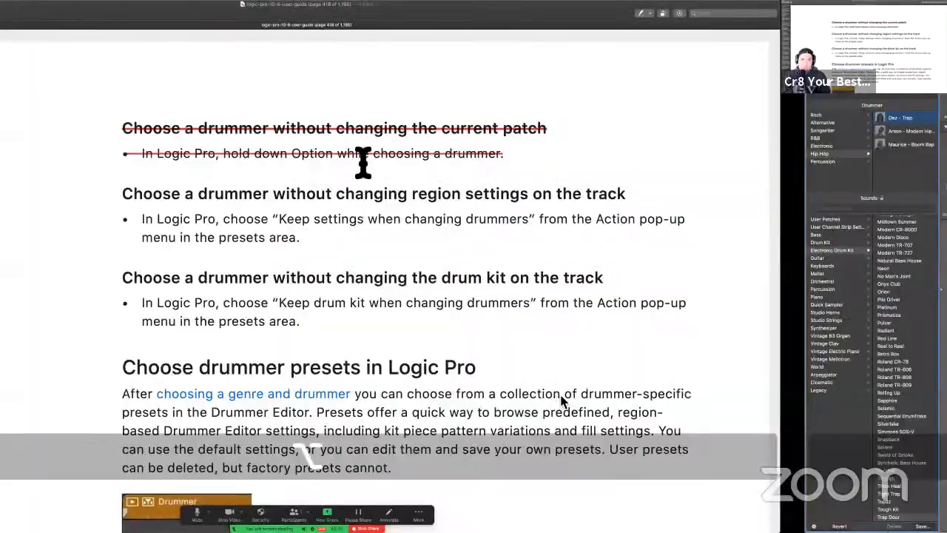
left_click_drag(319, 133, 711, 153)
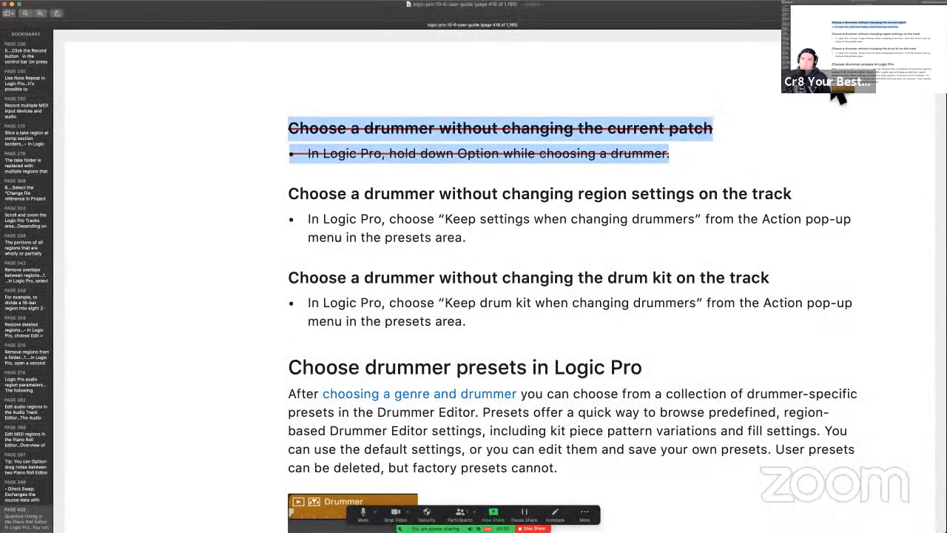
left_click(831, 14)
- Select the words "without changing the drum kit on the" in the guide's drum kit heading
scroll(543, 370, "down", 3)
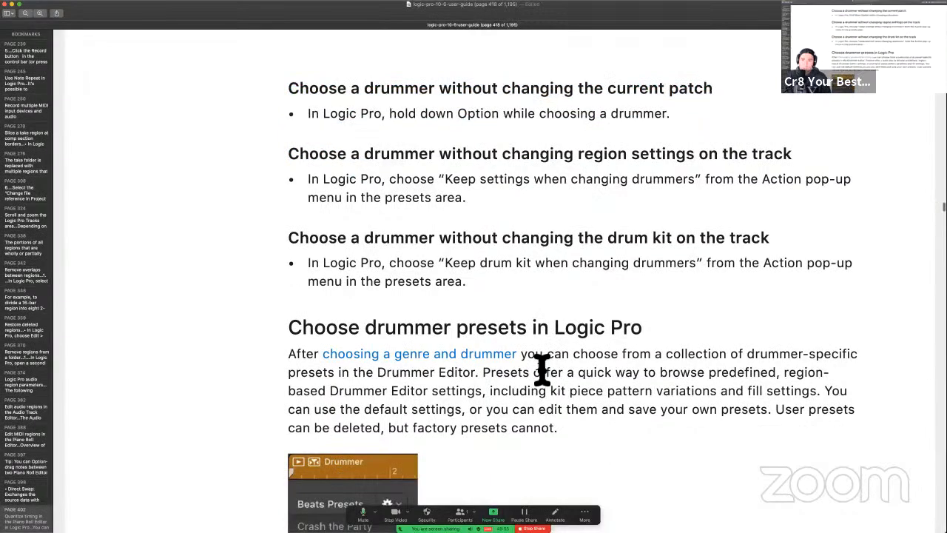
scroll(542, 370, "down", 4)
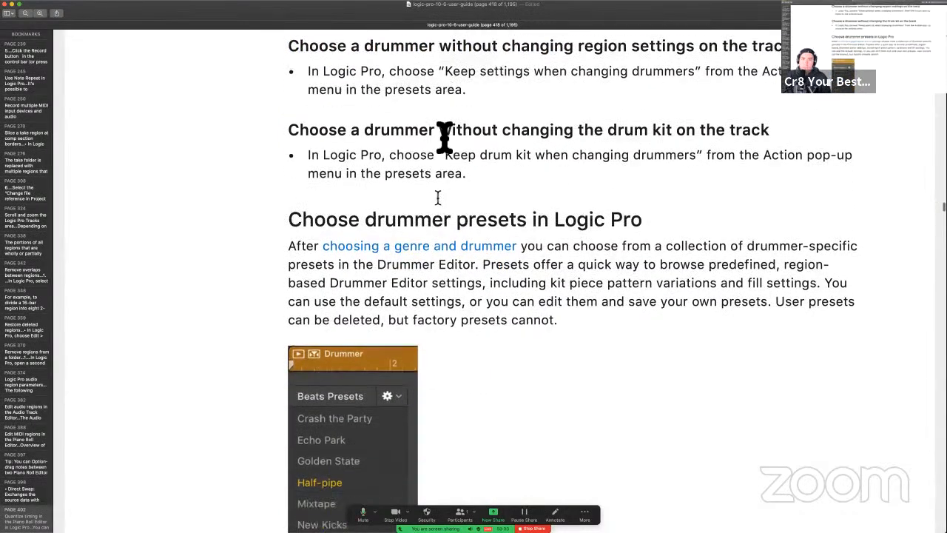
left_click_drag(439, 118, 728, 121)
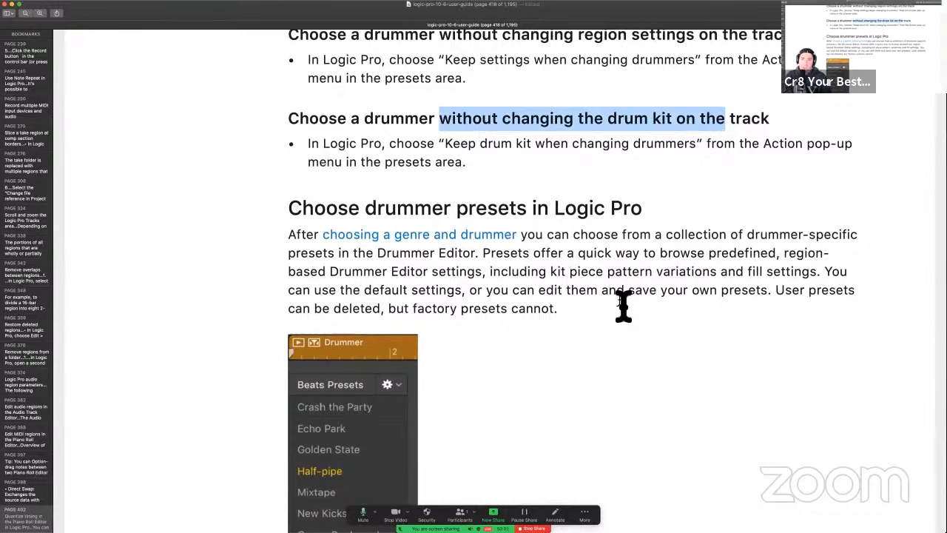
- Switch to Logic Pro and play the Trap Door drummer track from the project start
key("ctrl+Right")
left_click(488, 364)
key("space")
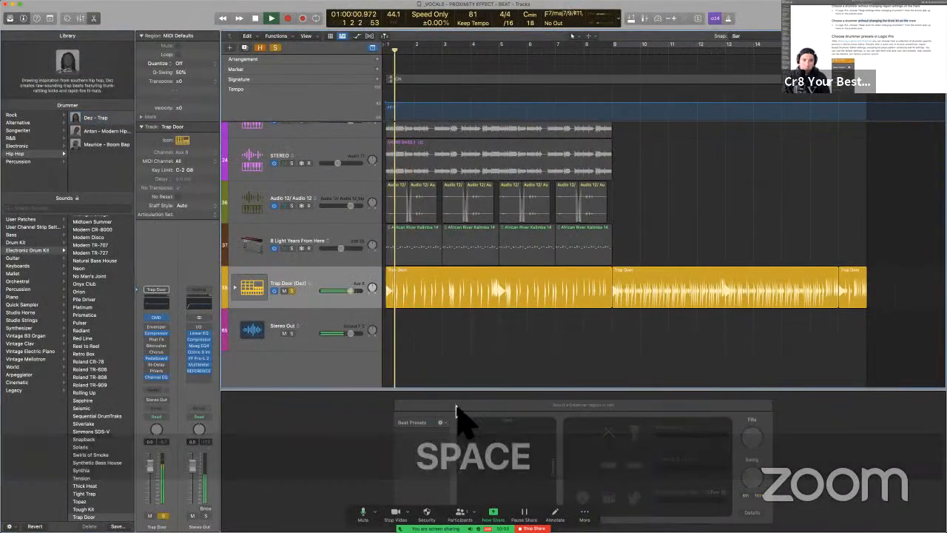
- For all Trap Door regions, enable "Keep drum kit when changing drummers" and disable "Keep settings when changing drummers"
left_click(349, 289)
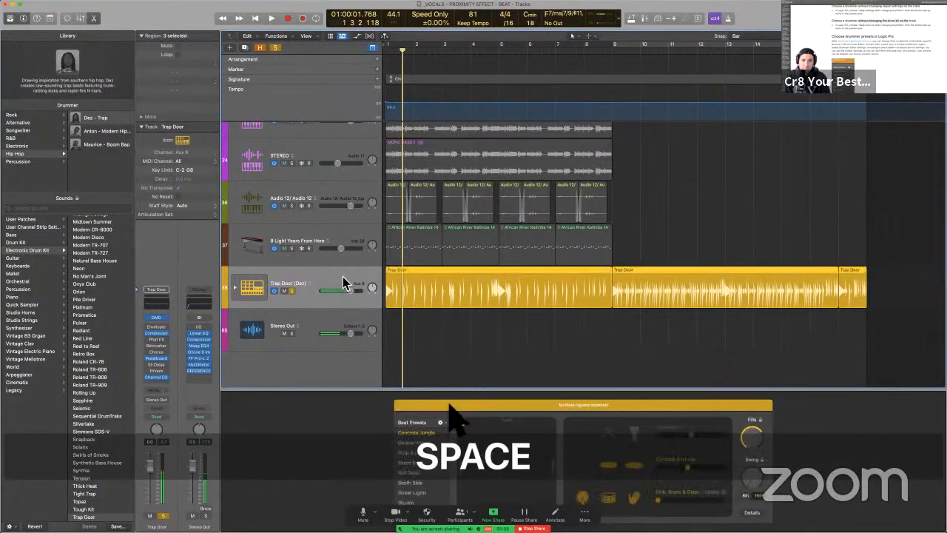
left_click(442, 422)
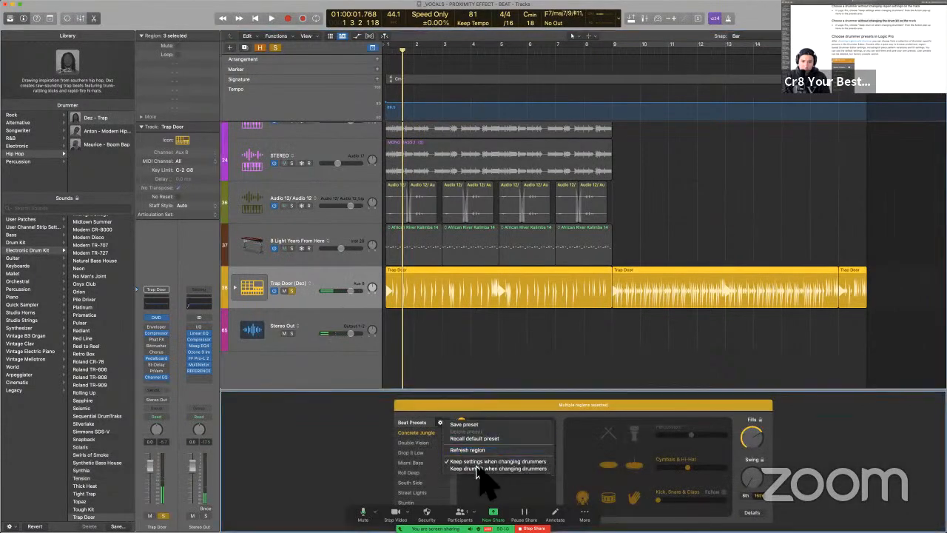
left_click(431, 371)
left_click(442, 422)
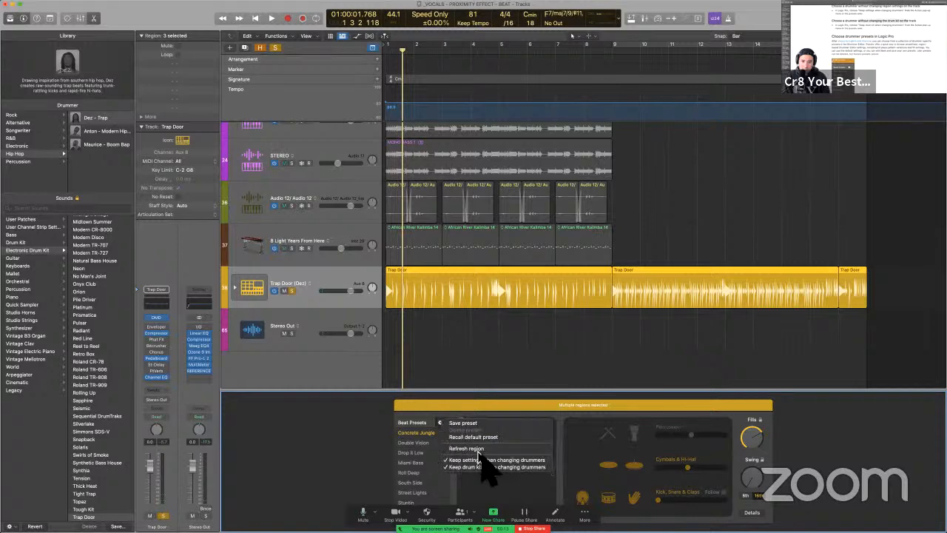
left_click(486, 464)
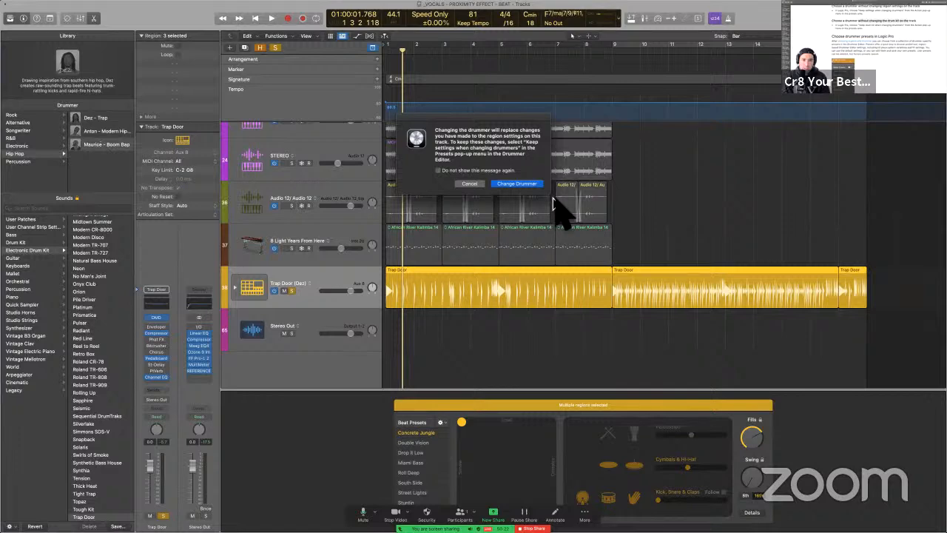
- Change the drummer to Maurice - Boom Bap, accepting the replacement of the region settings, and play the Trap Door track
left_click(517, 184)
left_click(512, 348)
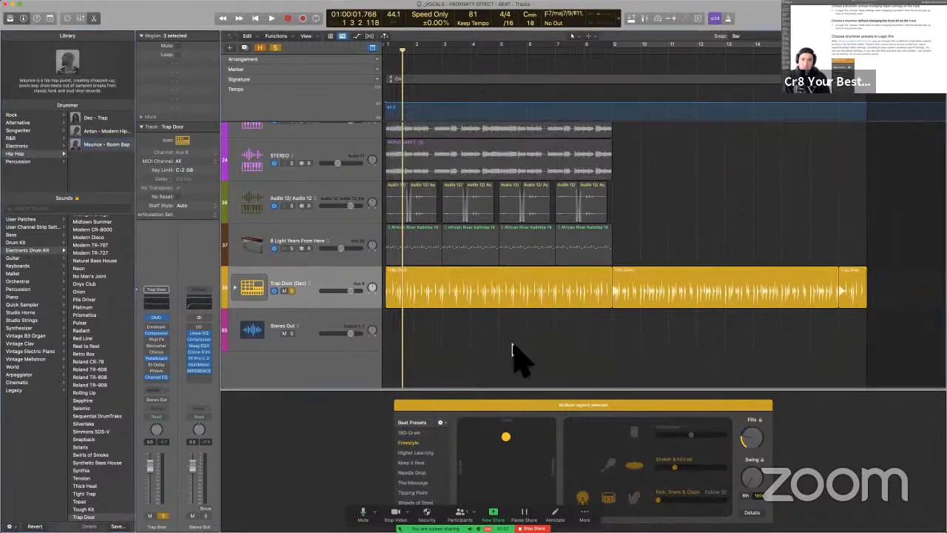
key("space")
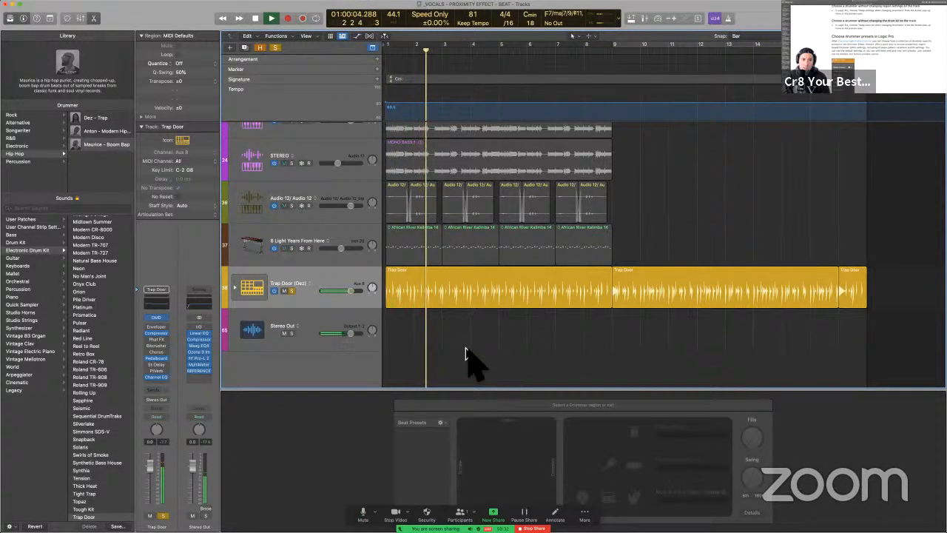
key("space")
- Select the first Trap Door region, undo the last change and play the track from the project start
left_click(460, 298)
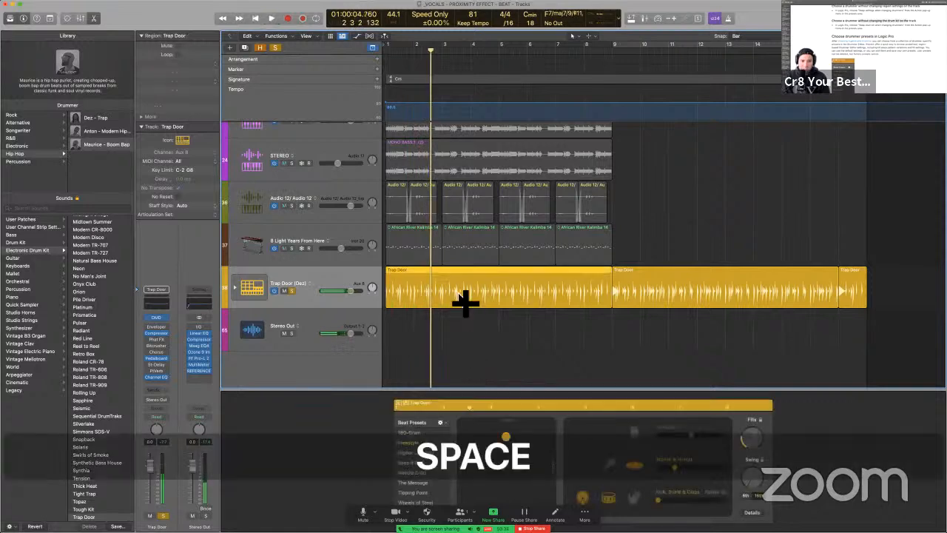
key("super+z")
key("Return")
key("space")
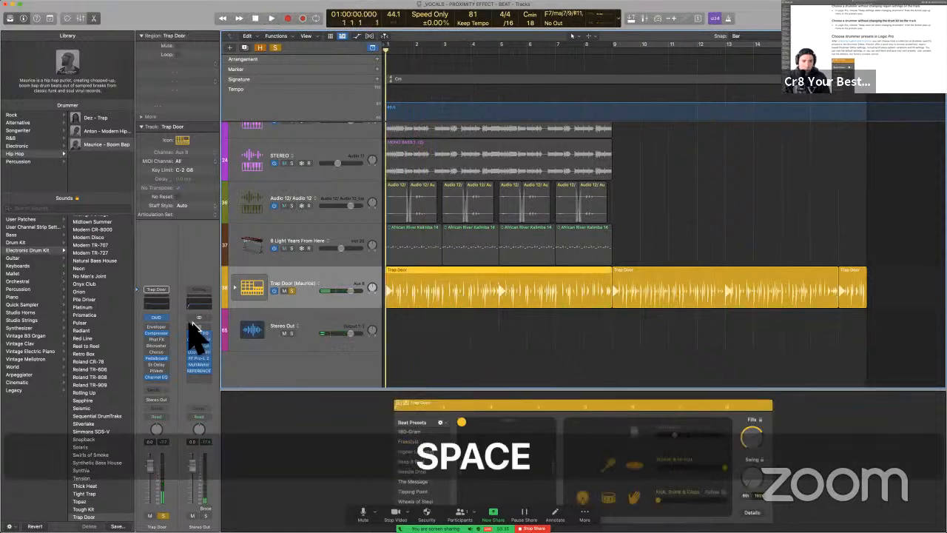
- Open the Trap Door kit in Drum Machine Designer and move its window clear of the first Trap Door region
left_click(157, 317)
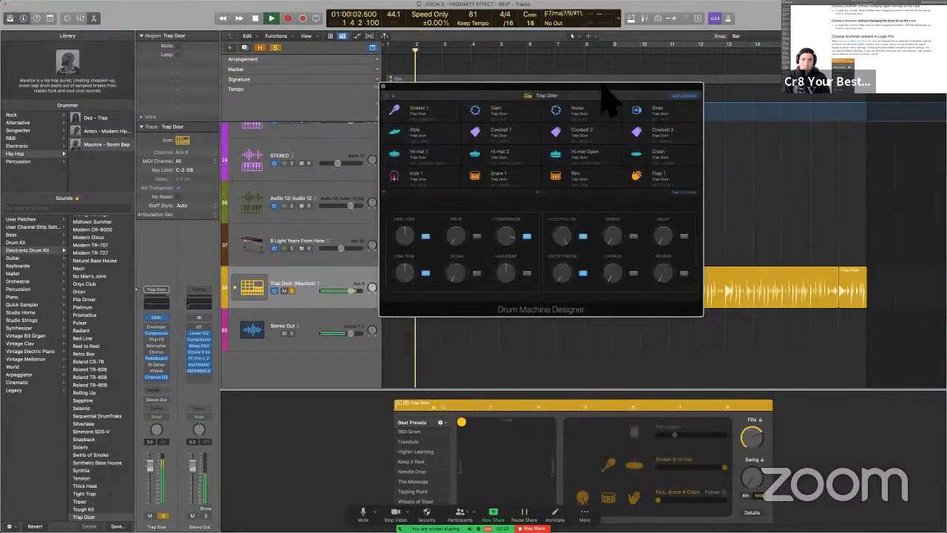
key("space")
left_click_drag(601, 85, 764, 77)
key("space")
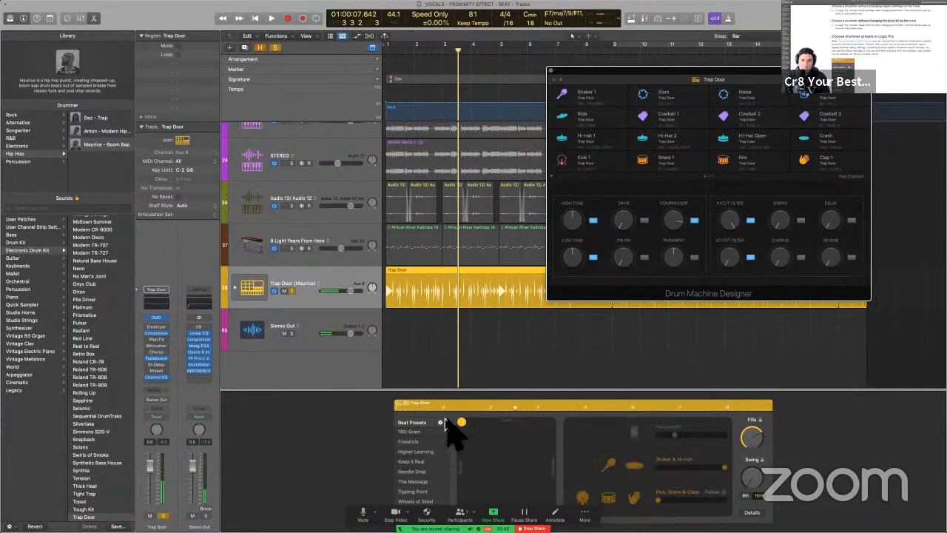
- Change the drummer to Anton in the Hip Hop genre with the drum kit kept, and play the track from the project start
left_click(441, 423)
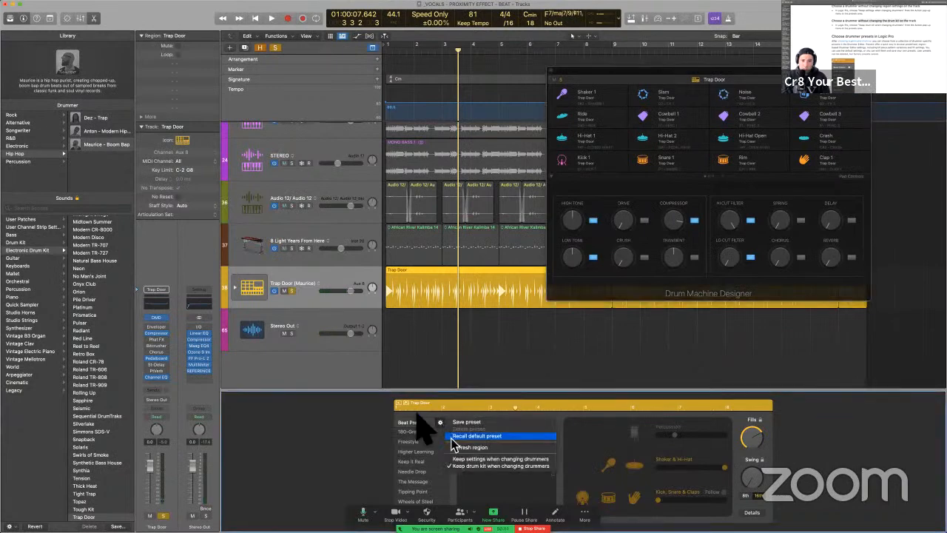
left_click(402, 412)
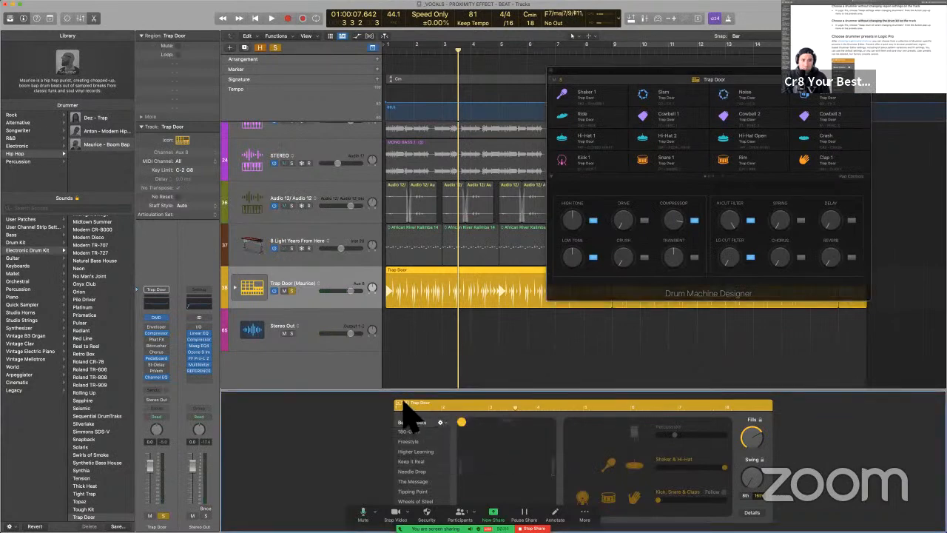
left_click(104, 131)
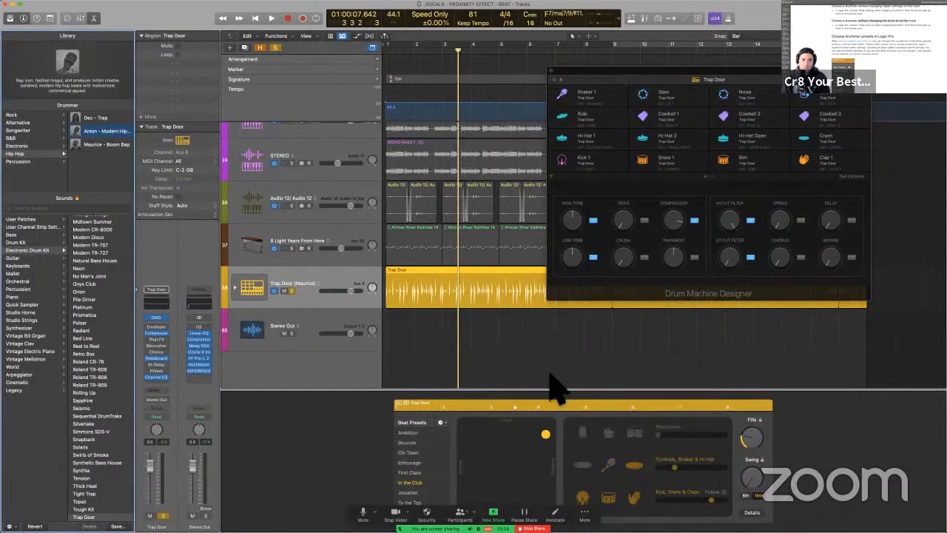
left_click(539, 363)
key("Return")
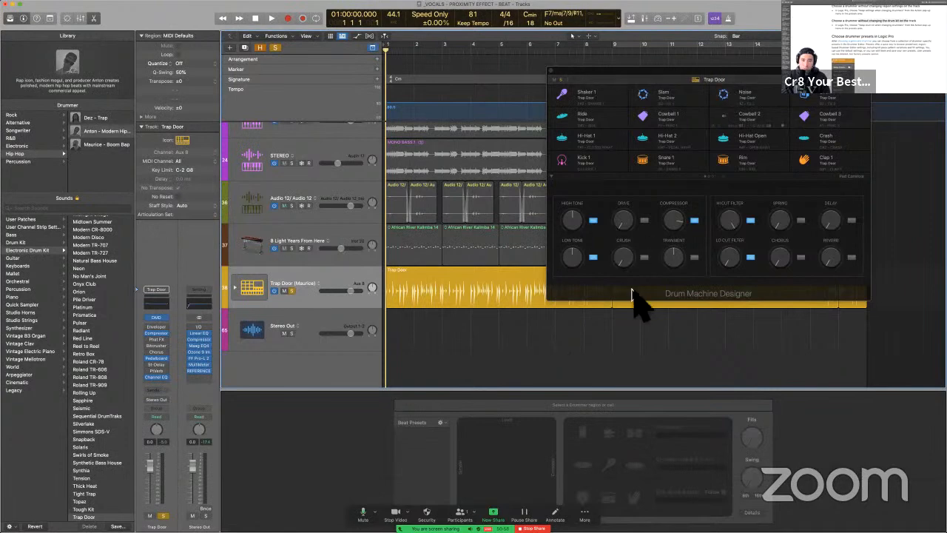
key("space")
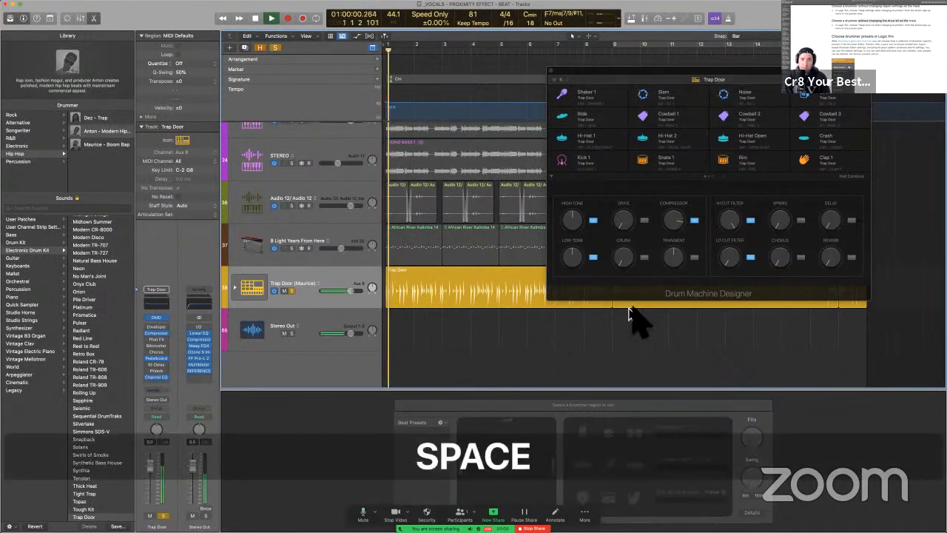
key("space")
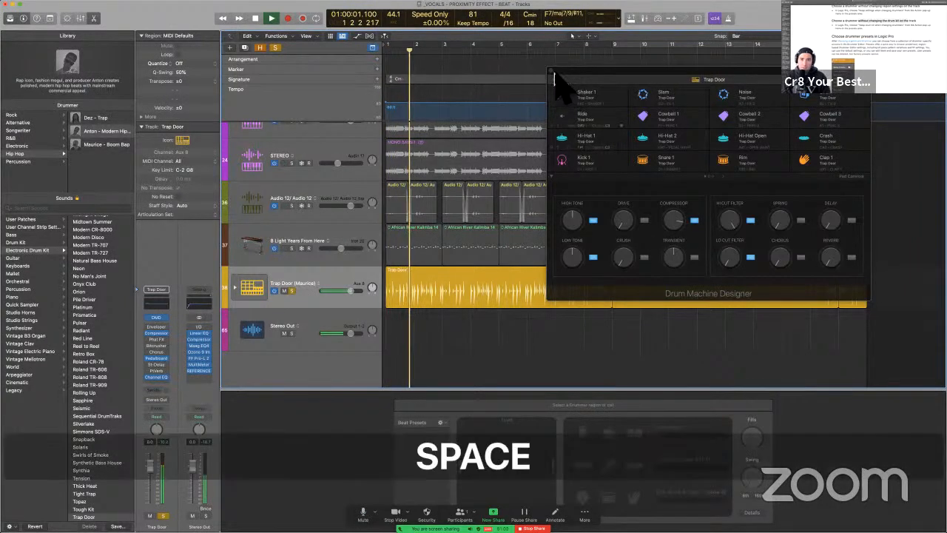
- Close Drum Machine Designer and turn off "Keep drum kit when changing drummers" for all Trap Door regions
left_click(557, 78)
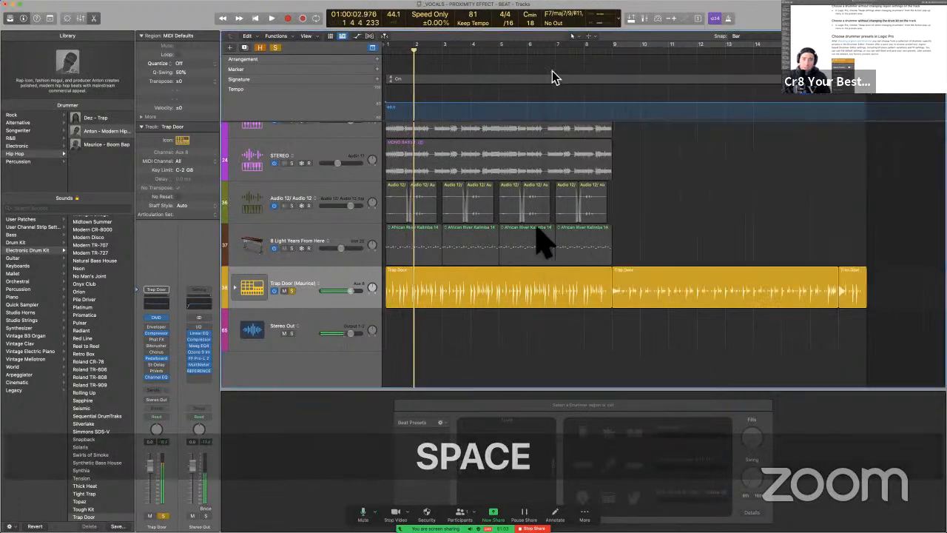
left_click(441, 422)
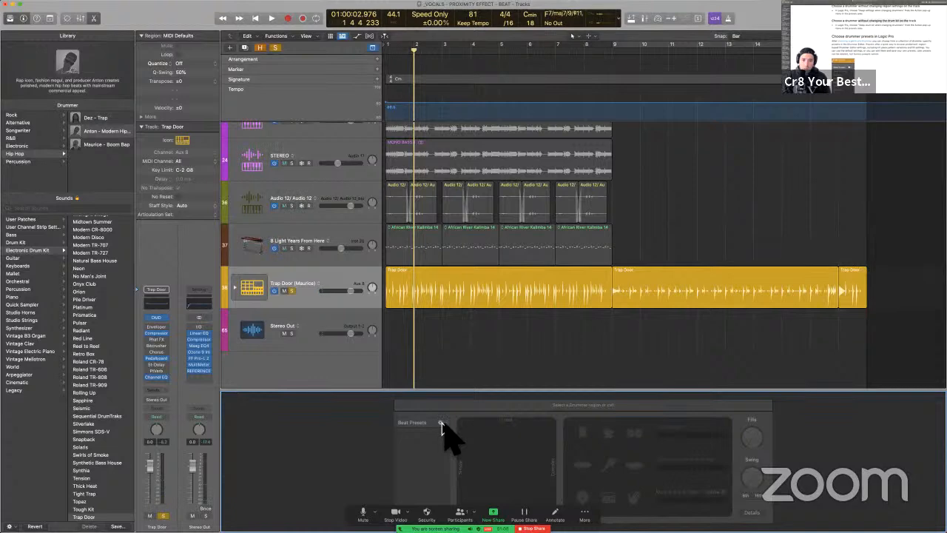
left_click(347, 285)
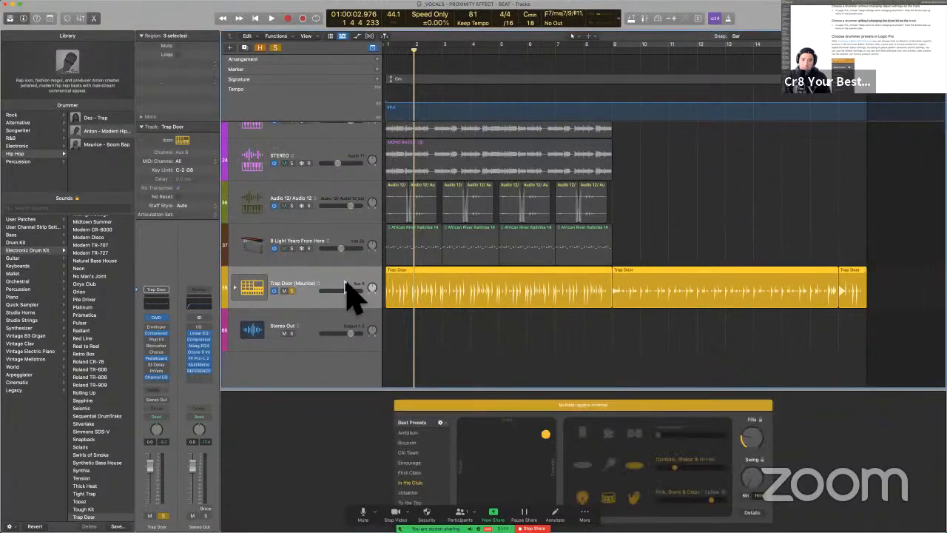
left_click(441, 423)
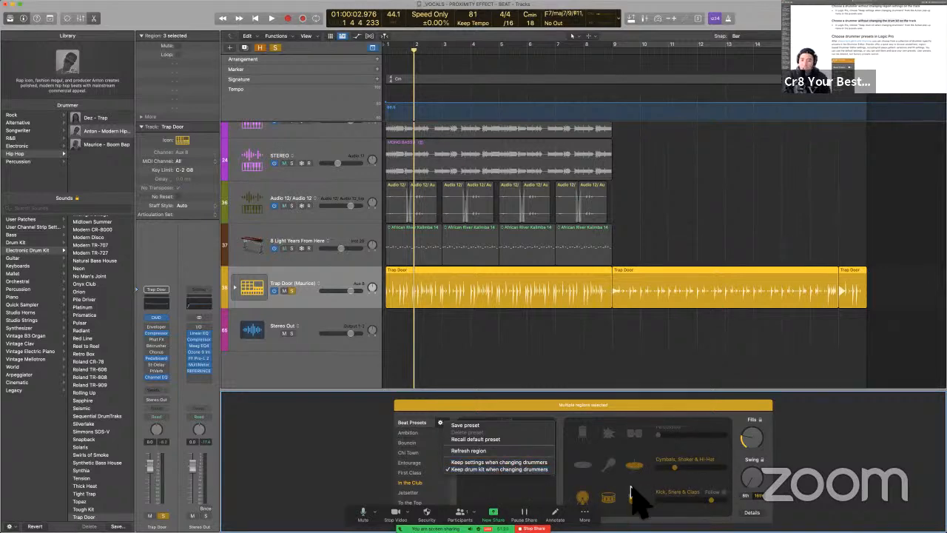
left_click(465, 471)
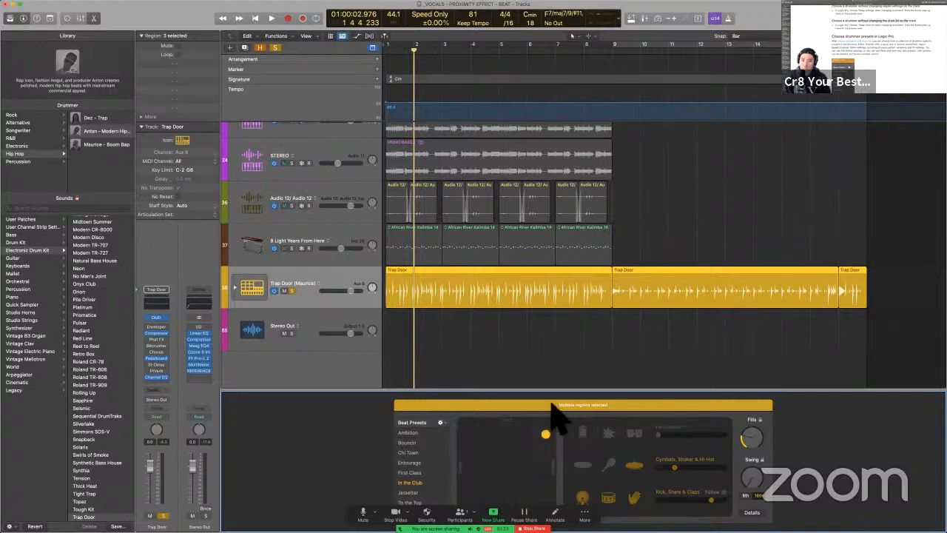
left_click(556, 357)
- Switch to the PDF guide and examine what "Choose drummer presets in Logic Pro" says about predefined settings and kit piece pattern variations
key("super+Tab")
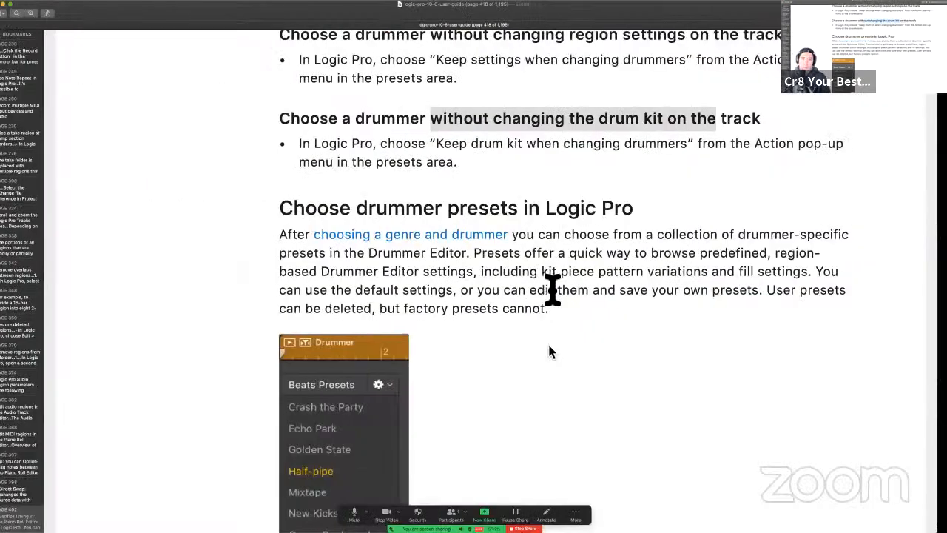
scroll(518, 244, "down", 4)
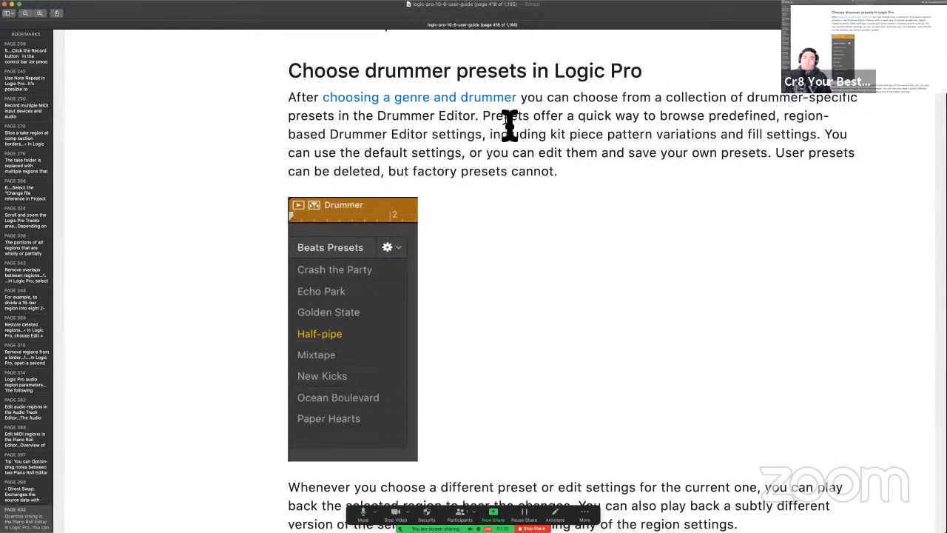
left_click_drag(505, 118, 777, 115)
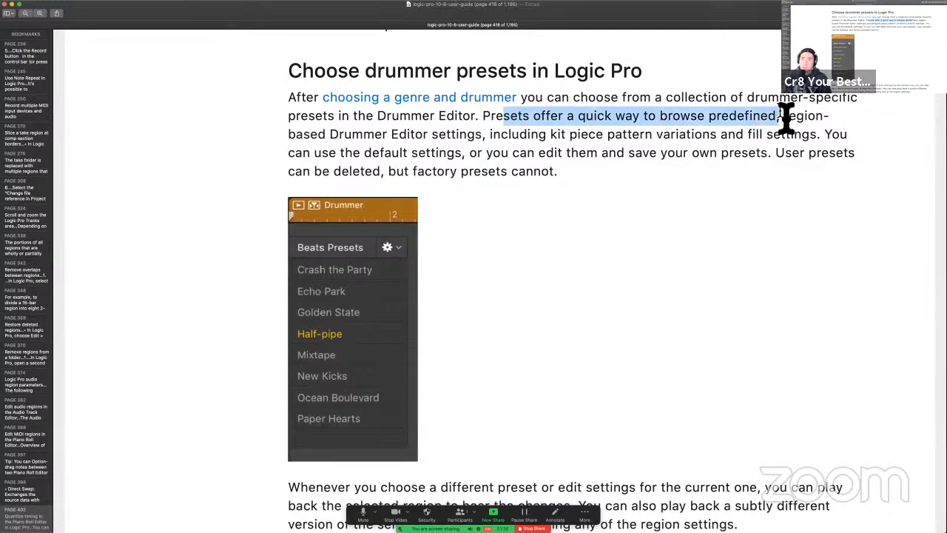
scroll(786, 119, "down", 2)
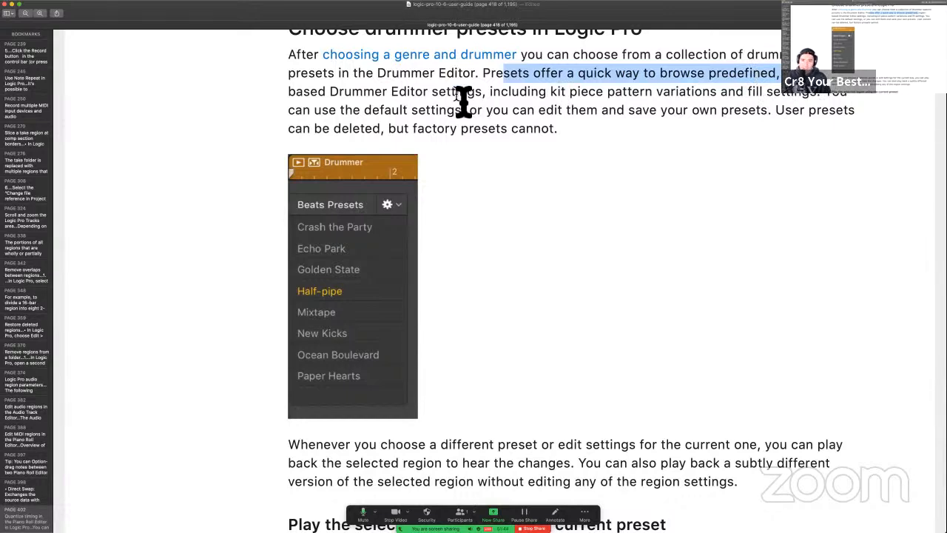
left_click_drag(533, 92, 717, 96)
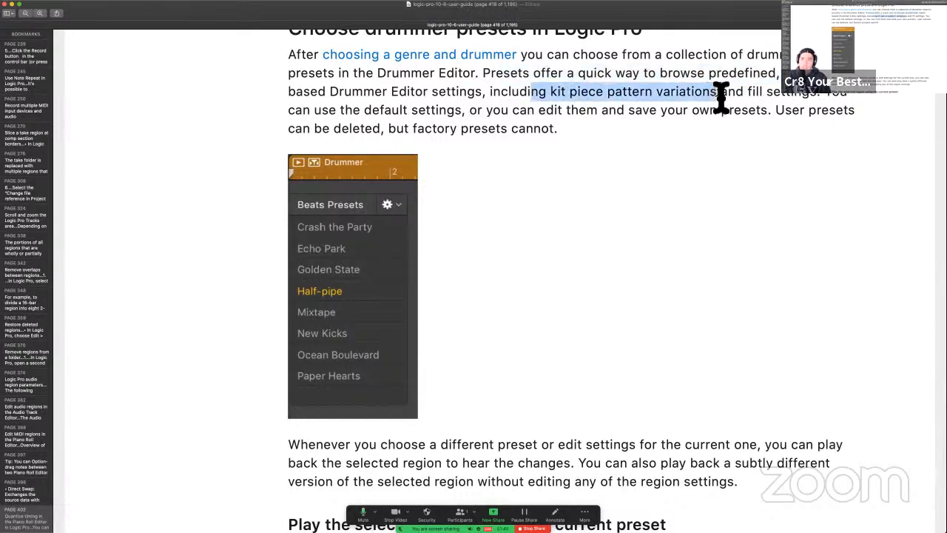
- Highlight the sentence "User presets can be deleted, but factory presets cannot." in the guide
scroll(721, 96, "down", 2)
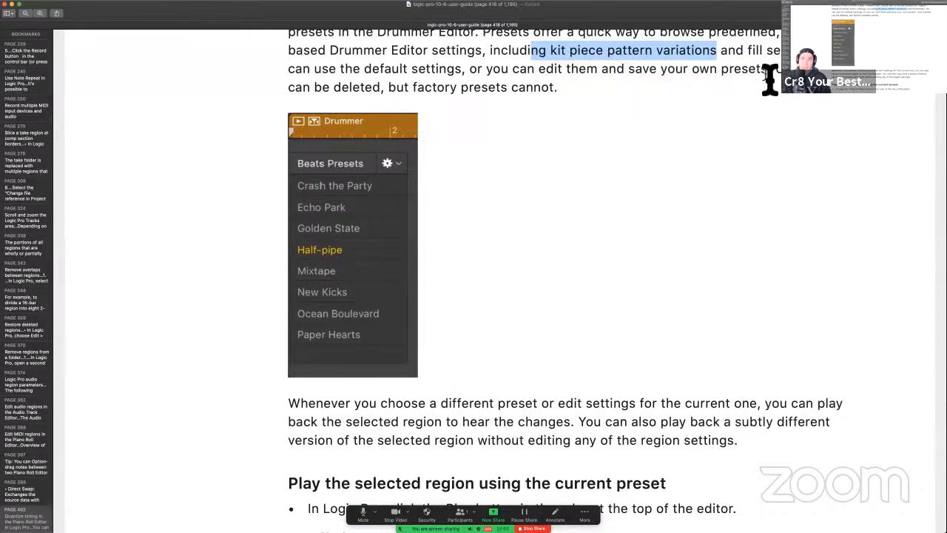
left_click_drag(775, 68, 802, 103)
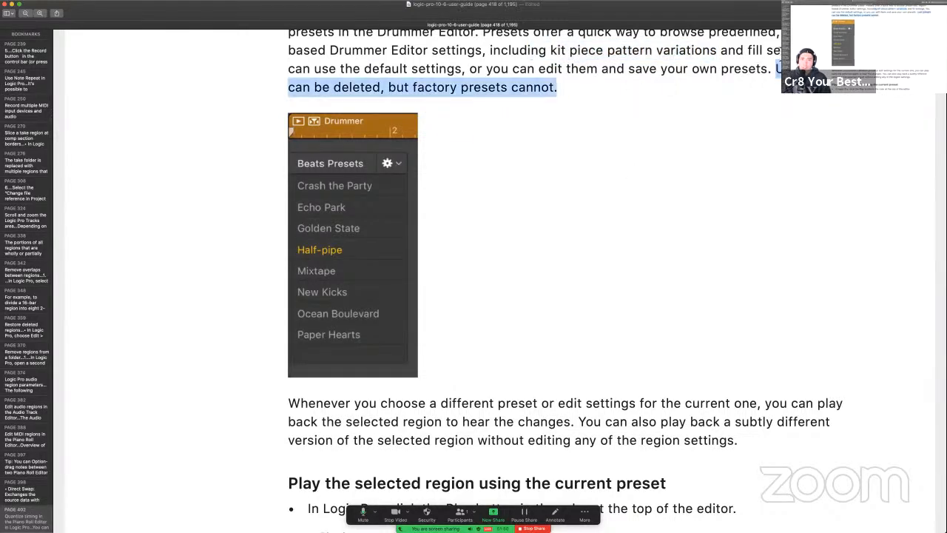
left_click(808, 14)
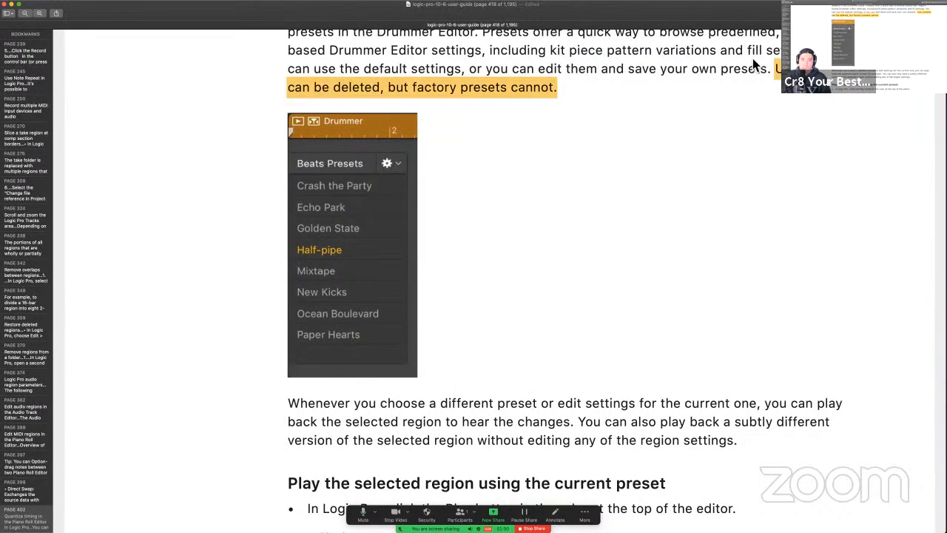
- Switch to Logic Pro, audition the Entourage, Chi Town, Bouncin and Ambition beat presets on the first Trap Door region, and view the preset options
scroll(512, 292, "down", 5)
key("ctrl+Right")
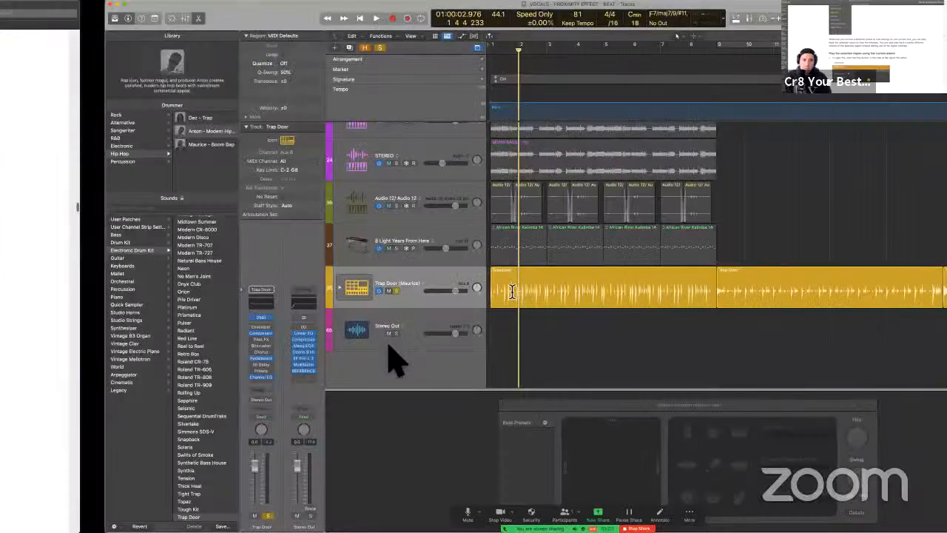
left_click(415, 302)
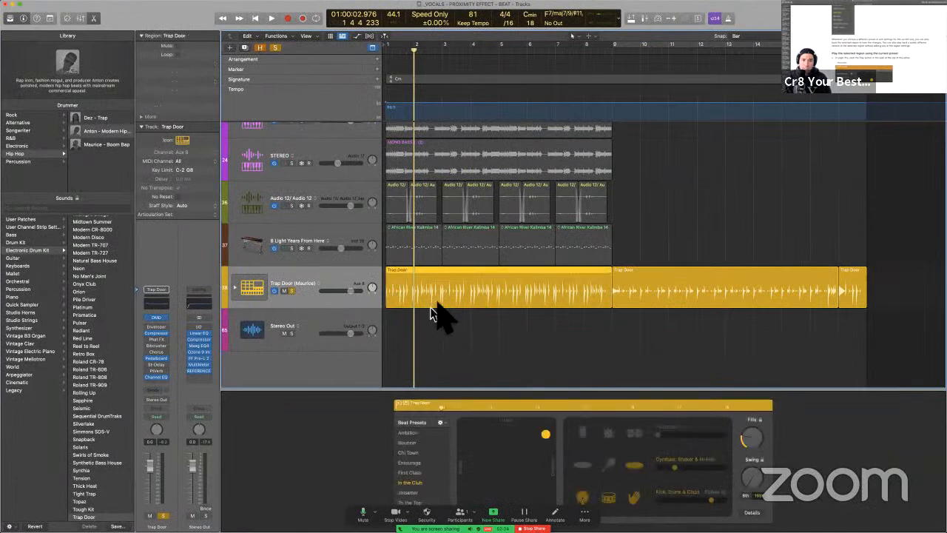
left_click(401, 527)
left_click(424, 462)
key("Return")
key("space")
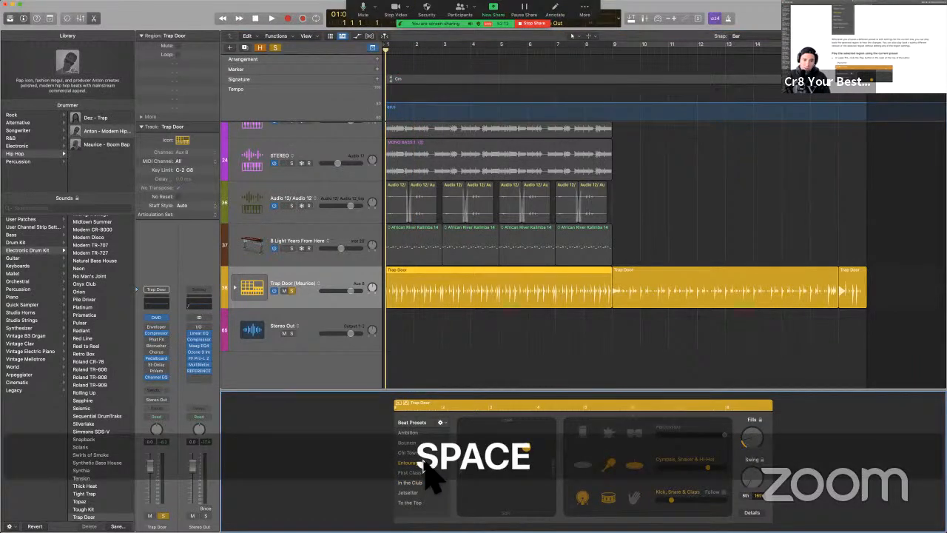
left_click(420, 452)
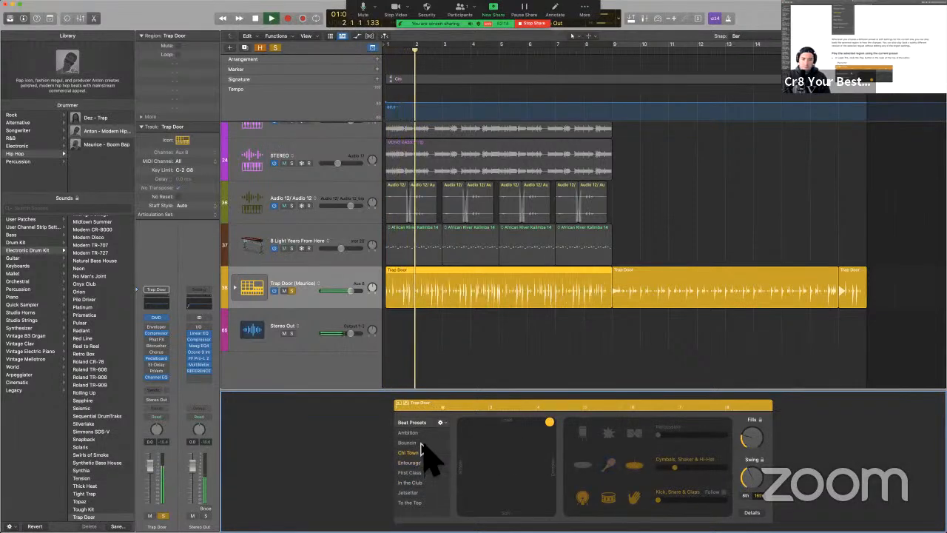
left_click(421, 444)
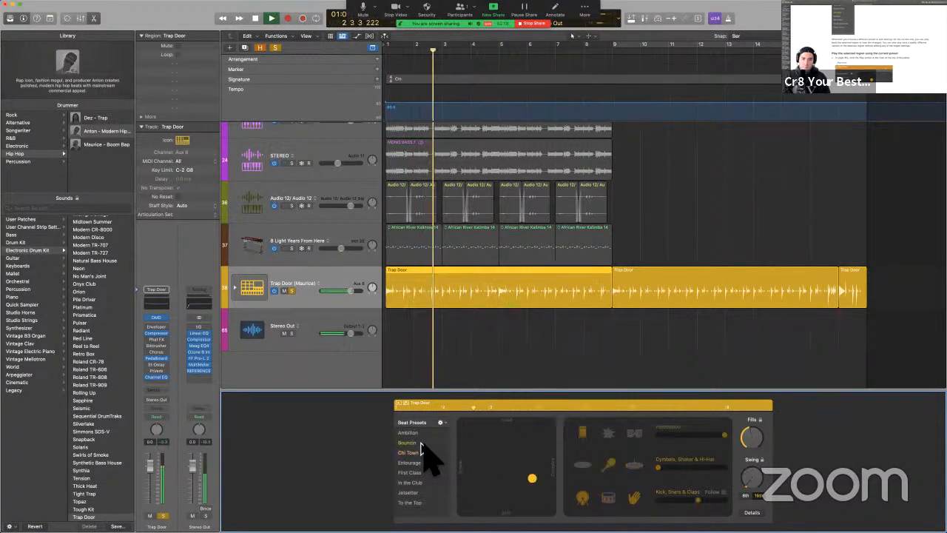
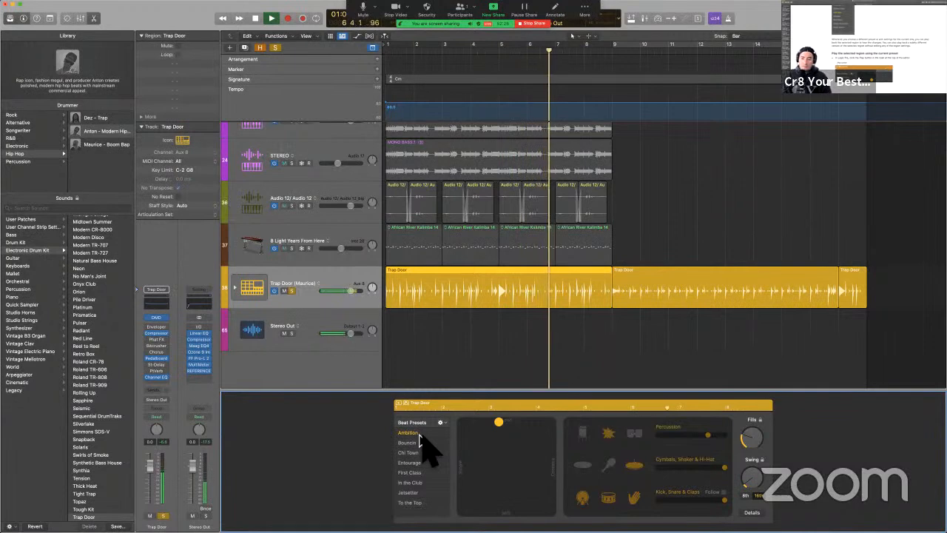
key("space")
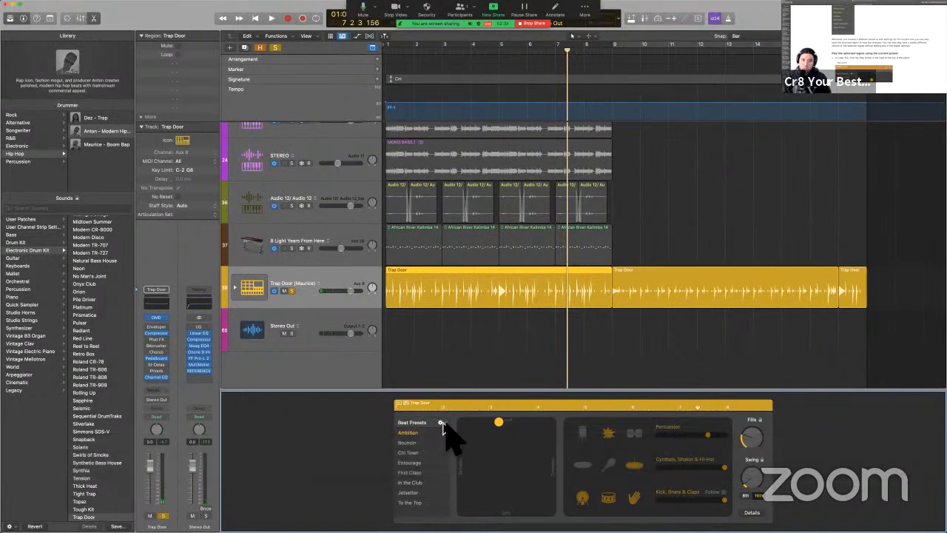
left_click(441, 422)
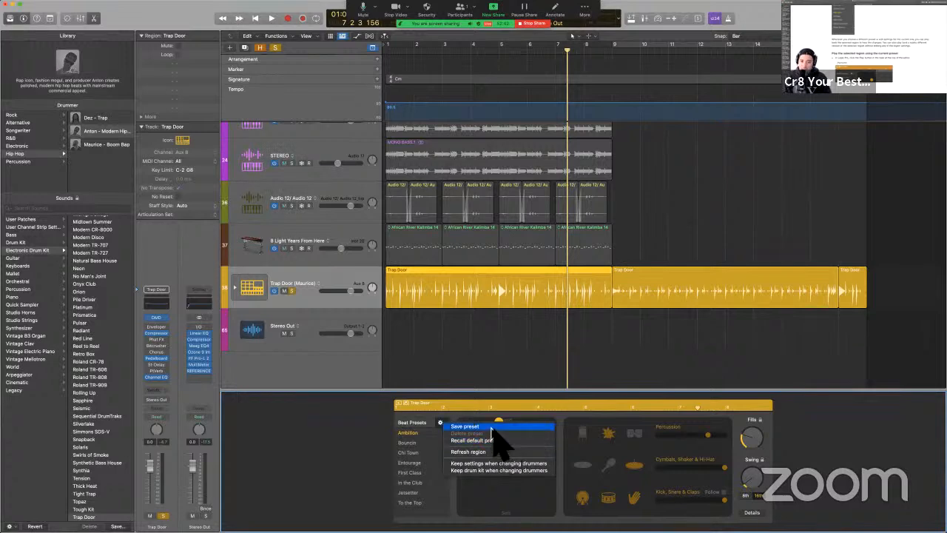
left_click(494, 375)
- Switch to the PDF guide and examine how to play a subtly different version of the selected region without editing region settings
key("ctrl+Left")
scroll(496, 375, "down", 5)
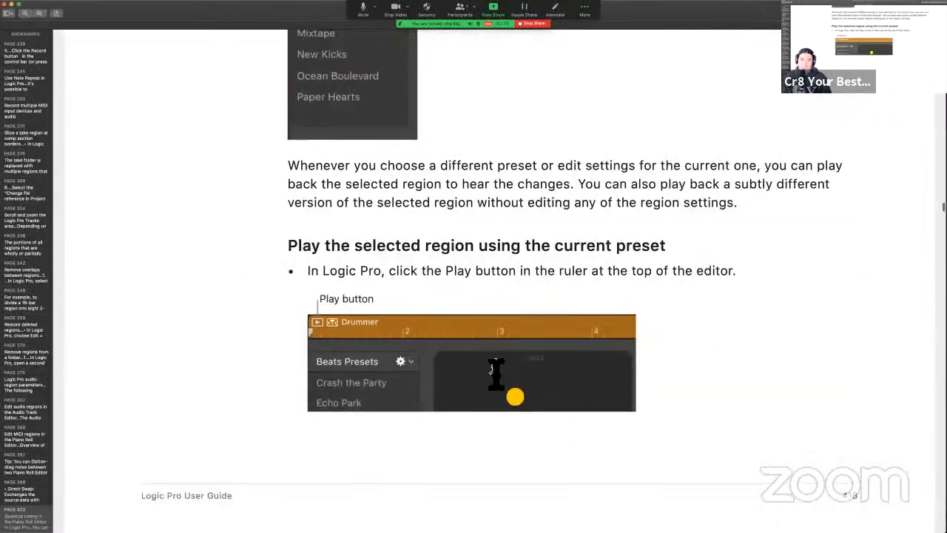
scroll(496, 374, "down", 4)
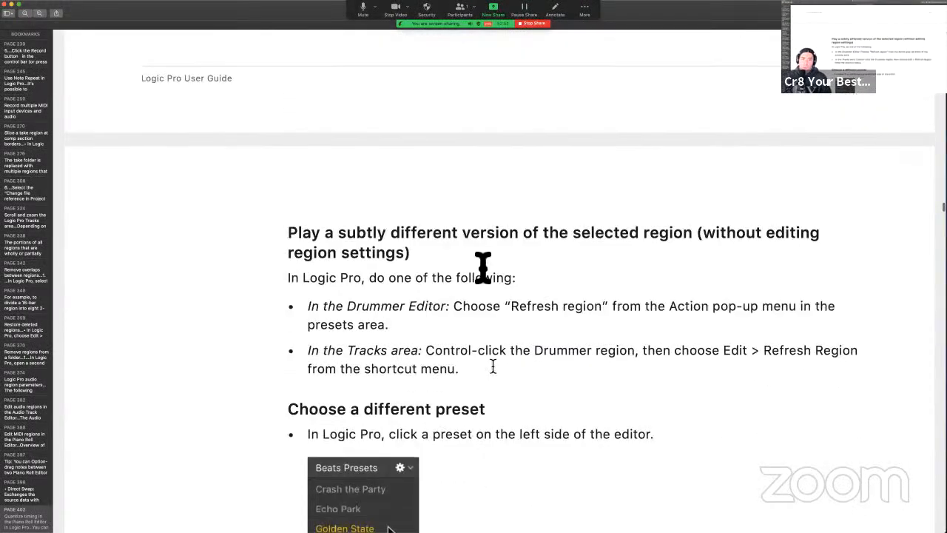
scroll(485, 222, "down", 2)
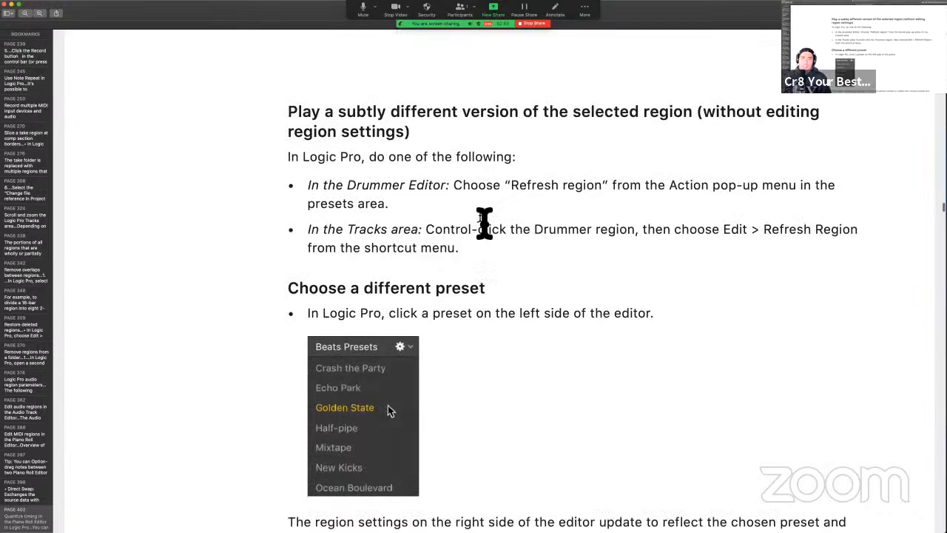
left_click_drag(708, 115, 770, 133)
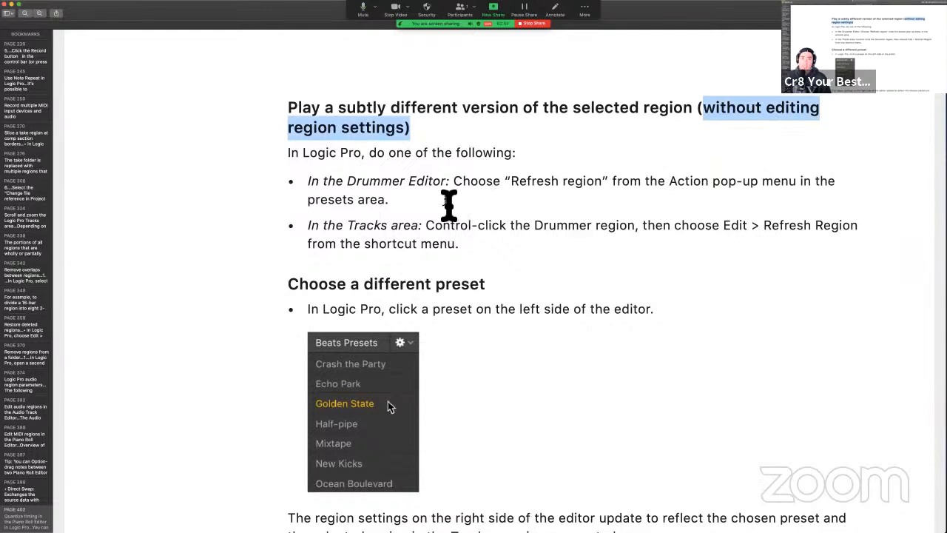
left_click(450, 205)
left_click_drag(507, 185, 605, 194)
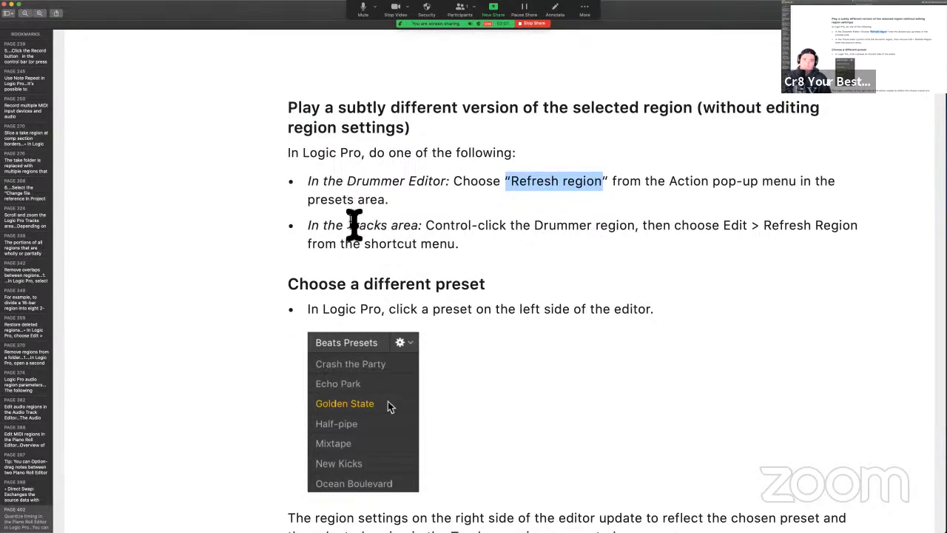
left_click_drag(355, 194, 440, 182)
left_click_drag(356, 232, 513, 232)
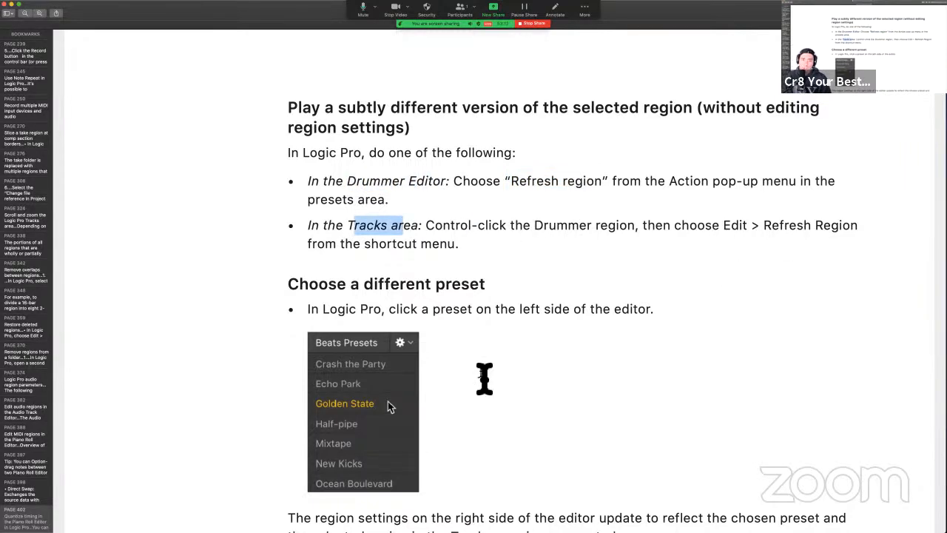
- Switch to Logic Pro, play the first Trap Door region from the project start, and refresh the region
key("super+Tab")
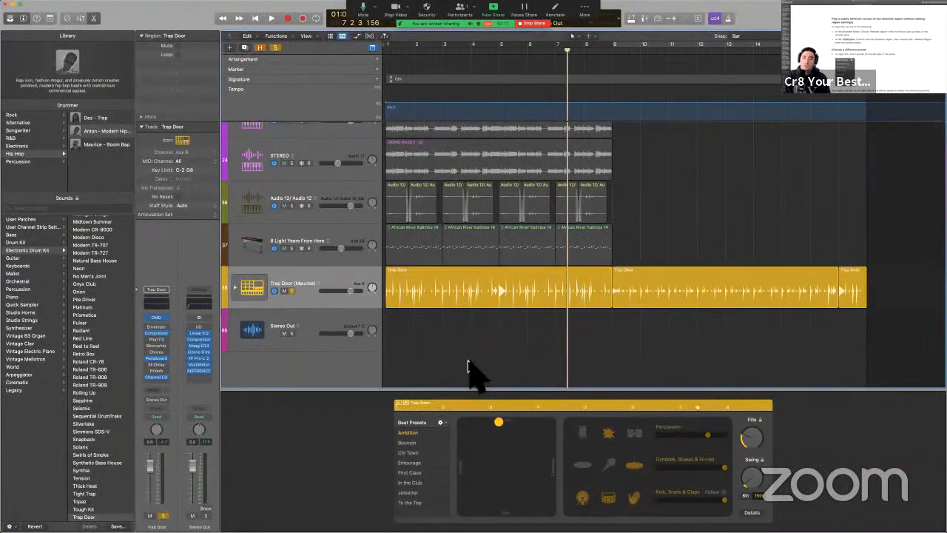
key("Return")
key("space")
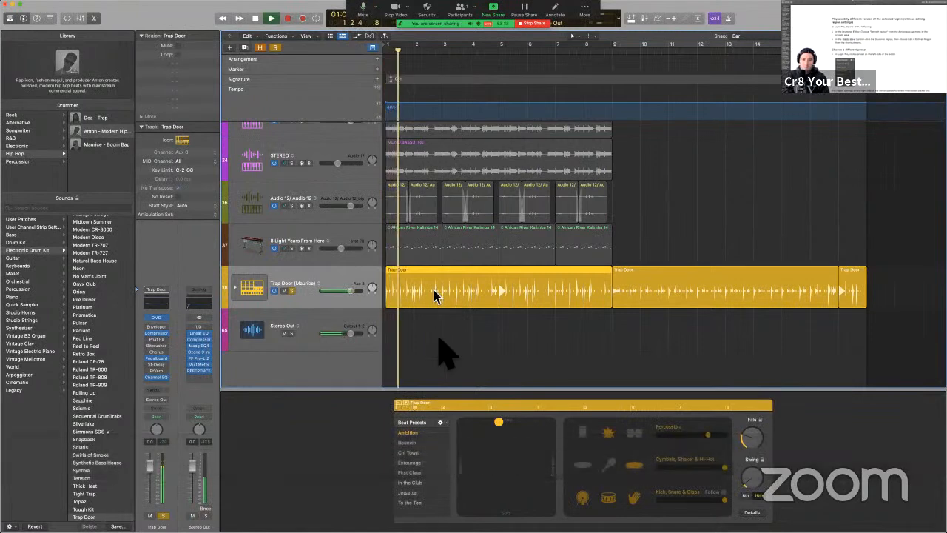
key("space")
left_click(441, 423)
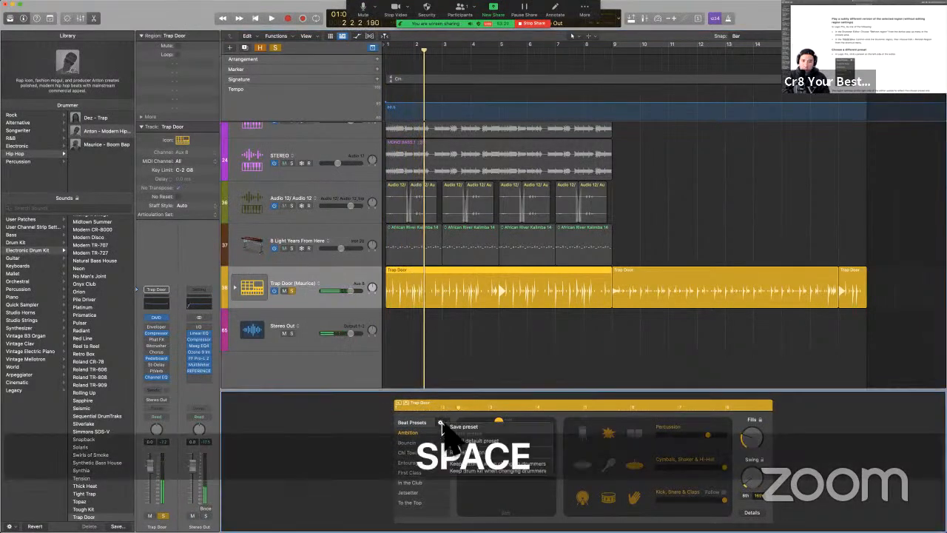
left_click(490, 453)
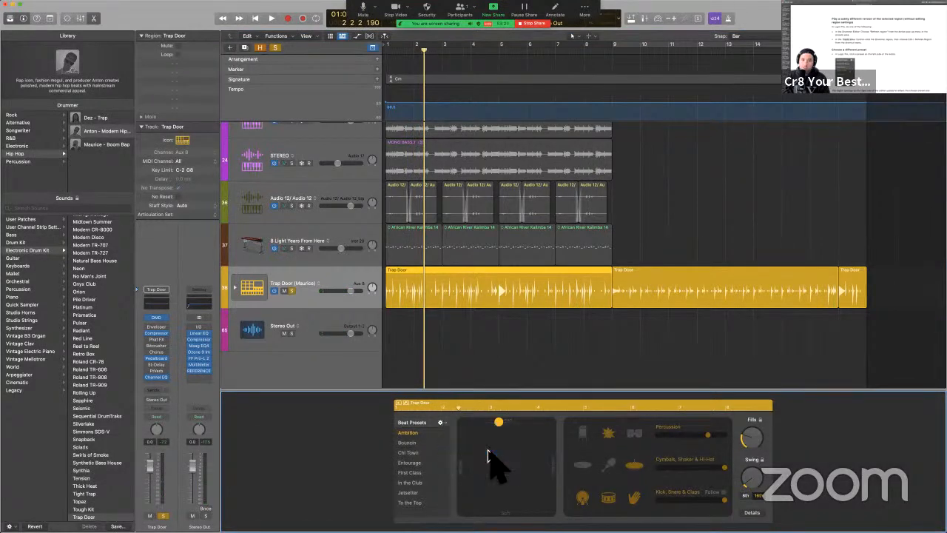
key("Return")
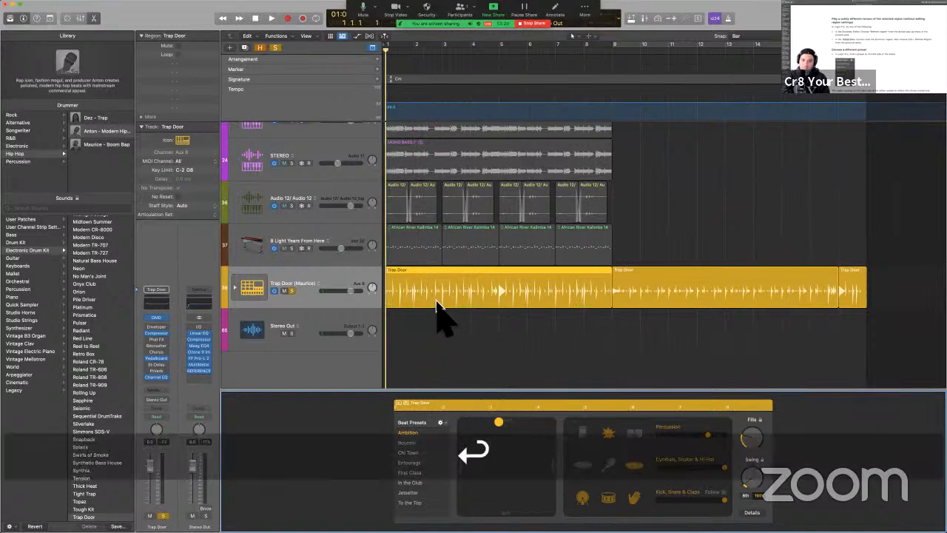
- Hide the inspector and the Library, keeping the Drummer Editor open below the tracks
key("y")
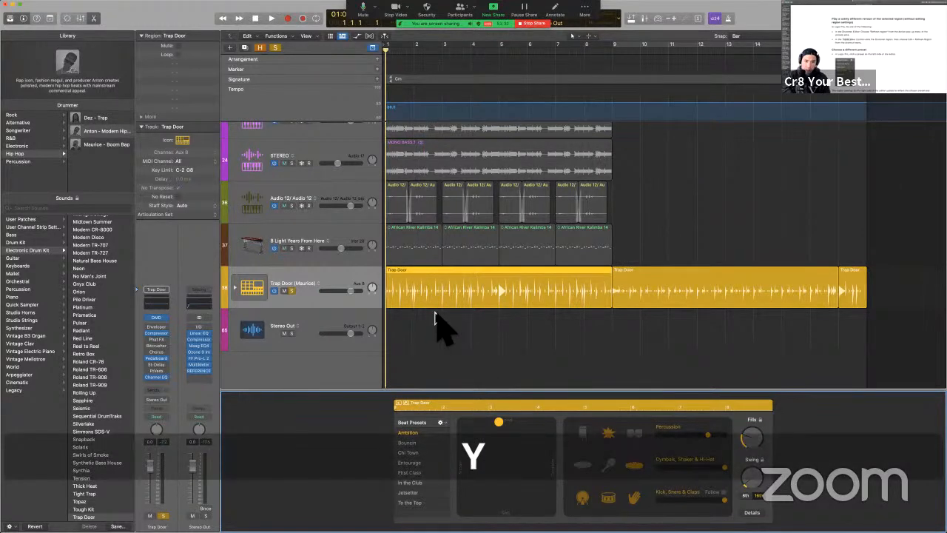
key("i")
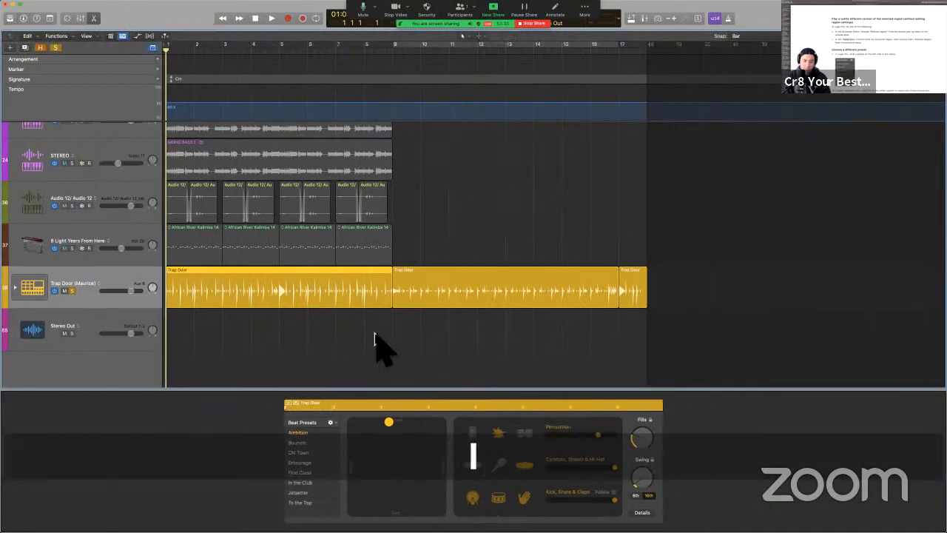
key("y")
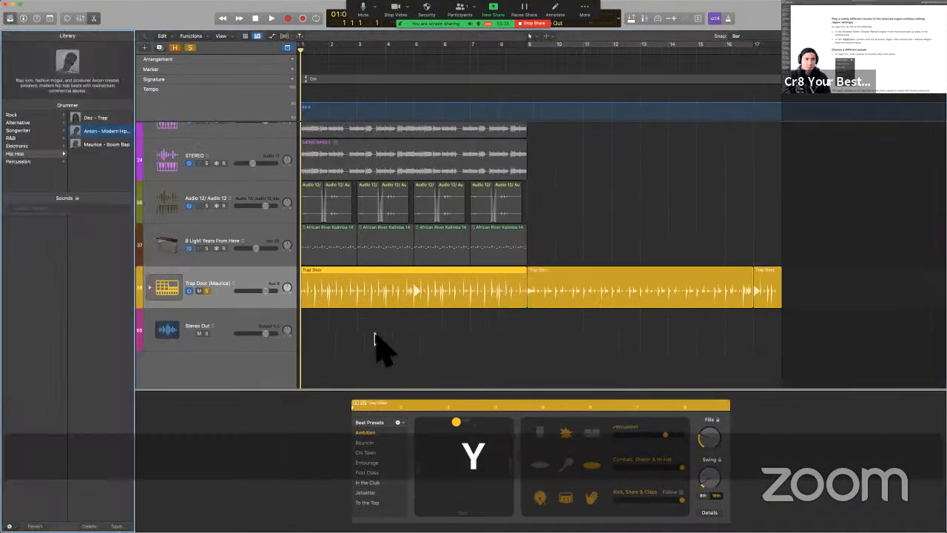
key("e")
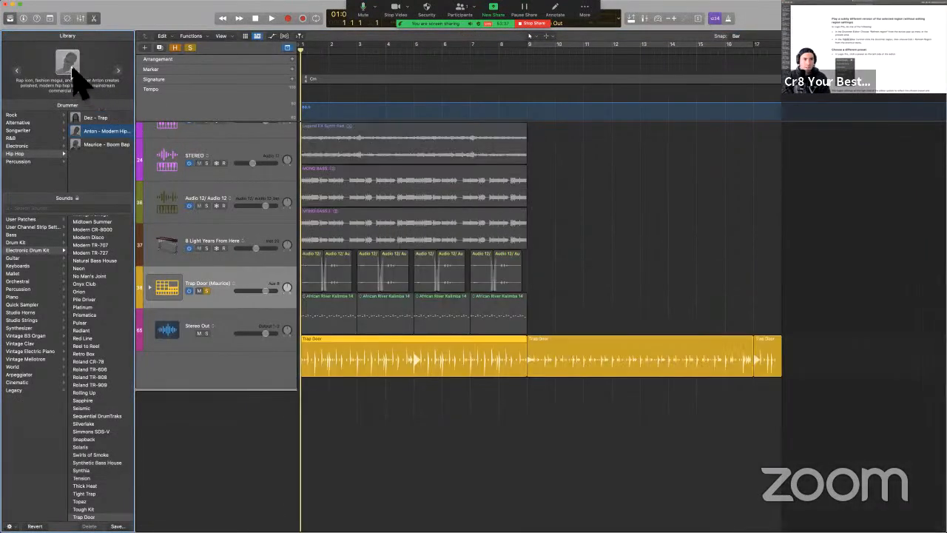
key("e")
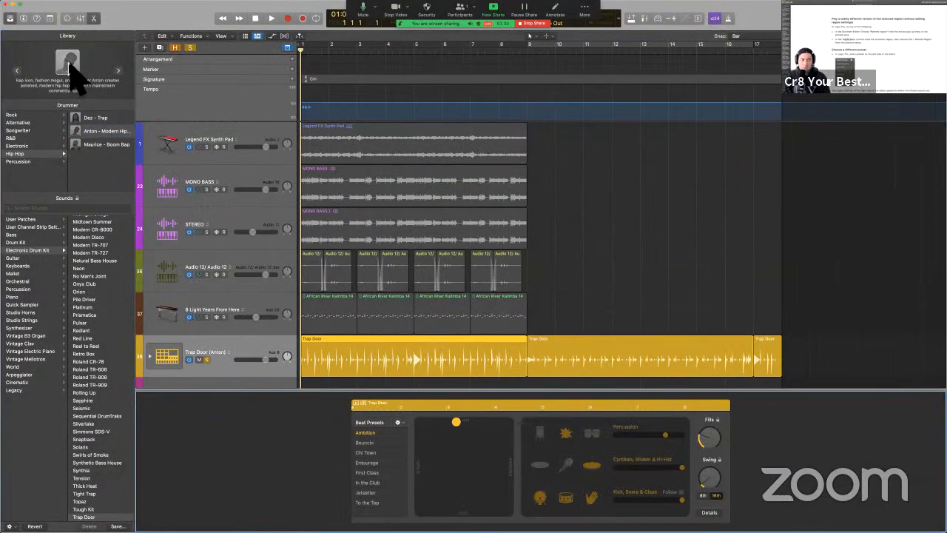
key("ctrl+alt+super+m")
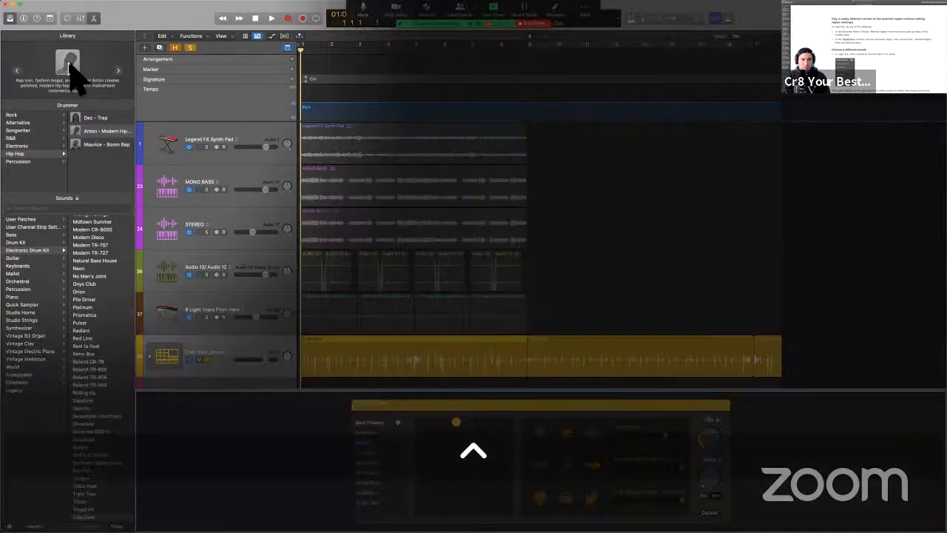
key("ctrl+alt+super+m")
key("e")
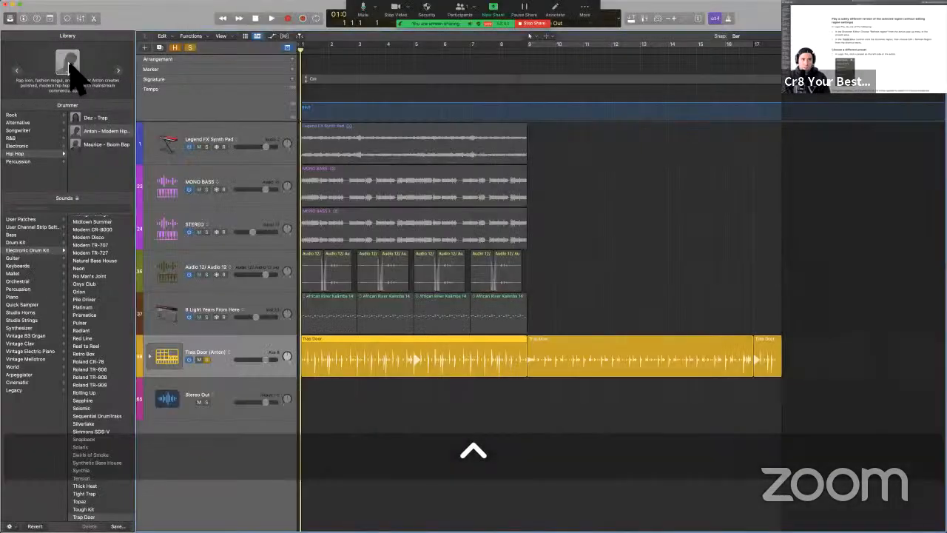
key("e")
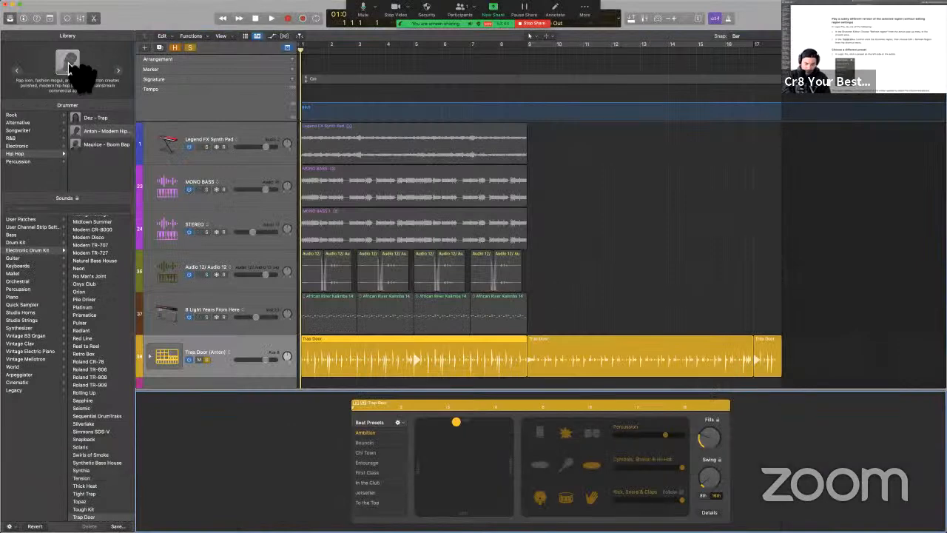
key("y")
- Play the first Trap Door region from the project start, refresh it during playback, and return the playhead to the start
key("Return")
key("space")
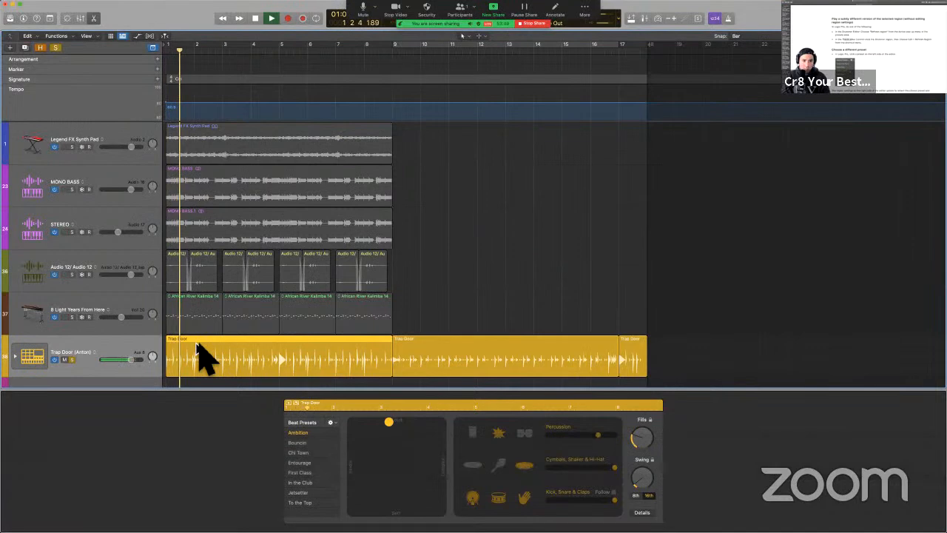
left_click(330, 424)
left_click(355, 451)
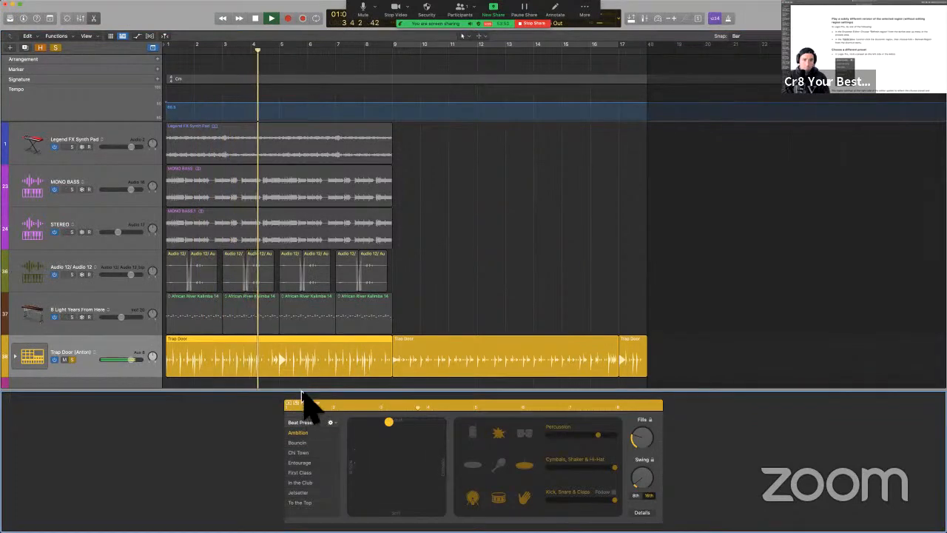
key("space")
key("Return")
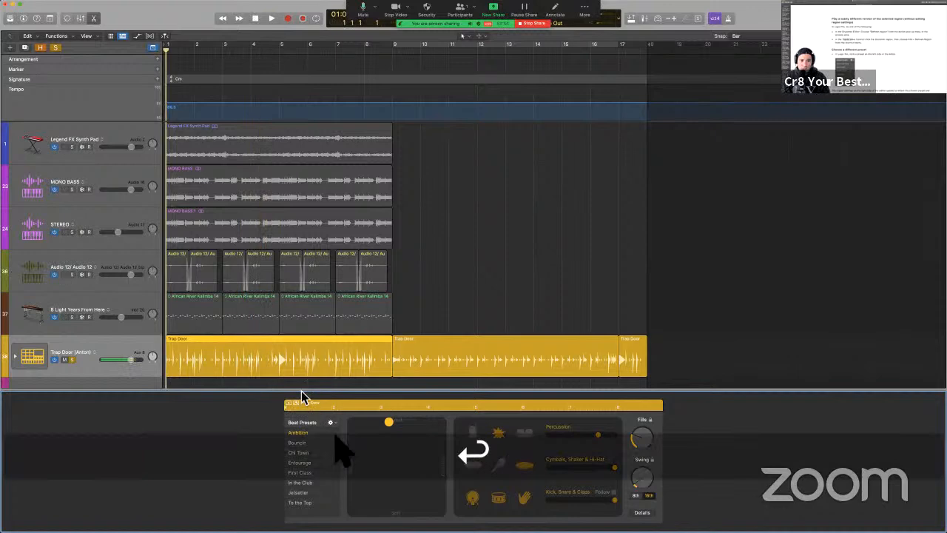
- Refresh the first Trap Door region two more times with playback stopped
left_click(331, 423)
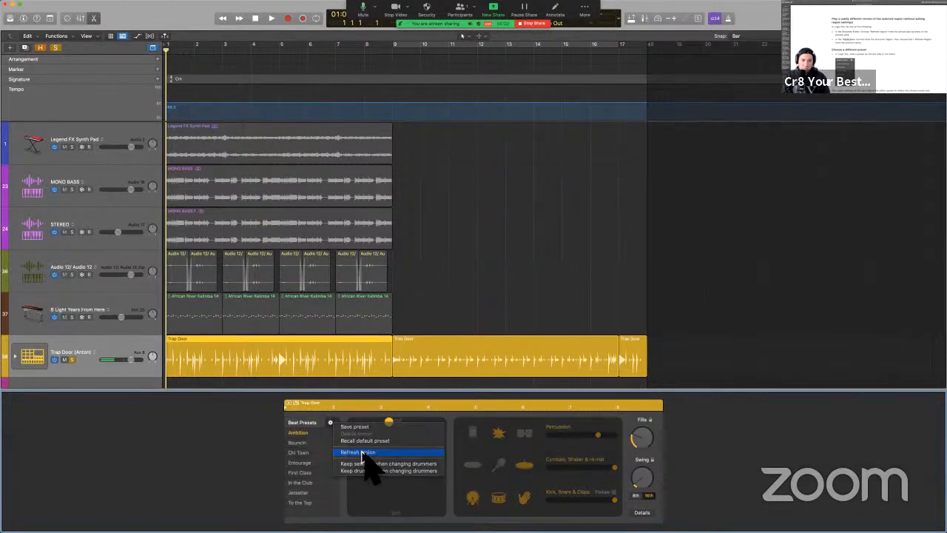
left_click(363, 452)
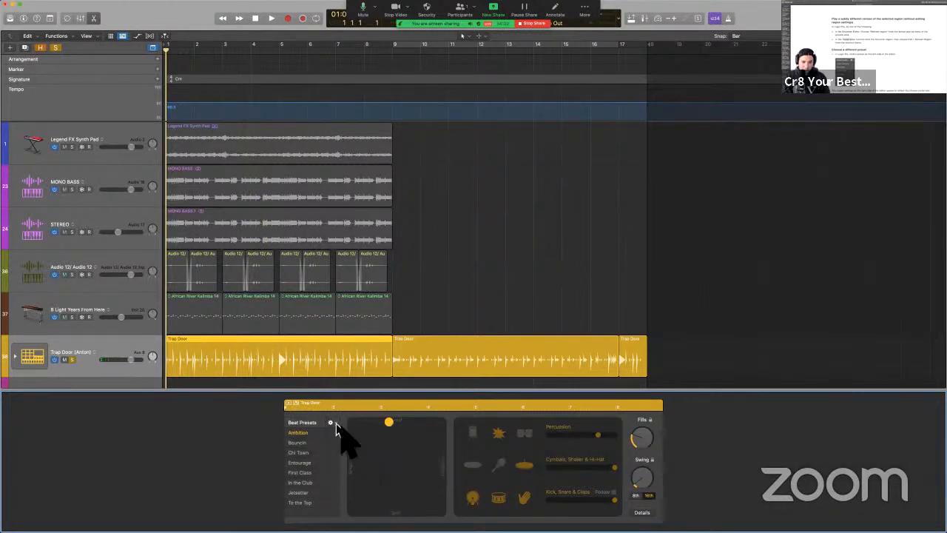
left_click(335, 423)
left_click(342, 452)
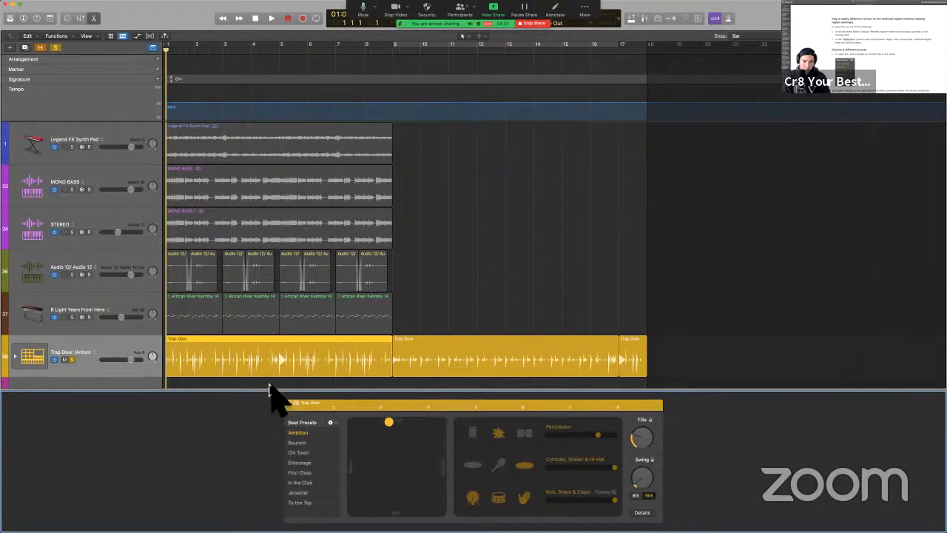
- Refresh the first Trap Door region twice while viewing its pattern up close, and play it from the project start
left_click_drag(269, 384, 151, 320, "ctrl+alt")
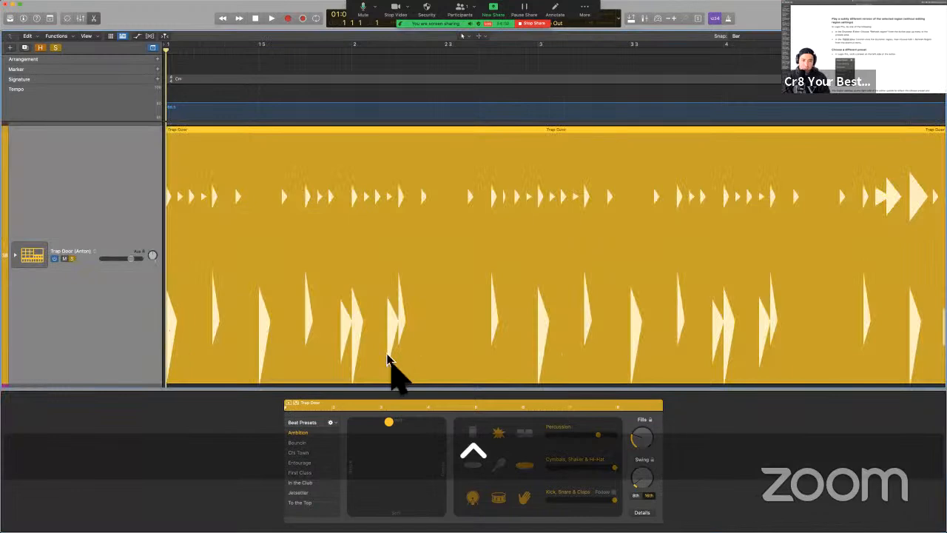
left_click(331, 423)
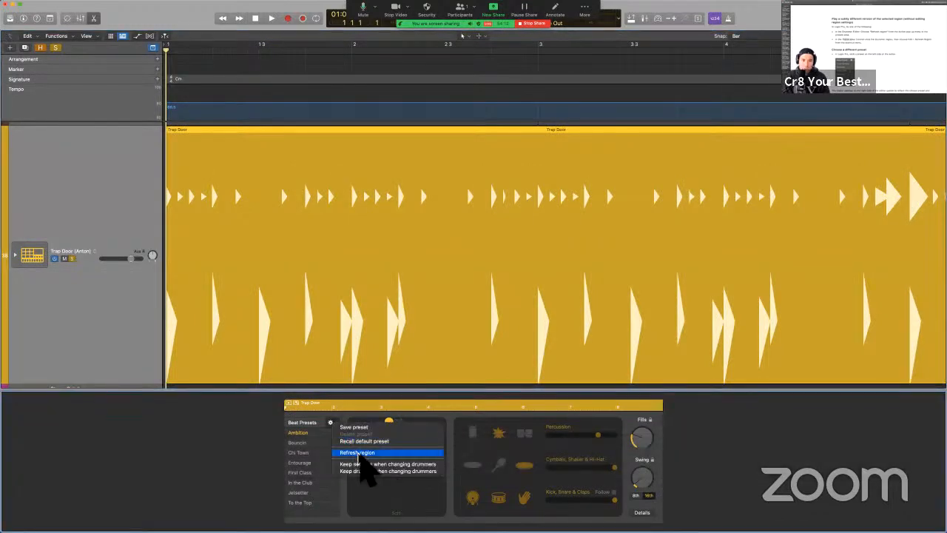
left_click(358, 453)
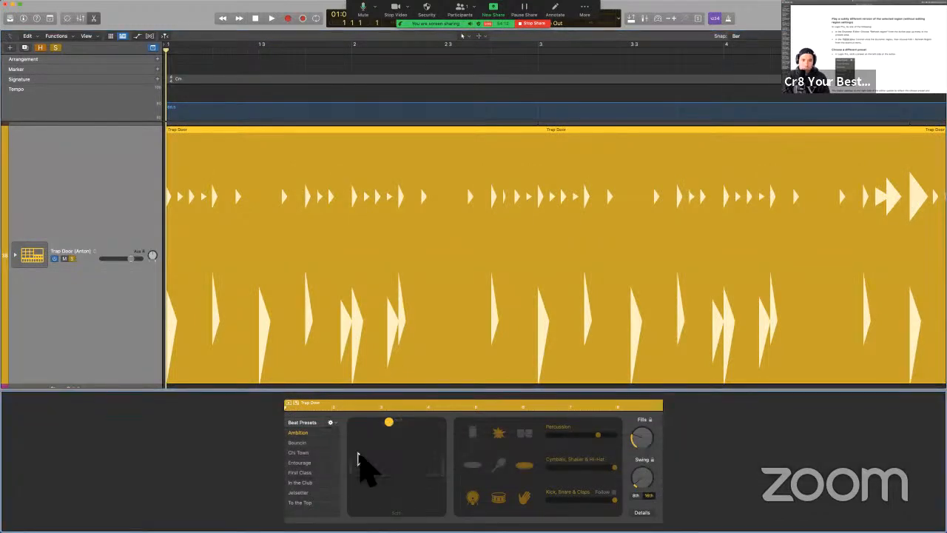
left_click(331, 423)
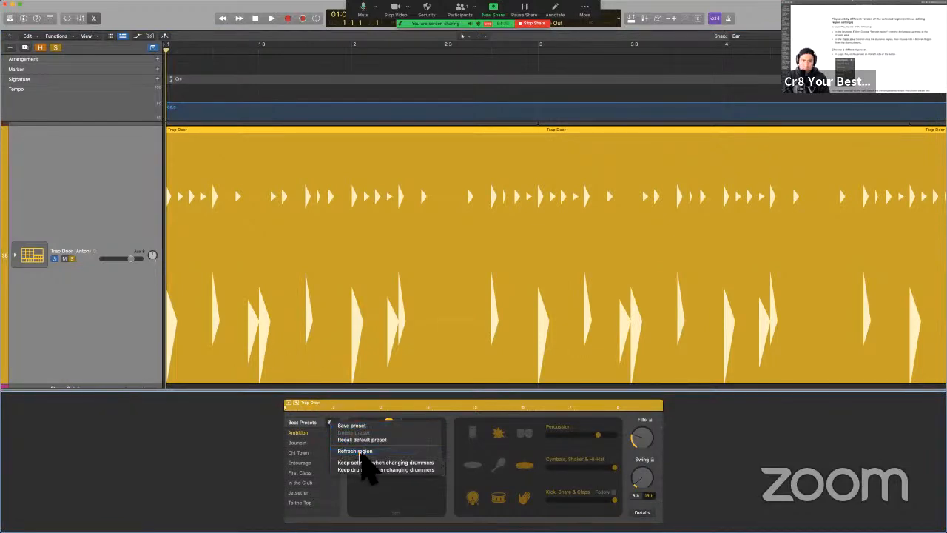
left_click(360, 454)
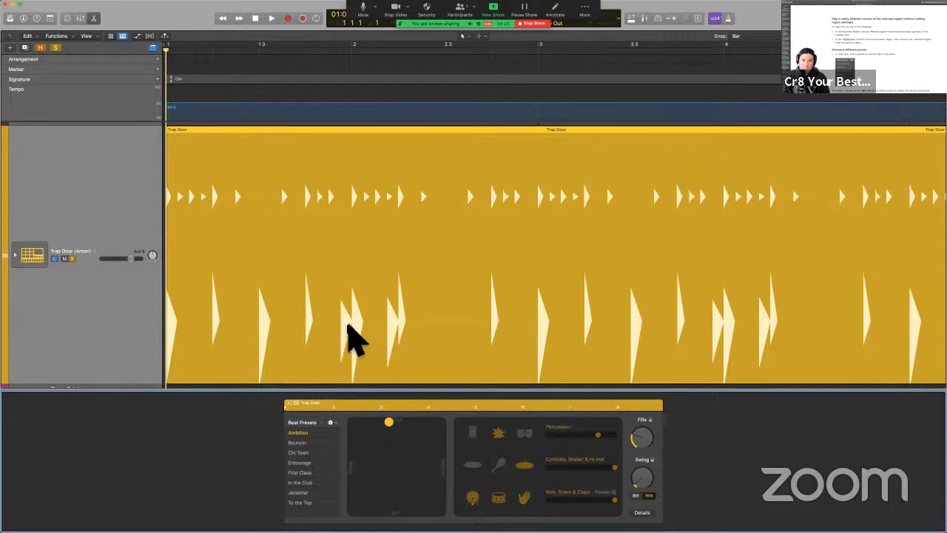
key("space")
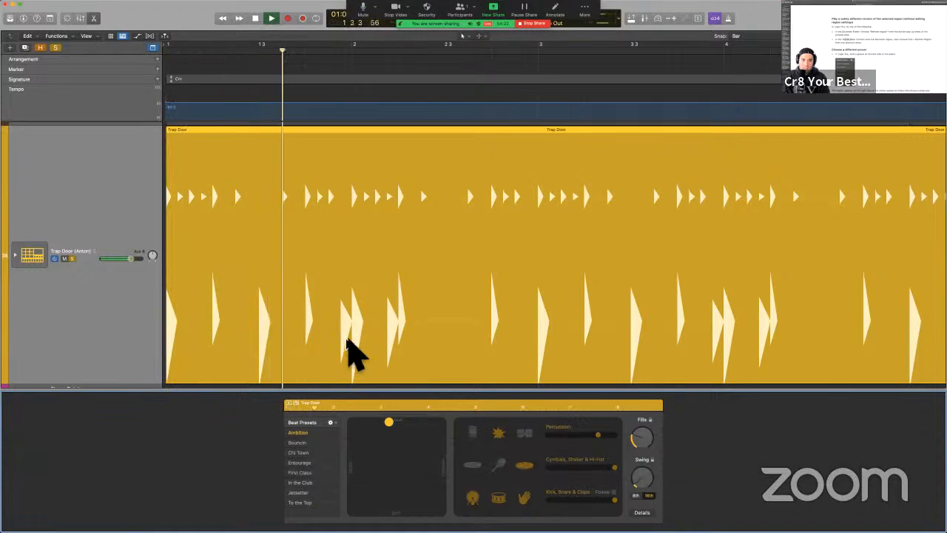
key("space")
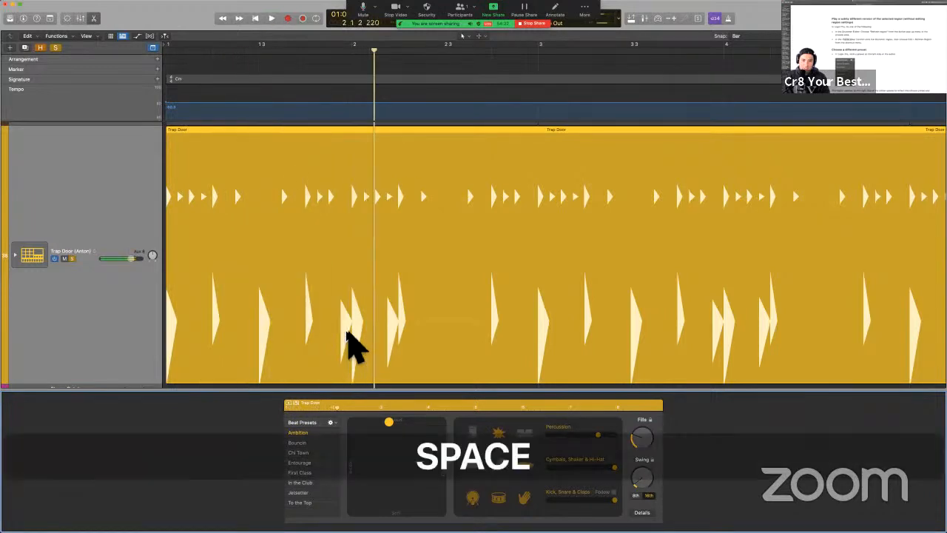
- Refresh the first Trap Door region four more times with playback stopped, and play its opening bar
left_click(333, 423)
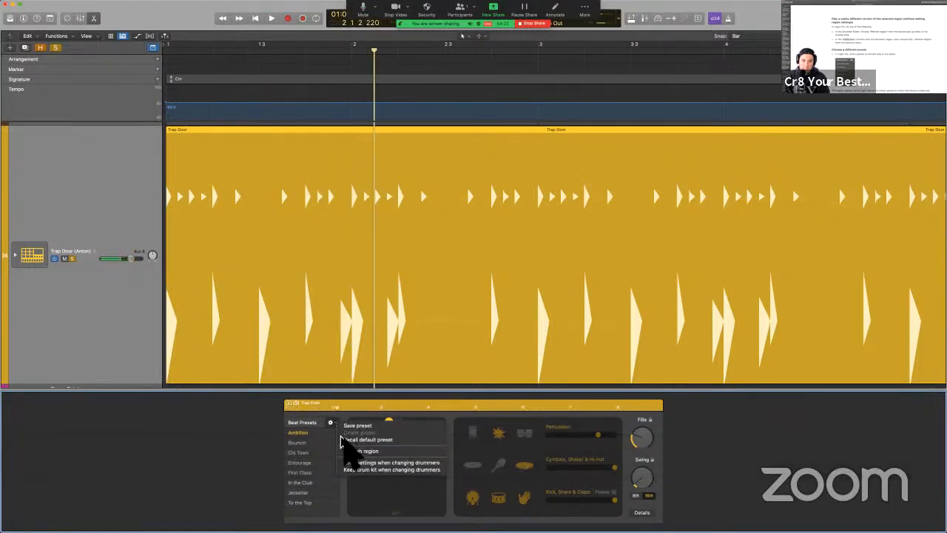
left_click(355, 451)
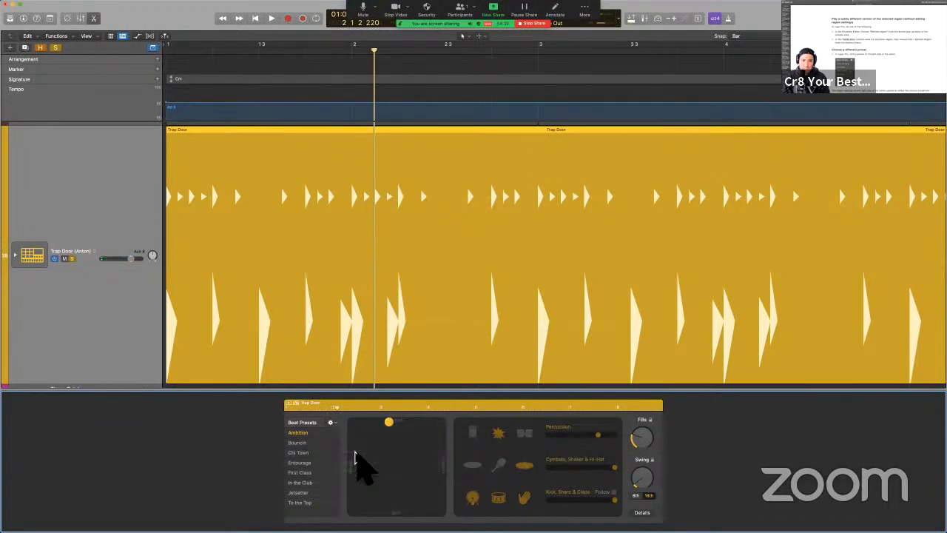
left_click(332, 423)
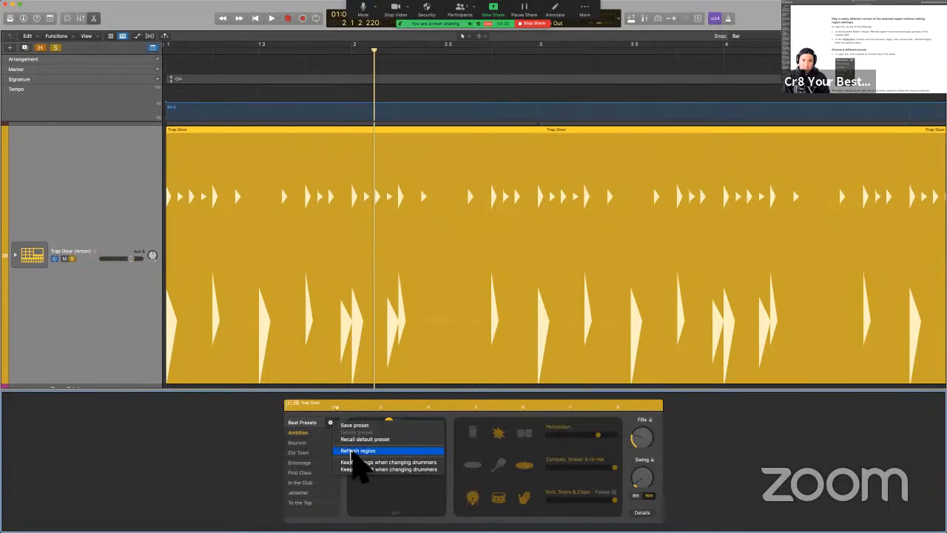
left_click(354, 452)
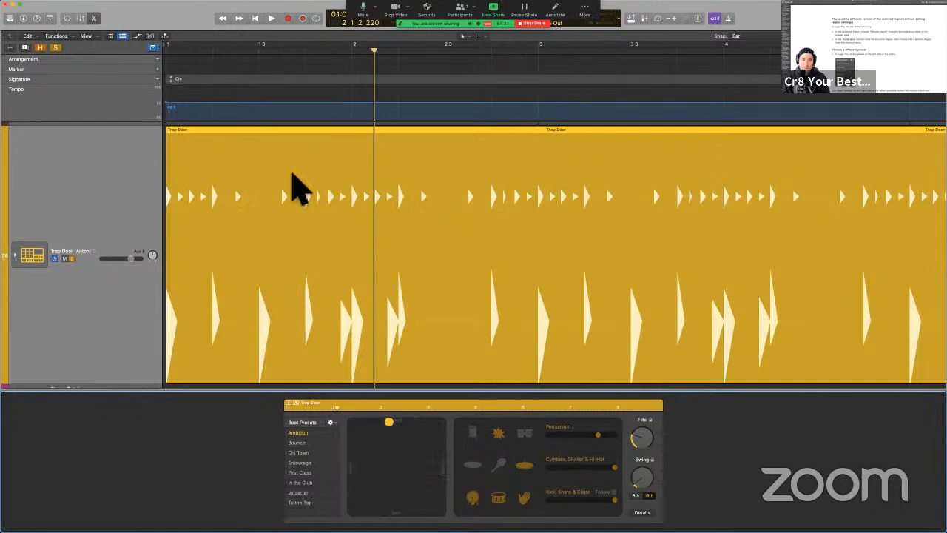
left_click(330, 424)
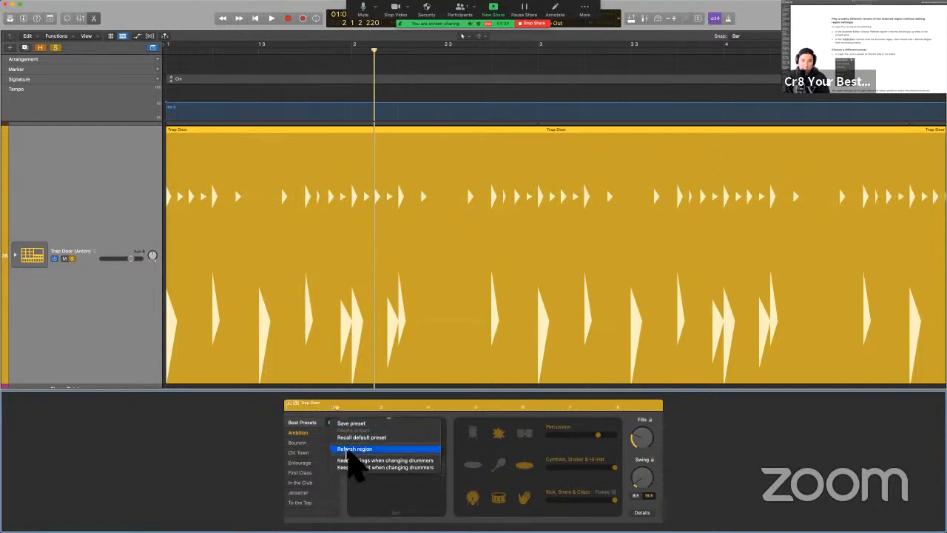
left_click(346, 452)
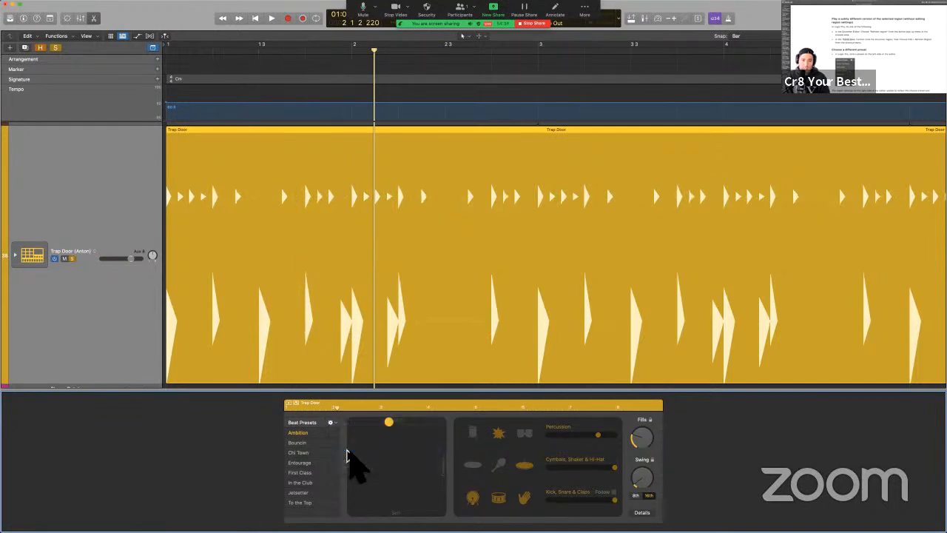
left_click(332, 422)
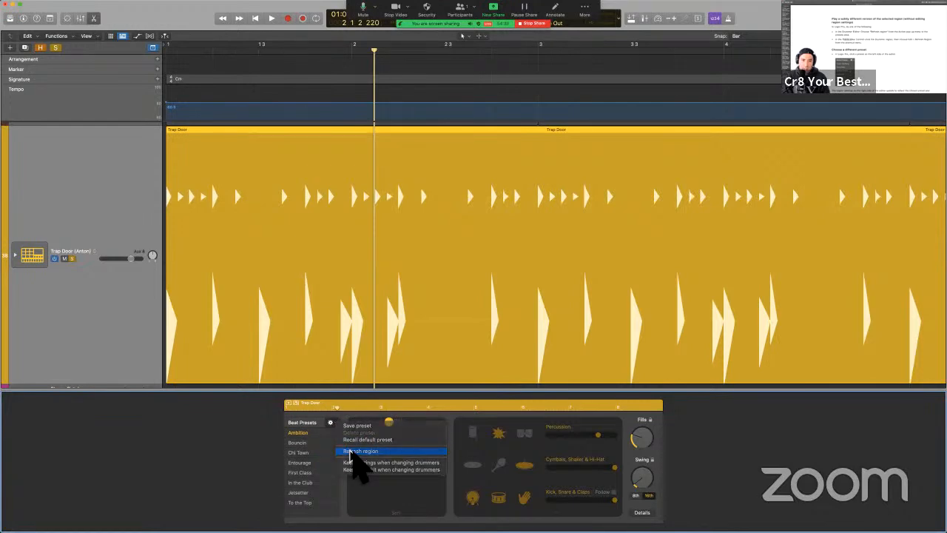
left_click(351, 453)
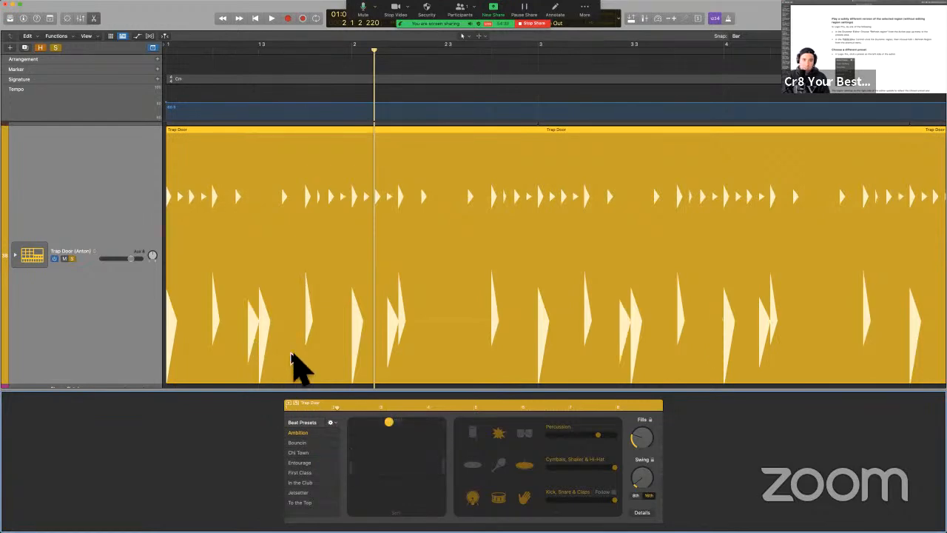
key("space")
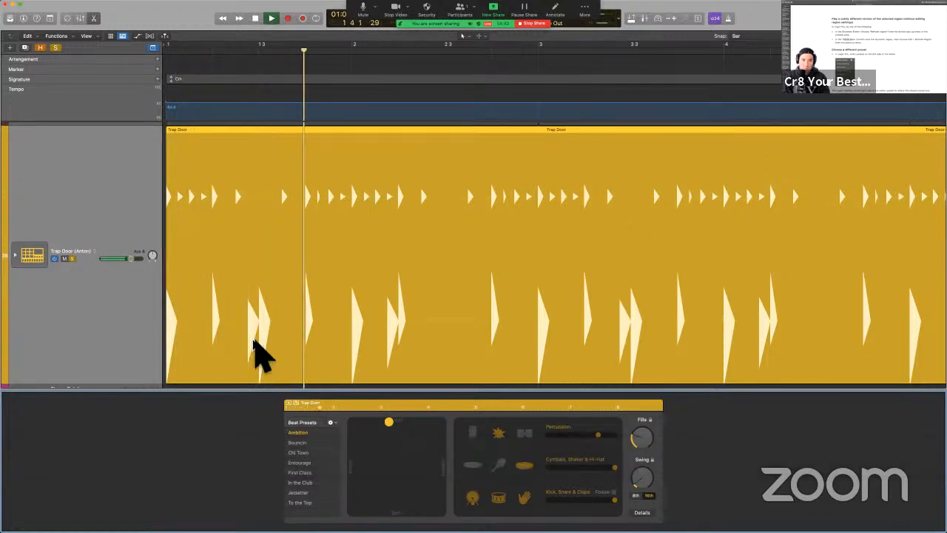
key("space")
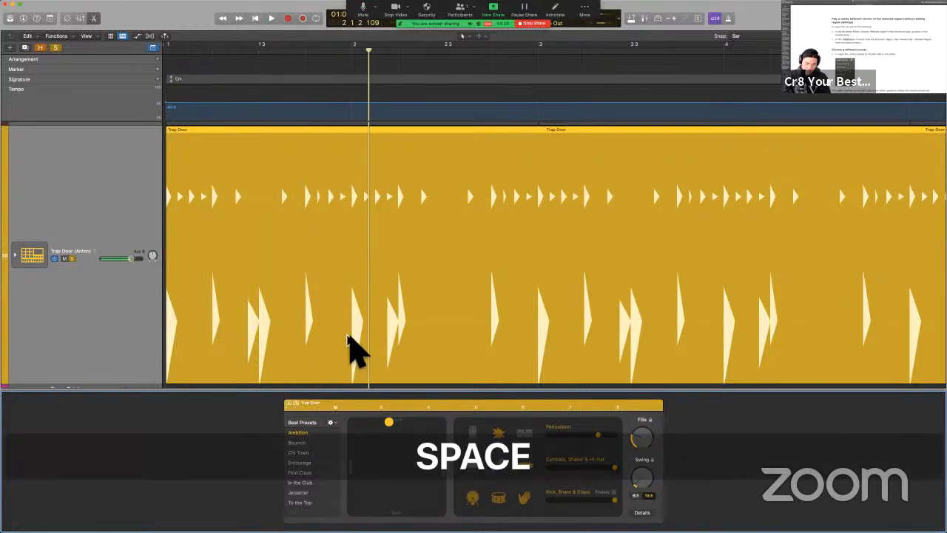
- Close the Drummer Editor, switch to the user guide PDF, and highlight both instructions for refreshing a region
key("e")
left_click(359, 463)
key("z")
key("ctrl+Left")
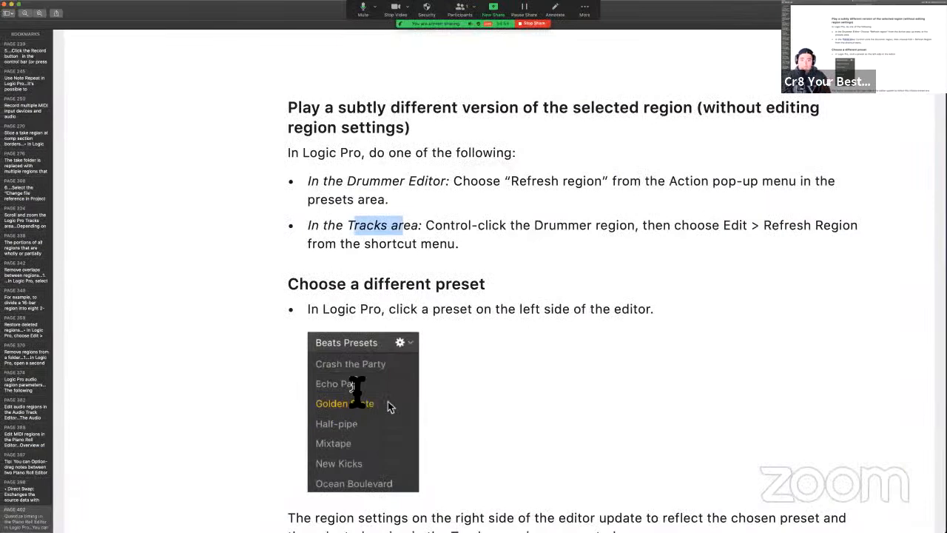
left_click_drag(309, 185, 494, 257)
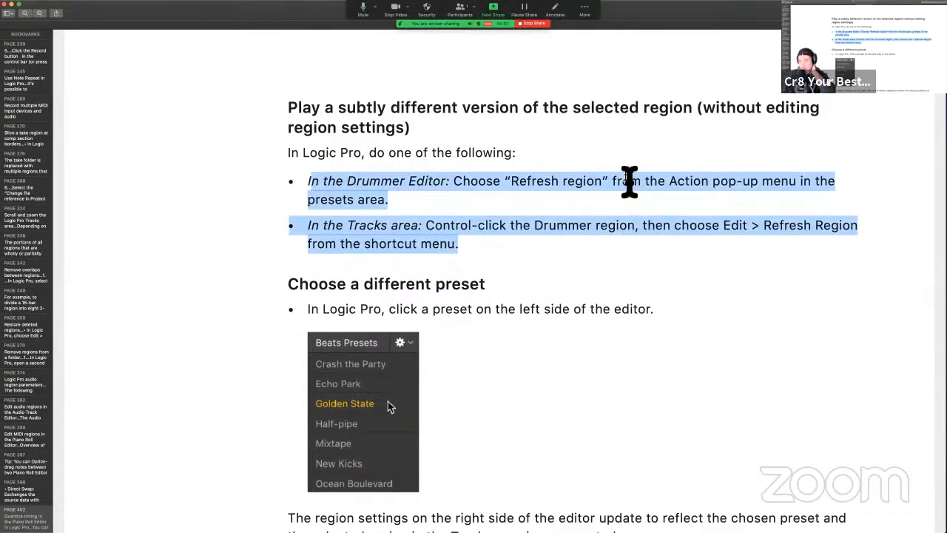
left_click(813, 13)
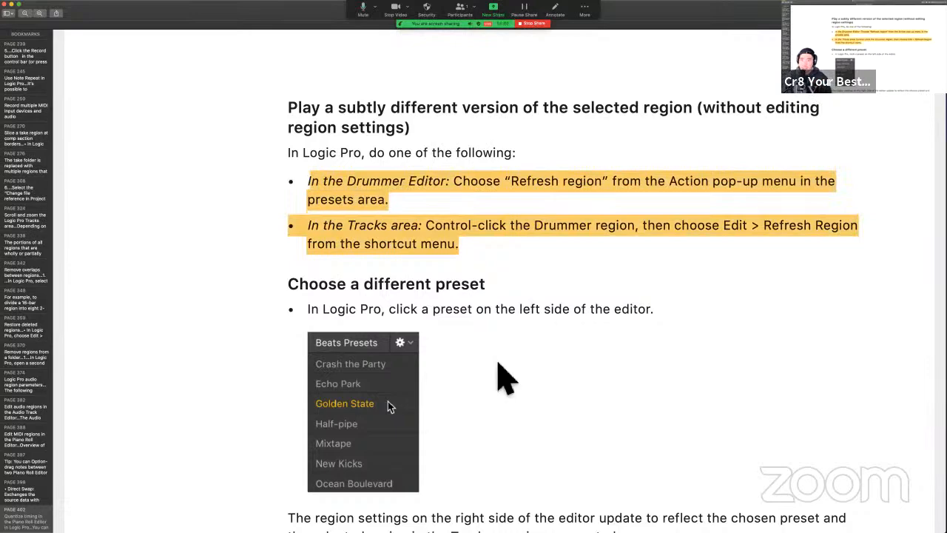
- Switch to Logic Pro and refresh the first Trap Door region directly from the Tracks area
key("ctrl+Right")
right_click(249, 492)
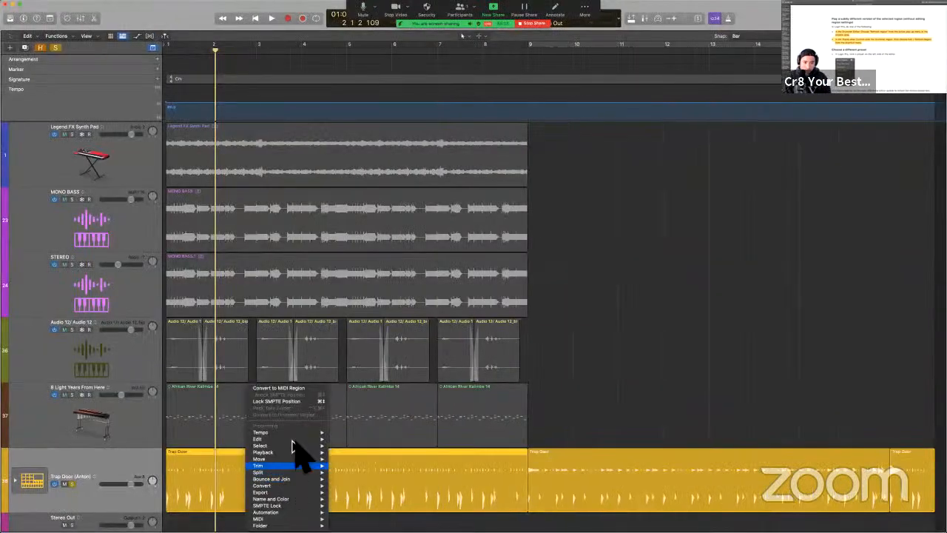
mouse_move(296, 440)
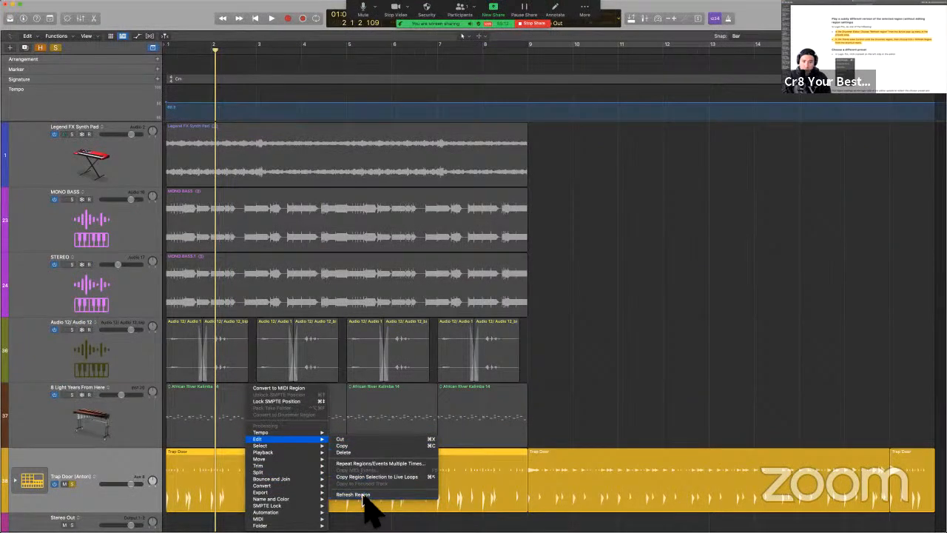
left_click(354, 495)
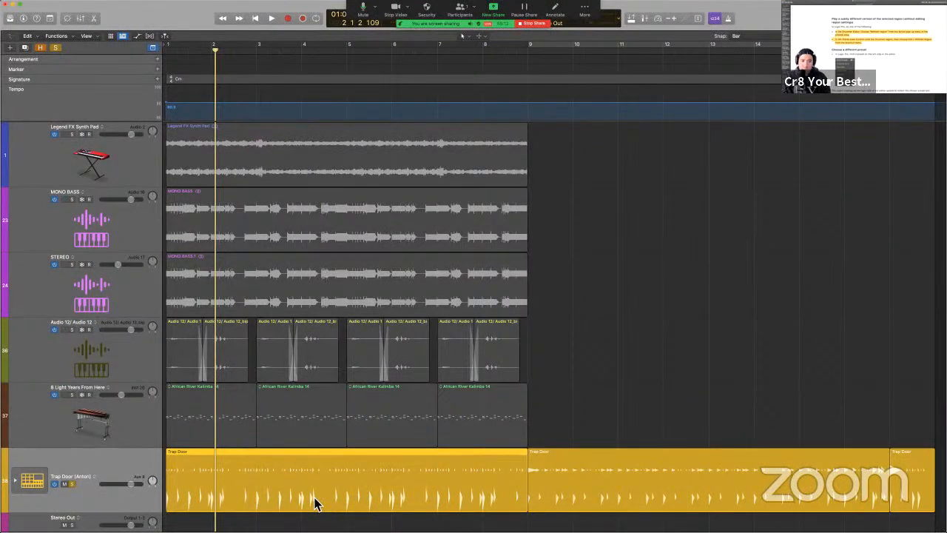
- Switch to the user guide and review choosing, saving, deleting and recalling presets, continuing to the section on editing a drummer's performance
key("ctrl+Left")
scroll(346, 458, "down", 5)
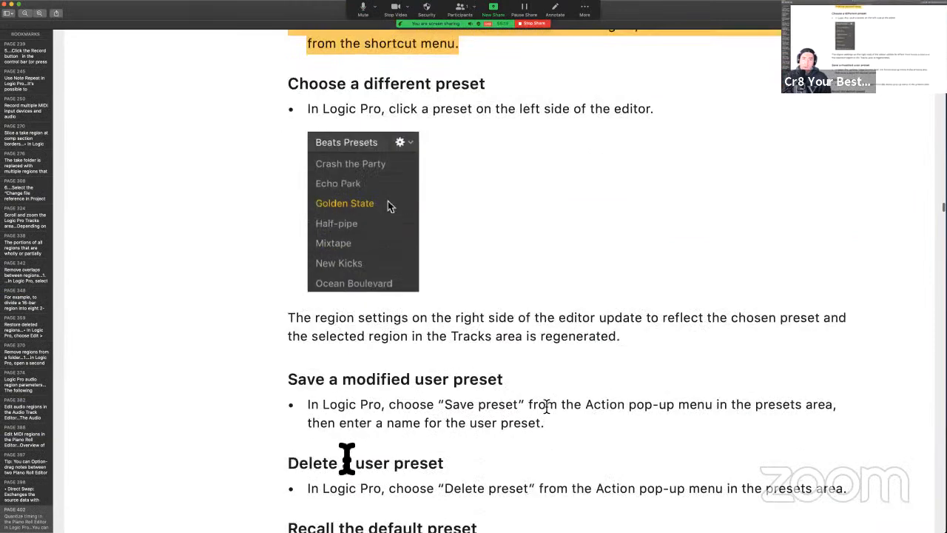
scroll(347, 459, "down", 3)
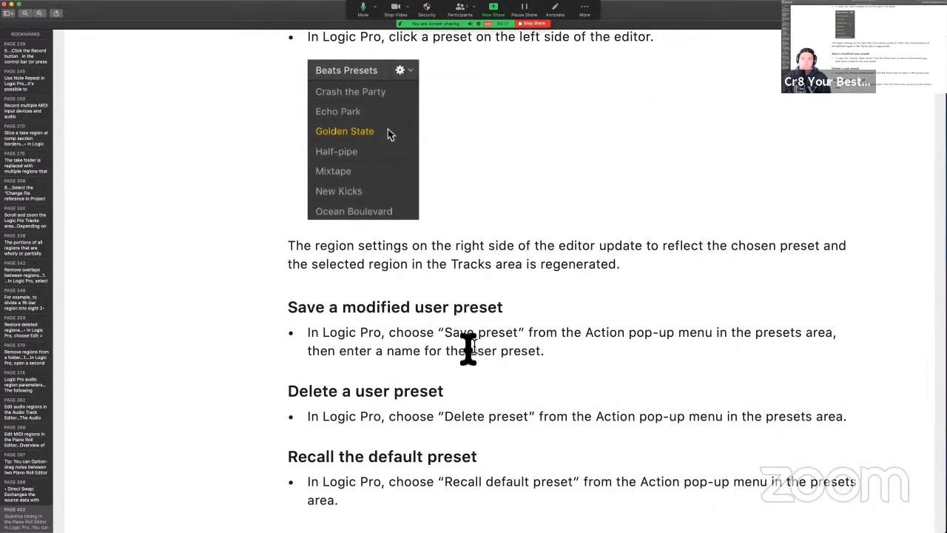
left_click_drag(444, 332, 536, 333)
scroll(540, 333, "down", 4)
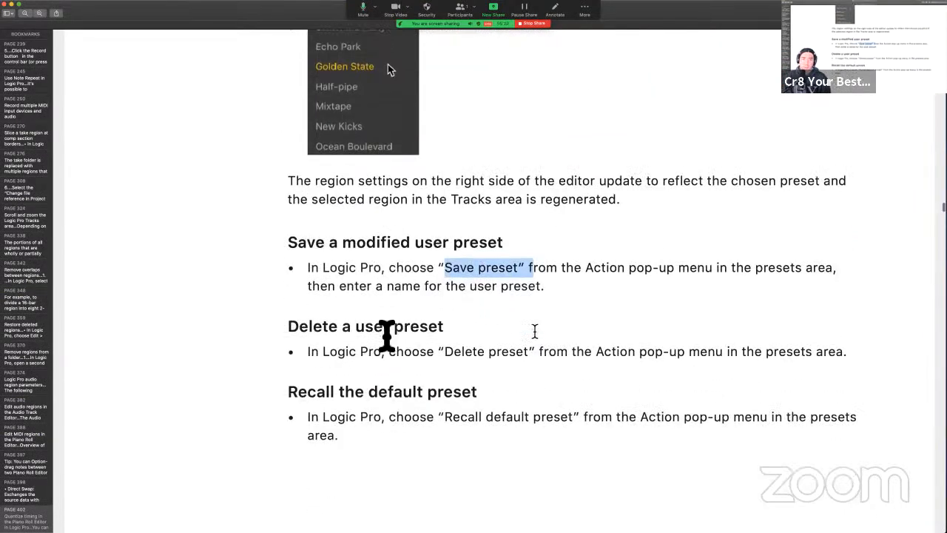
scroll(353, 320, "down", 9)
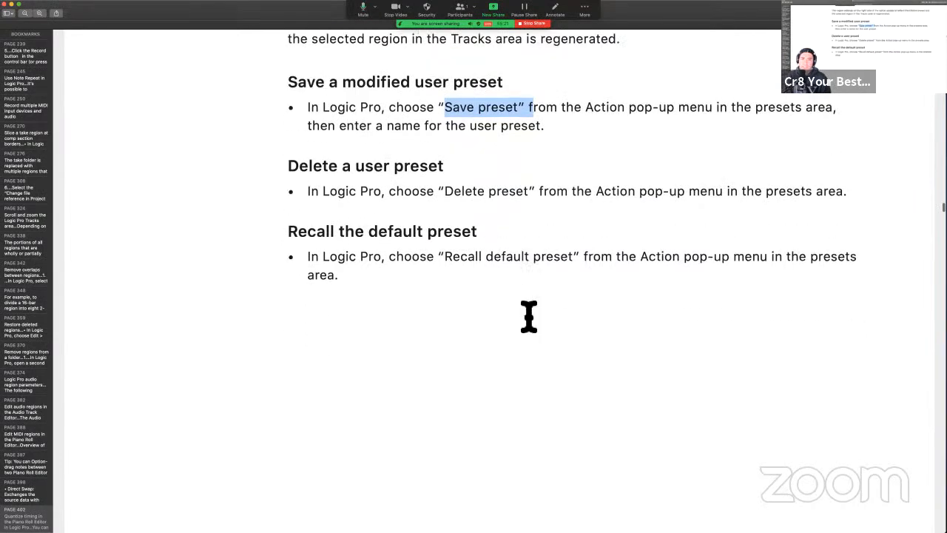
scroll(528, 316, "down", 15)
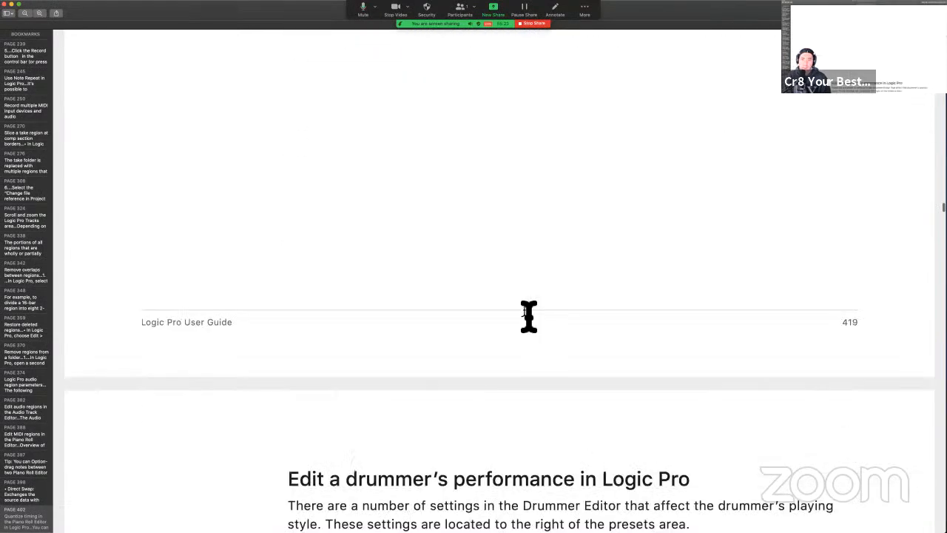
scroll(528, 317, "down", 5)
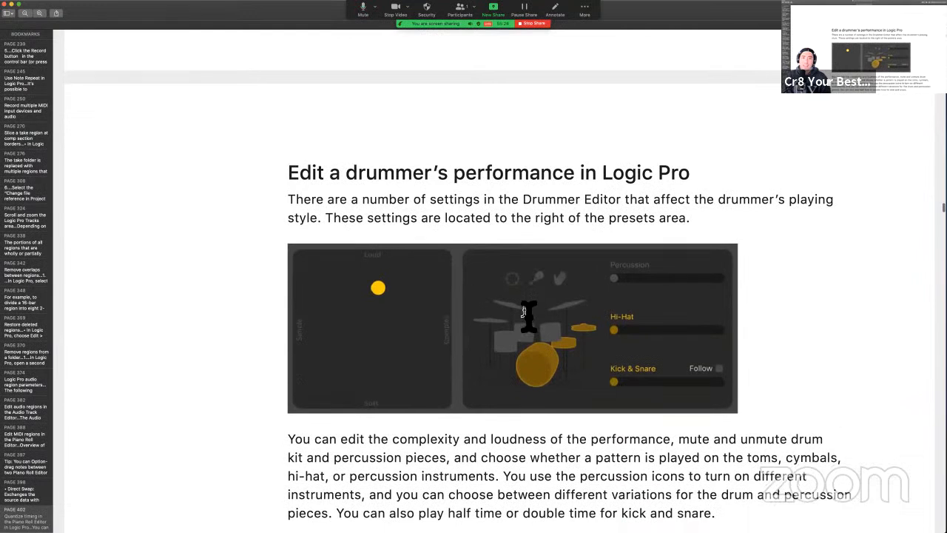
scroll(528, 315, "down", 3)
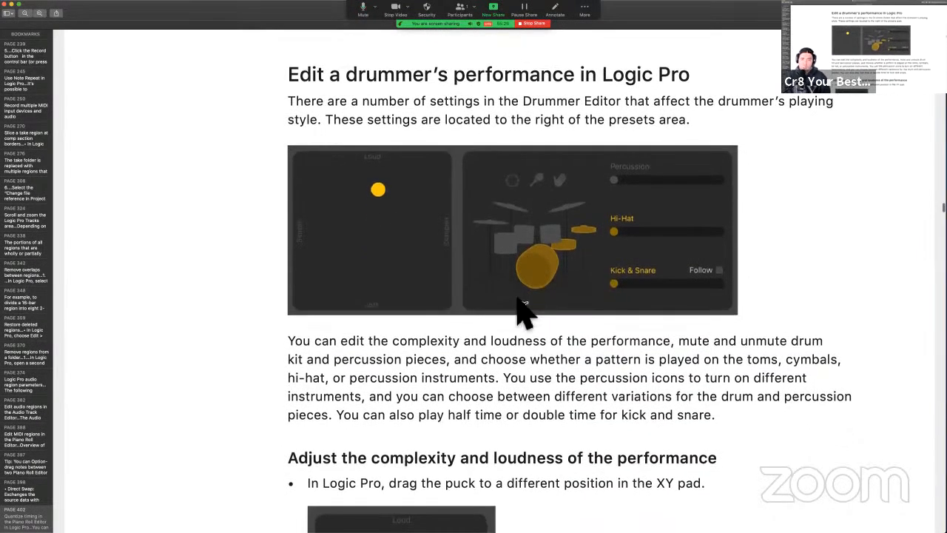
- Outline the XY pad in the guide's Drummer Editor picture with a blue freehand line, and clear the annotation
key("ctrl+a")
mouse_move(425, 156)
left_mouse_down()
mouse_move(294, 296)
mouse_move(310, 292)
left_mouse_up()
left_click_drag(453, 294, 450, 162)
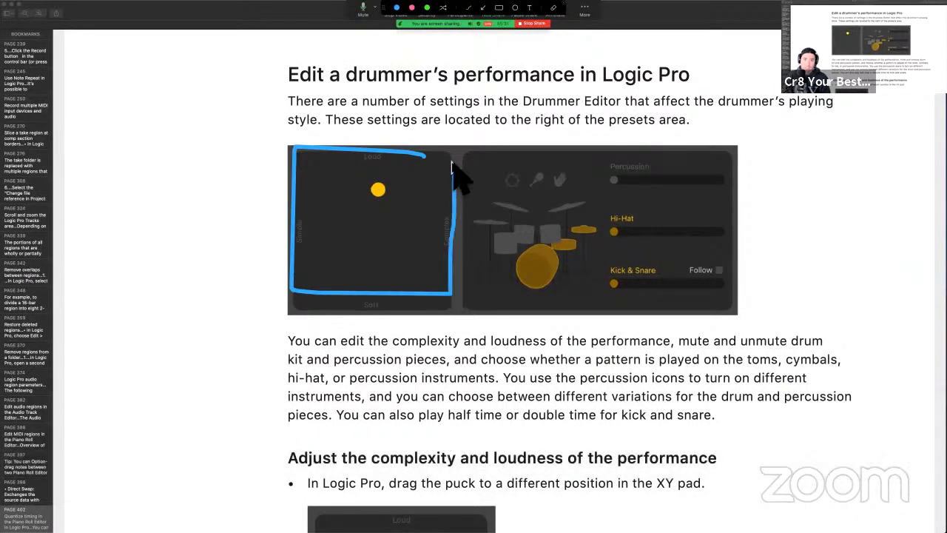
key("ctrl+a")
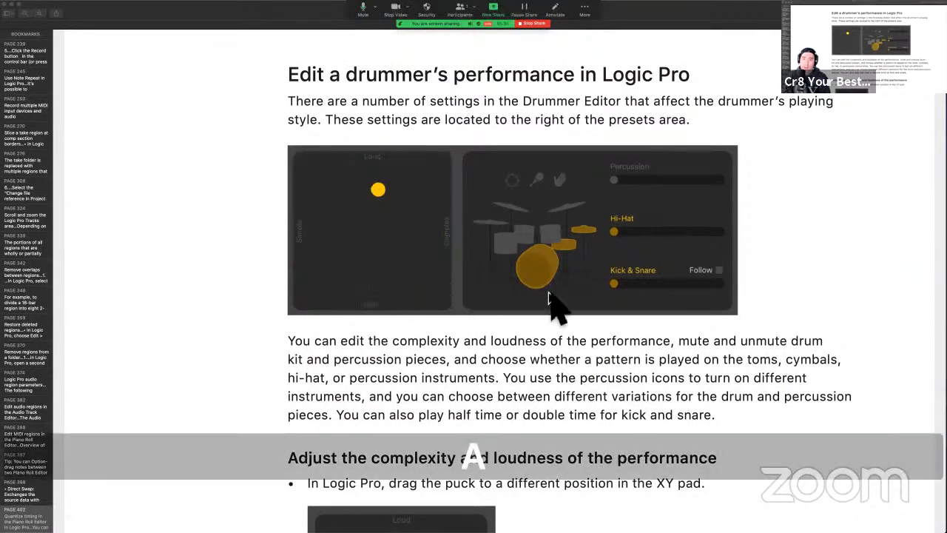
- Mark the kick drum, the percussion icons and the Hi-Hat slider in the guide's picture with blue freehand annotations
key("ctrl+a")
mouse_move(548, 273)
left_mouse_down()
mouse_move(544, 293)
mouse_move(551, 259)
left_mouse_up()
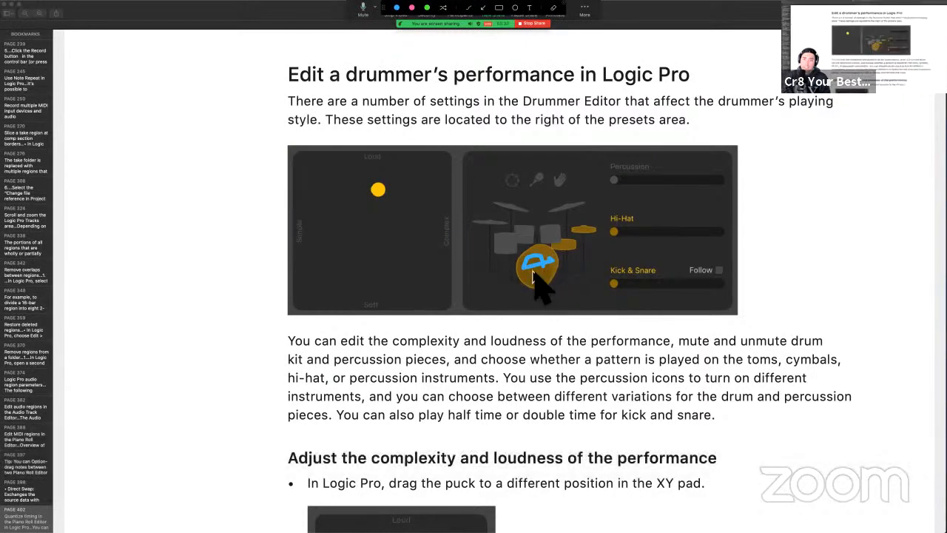
left_click(533, 190)
mouse_move(522, 170)
left_mouse_down()
mouse_move(485, 192)
mouse_move(557, 194)
mouse_move(503, 164)
left_mouse_up()
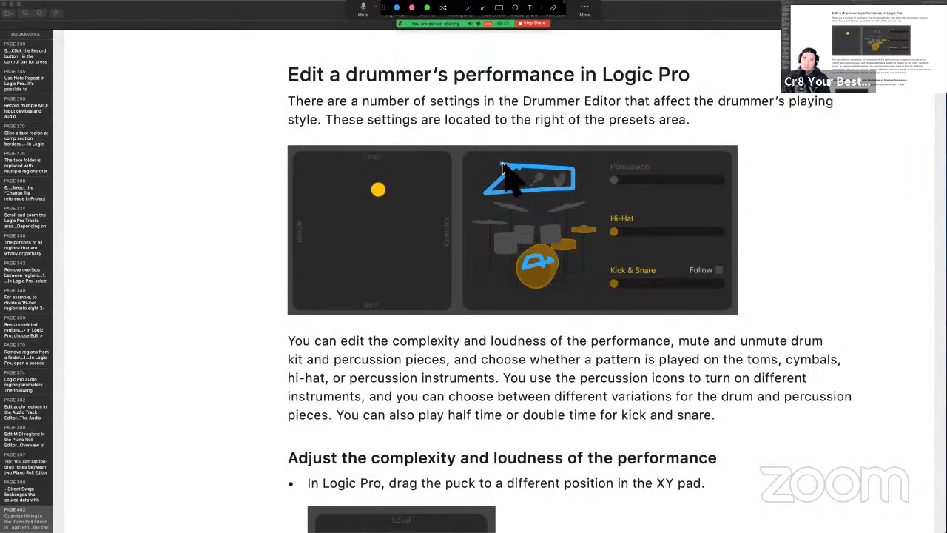
mouse_move(621, 222)
left_mouse_down()
mouse_move(620, 208)
mouse_move(680, 217)
mouse_move(713, 211)
left_mouse_up()
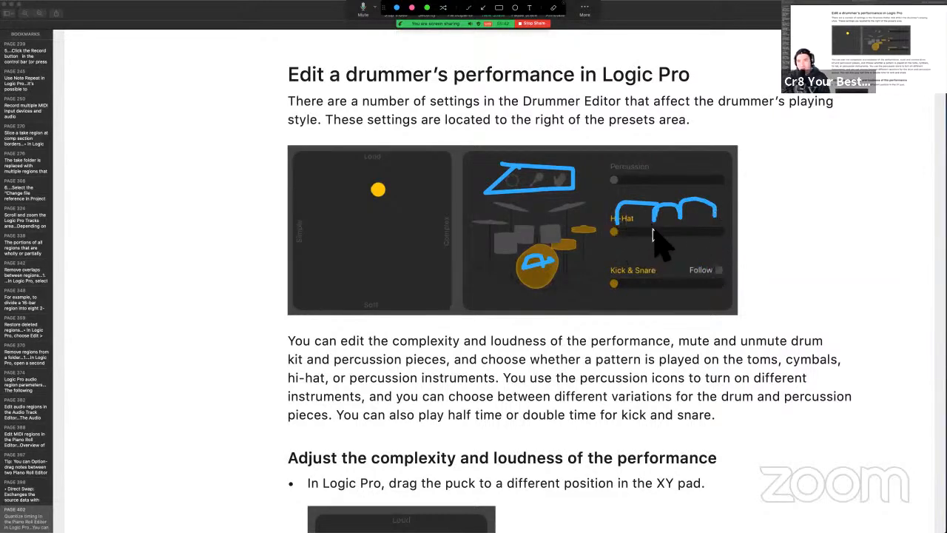
- Mark the Kick & Snare slider and its Follow checkbox in the guide's picture with blue freehand lines, and clear all annotations
mouse_move(612, 268)
left_mouse_down()
mouse_move(629, 251)
mouse_move(664, 259)
left_mouse_up()
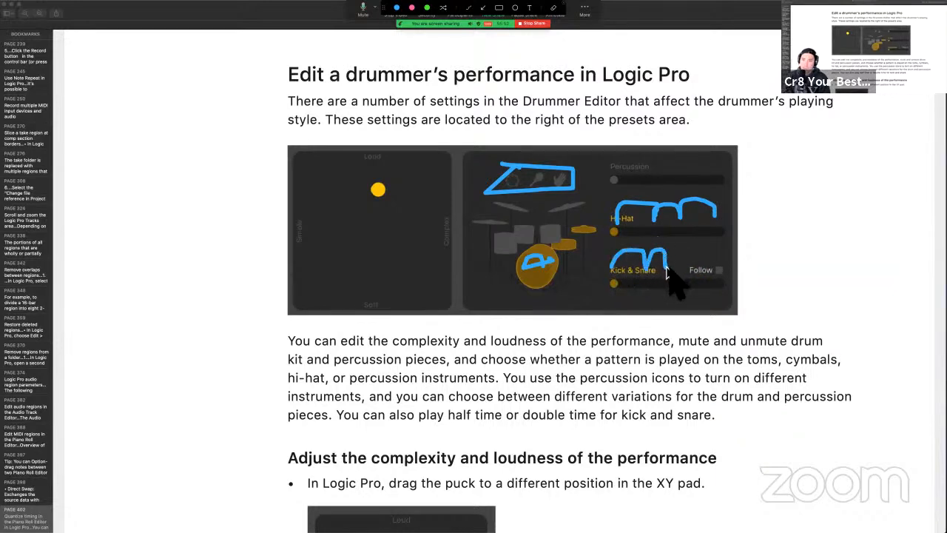
mouse_move(746, 260)
left_mouse_down()
mouse_move(737, 248)
mouse_move(703, 253)
mouse_move(714, 276)
mouse_move(748, 265)
mouse_move(724, 285)
left_mouse_up()
key("ctrl+a")
- Read the guide's instructions on adjusting complexity and loudness with the XY pad and choosing pattern variations for acoustic drums or percussion
scroll(671, 374, "down", 3)
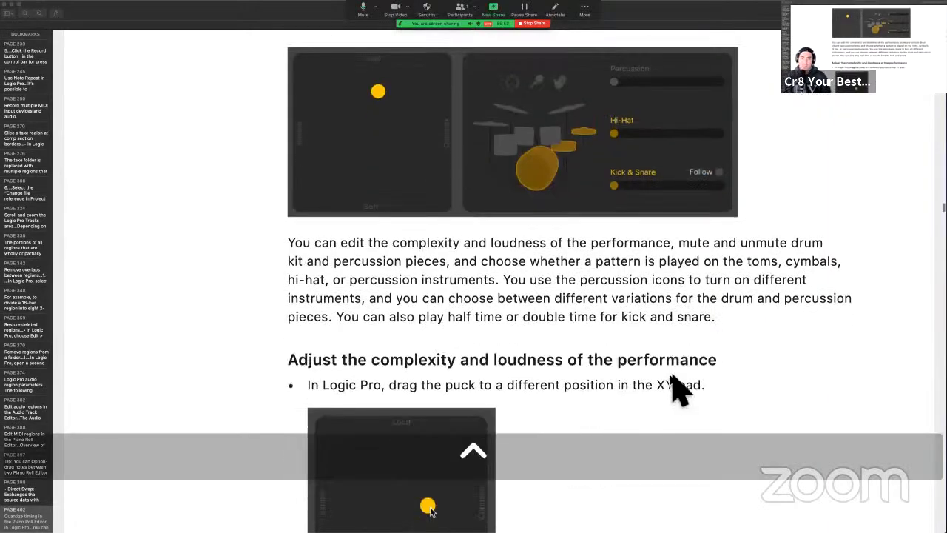
scroll(674, 385, "down", 5)
scroll(406, 279, "down", 4)
scroll(379, 231, "down", 3)
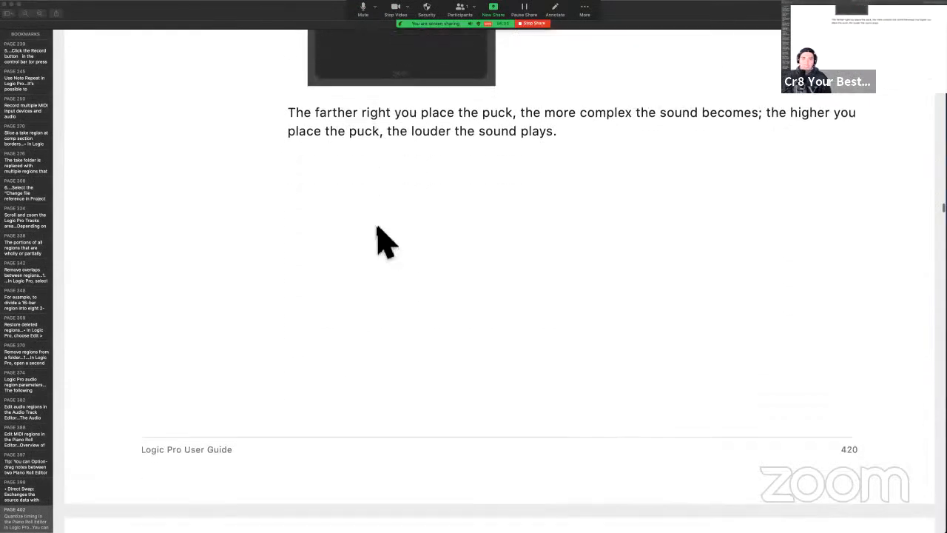
scroll(385, 241, "down", 6)
scroll(380, 236, "down", 3)
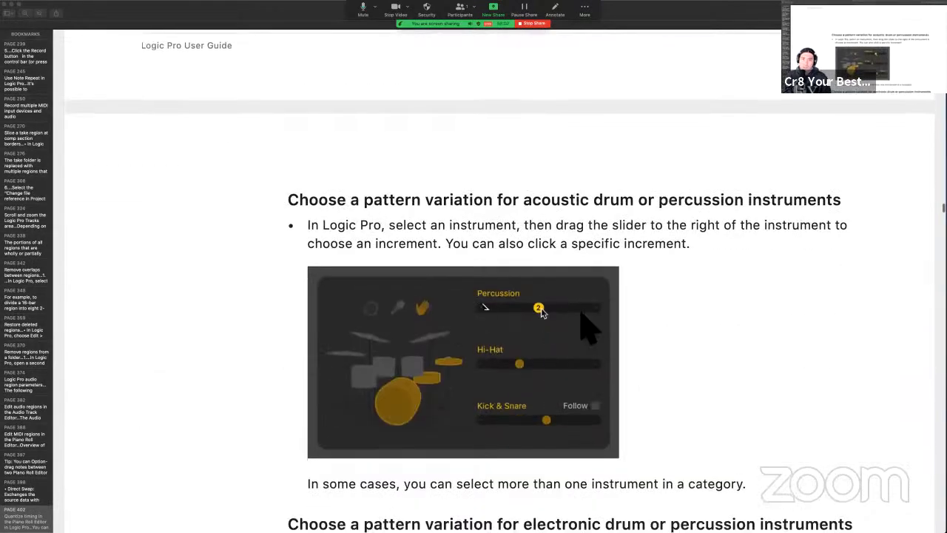
scroll(535, 247, "down", 2)
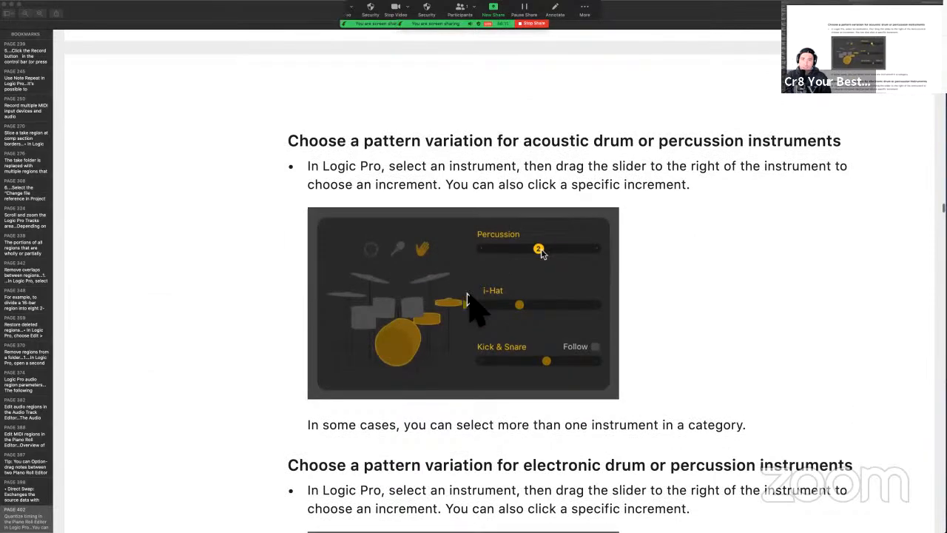
- Switch to Logic Pro and set the Percussion slider of the first Trap Door region to its lowest variation
key("ctrl+Right")
double_click(395, 474)
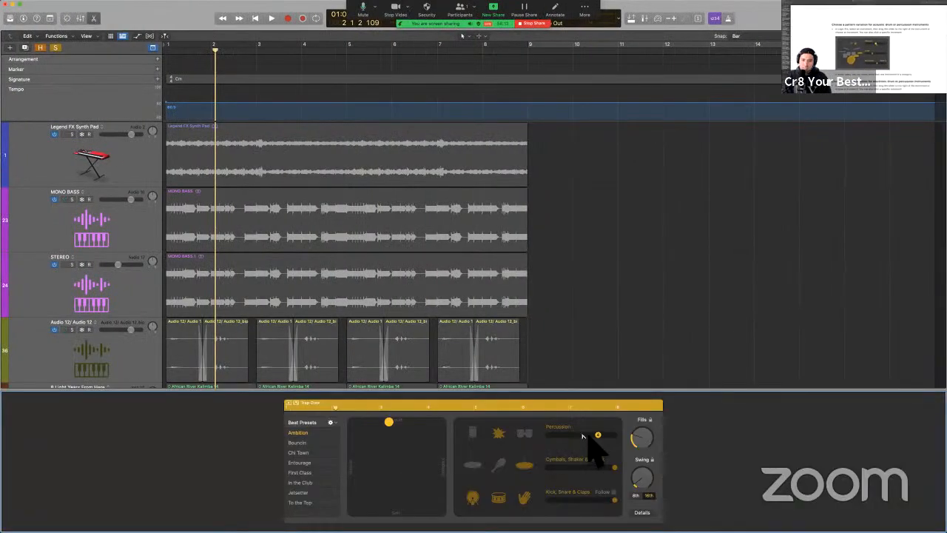
left_click_drag(595, 435, 536, 445)
- Play the first Trap Door region from the start while trying lower Kick, Snare & Claps variations, and return the slider to its highest variation
scroll(360, 339, "down", 5)
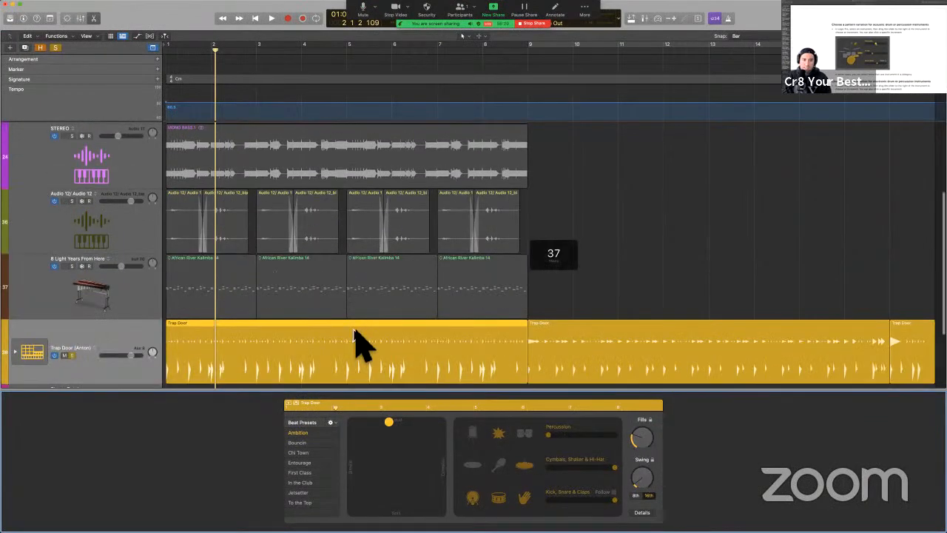
key("Return")
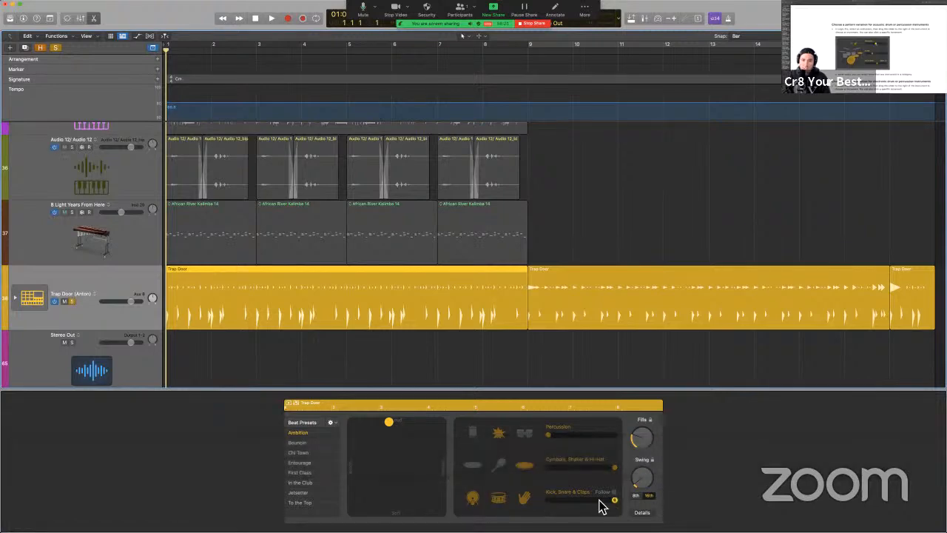
key("space")
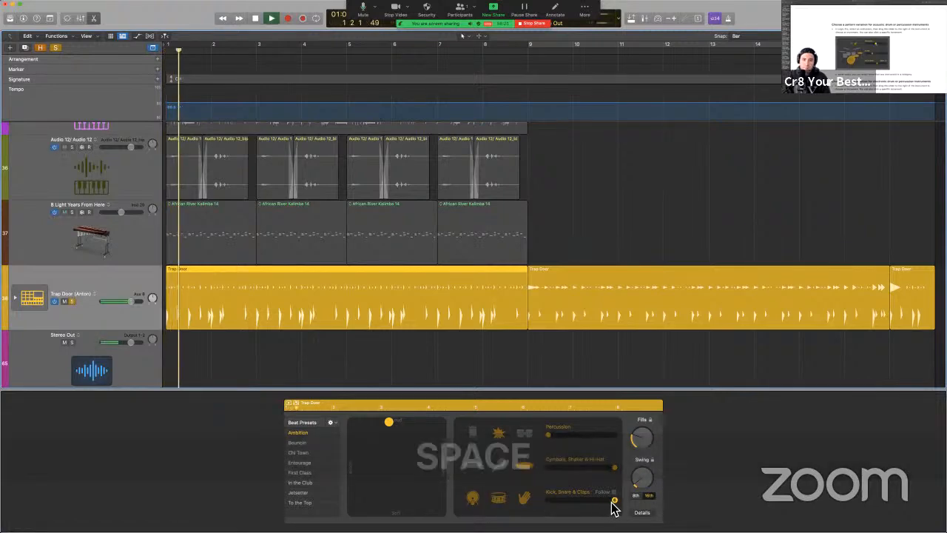
left_click_drag(612, 501, 577, 503)
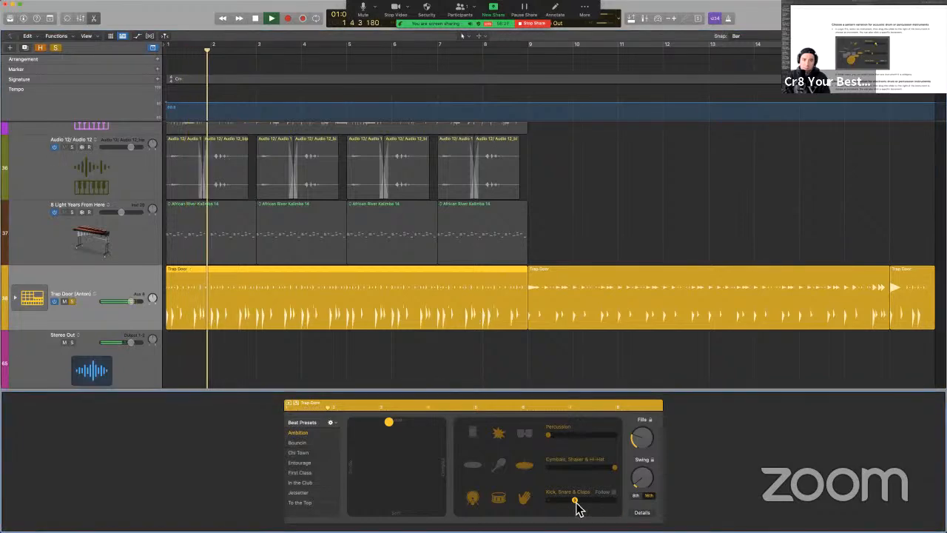
left_click_drag(576, 506, 563, 508)
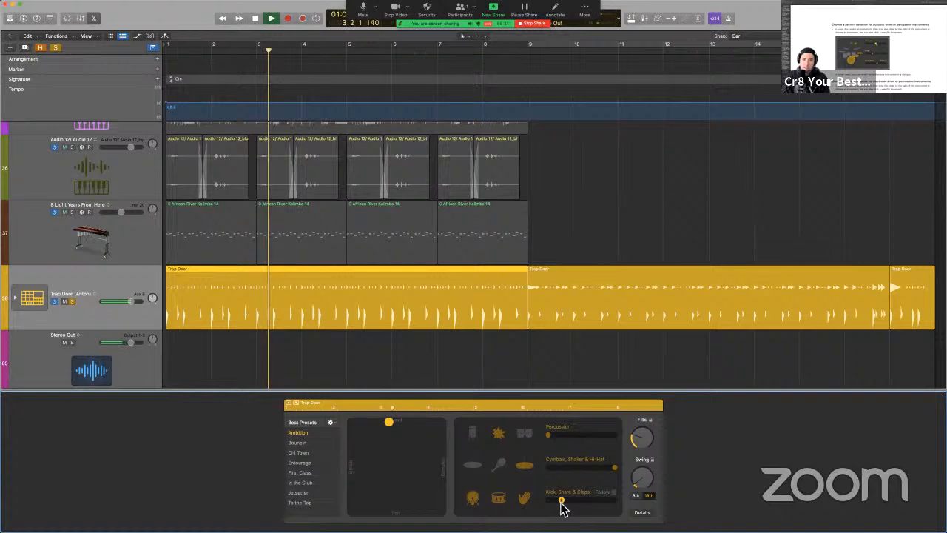
key("space")
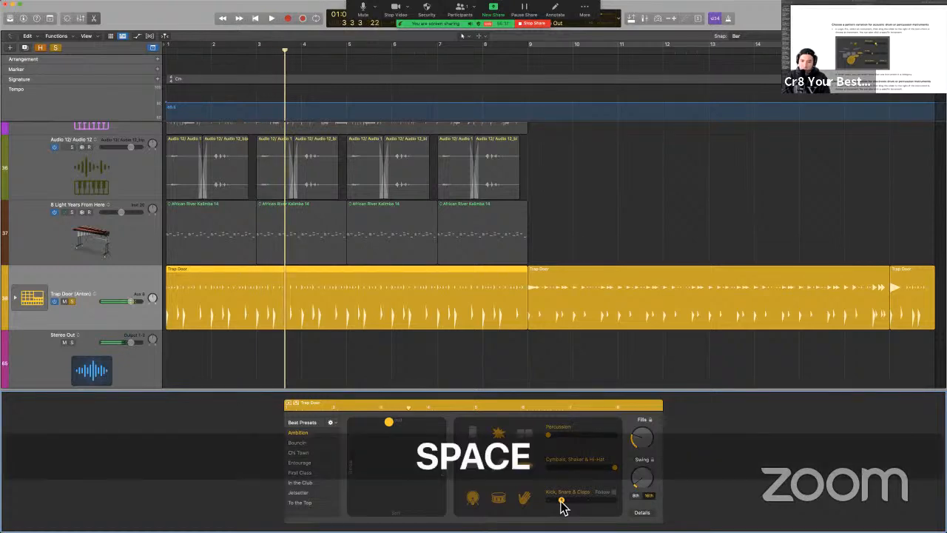
left_click_drag(551, 504, 649, 501)
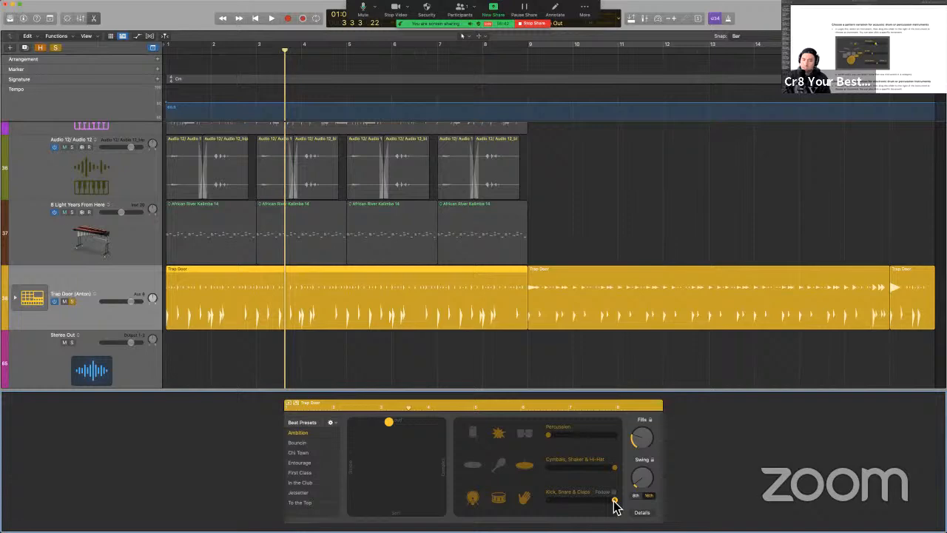
- Split the first Trap Door region at bar 2 and set the opening piece's Kick, Snare & Claps slider to its lowest variation
left_click(212, 296, "super")
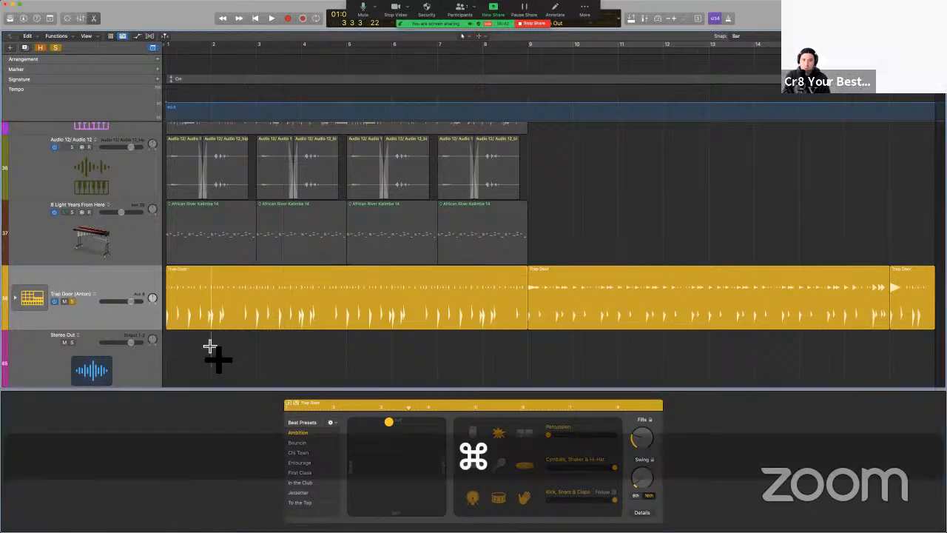
left_click(191, 322)
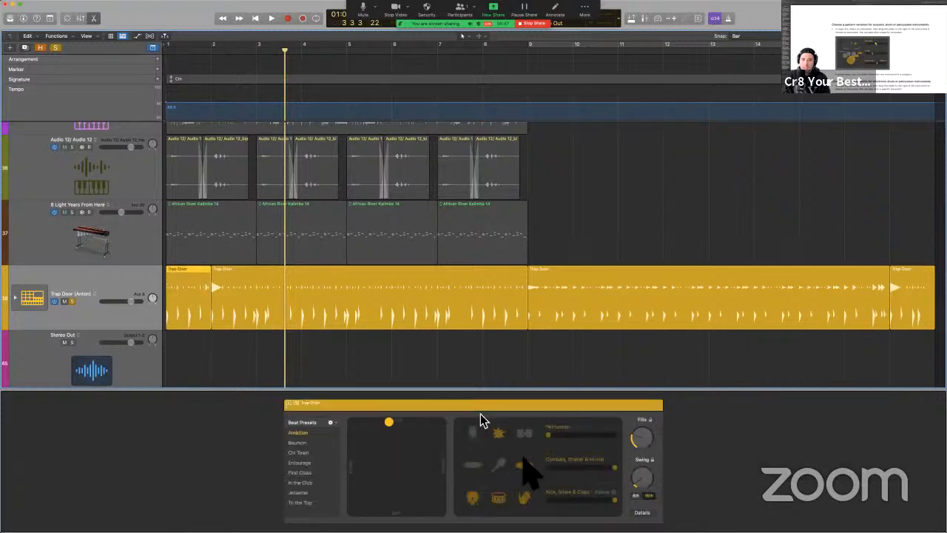
left_click_drag(552, 500, 548, 500)
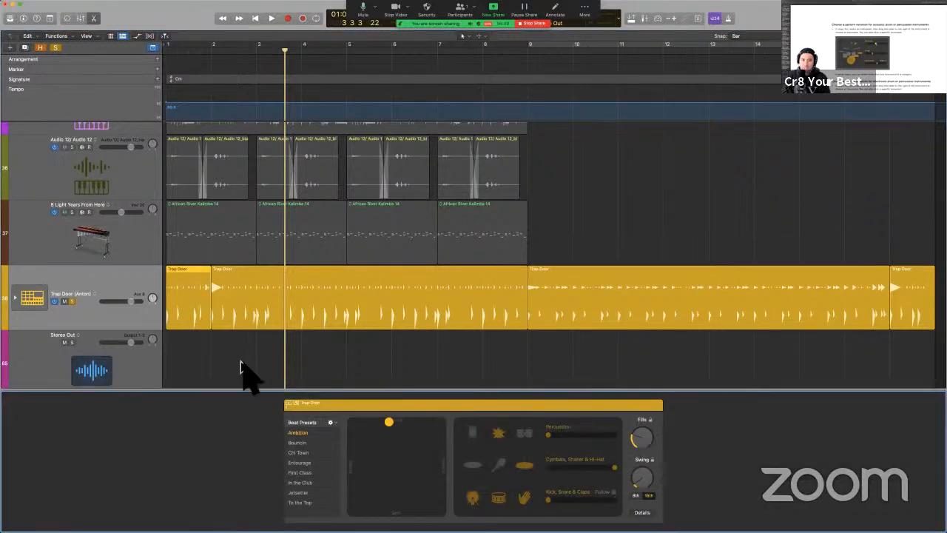
- Return the playhead to the start and color the one-bar opening Trap Door region red
key("Return")
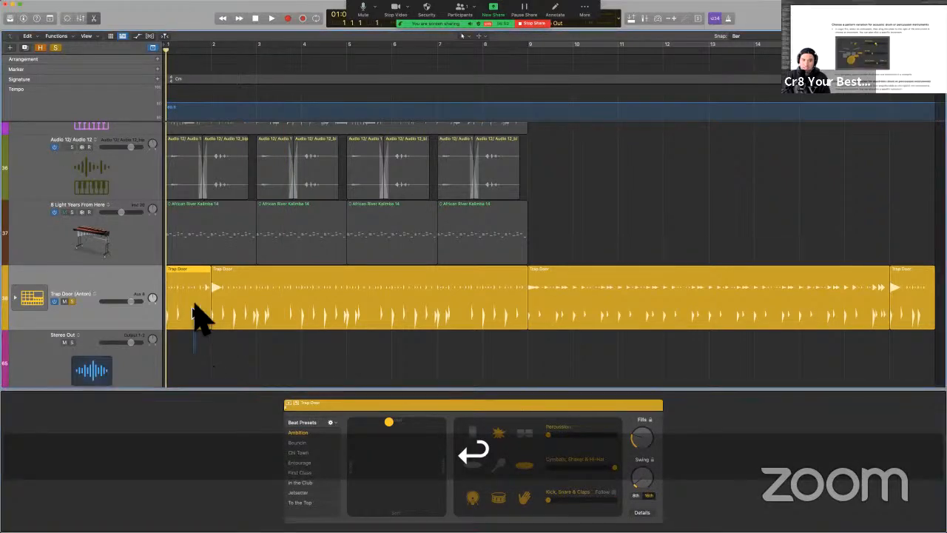
key("alt+c")
left_click(500, 338)
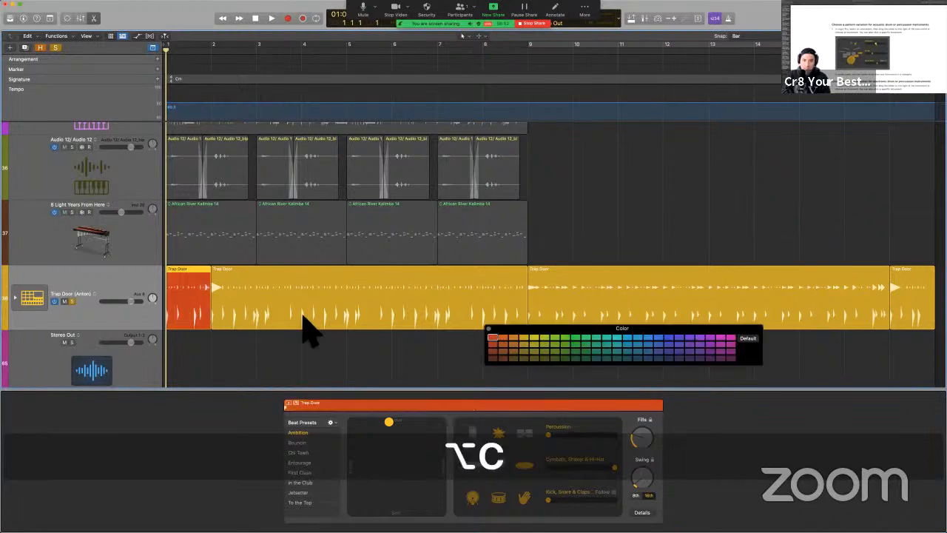
left_click(196, 323)
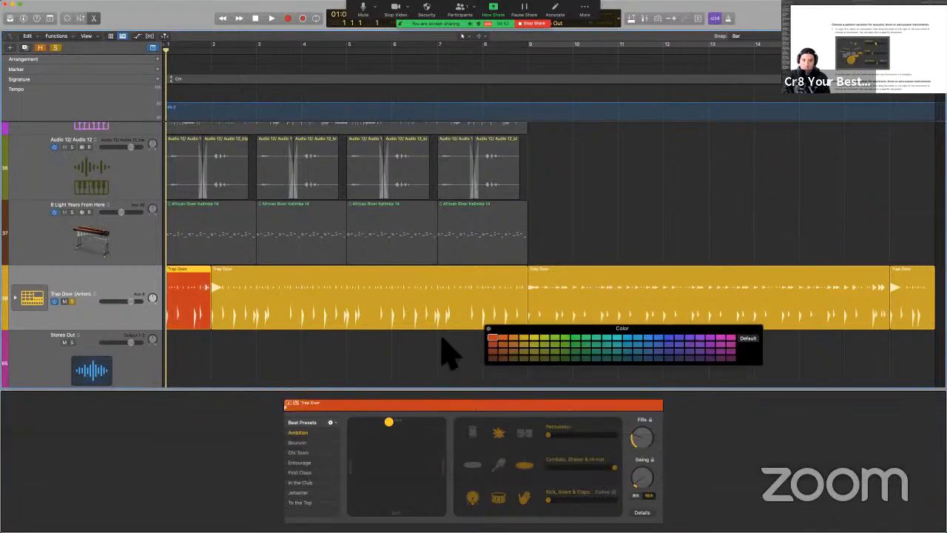
left_click(489, 330)
- Play across the split at bar 2 to compare the two Trap Door regions, and undo the recoloring
left_click(251, 319)
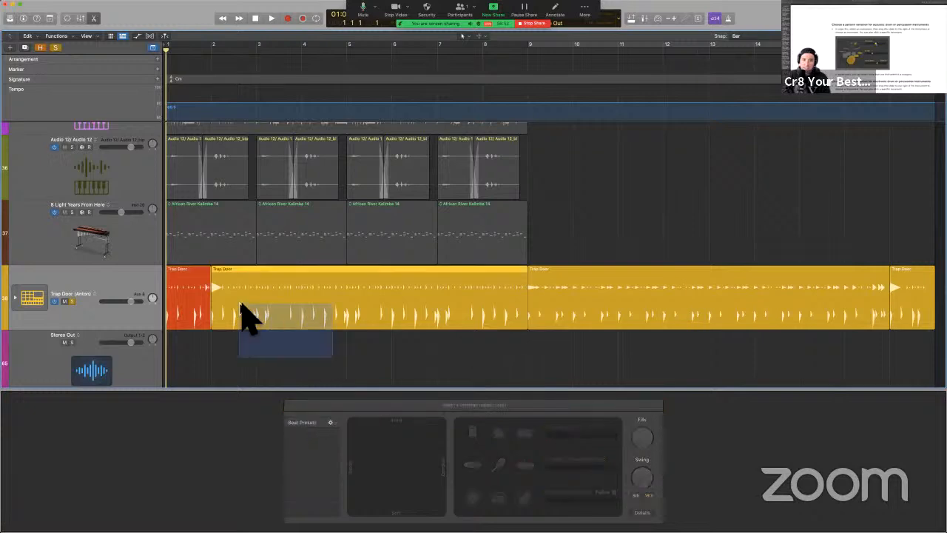
key("space")
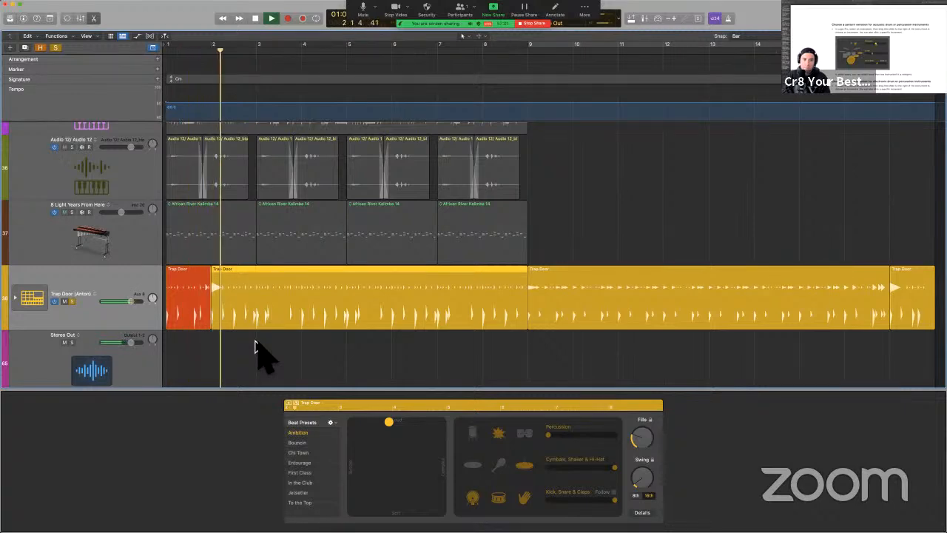
key("space")
key("super+z")
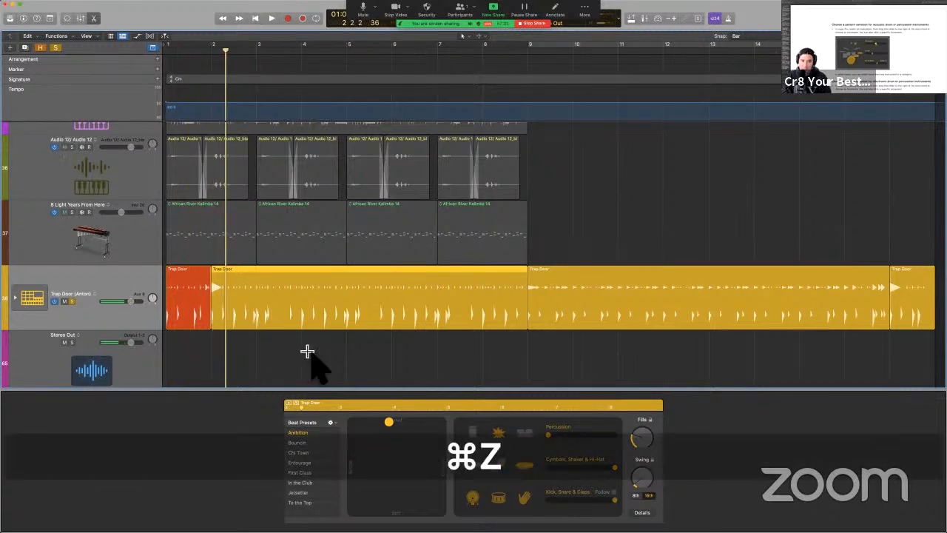
- Switch to the user guide and read how to choose a pattern variation for electronic drum or percussion instruments
key("ctrl+Left")
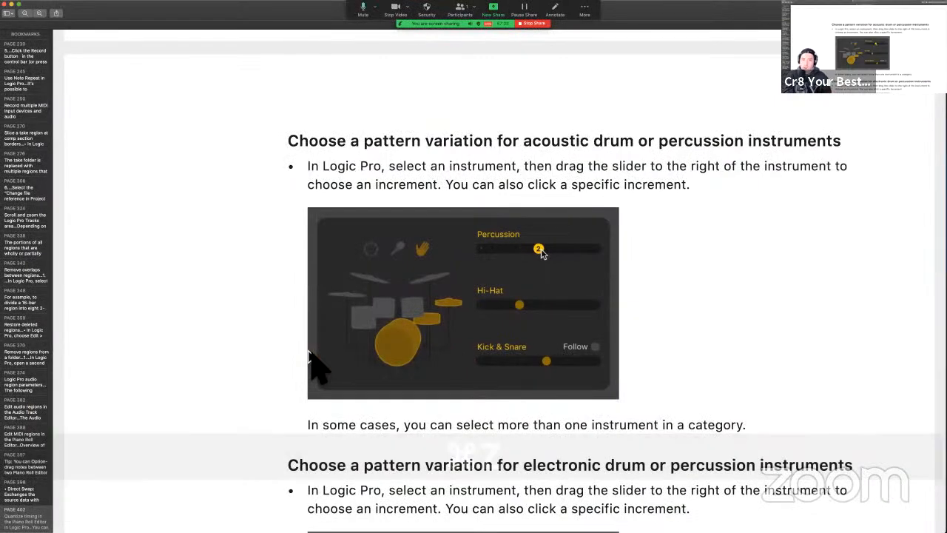
scroll(370, 395, "down", 3)
scroll(370, 394, "down", 3)
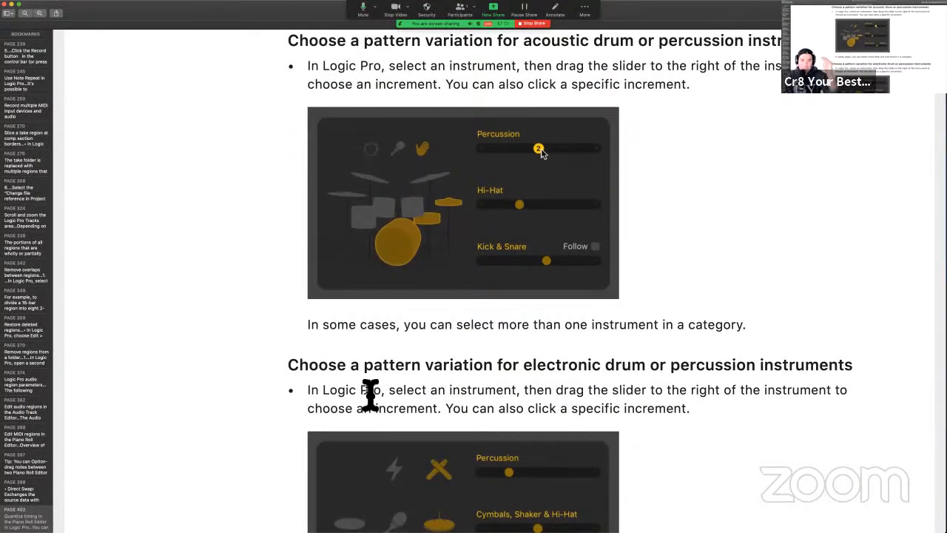
scroll(391, 513, "down", 10)
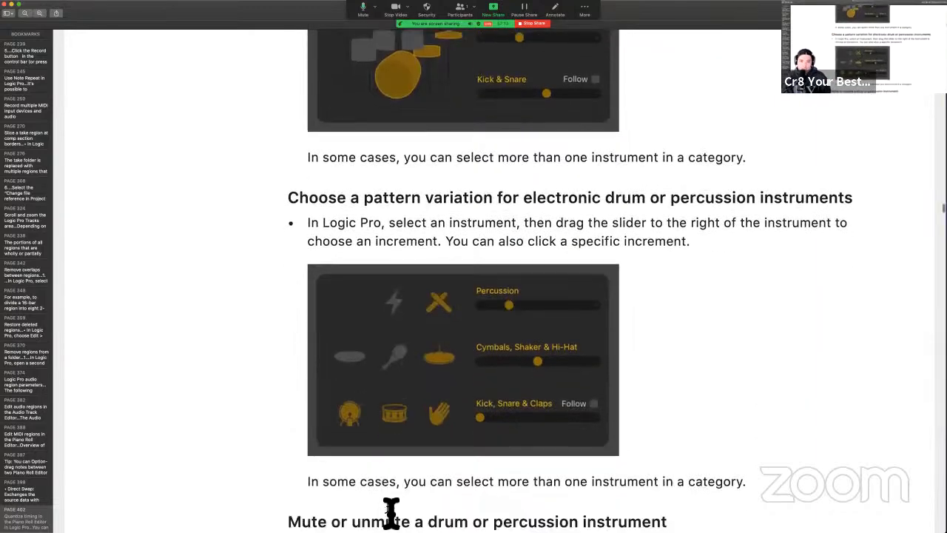
scroll(391, 513, "down", 5)
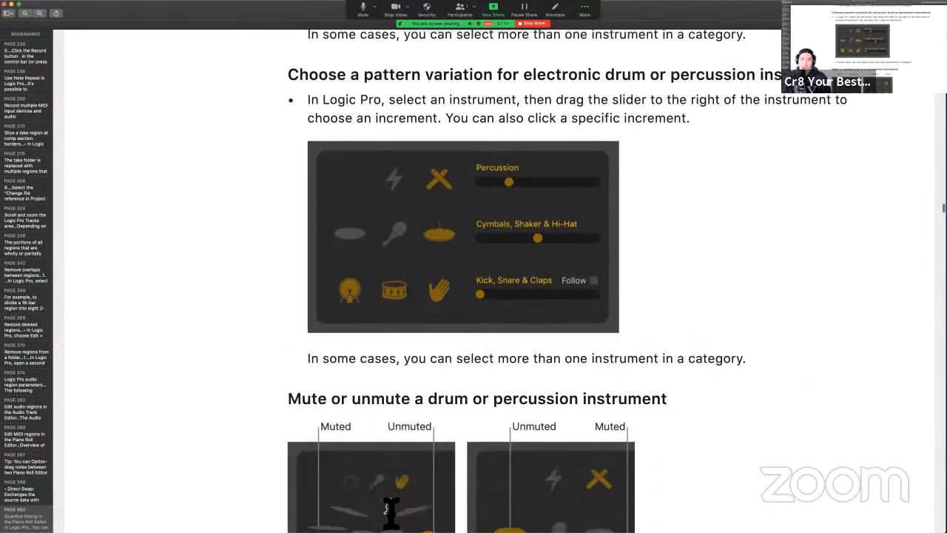
- Review how to mute or unmute a drum piece and use half time or double time variations for acoustic kick and snare
scroll(391, 513, "down", 4)
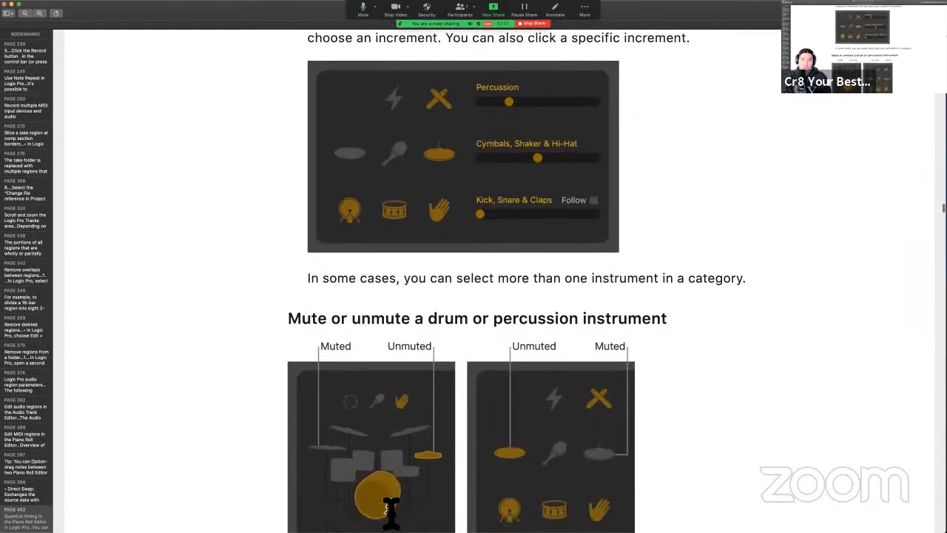
scroll(391, 511, "down", 2)
scroll(437, 416, "down", 3)
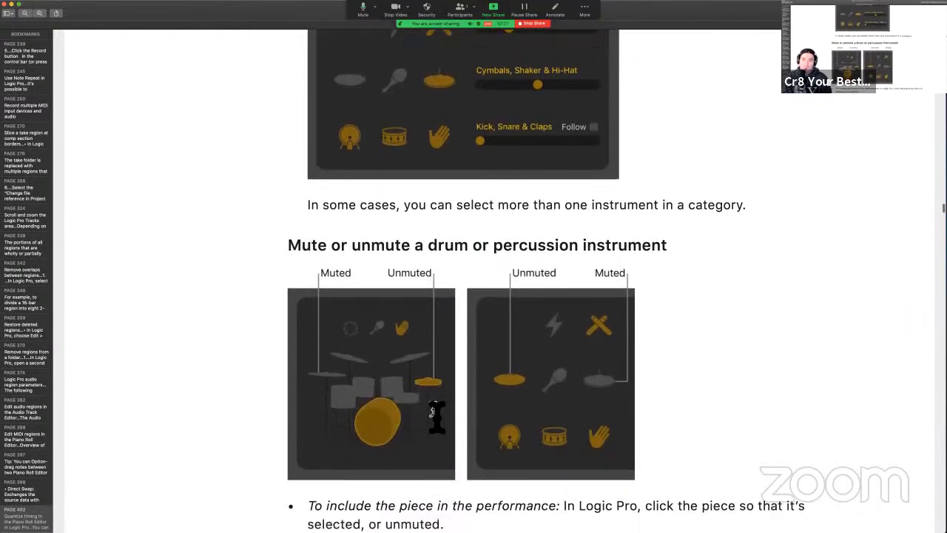
scroll(433, 415, "down", 1)
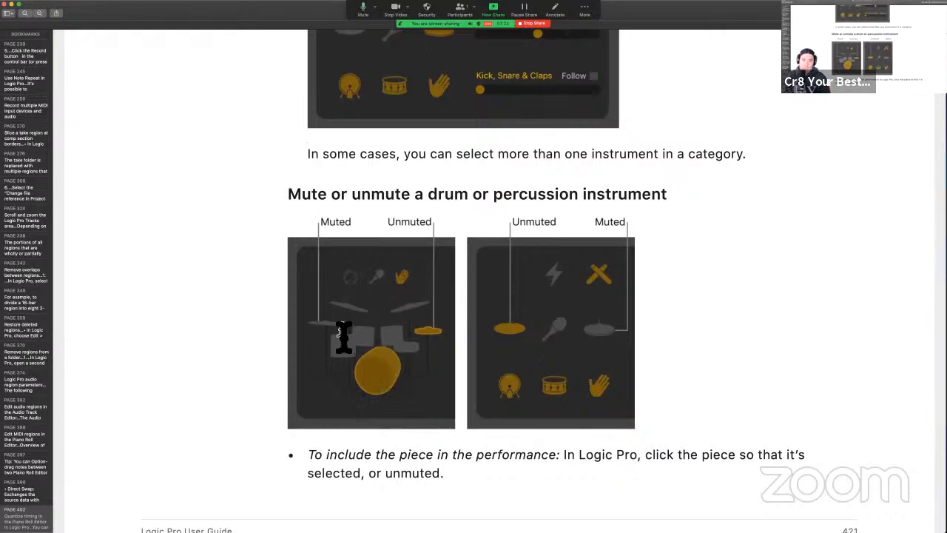
scroll(512, 333, "down", 8)
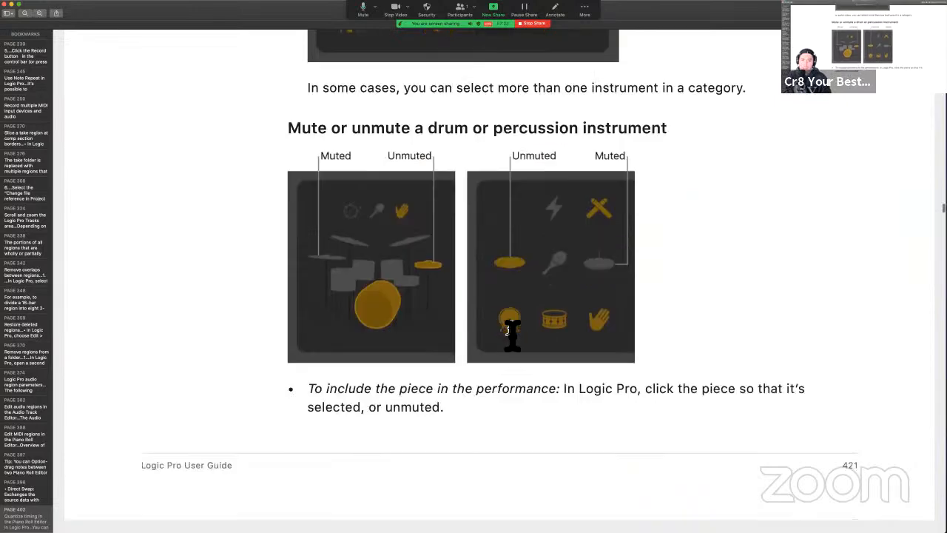
scroll(512, 335, "down", 2)
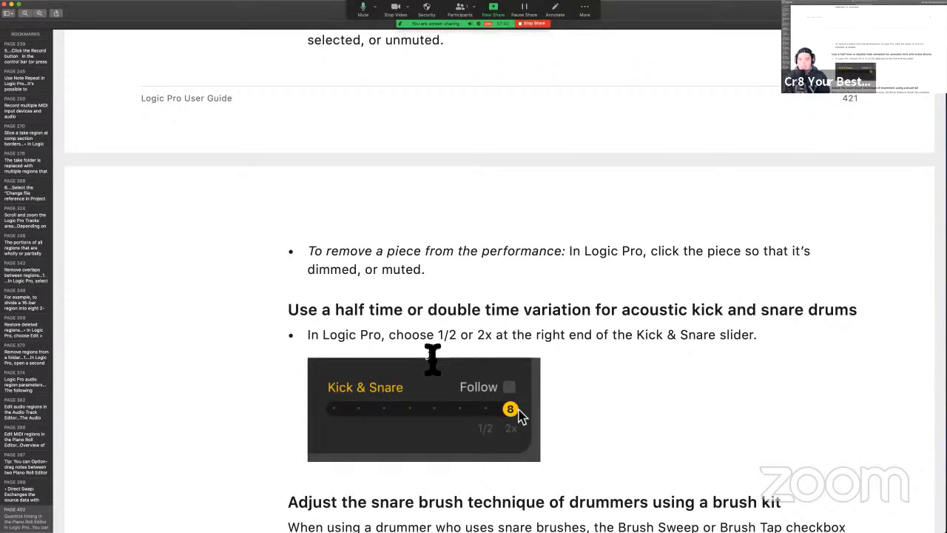
scroll(432, 359, "down", 2)
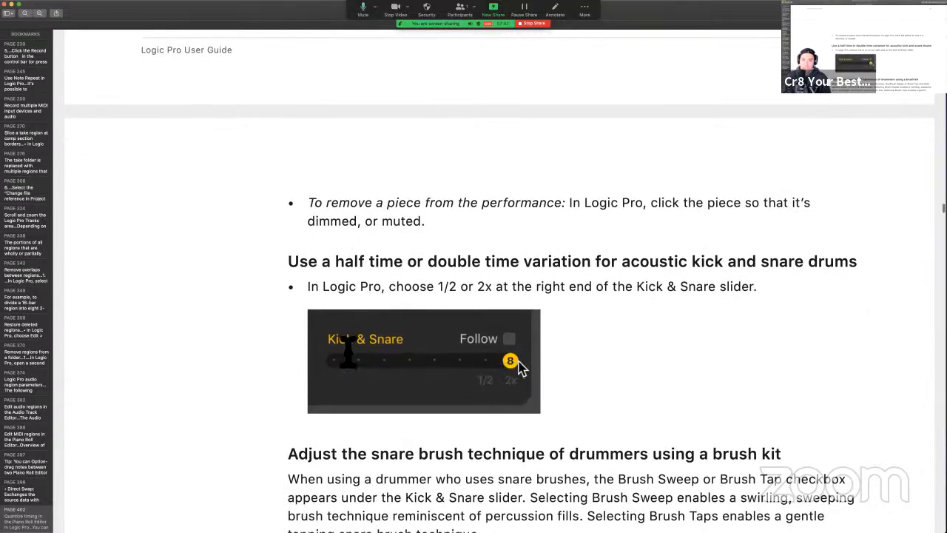
- Switch to Logic Pro and start a new Zoom share using the Portion of Screen option
key("ctrl+Right")
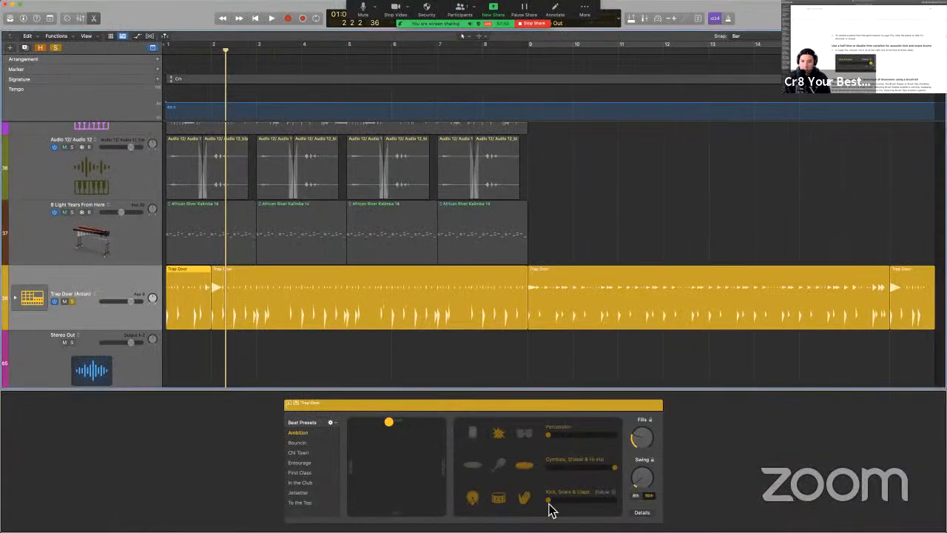
left_click(495, 9)
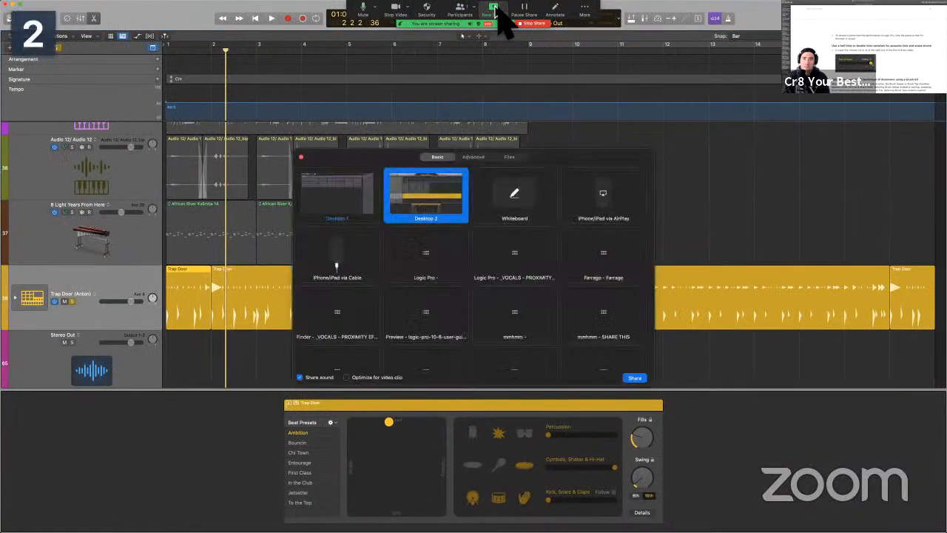
left_click(472, 158)
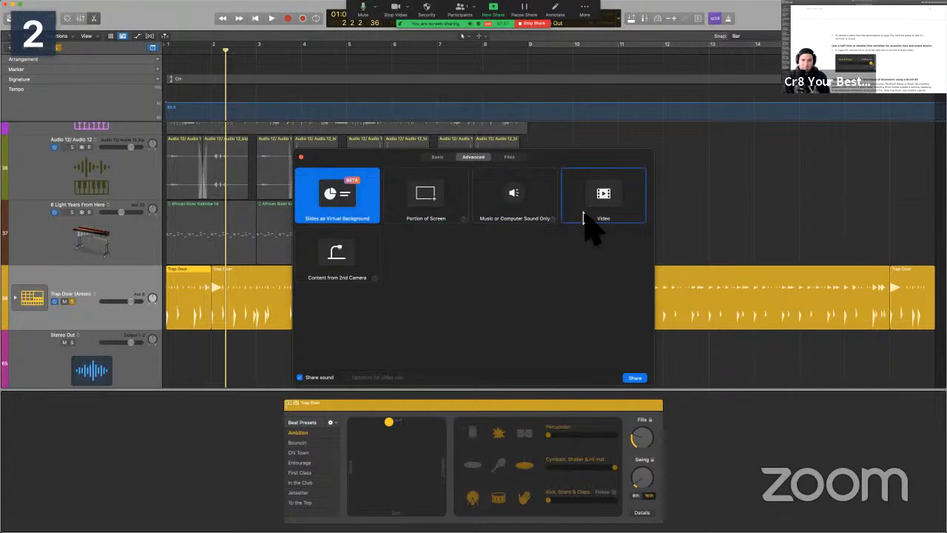
left_click(440, 212)
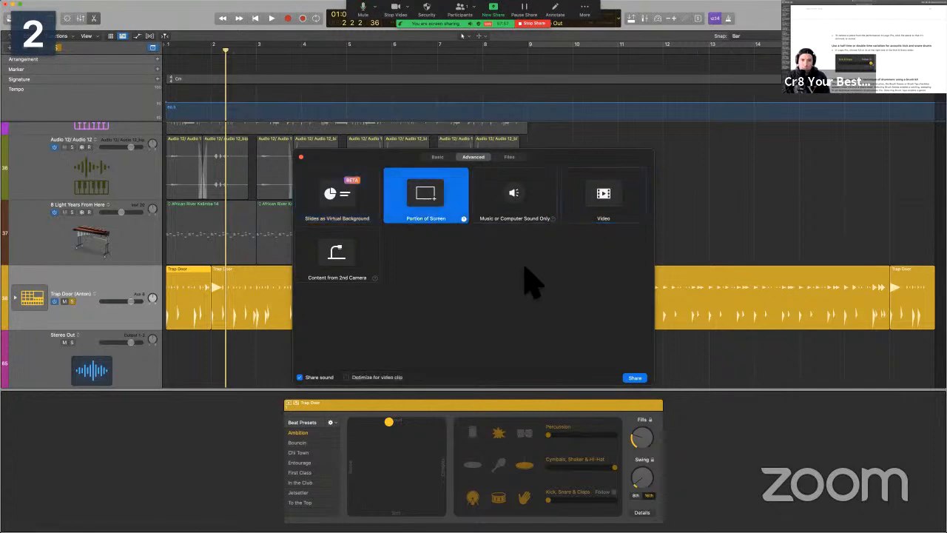
left_click(632, 378)
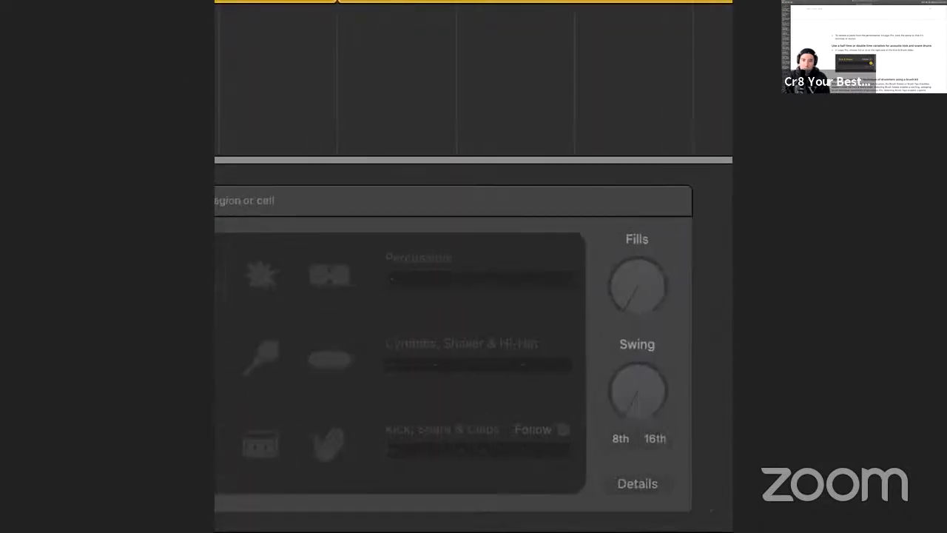
- Set Kick, Snare & Claps to its last variation for the bar 9 Trap Door region and try the Follow option with its track list
left_click_drag(494, 451, 565, 451)
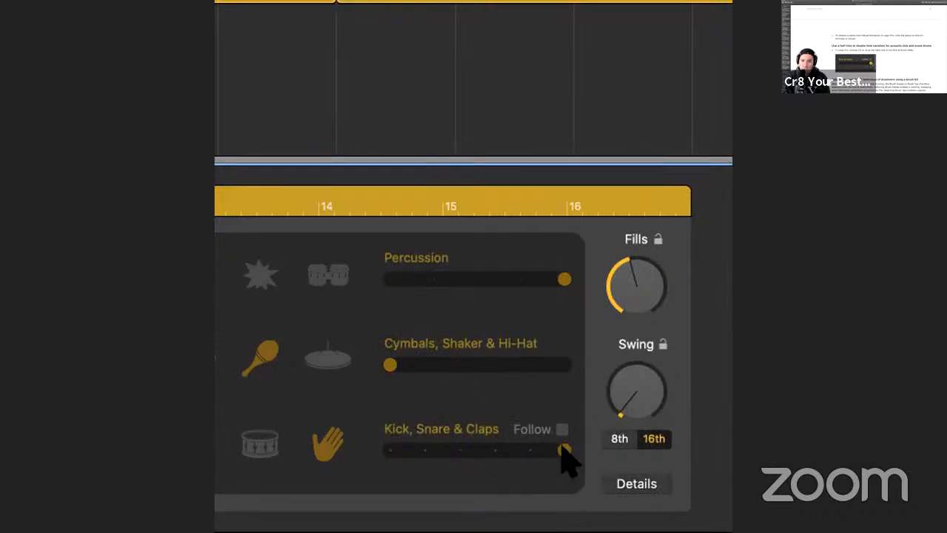
left_click(561, 431)
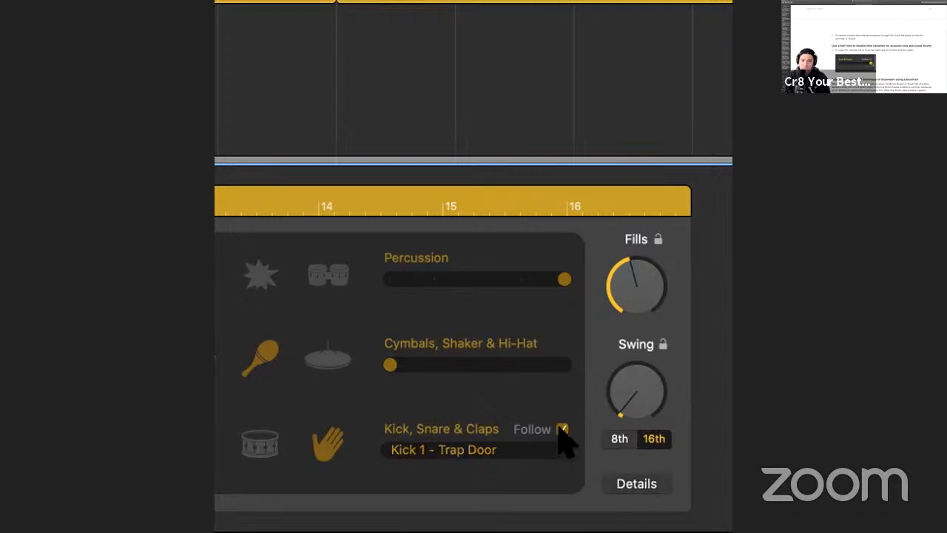
left_click(525, 449)
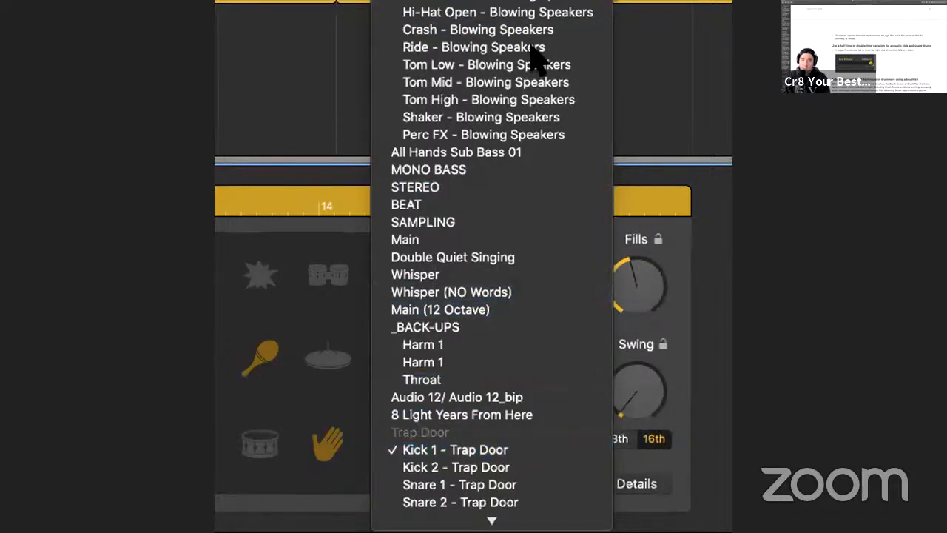
left_click(635, 380)
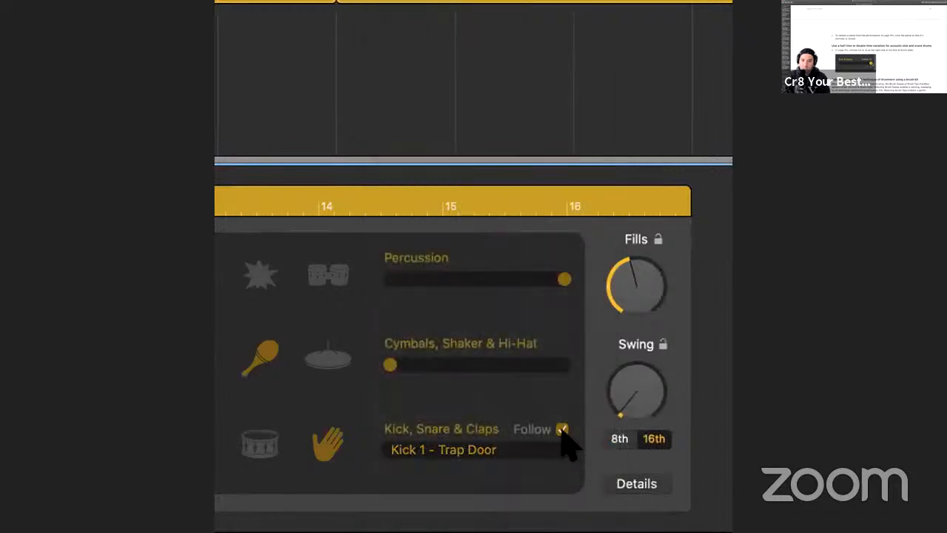
mouse_move(555, 455)
left_mouse_down()
mouse_move(353, 447)
mouse_move(551, 447)
left_mouse_up()
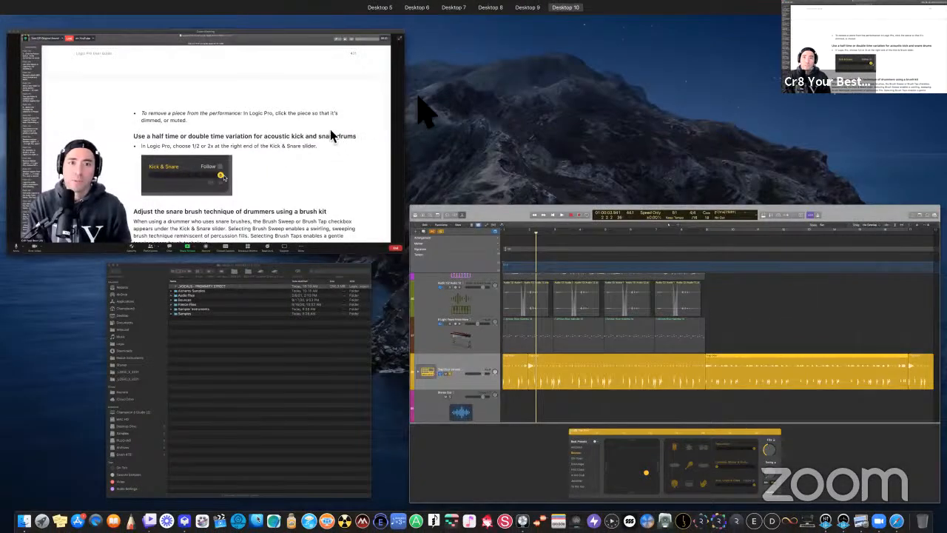
- Return to the user guide and mark the words "for acoustic kick and snare drums" in the half time or double time heading
left_click(416, 96)
key("ctrl+Up")
left_click_drag(479, 66, 504, 28)
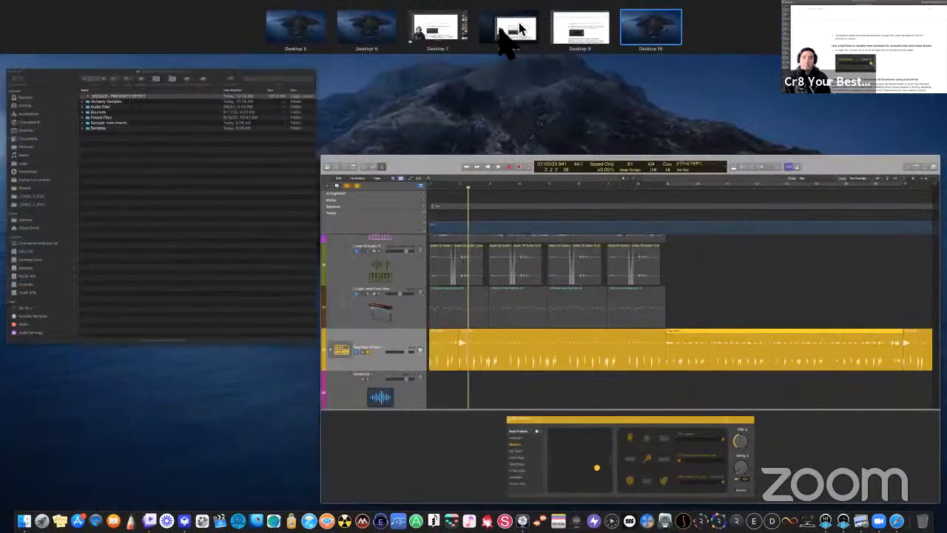
left_click(443, 31)
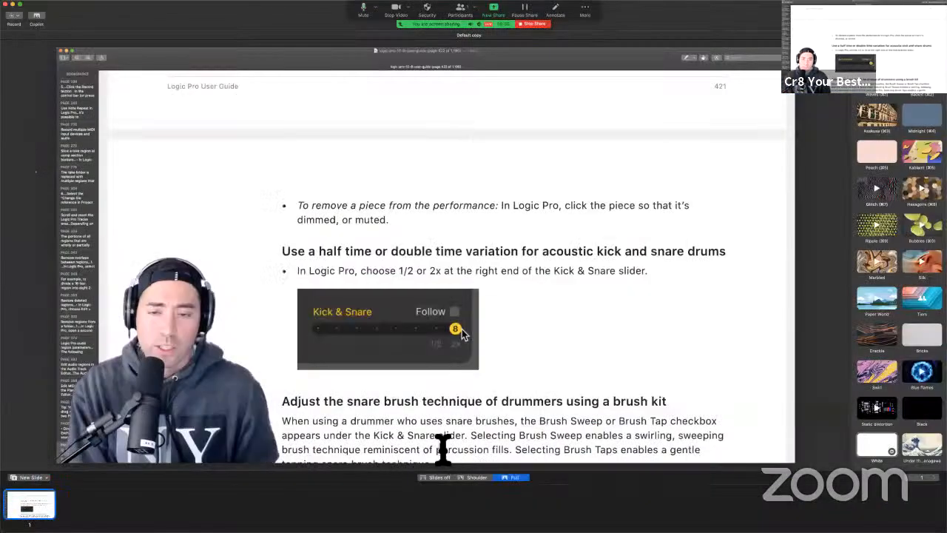
key("ctrl+Right")
key("ctrl+Right")
scroll(461, 326, "down", 2)
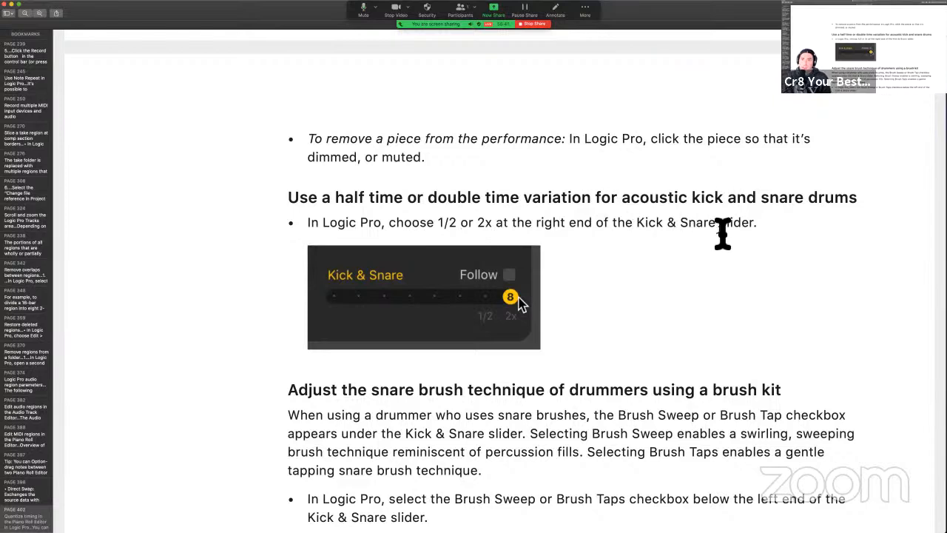
left_click_drag(594, 197, 848, 197)
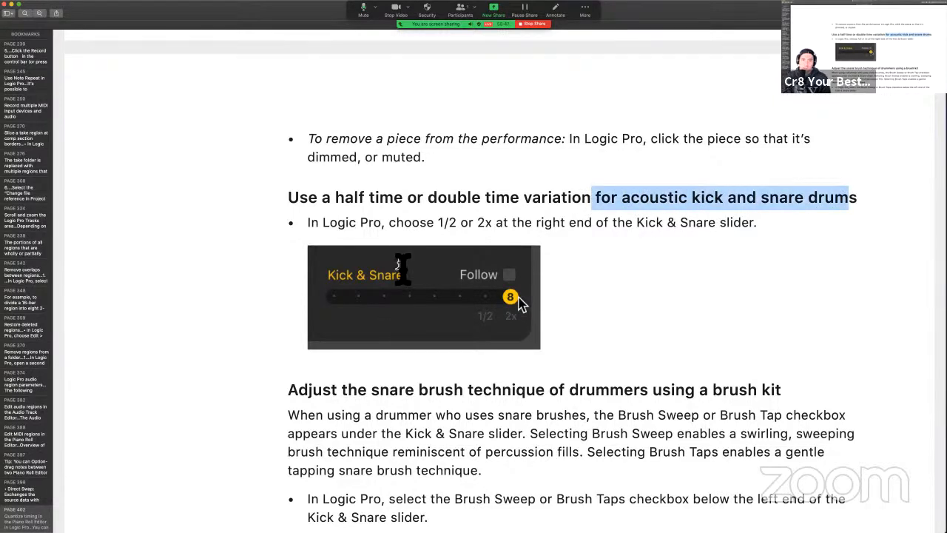
- Switch to Logic Pro and create a new Drummer track in the Rock genre
key("ctrl+Left")
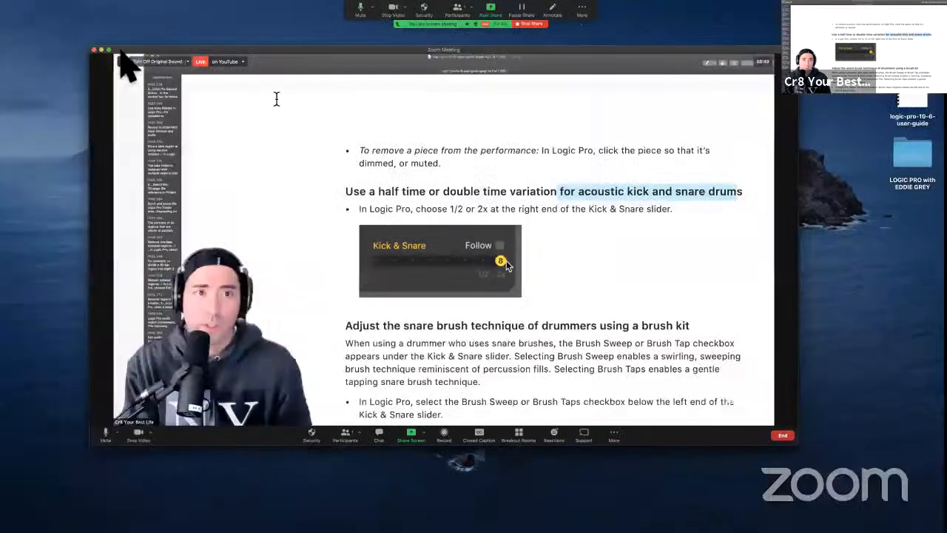
key("ctrl+Right")
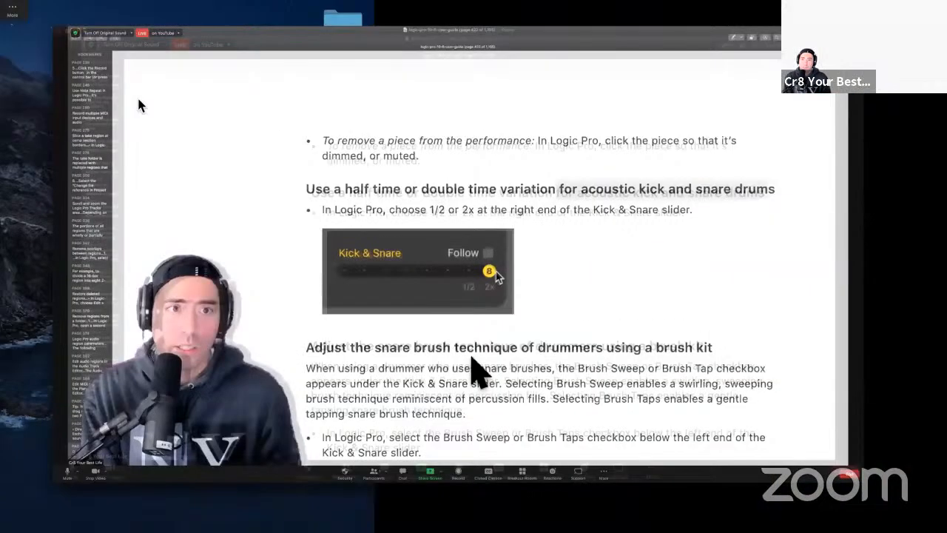
key("ctrl+Right")
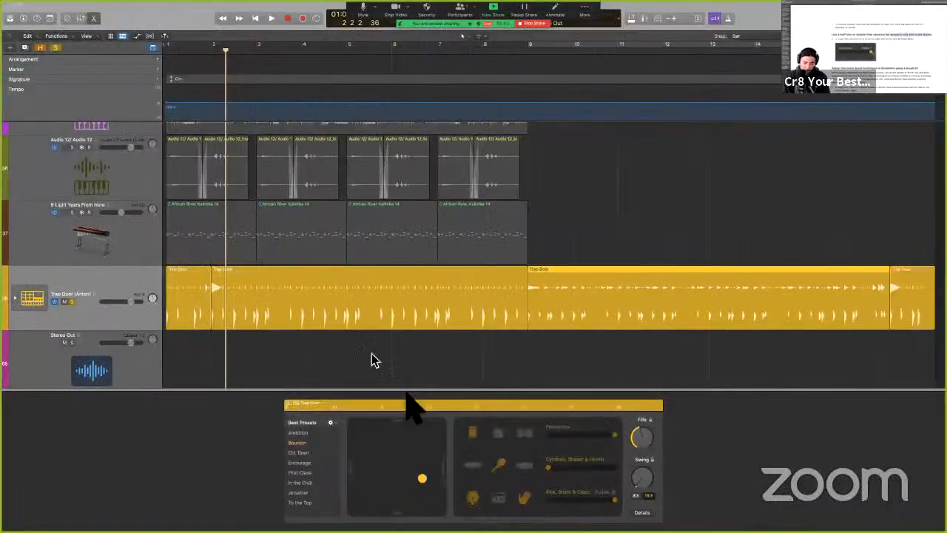
key("alt+super+n")
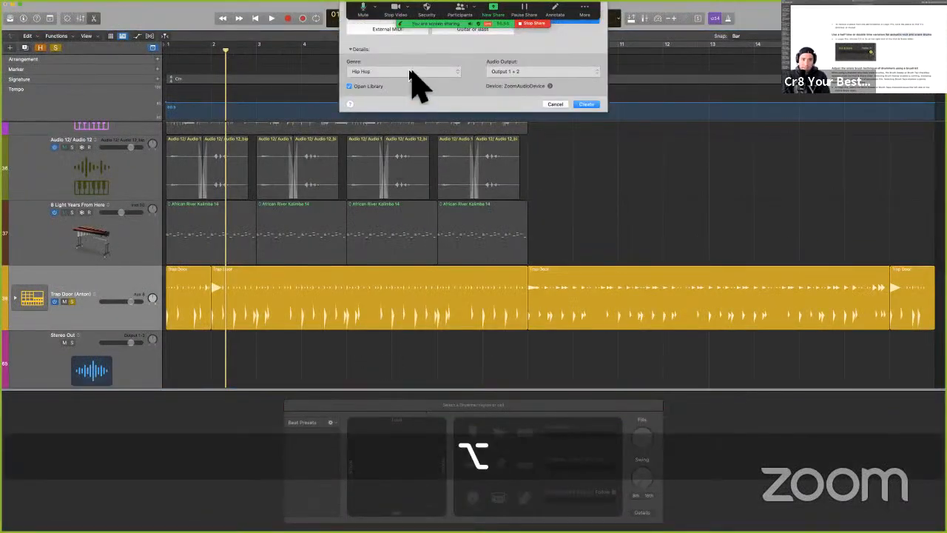
left_click(408, 74)
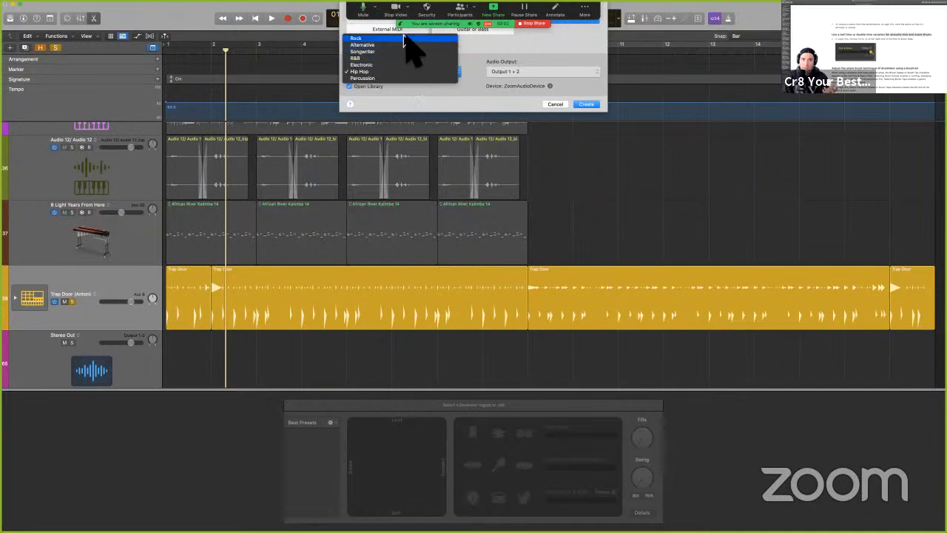
left_click(405, 38)
key("Return")
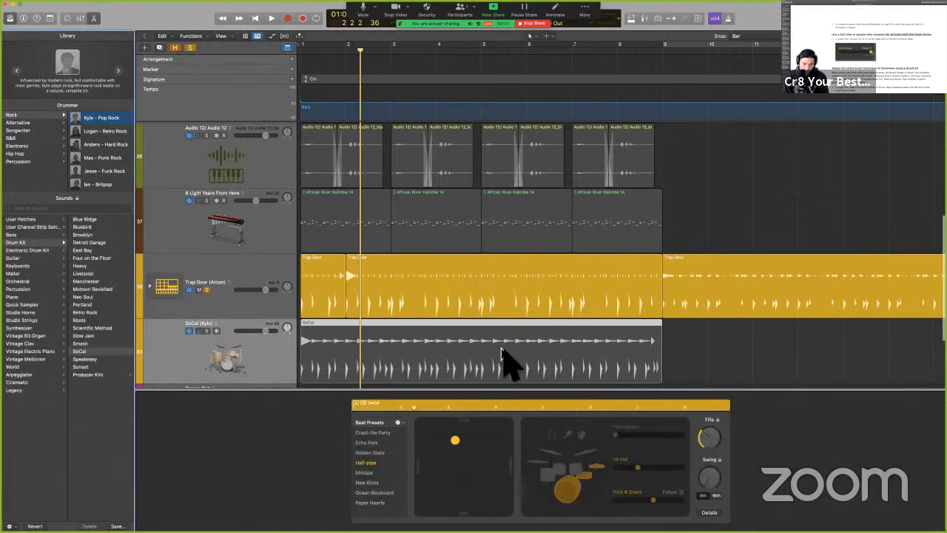
- Solo the new SoCal track and set its Kick & Snare slider to the last variation in the Drummer Editor
key("e")
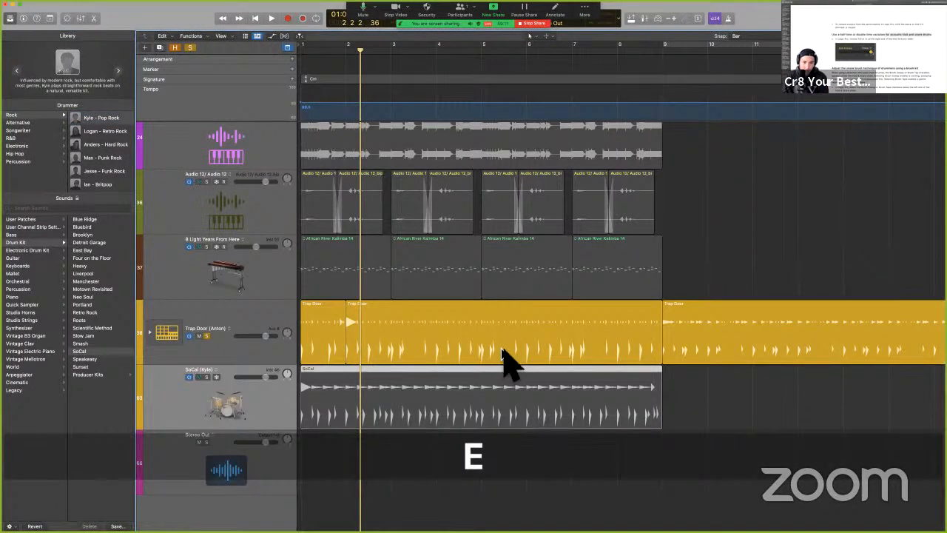
key("s")
double_click(518, 399)
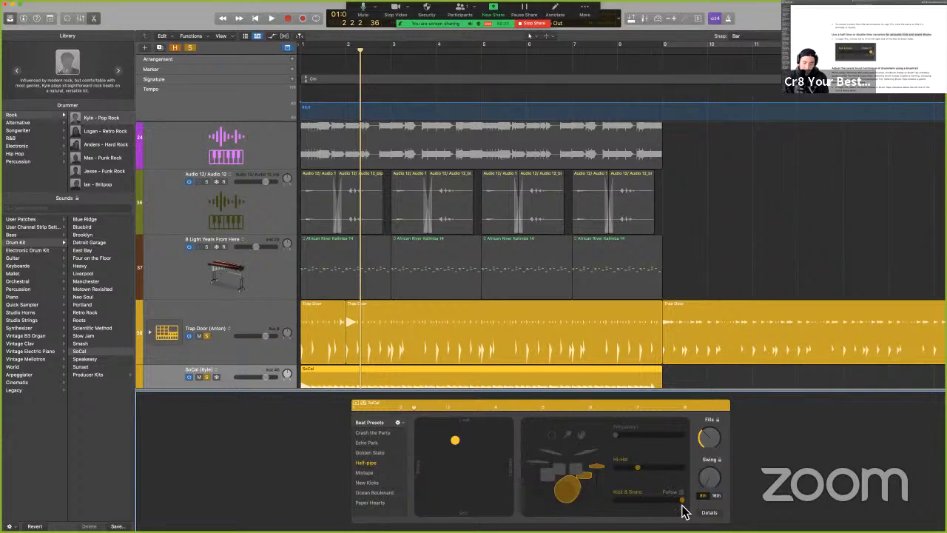
- Close the editor, delete the SoCal drummer track and turn off solo on the Trap Door track
key("e")
key("BackSpace")
key("BackSpace")
key("s")
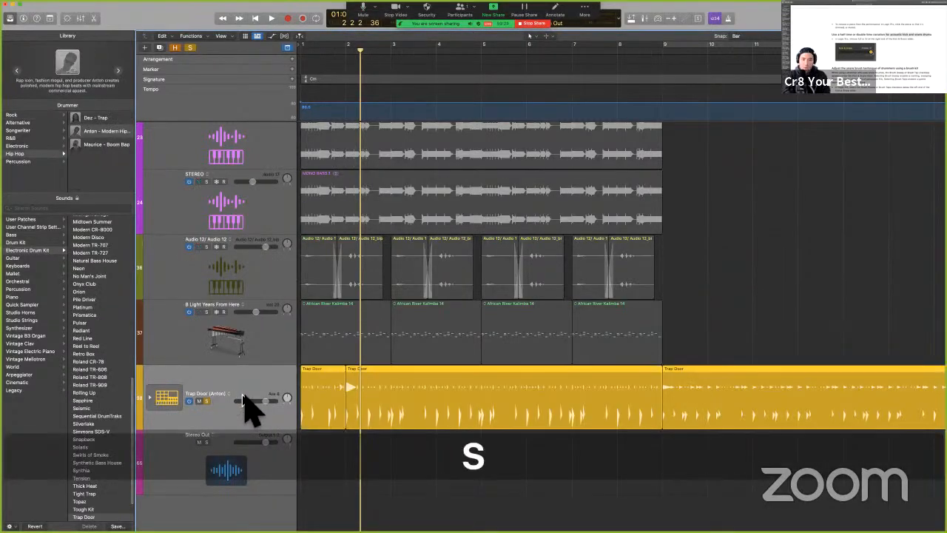
- Switch to the user guide and highlight the heading "Adjust the snare brush technique of drummers using a brush kit"
key("ctrl+Left")
scroll(466, 333, "down", 4)
left_click_drag(297, 253, 826, 262)
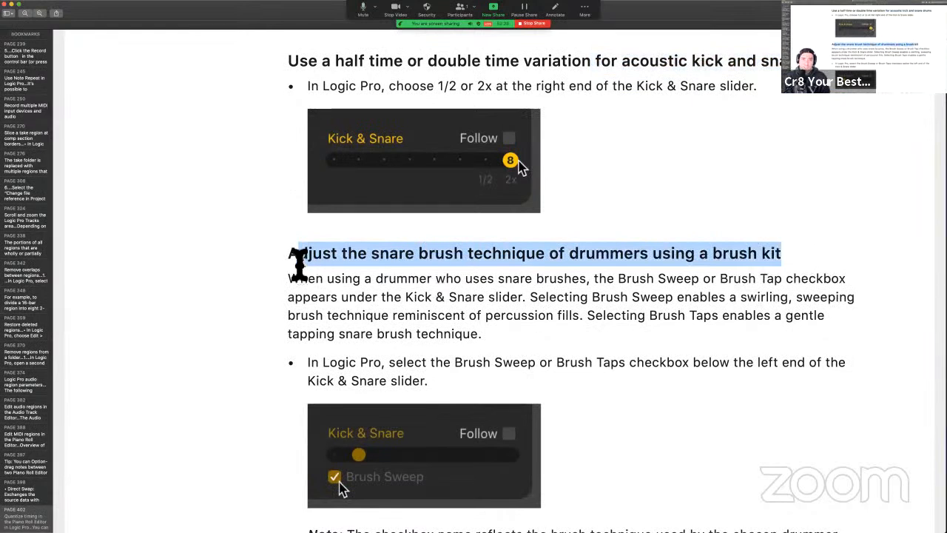
left_click_drag(294, 261, 823, 254)
left_click(823, 14)
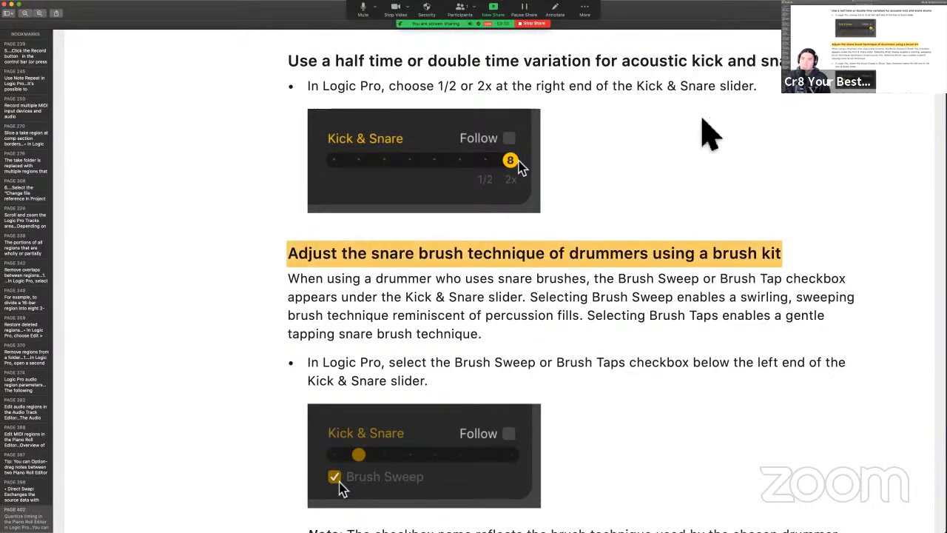
- Highlight the note's example comparing the Brush Taps and Brush Sweep checkboxes, save the guide and switch back to Logic Pro
scroll(393, 327, "down", 1)
scroll(393, 327, "down", 3)
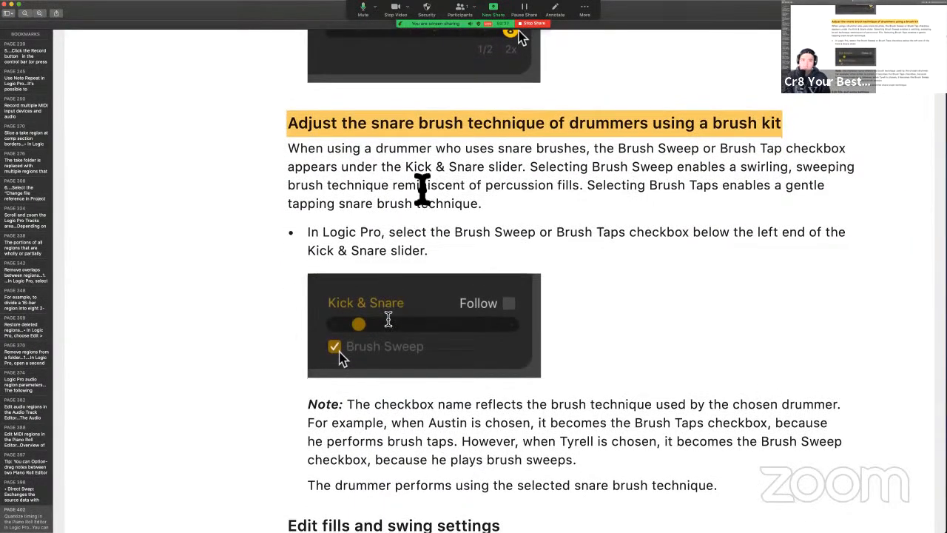
scroll(438, 170, "down", 1)
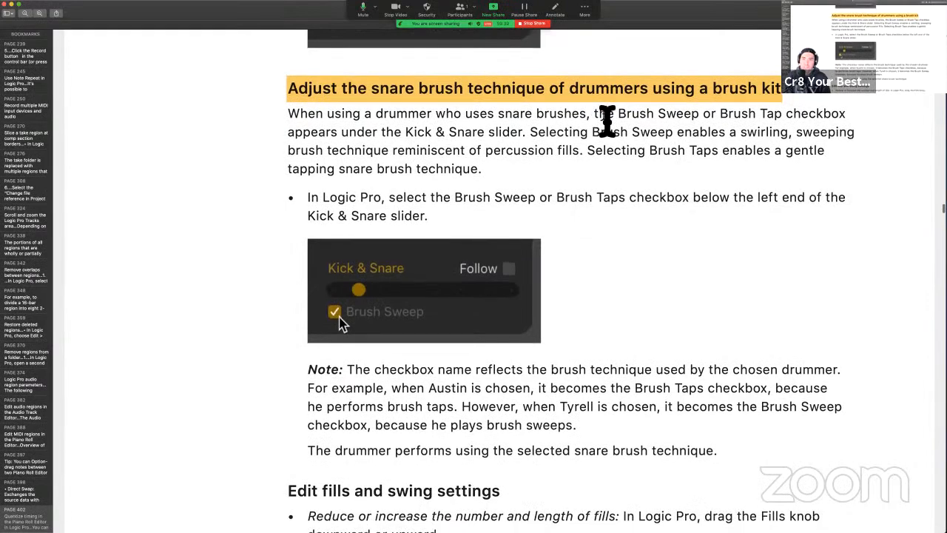
scroll(607, 120, "down", 1)
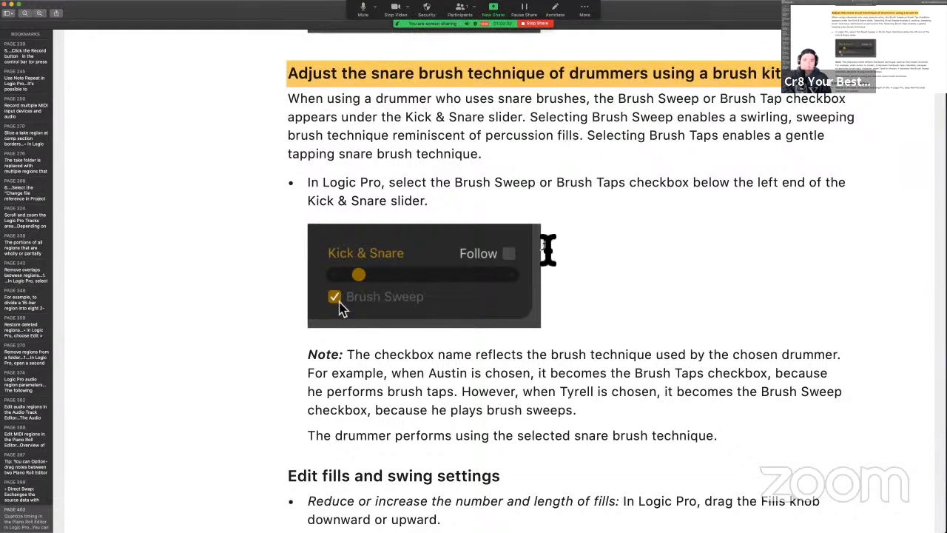
scroll(546, 250, "down", 3)
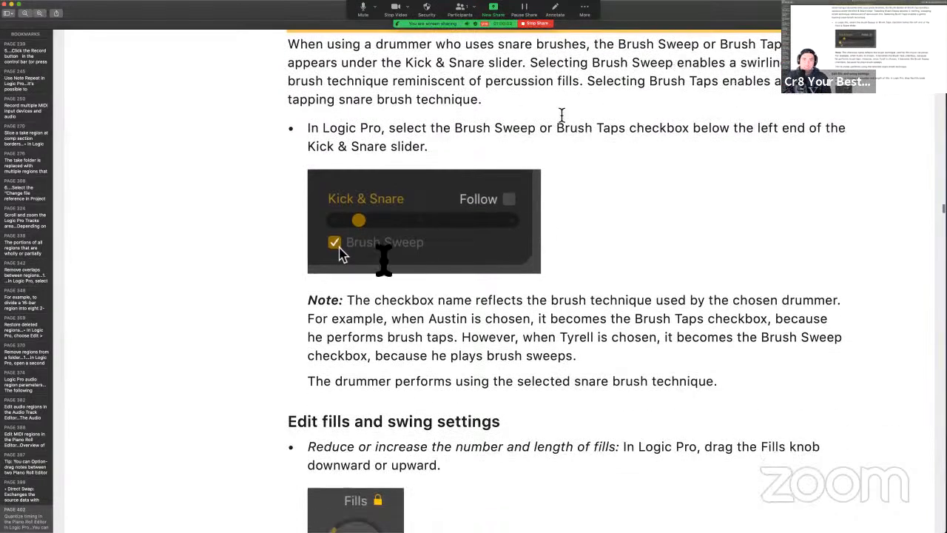
scroll(383, 258, "down", 3)
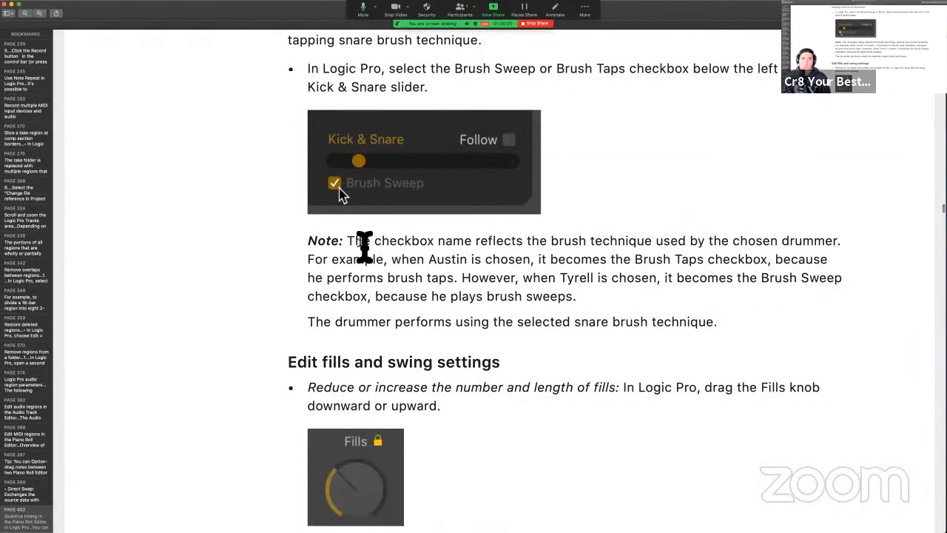
left_click_drag(430, 261, 828, 260)
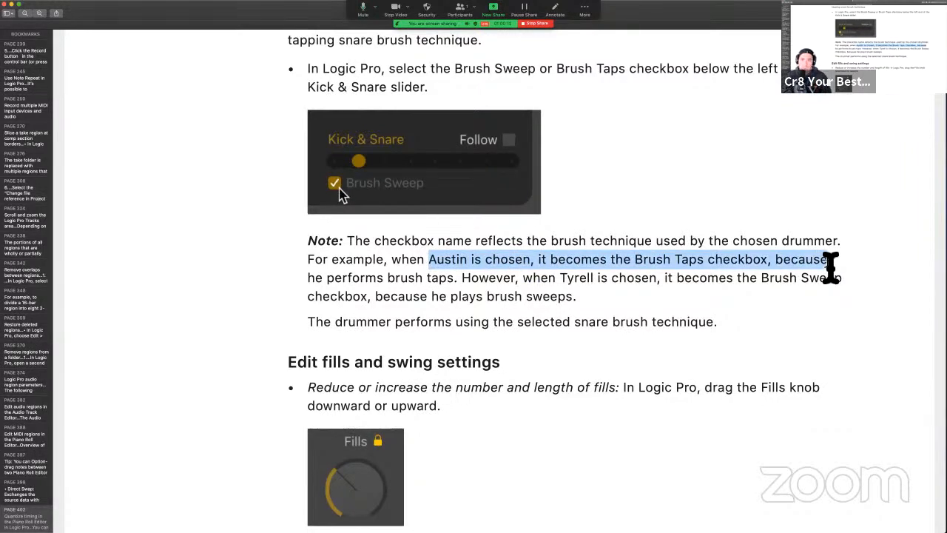
mouse_move(824, 270)
left_mouse_down()
mouse_move(469, 287)
mouse_move(661, 281)
mouse_move(666, 296)
left_mouse_up()
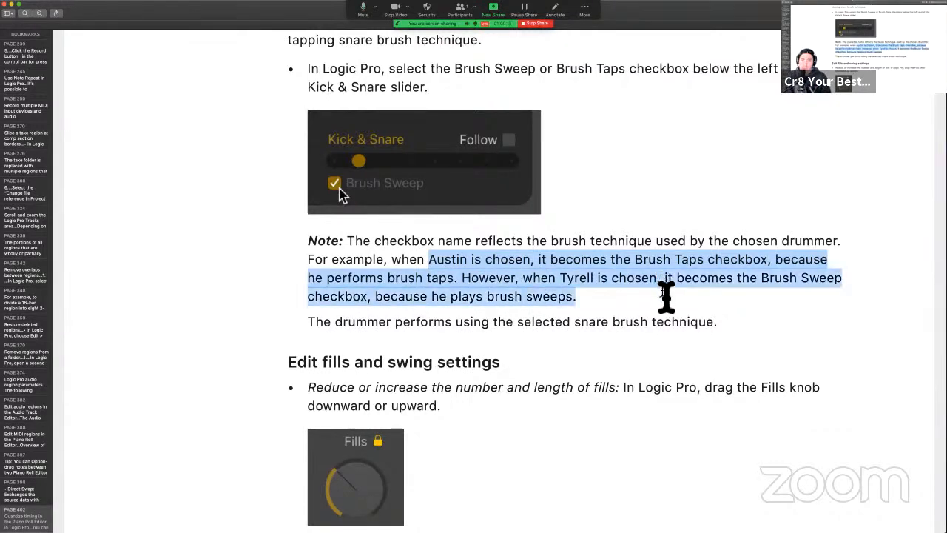
key("ctrl+super+h")
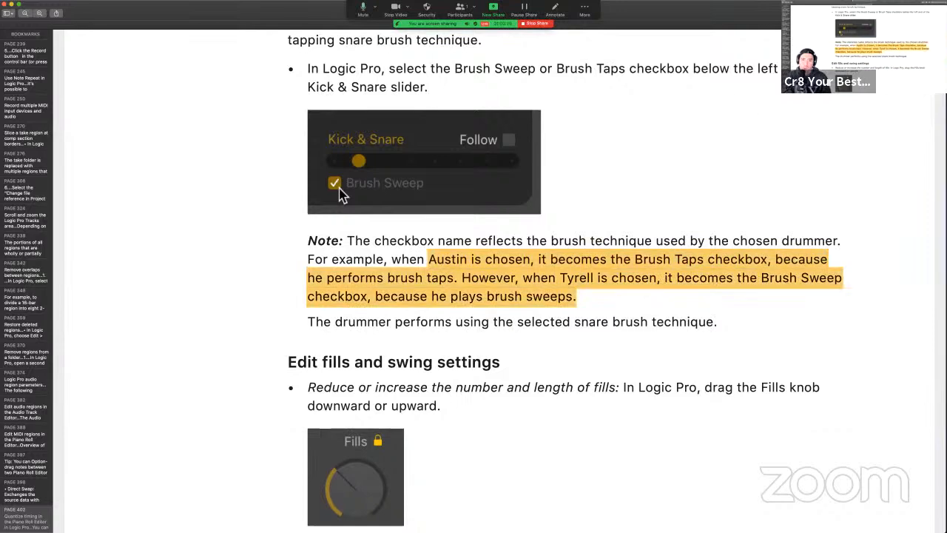
key("super+s")
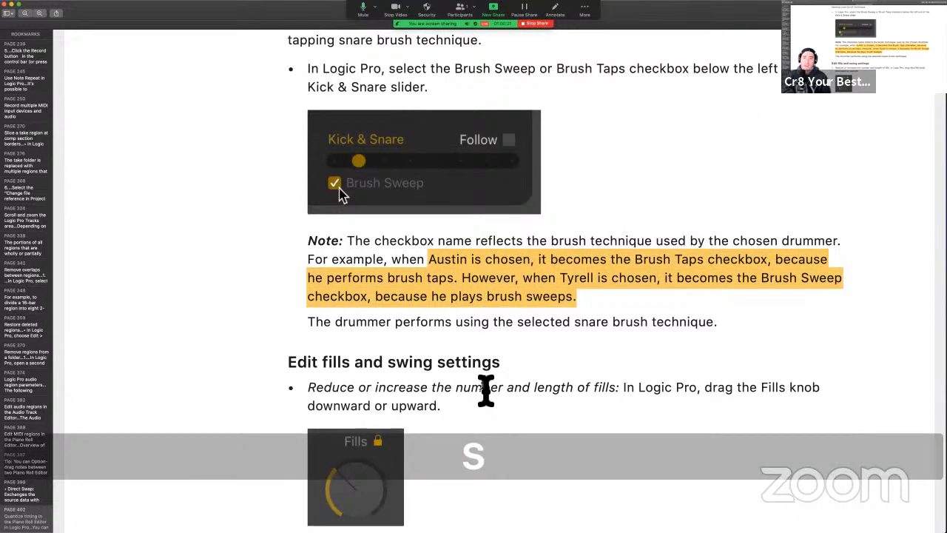
key("ctrl+Right")
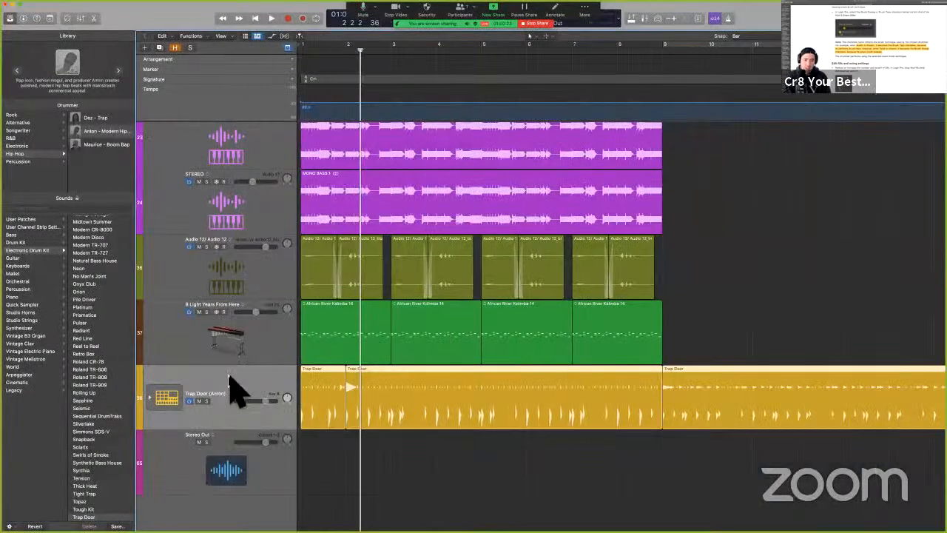
- Create a new Drummer track with the Rock genre
key("super+Left")
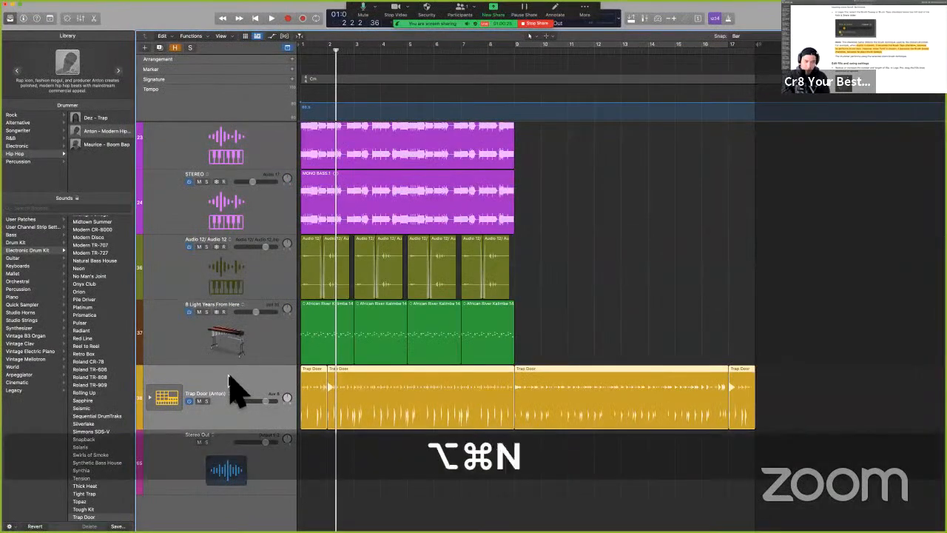
key("alt+super+n")
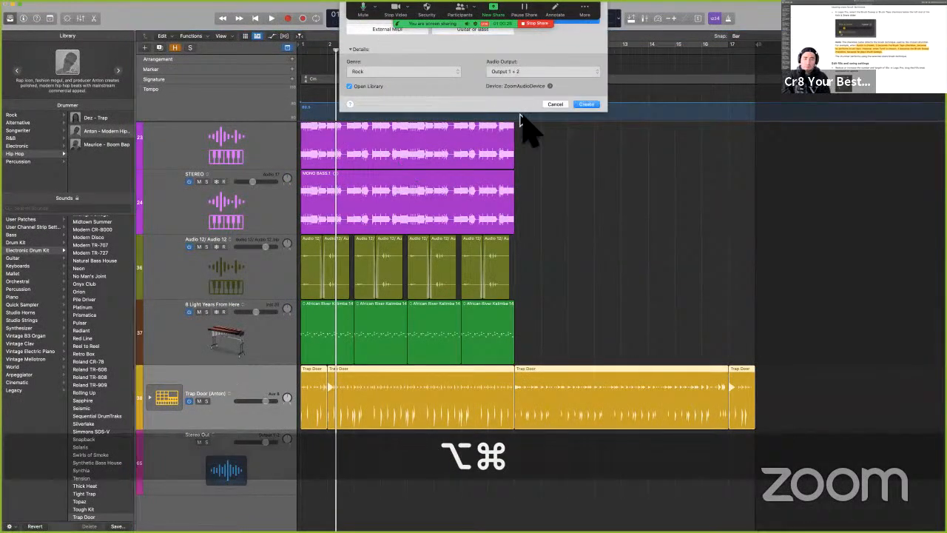
key("Return")
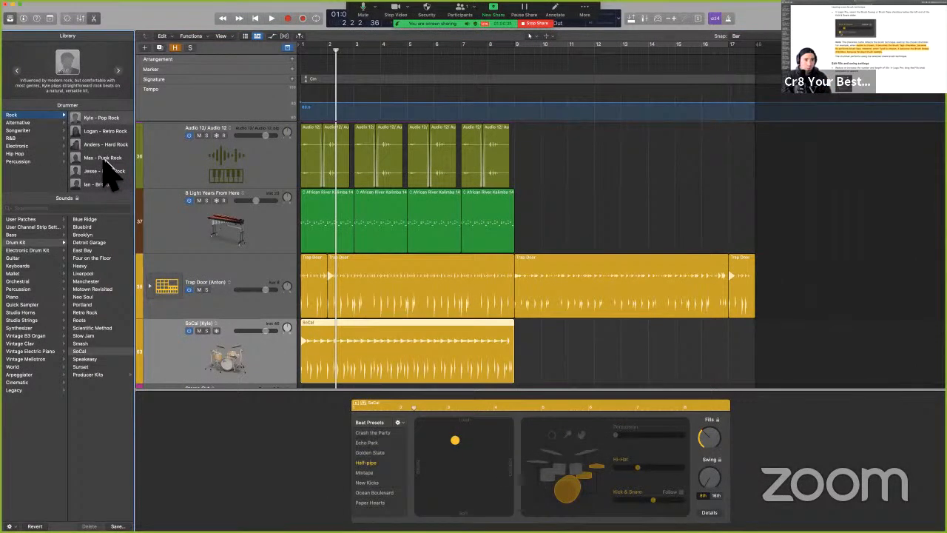
- Check the user guide's brush example and assign the Songwriter drummer Austin - Roots Brush to the new track
scroll(139, 165, "down", 1)
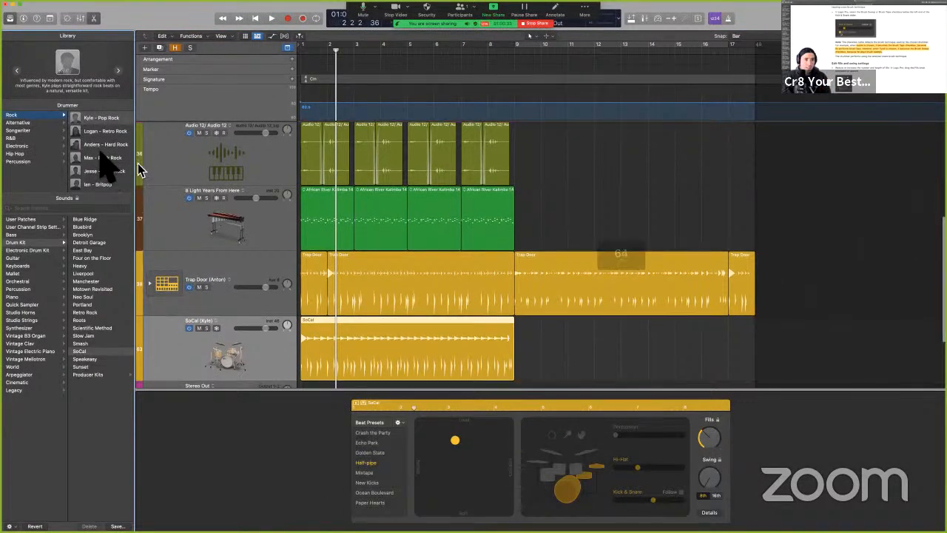
left_click(46, 124)
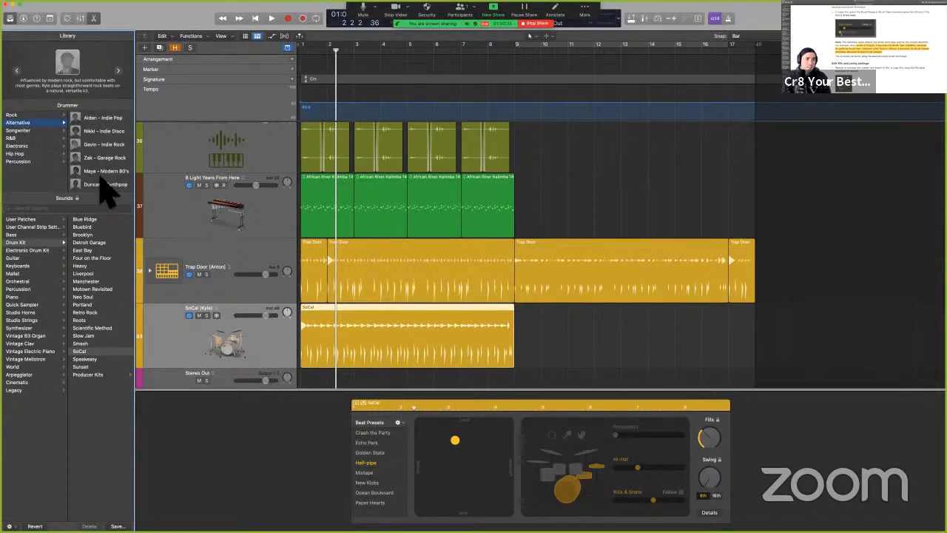
left_click(53, 130)
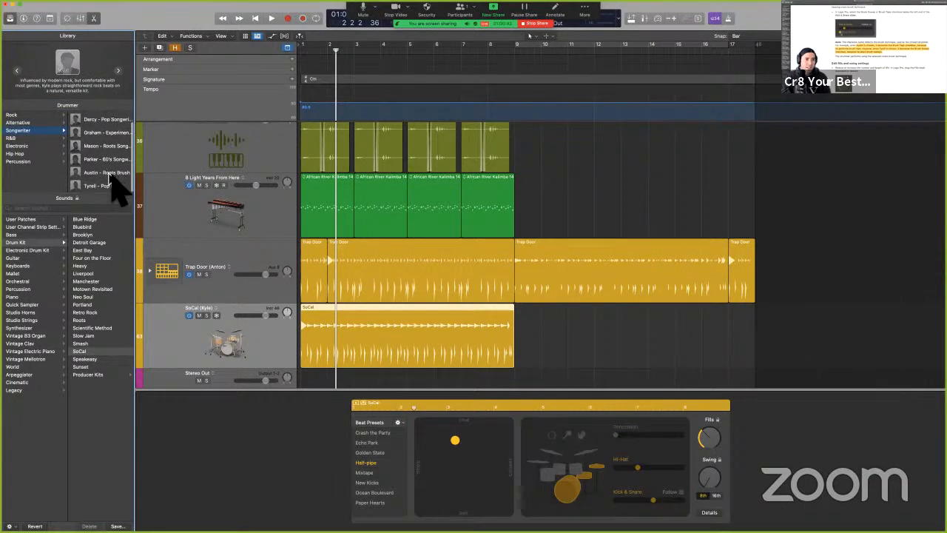
key("ctrl+Left")
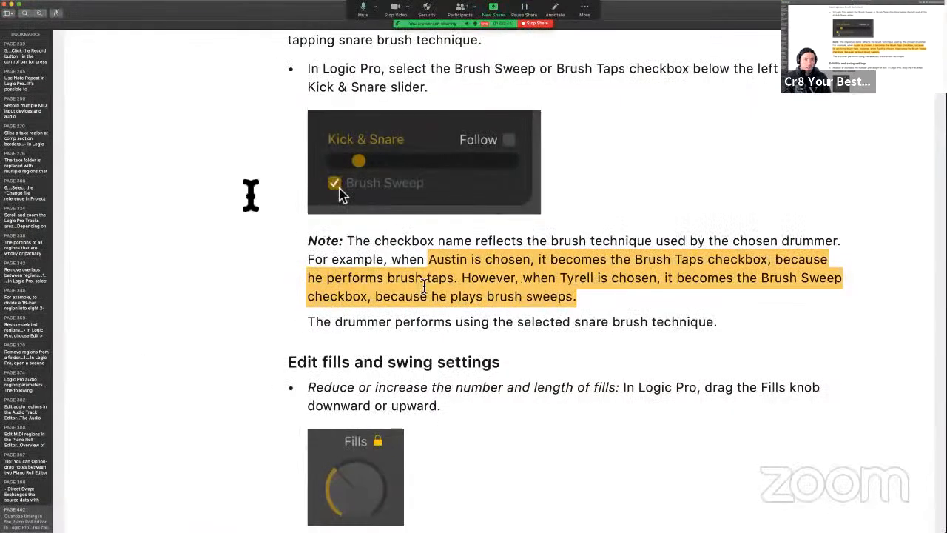
key("ctrl+Right")
left_click(111, 173)
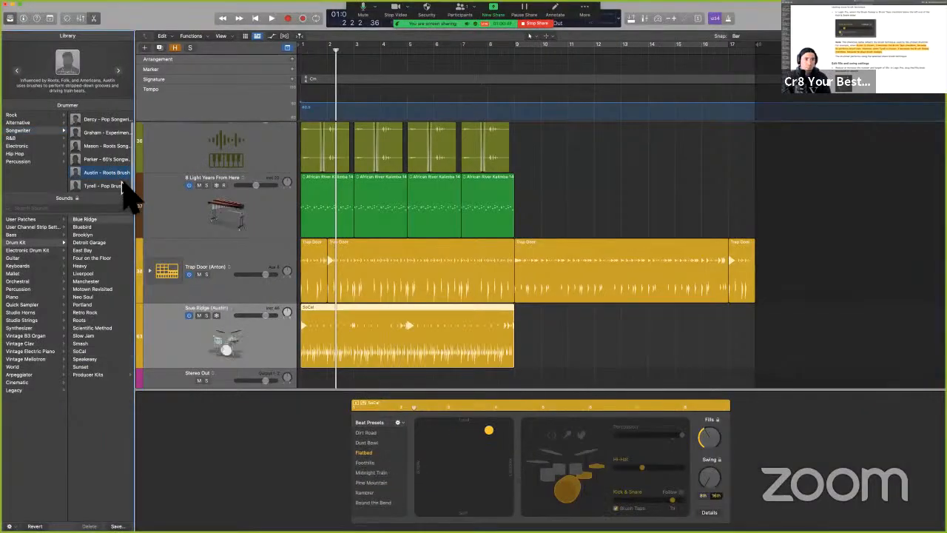
- Solo the Blue Ridge track and play it from the start with Brush Taps on
left_click(207, 315)
key("Return")
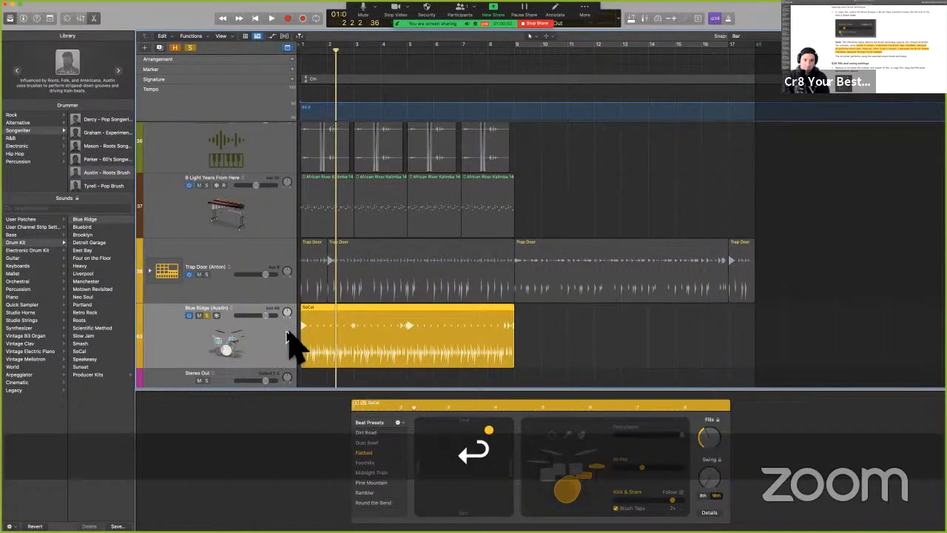
key("space")
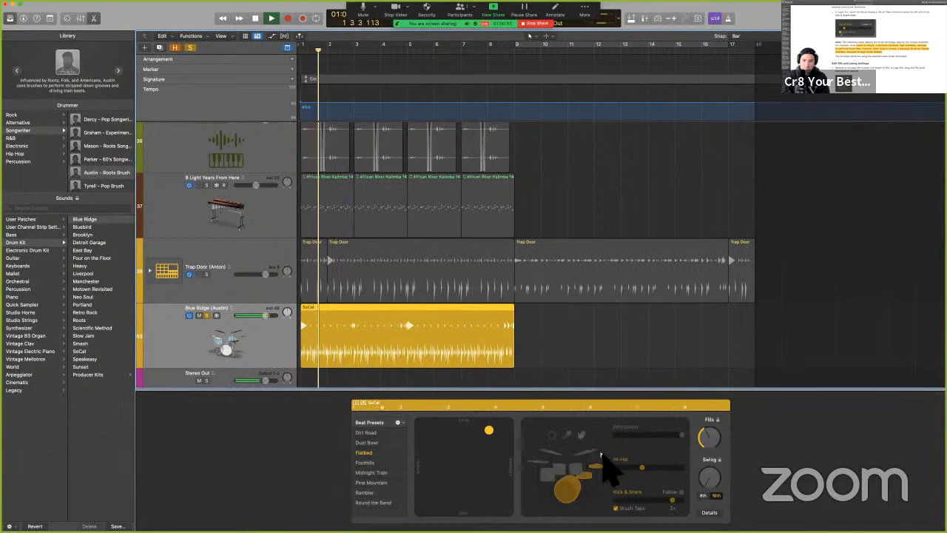
key("space")
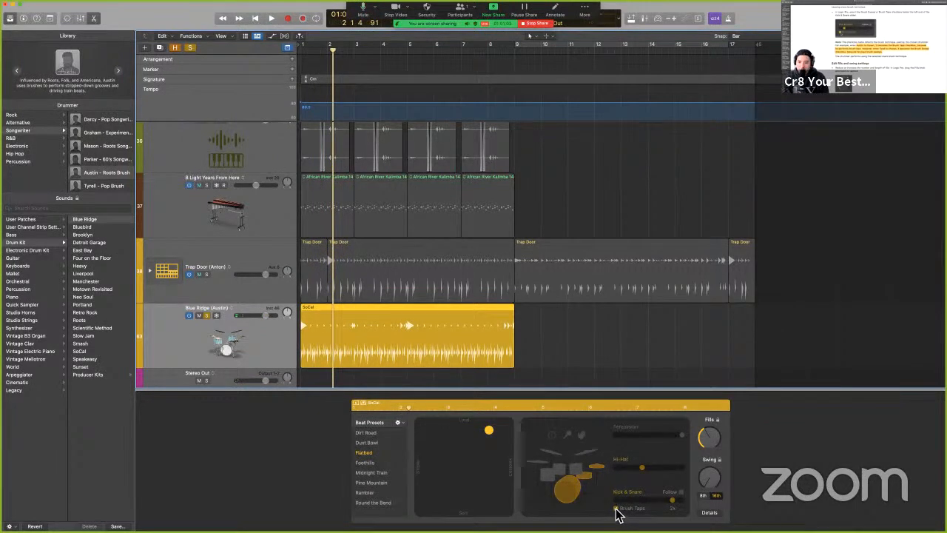
- Compare the Blue Ridge groove from the project start with Brush Taps turned off and back on
key("Return")
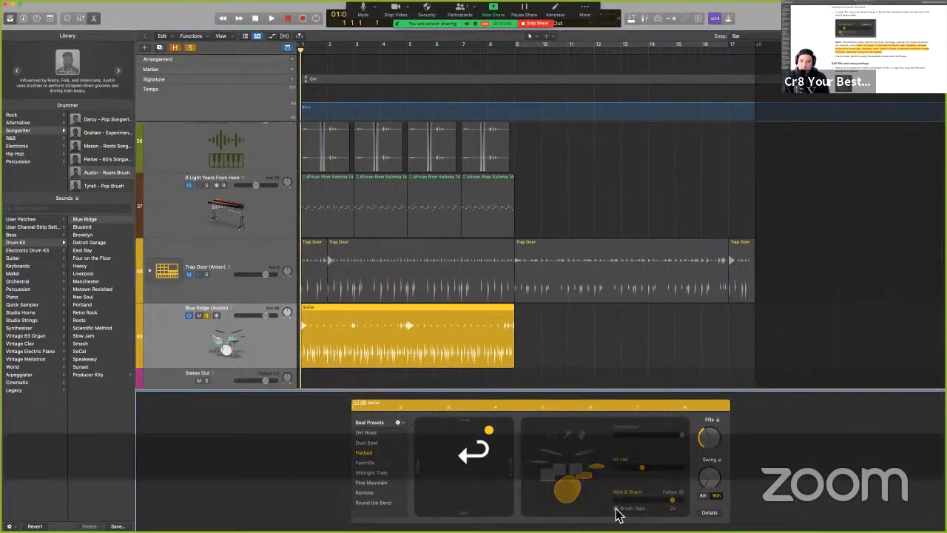
key("space")
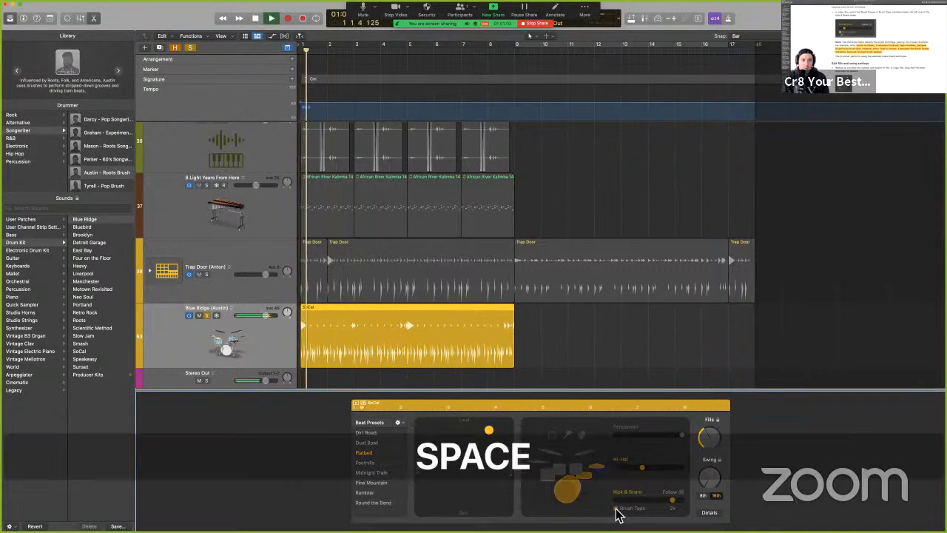
key("space")
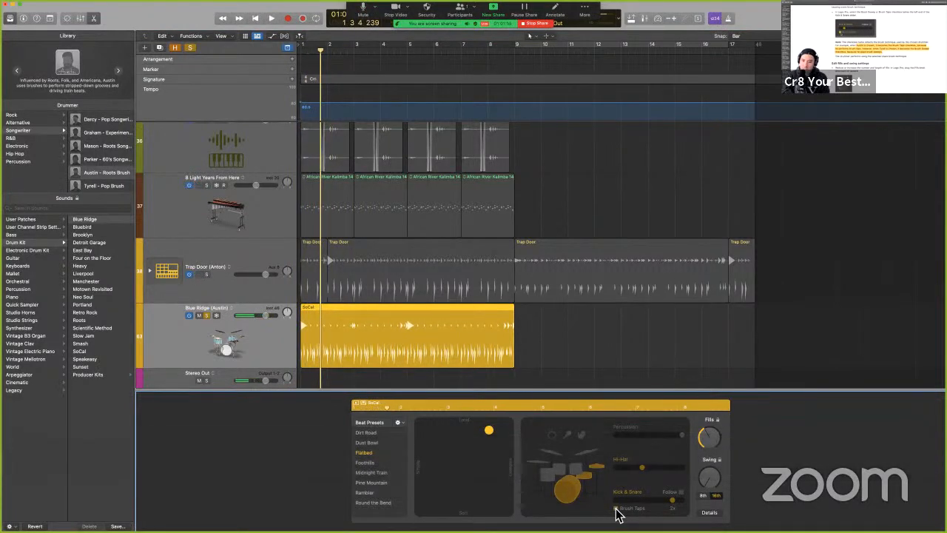
key("Return")
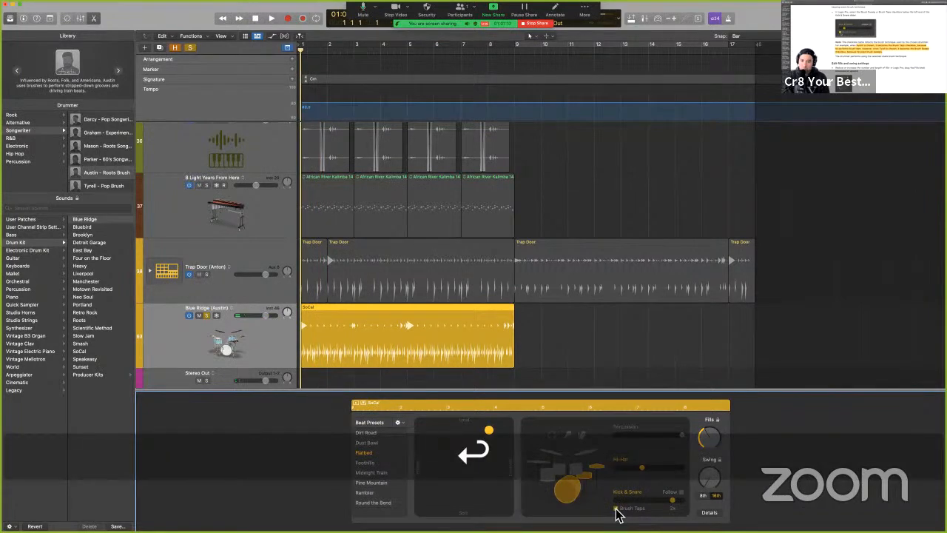
key("space")
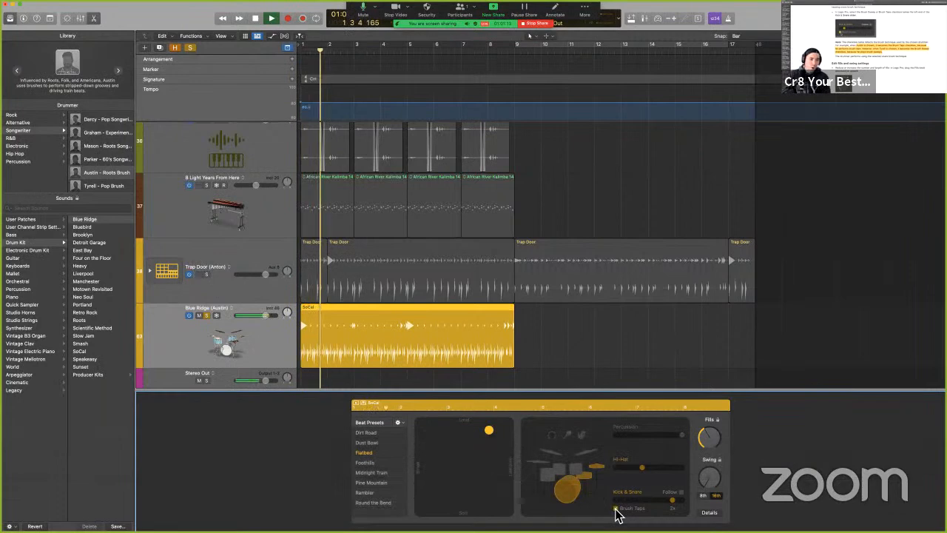
key("space")
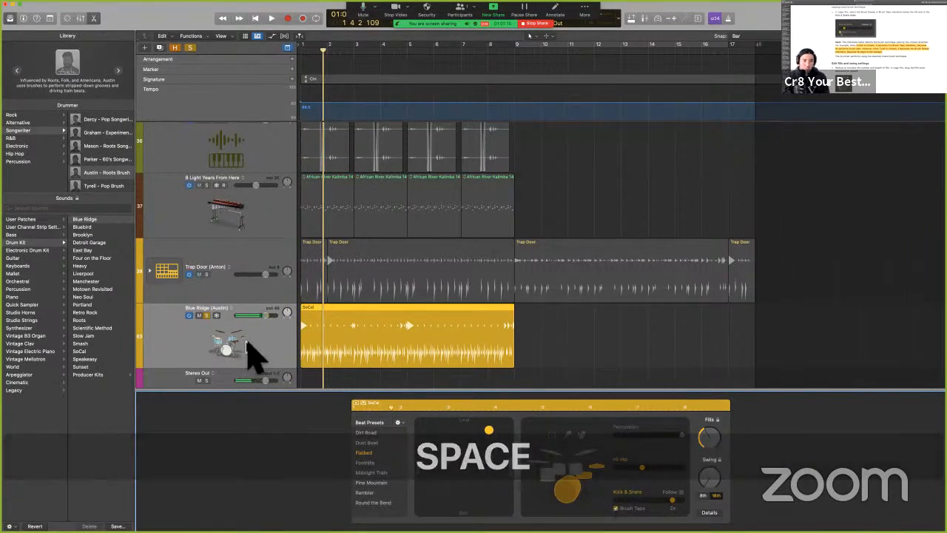
- Change the drummer to Tyrell - Pop Brush and play the groove from the start with Brush Sweep turned off
left_click(110, 186)
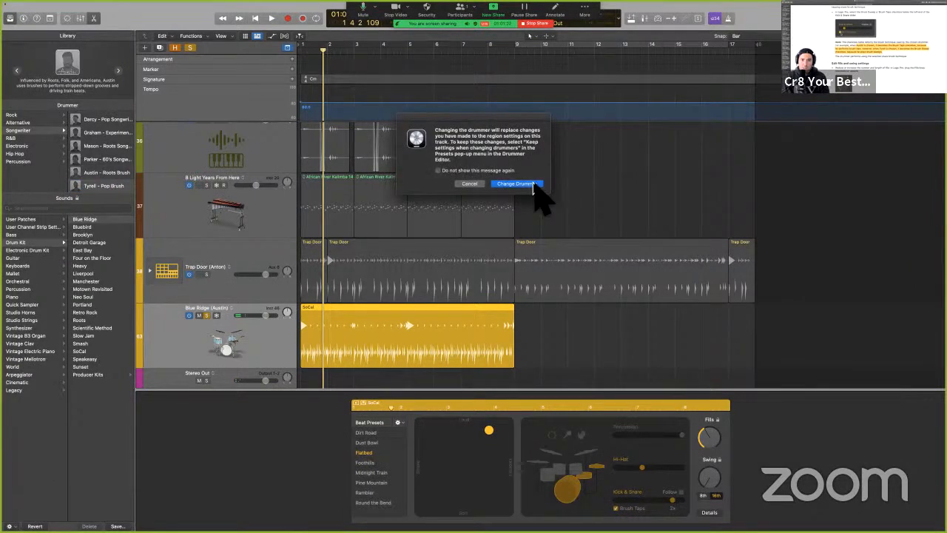
left_click(533, 185)
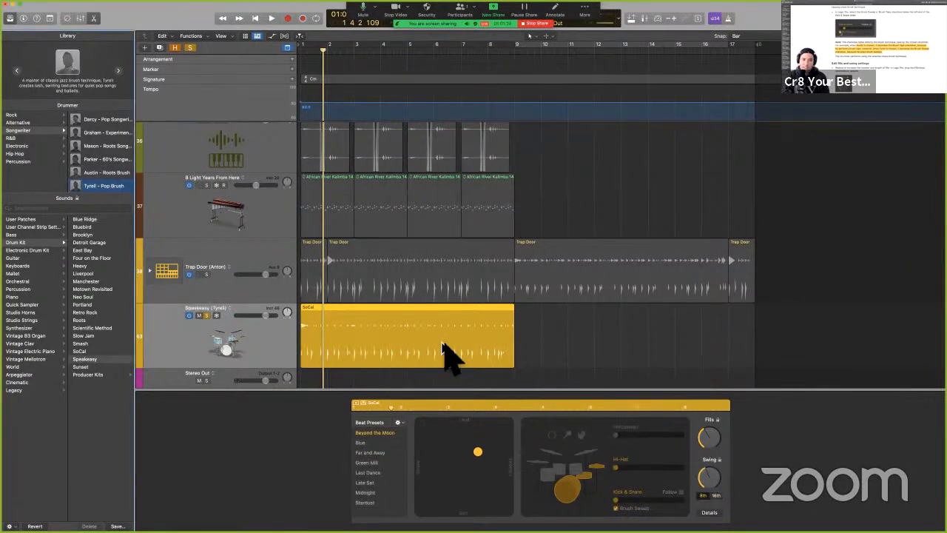
key("Return")
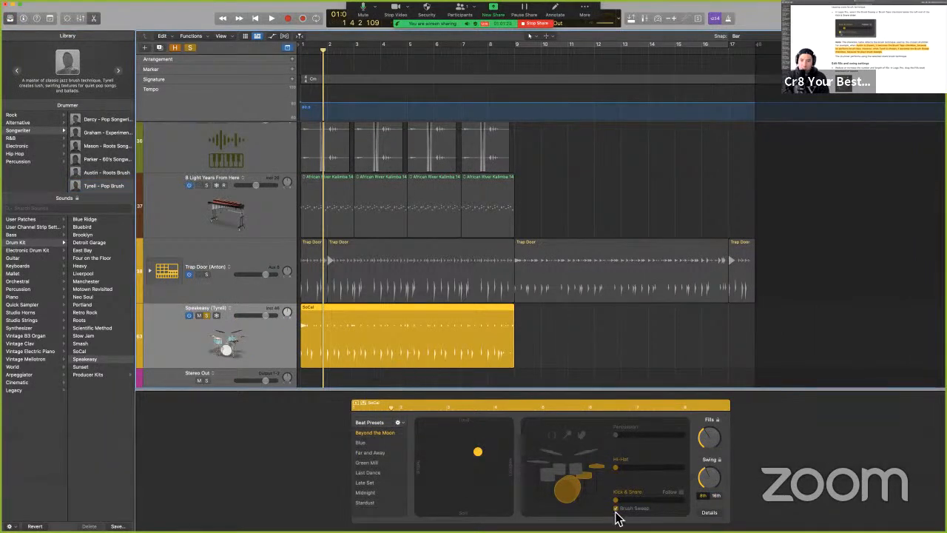
key("Return")
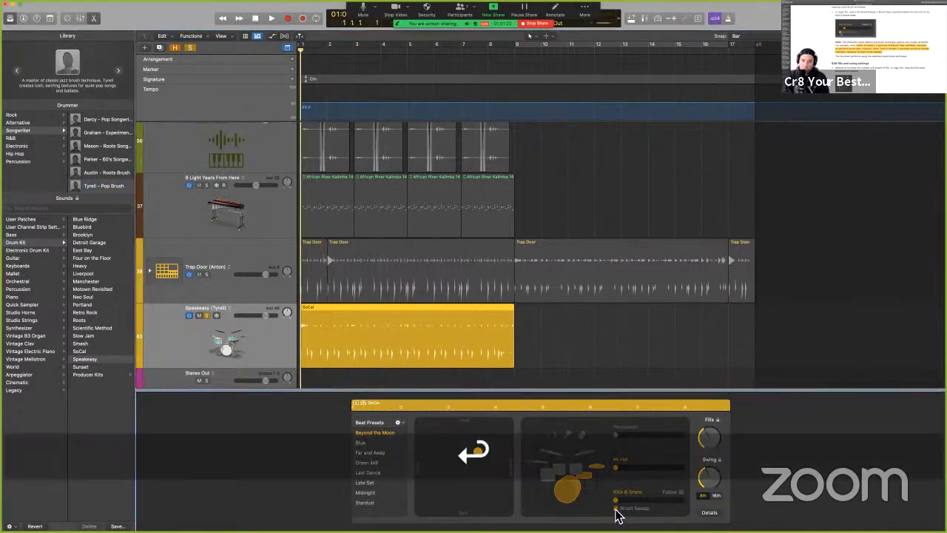
key("space")
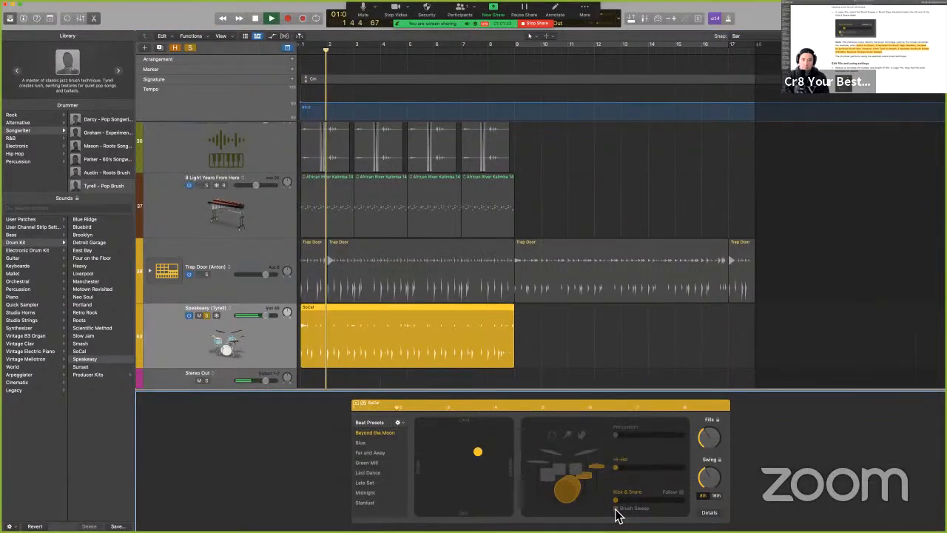
key("space")
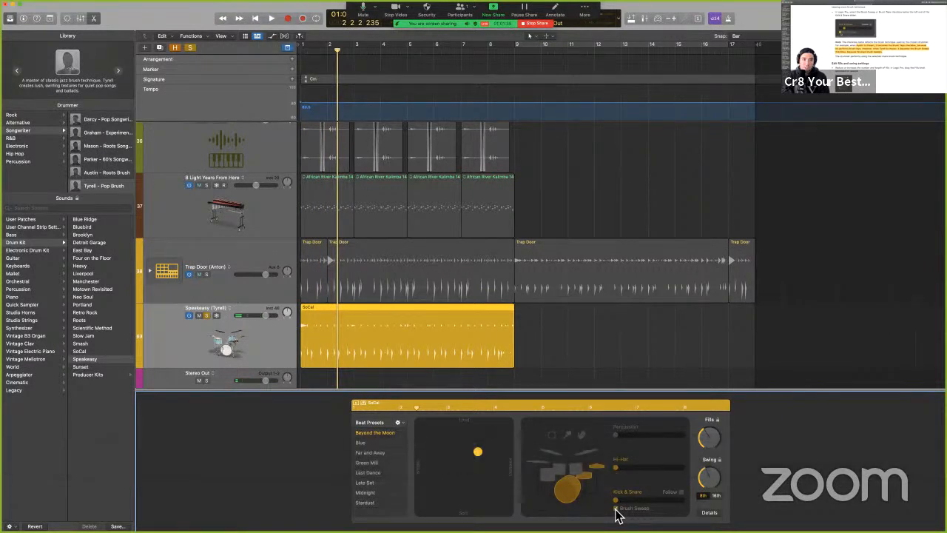
- Turn Brush Sweep back on and replay the Speakeasy groove from the start
key("Return")
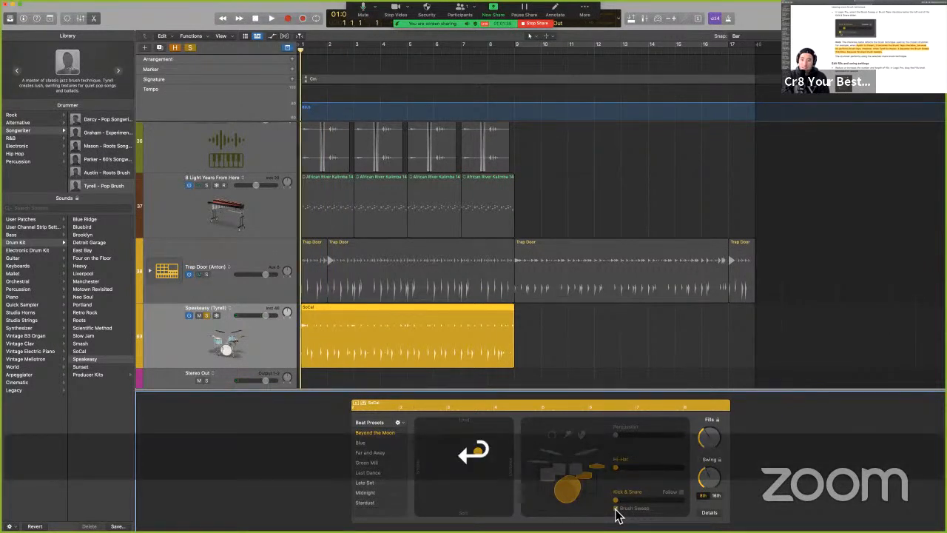
key("space")
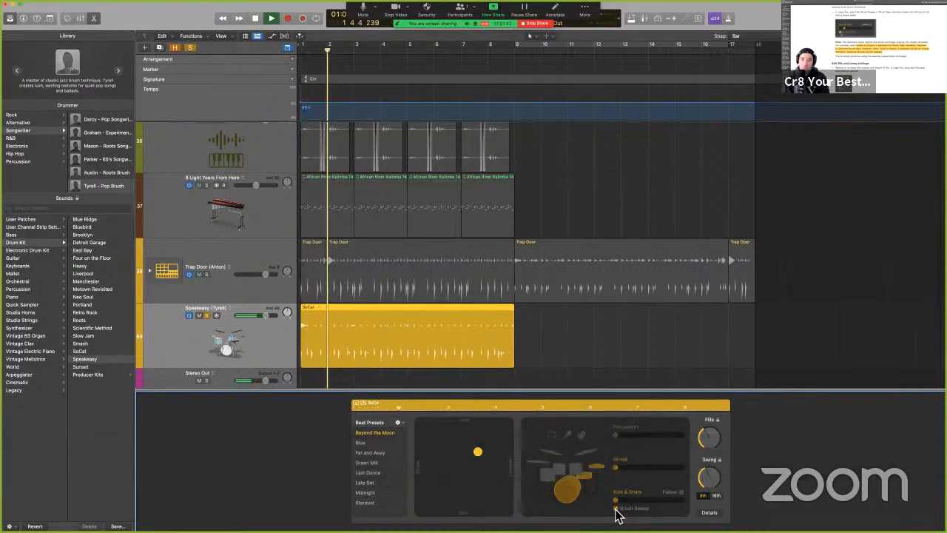
key("space")
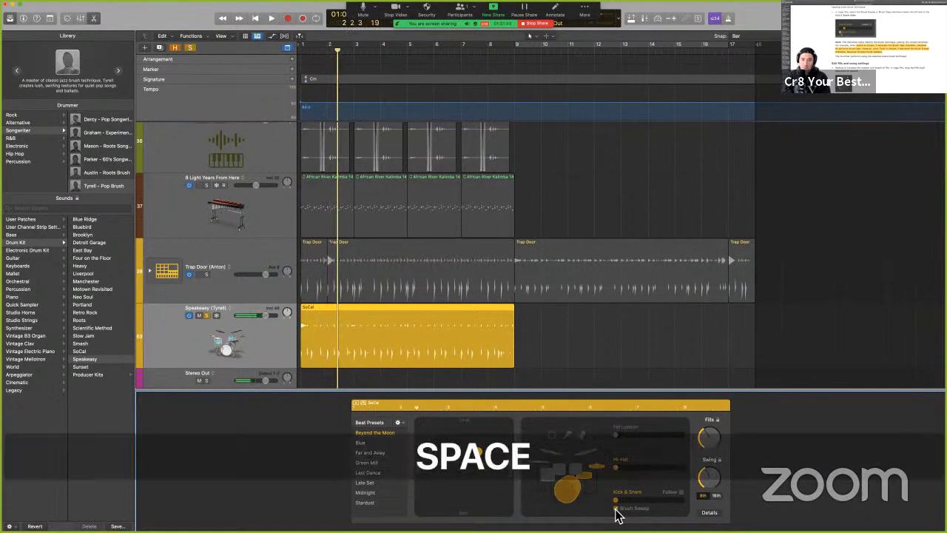
- Close the Drummer Editor and turn off solo on the Speakeasy track
key("e")
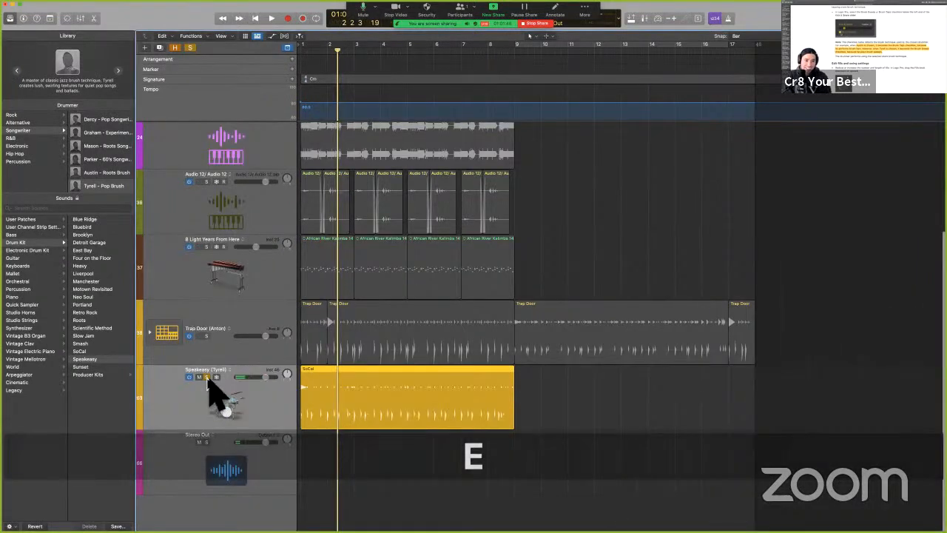
left_click(207, 377)
- Read the Fills knob and lock explanation under "Edit fills and swing settings" in the user guide and return to Logic Pro
key("ctrl+Left")
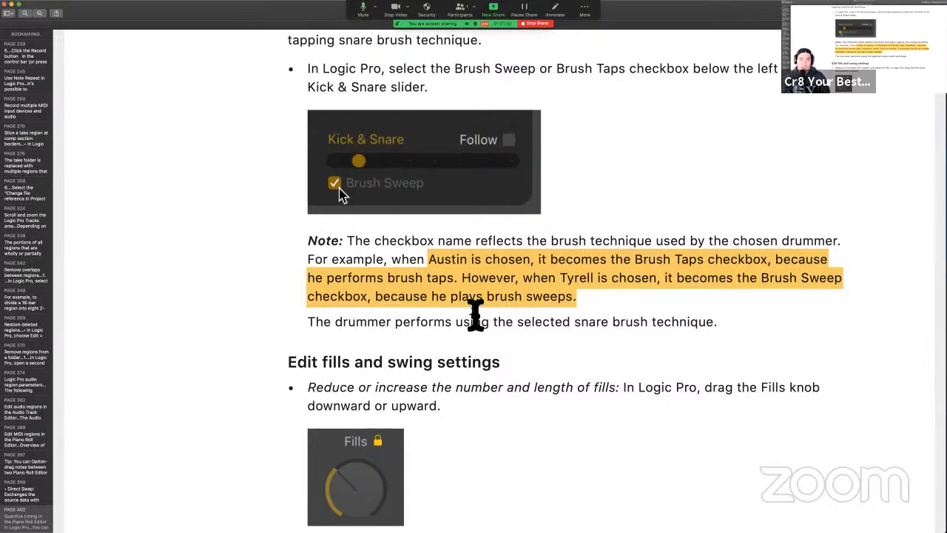
scroll(475, 314, "down", 5)
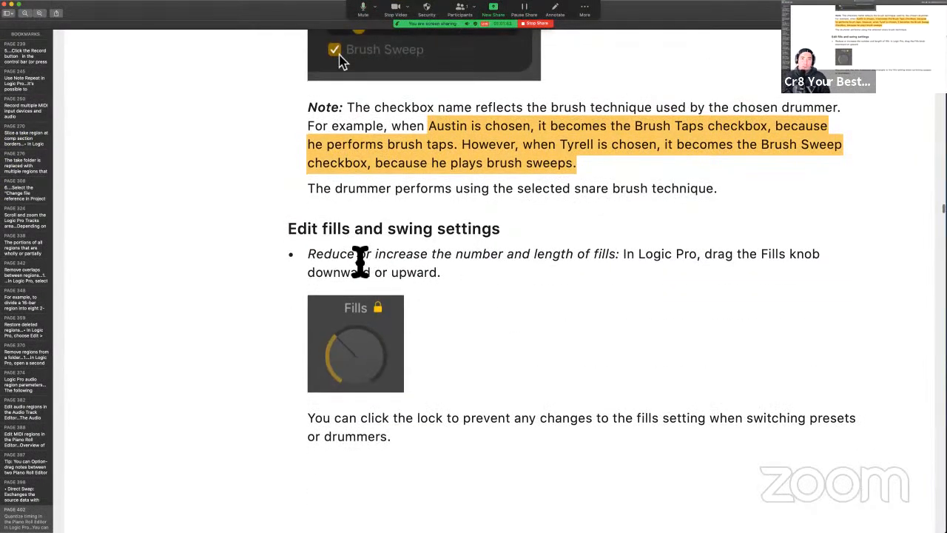
scroll(360, 260, "down", 3)
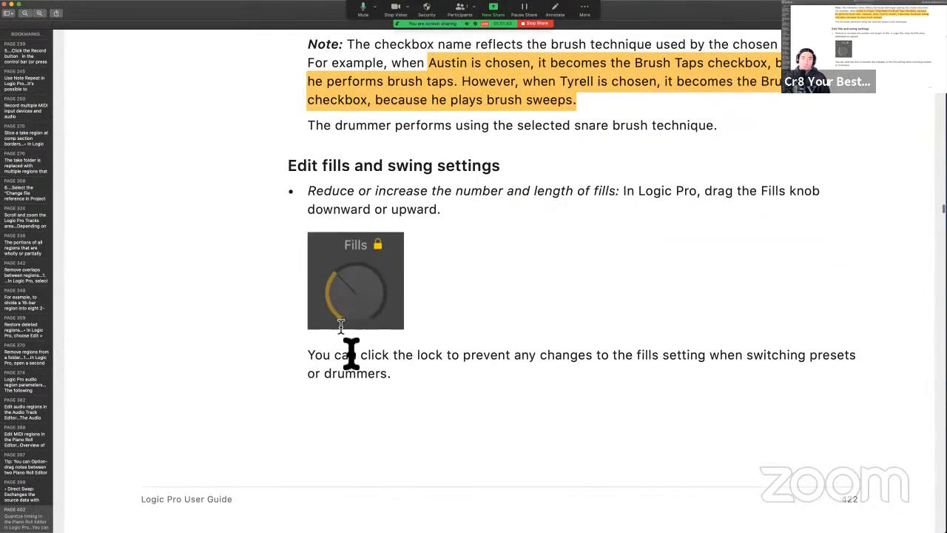
key("ctrl+Right")
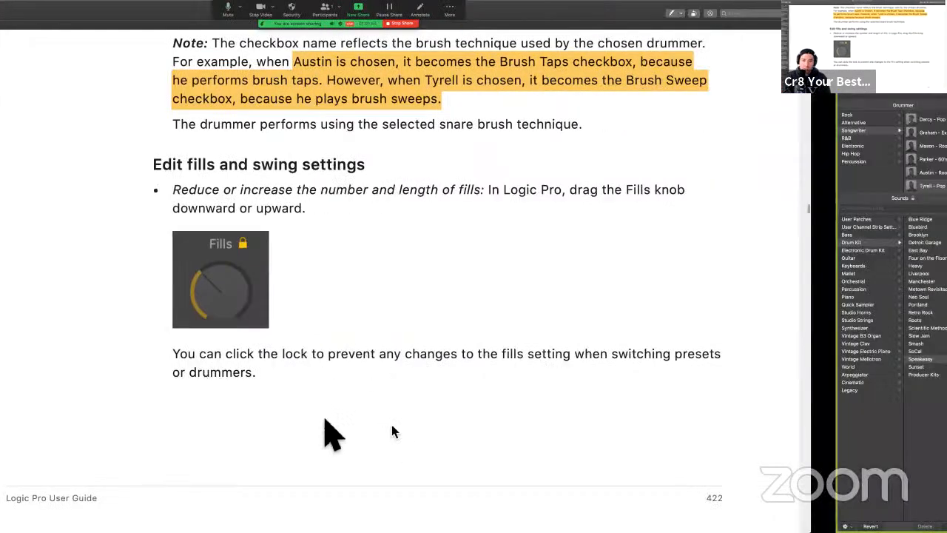
- Delete the Speakeasy drummer track
left_click(198, 377)
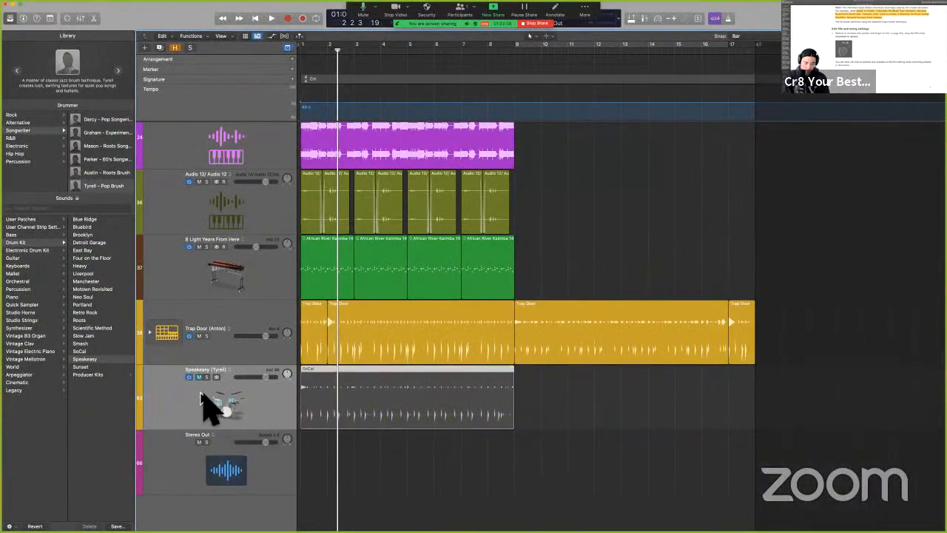
key("ctrl+BackSpace")
key("Return")
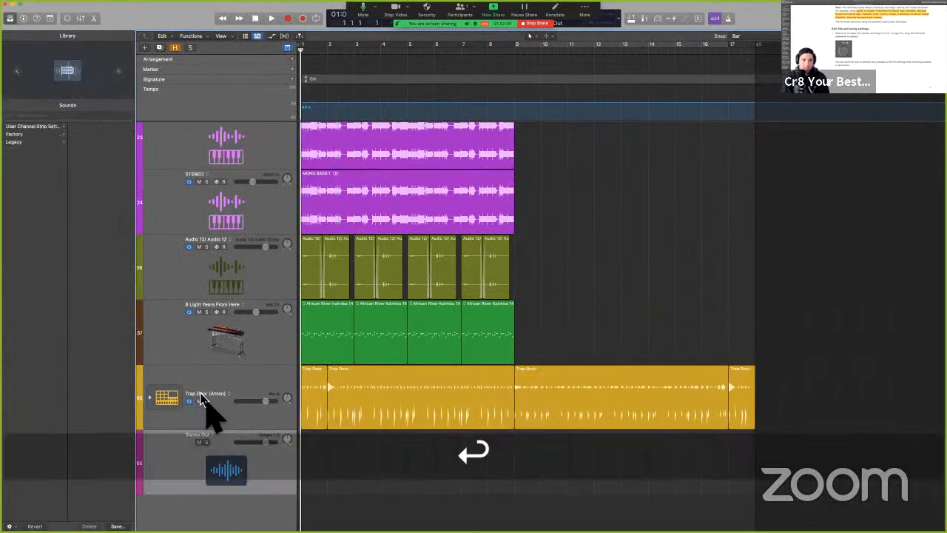
- Open the first Trap Door region in the Drummer Editor
left_click(311, 382)
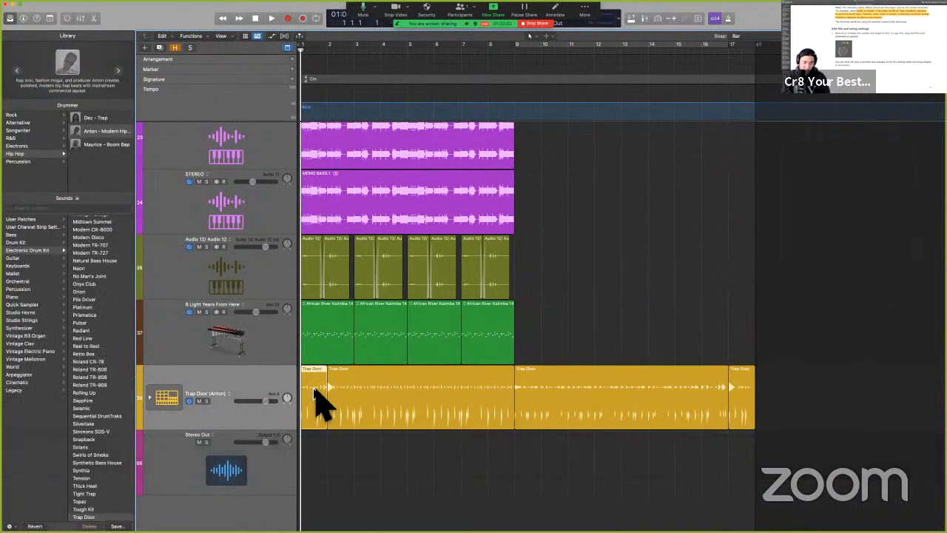
left_click(94, 19)
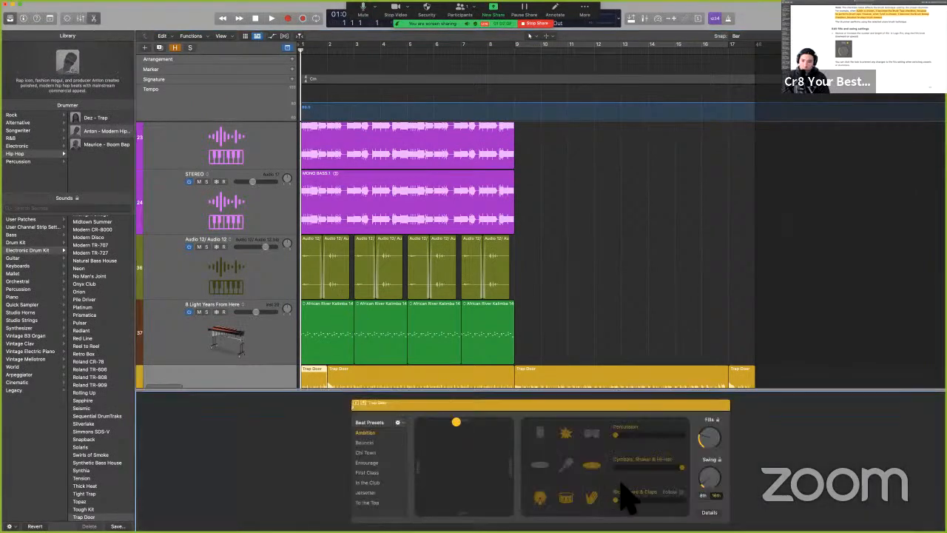
- Raise the first Trap Door region's Fills to the maximum, then solo the track and play it from the start
left_click_drag(703, 450, 729, 354)
scroll(563, 318, "down", 3)
key("Return")
key("s")
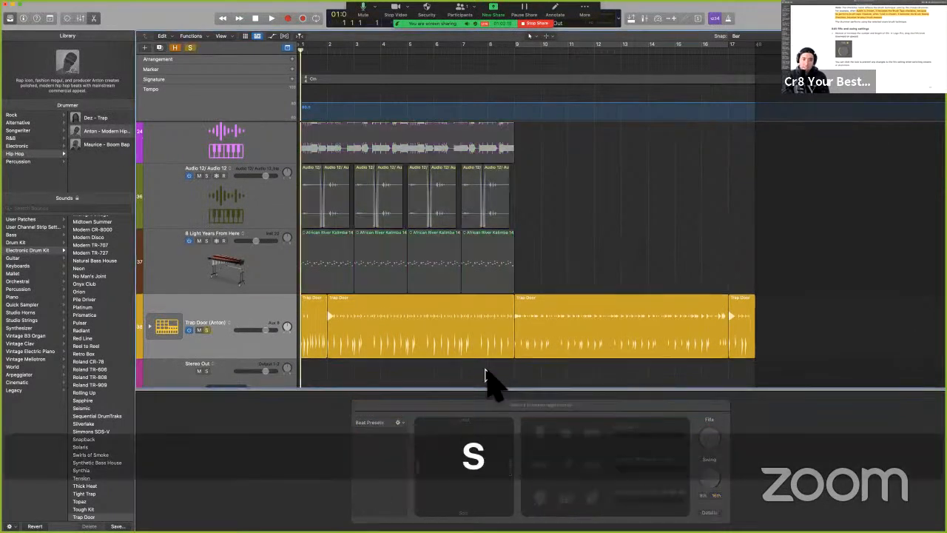
key("space")
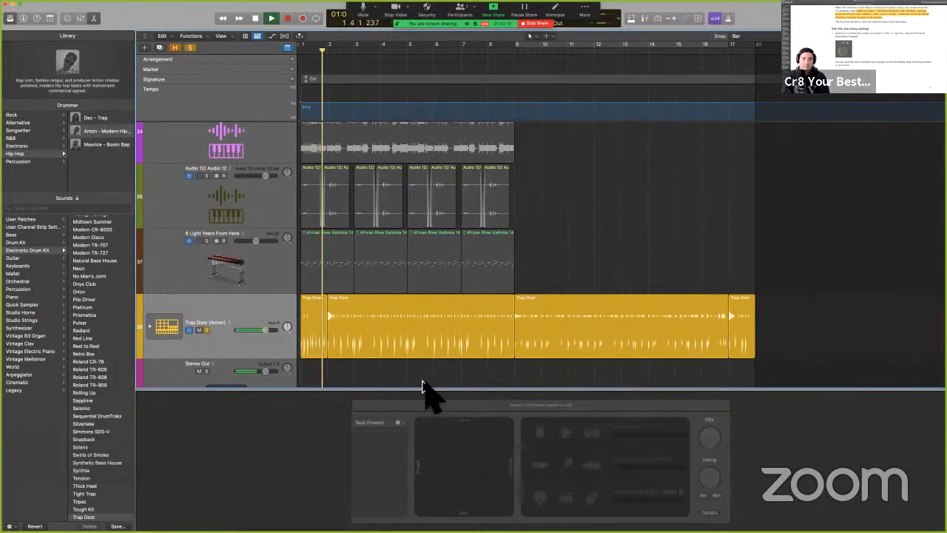
key("space")
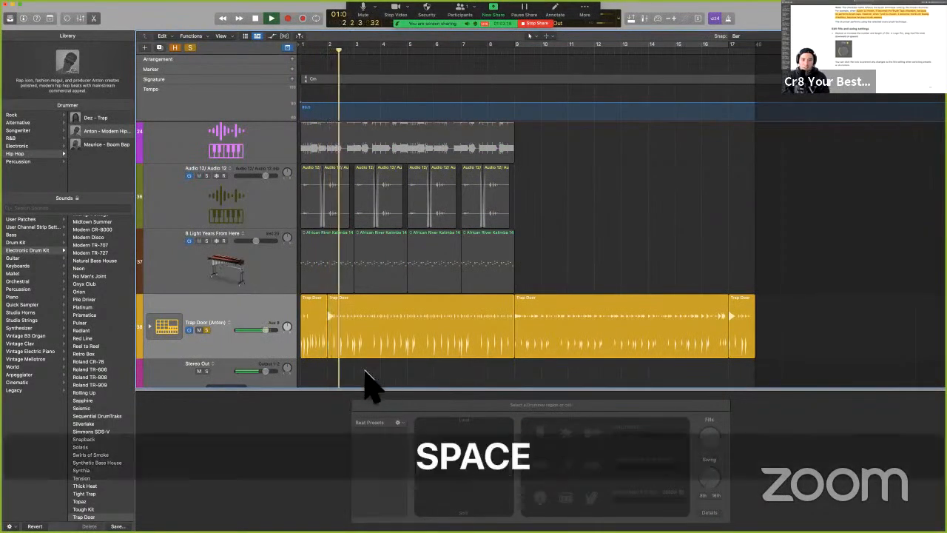
- Lock the Fills setting in the first Trap Door region and move its XY pad puck toward Simple
left_click(316, 346)
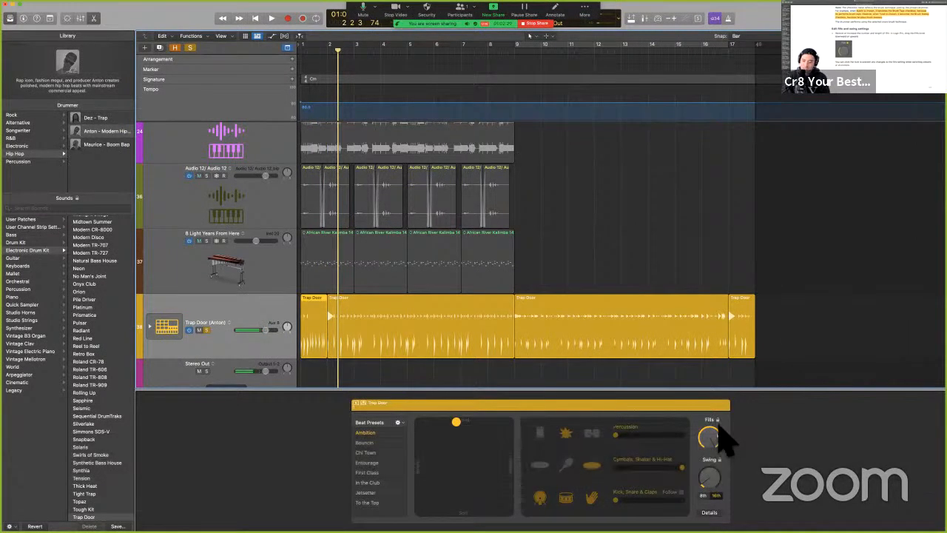
key("ctrl+alt+super+m")
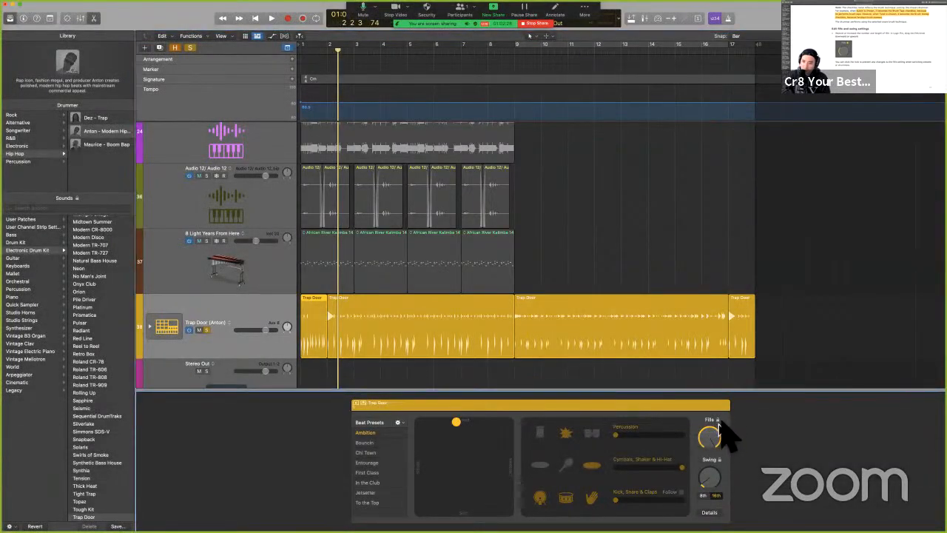
key("alt")
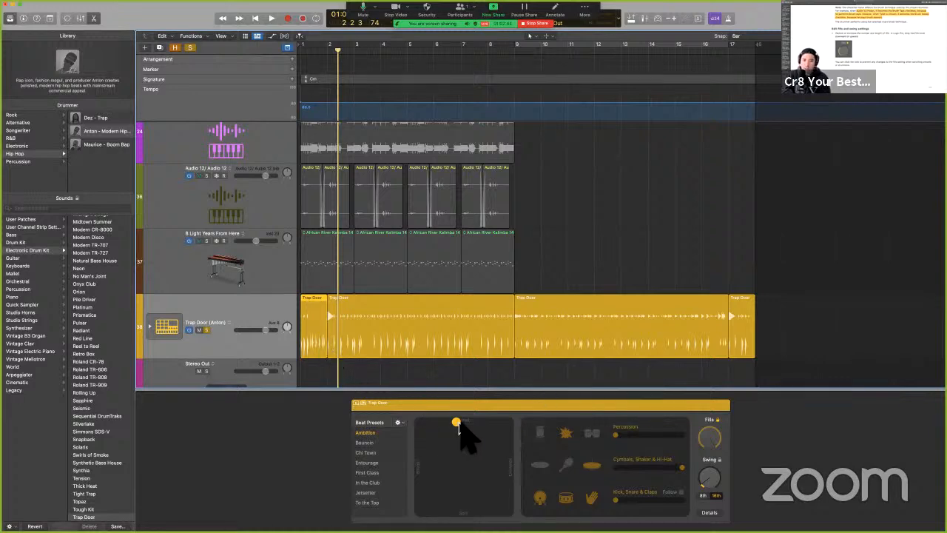
left_click(433, 445)
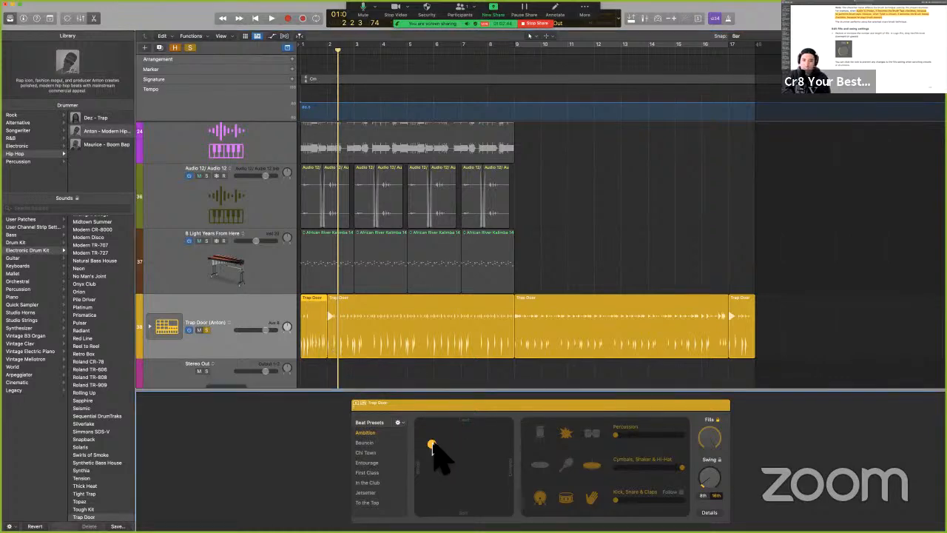
- Play the drums from the start, then move the first Trap Door region's puck to the loud, complex corner
left_click(408, 387)
key("Return")
key("space")
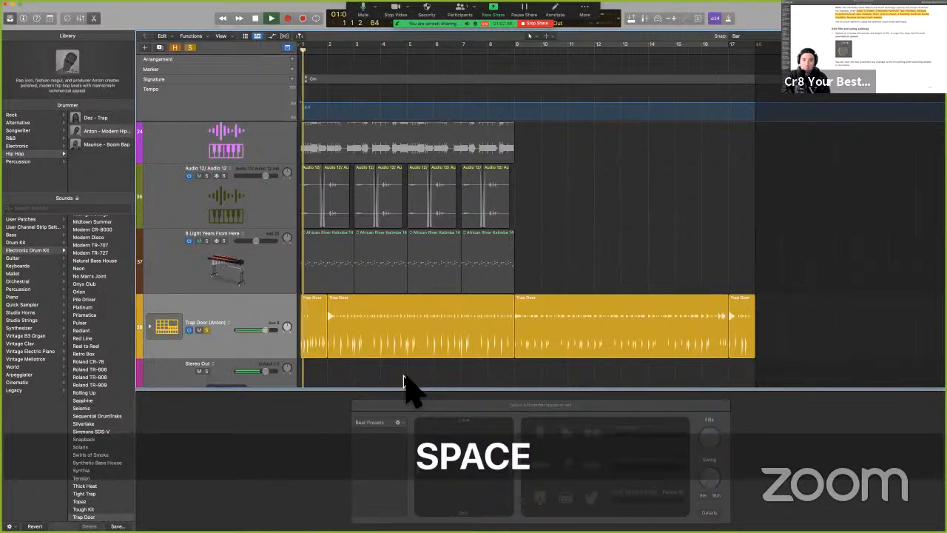
key("space")
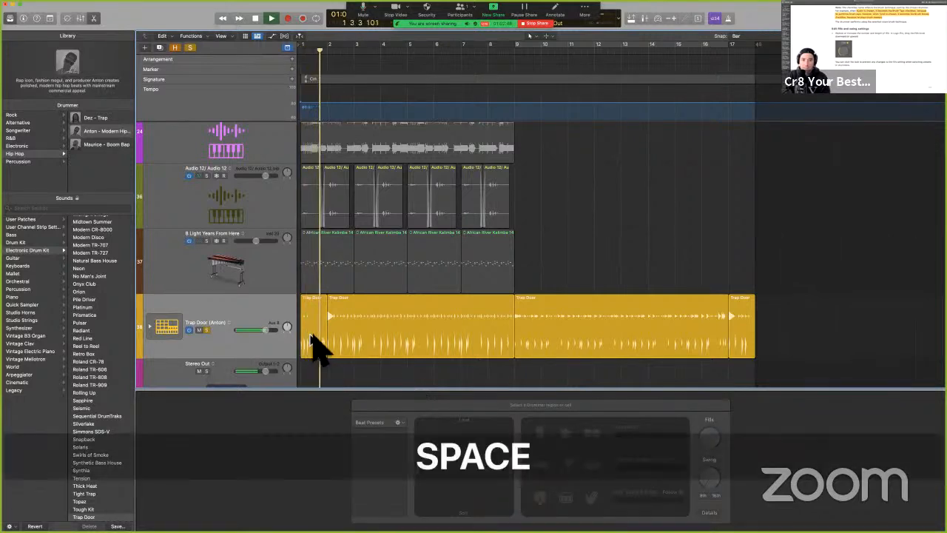
left_click(316, 349)
left_click(505, 420)
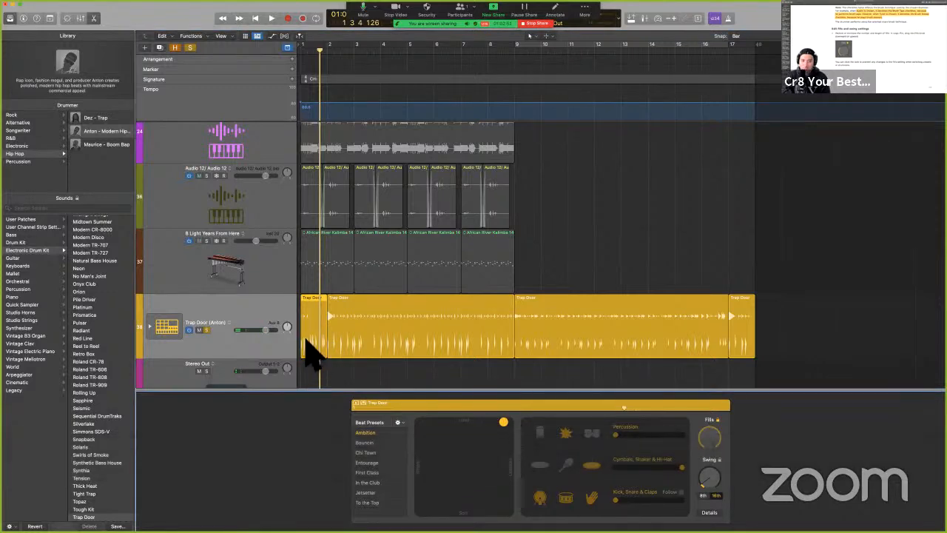
- Switch to the user guide and reread how the lock protects the Fills setting when switching presets or drummers
key("ctrl+Left")
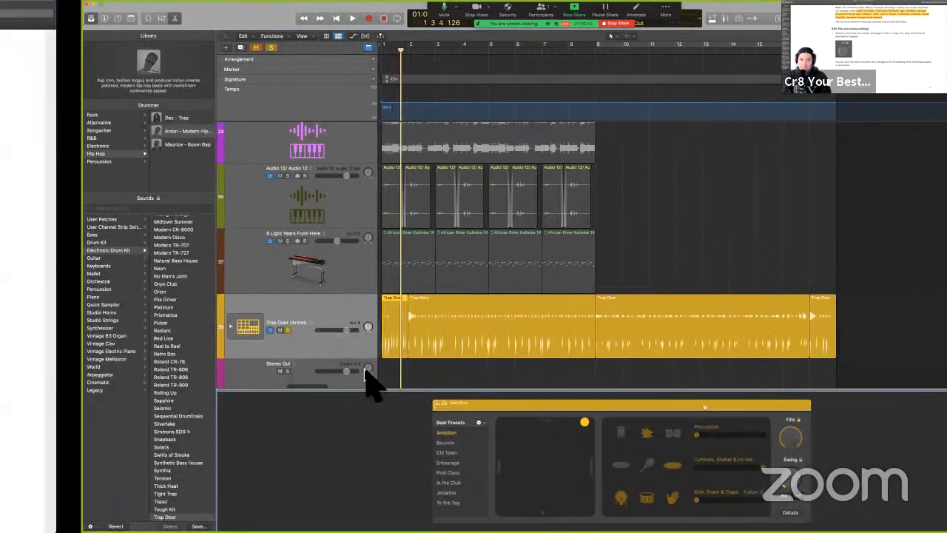
scroll(524, 391, "down", 3)
scroll(525, 391, "down", 3)
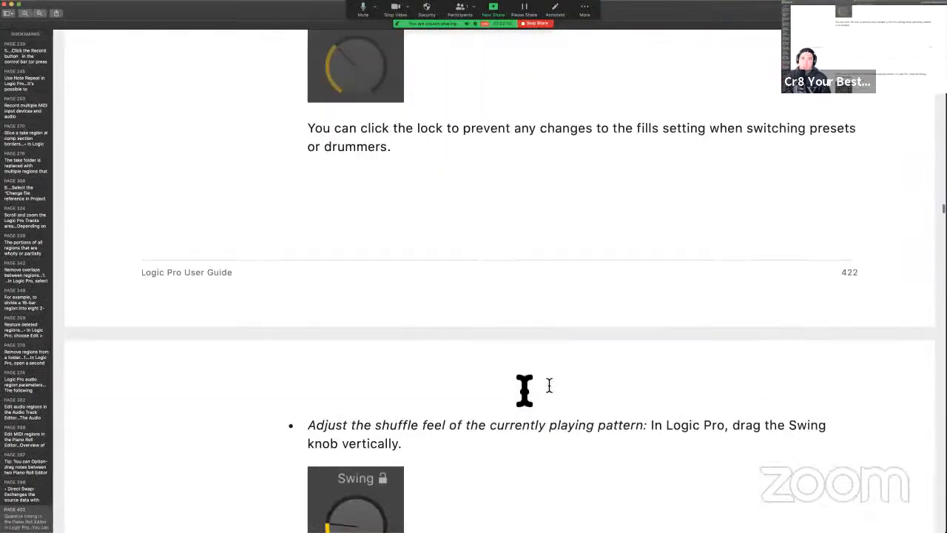
left_click_drag(414, 111, 466, 116)
scroll(466, 116, "up", 3)
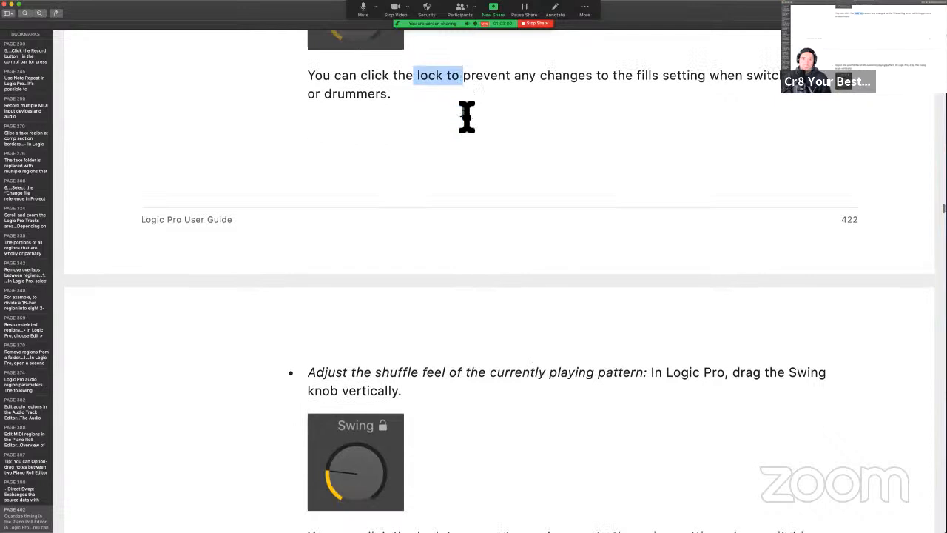
scroll(429, 243, "up", 1)
left_click_drag(359, 238, 366, 238)
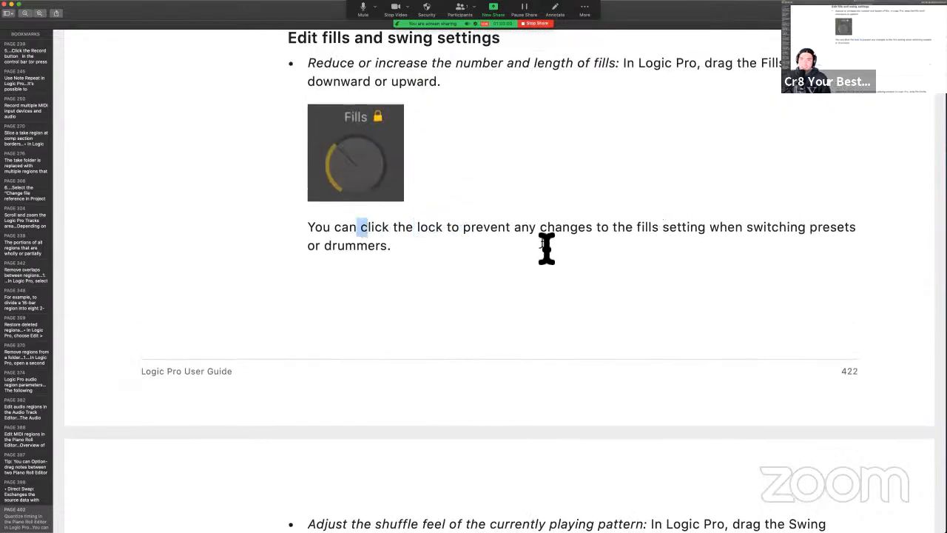
scroll(383, 148, "down", 1)
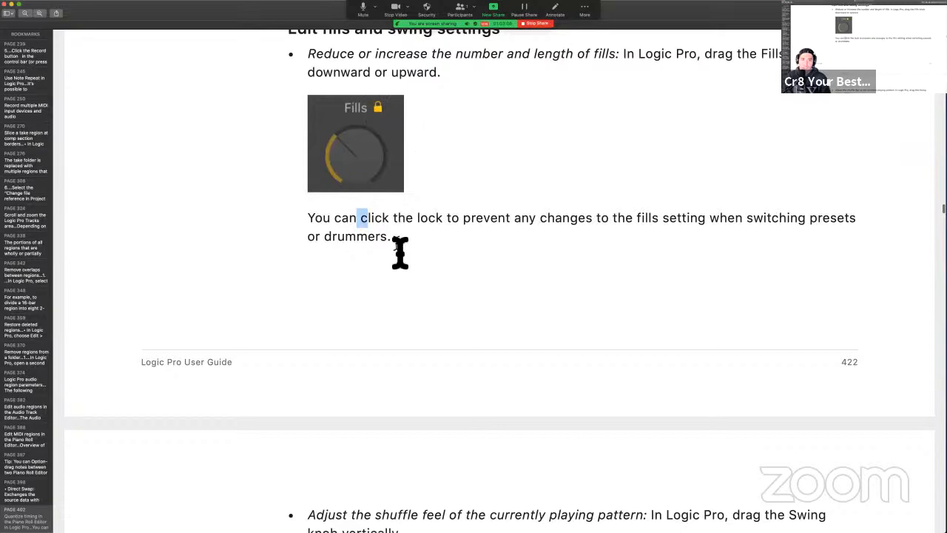
- Read the user guide's explanation of the Swing knob and its lock for adjusting the shuffle feel
scroll(399, 255, "down", 7)
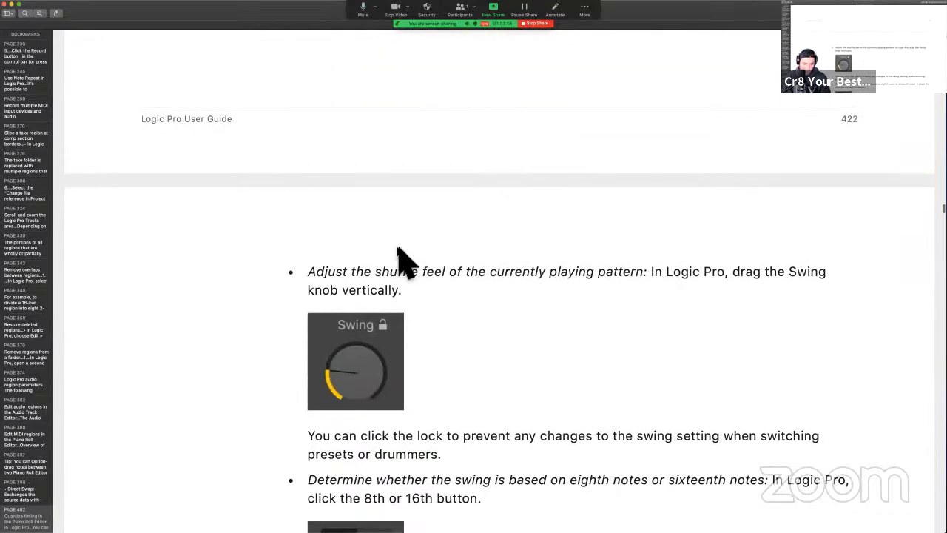
key("super+s")
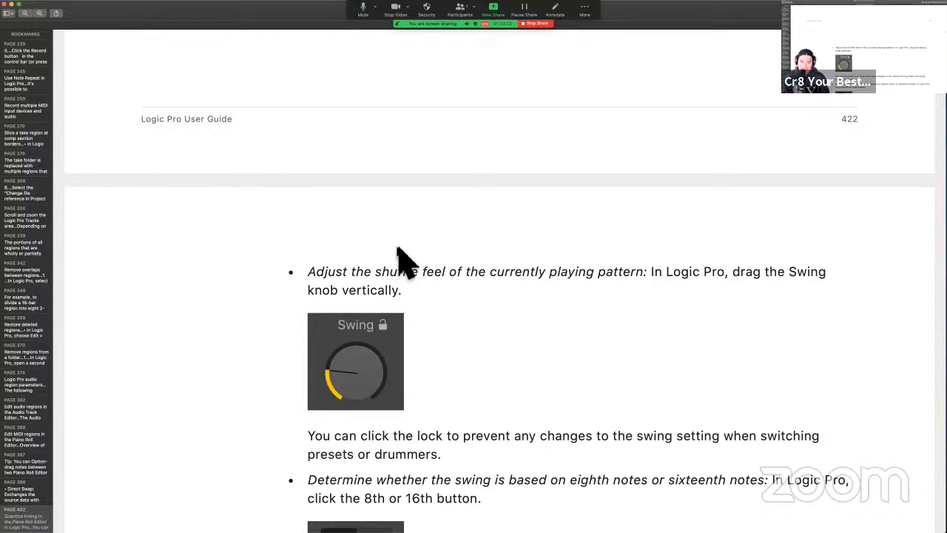
scroll(400, 259, "down", 2)
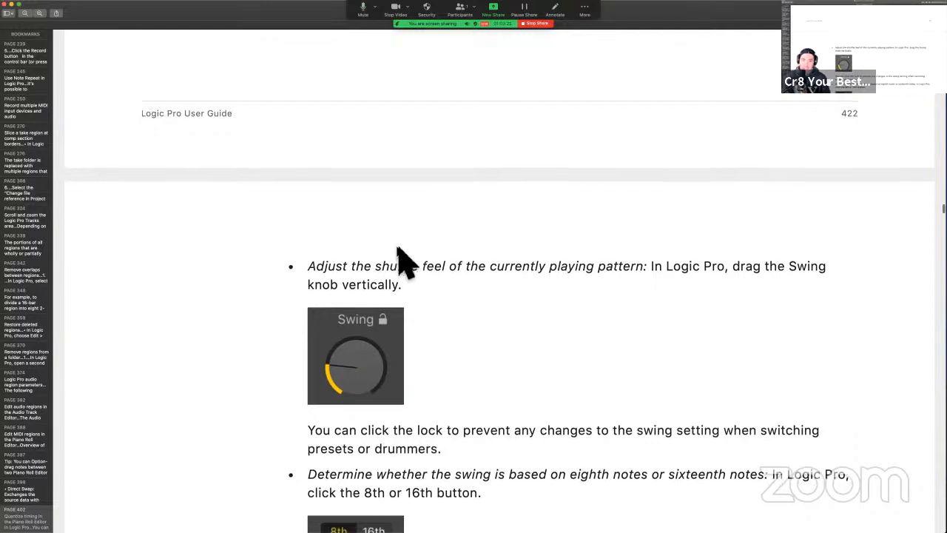
key("super+s")
scroll(399, 259, "down", 3)
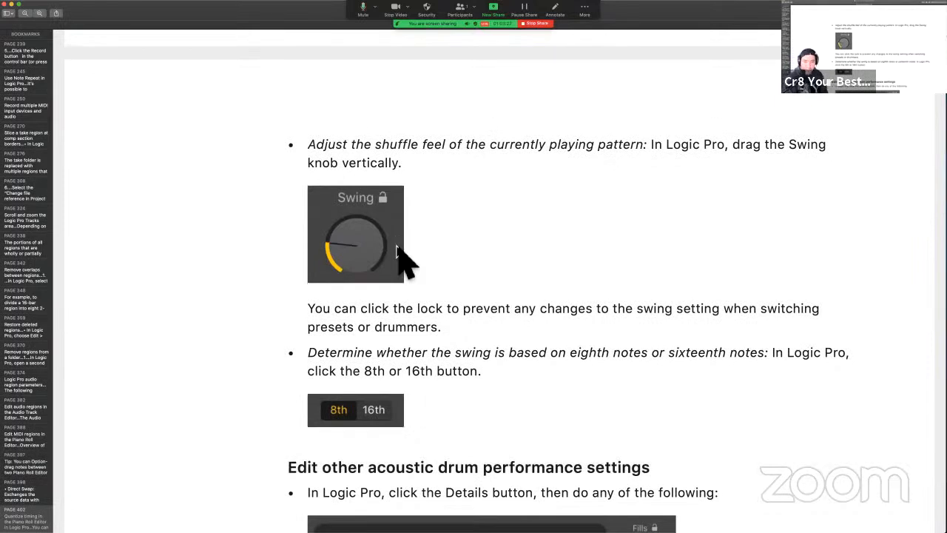
key("super")
scroll(400, 255, "down", 2)
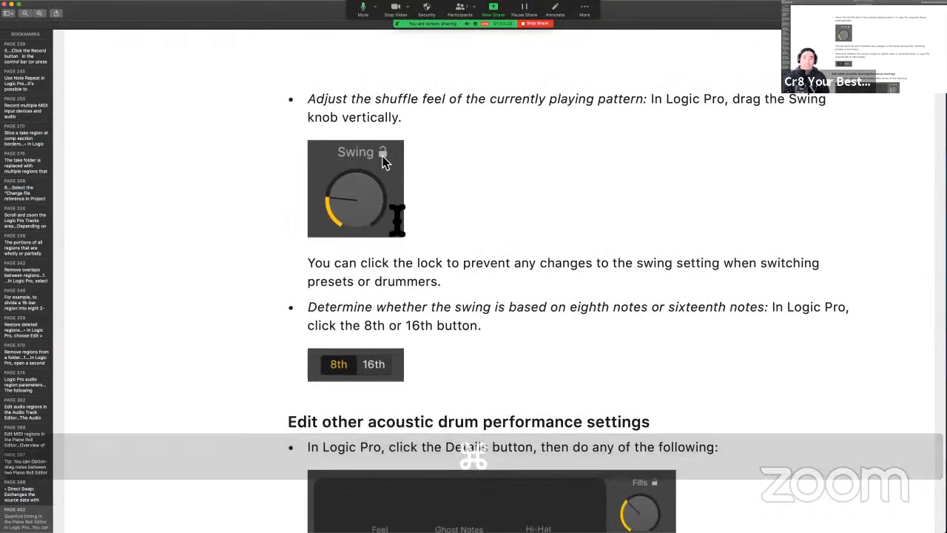
key("super+s")
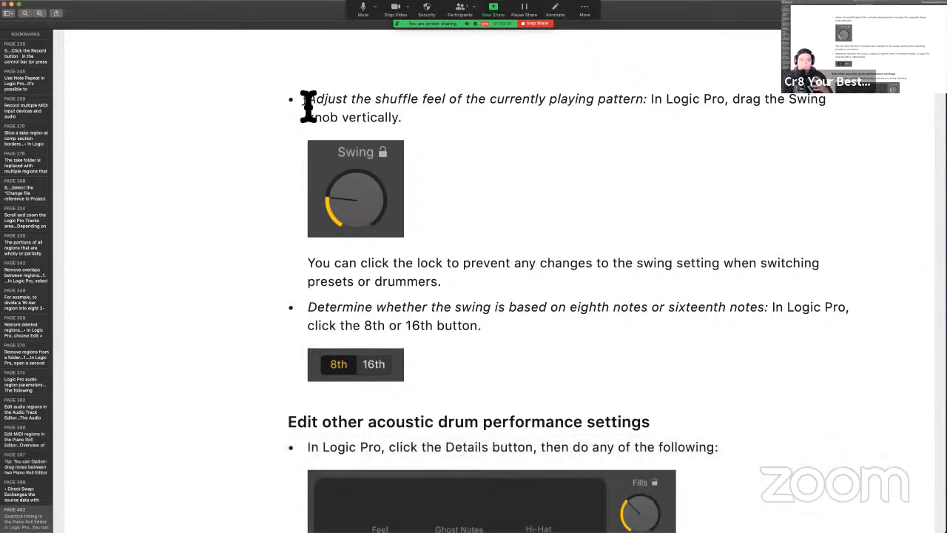
key("super+s")
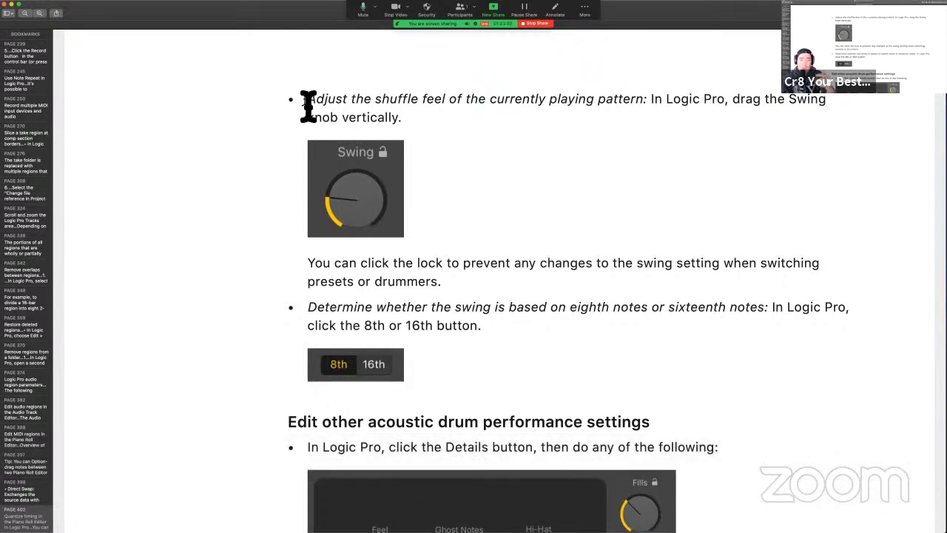
key("super+s")
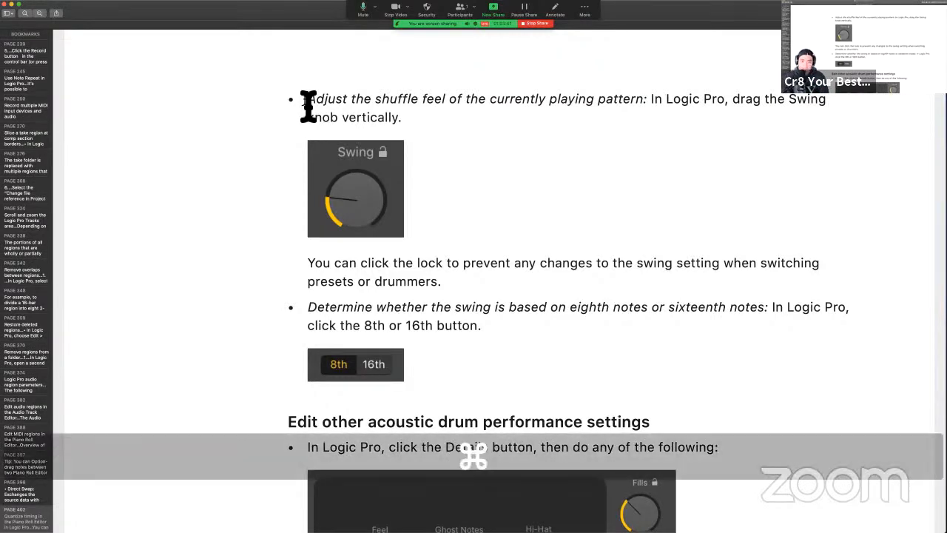
- Read the user guide's passage on basing the swing on eighth or sixteenth notes and select its text
scroll(316, 134, "down", 2)
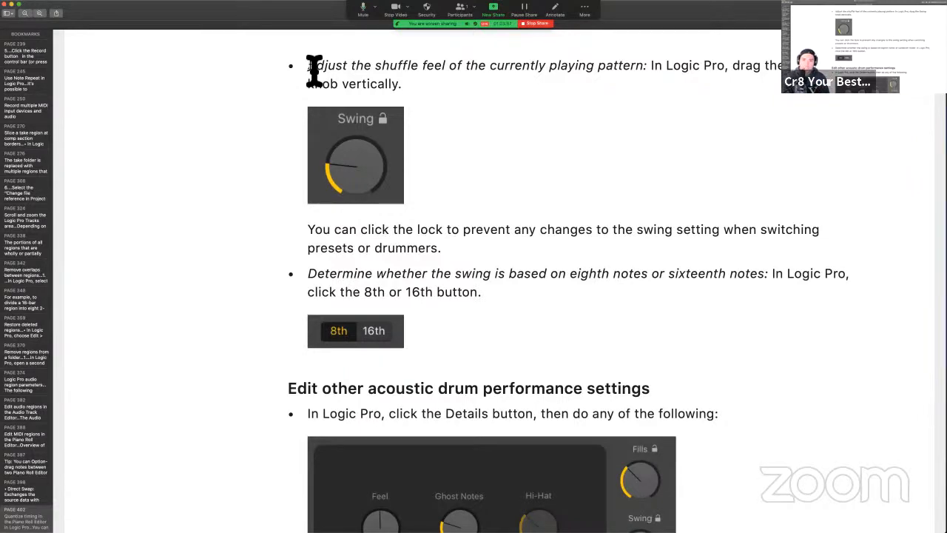
scroll(314, 70, "down", 1)
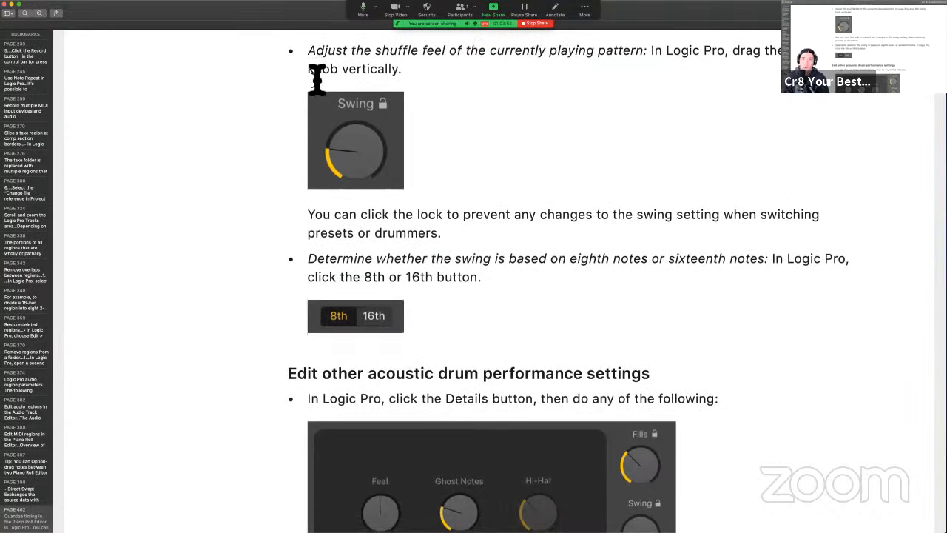
scroll(359, 159, "down", 3)
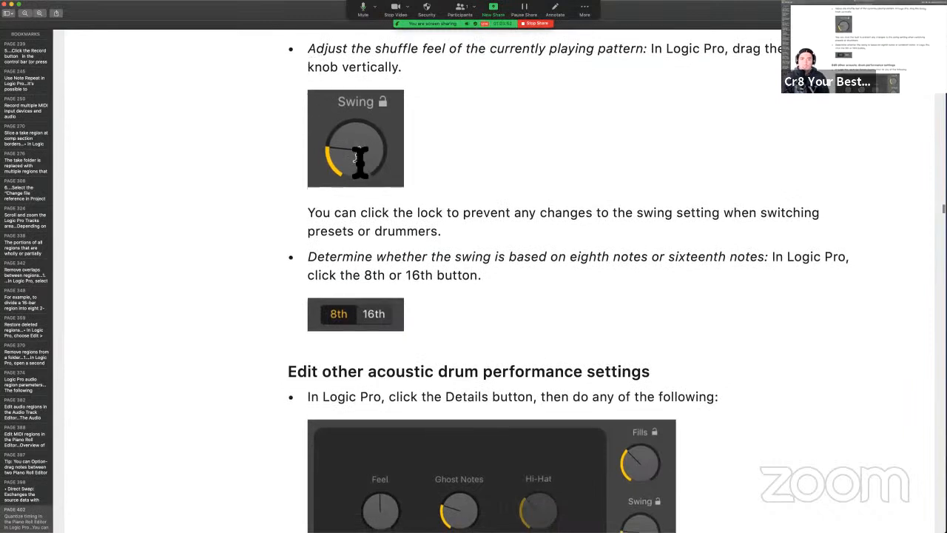
scroll(358, 194, "down", 2)
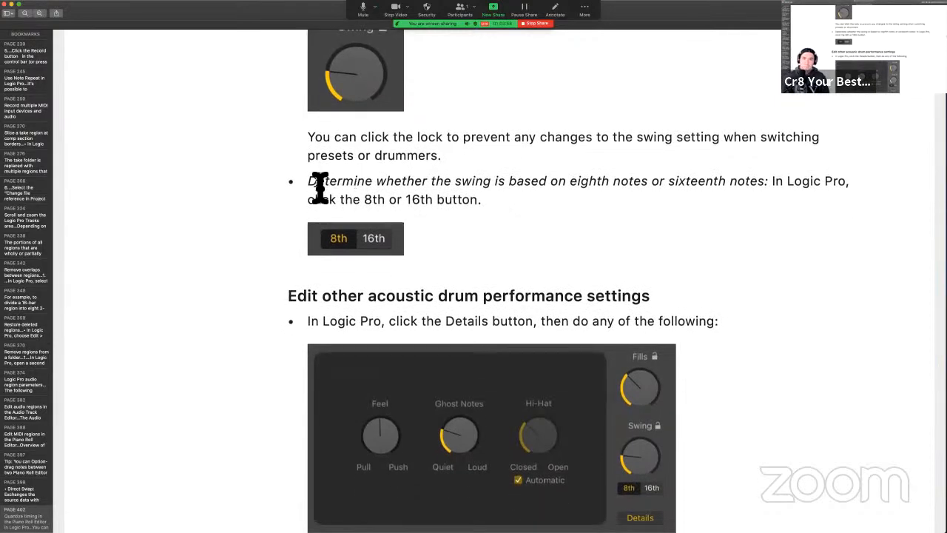
scroll(319, 185, "down", 1)
scroll(374, 142, "down", 1)
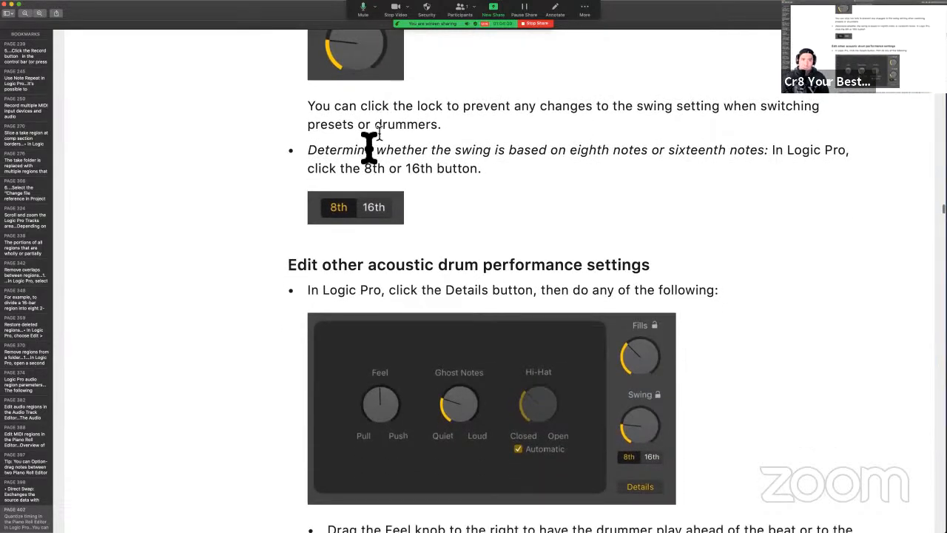
left_click_drag(309, 148, 505, 152)
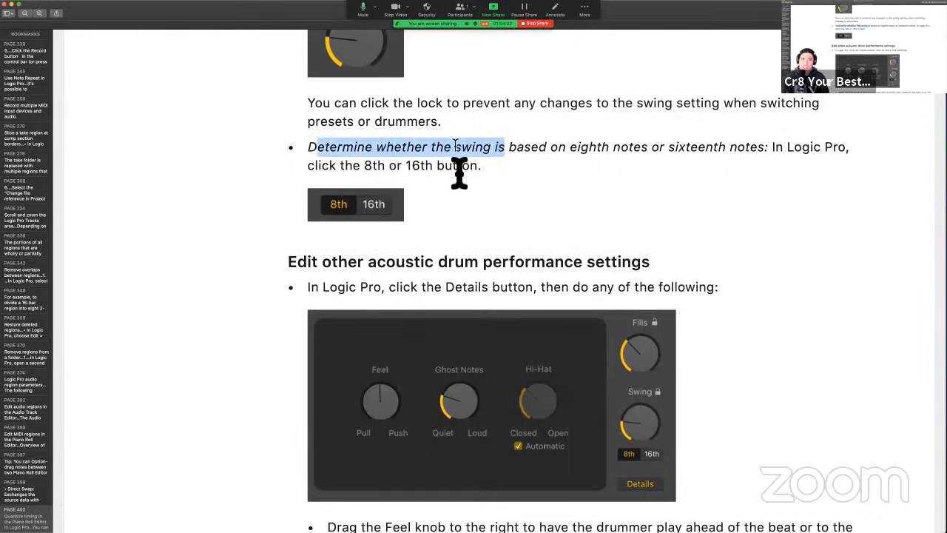
left_click(317, 155)
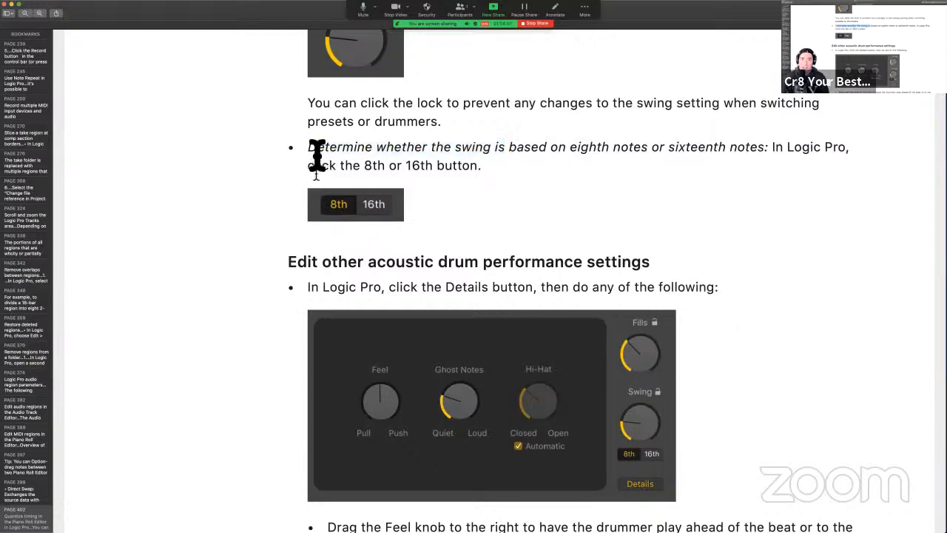
left_click_drag(314, 153, 493, 173)
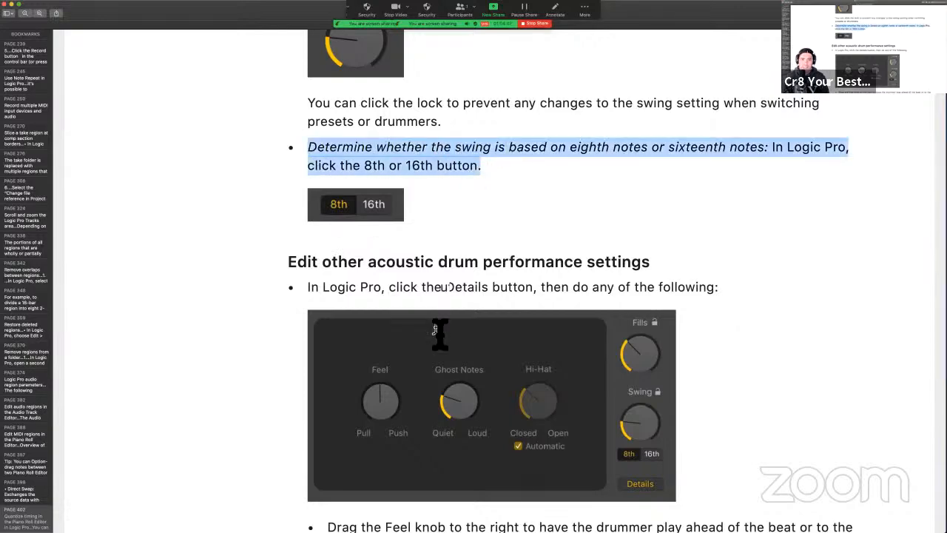
- Return to Logic Pro, set the cycle range to the second Trap Door region, and raise its Swing to the maximum during playback
key("ctrl+Right")
scroll(355, 360, "down", 3)
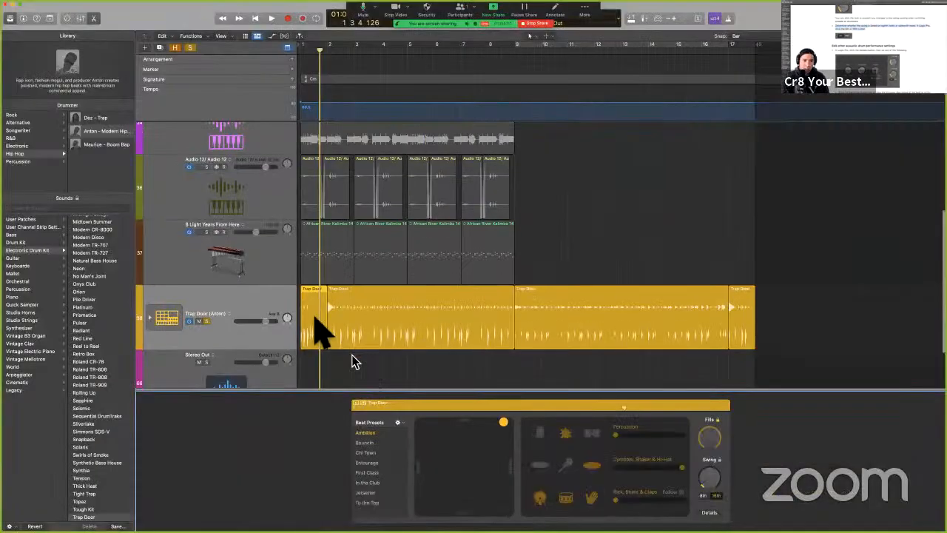
left_click(366, 310)
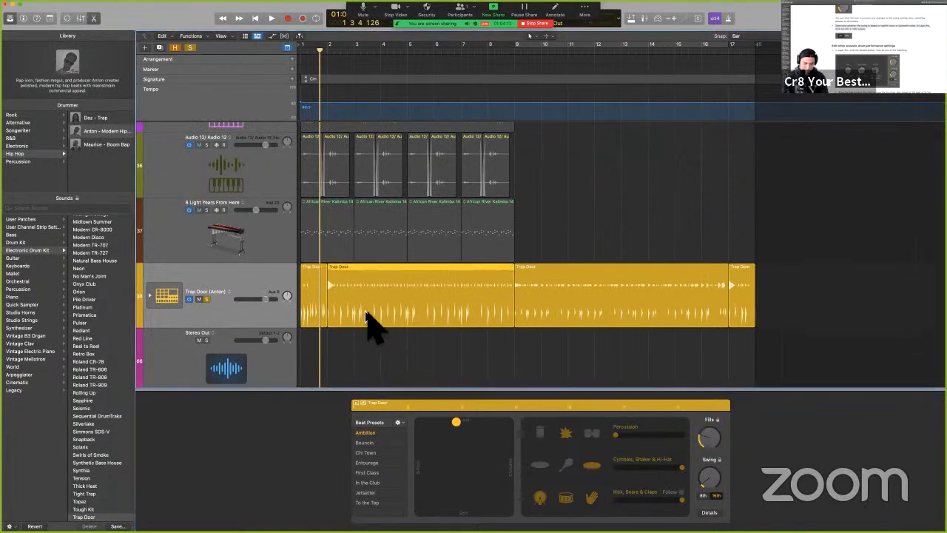
key("super+u")
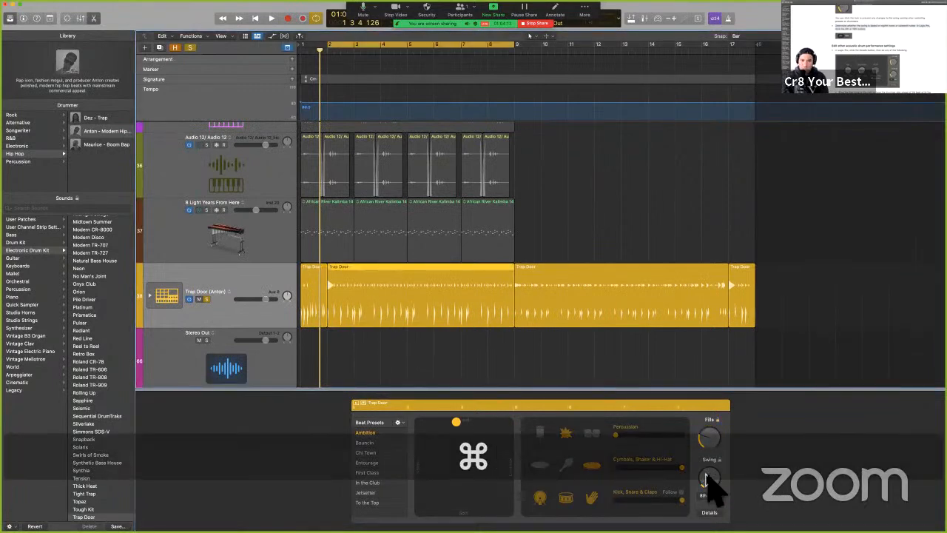
key("space")
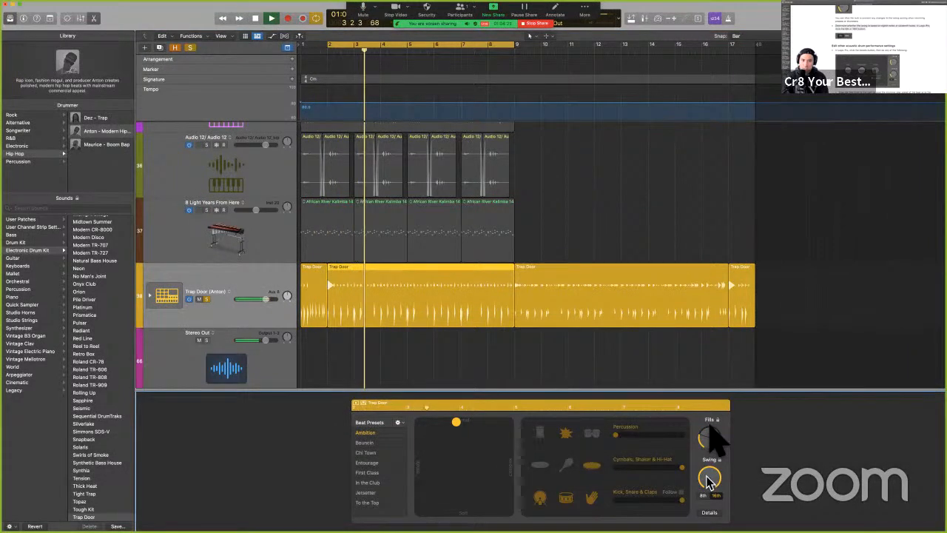
- Zoom in on the start of the second Trap Door region and play it to hear the maximum swing
key("space")
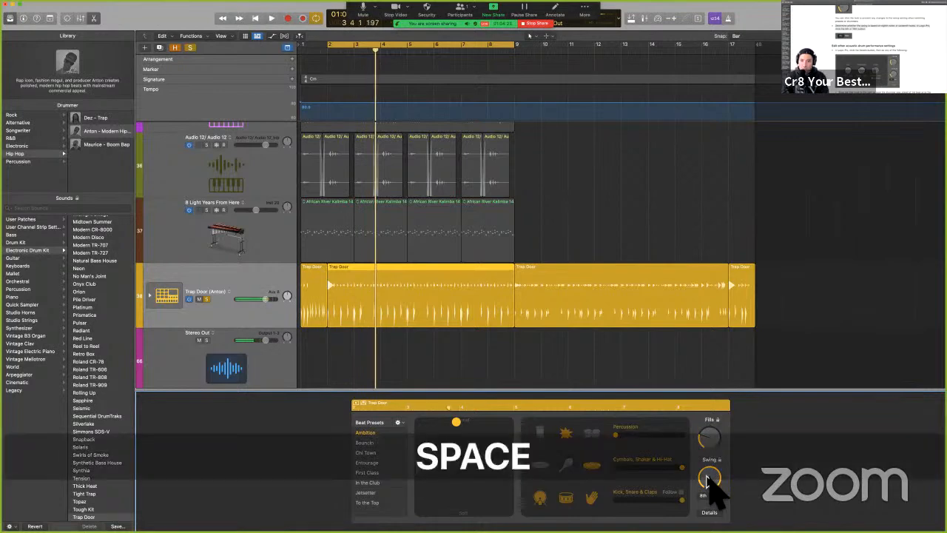
scroll(535, 359, "up", 10)
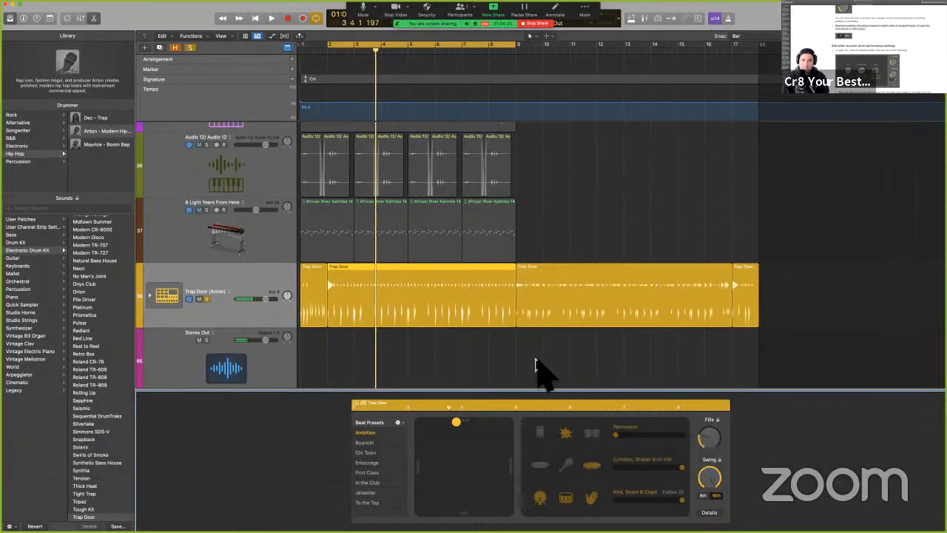
scroll(536, 366, "left", 5)
key("space")
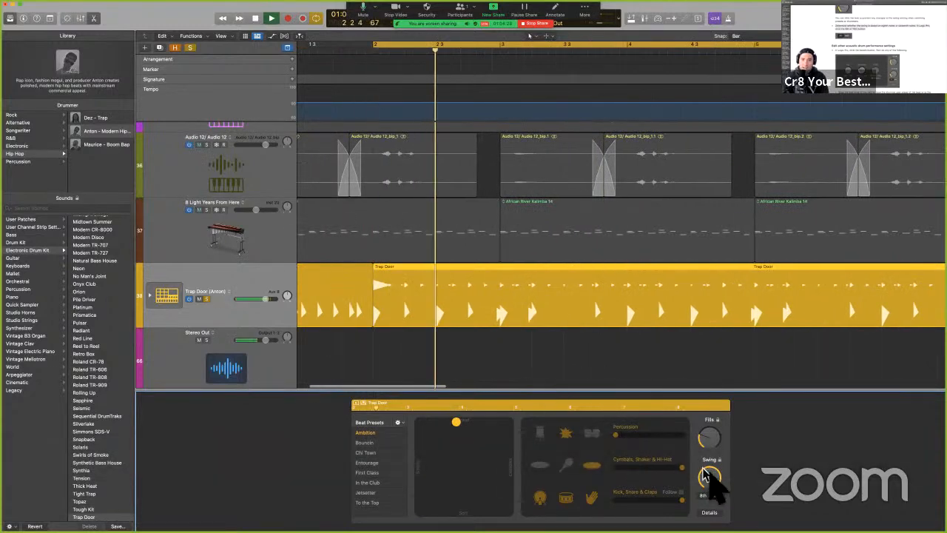
- Base the Trap Door region's swing on eighth notes, audition it with Swing at maximum, and reset Swing to zero
key("space")
left_click_drag(711, 479, 713, 496)
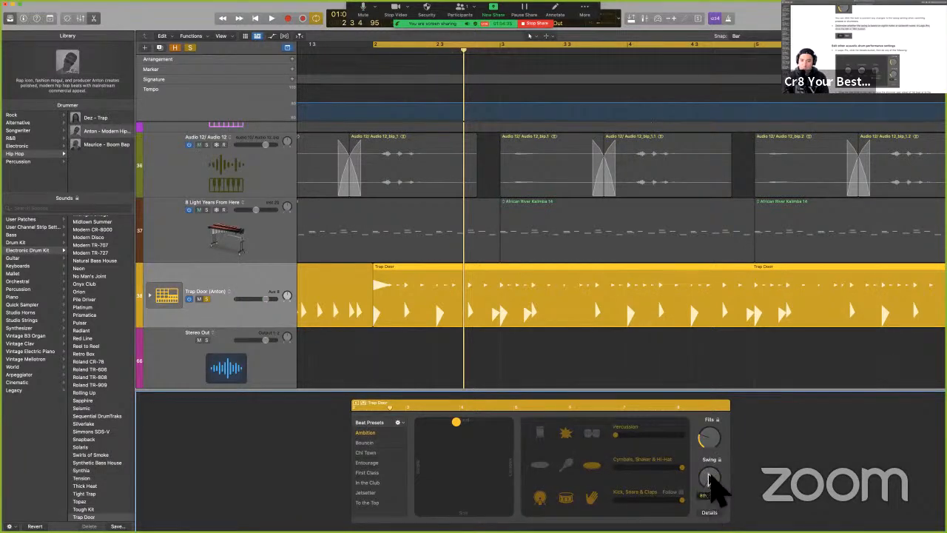
key("space")
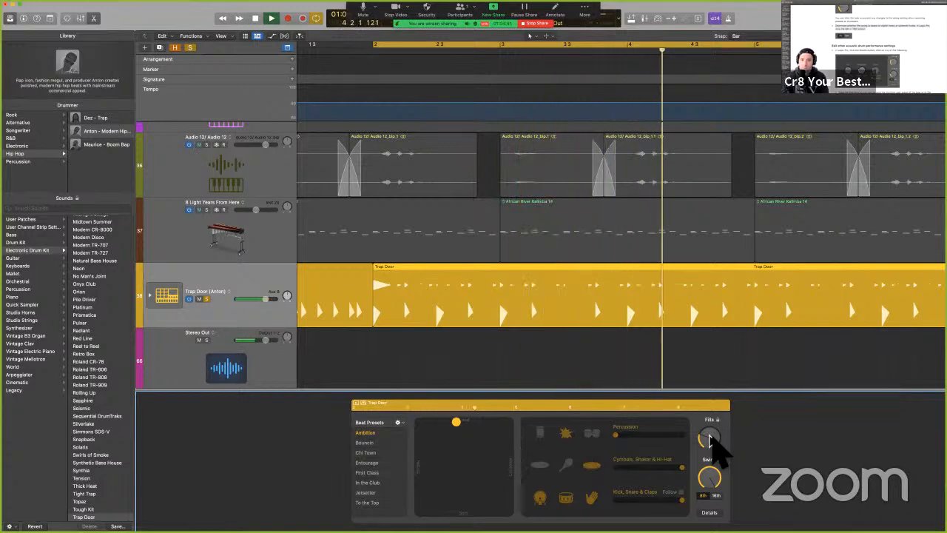
key("space")
left_click(709, 483, "alt")
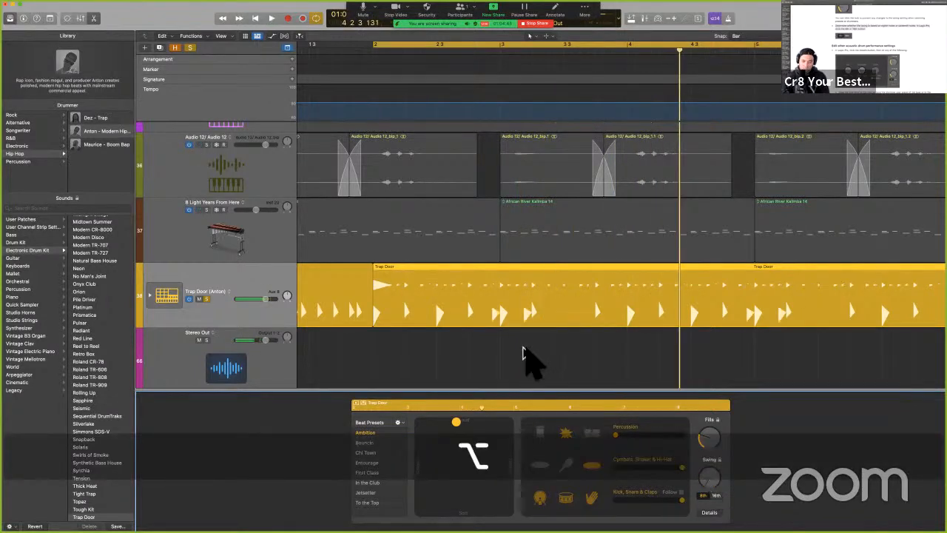
- Create a new Drummer track in the Electronic genre and turn off solo on the Trap Door track
key("alt+super+n")
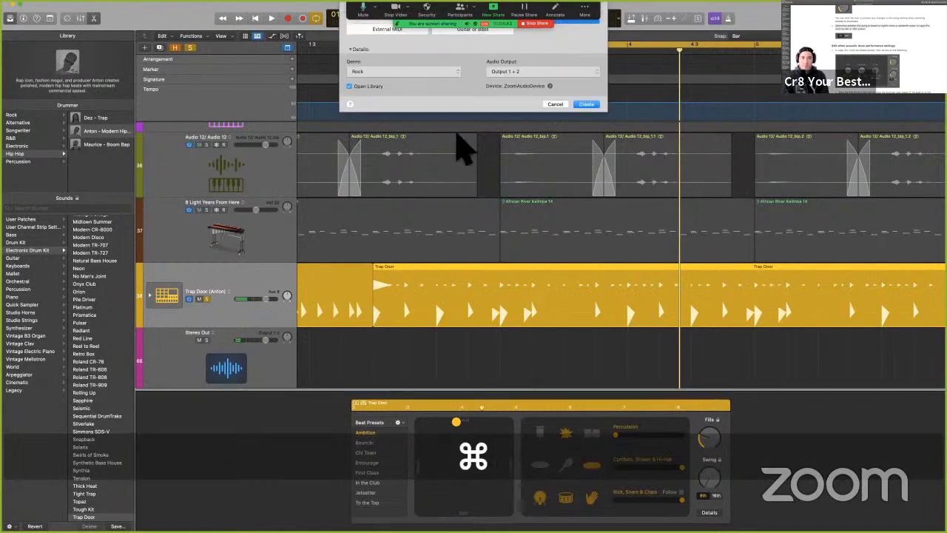
left_click(409, 71)
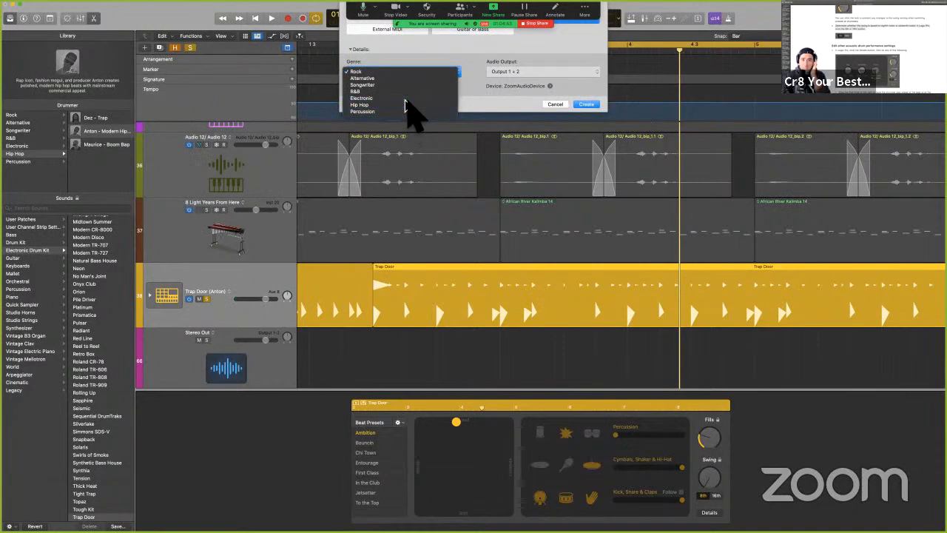
left_click(406, 99)
key("Return")
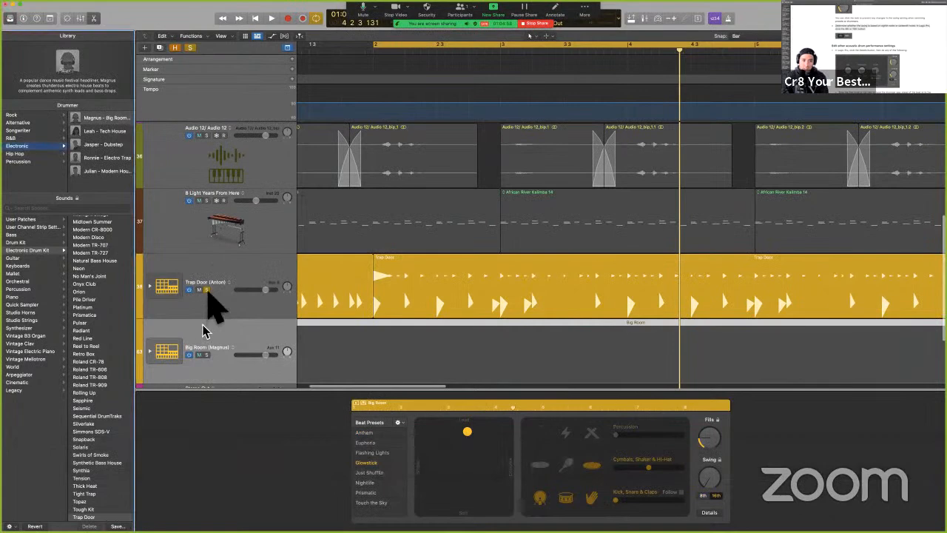
left_click(211, 372)
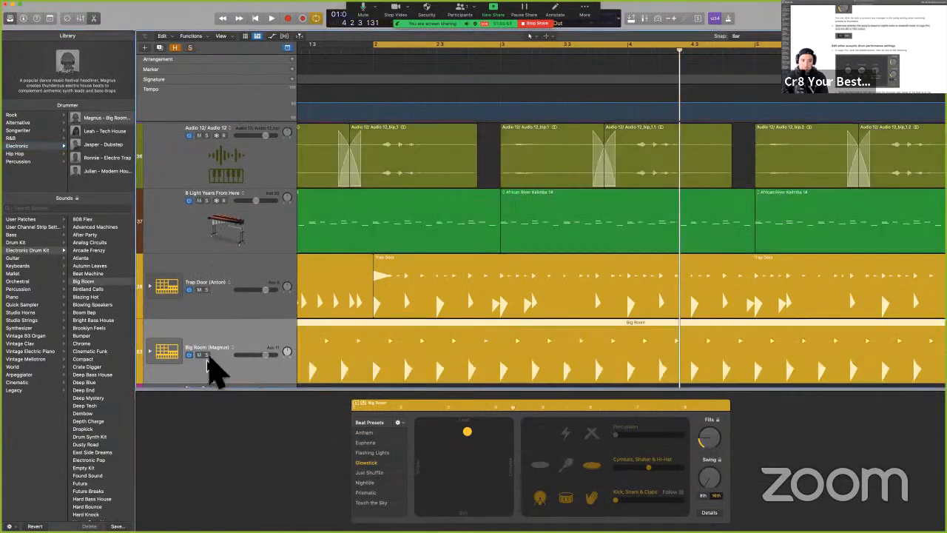
- Solo the Big Room drummer track and nudge its region one bar later in the timeline
scroll(410, 373, "down", 1)
scroll(411, 373, "down", 2)
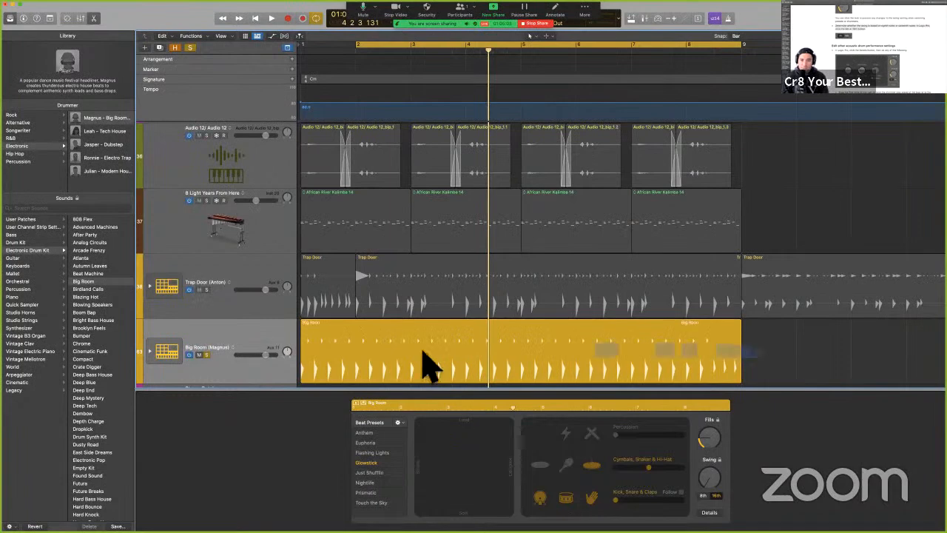
key("F16")
key("Clear")
key("alt")
key("alt+Right")
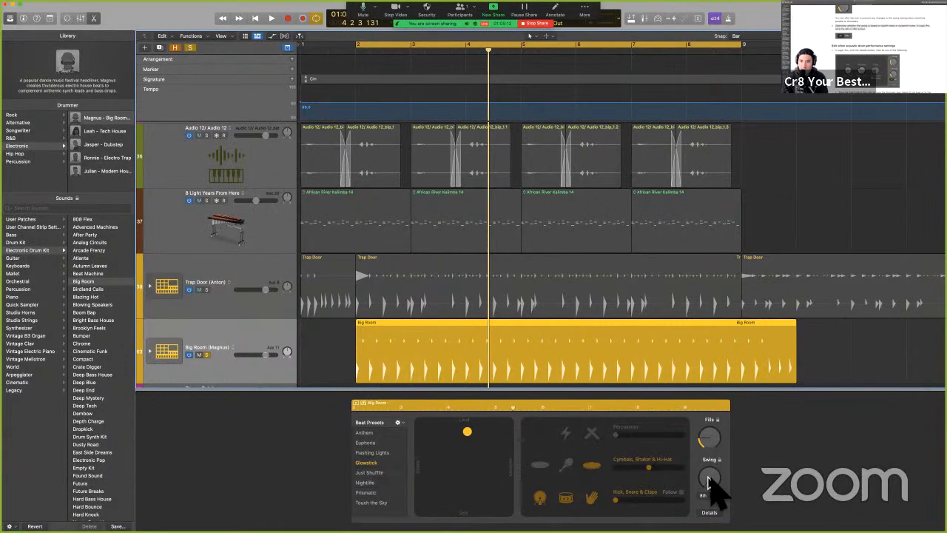
- Audition the Big Room region at full Swing, comparing 16th-note swing with 8th-note swing
key("space")
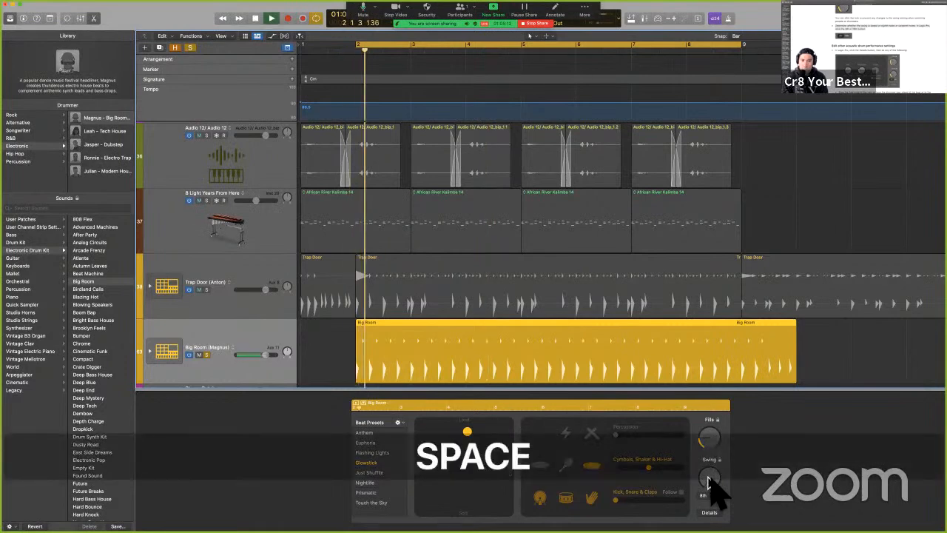
key("space")
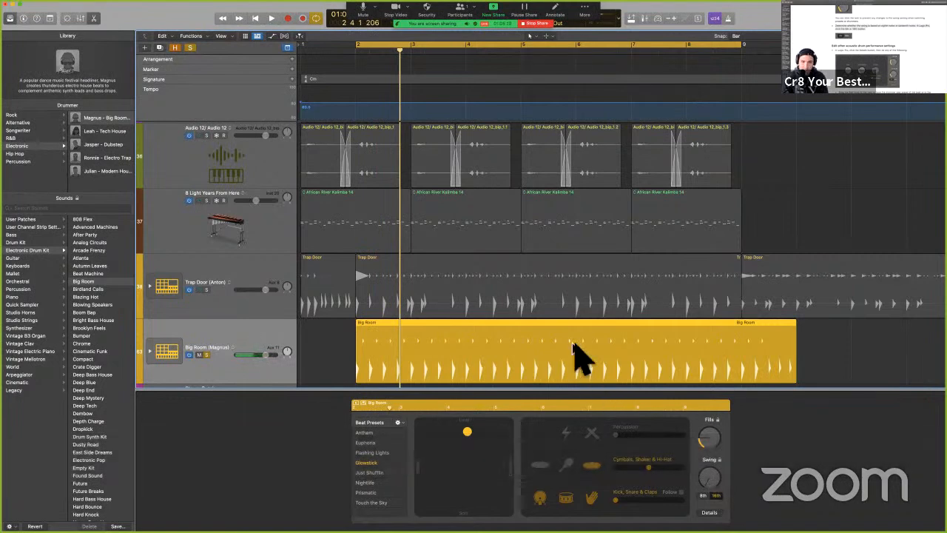
key("z")
left_click_drag(708, 477, 712, 380)
key("space")
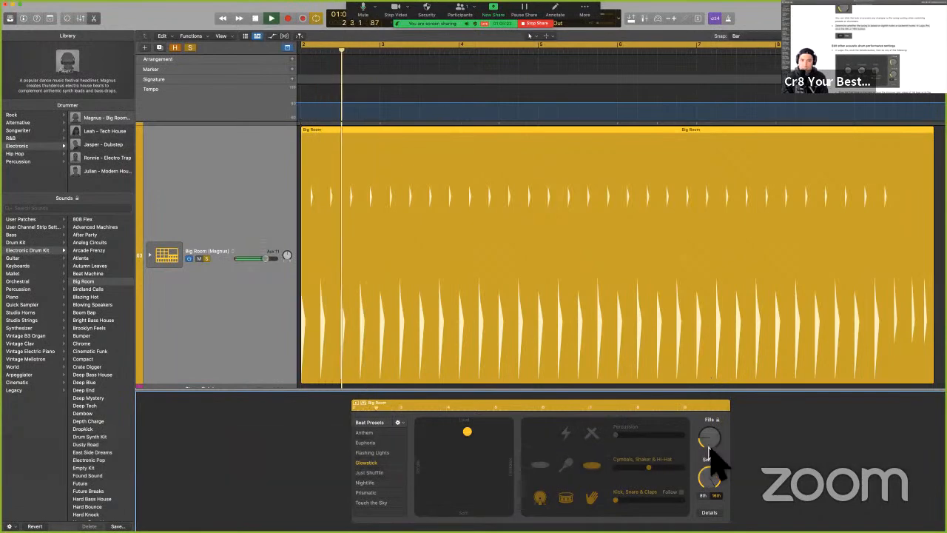
key("space")
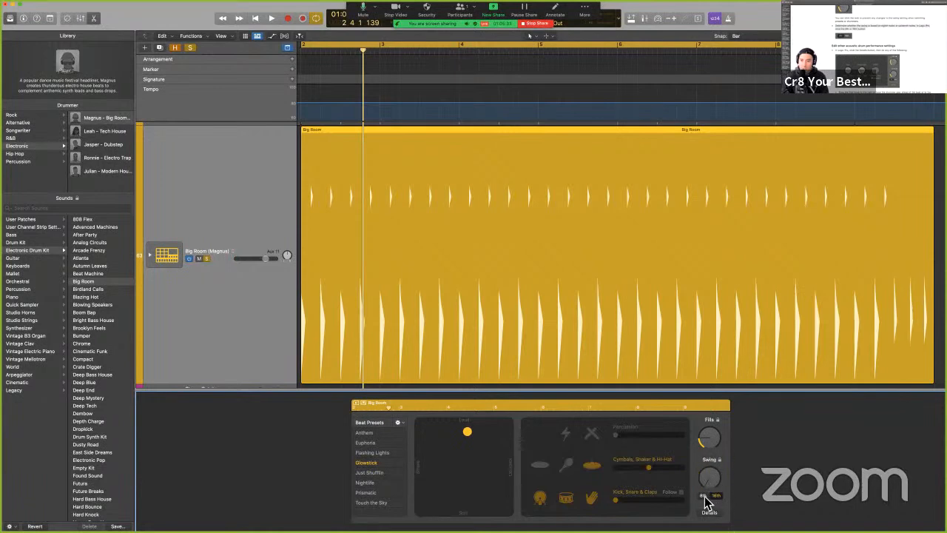
key("space")
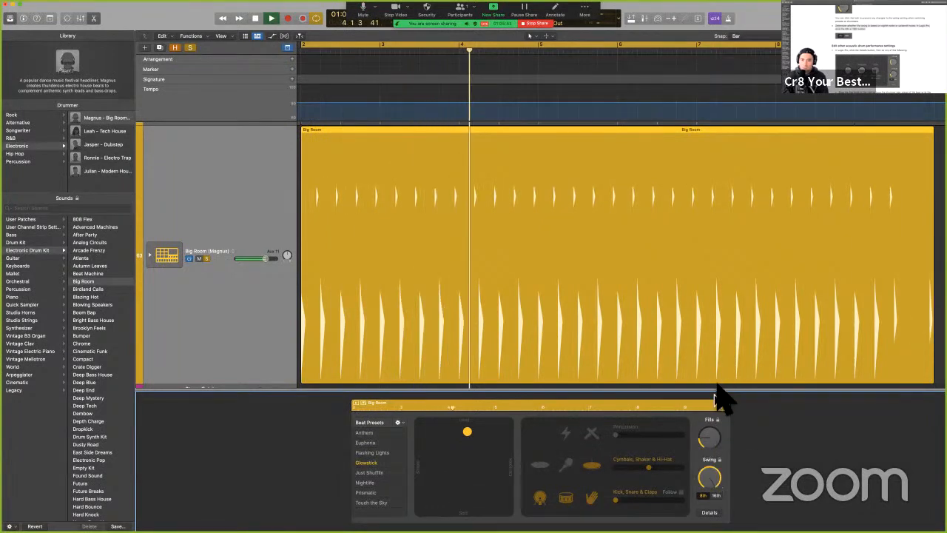
key("space")
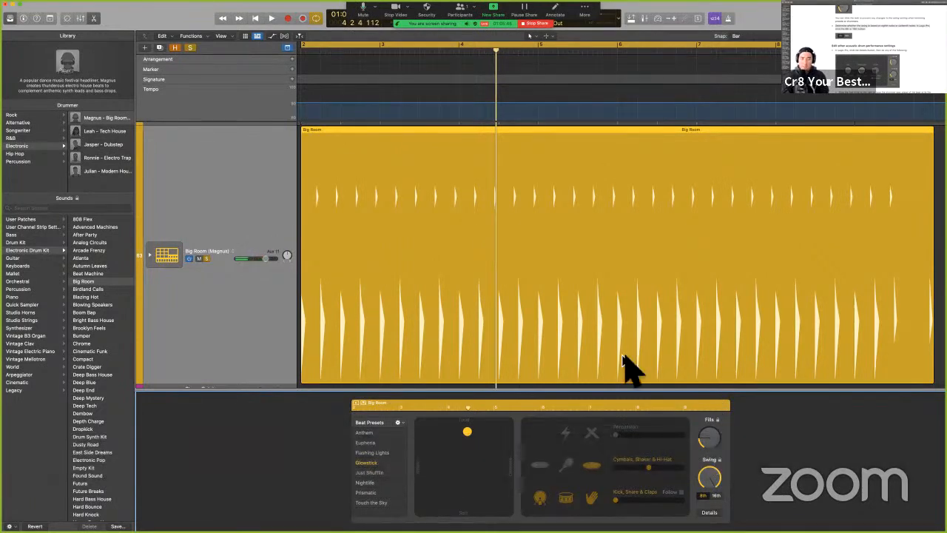
- Unsolo the Big Room drummer track and delete it together with its region
left_click(207, 259)
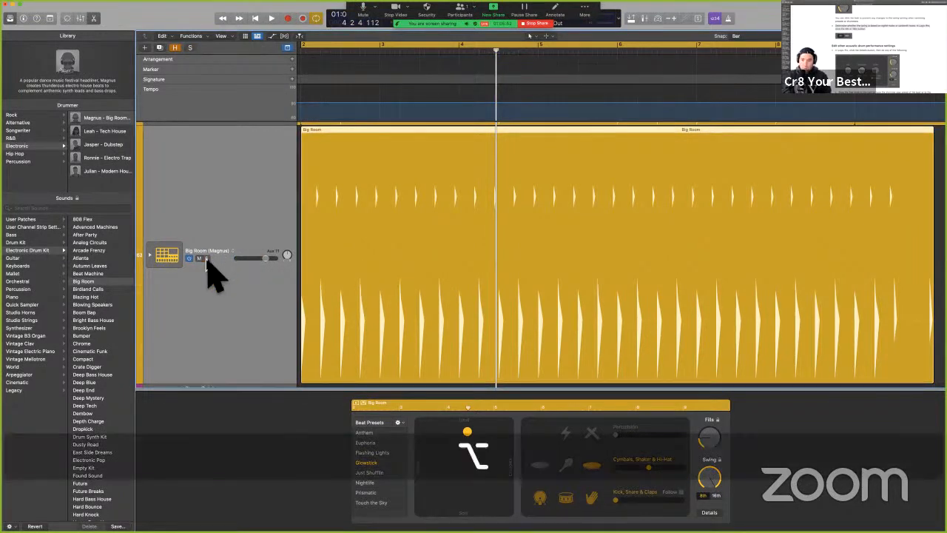
key("alt+super+a")
scroll(209, 274, "down", 3)
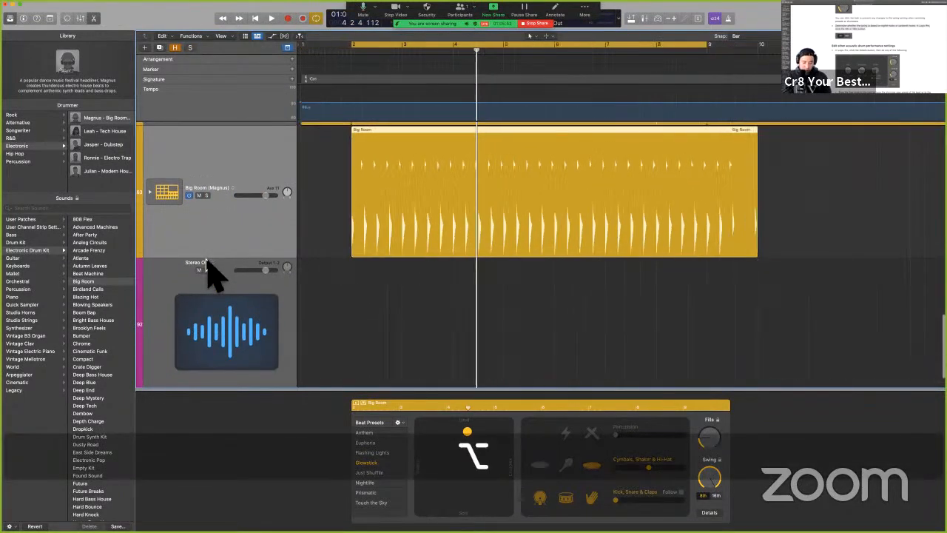
scroll(208, 268, "up", 3)
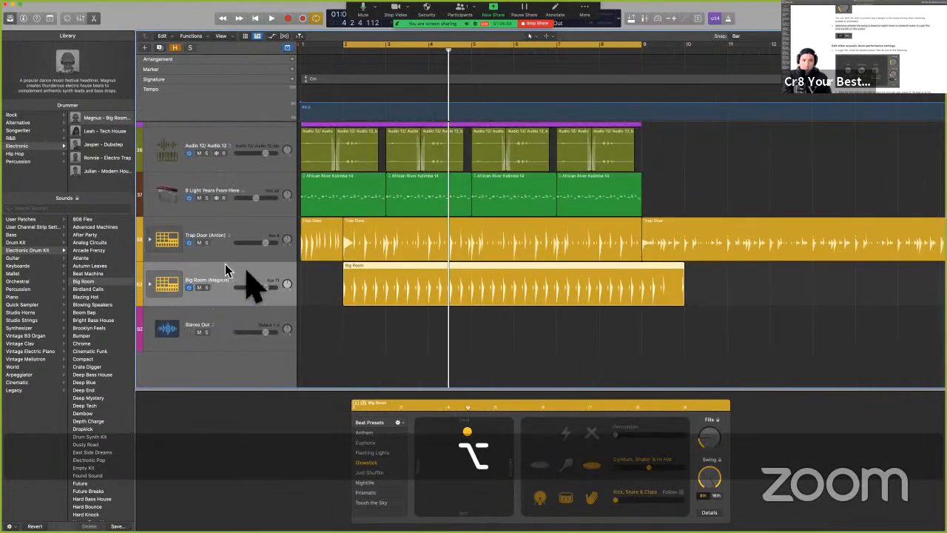
key("BackSpace")
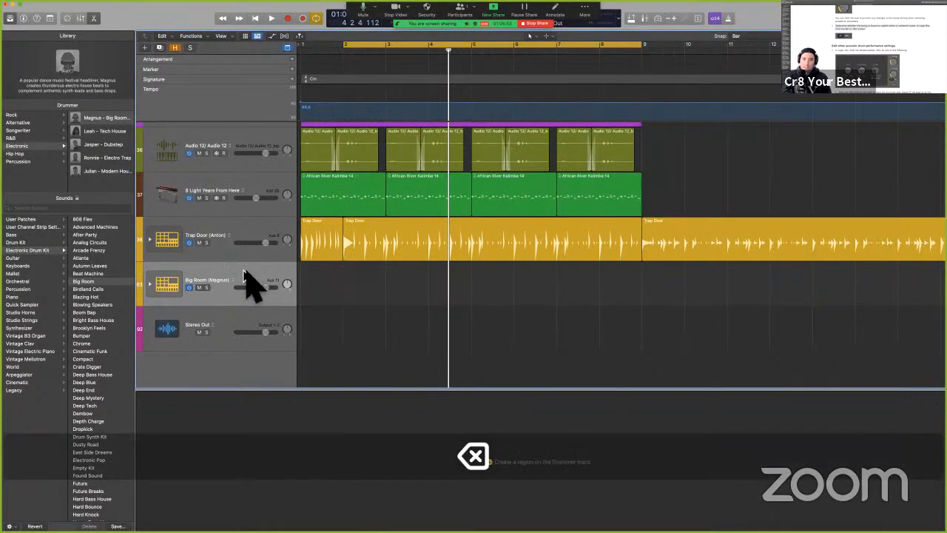
key("BackSpace")
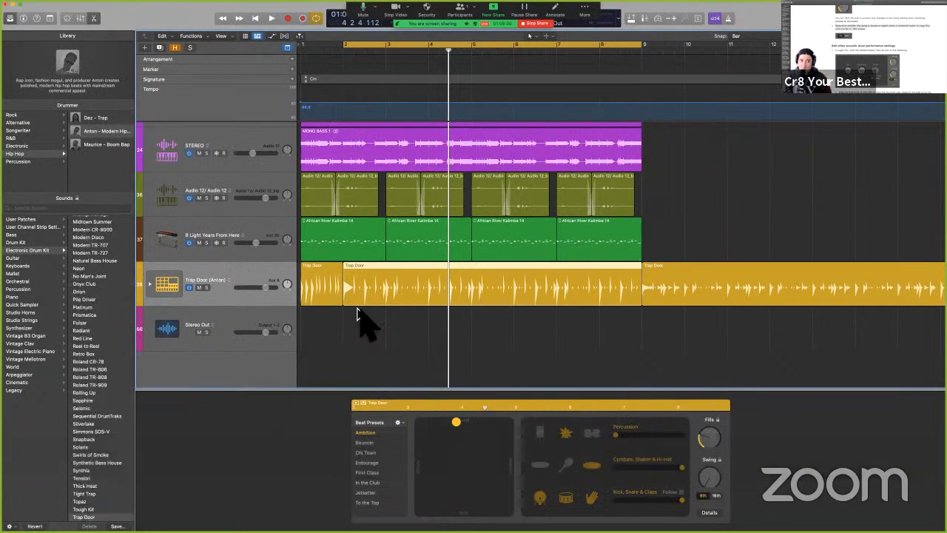
- Switch to the PDF guide, save it, and read the section on editing other acoustic drum performance settings
key("ctrl+Left")
scroll(616, 232, "down", 3)
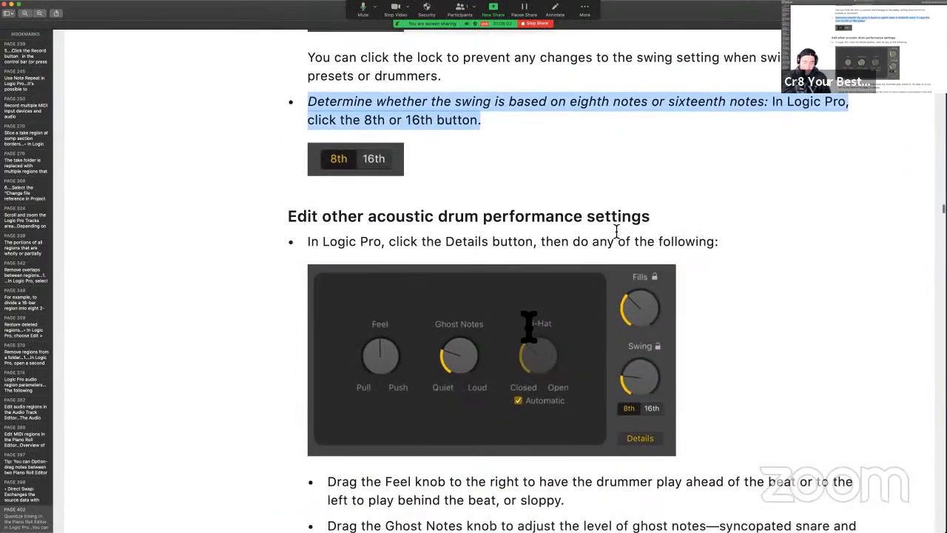
key("super+s")
scroll(616, 232, "down", 5)
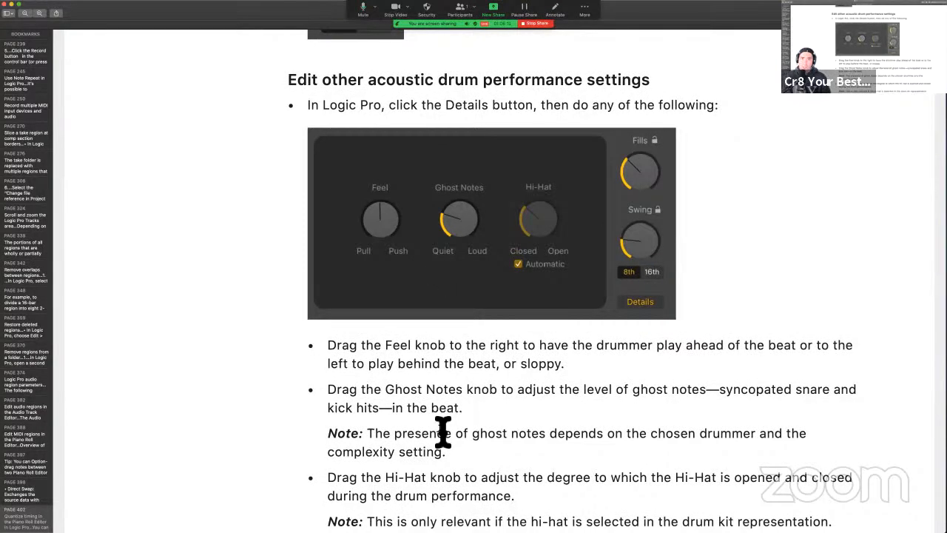
- Return to Logic Pro, reveal the hidden tracks, and mute the Trap Door drummer track
key("ctrl+Right")
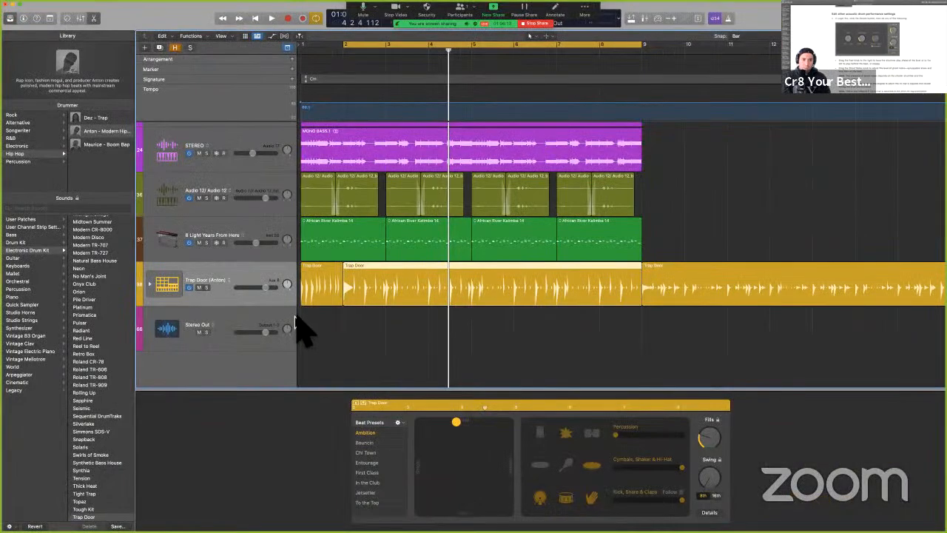
left_click(177, 48)
scroll(266, 337, "down", 3)
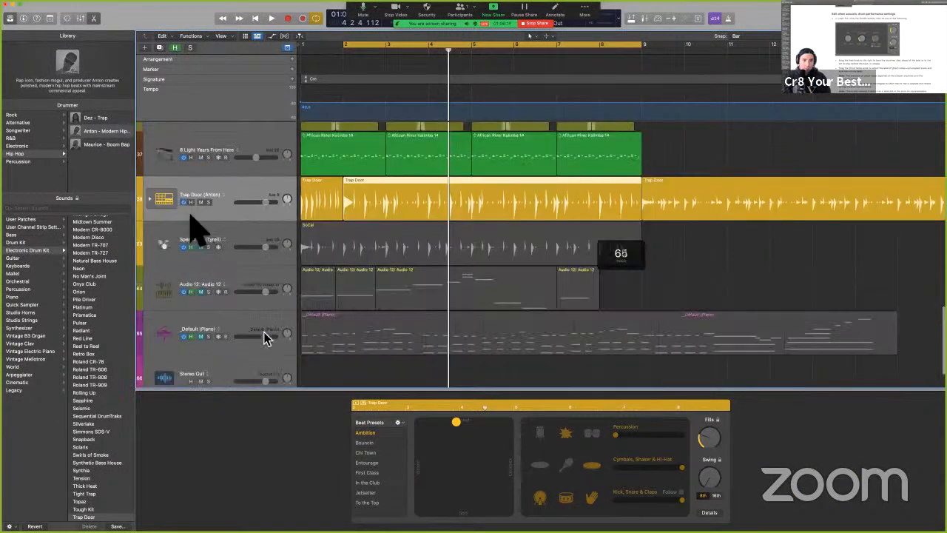
scroll(189, 214, "down", 2)
left_click(199, 154)
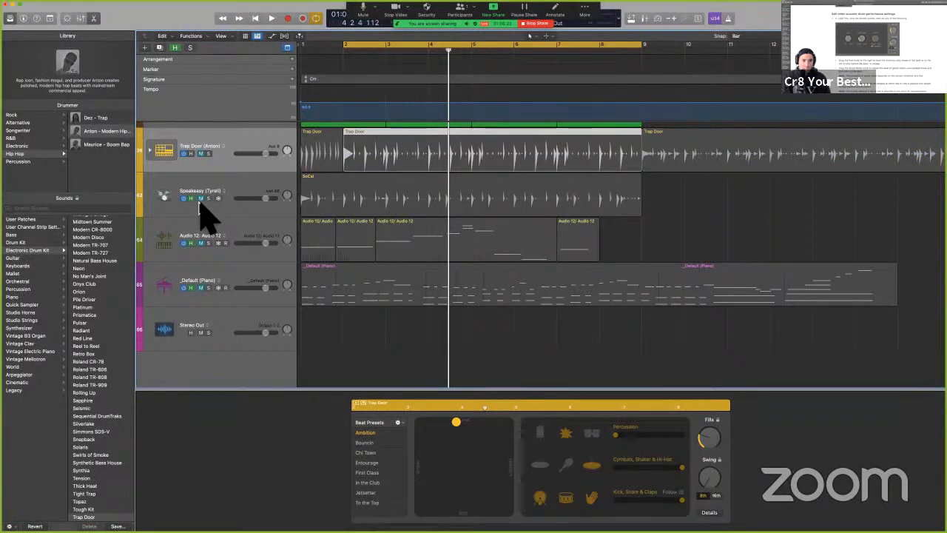
- Unmute and solo the Speakeasy drummer track, and set the cycle range to its SoCal region
left_click(200, 199)
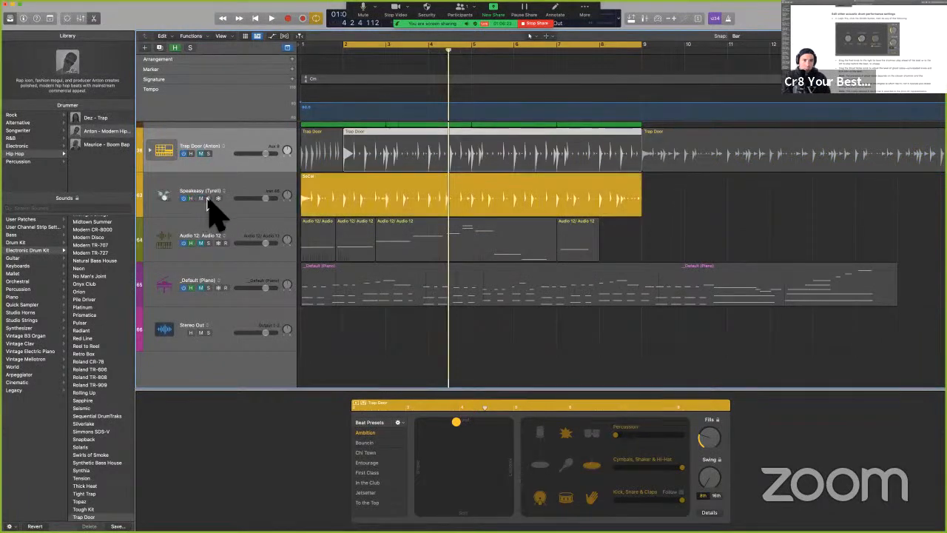
left_click(208, 200)
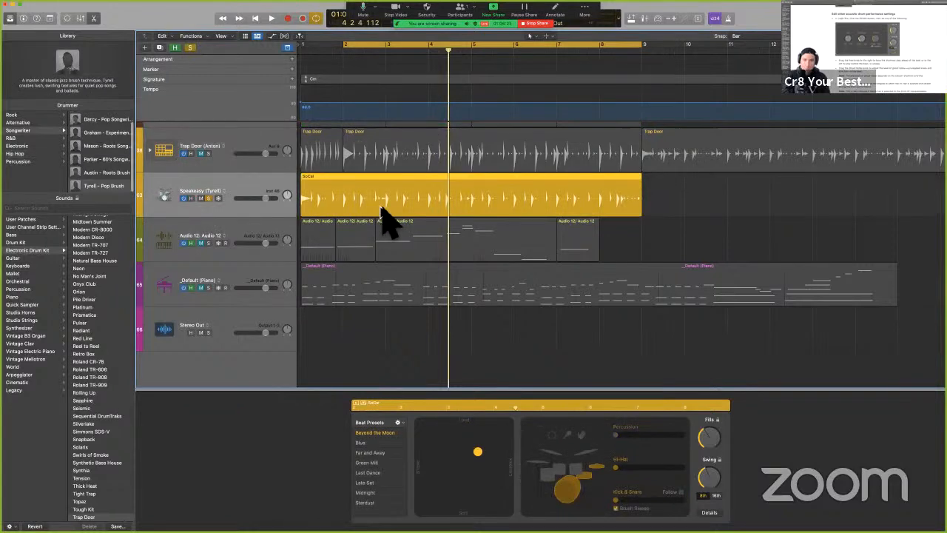
key("super+u")
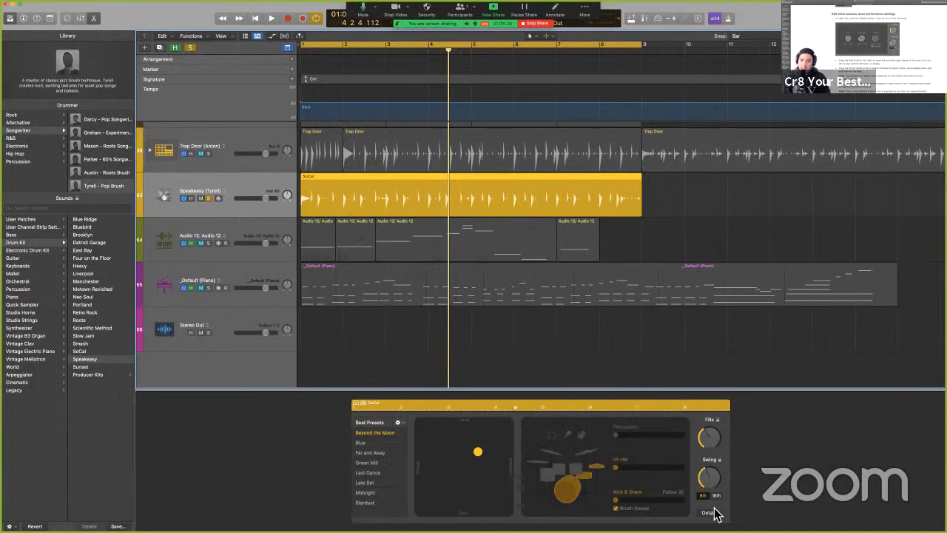
- Show the performance Details for the SoCal region and check their description in the PDF guide
key("ctrl+alt+super+m")
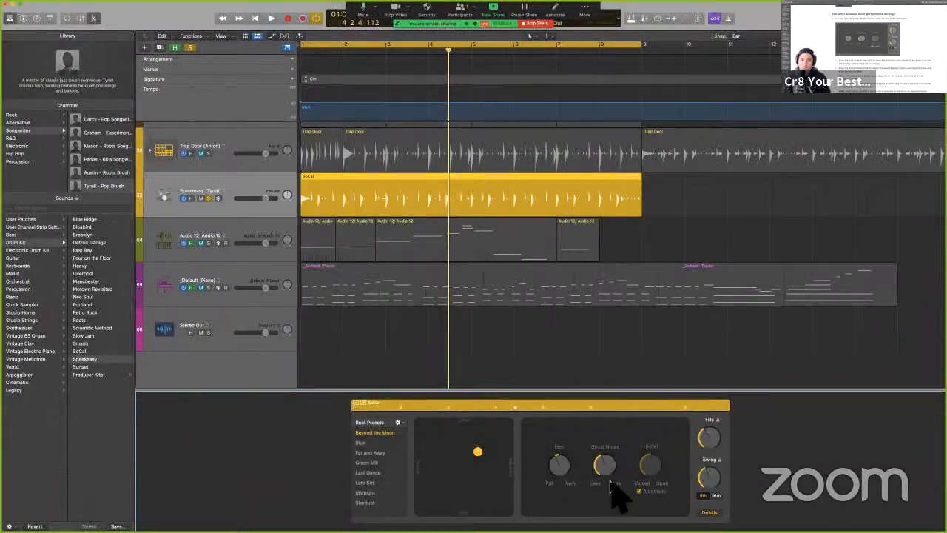
key("ctrl+Left")
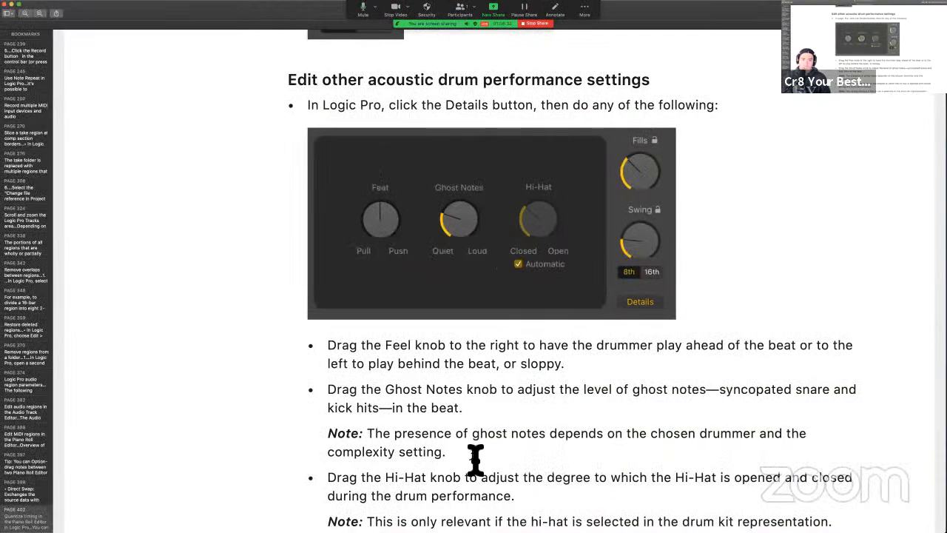
key("ctrl+Right")
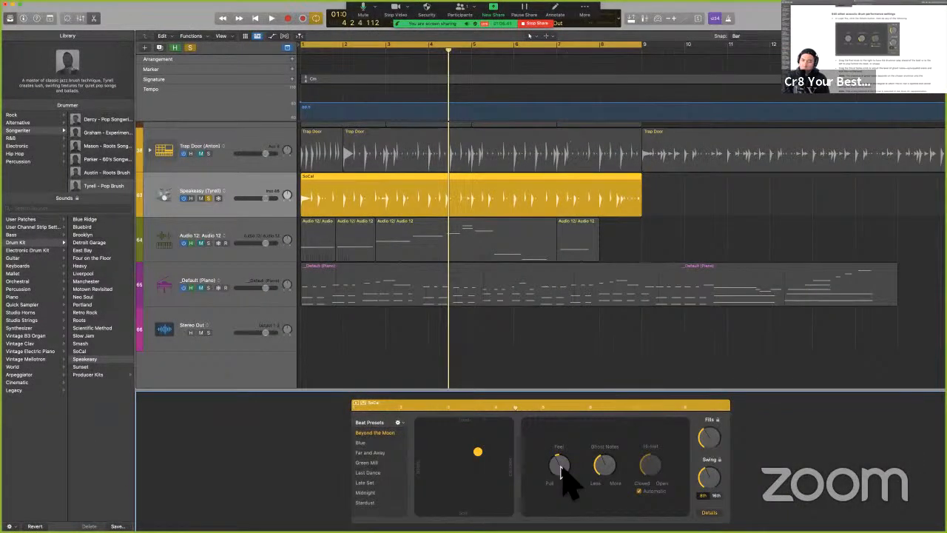
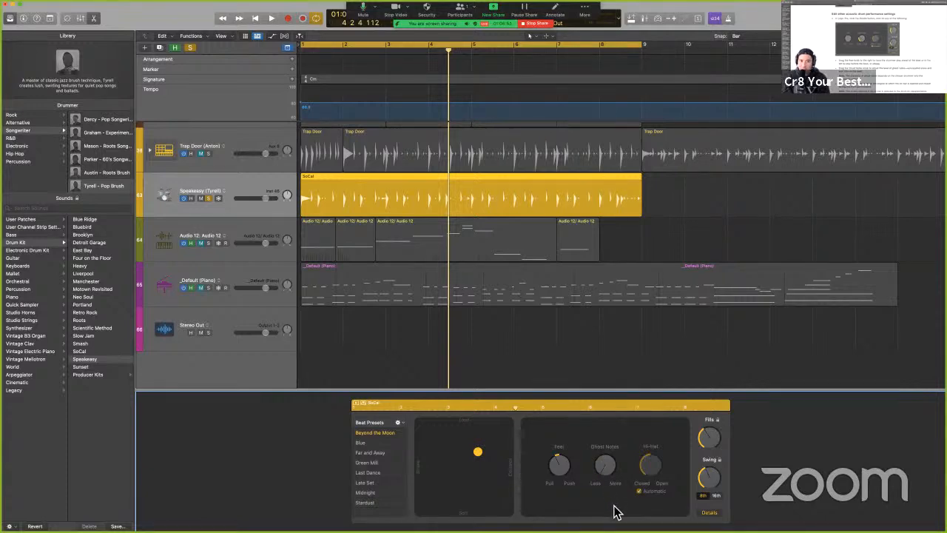
- Audition the SoCal region with Ghost Notes at the minimum, then raise Ghost Notes to the maximum and replay it
key("space")
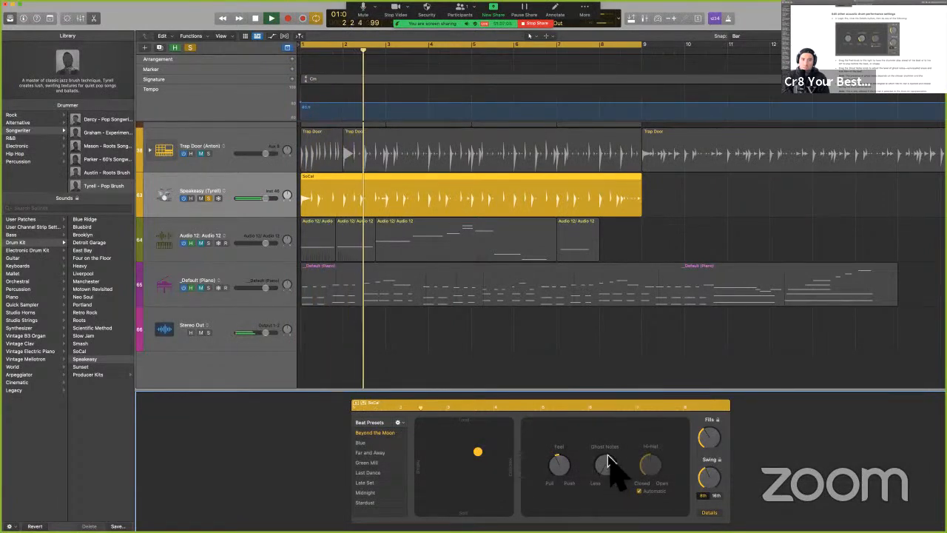
key("space")
left_click_drag(608, 464, 612, 337)
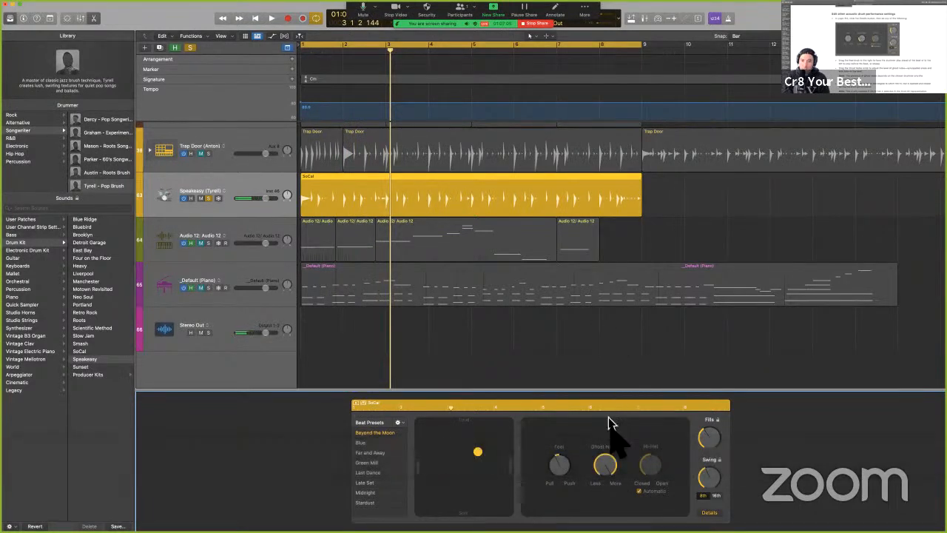
key("Return")
key("space")
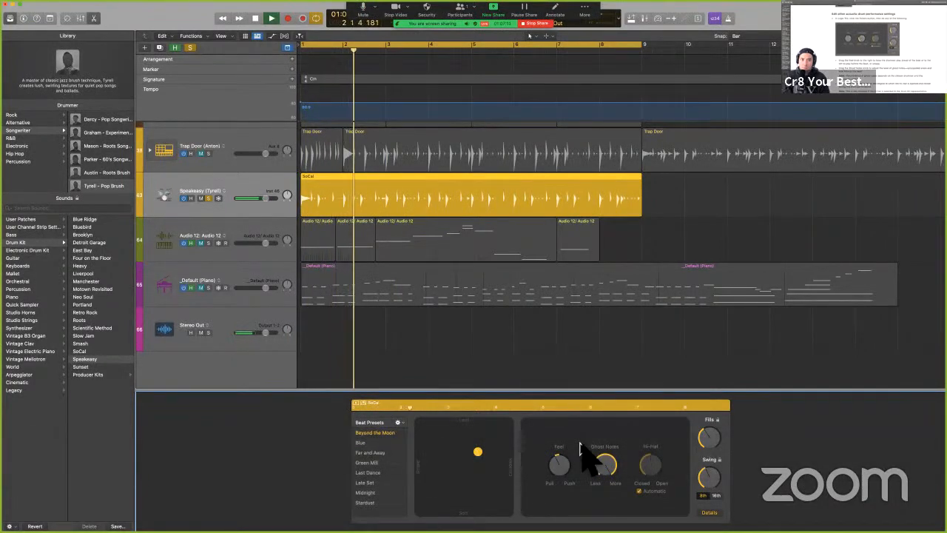
key("space")
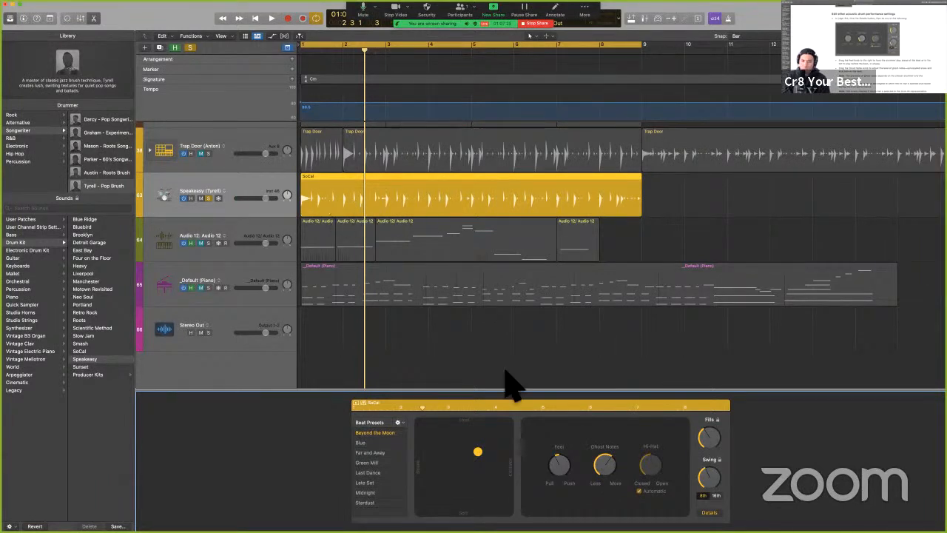
- Turn off automatic Hi-Hat, audition the SoCal region with it fully open, and lower it towards Closed during playback
left_click(640, 491)
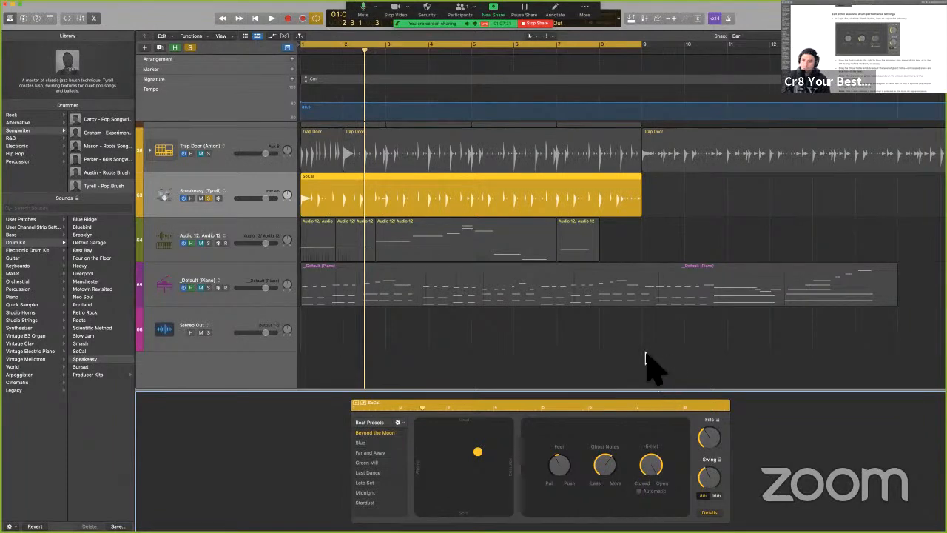
key("Return")
key("space")
left_click(574, 212)
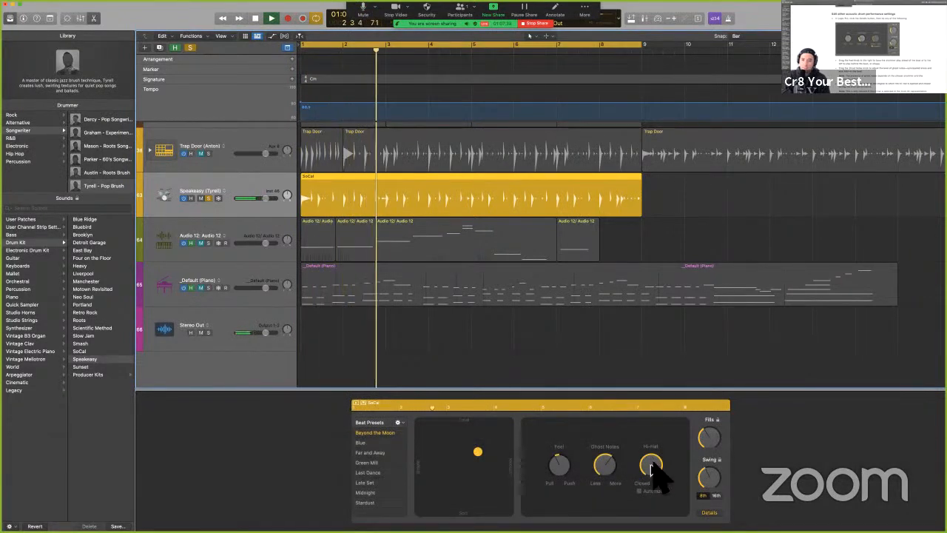
left_click_drag(651, 460, 656, 503)
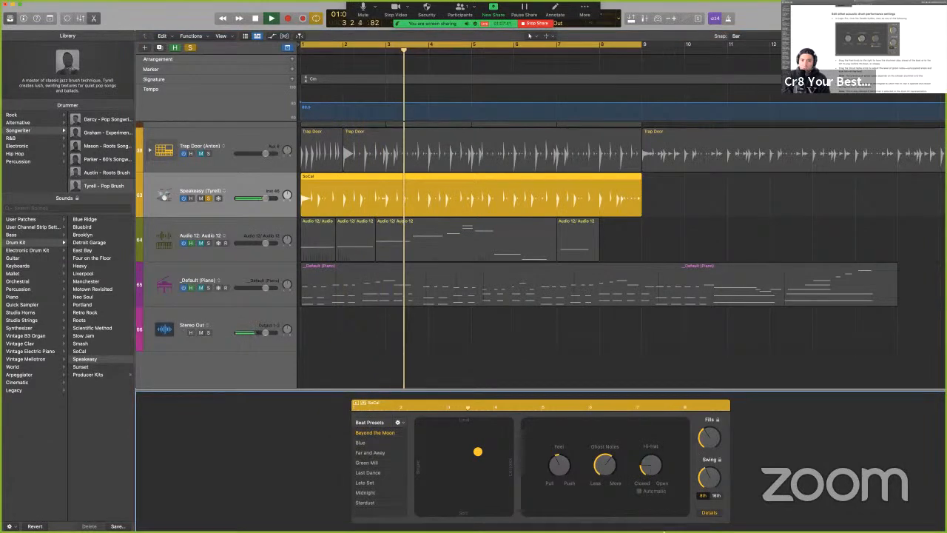
key("space")
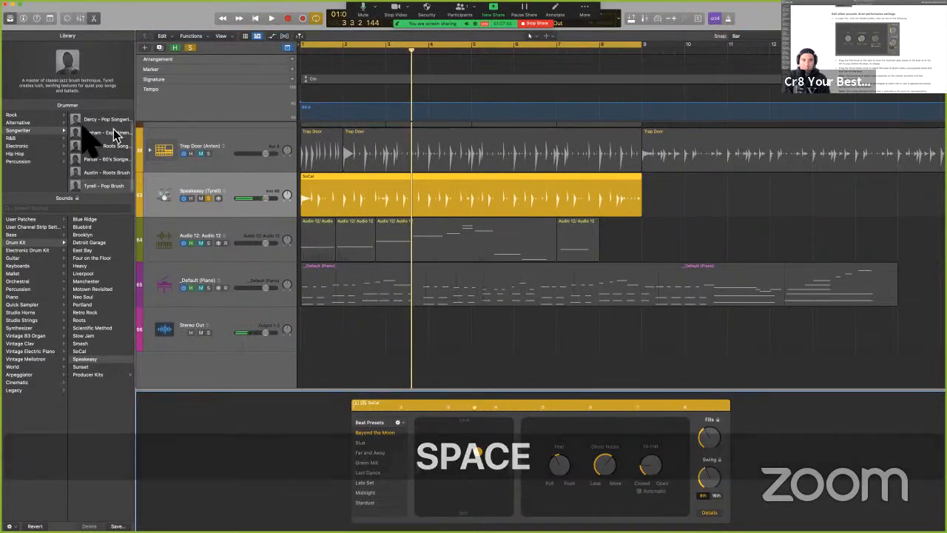
- Change the soloed drummer track to the Rock drummer Kyle – Pop Rock, discarding region changes, and return the playhead to the project start
left_click(39, 116)
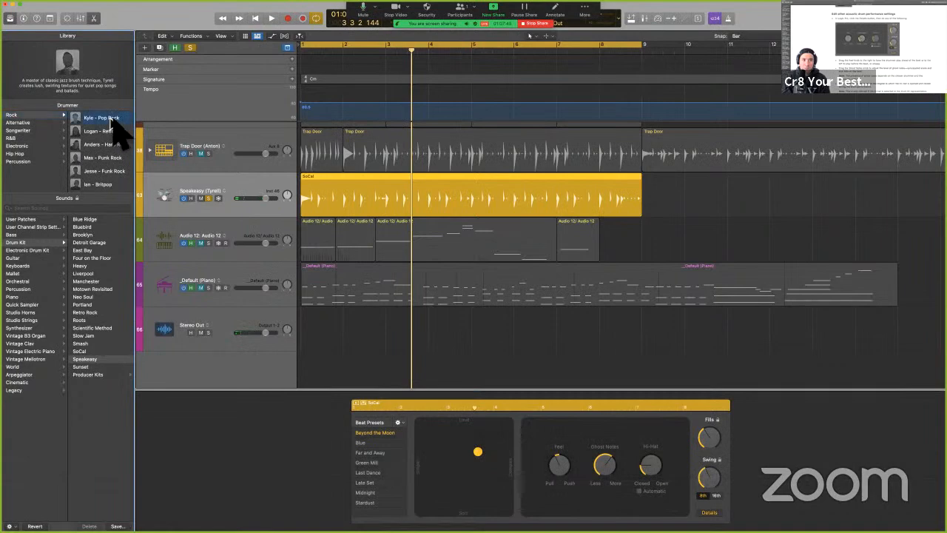
left_click(111, 121)
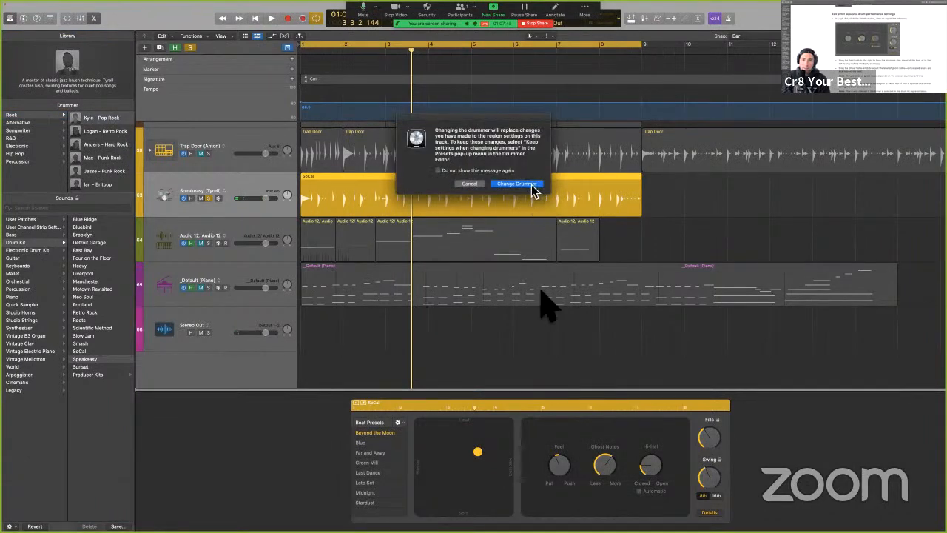
left_click(516, 183)
left_click(545, 349)
key("Return")
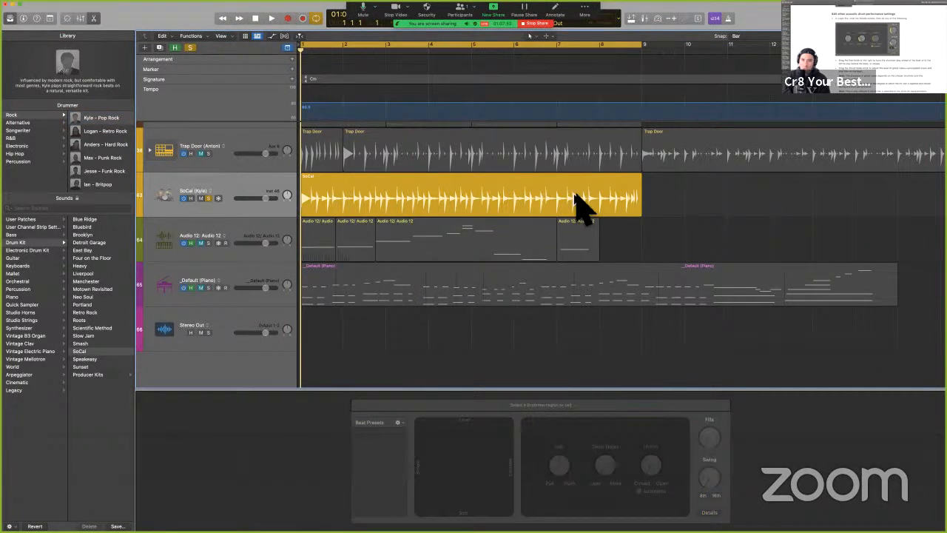
key("Right")
key("Left")
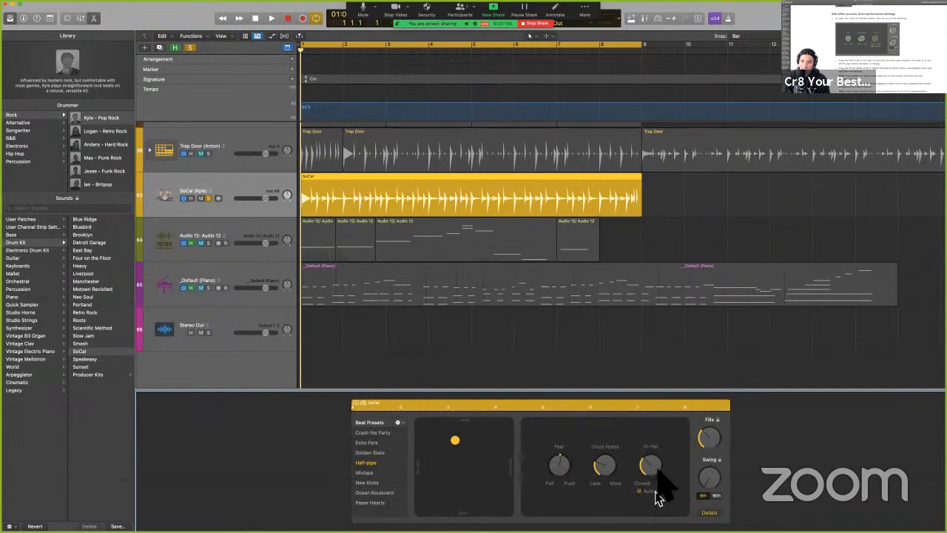
- Turn off automatic Hi-Hat and audition the SoCal region with the hi-hat fully closed, replaying it fully open
key("space")
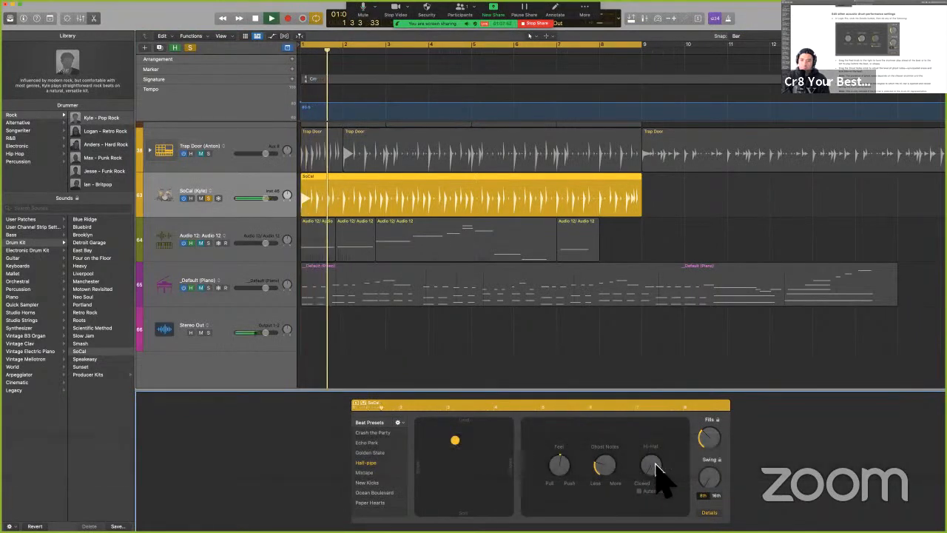
key("space")
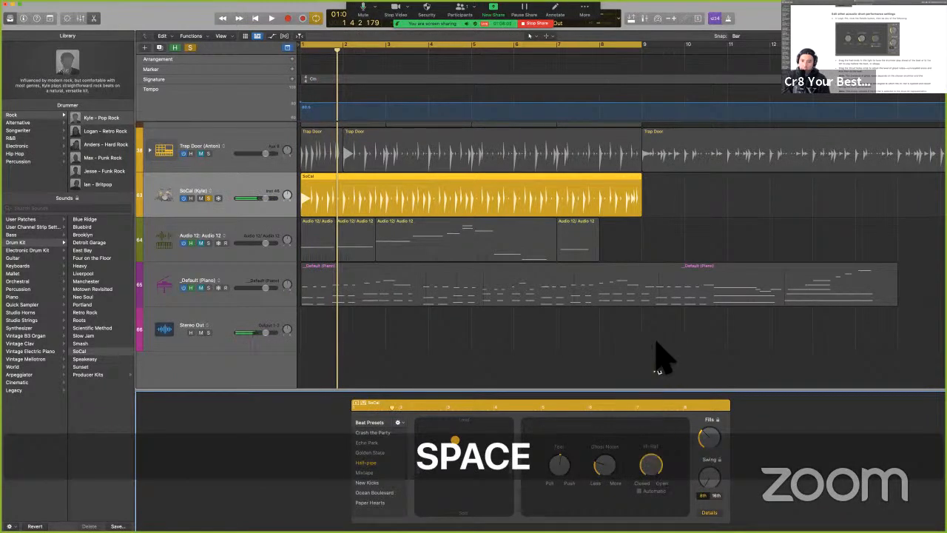
key("space")
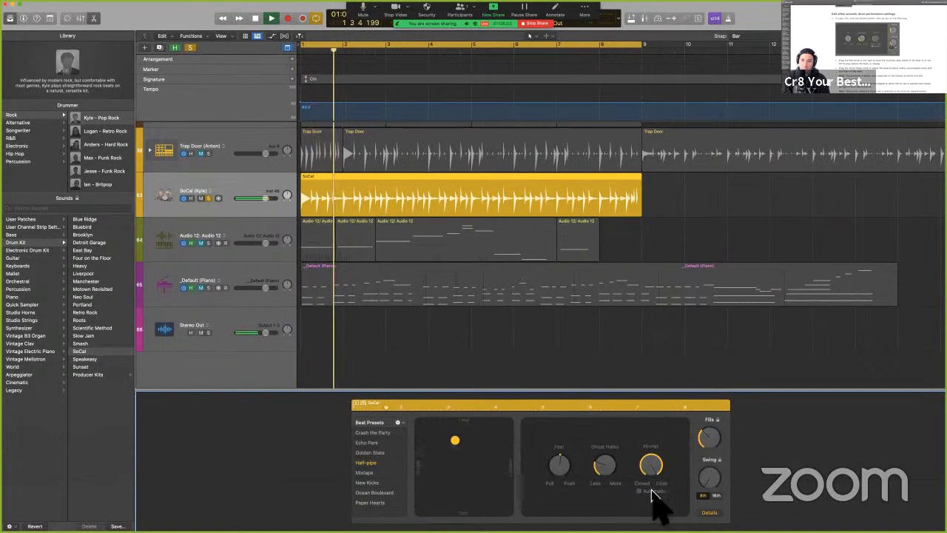
key("space")
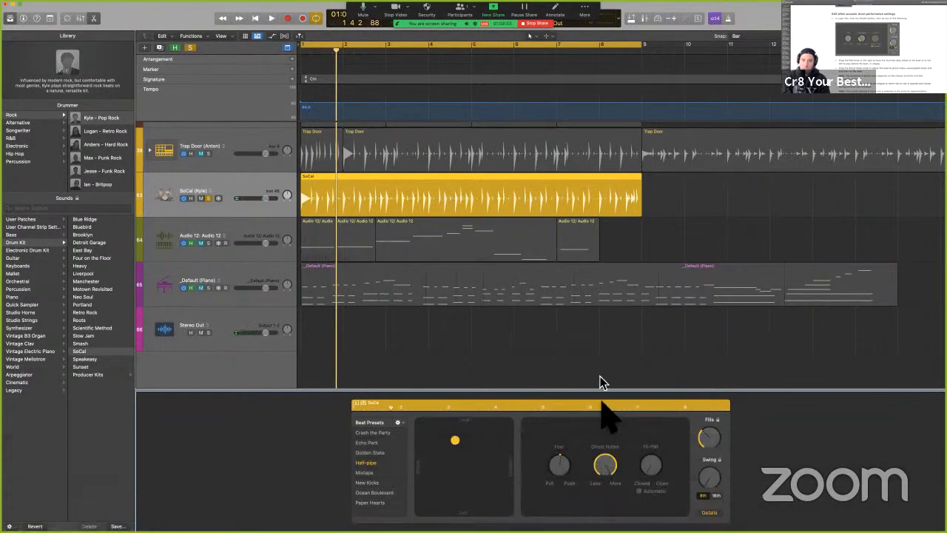
- Audition Kyle's SoCal region with Hi-Hat fully closed and Ghost Notes at the maximum, inspecting its waveform up close
key("space")
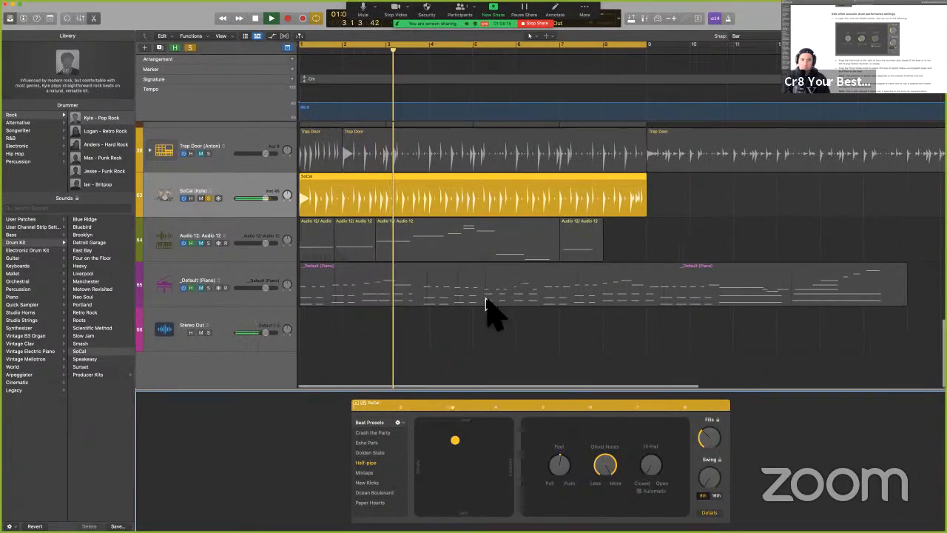
scroll(485, 299, "up", 5)
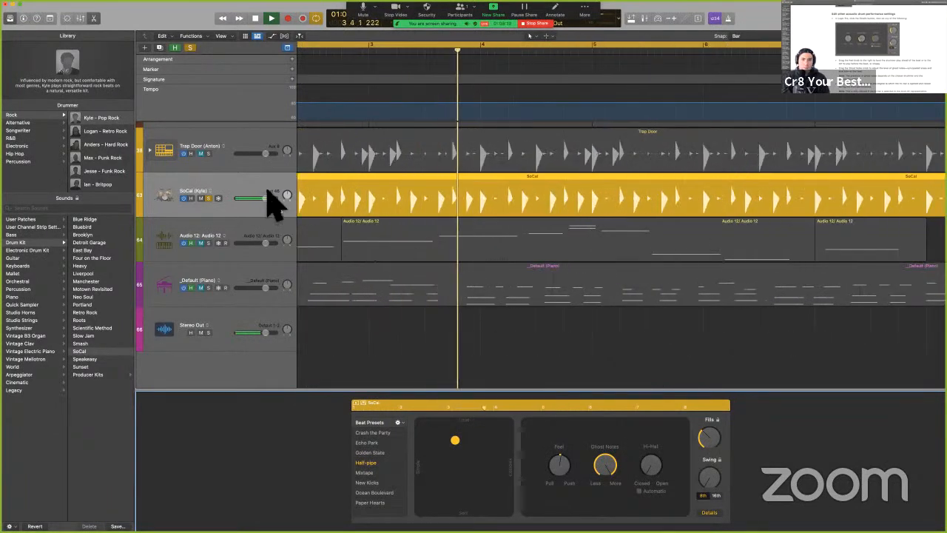
key("space")
- Change the track's drummer to Logan – Retro Rock, accepting the replacement of the region settings
key("alt")
left_click(108, 131)
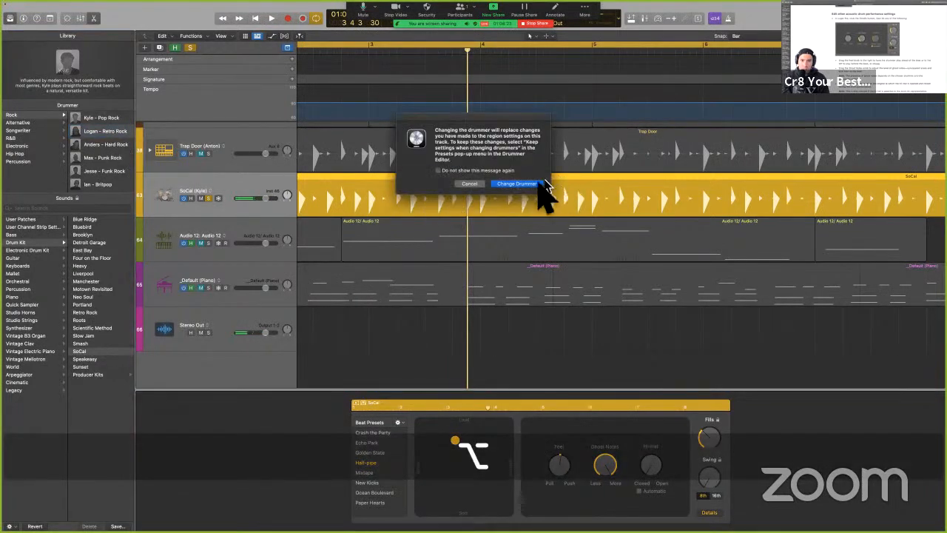
left_click(534, 184)
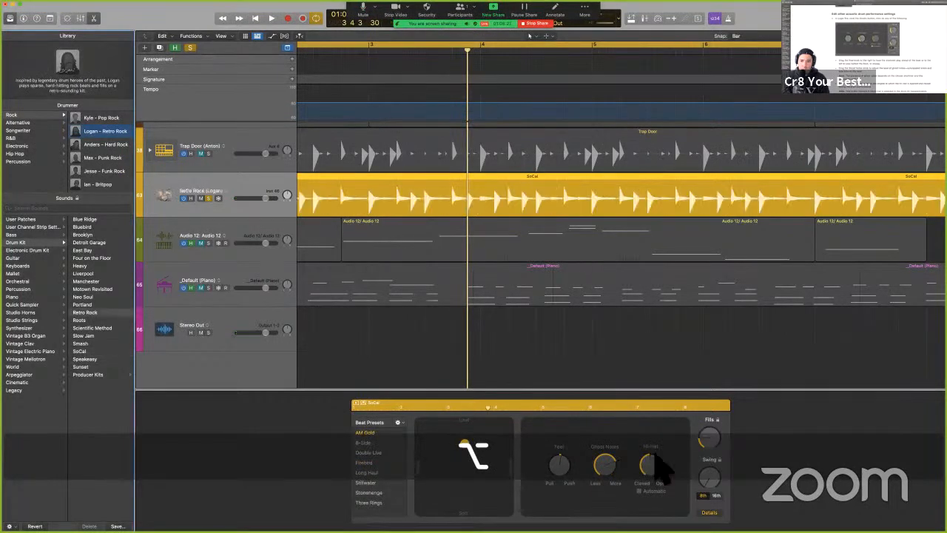
- Audition Logan's SoCal region with Ghost Notes at the minimum, then raise Ghost Notes to the maximum and replay it
left_click_drag(607, 469, 634, 530)
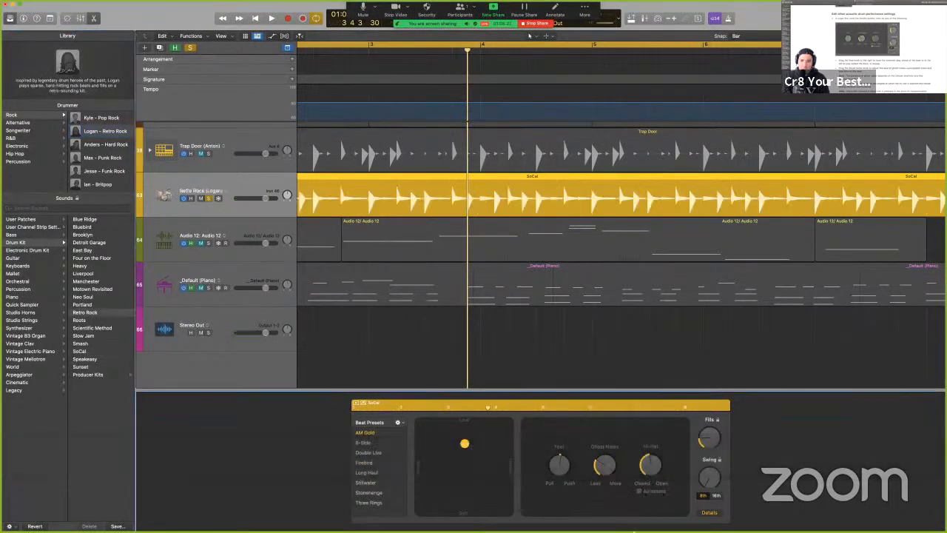
key("space")
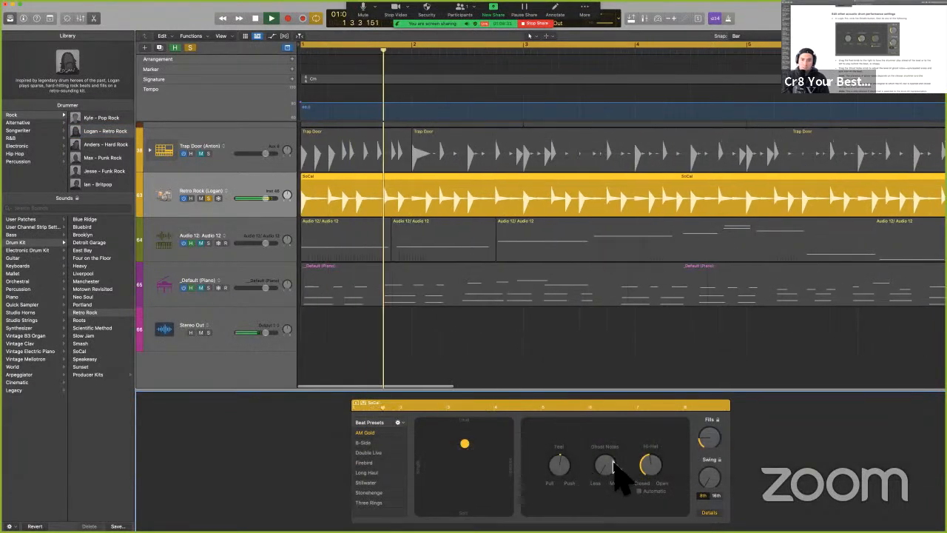
key("space")
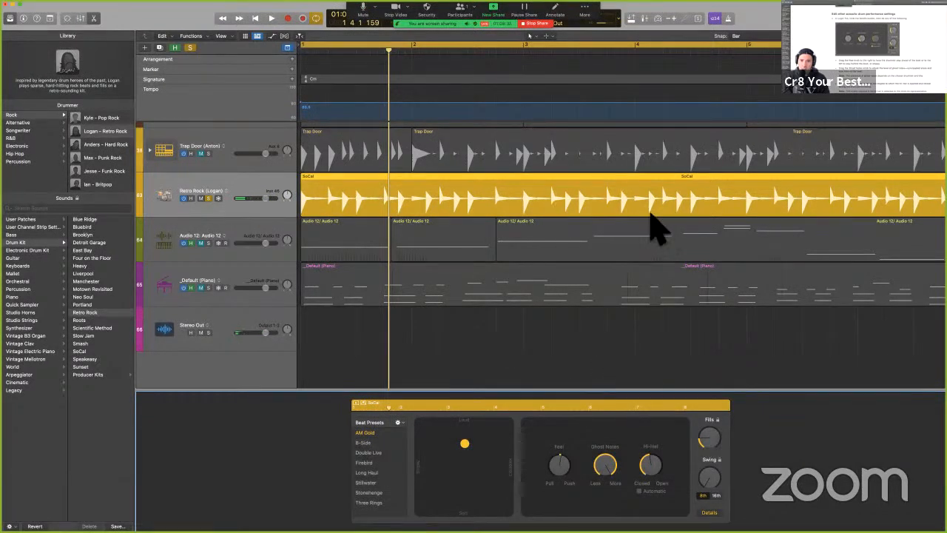
key("space")
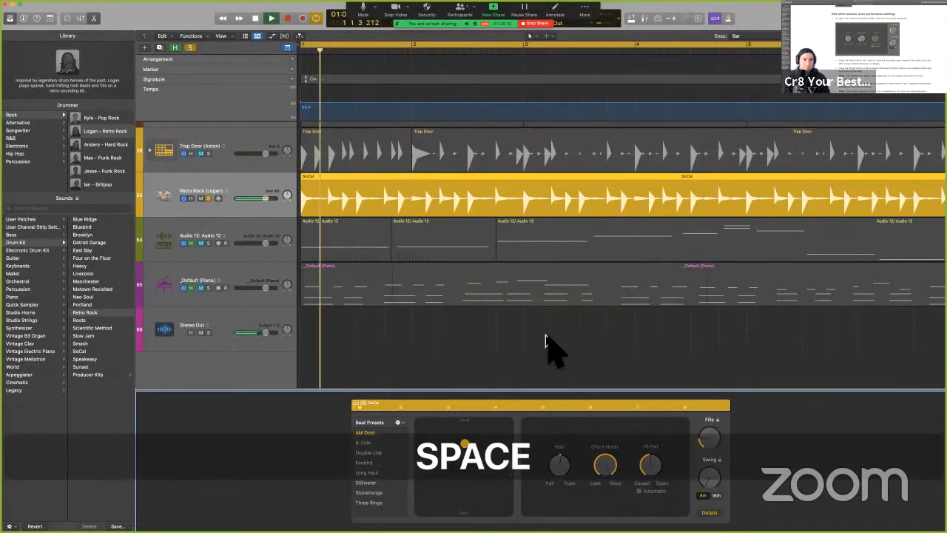
scroll(546, 338, "down", 3)
scroll(186, 224, "up", 3)
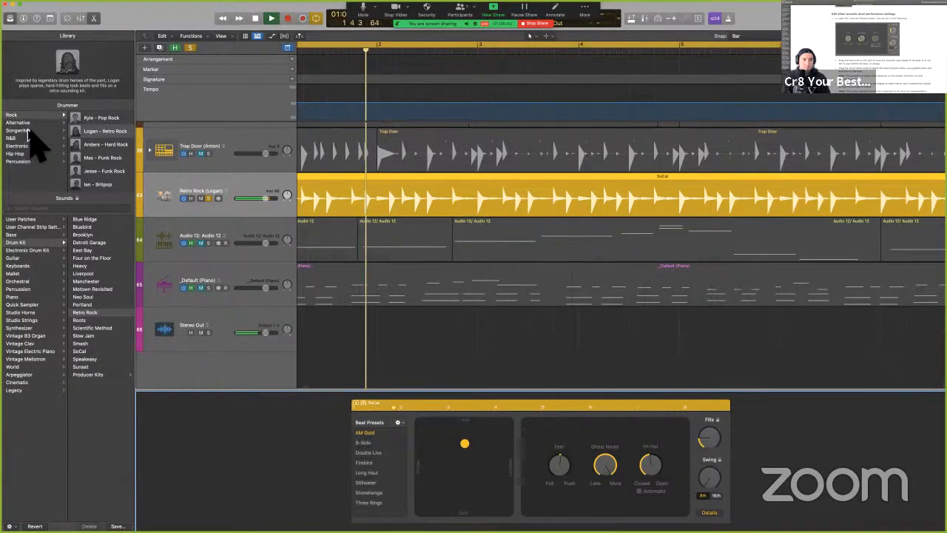
- Change the track's drummer to the Songwriter drummer Levi, then stop playback and return to the project start
left_click(20, 130)
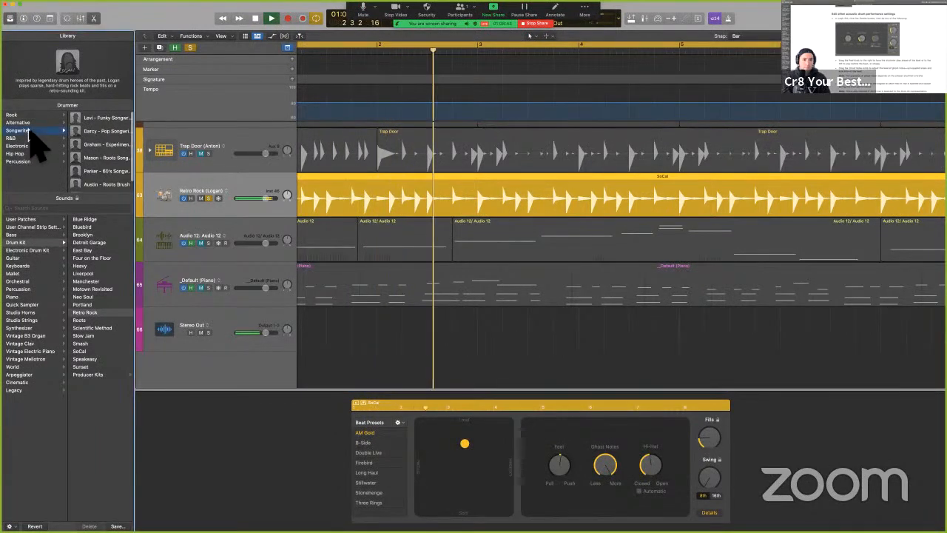
left_click(524, 183)
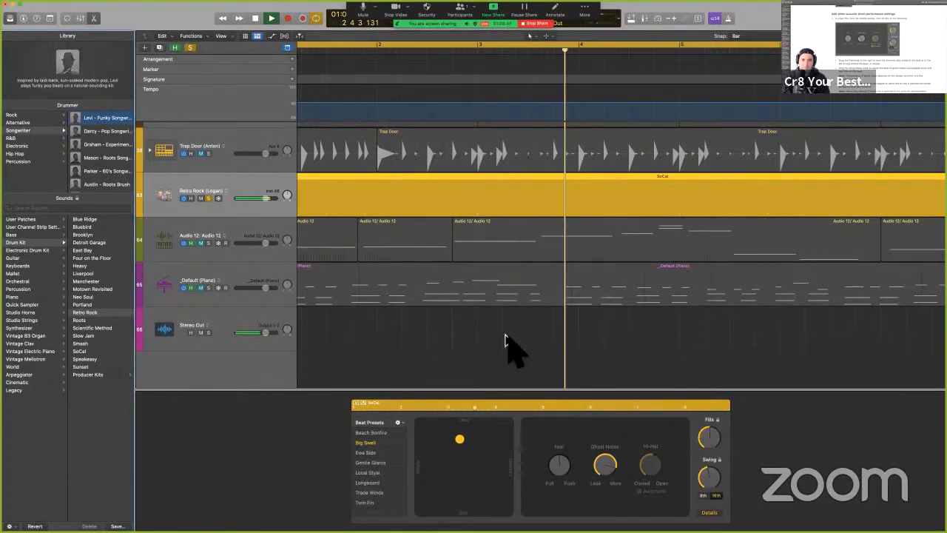
key("space")
key("Return")
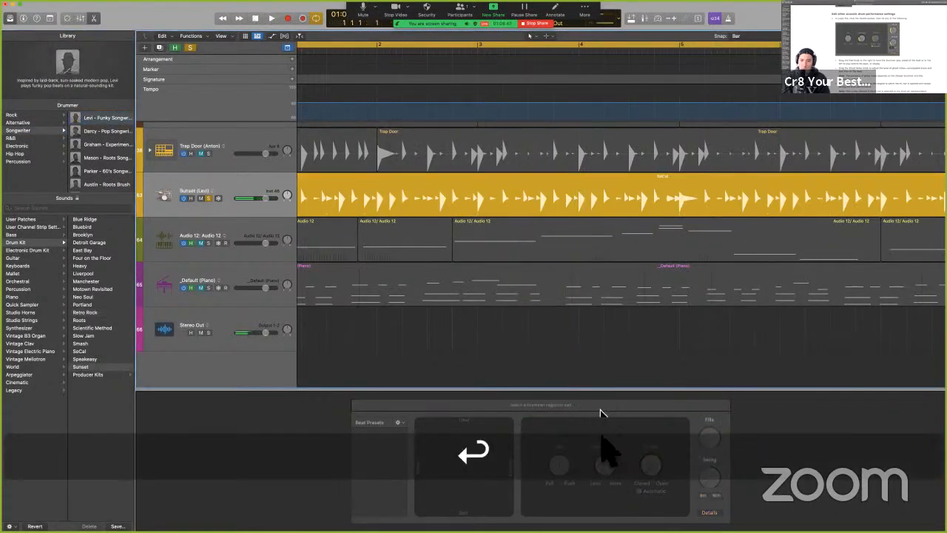
scroll(548, 281, "left", 2)
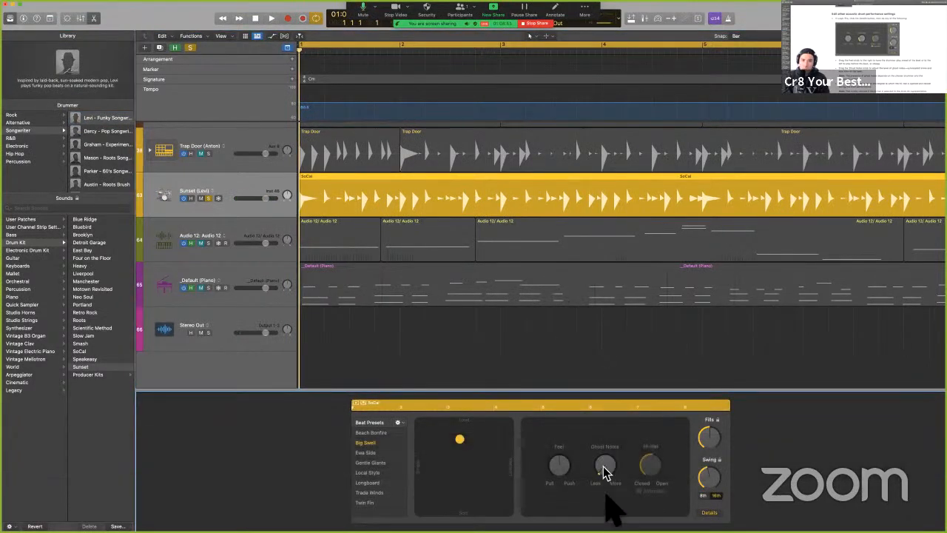
- Audition Levi's SoCal region with Ghost Notes at the minimum, then raise Ghost Notes to the maximum and replay it
key("space")
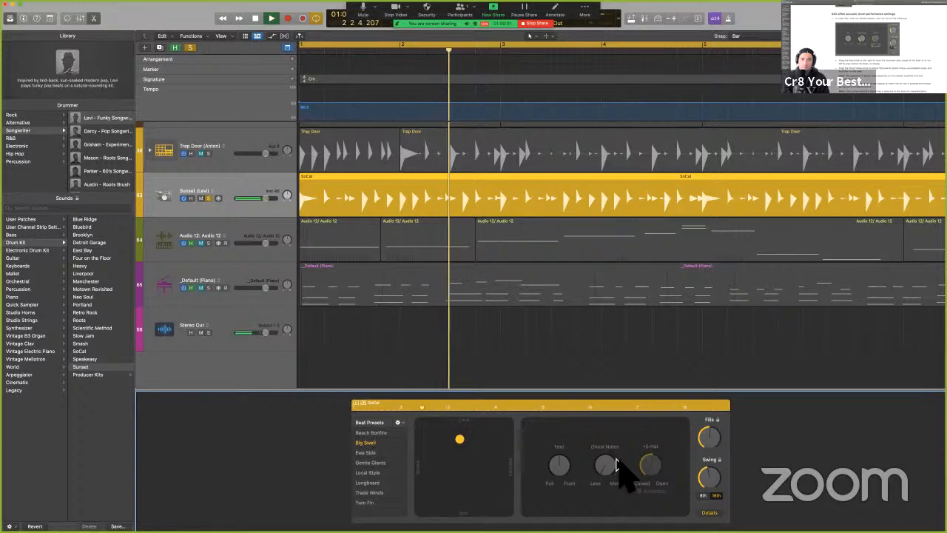
key("space")
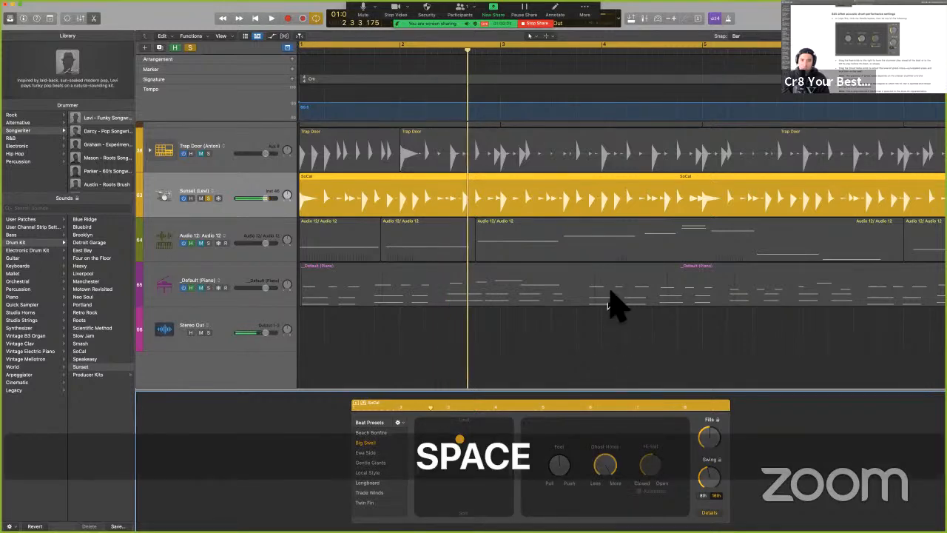
key("space")
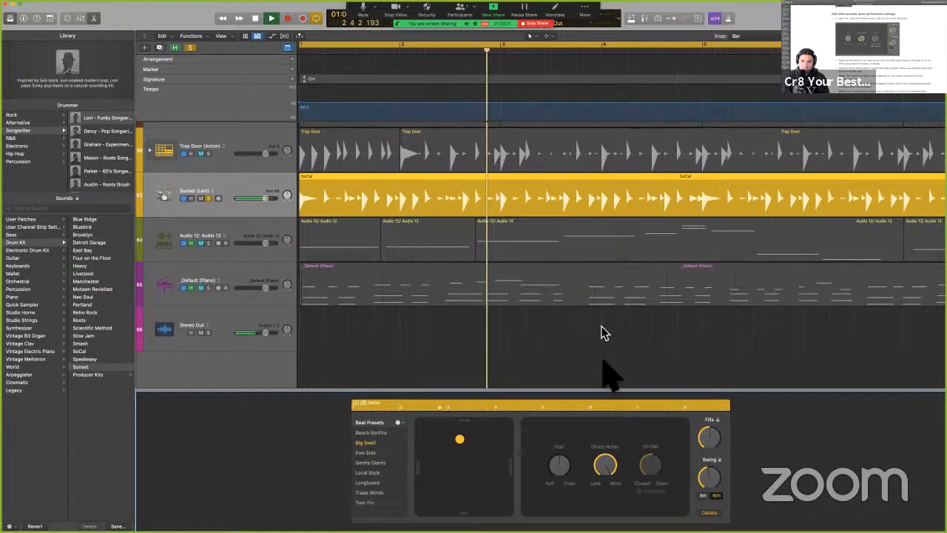
key("space")
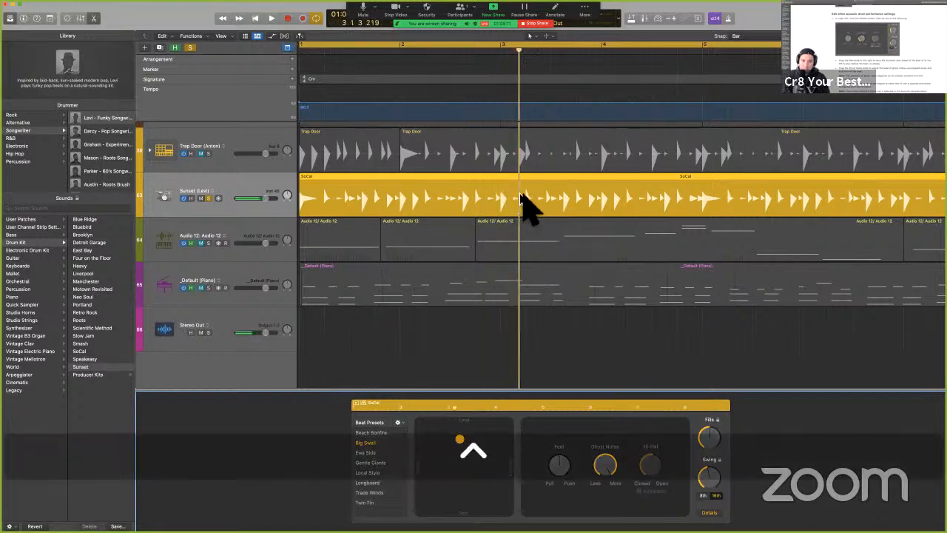
- Circle two waveform hits just after bar 3 of the SoCal region with the screen annotation pen, then clear the marks
key("ctrl+a")
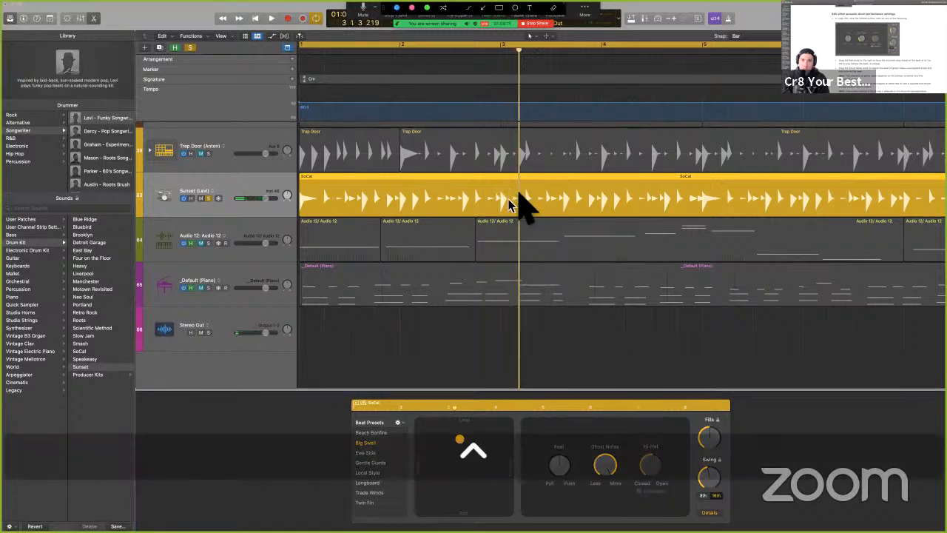
mouse_move(517, 207)
left_mouse_down()
mouse_move(521, 194)
mouse_move(517, 207)
mouse_move(538, 205)
left_mouse_up()
left_click(559, 208)
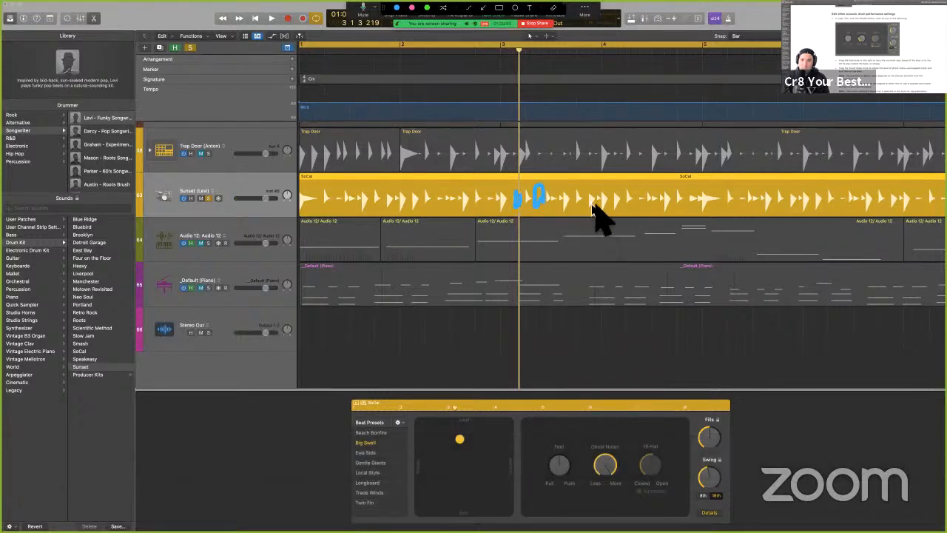
key("ctrl+a")
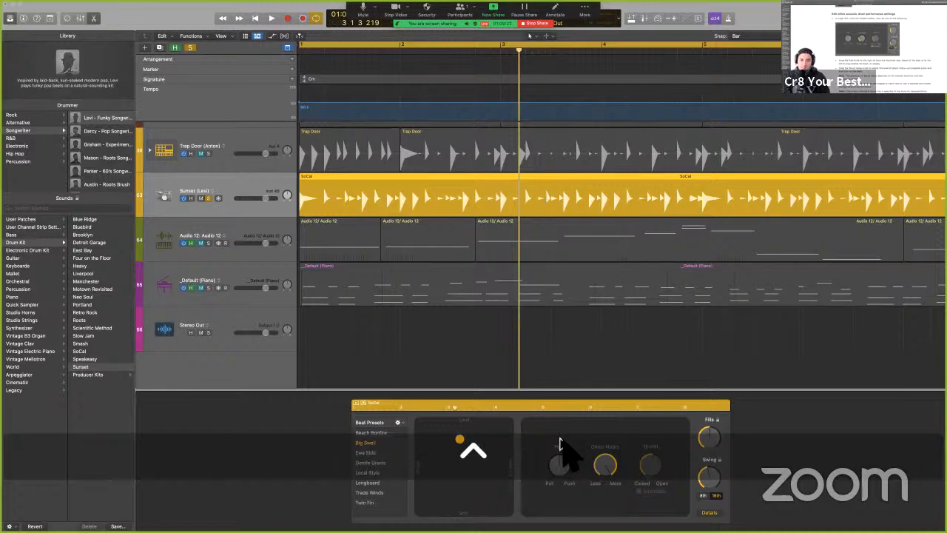
- Switch to the PDF user guide and read the section on editing other electronic drum performance settings, highlighting its heading
key("ctrl+Left")
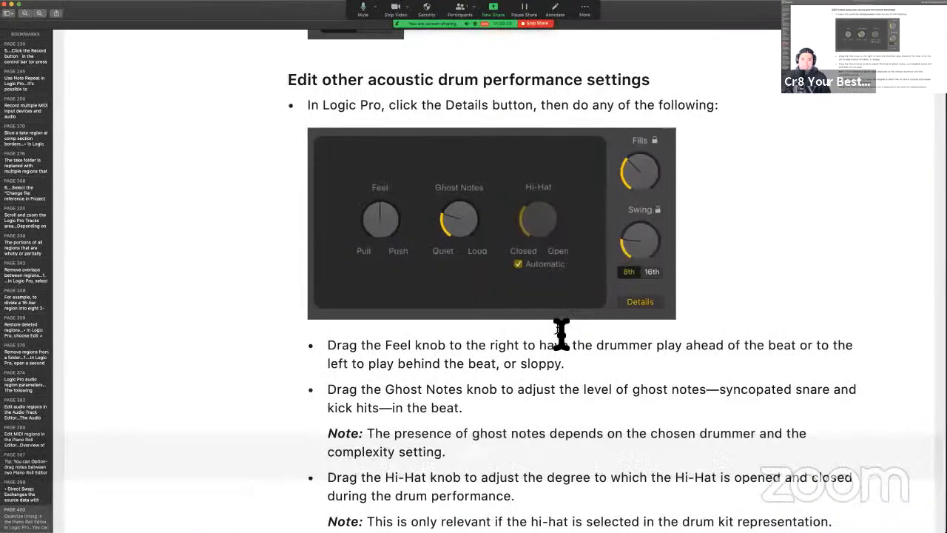
scroll(561, 333, "down", 2)
scroll(561, 333, "down", 4)
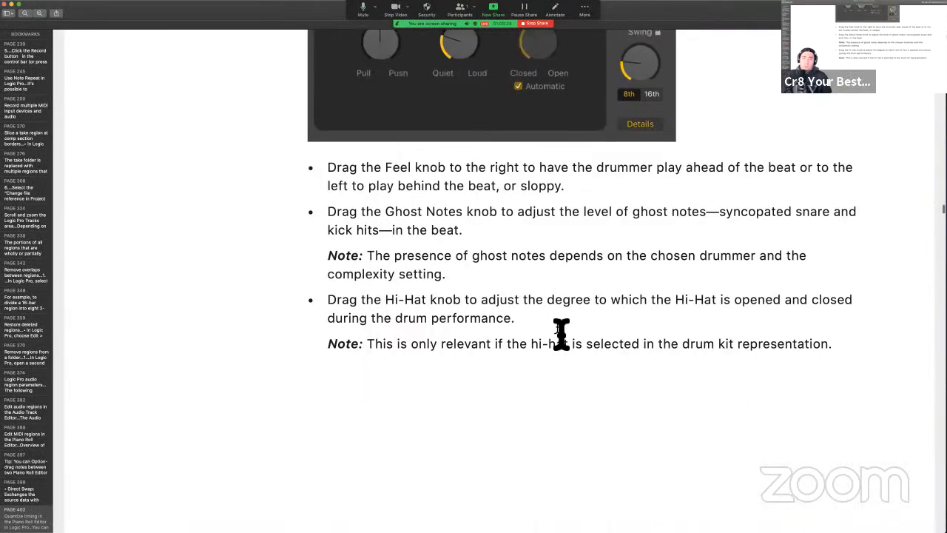
scroll(561, 333, "down", 10)
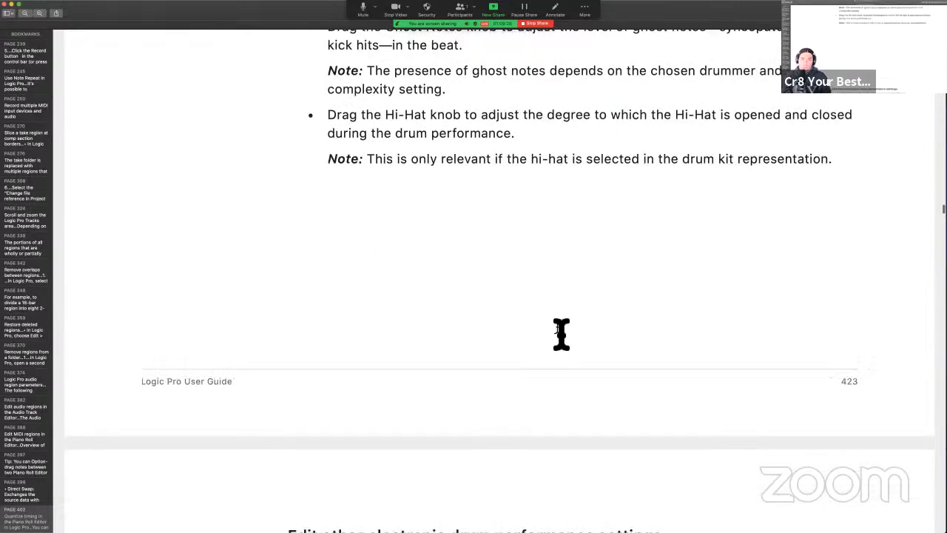
scroll(561, 333, "down", 3)
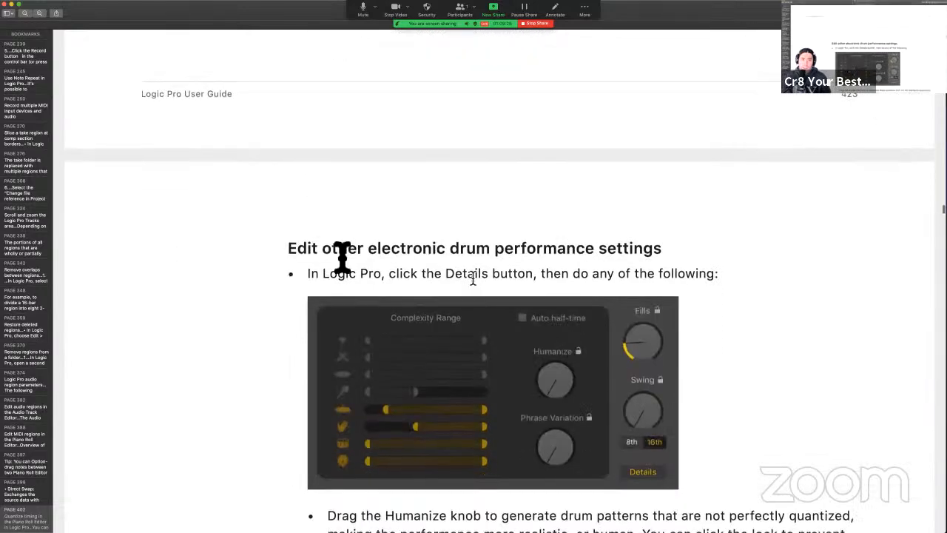
left_click_drag(338, 249, 688, 250)
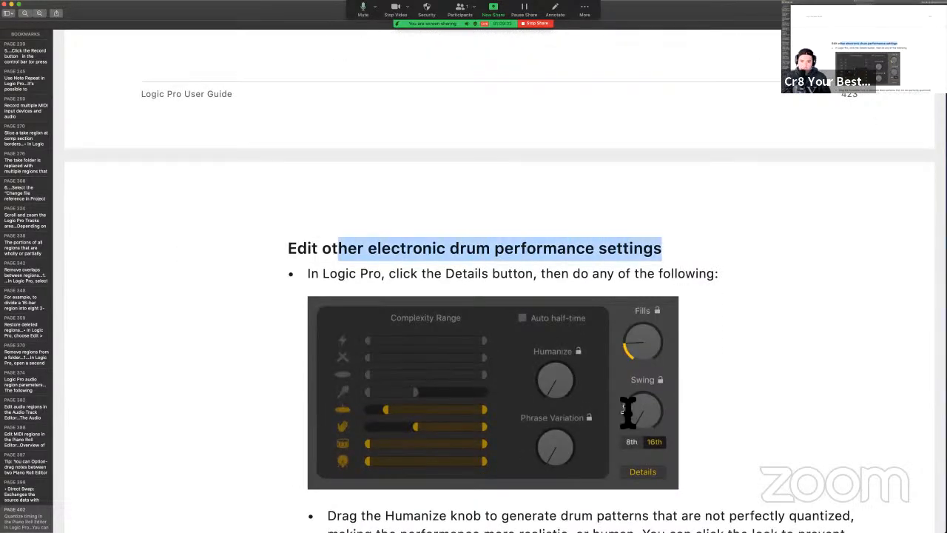
scroll(611, 477, "down", 6)
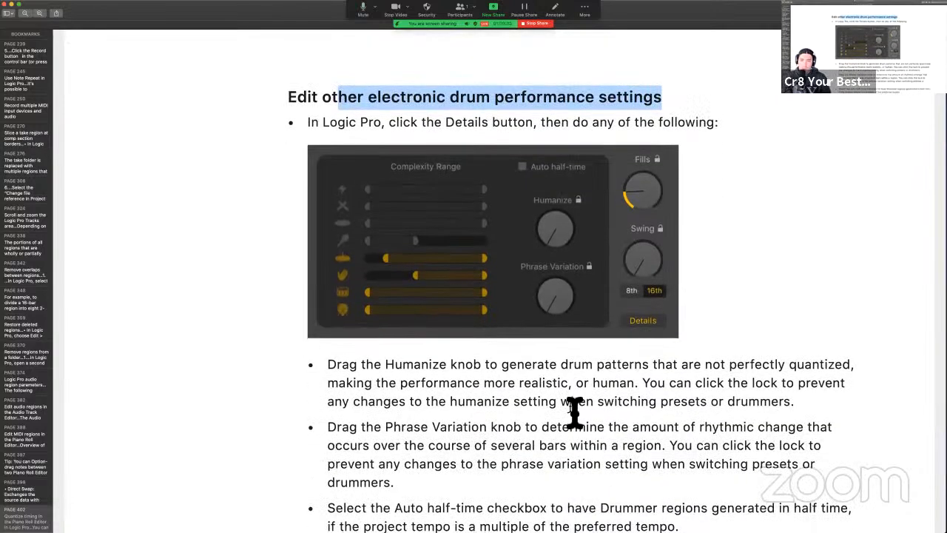
- Switch back to Logic Pro and hide the Library and the Drummer Editor to leave more room for the tracks
key("ctrl+Right")
left_click(495, 365)
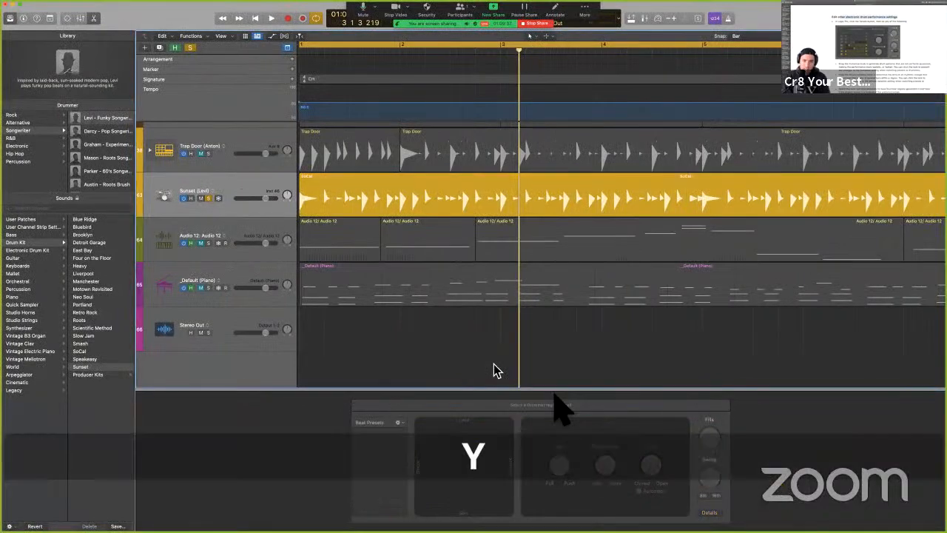
key("y")
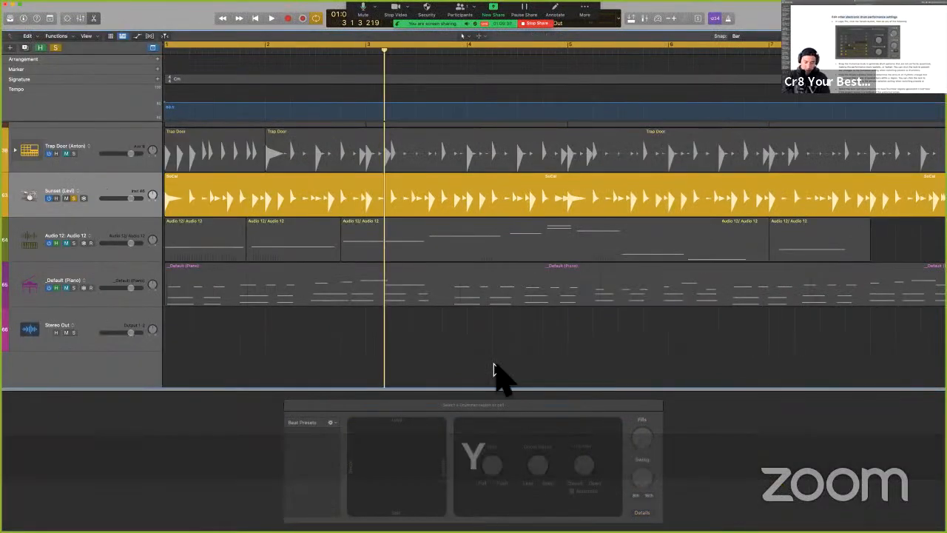
key("e")
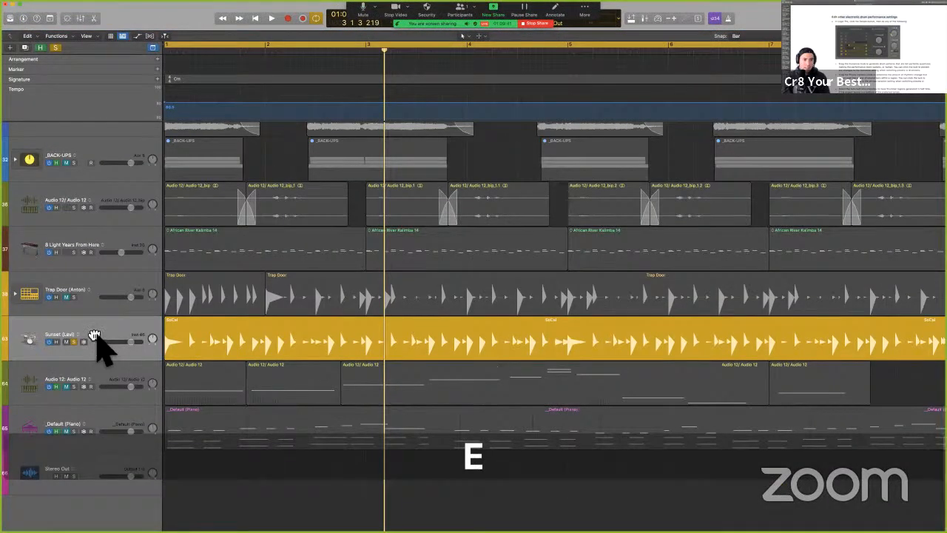
- Delete the Sunset (Levi) drummer track along with its regions, then unmute the Trap Door (Anton) track
key("BackSpace")
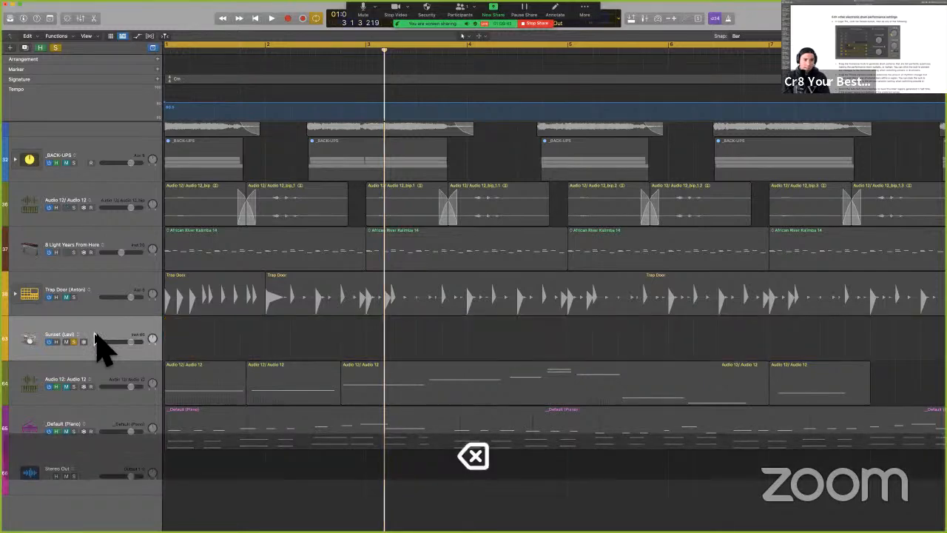
key("BackSpace")
key("m")
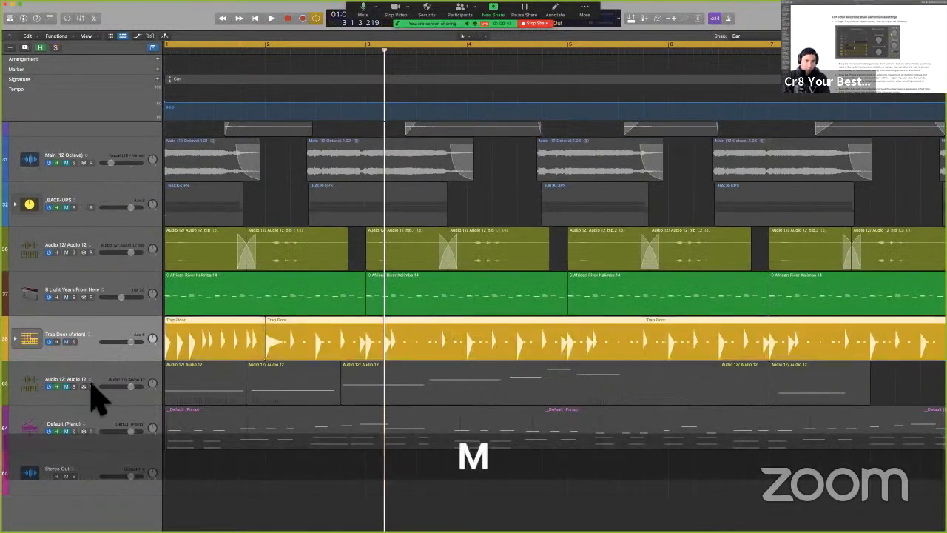
- Delete the Audio 12 track beneath Trap Door with its regions, and conceal the tracks flagged as hidden
left_click(98, 381)
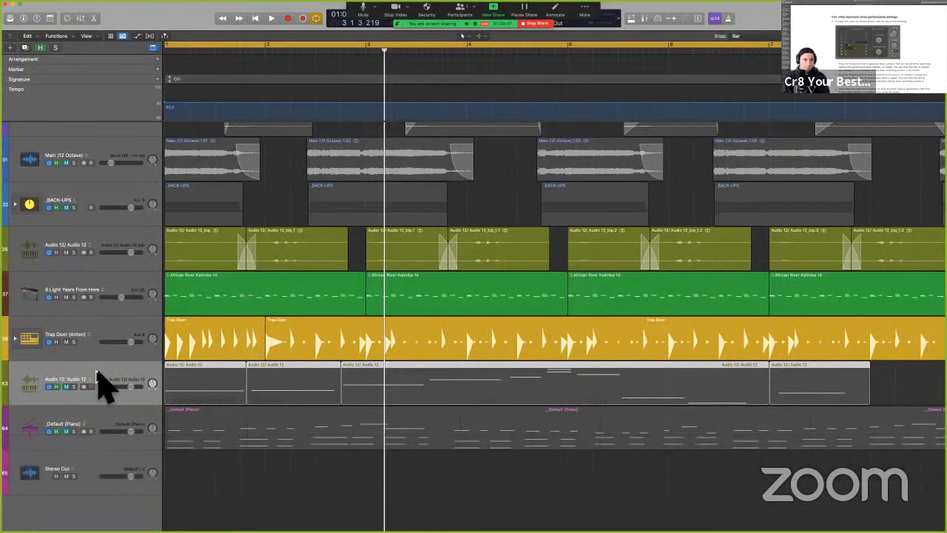
key("BackSpace")
key("BackSpace")
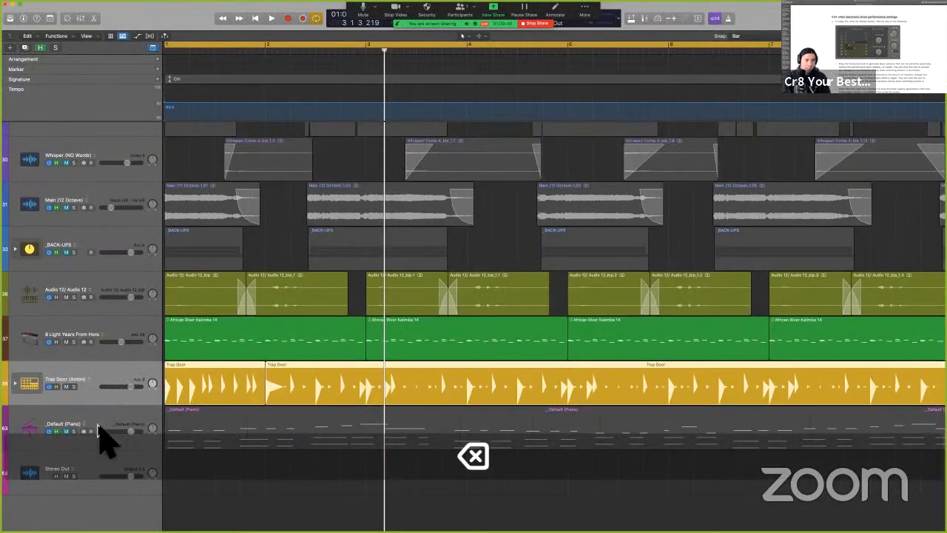
key("h")
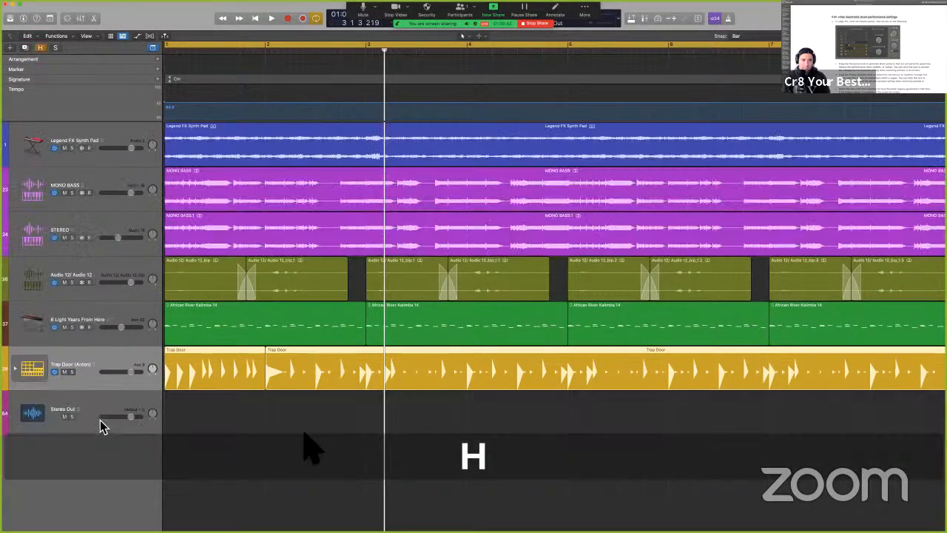
- Solo the Trap Door (Anton) track and play it briefly from the project start
key("Return")
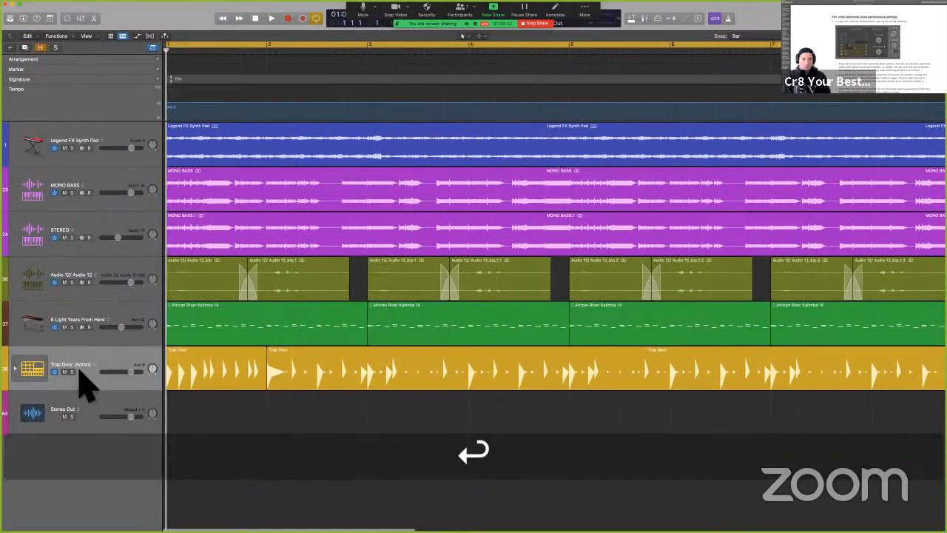
left_click(72, 371)
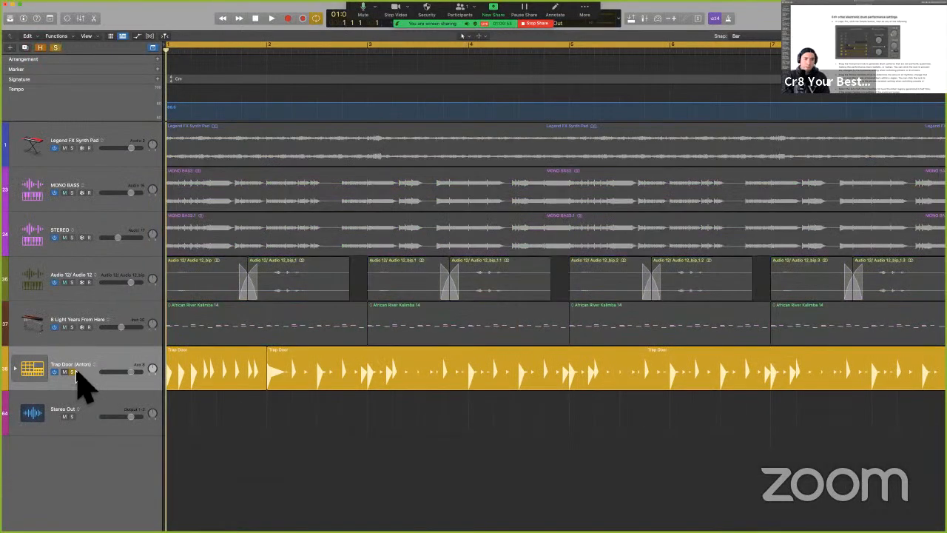
key("space")
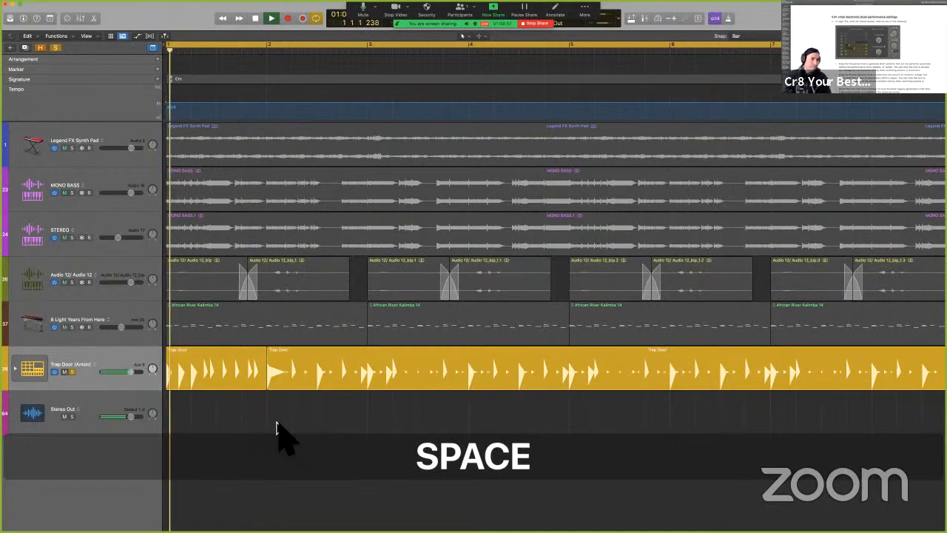
key("space")
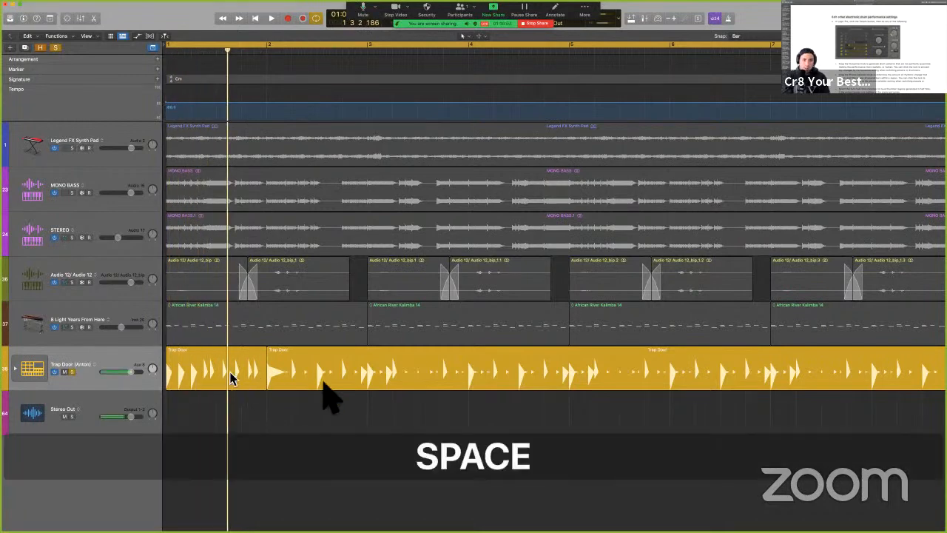
- Open the second Trap Door region in the Drummer Editor and show its detailed performance settings
double_click(326, 385)
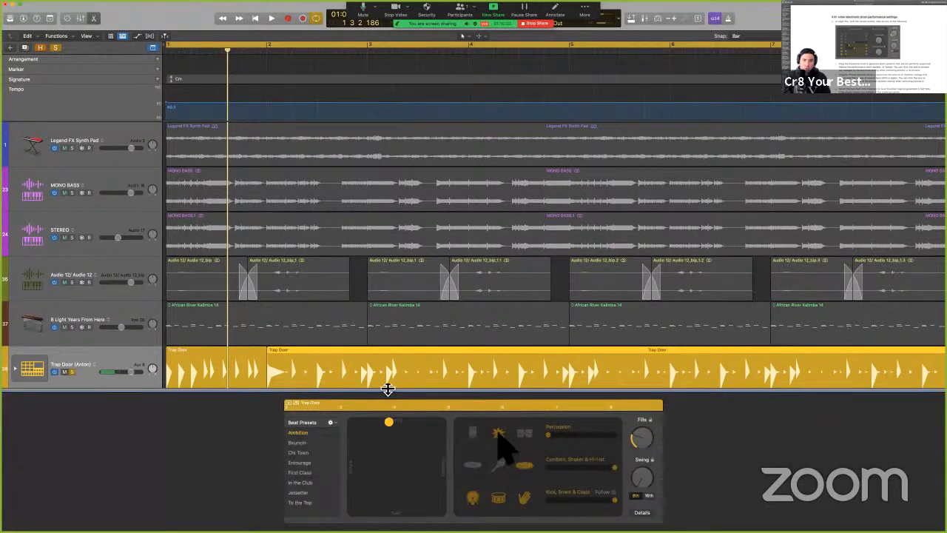
left_click(642, 513)
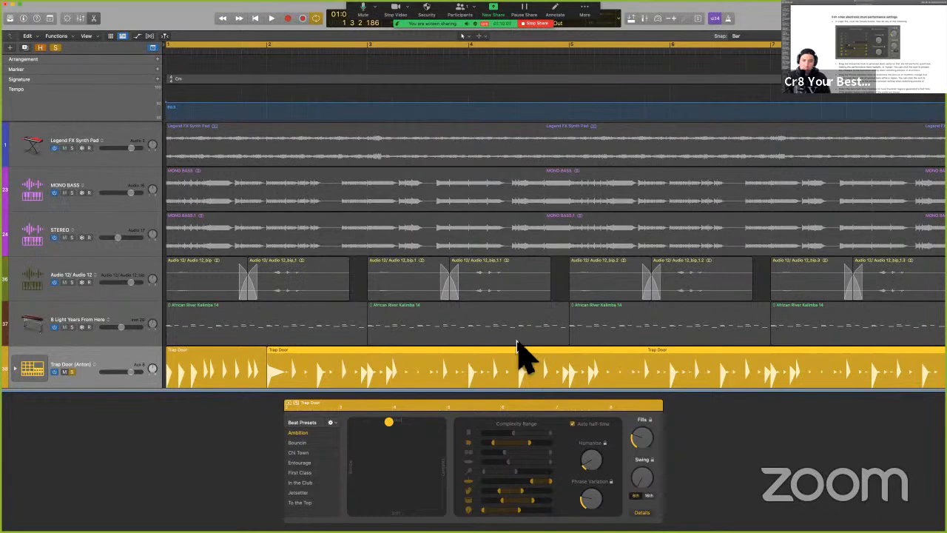
scroll(518, 354, "down", 3)
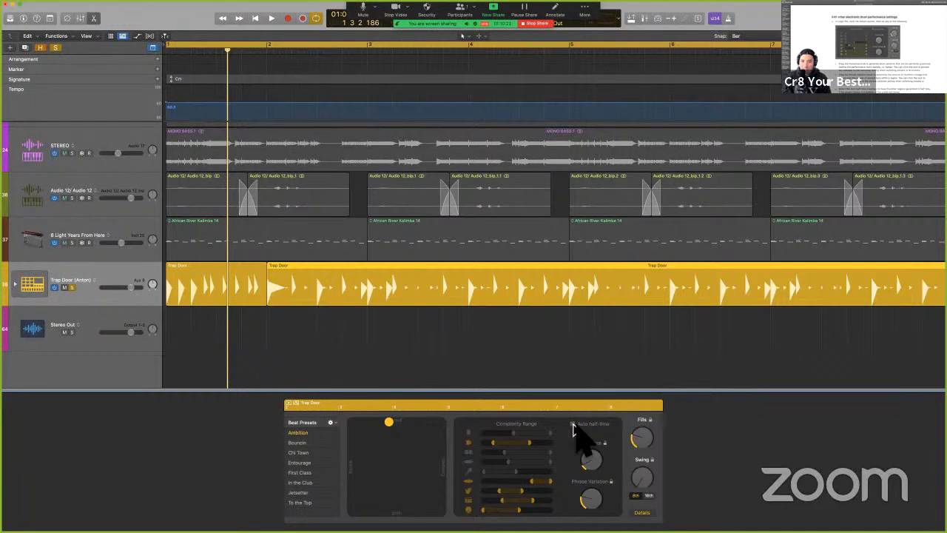
- Turn off cycle mode and audition the second Trap Door region with Auto half-time enabled
key("c")
left_click(335, 376)
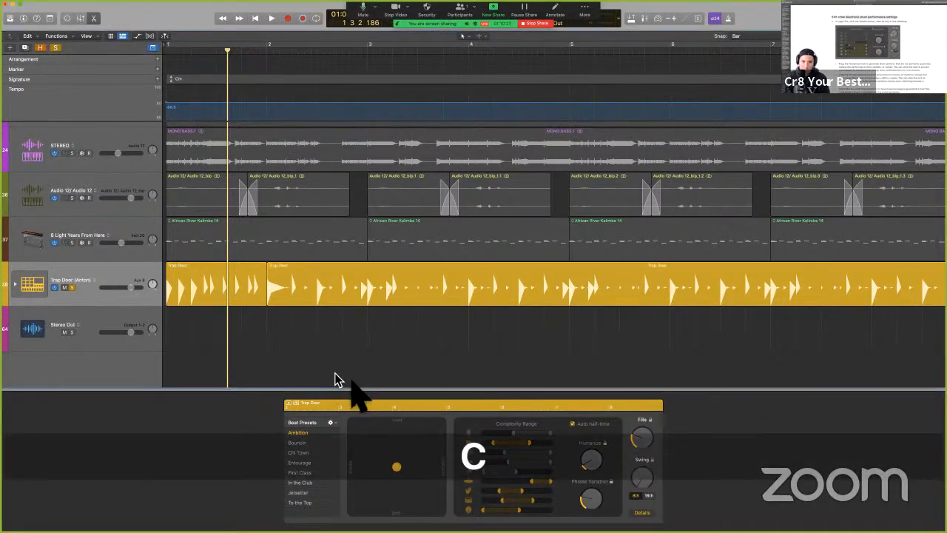
left_click(465, 299)
key("space")
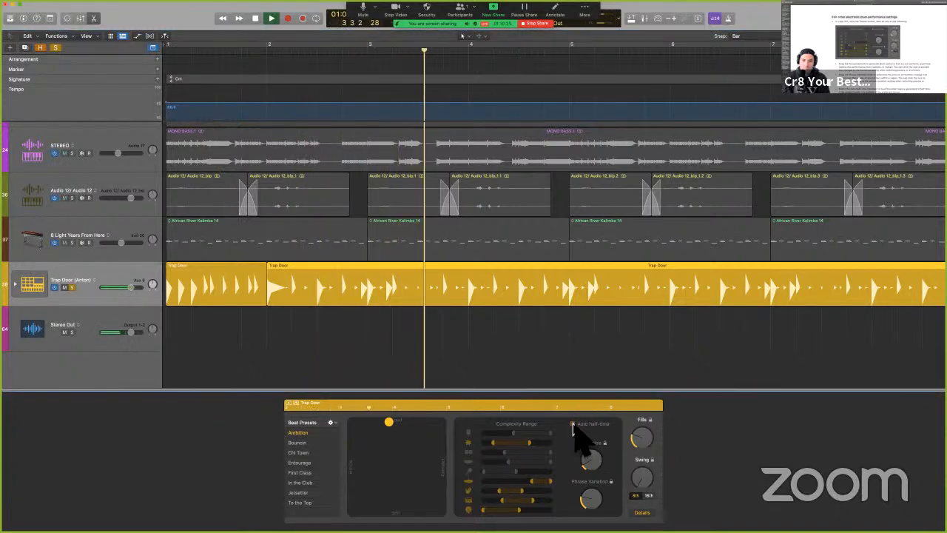
key("space")
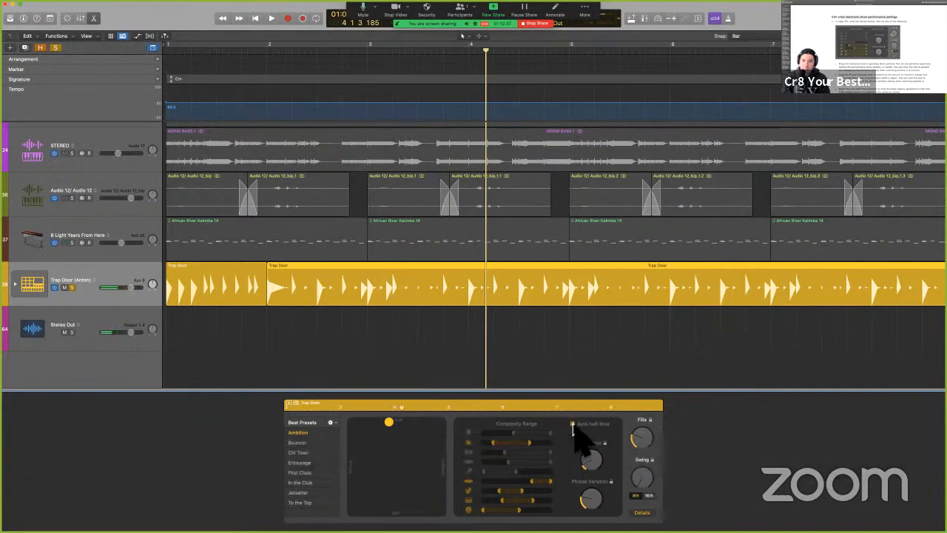
left_click(573, 424)
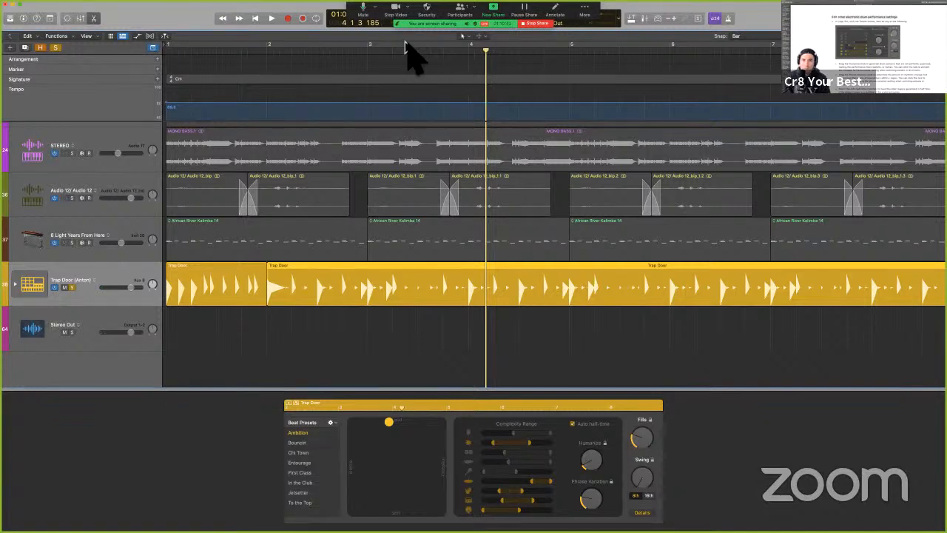
- Move the Zoom sharing toolbar away from Logic's tempo display and set the project tempo to 120
left_click_drag(399, 25, 396, 328)
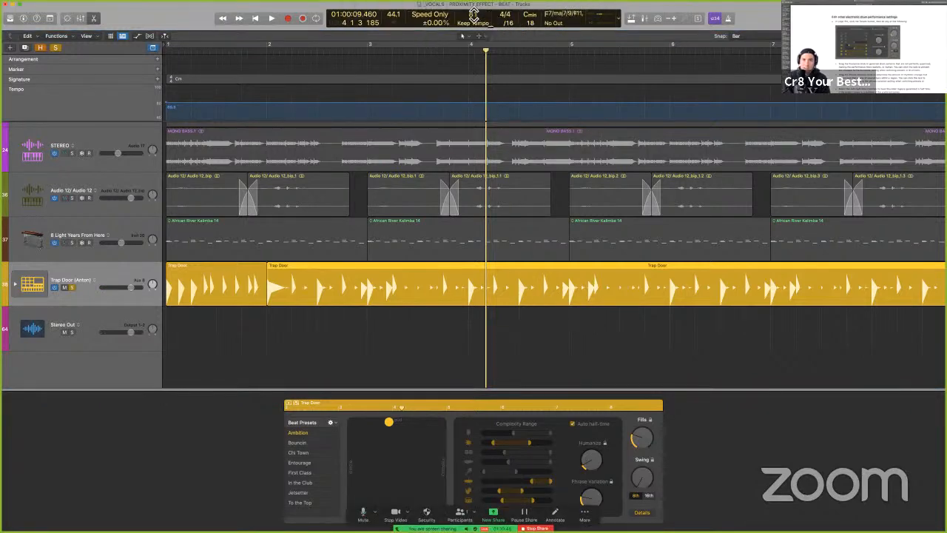
double_click(477, 18)
type("120")
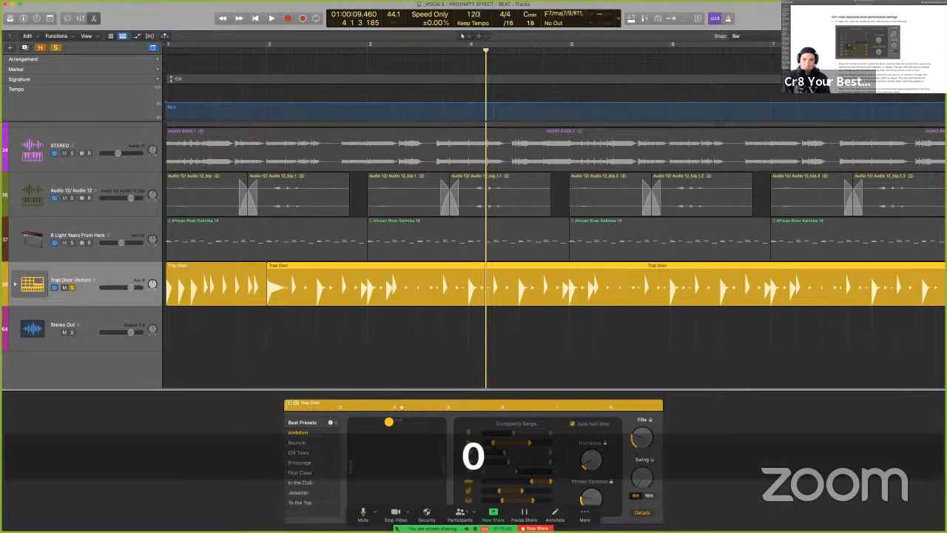
key("Return")
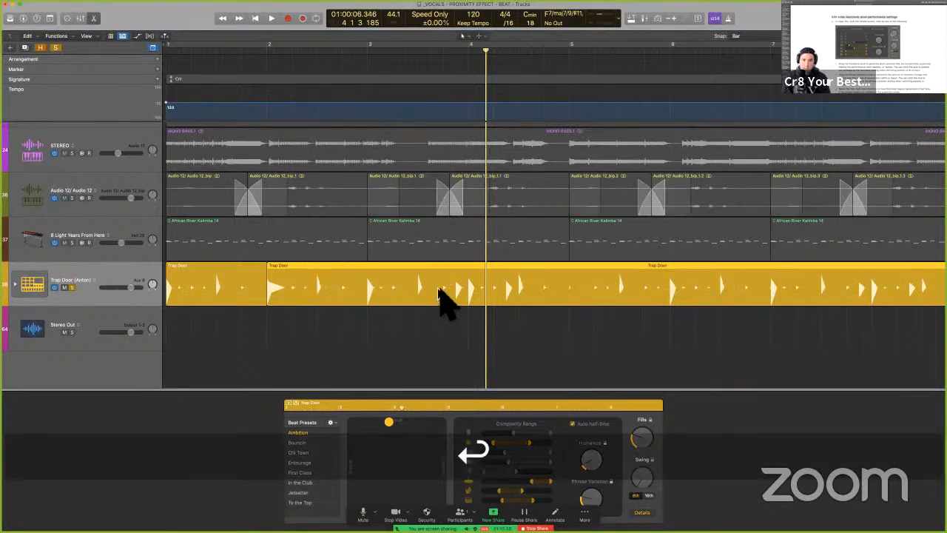
- Compare the second Trap Door region with Auto half-time off and on, then play it from bar 2 with the option on
key("shift+Return")
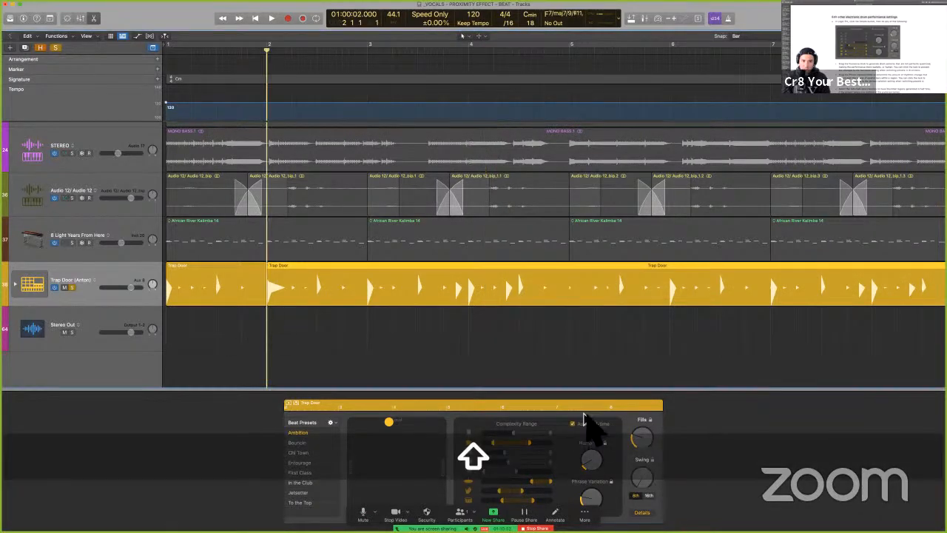
left_click(573, 426)
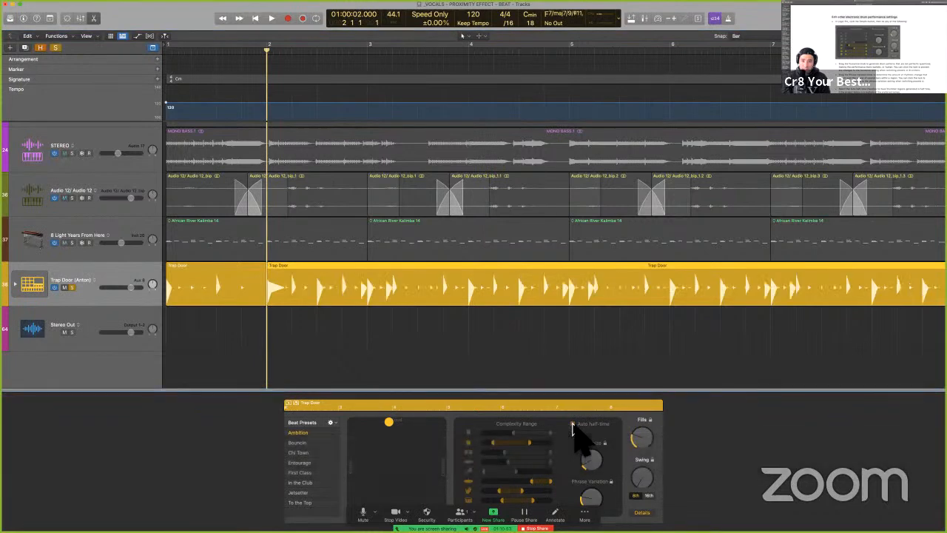
left_click(573, 426)
key("space")
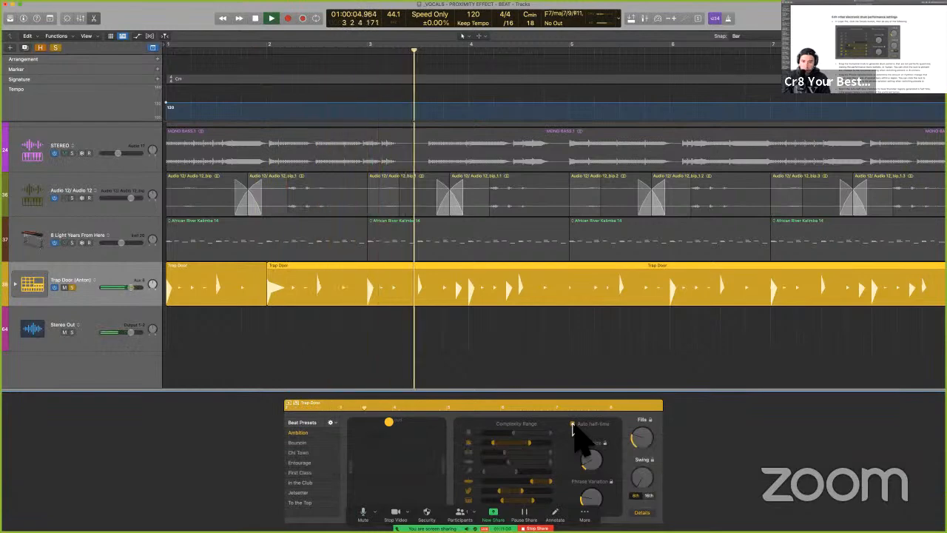
key("space")
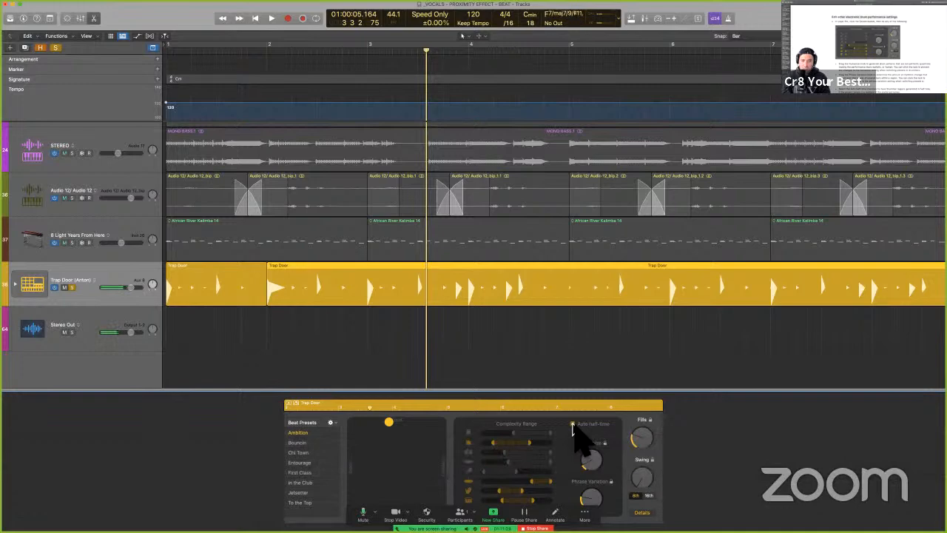
- Turn off Auto half-time for the second Trap Door region and audition it from its start
left_click(572, 424)
key("alt+space")
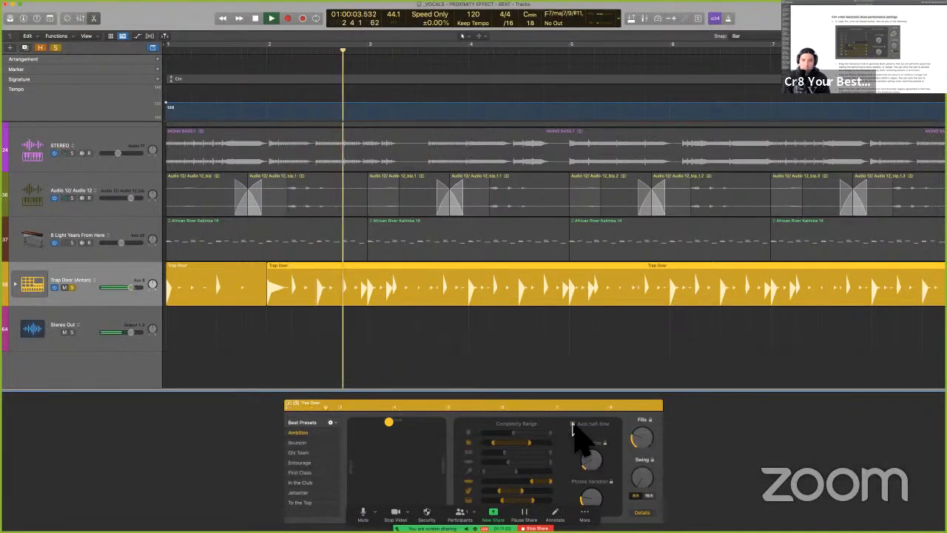
key("space")
- Undo the project tempo change and reselect the second Trap Door region
left_click(516, 367, "super")
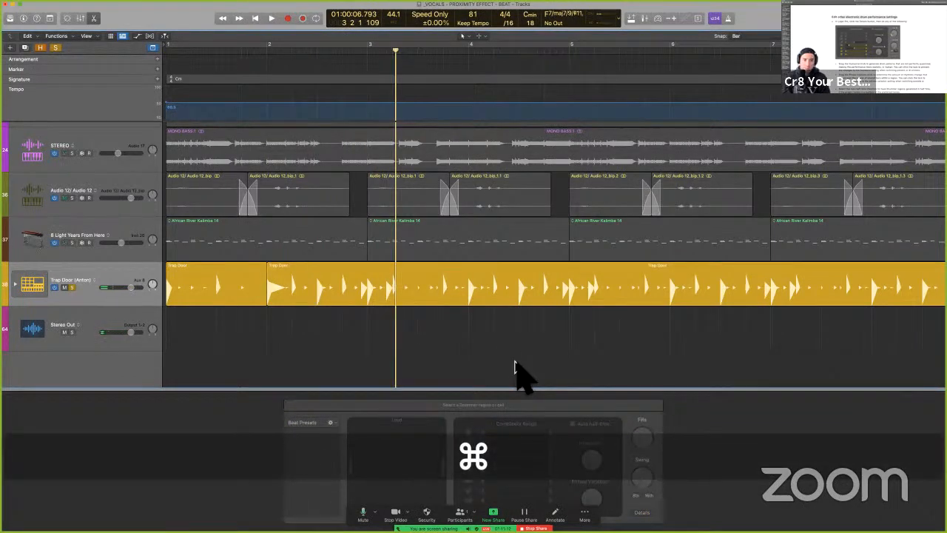
left_click(495, 305)
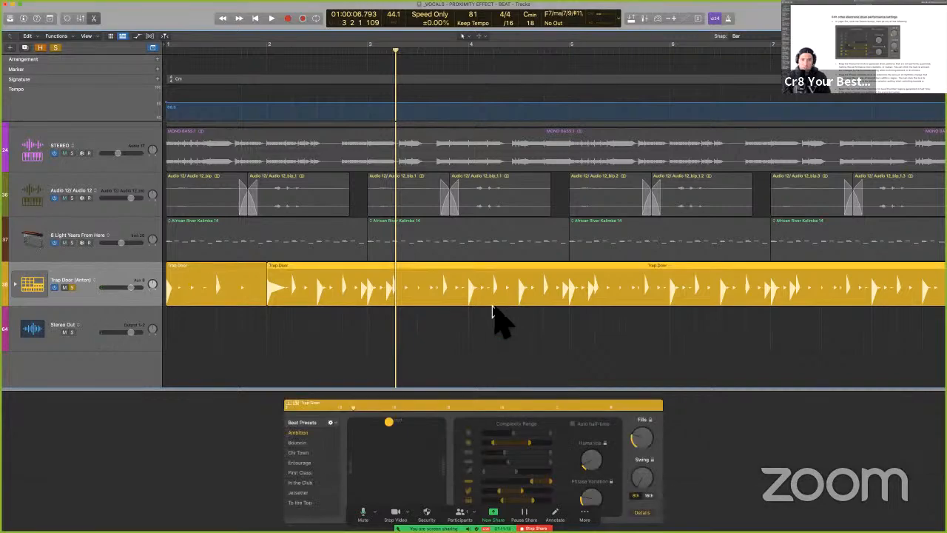
- Switch to the PDF user guide and read the Humanize, Phrase Variation, Auto half-time and Complexity Range descriptions, highlighting part of the Humanize text
key("ctrl+Left")
scroll(507, 429, "down", 3)
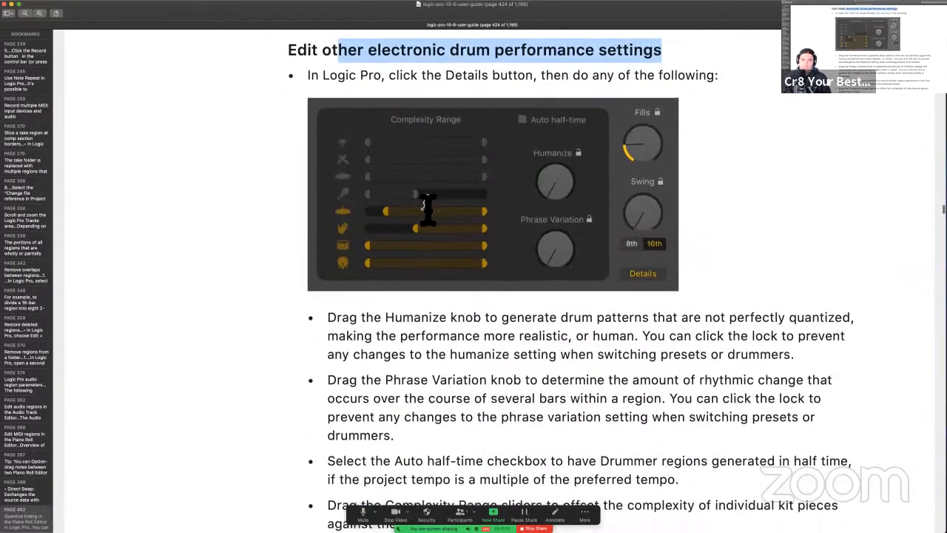
scroll(427, 205, "down", 2)
scroll(408, 180, "down", 2)
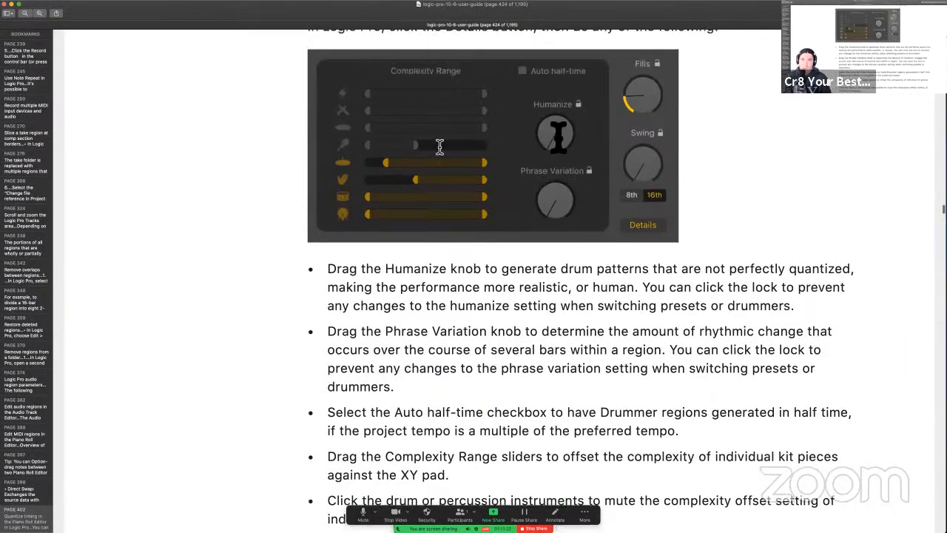
scroll(558, 222, "up", 1)
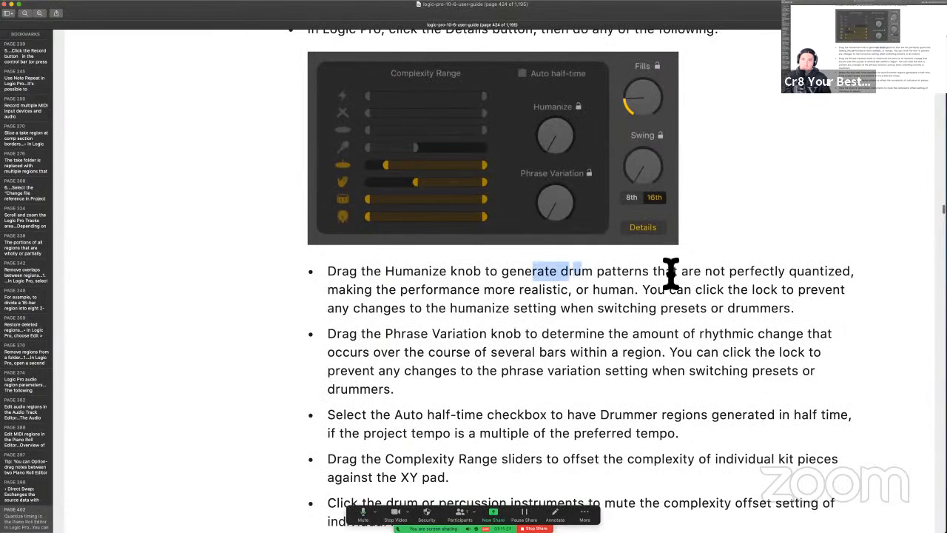
left_click_drag(670, 273, 670, 272)
scroll(757, 258, "down", 5)
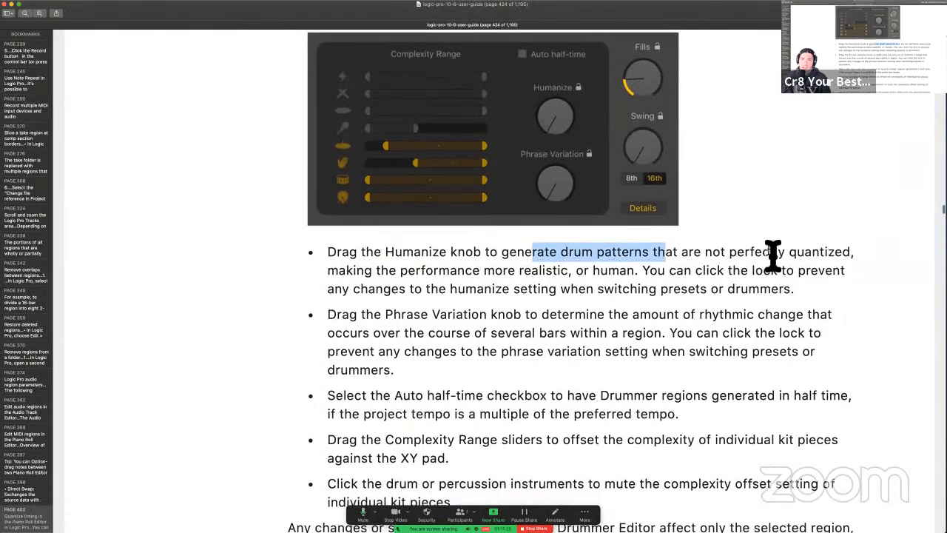
scroll(774, 255, "down", 1)
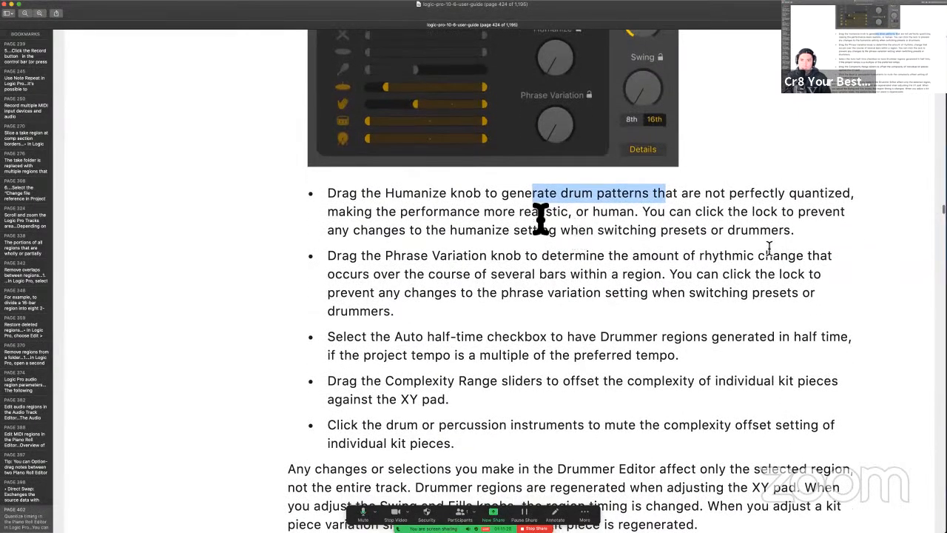
scroll(541, 216, "down", 3)
scroll(541, 215, "up", 3)
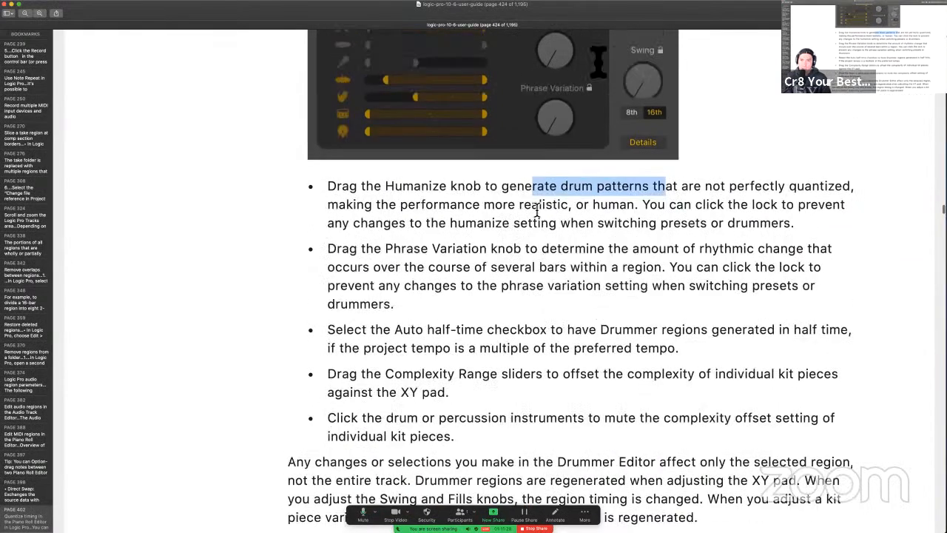
- Reread the guide's electronic drum setting descriptions, highlighting parts of the Phrase Variation, Auto half-time and Complexity Range text, and examine the Details illustration
scroll(588, 76, "down", 3)
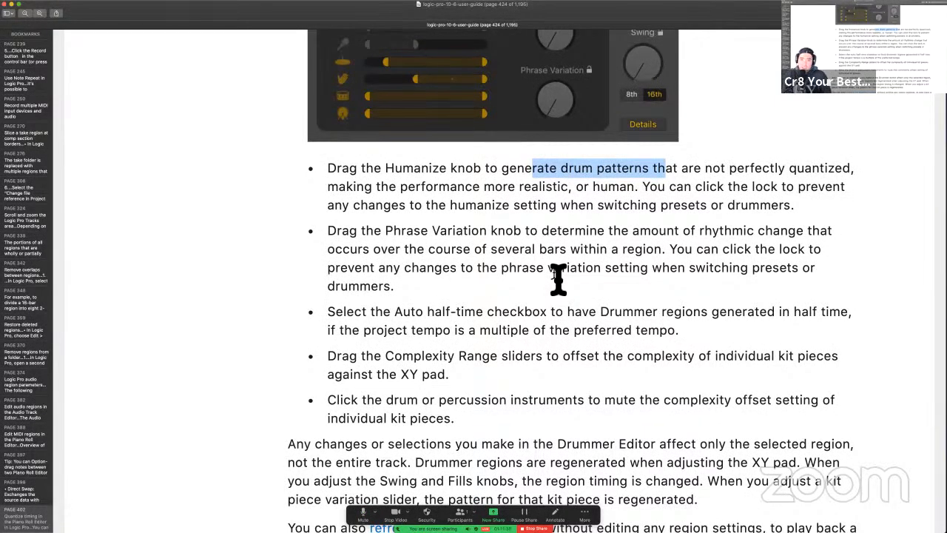
scroll(555, 267, "up", 3)
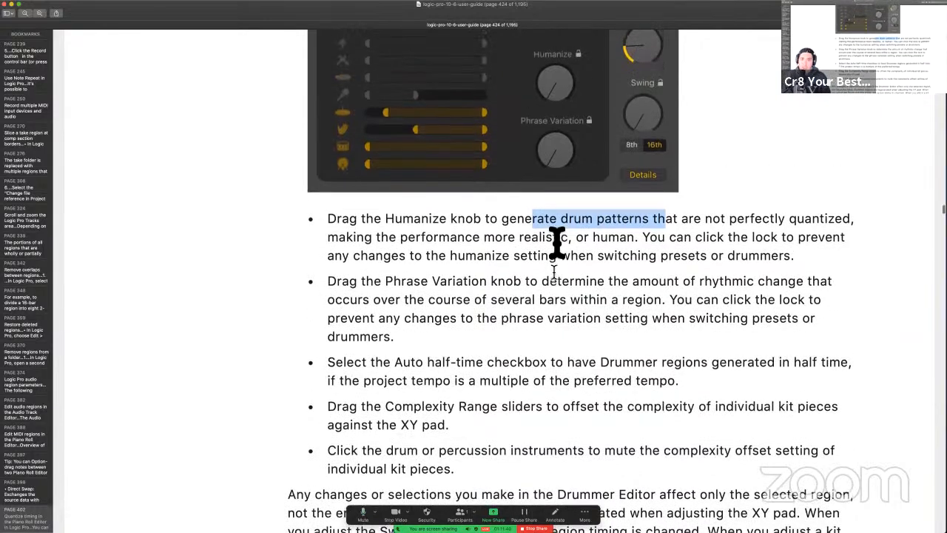
left_click_drag(556, 285, 844, 293)
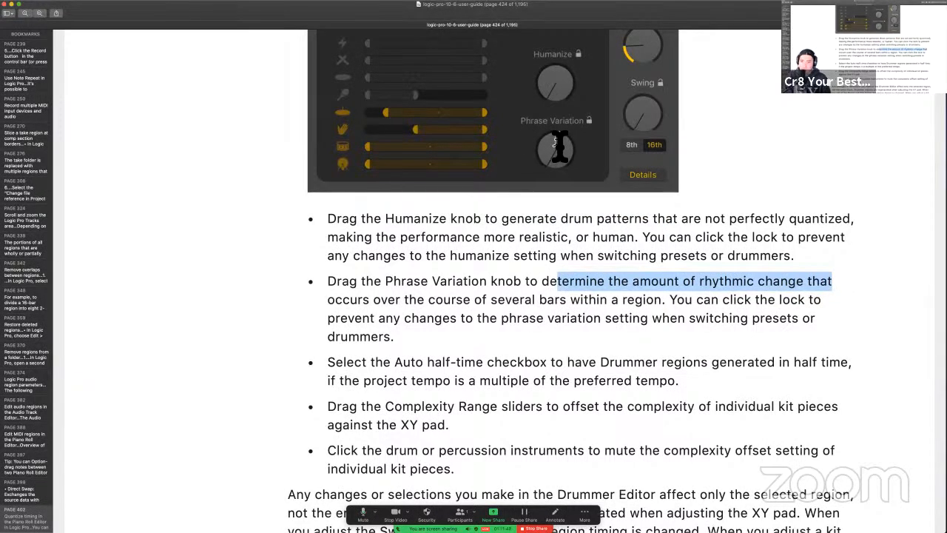
scroll(655, 326, "down", 2)
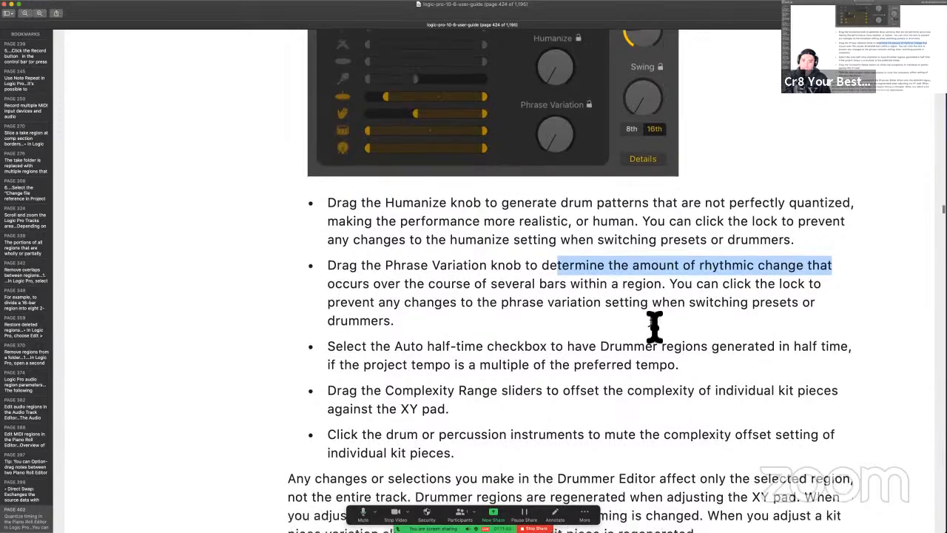
left_click_drag(435, 299, 565, 299)
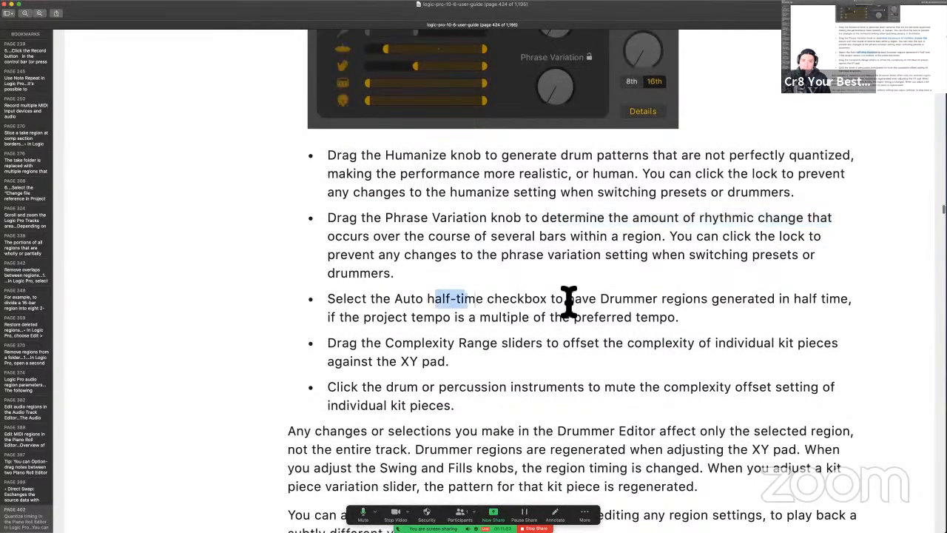
scroll(397, 329, "down", 1)
left_click_drag(350, 329, 856, 329)
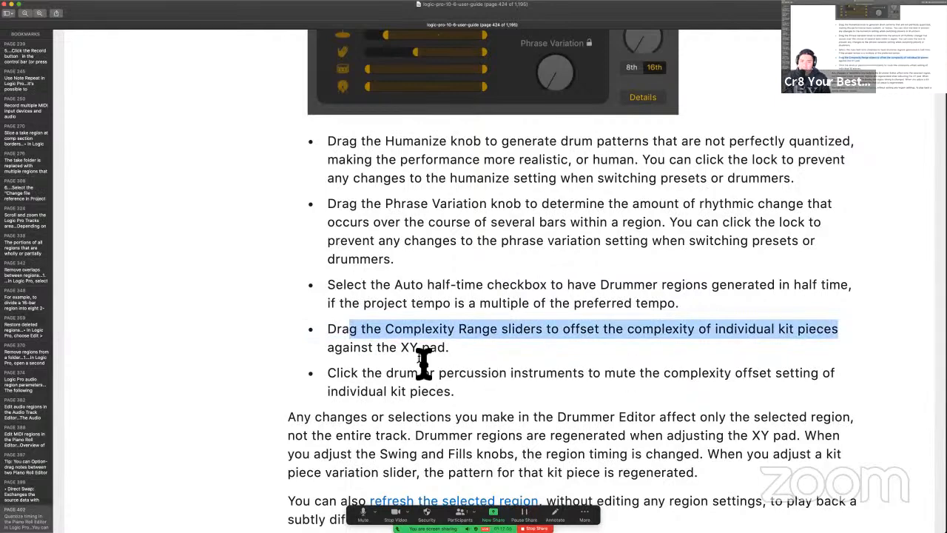
scroll(421, 359, "down", 1)
scroll(420, 359, "up", 1)
scroll(420, 359, "up", 5)
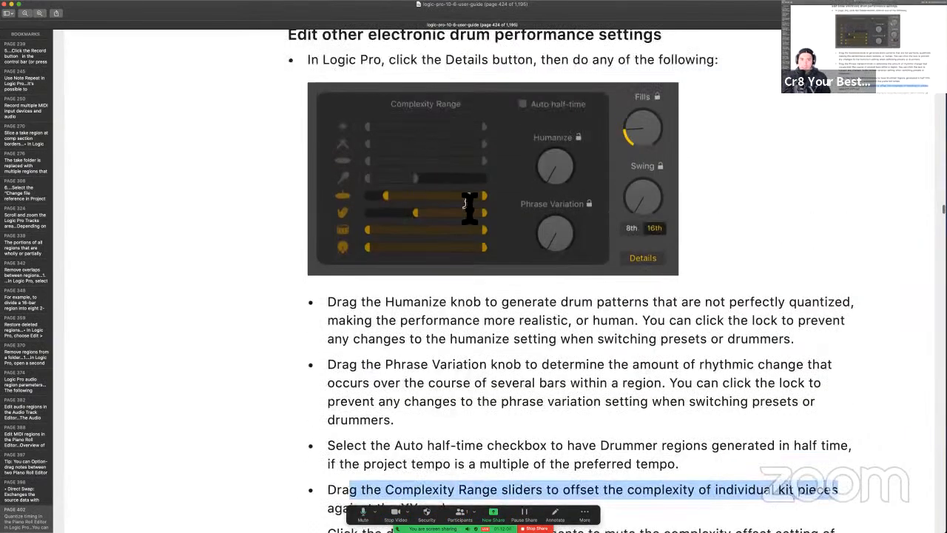
- Read the notes on how Drummer Editor changes regenerate regions, highlighting "XY pad" and the kit piece sentence, and continue to the follow-another-track section
scroll(444, 177, "down", 5)
scroll(469, 207, "down", 3)
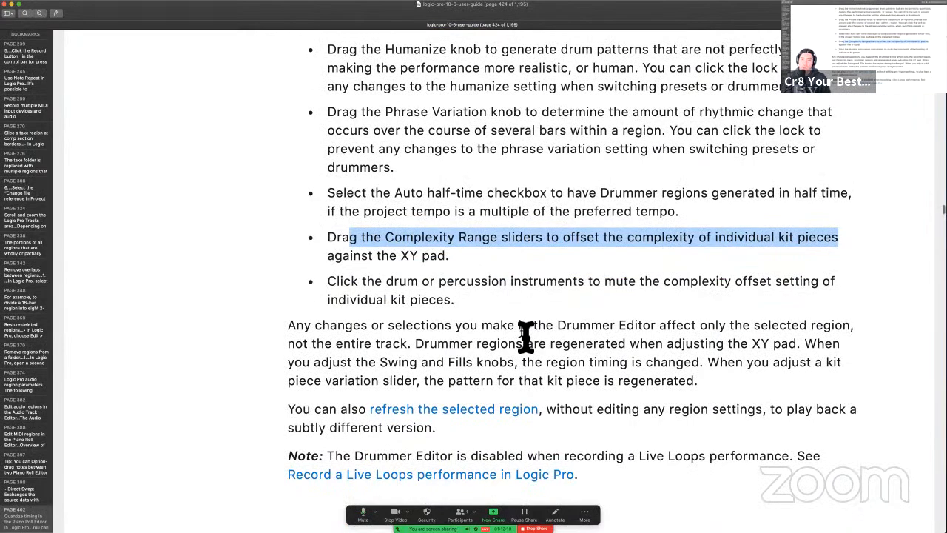
scroll(525, 336, "down", 2)
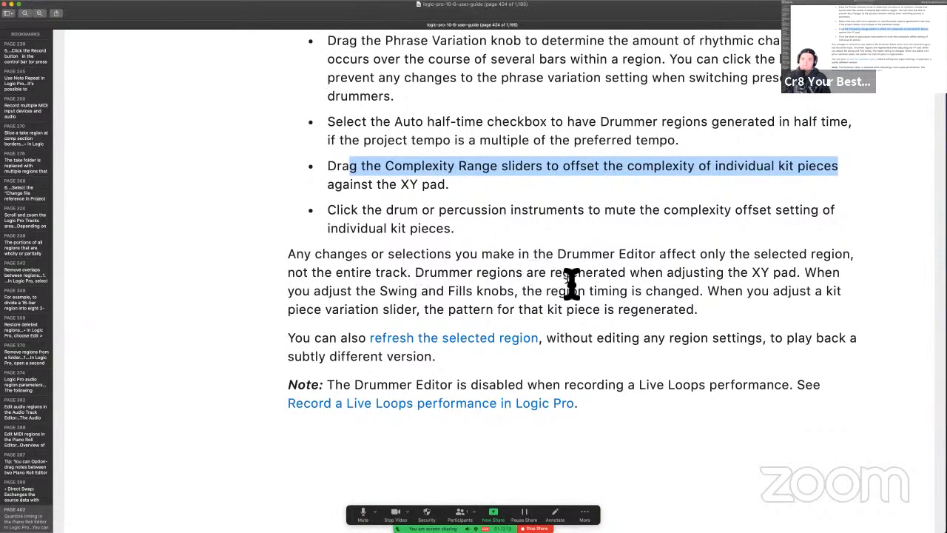
left_click_drag(740, 279, 803, 284)
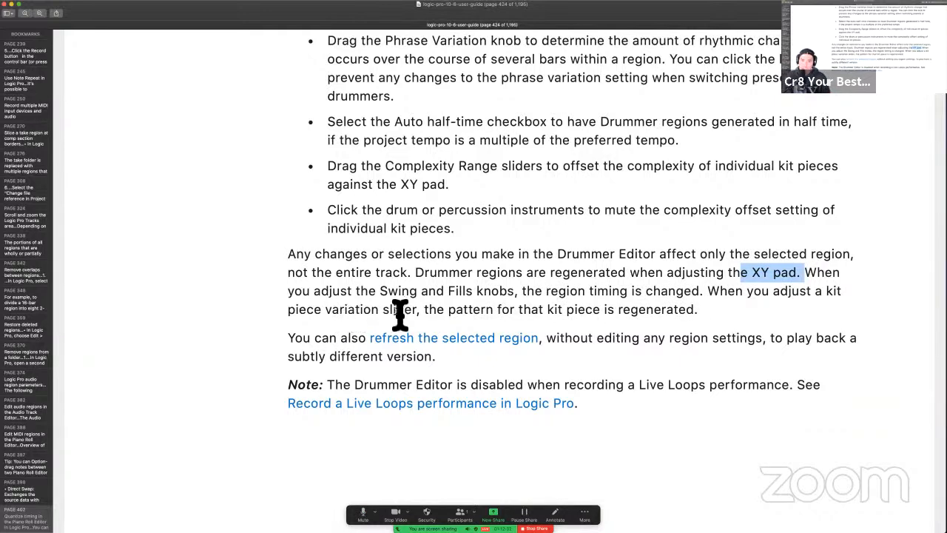
left_click_drag(432, 313, 707, 314)
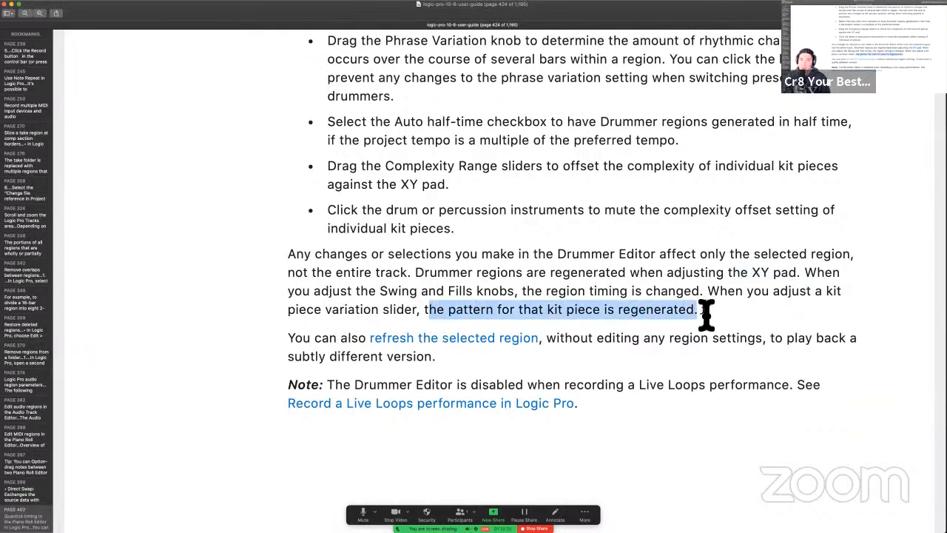
scroll(601, 381, "down", 5)
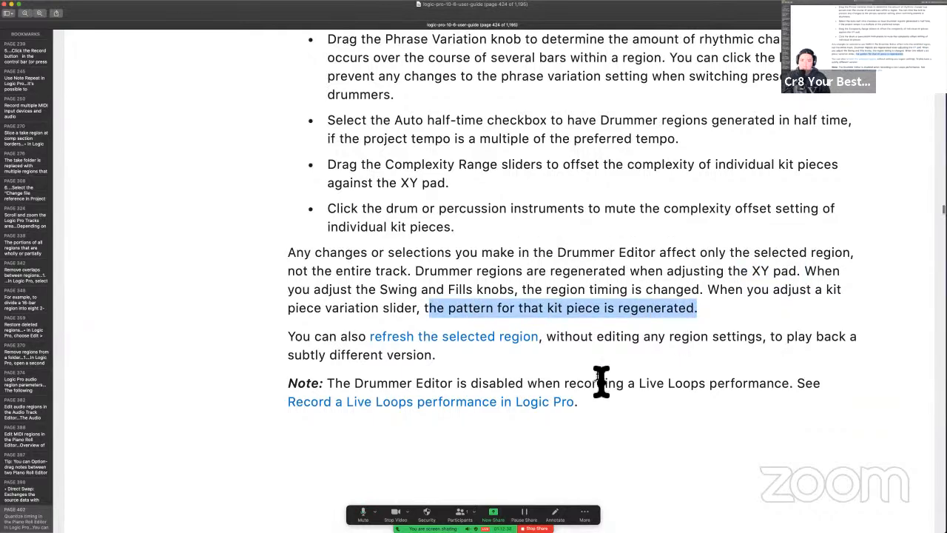
scroll(600, 381, "down", 10)
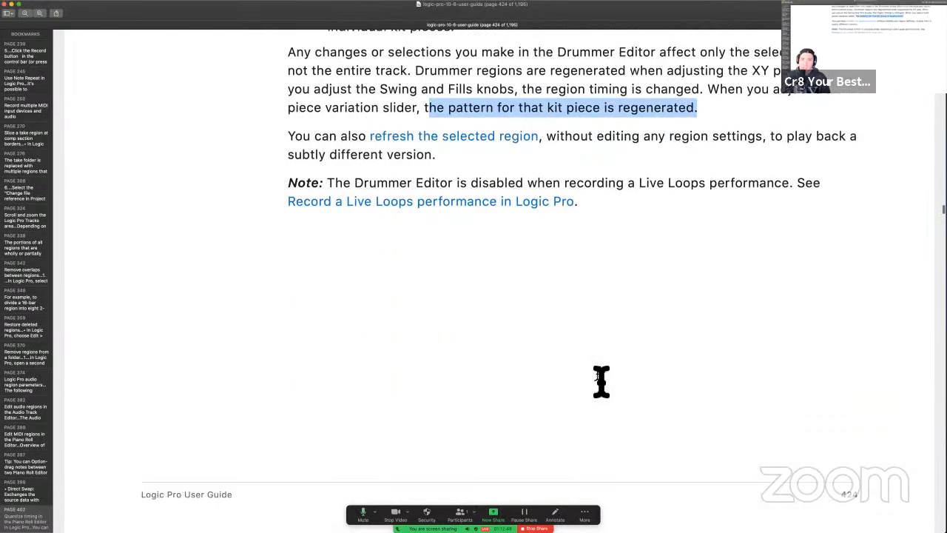
scroll(601, 382, "down", 10)
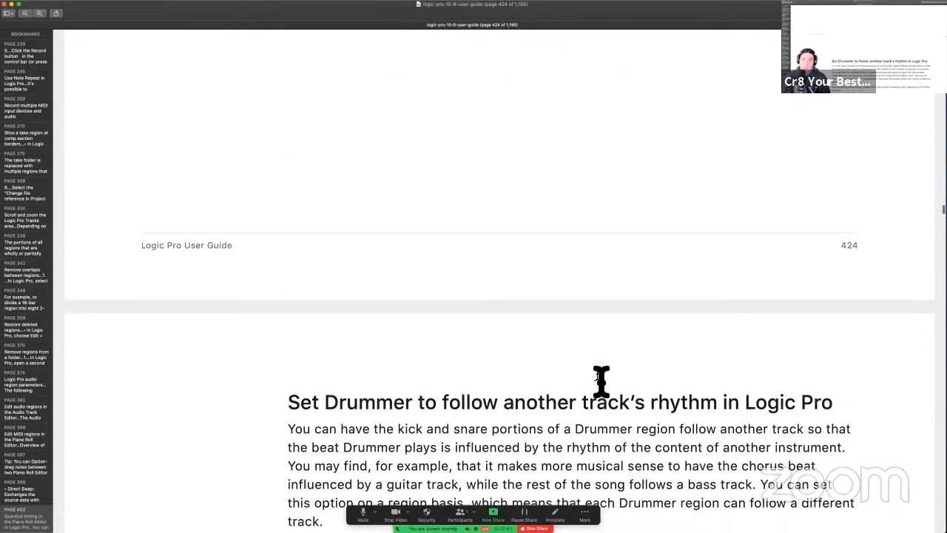
- Save the PDF user guide and switch back to Logic Pro with the second Trap Door region selected
key("super+s")
key("ctrl+Right")
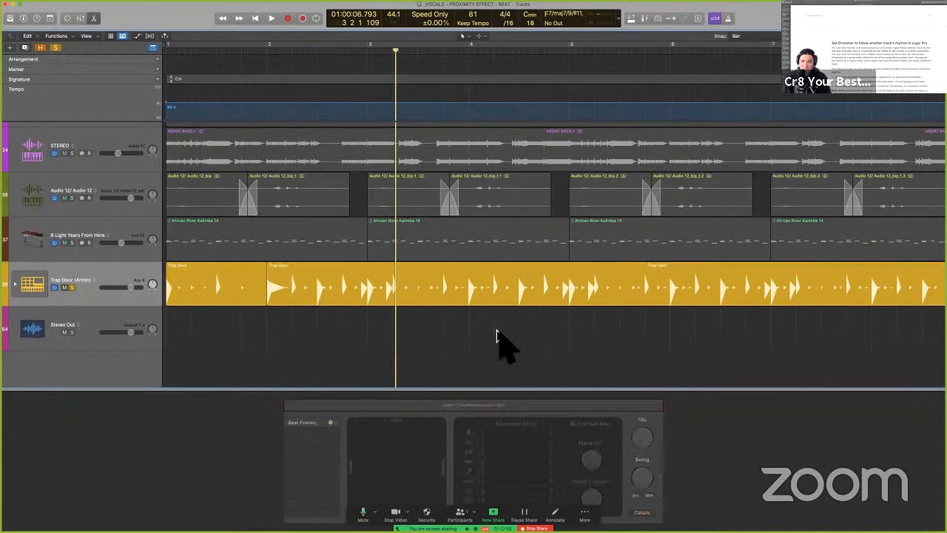
left_click_drag(459, 299, 457, 298)
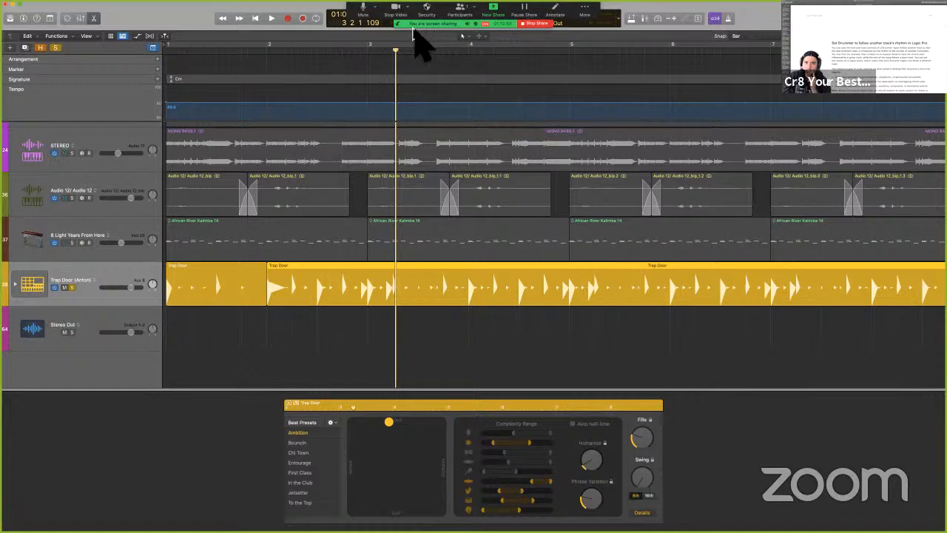
- Start a new Zoom share using the advanced Portion of Screen option, framed on the Drummer Editor's performance settings
left_click(493, 11)
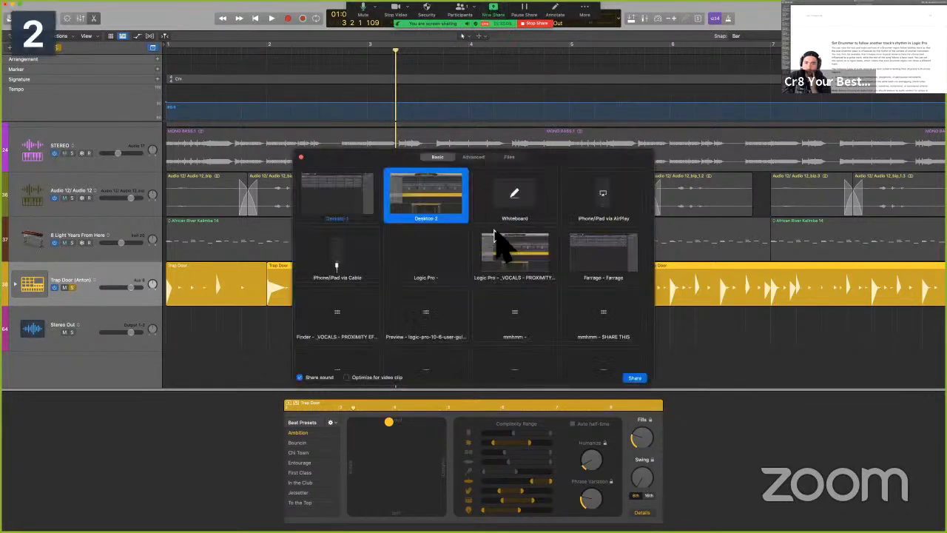
left_click(477, 158)
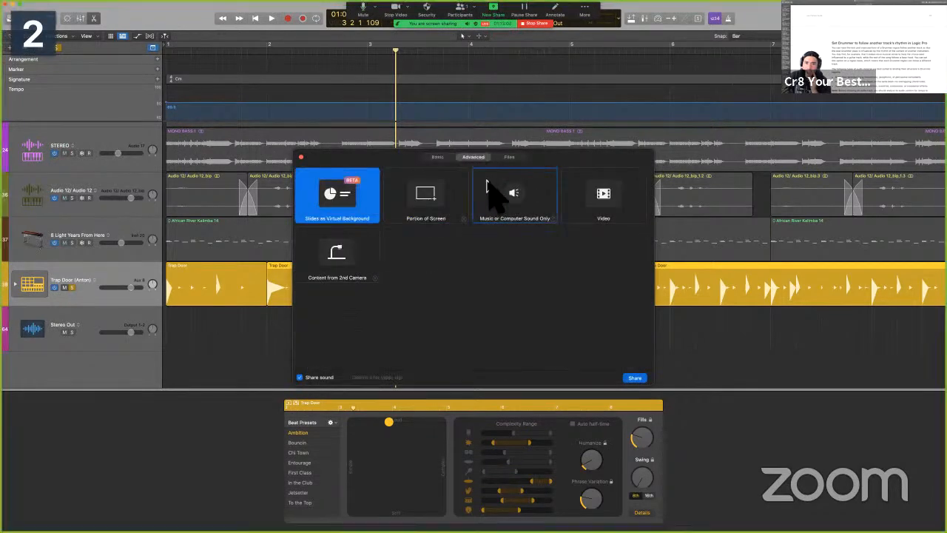
left_click(440, 202)
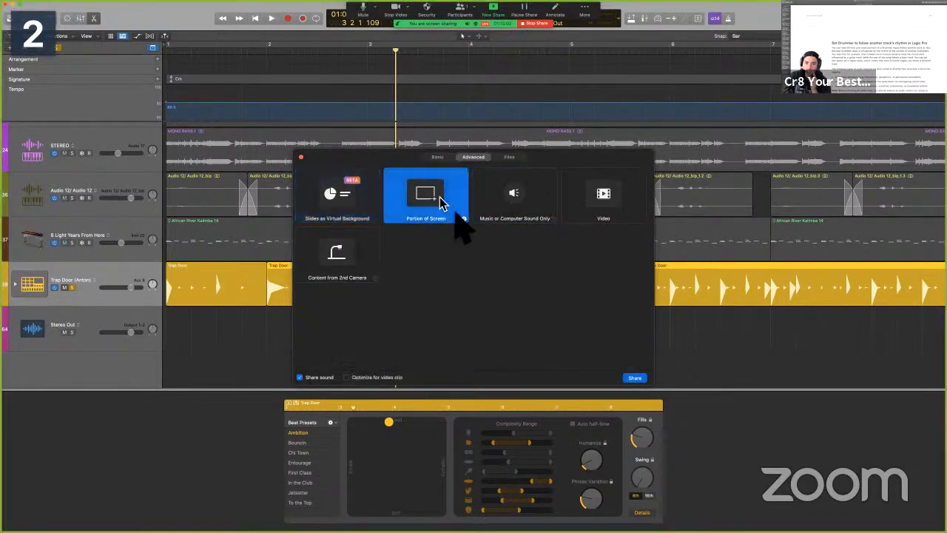
left_click(634, 378)
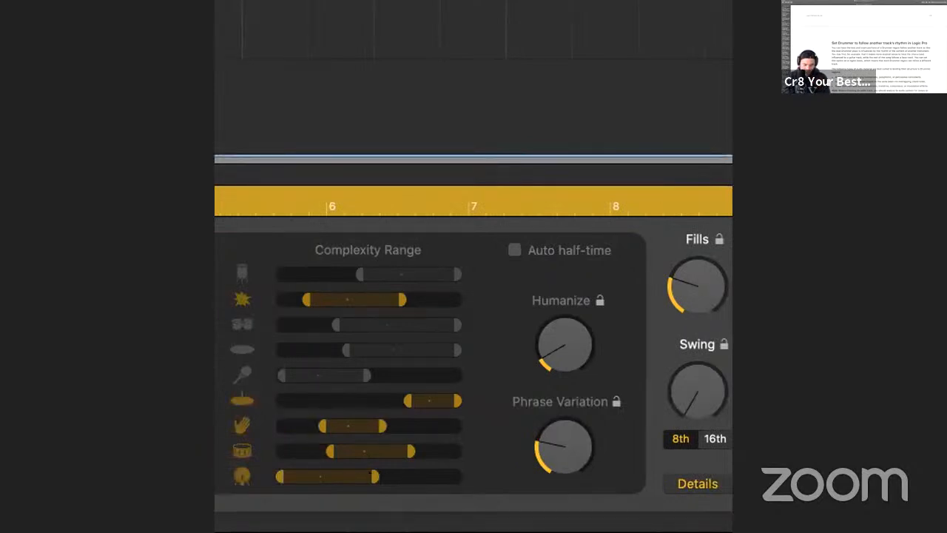
- Play the Trap Door region, raise the upper limit of the kick's Complexity Range close to maximum, and stop playback
key("super")
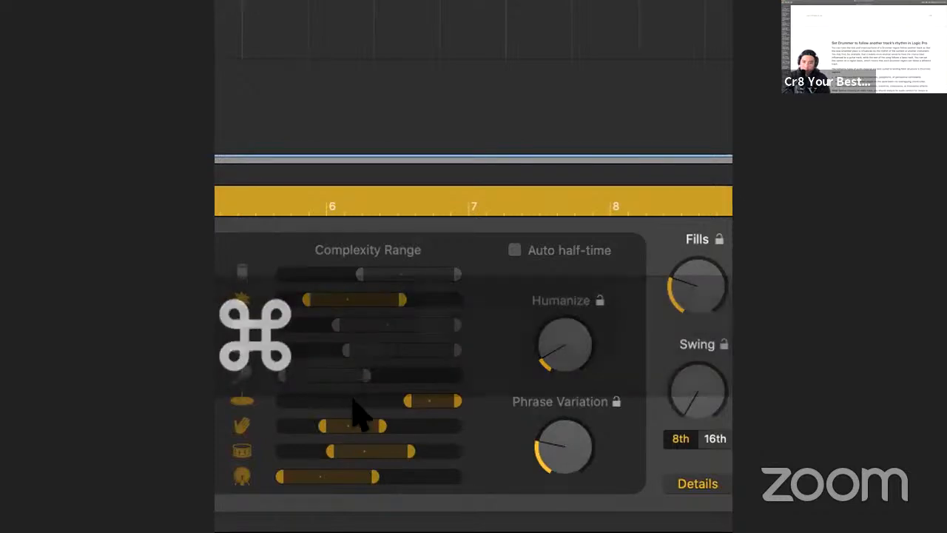
key("space")
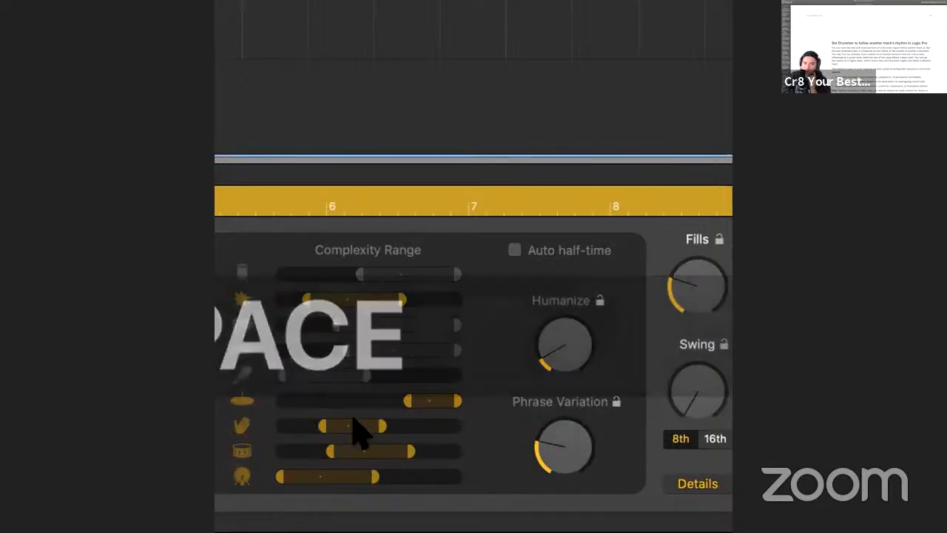
left_click_drag(375, 477, 451, 477)
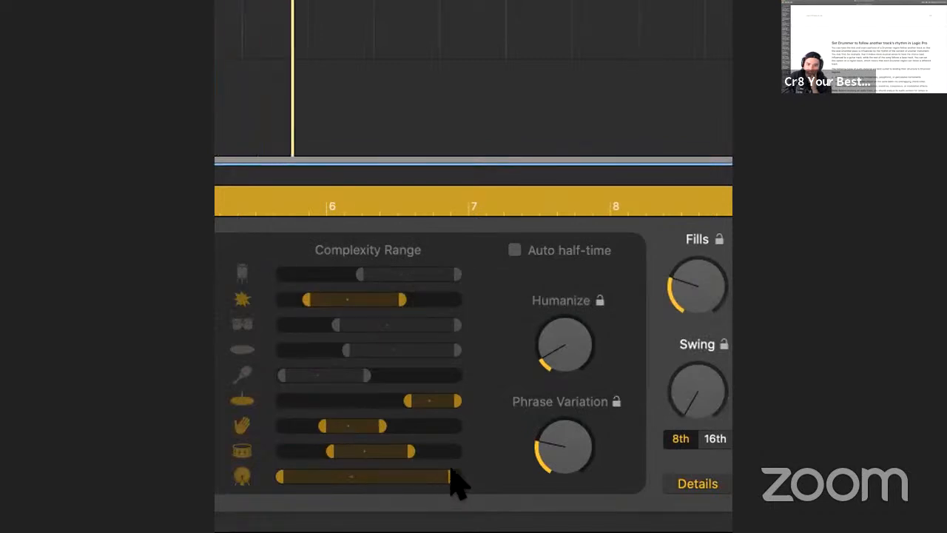
key("space")
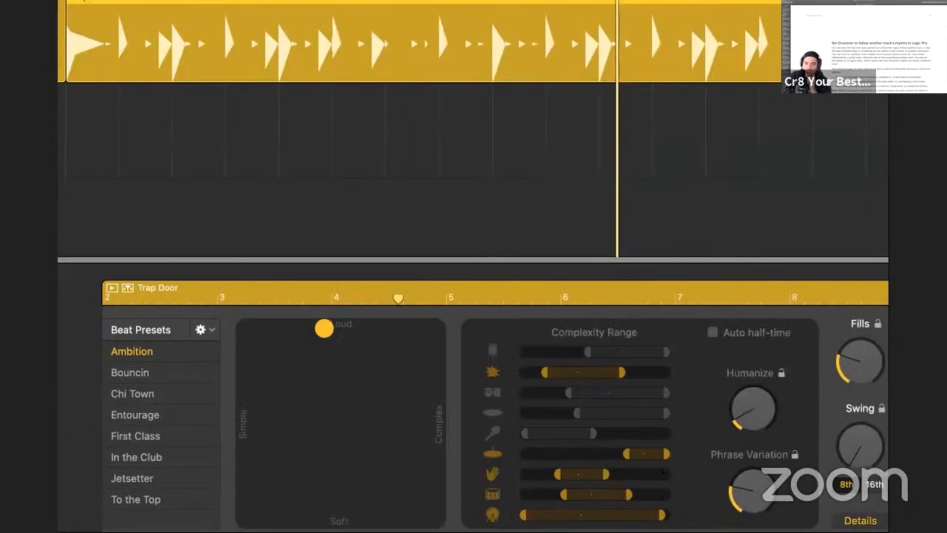
- Try the kick's Complexity Range narrowed to the low end, fully open, narrowed to the high end, and fully open again
left_click_drag(661, 514, 558, 515)
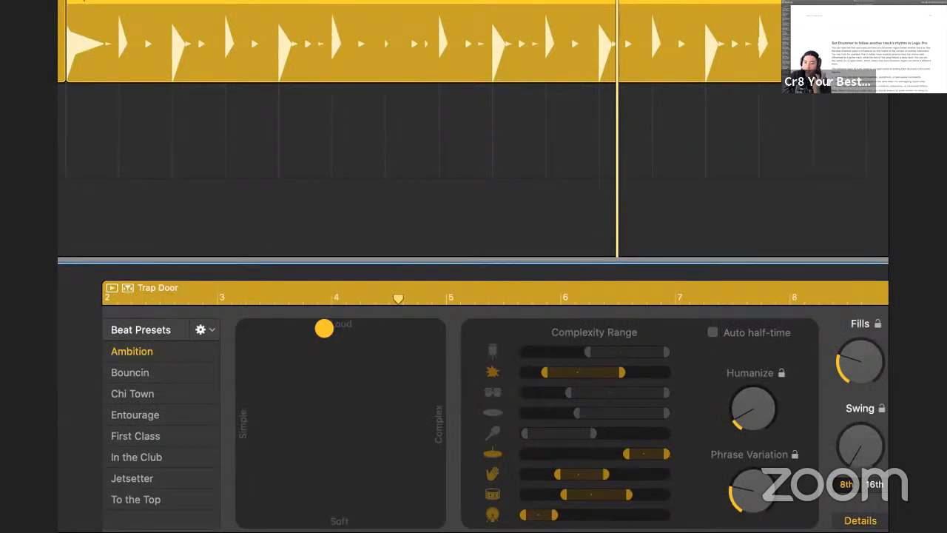
left_click_drag(558, 514, 666, 514)
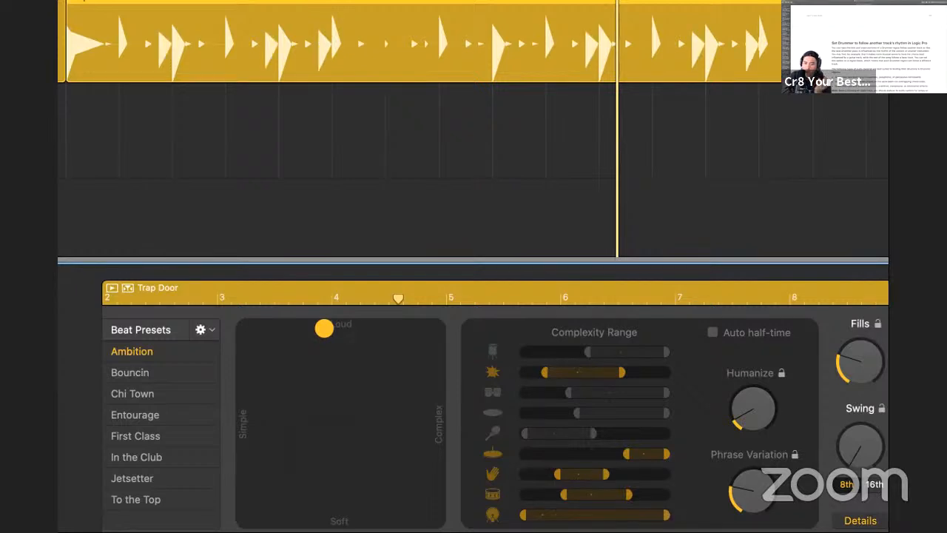
left_click_drag(523, 514, 639, 515)
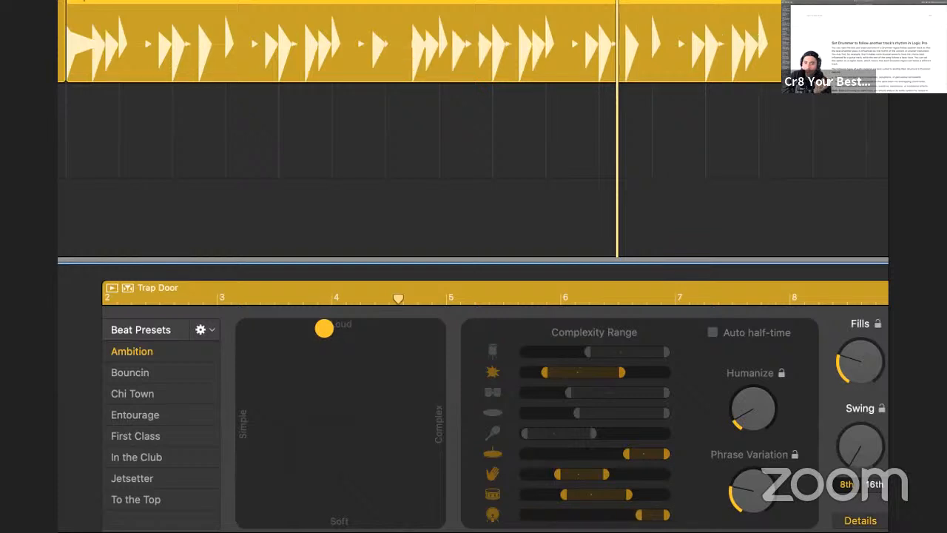
left_click_drag(637, 515, 524, 515)
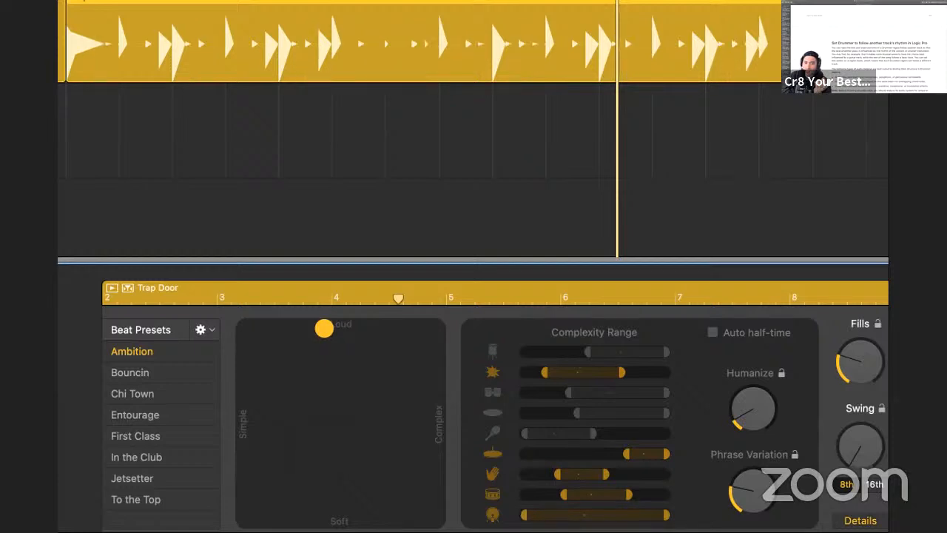
- Narrow the kick's Complexity Range to the lowest end and audition the Trap Door region with it
left_click_drag(665, 514, 564, 514)
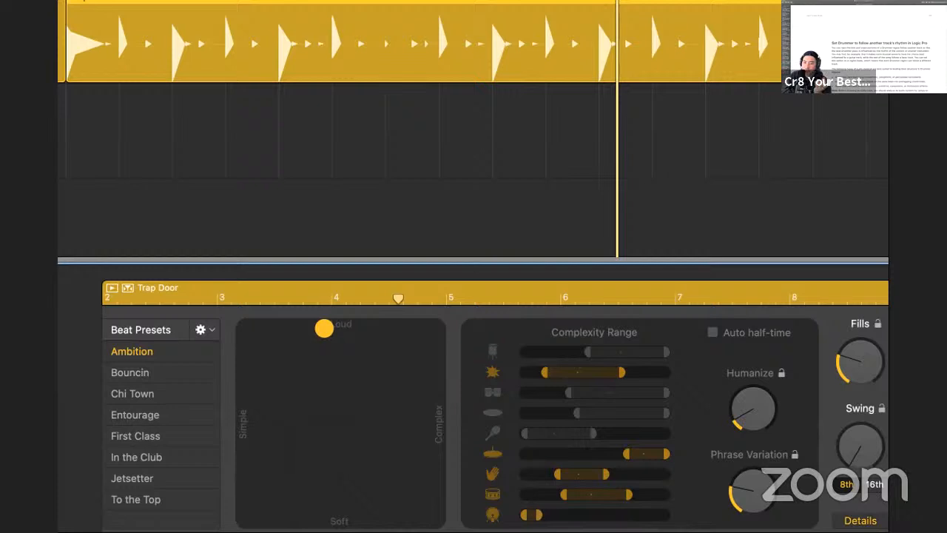
key("space")
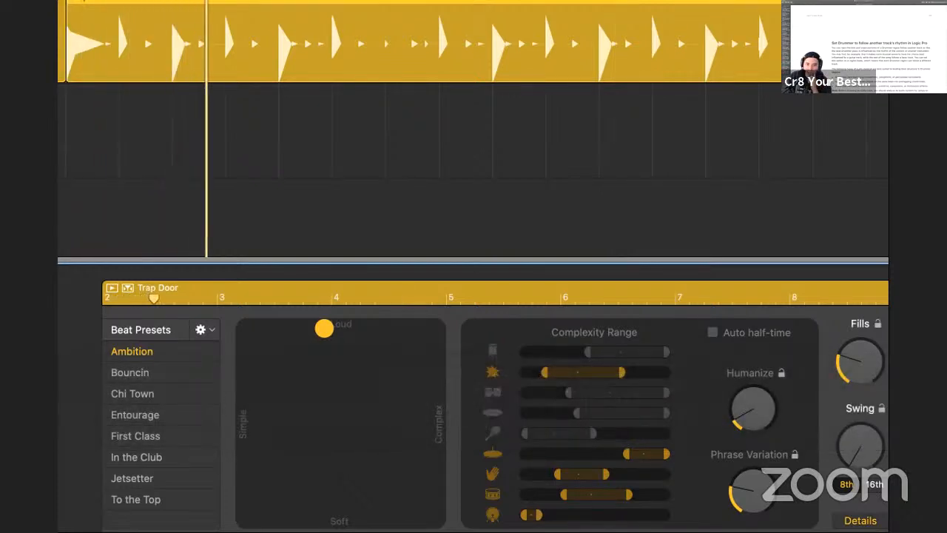
key("space")
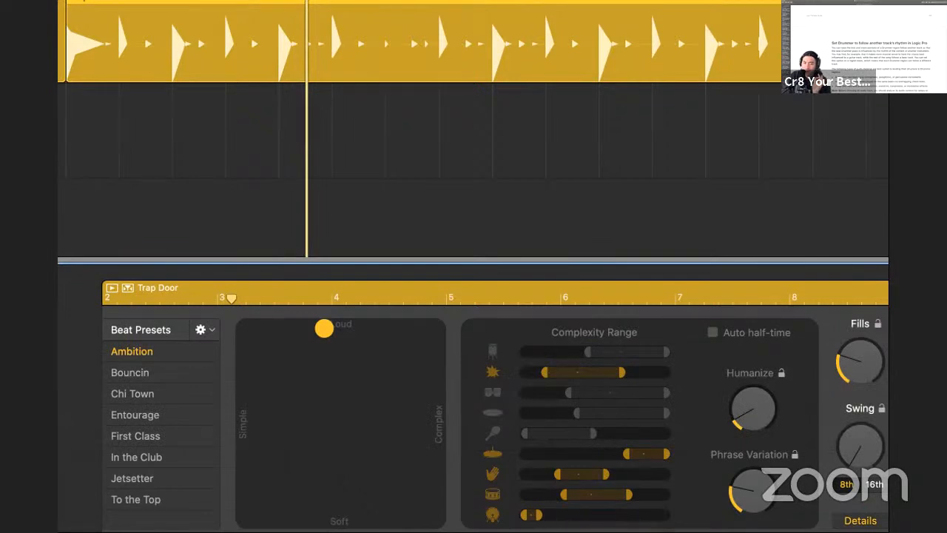
- Raise the kick's Complexity Range to maximum, audition it narrowed to the highest end, and reopen it to the full range
left_click_drag(542, 514, 666, 515)
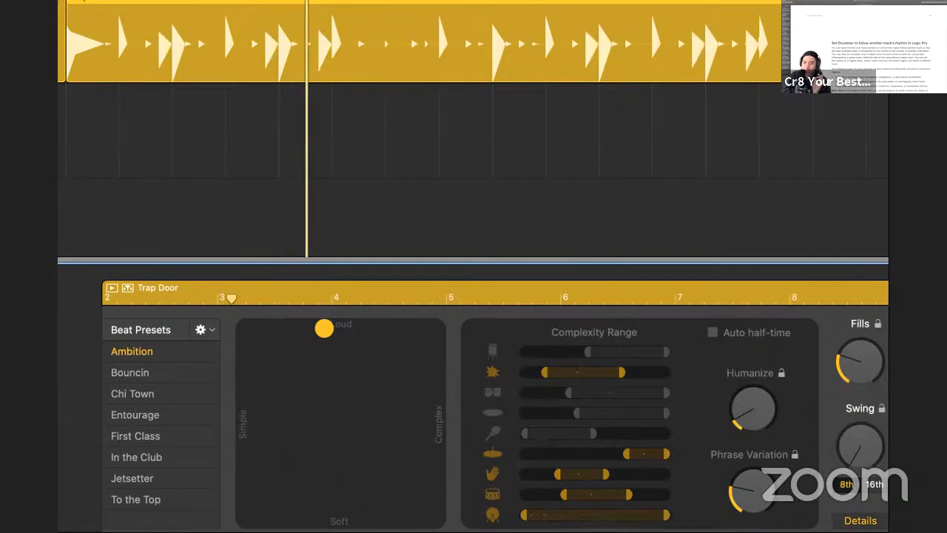
left_click_drag(528, 515, 649, 514)
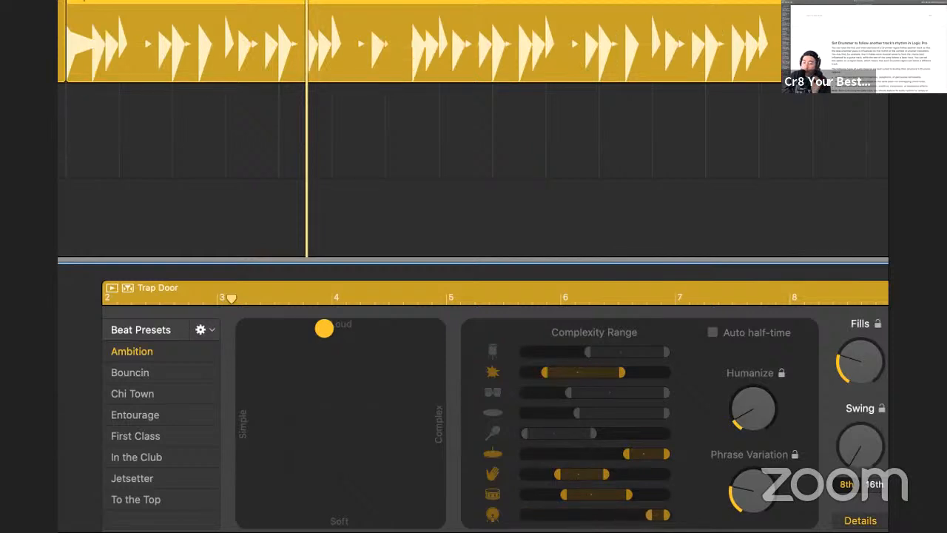
key("space")
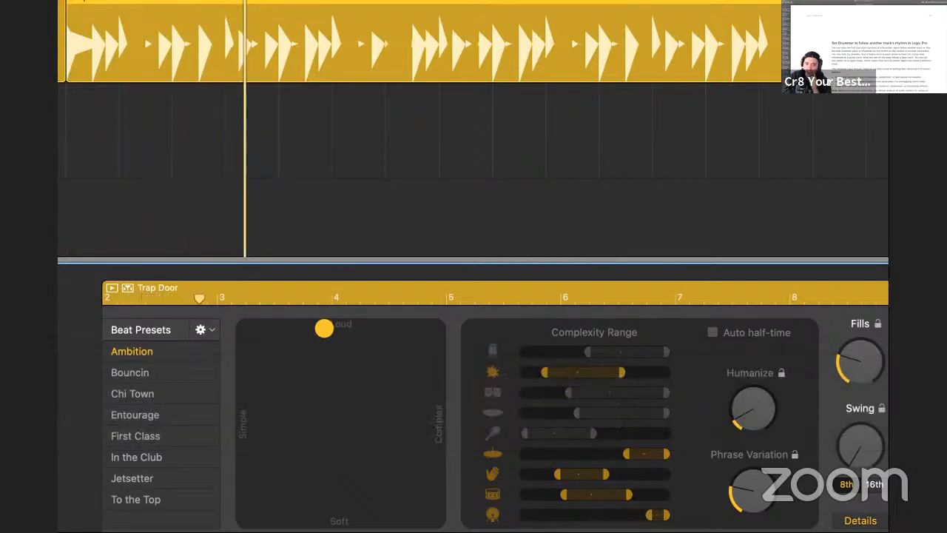
key("space")
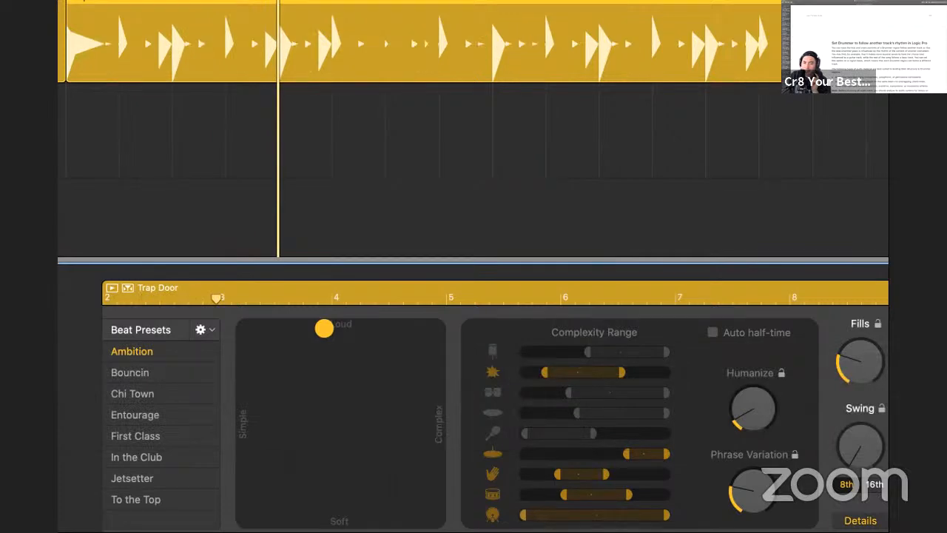
- Audition the Trap Door region, narrow the kick's Complexity Range to the lowest end, and audition it again
key("space")
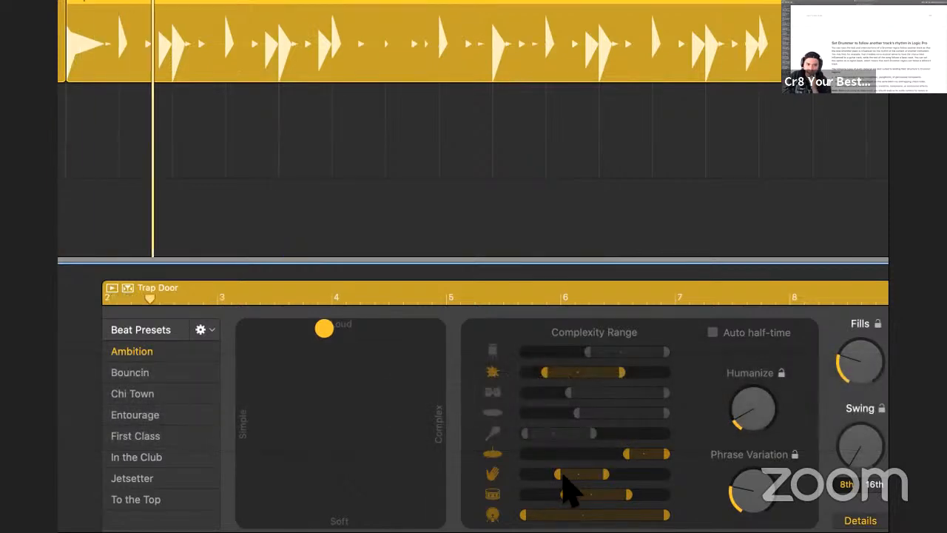
key("space")
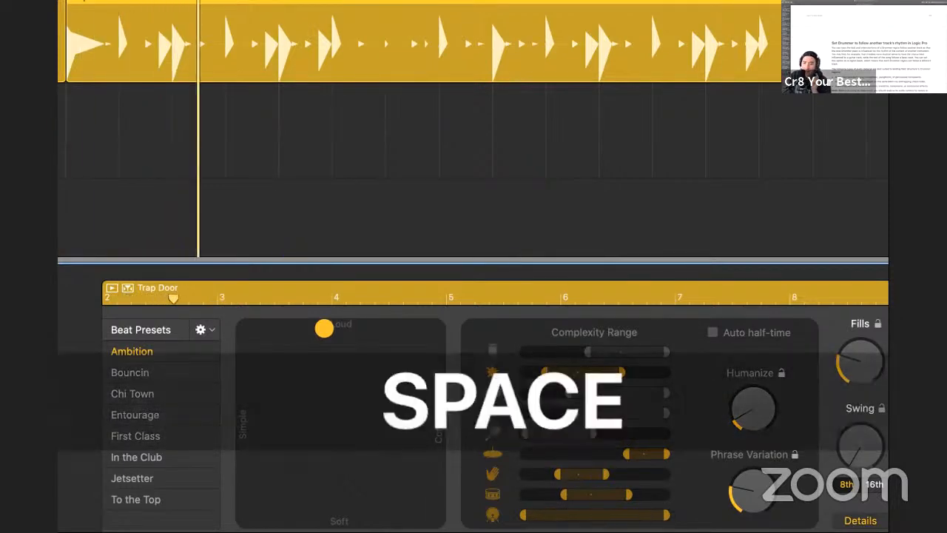
left_click_drag(666, 515, 531, 515)
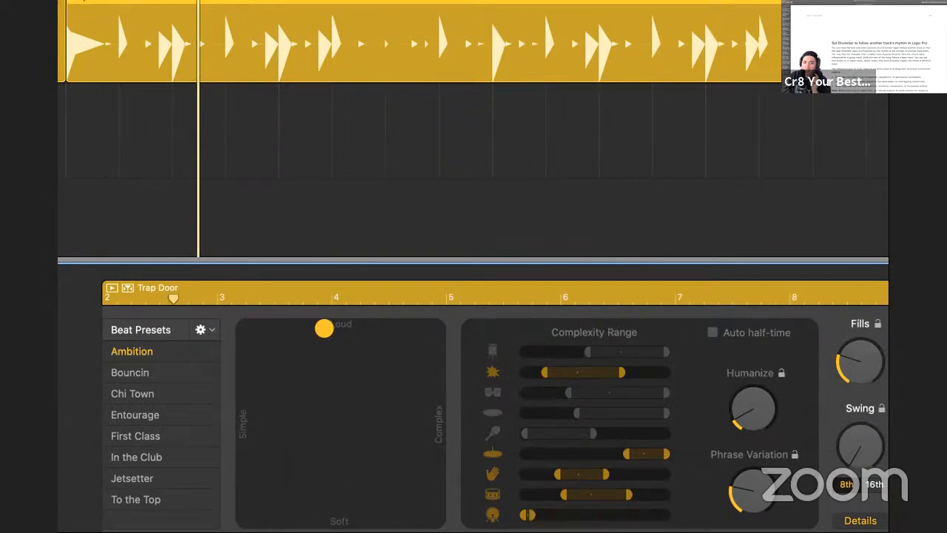
key("space")
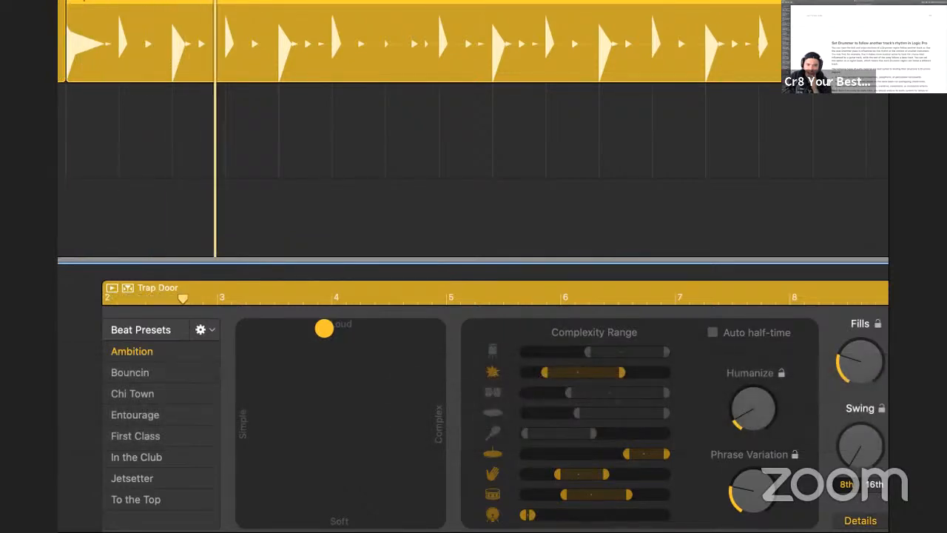
key("space")
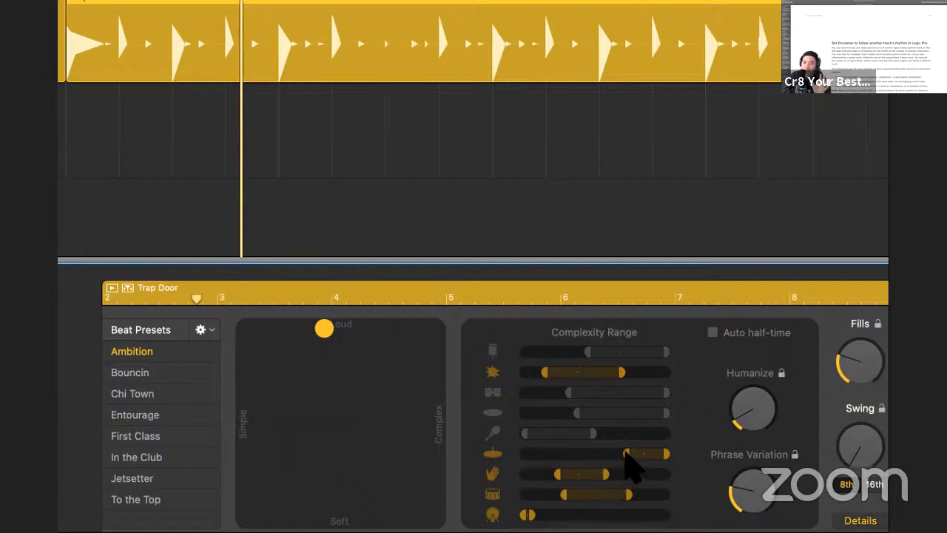
- Play the region, try narrowing the hi-hat's Complexity Range to the low end, and audition the change
key("space")
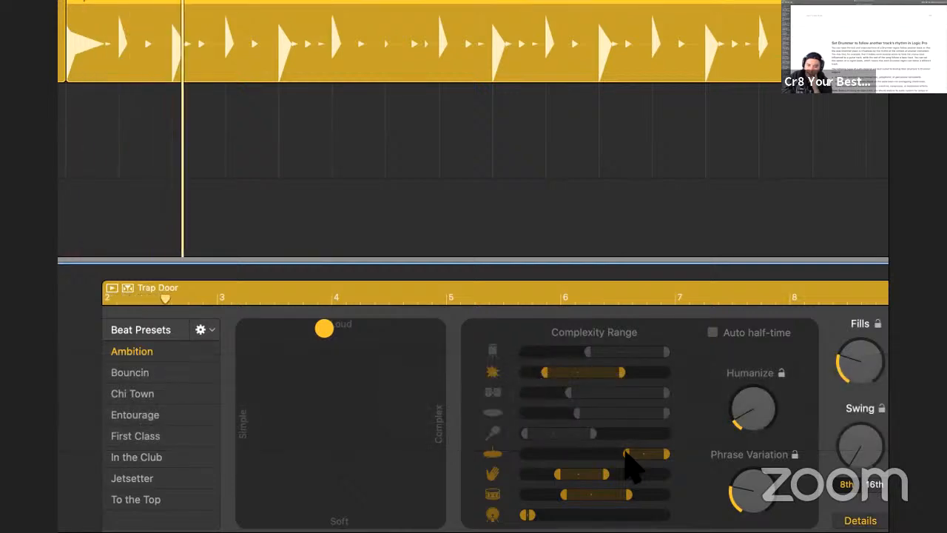
key("space")
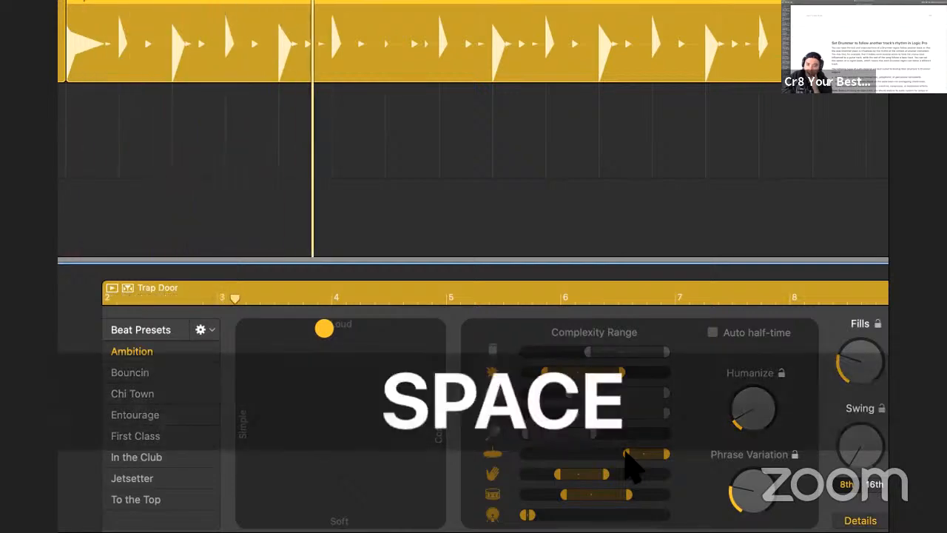
left_click_drag(625, 452, 525, 452)
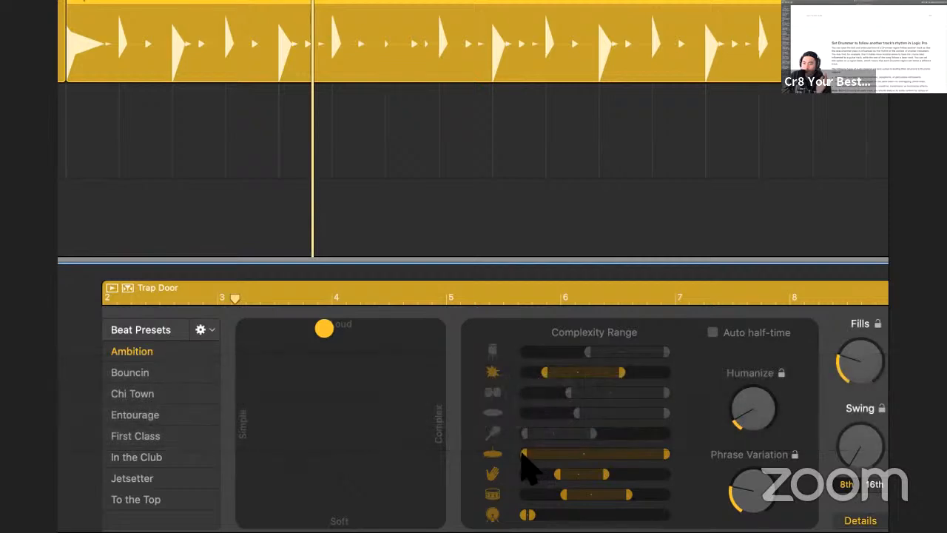
left_click_drag(663, 454, 543, 453)
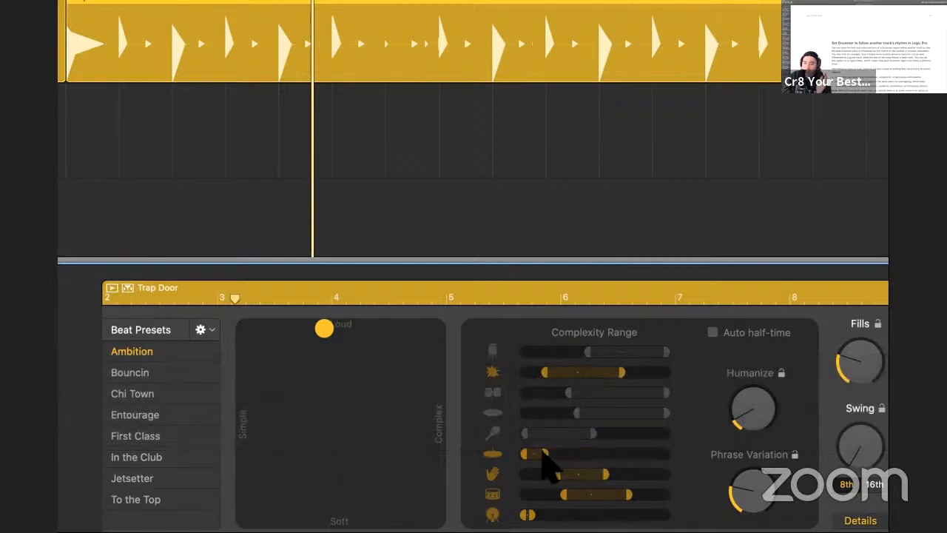
key("space")
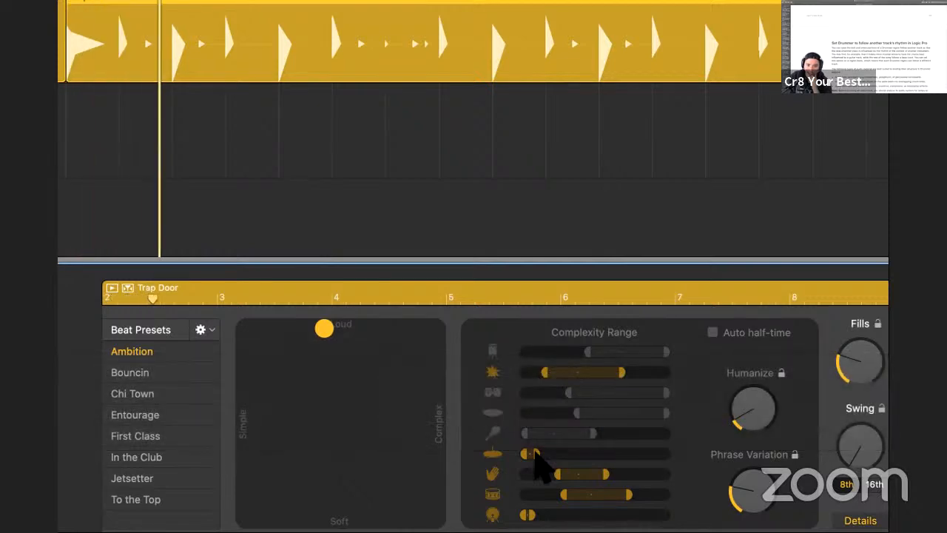
key("space")
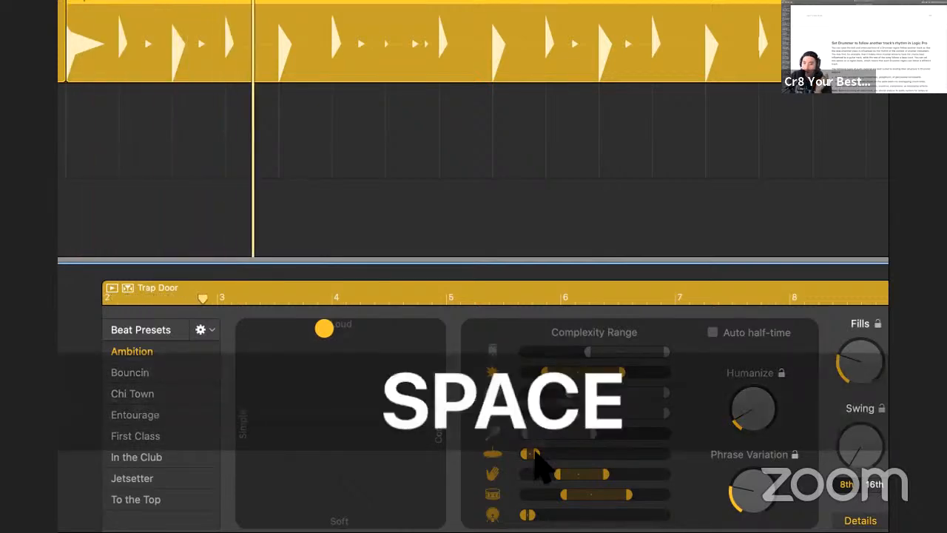
- Try the hi-hat's Complexity Range fully open and narrowed to the middle, auditioning the region with each setting
left_click_drag(534, 454, 663, 456)
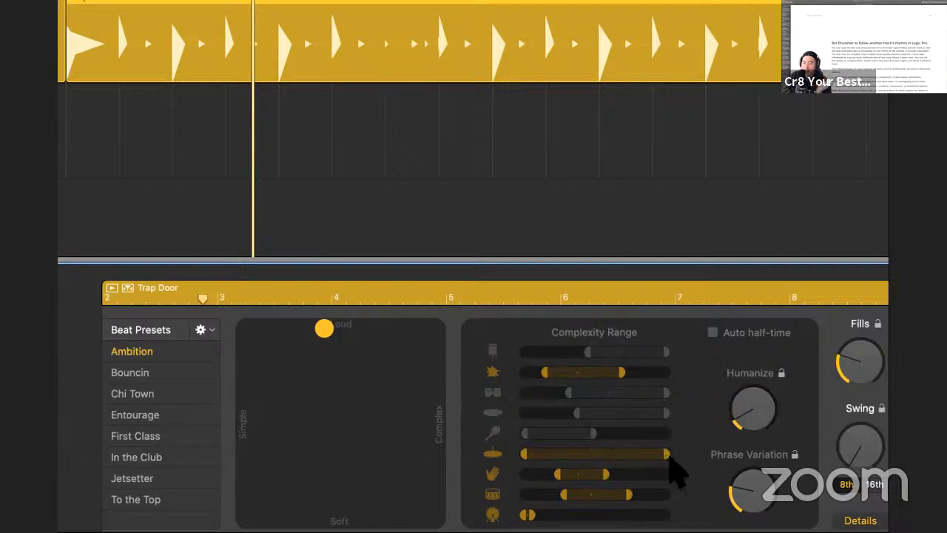
key("space")
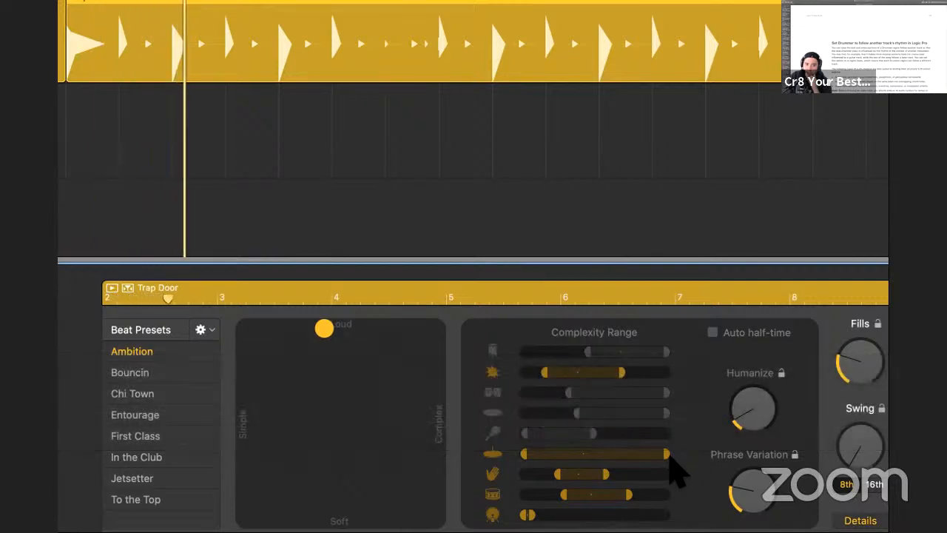
key("space")
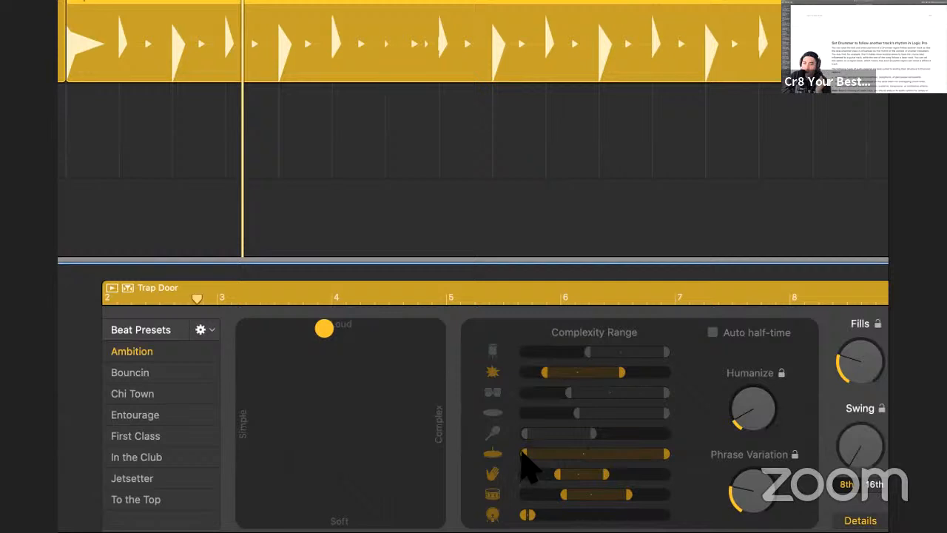
left_click_drag(522, 453, 558, 470)
left_click_drag(668, 453, 632, 459)
key("space")
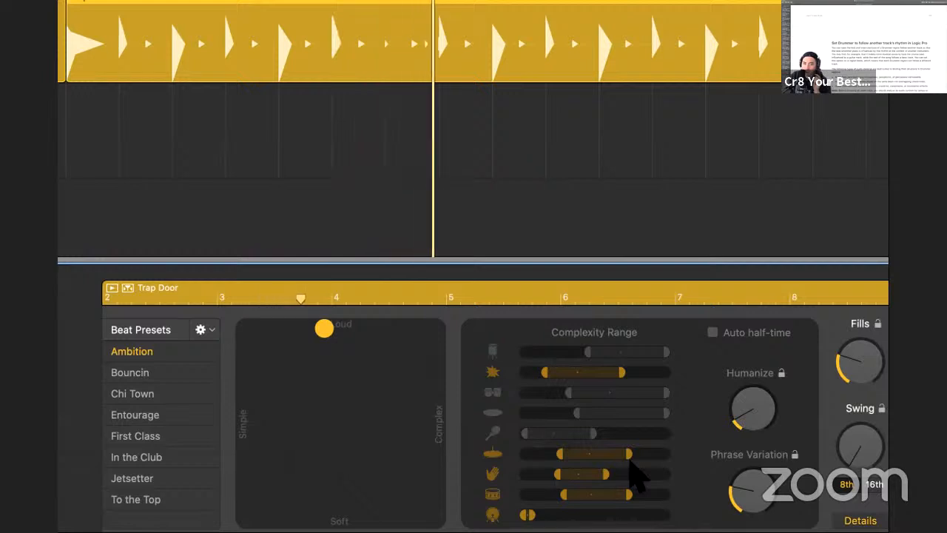
key("space")
- Narrow the hi-hat's Complexity Range to the highest end and audition the region with it
left_click_drag(622, 452, 687, 451)
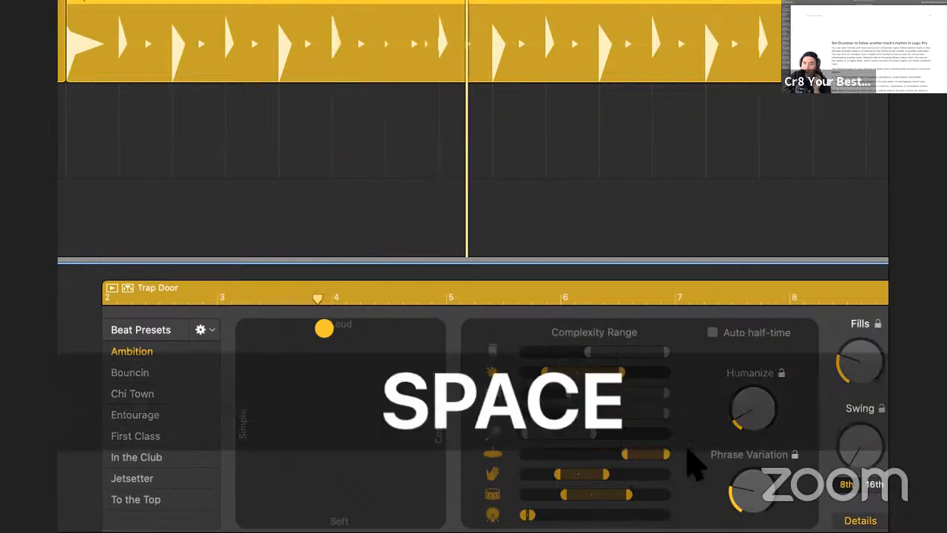
left_click_drag(625, 454, 665, 453)
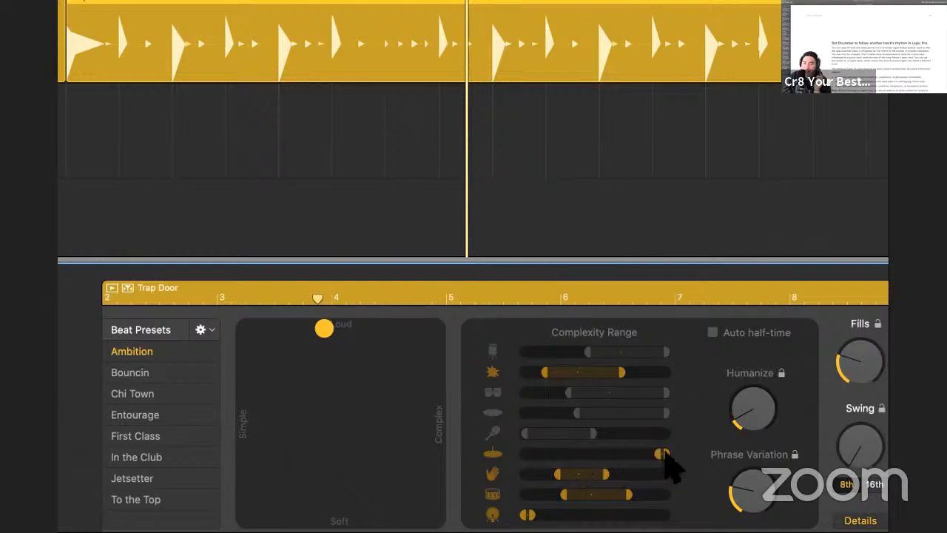
key("space")
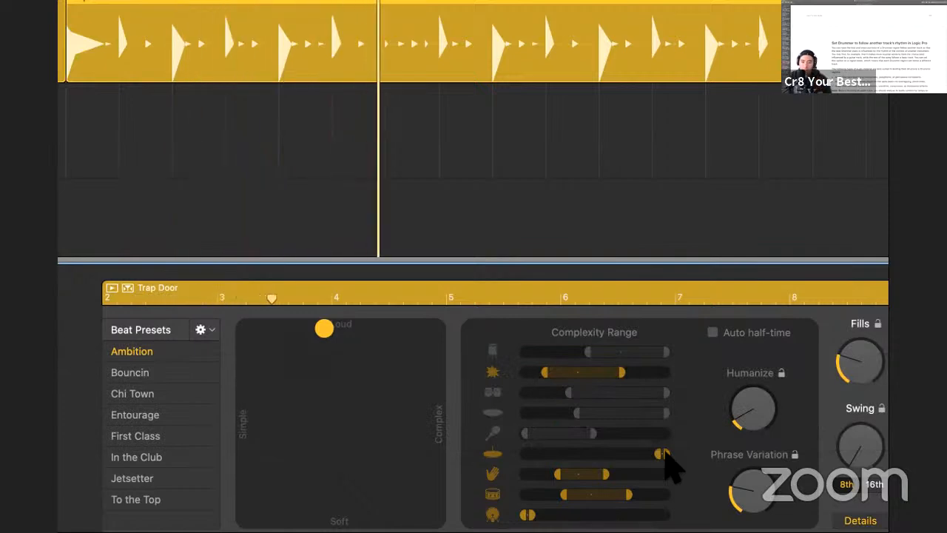
key("space")
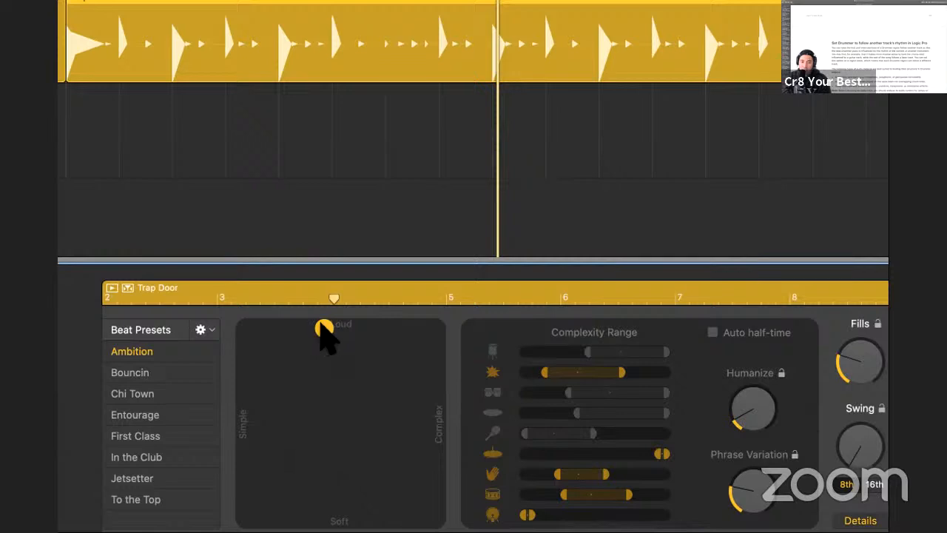
- Set the performance to the loudest, most complex corner and audition it with the snare's Complexity Range narrowed to the lowest end
left_click_drag(323, 330, 449, 324)
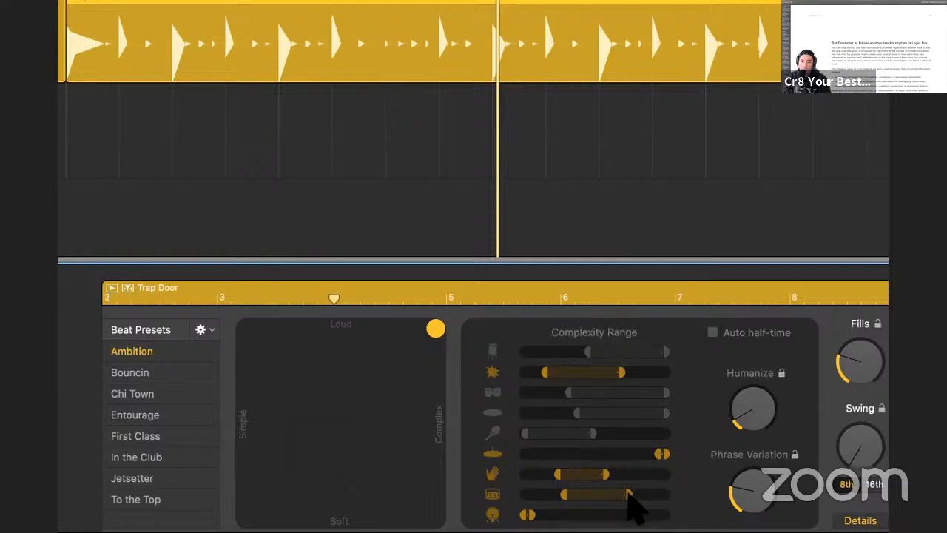
left_click_drag(628, 494, 579, 494)
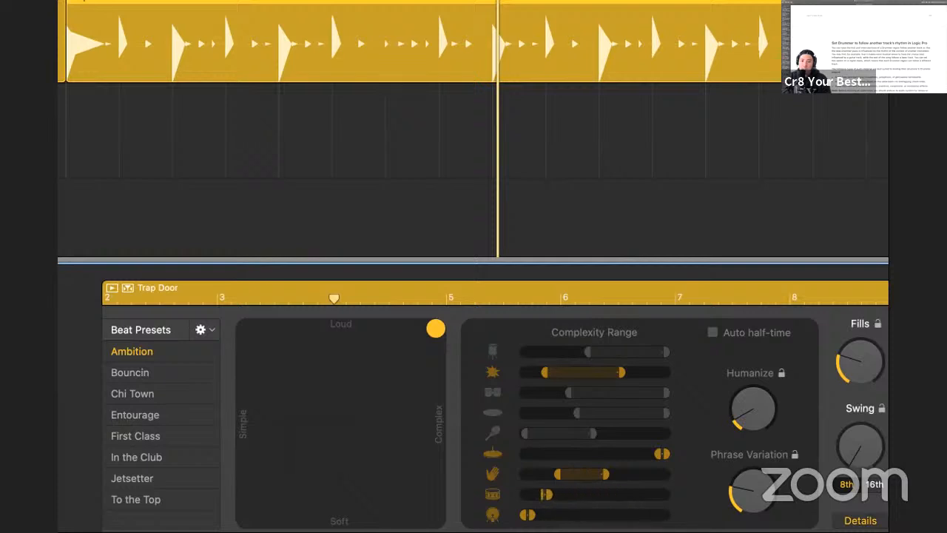
key("space")
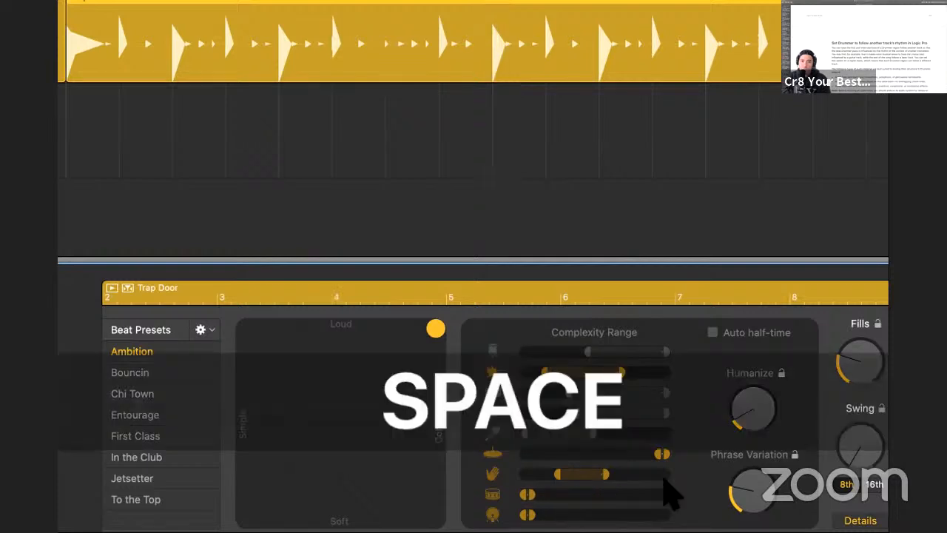
key("space")
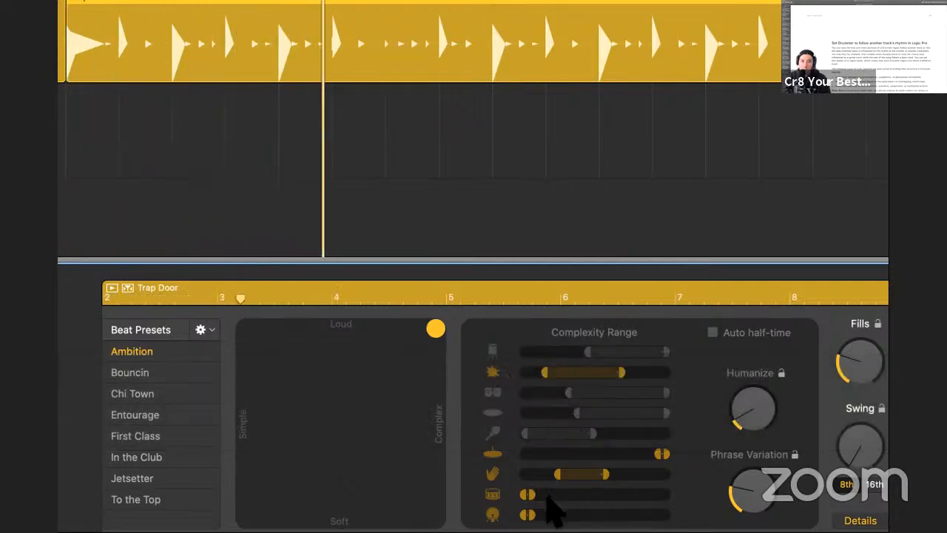
key("space")
- Try the snare's Complexity Range fully open and narrowed to the high end, auditioning the region with each setting
left_click_drag(530, 494, 664, 494)
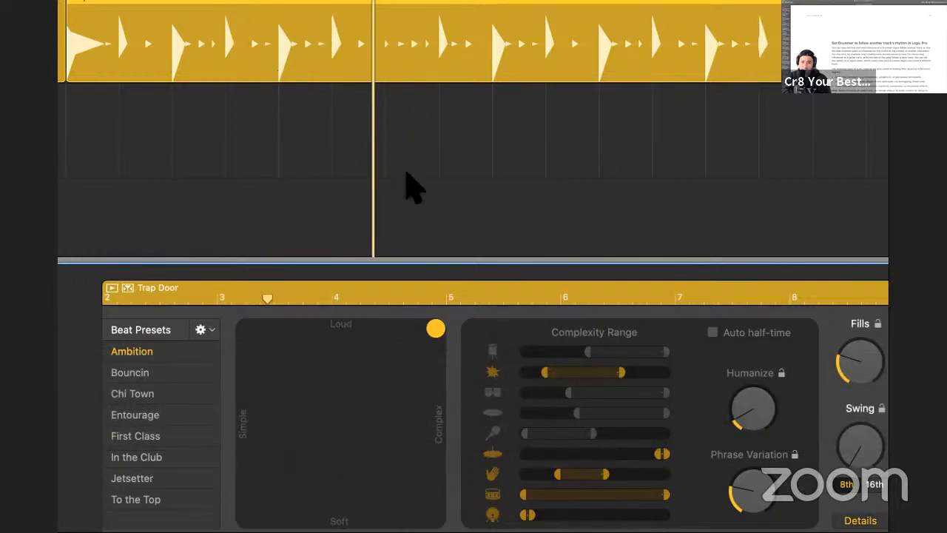
key("space")
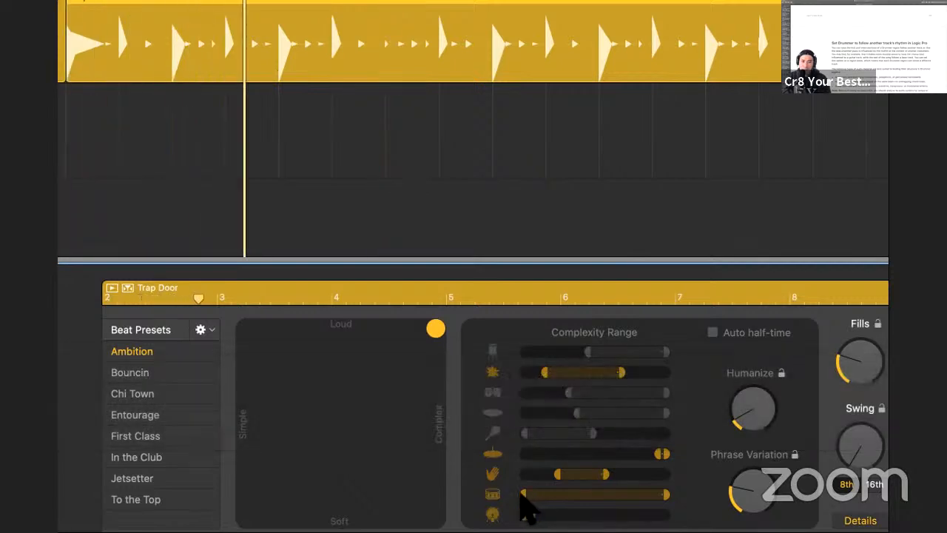
key("space")
left_click_drag(521, 494, 661, 495)
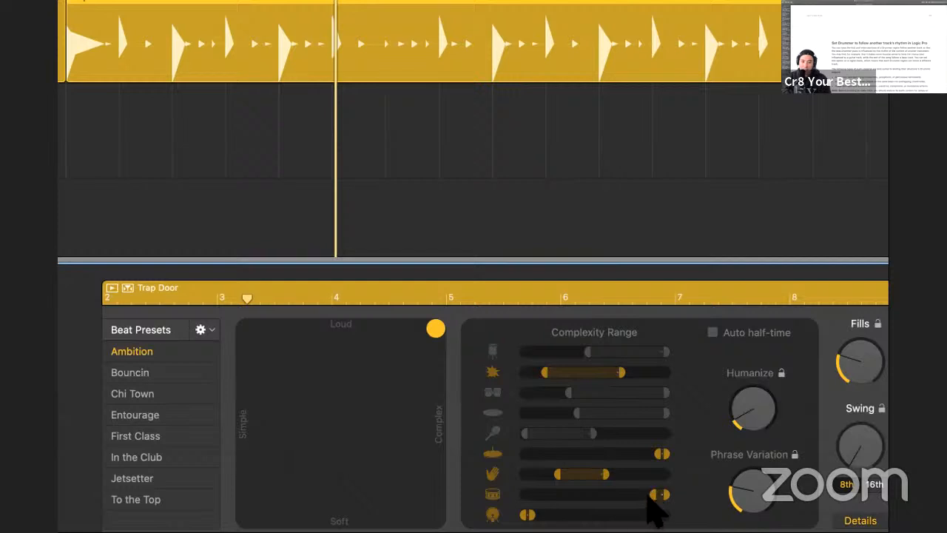
key("space")
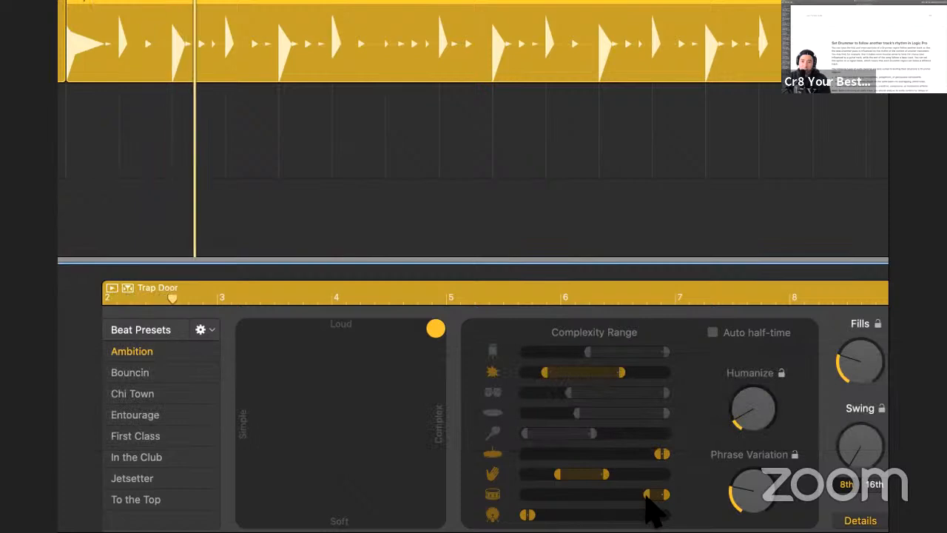
key("space")
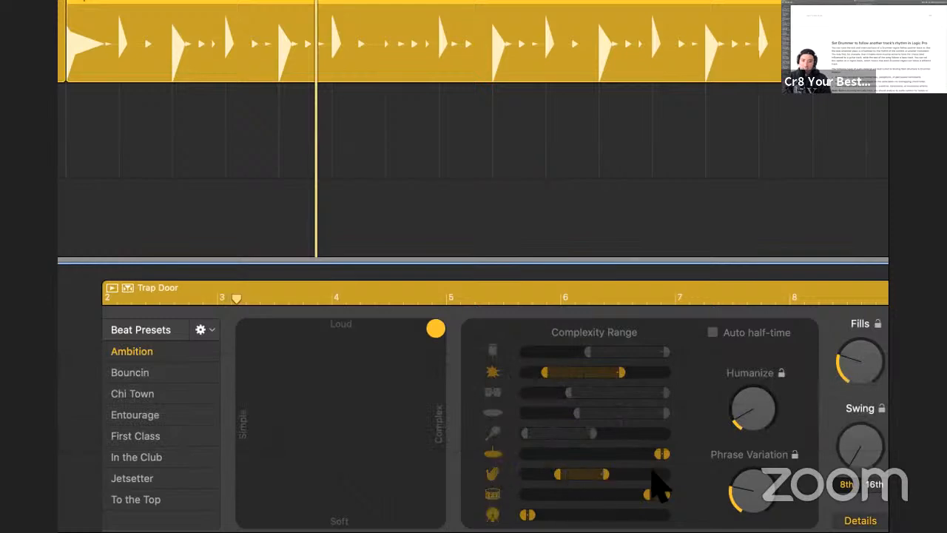
- Open the claps' Complexity Range fully and set the snare's range from the minimum to about three quarters
left_click(605, 474)
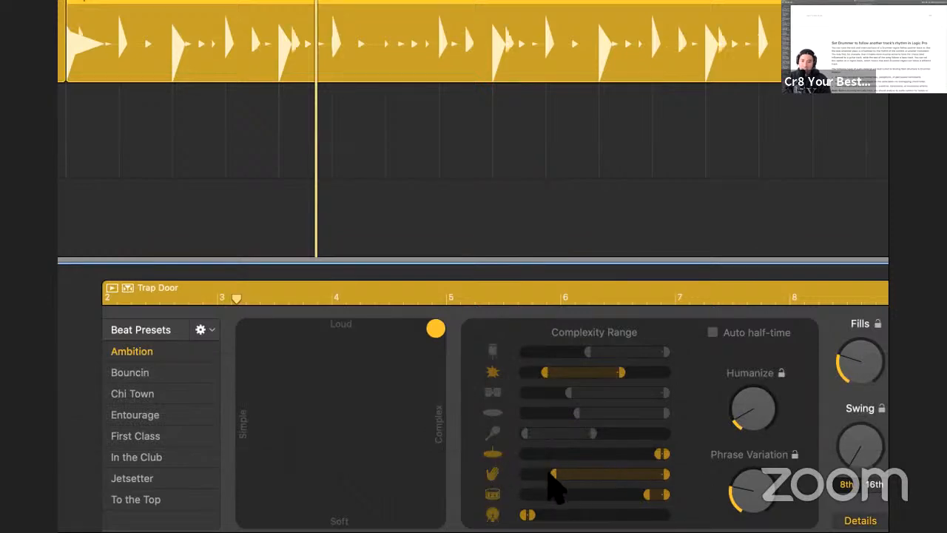
left_click_drag(549, 474, 521, 474)
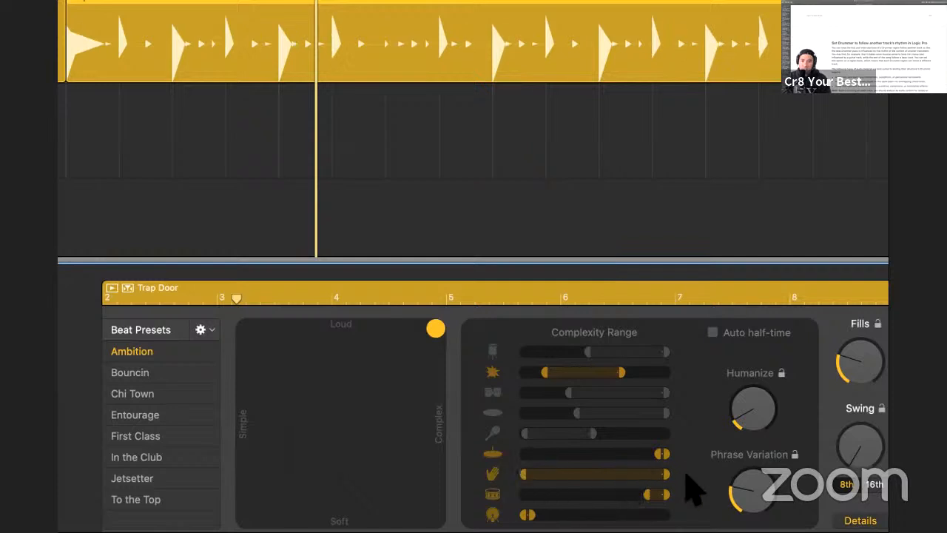
left_click_drag(602, 495, 487, 492)
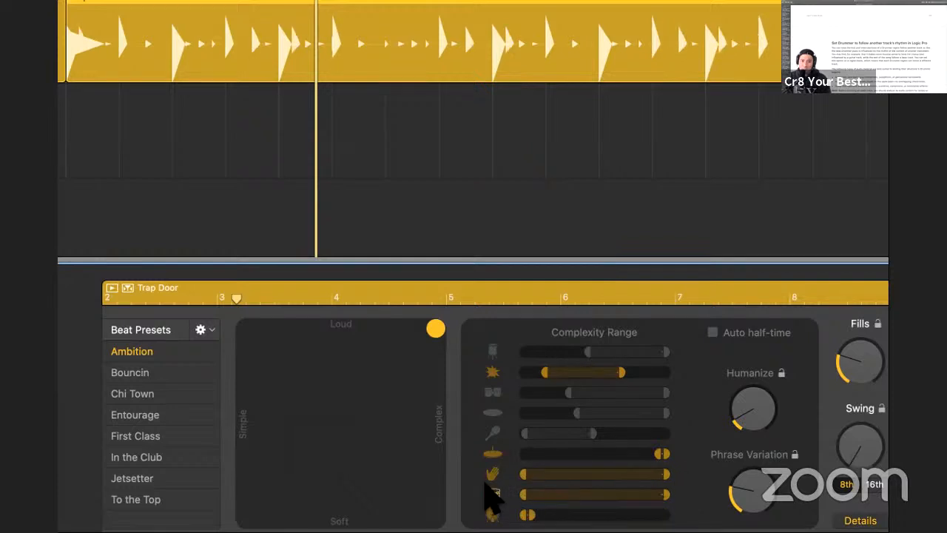
left_click_drag(590, 493, 631, 494)
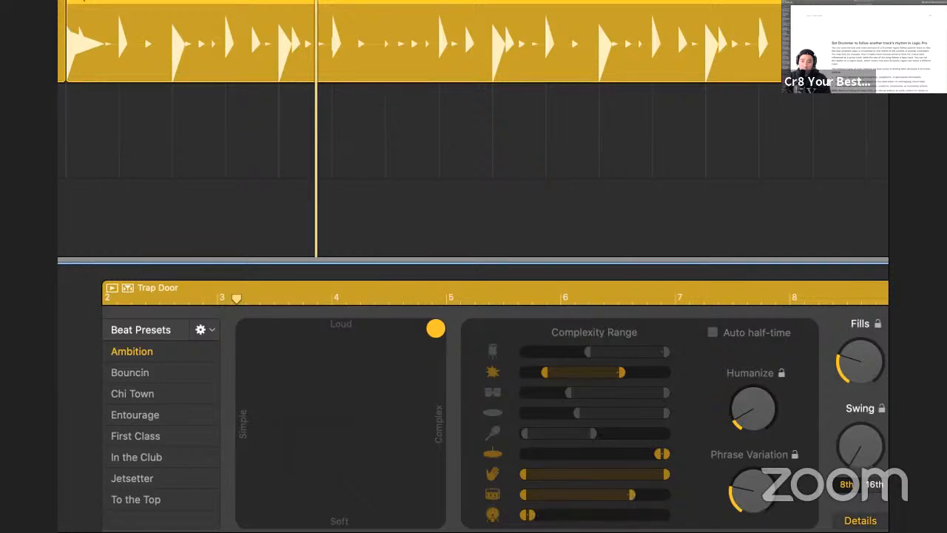
- Switch to the Zoom meeting window showing the user guide page on setting Drummer to follow another track's rhythm
left_click(523, 35)
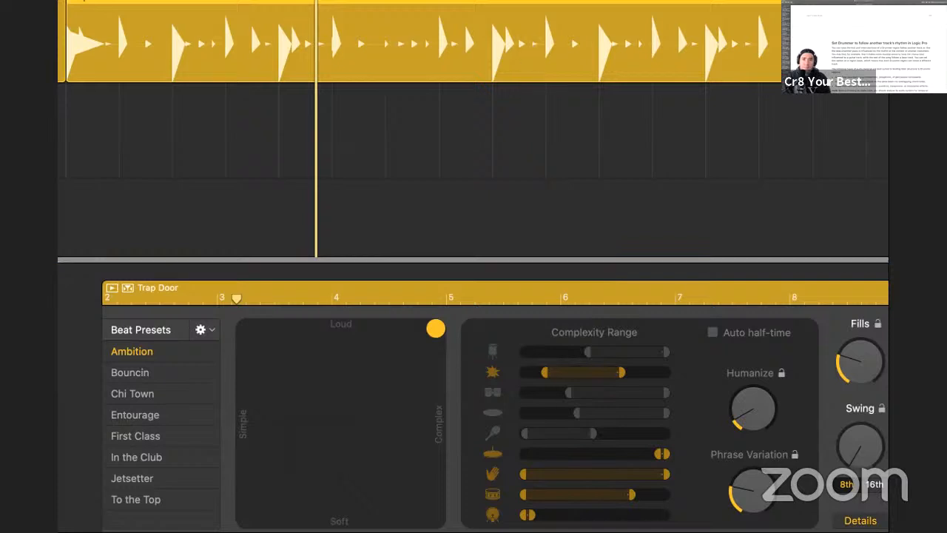
key("Return")
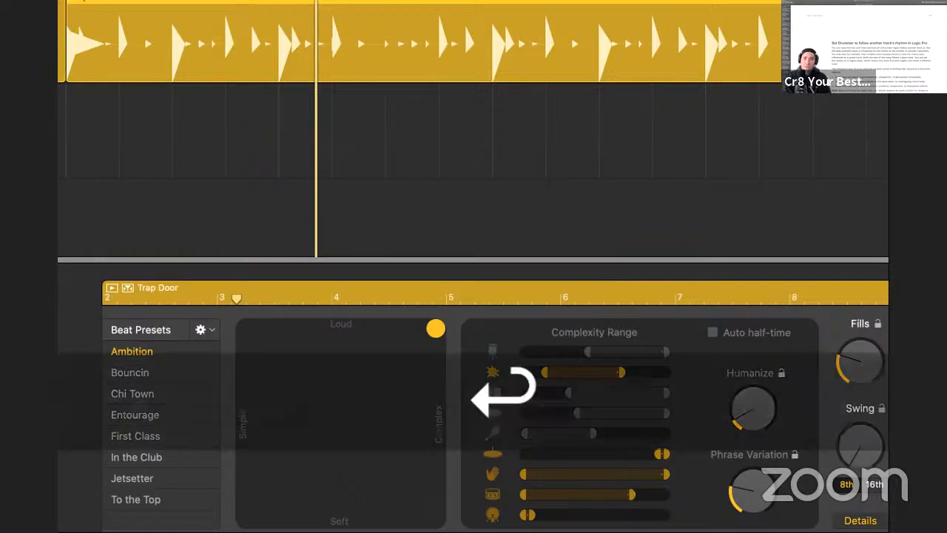
key("super+Tab")
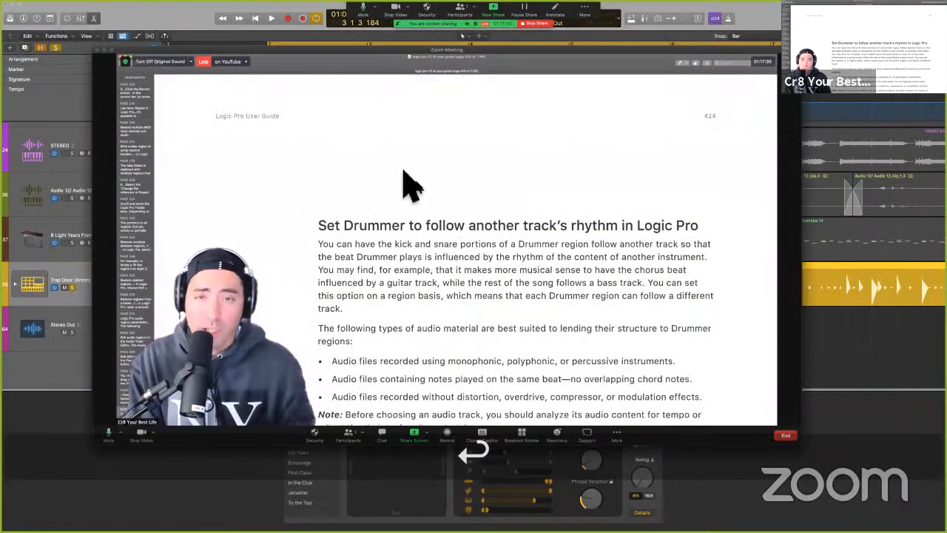
- Move the Zoom meeting window onto another desktop and expand it to full screen
key("ctrl+Up")
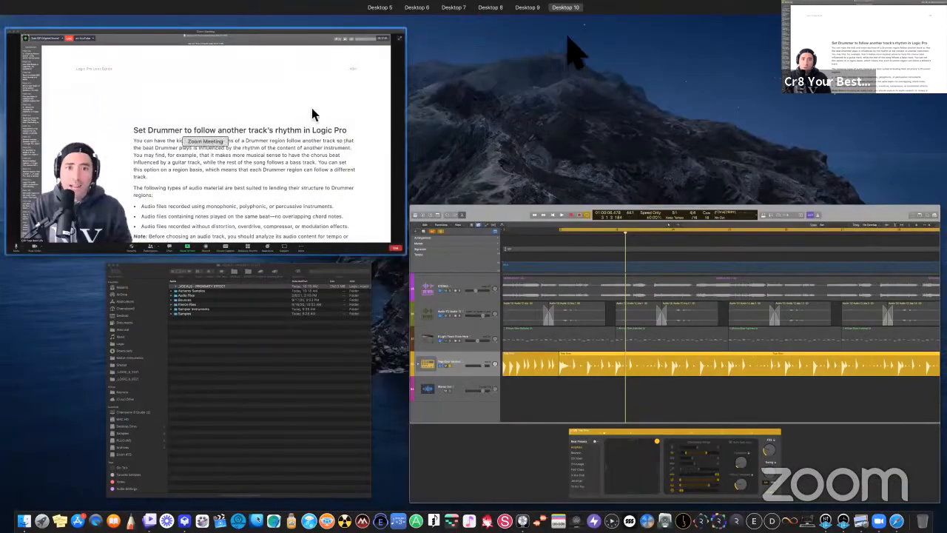
left_click_drag(313, 108, 522, 20)
left_click(443, 21)
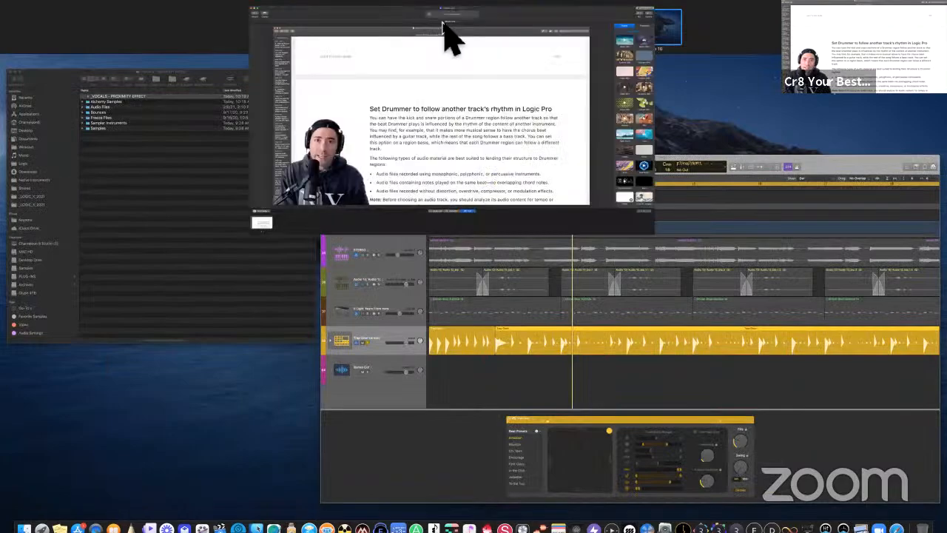
key("ctrl+Left")
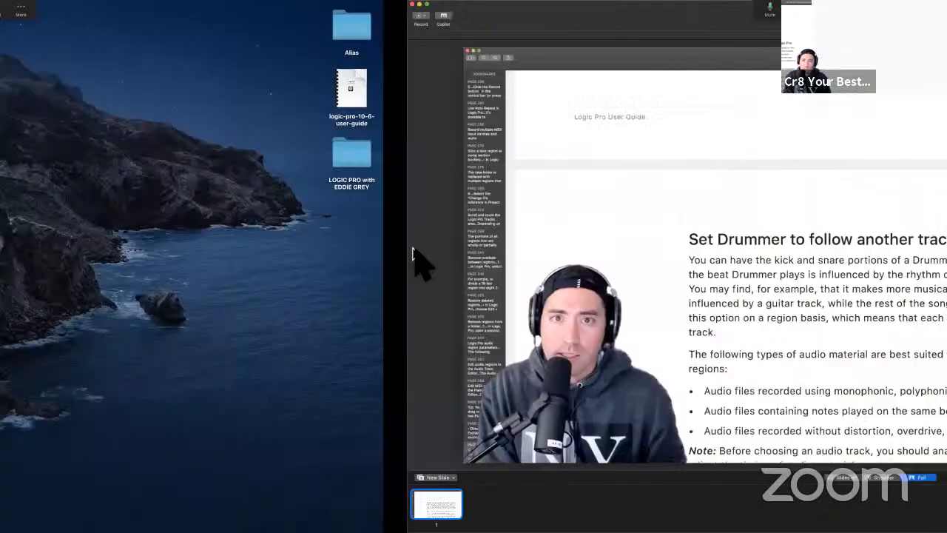
key("ctrl+Right")
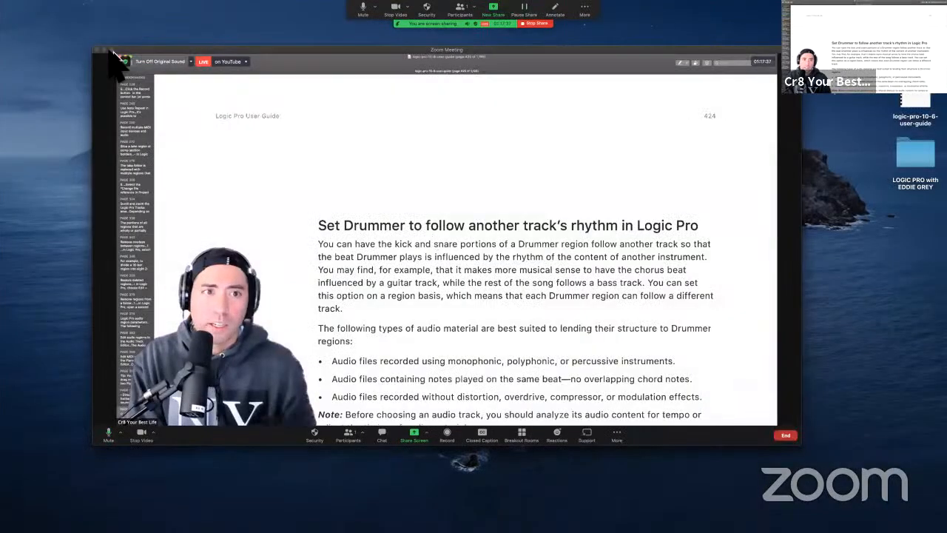
left_click(112, 49)
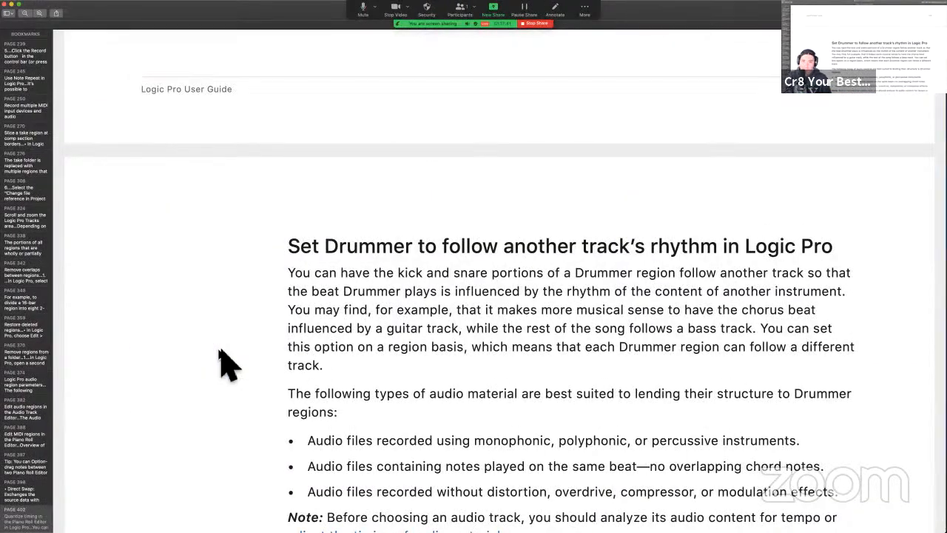
- Rearrange the desktops around the full-screen Zoom meeting and return to the user guide page on following another track's rhythm
scroll(226, 363, "down", 5)
scroll(220, 350, "down", 1)
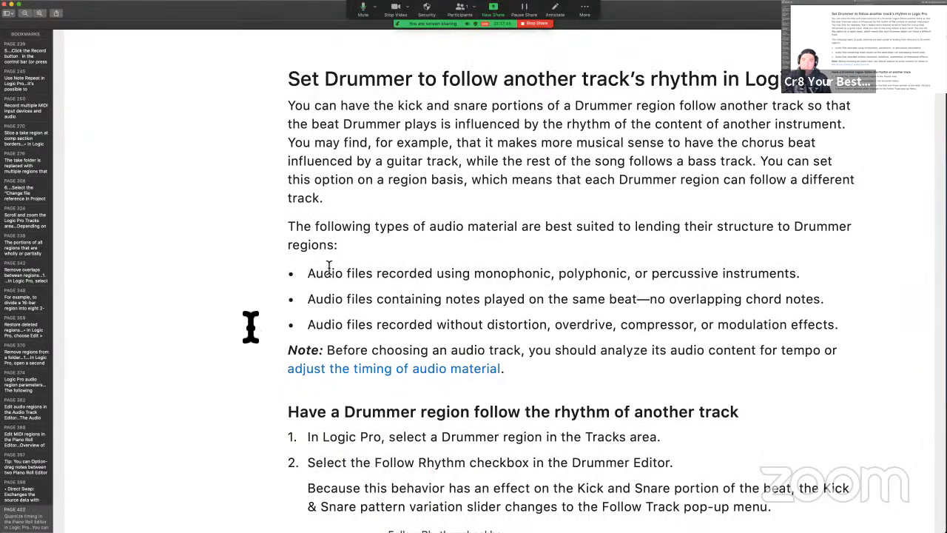
key("ctrl+Left")
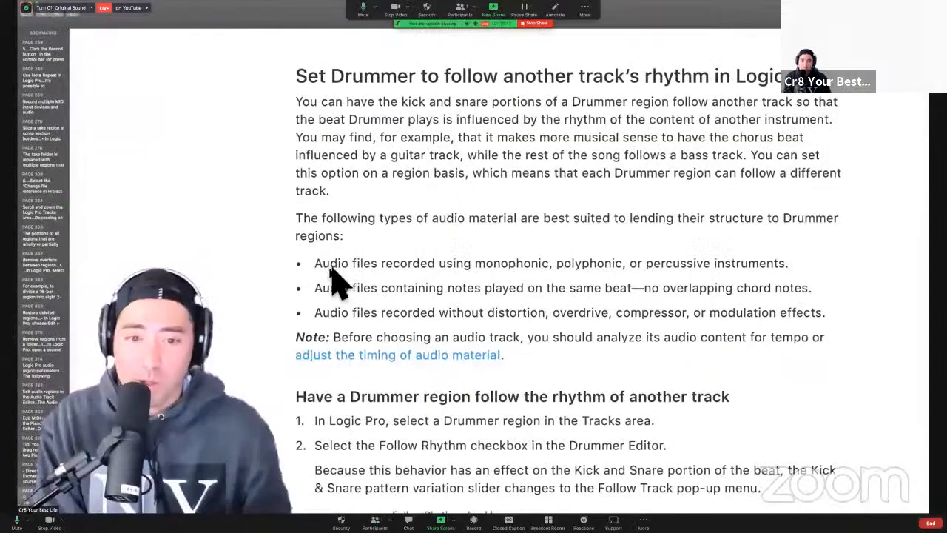
key("ctrl+Left")
key("ctrl+Right")
key("ctrl+Up")
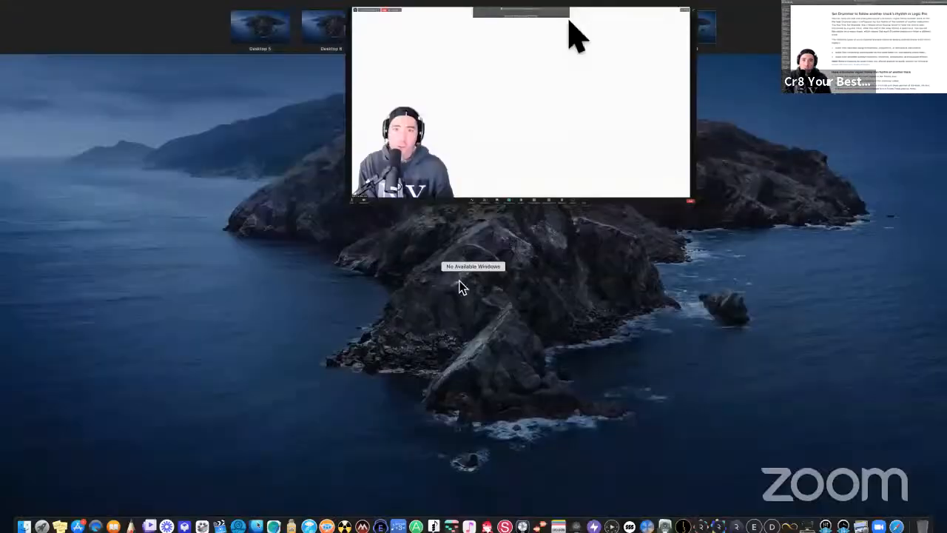
left_click_drag(529, 23, 474, 29)
left_click_drag(622, 29, 540, 33)
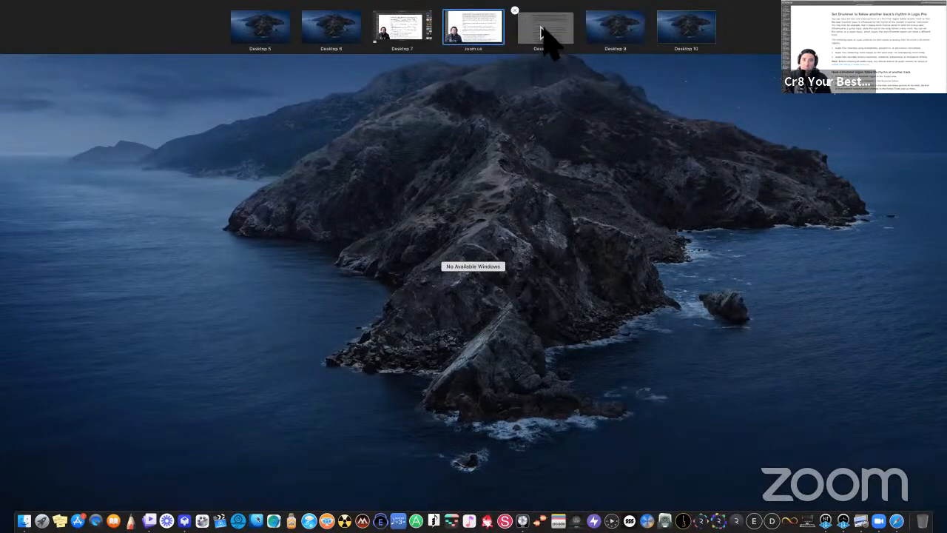
left_click(544, 31)
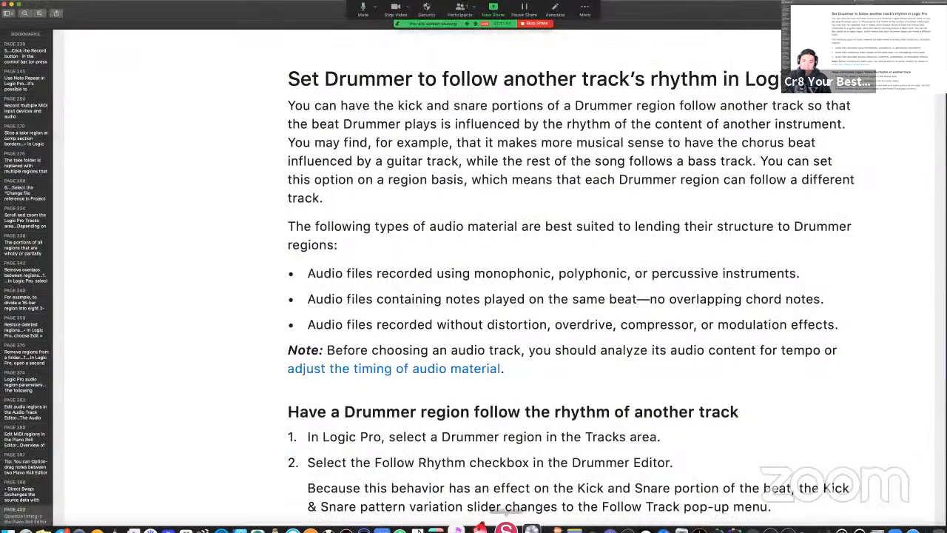
- Switch to Logic Pro, fit the whole arrangement in view and turn cycle mode off
left_click(527, 527)
key("ctrl+Left")
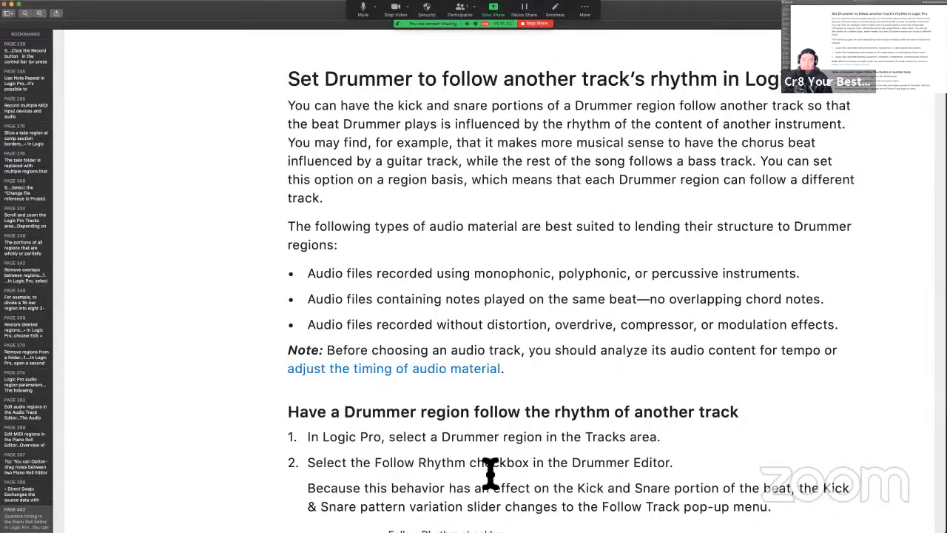
key("ctrl+Right")
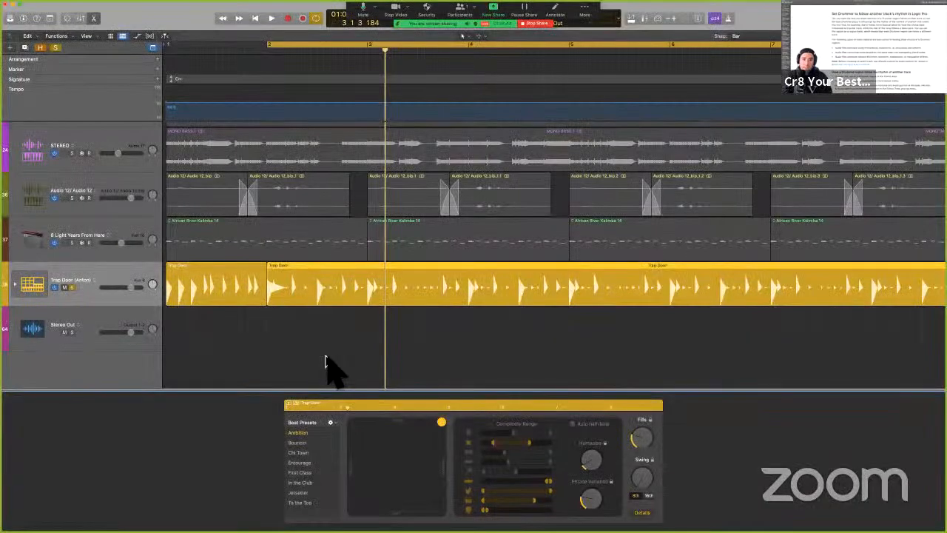
left_click(324, 356)
scroll(318, 346, "down", 10)
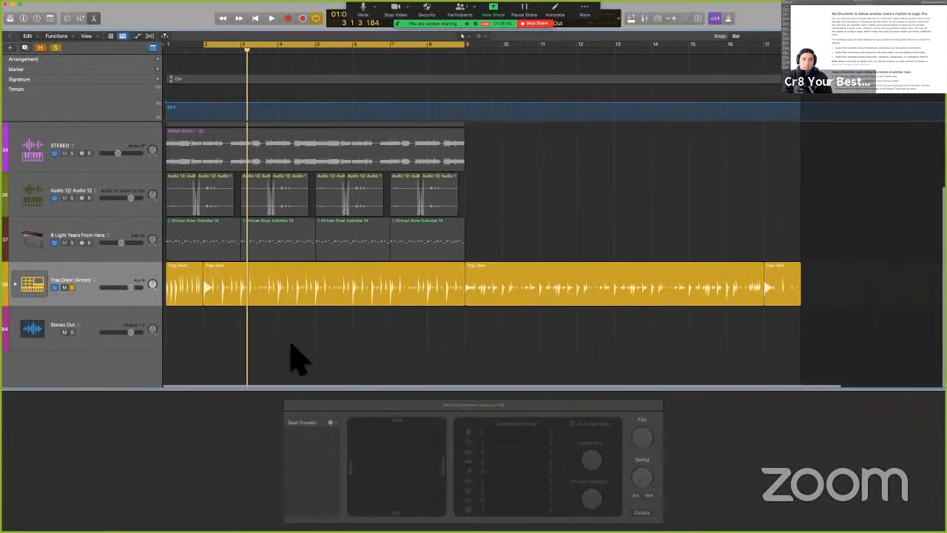
key("c")
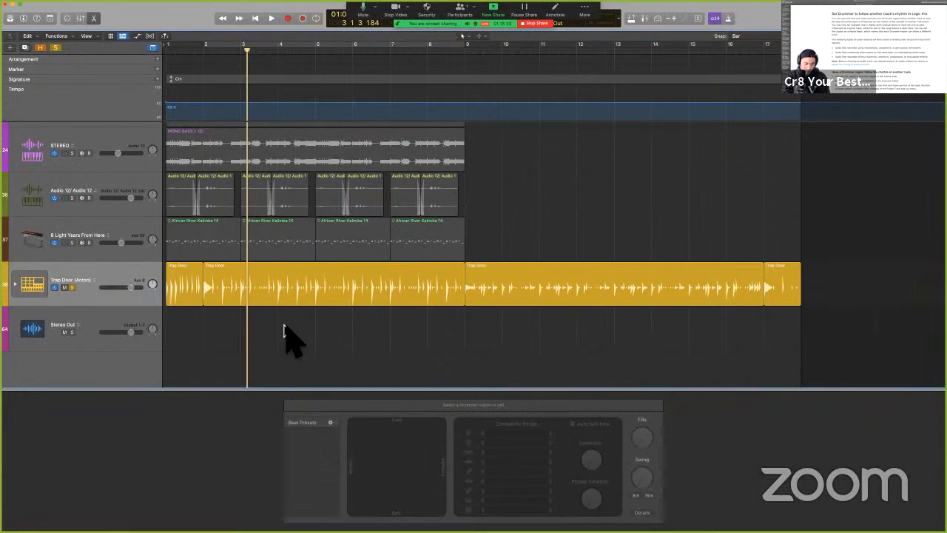
- Close the editor area so all tracks fit on screen and leave every region deselected
key("cmd+a")
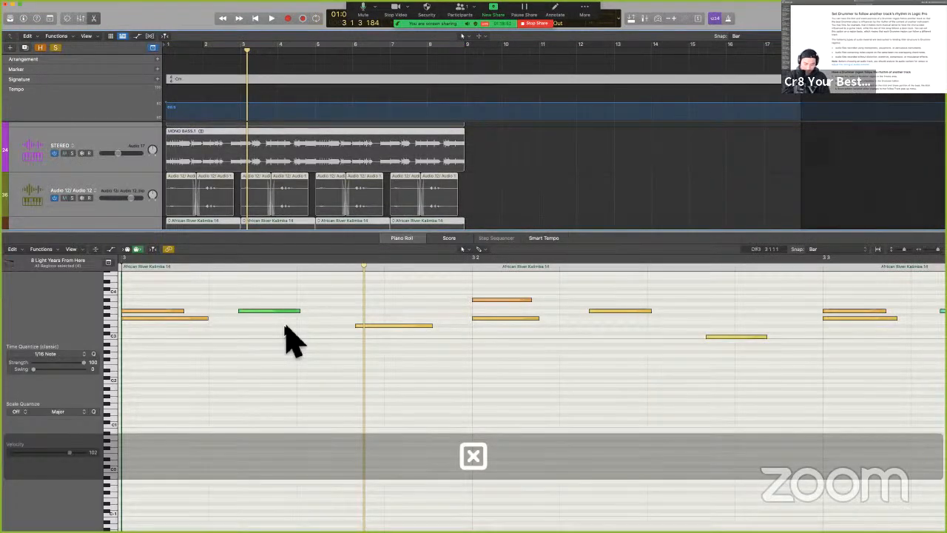
key("p")
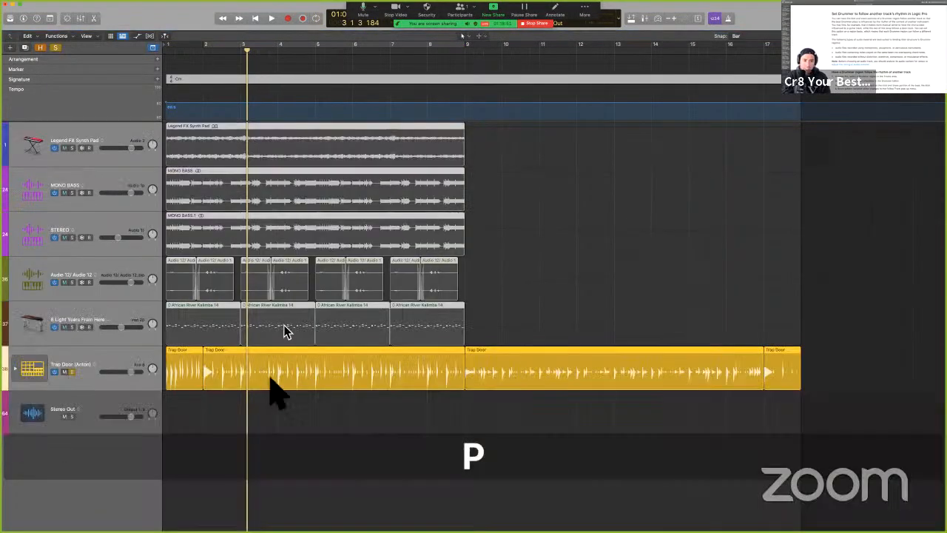
left_click(339, 429)
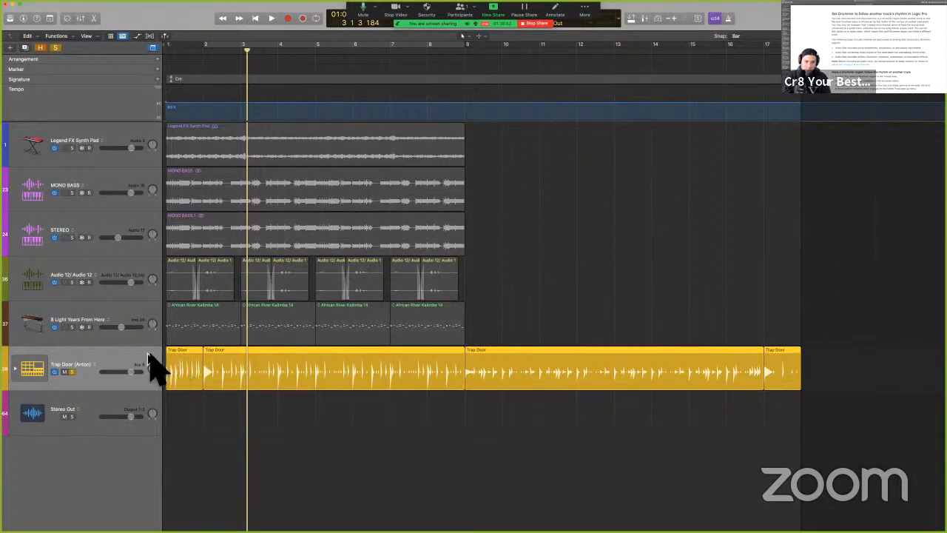
- Shift the Trap Door regions and the regions on all the other tracks one bar later
key("F16")
key("alt+Right")
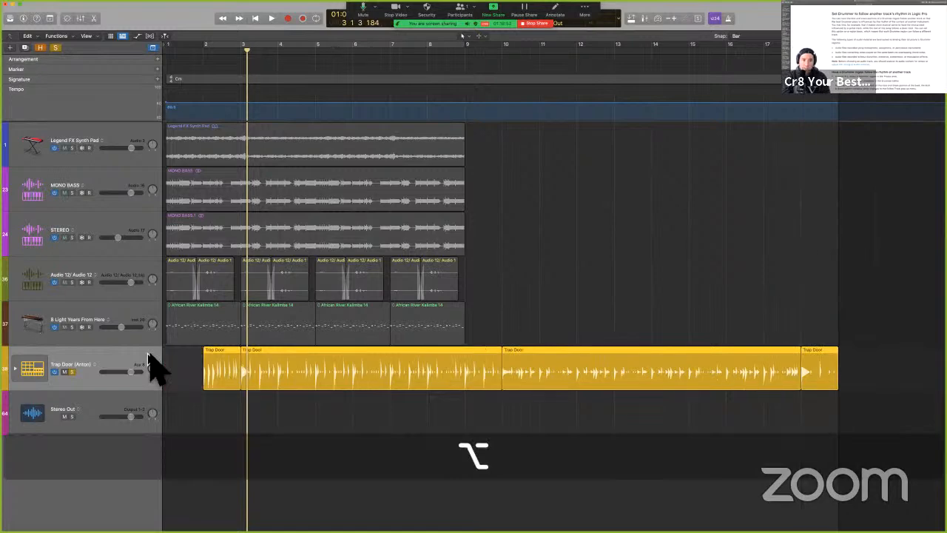
left_click(211, 416)
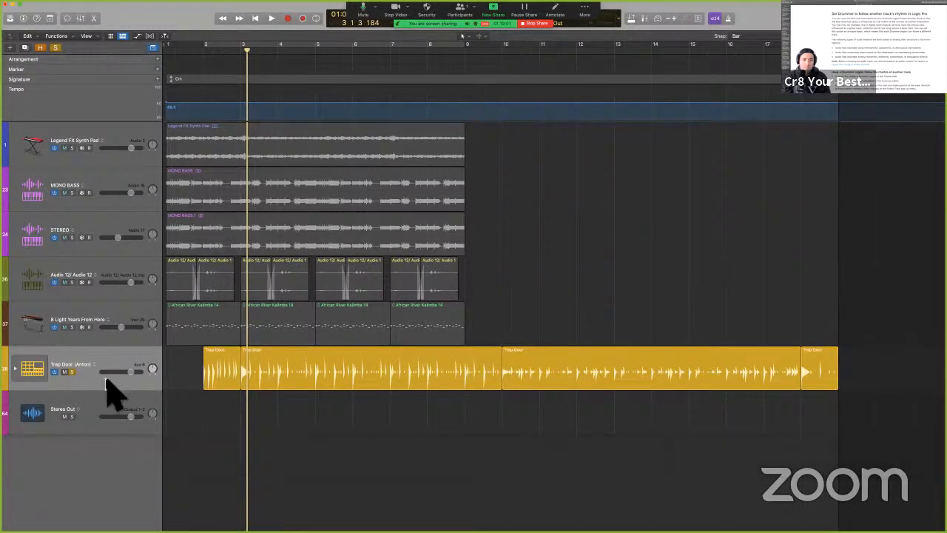
left_click_drag(510, 330, 159, 84)
key("alt+Right")
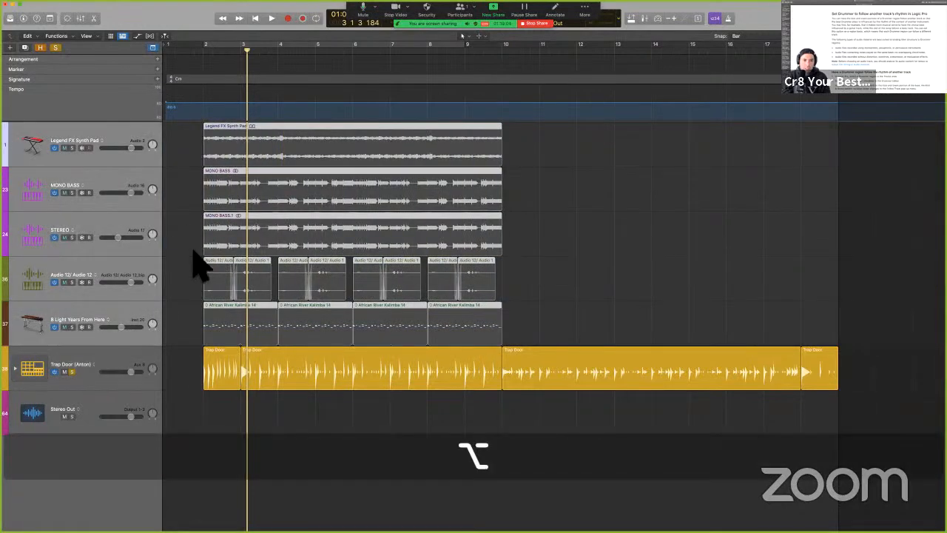
- Move the Trap Door regions back one bar to start at bar 1, and extend the second region to bar 9
left_click(228, 382)
key("alt+Left")
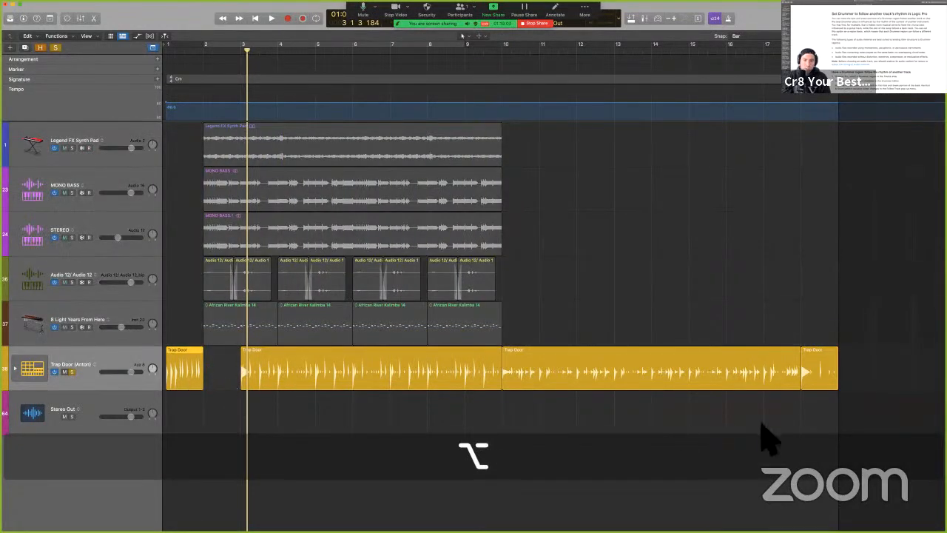
left_click_drag(821, 408, 677, 377)
key("alt+Left")
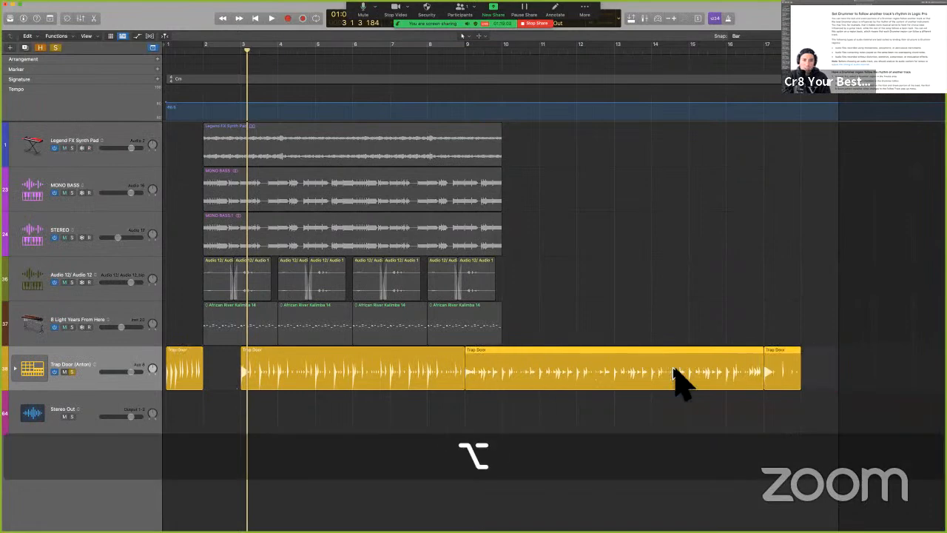
left_click(444, 374)
key("alt+Left")
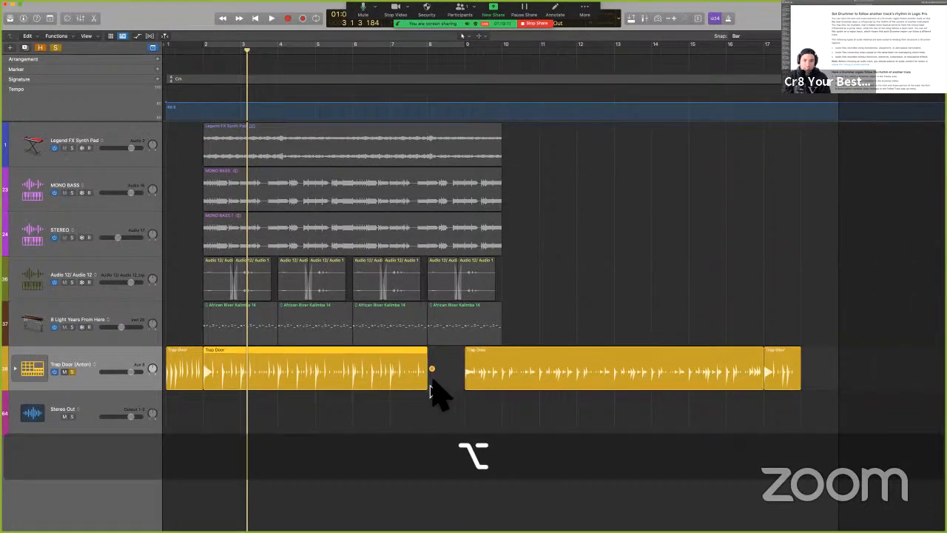
left_click_drag(478, 397, 482, 422)
- Turn off solo on the Trap Door track and audition the full arrangement from the beginning
key("Return")
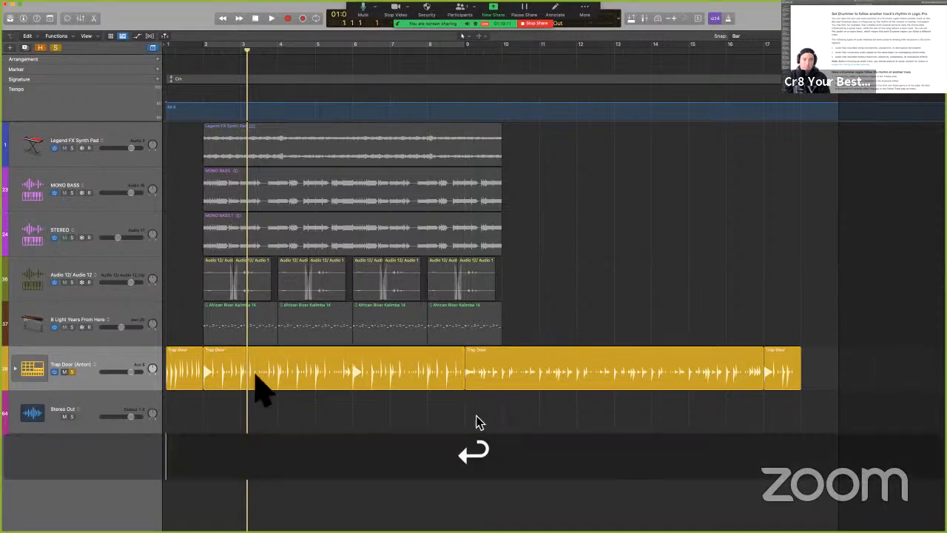
left_click(71, 371)
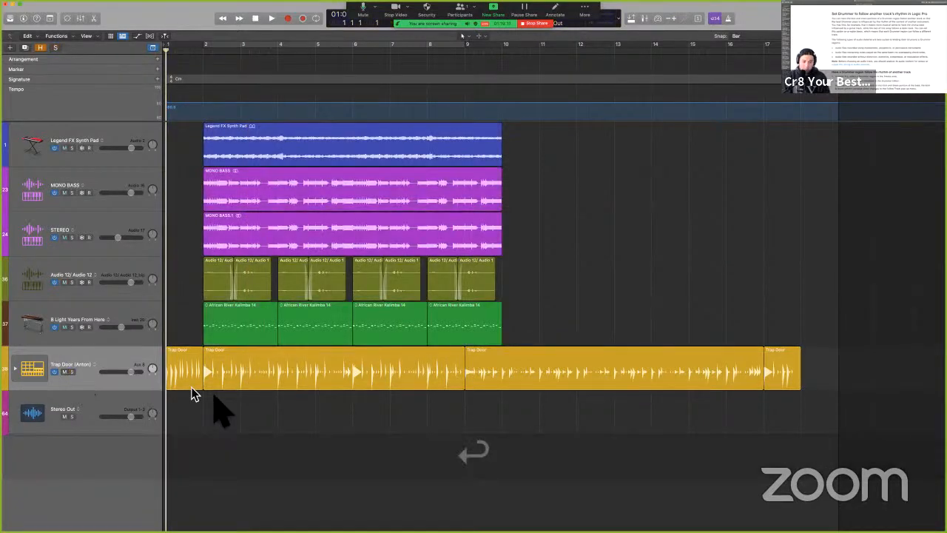
key("Escape")
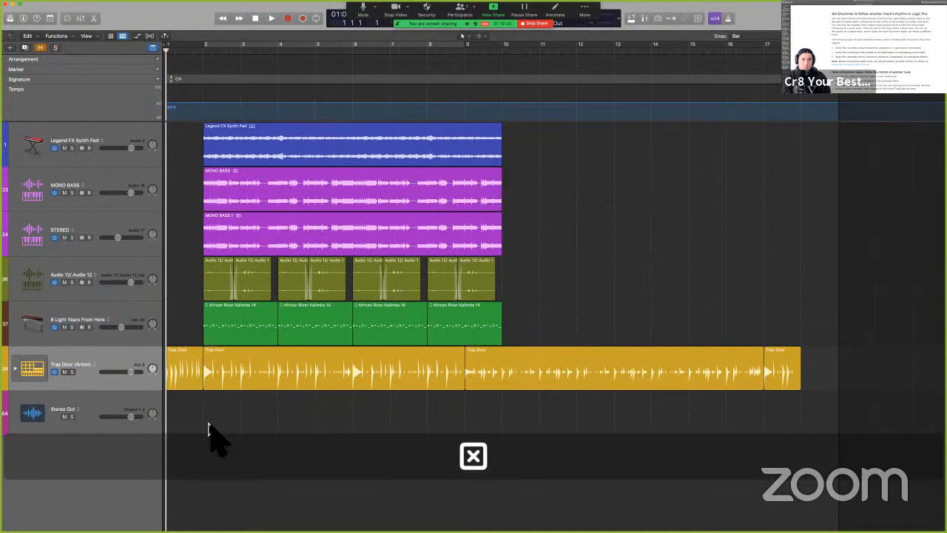
key("space")
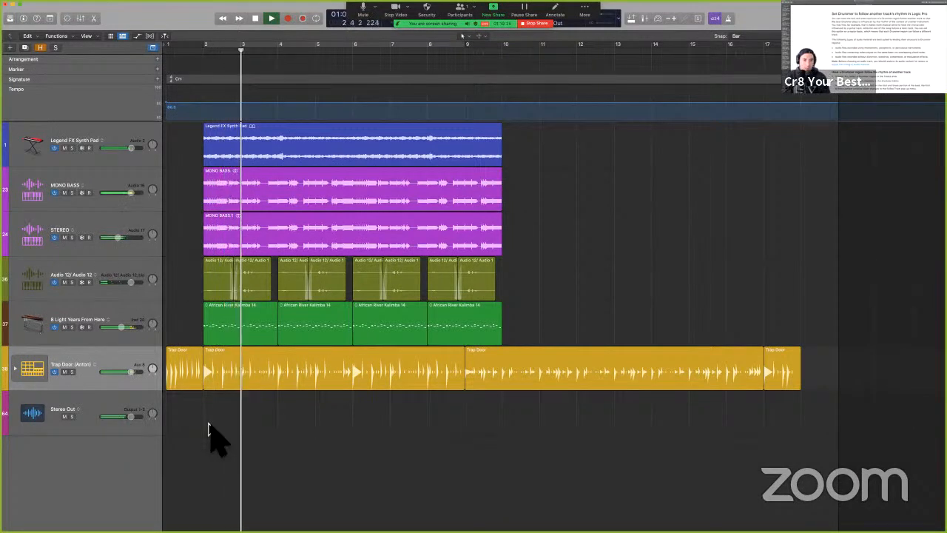
key("space")
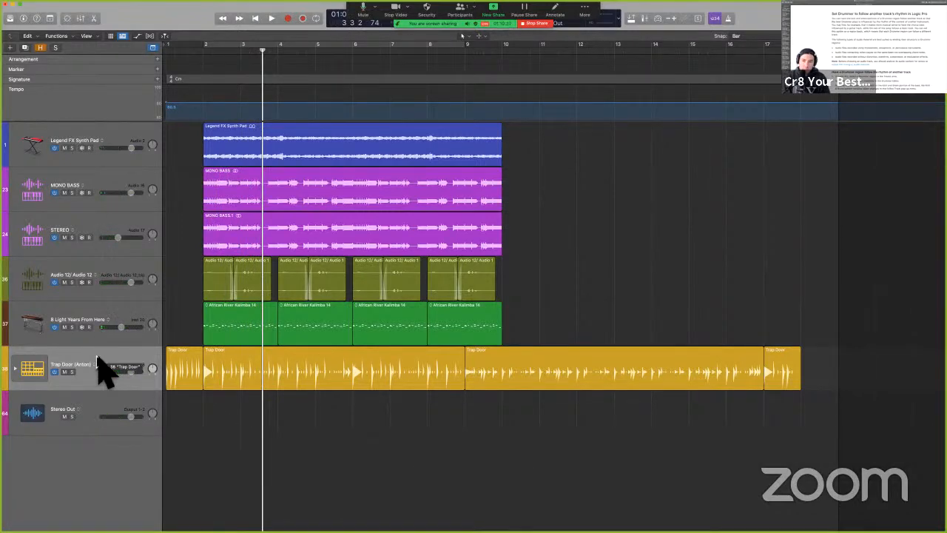
- Open the second Trap Door region's settings, and inspect the MONO BASS and STEREO tracks in the mixer
double_click(244, 374)
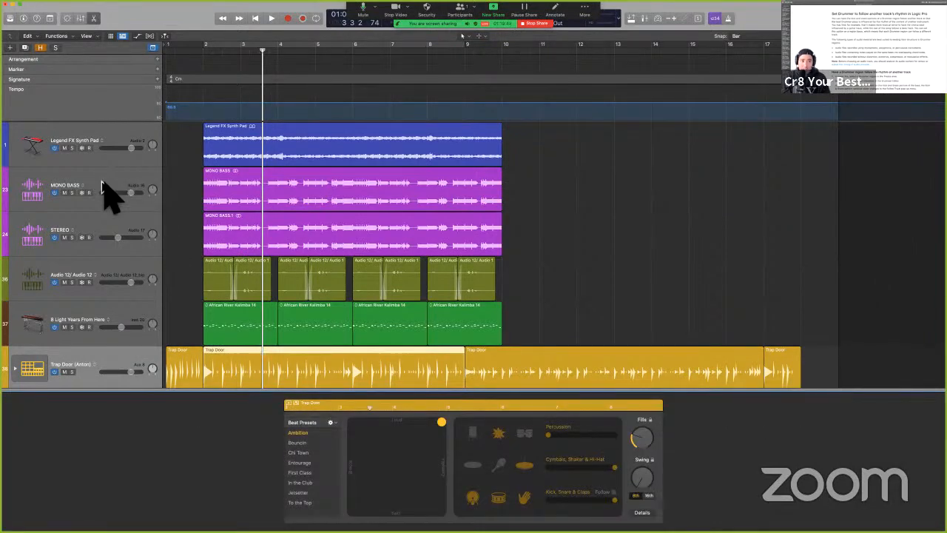
left_click(117, 220)
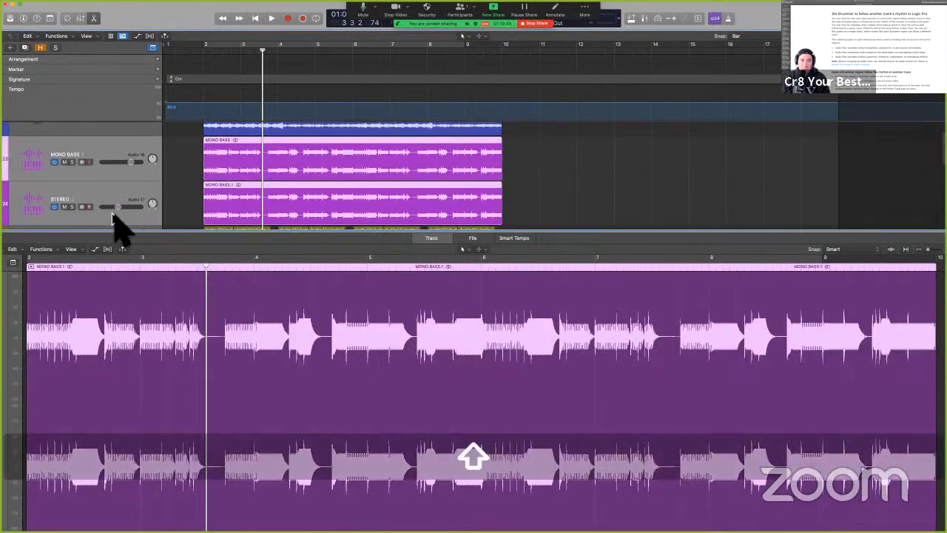
key("x")
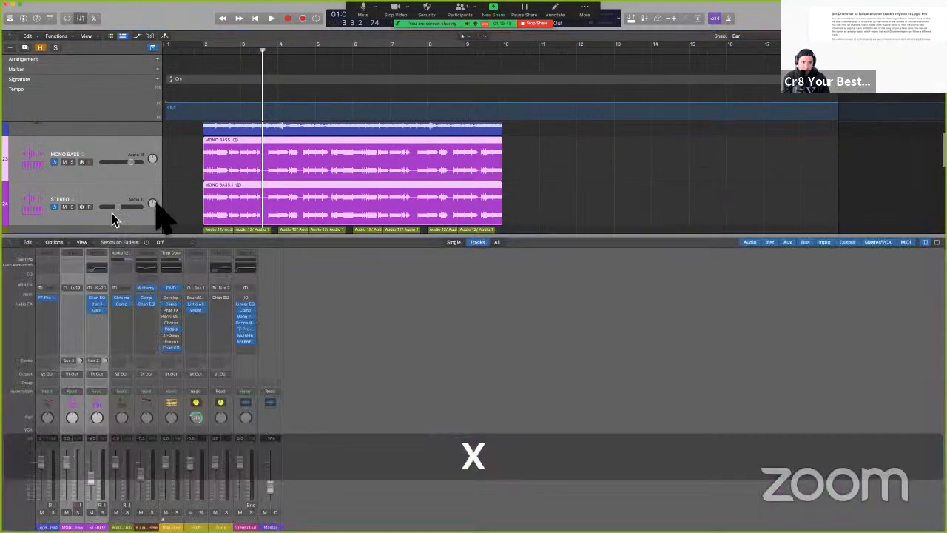
key("x")
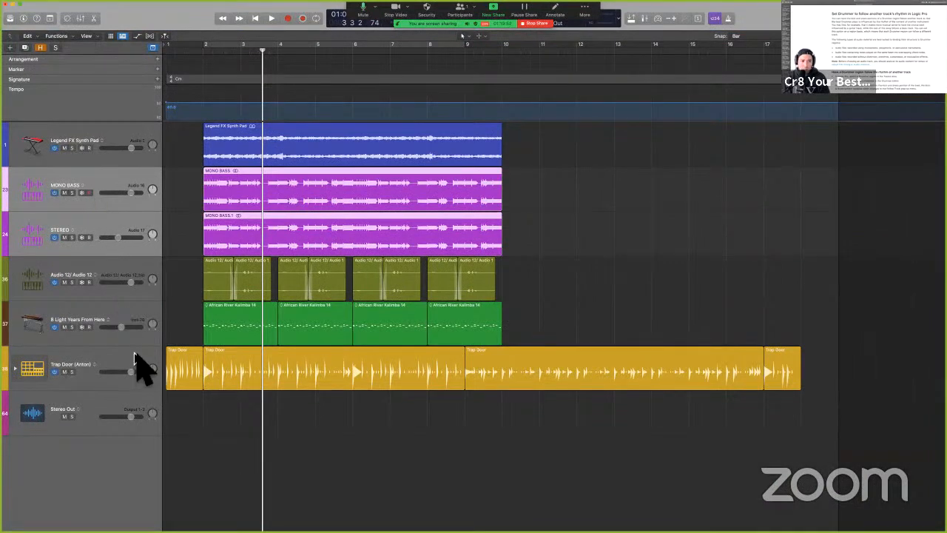
- Select the second Trap Door region and open its settings in the Drummer Editor
left_click(259, 370)
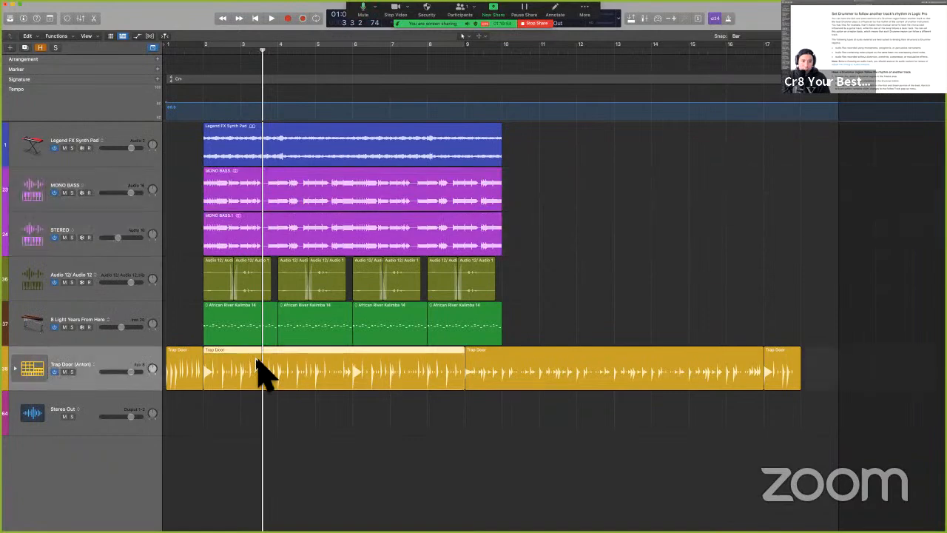
left_click_drag(256, 359, 256, 362)
double_click(256, 362)
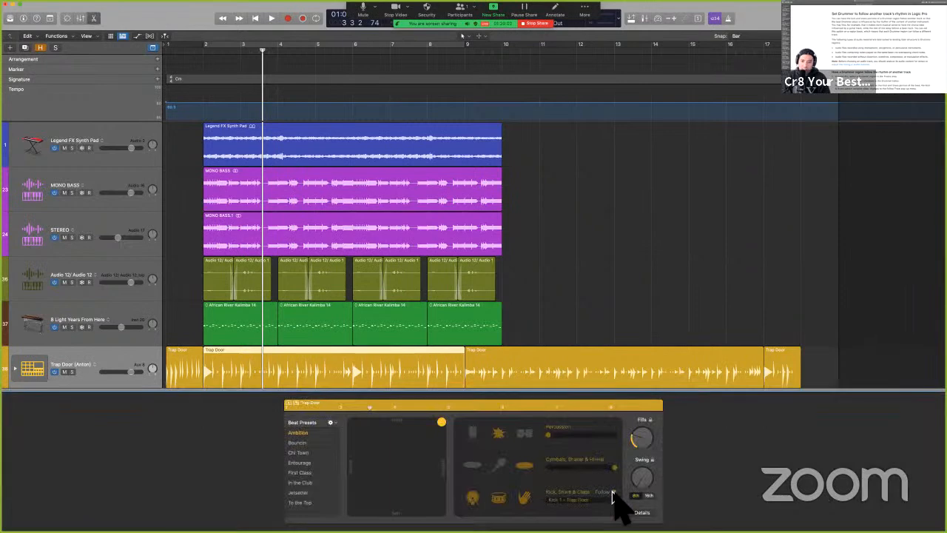
- Try making the second region's kick, snare and claps follow the STEREO track, and examine its beat pattern closely from bar 2
left_click(584, 500)
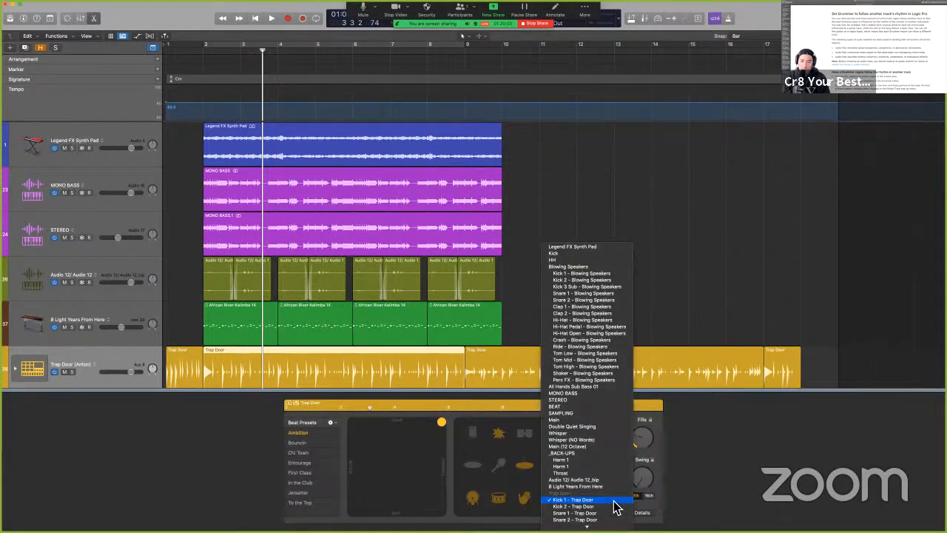
left_click(601, 400)
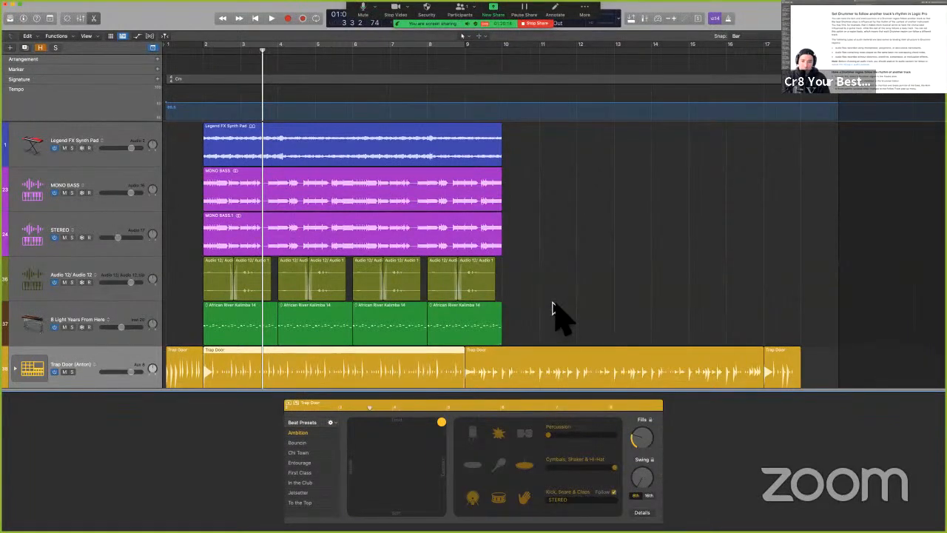
scroll(254, 379, "down", 3)
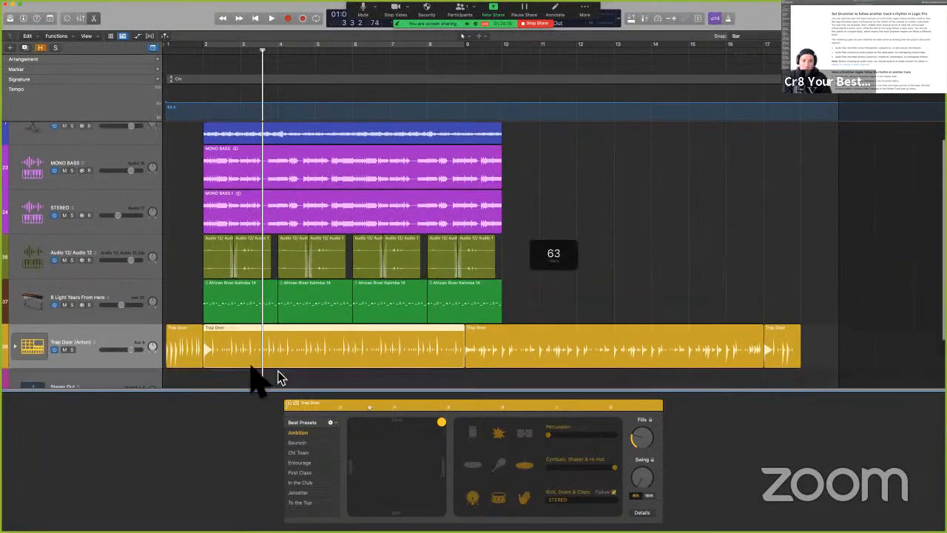
key("super+Right")
key("super+Right")
key("super+Right")
key("super+Right")
key("super+Right")
key("super+Right")
key("super+Right")
scroll(230, 361, "left", 5)
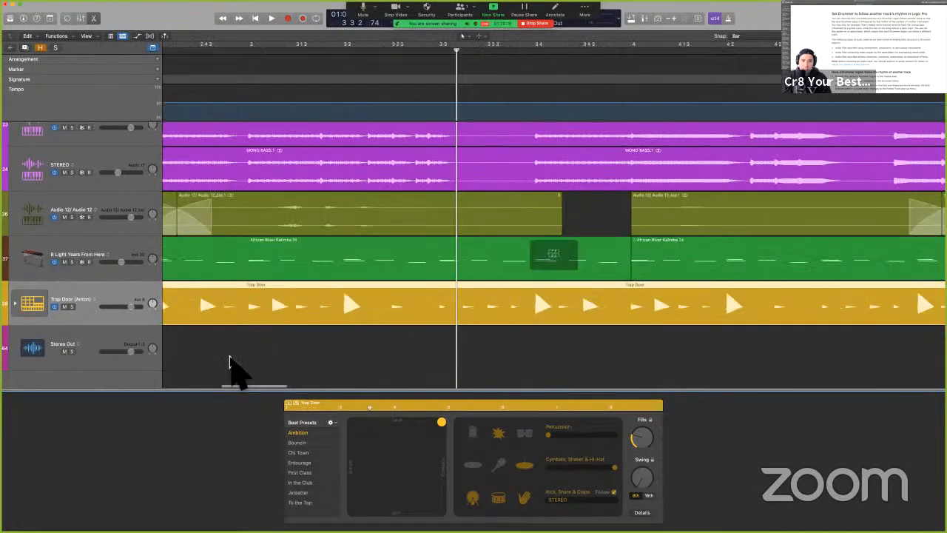
scroll(237, 370, "left", 10)
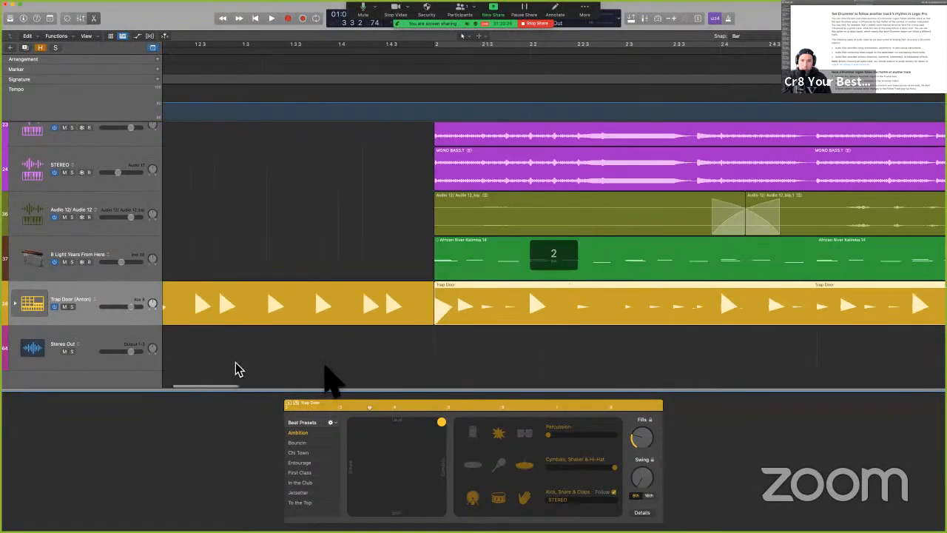
scroll(355, 366, "right", 3)
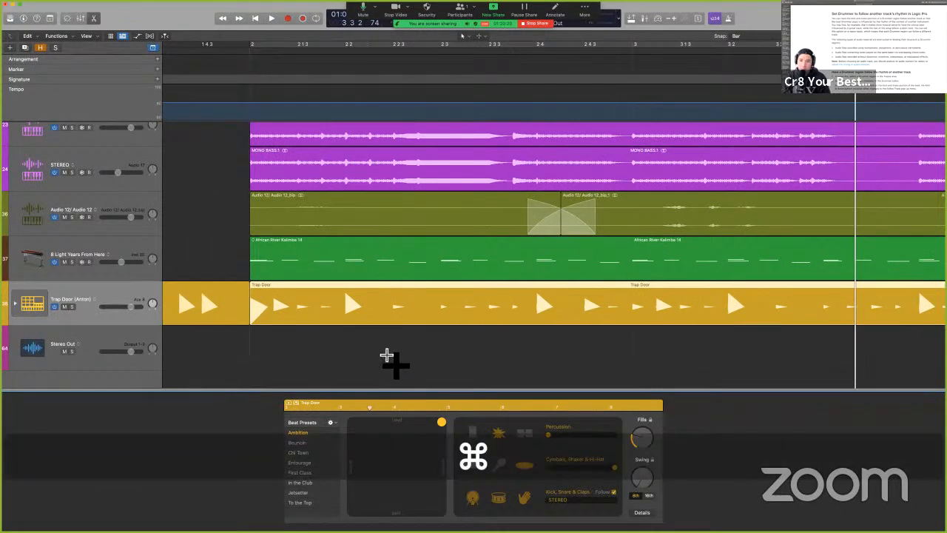
- Undo the STEREO follow choice and make the region's kick, snare and claps follow the MONO BASS track instead
key("super+z")
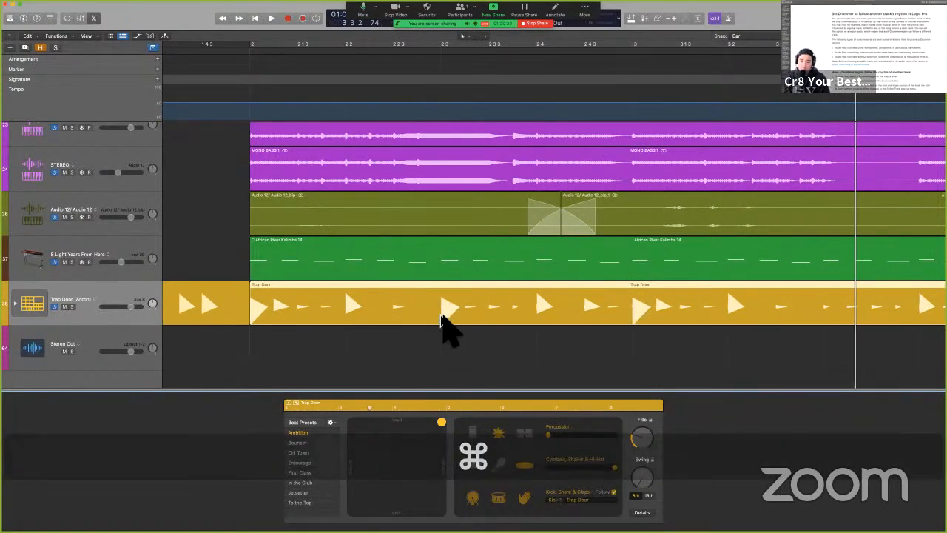
left_click(585, 501)
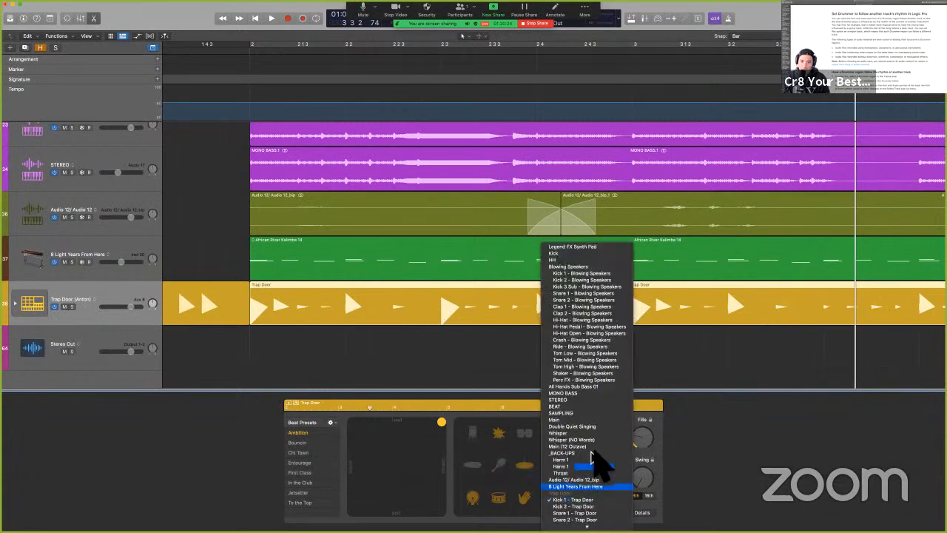
left_click(594, 394)
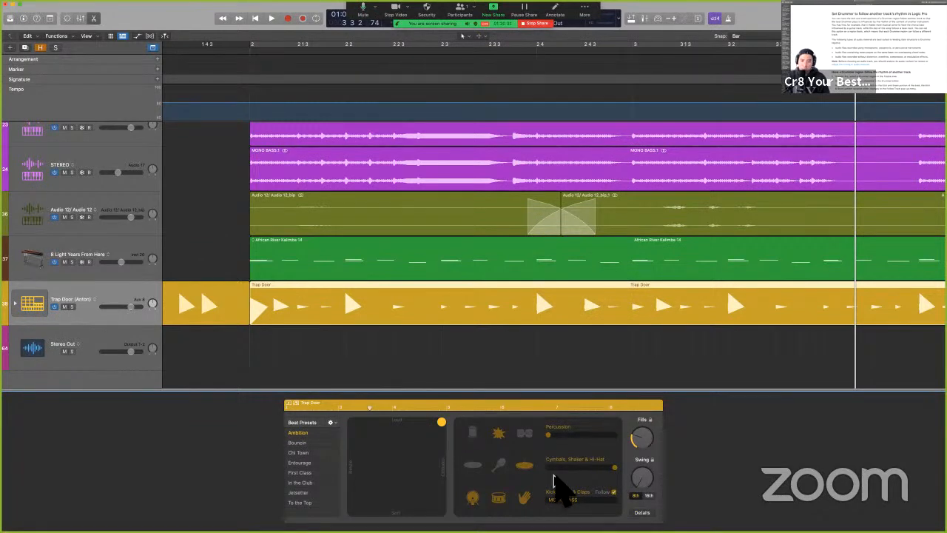
- Audition the arrangement from the start of the second Trap Door region, with its beat following MONO BASS
key("shift+space")
left_click(300, 315)
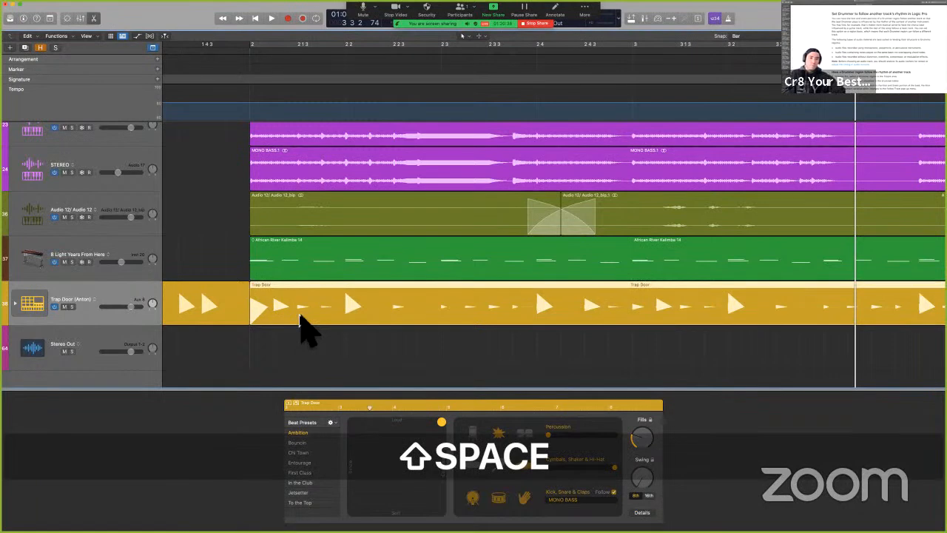
key("shift+space")
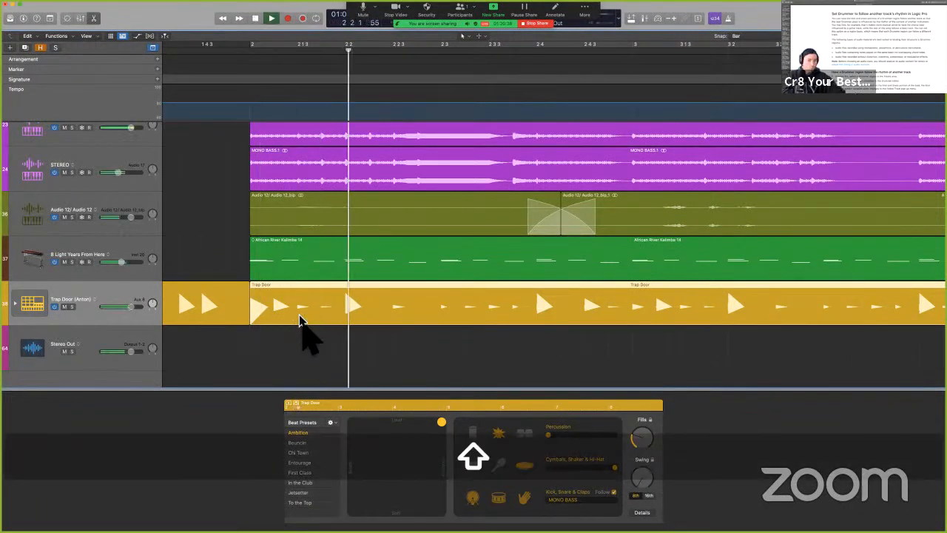
scroll(373, 347, "down", 5)
left_click(374, 347)
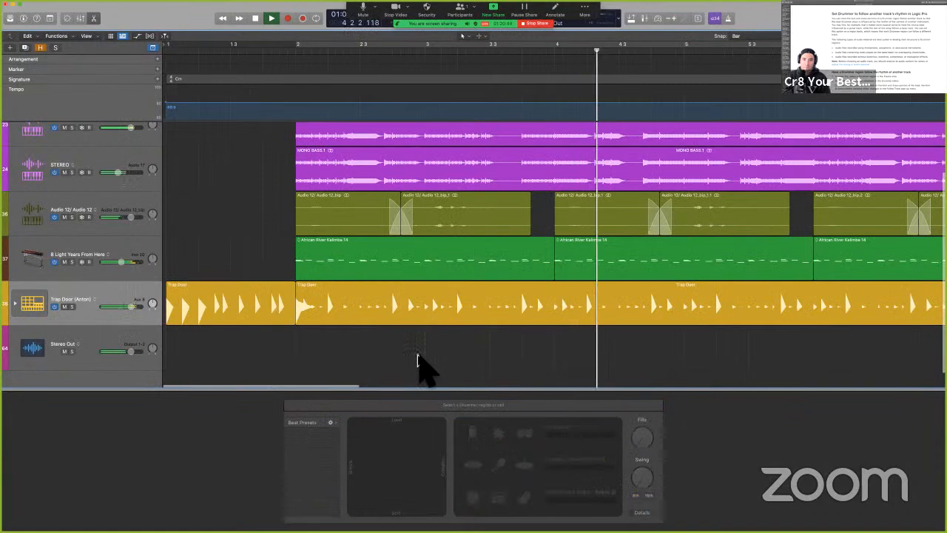
key("space")
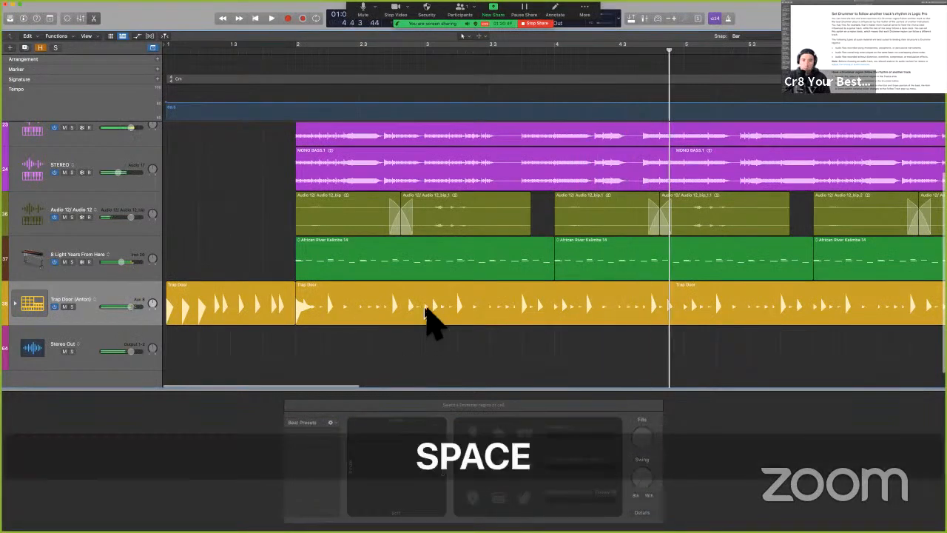
- Turn off Follow for the second Trap Door region, and briefly view the waveform of the STEREO track's audio region
left_click(425, 315)
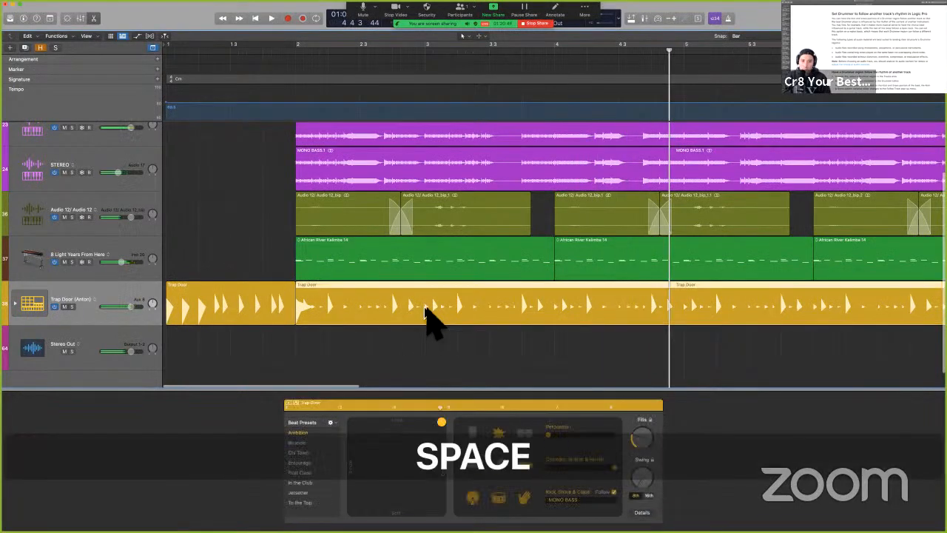
left_click(614, 492)
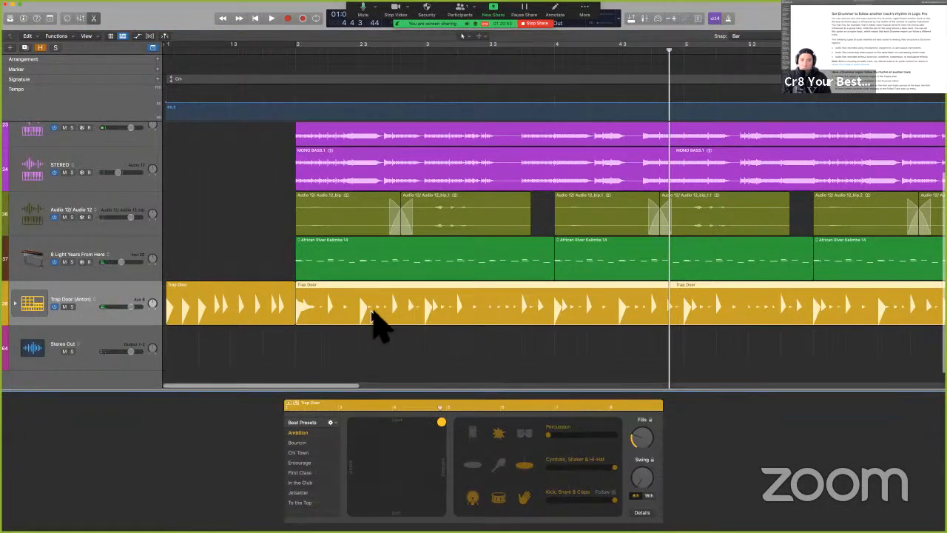
double_click(351, 167)
scroll(353, 178, "up", 1)
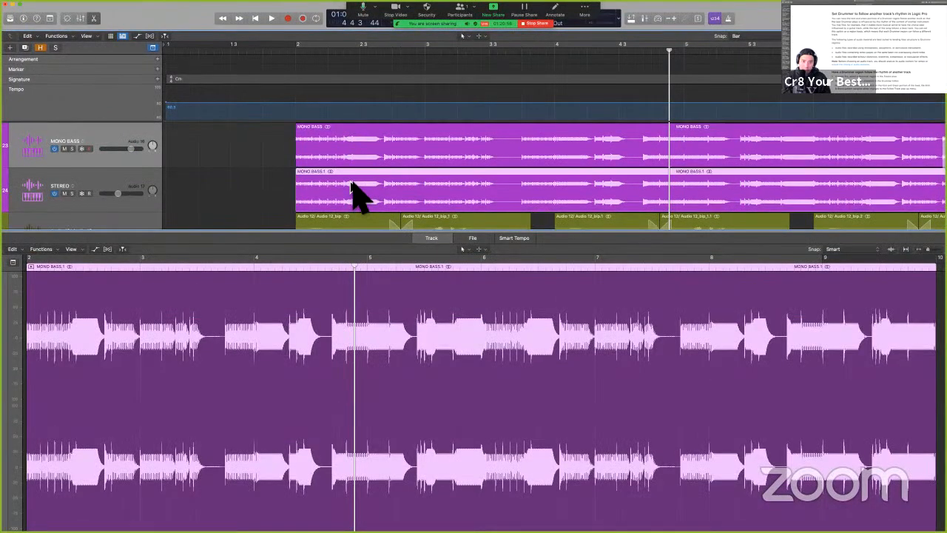
key("e")
- Reselect the second Trap Door region and audition its beat without Follow for comparison
left_click(391, 370)
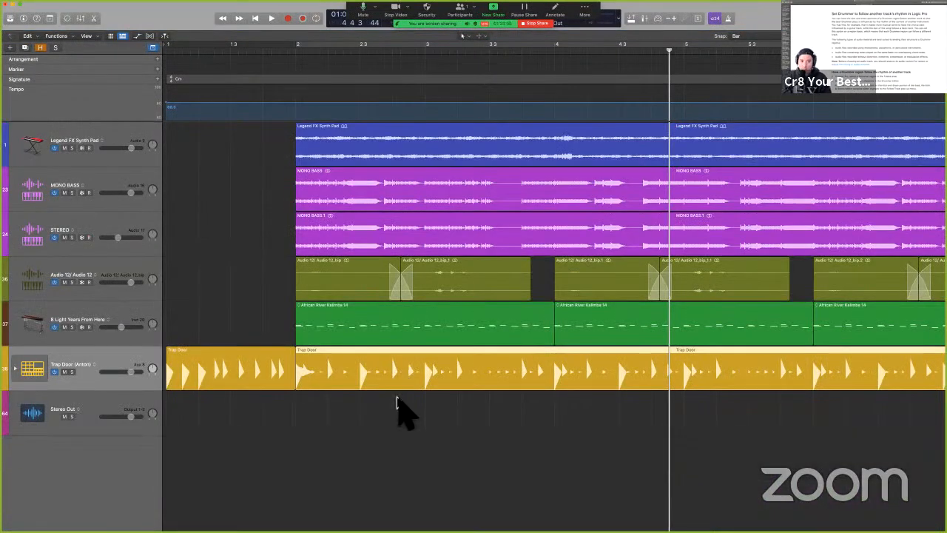
key("shift+space")
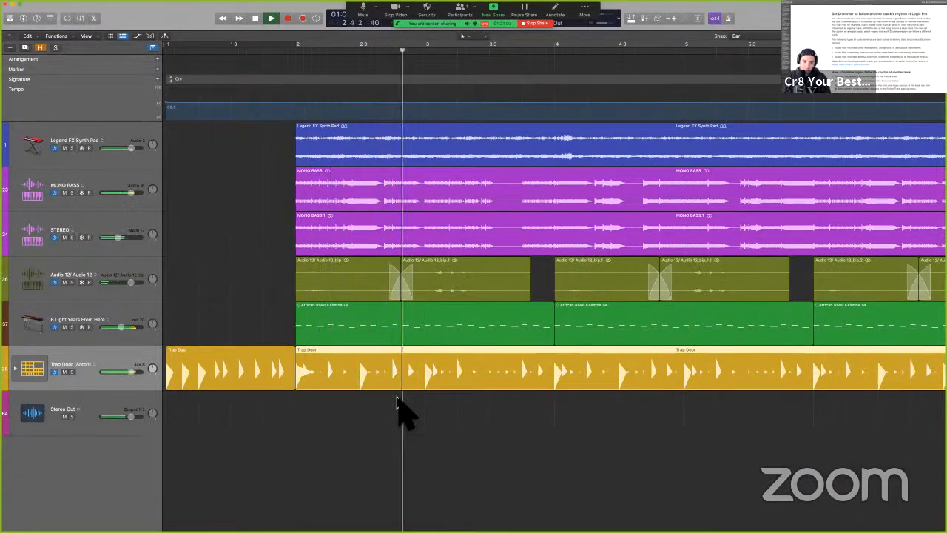
key("space")
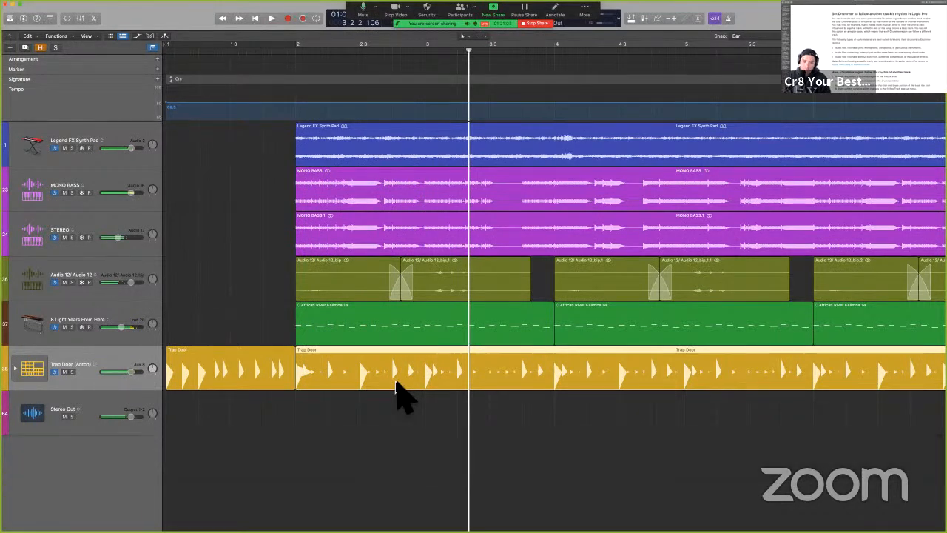
- Turn Follow back on for the second Trap Door region with MONO BASS as the source, and audition the arrangement again
double_click(398, 392)
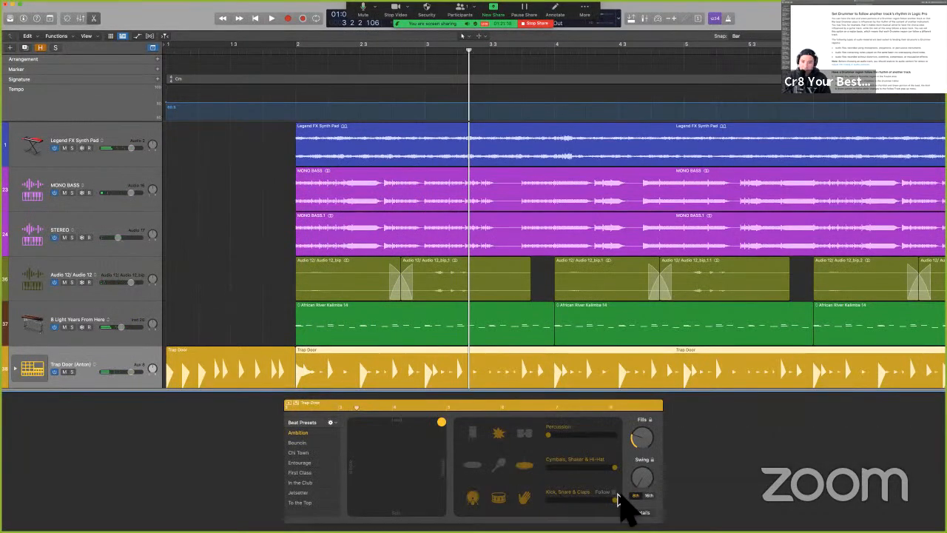
left_click(614, 492)
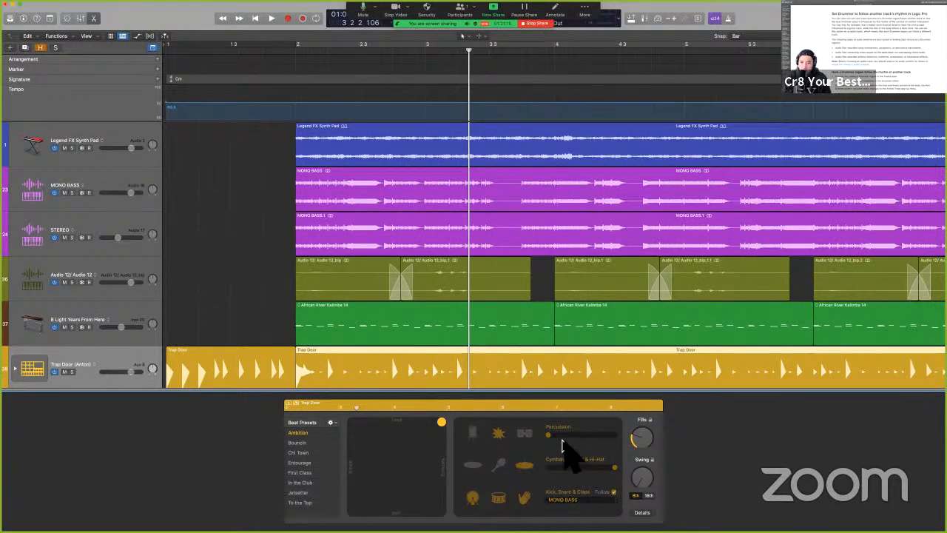
key("shift+space")
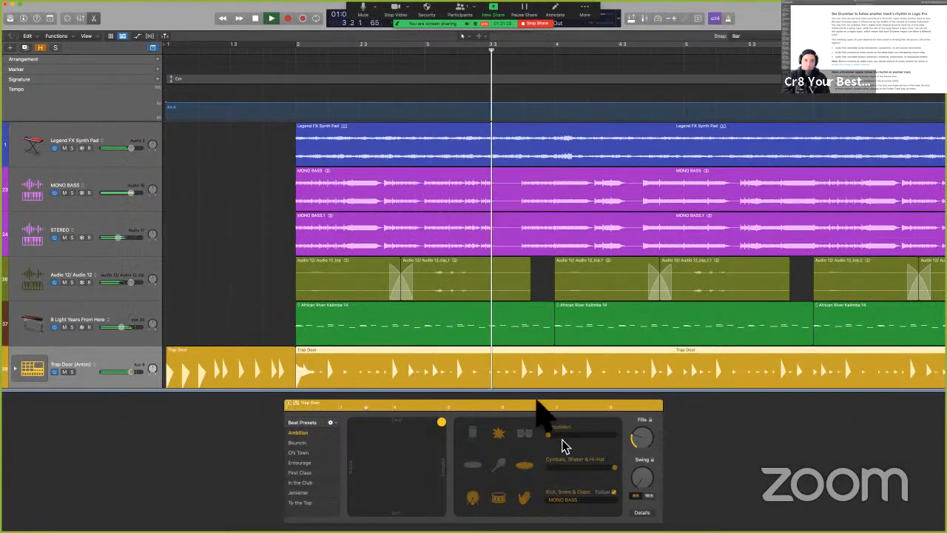
key("space")
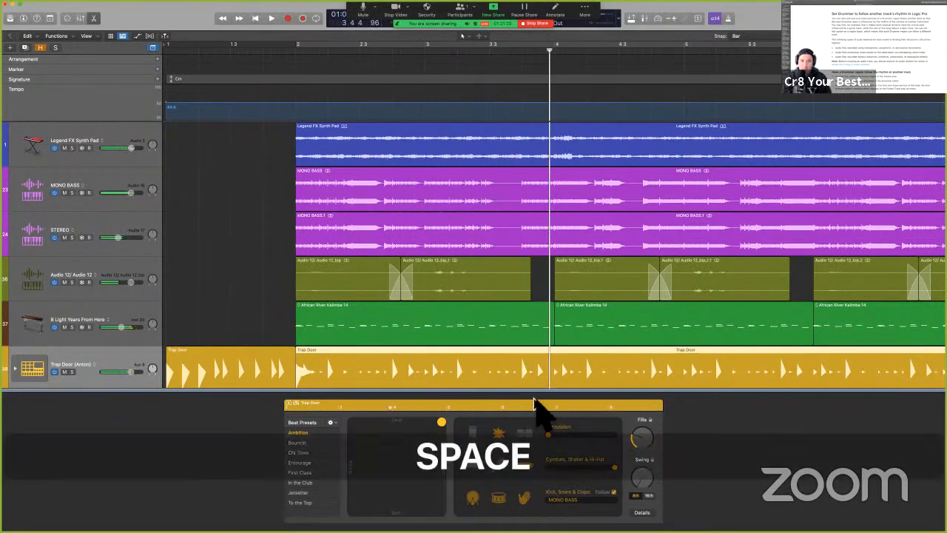
- Switch to the Logic Pro user guide PDF and highlight the passage listing the audio material best suited to lending structure to Drummer regions
key("ctrl+Left")
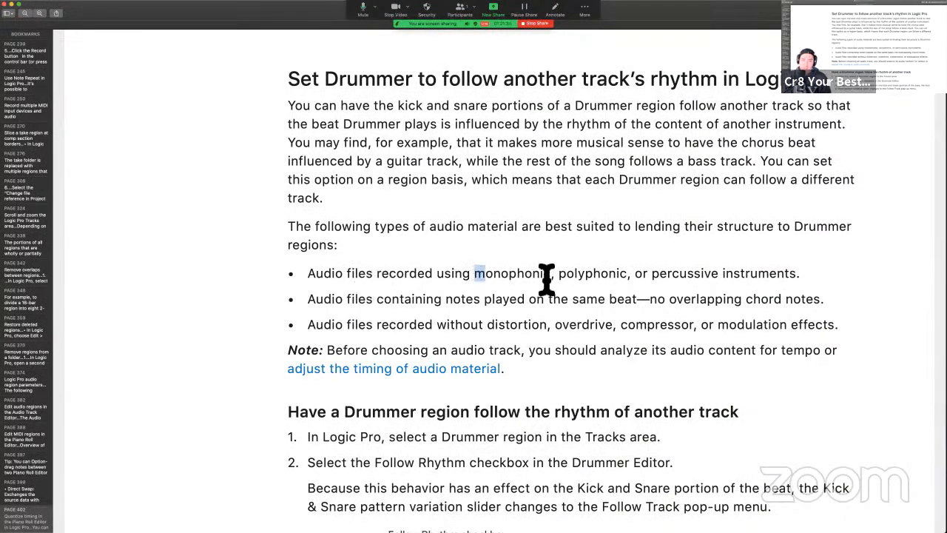
left_click_drag(546, 279, 561, 279)
scroll(619, 274, "down", 2)
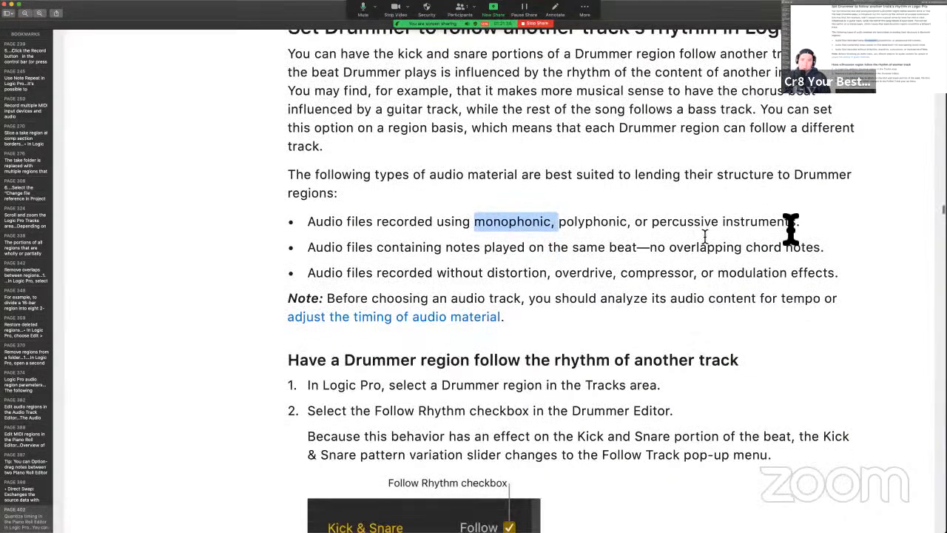
scroll(493, 259, "down", 2)
left_click_drag(366, 195, 446, 198)
left_click(563, 213)
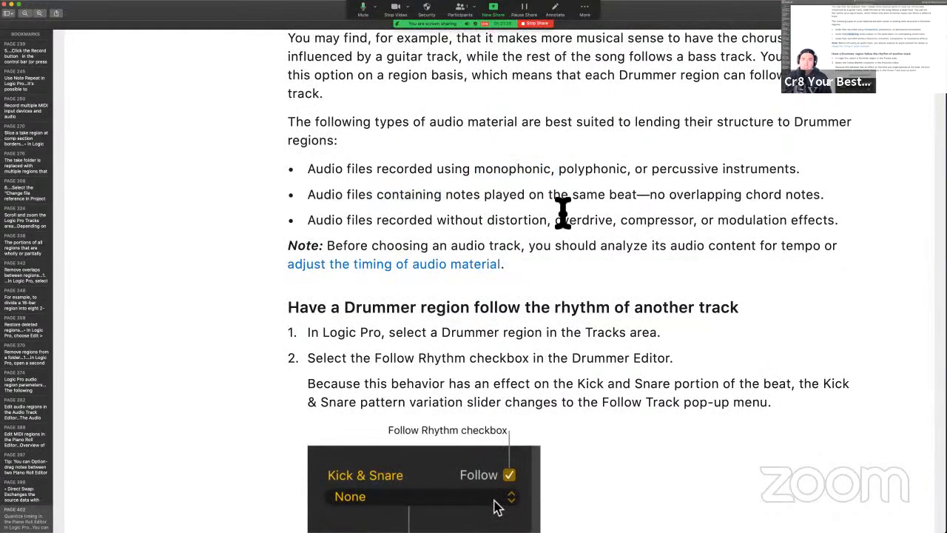
left_click_drag(585, 195, 860, 207)
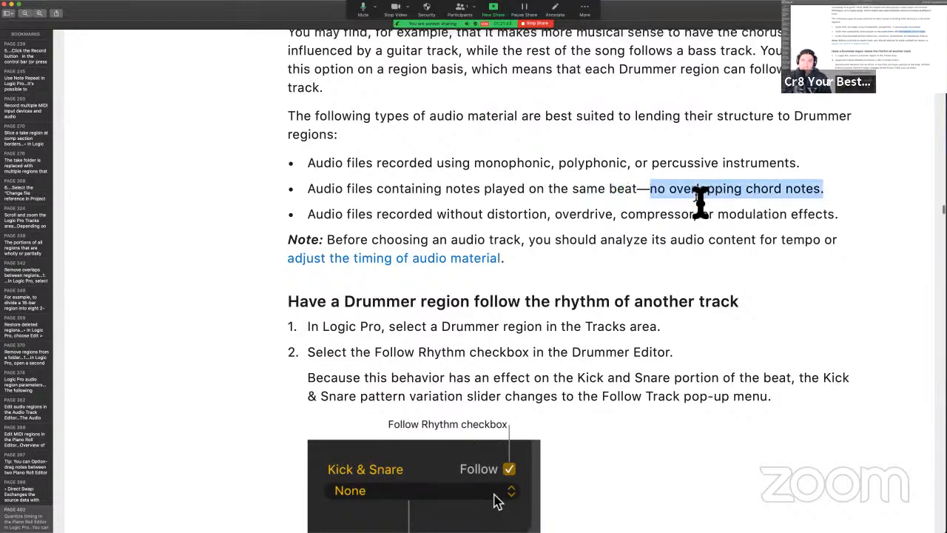
scroll(698, 201, "down", 1)
scroll(360, 163, "down", 1)
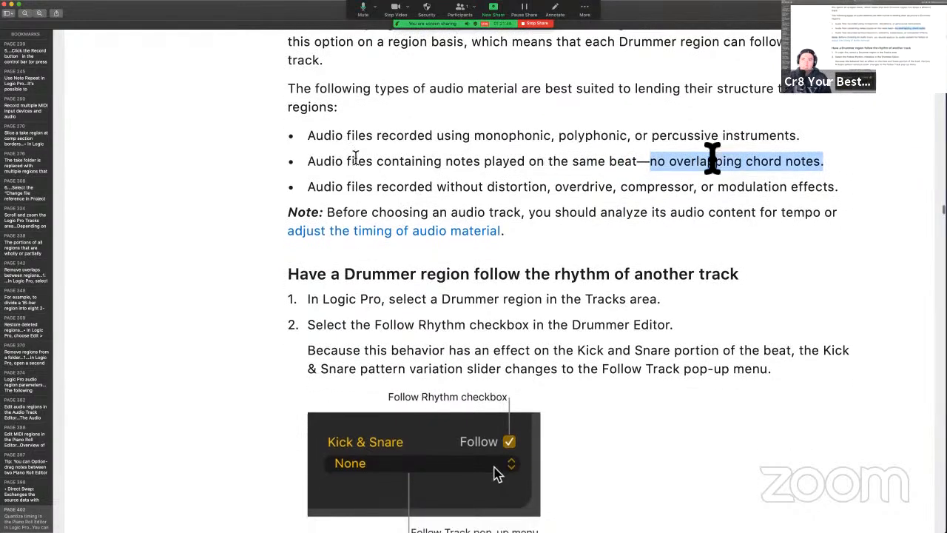
left_click(538, 205)
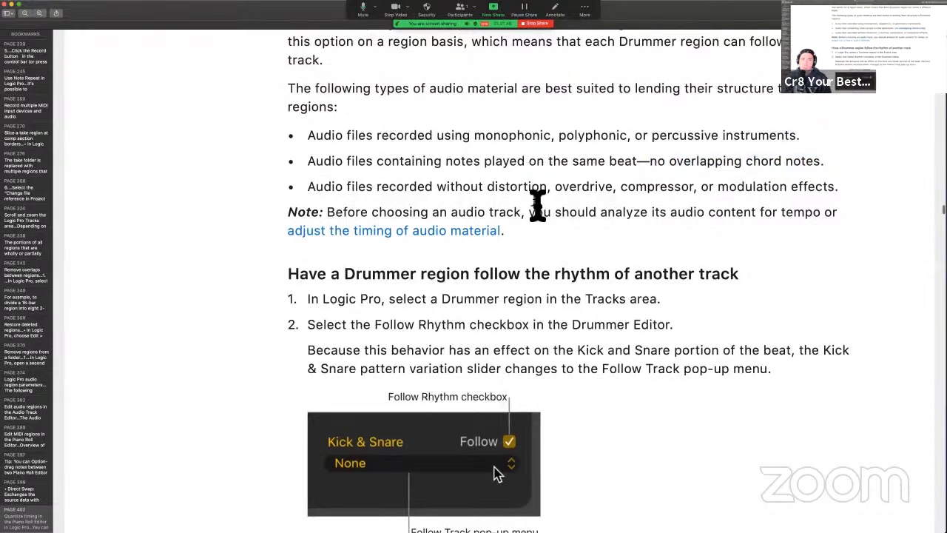
scroll(441, 219, "up", 1)
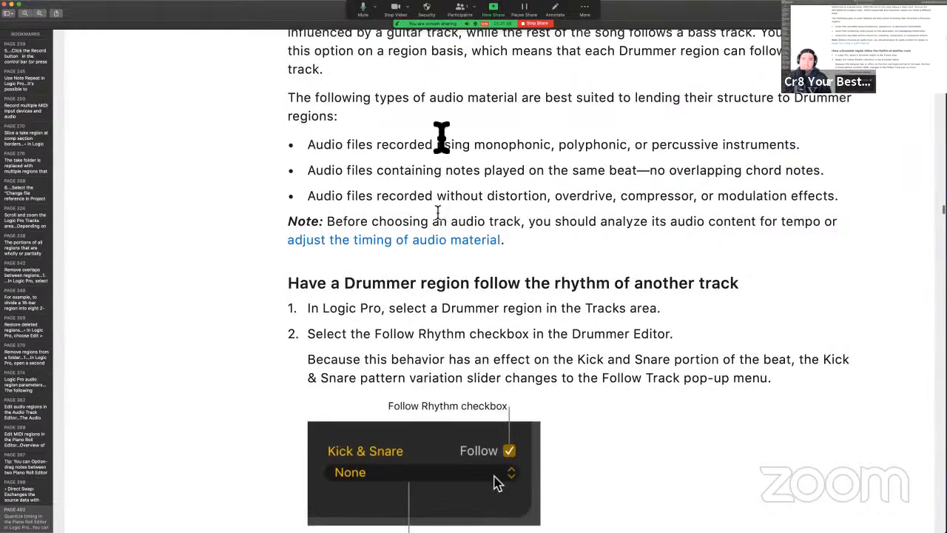
left_click_drag(288, 111, 863, 214)
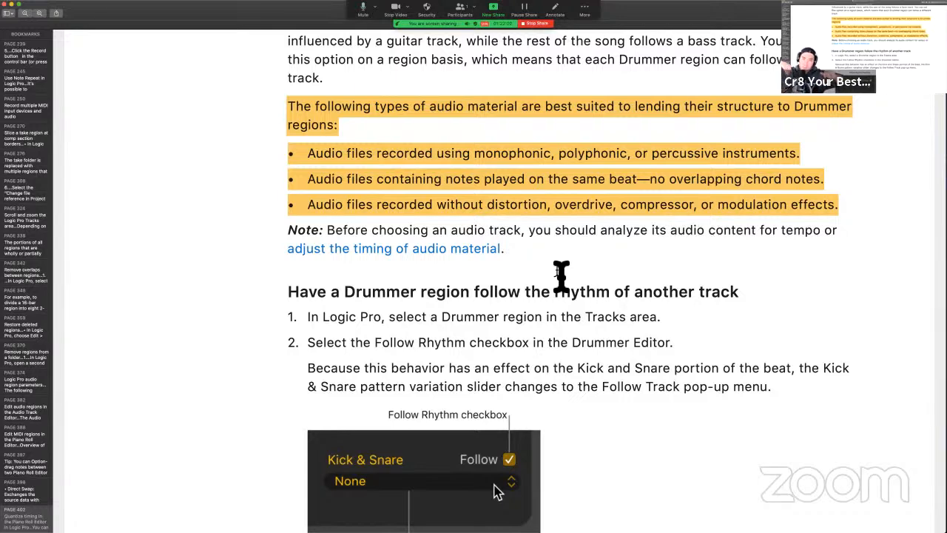
- Switch back to Logic Pro and solo the MONO BASS track
key("ctrl+Right")
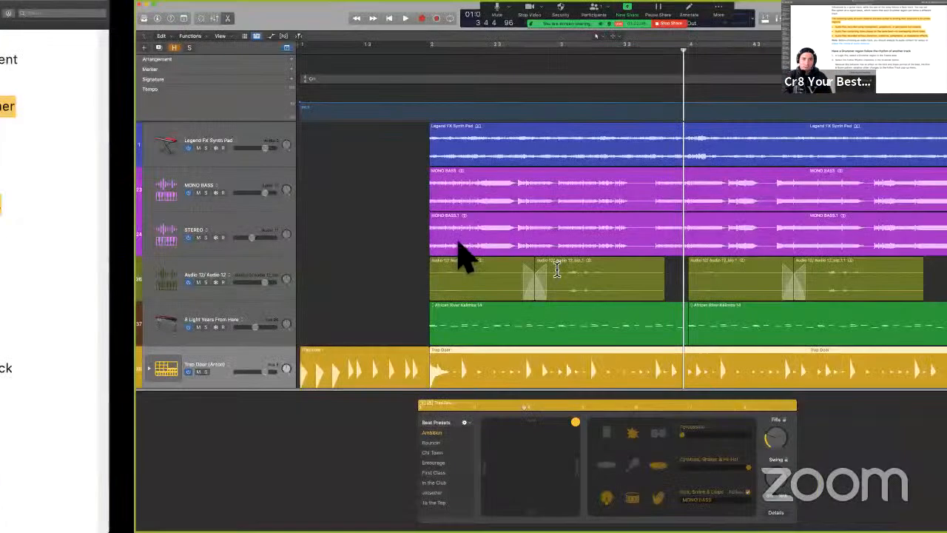
left_click(72, 193)
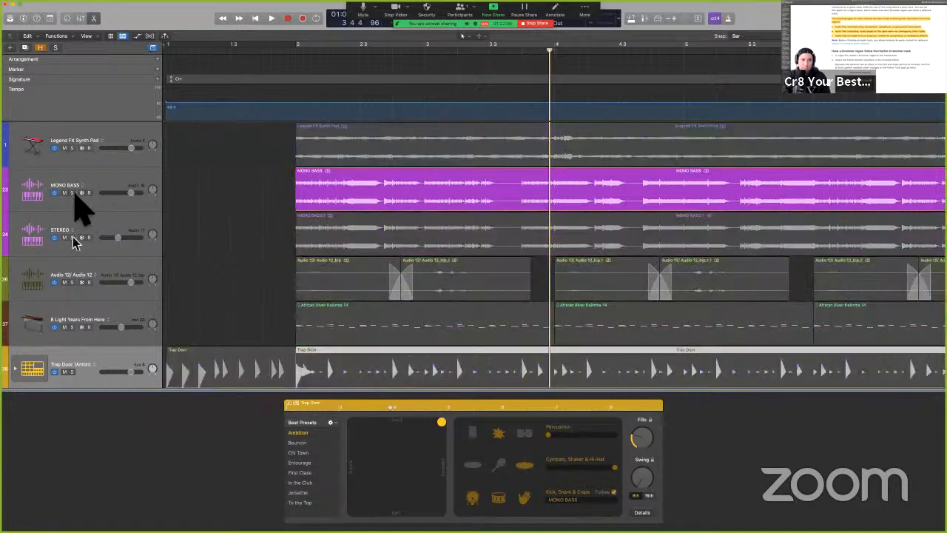
- Solo the STEREO track alongside MONO BASS and audition the two bass tracks together
left_click(72, 237)
left_click(287, 185, "shift")
key("space")
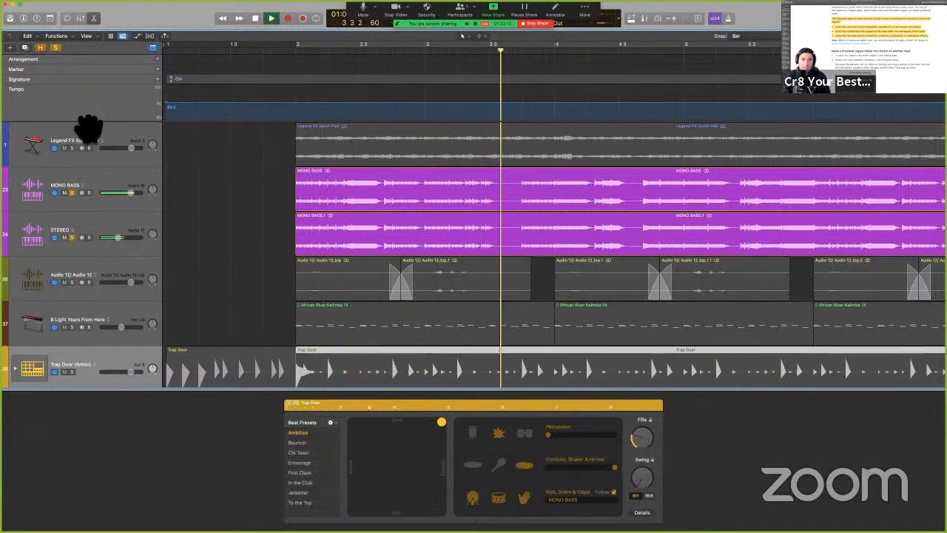
key("space")
- Solo the Trap Door track together with MONO BASS and STEREO, and audition the second region's beat with Follow on
left_click(54, 47)
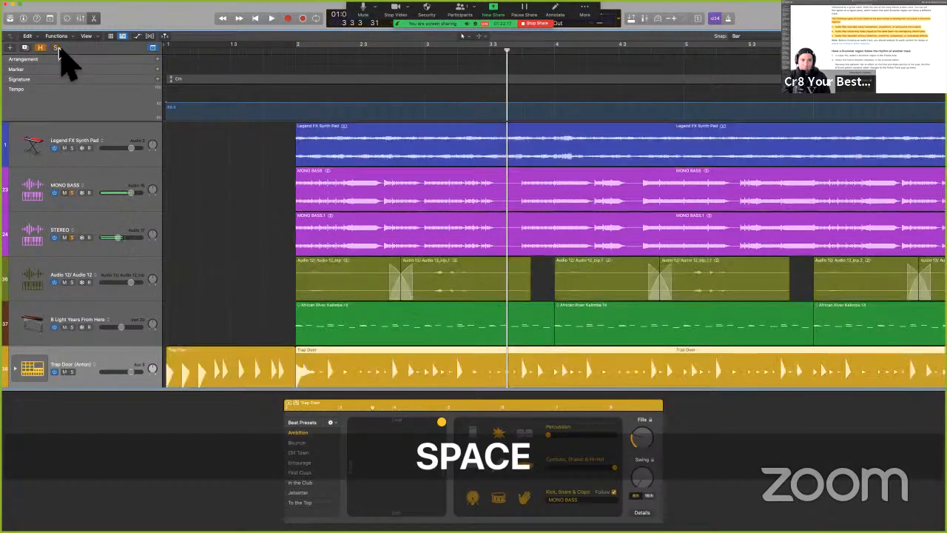
left_click(72, 193)
left_click(72, 237)
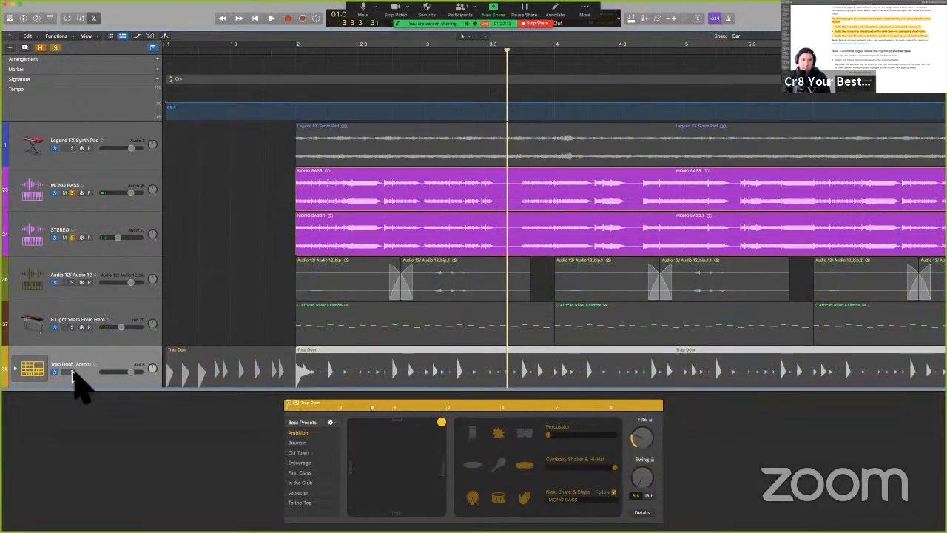
left_click(342, 379)
key("alt")
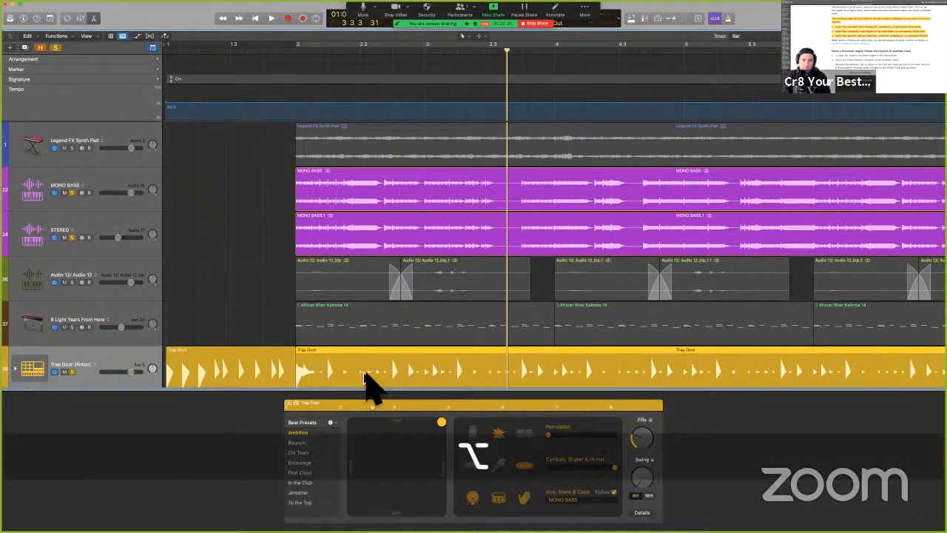
key("space")
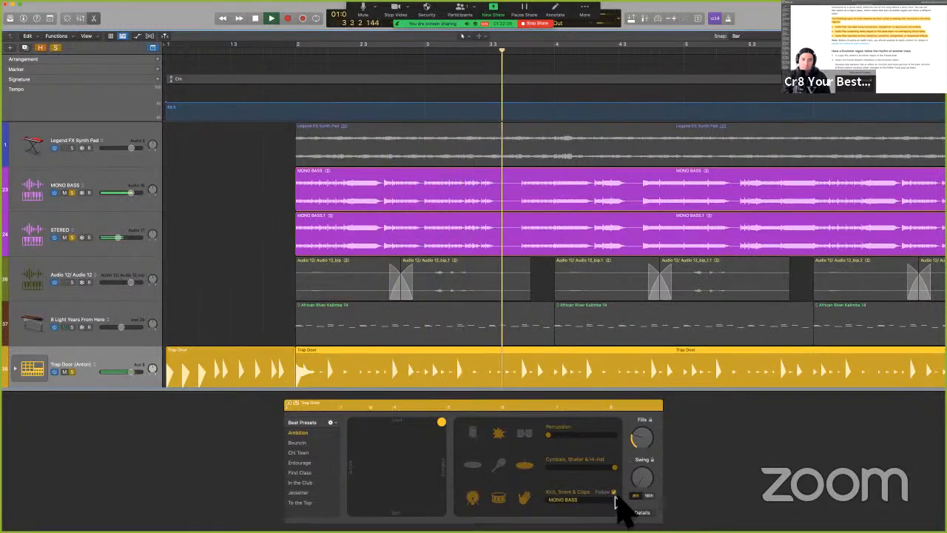
key("space")
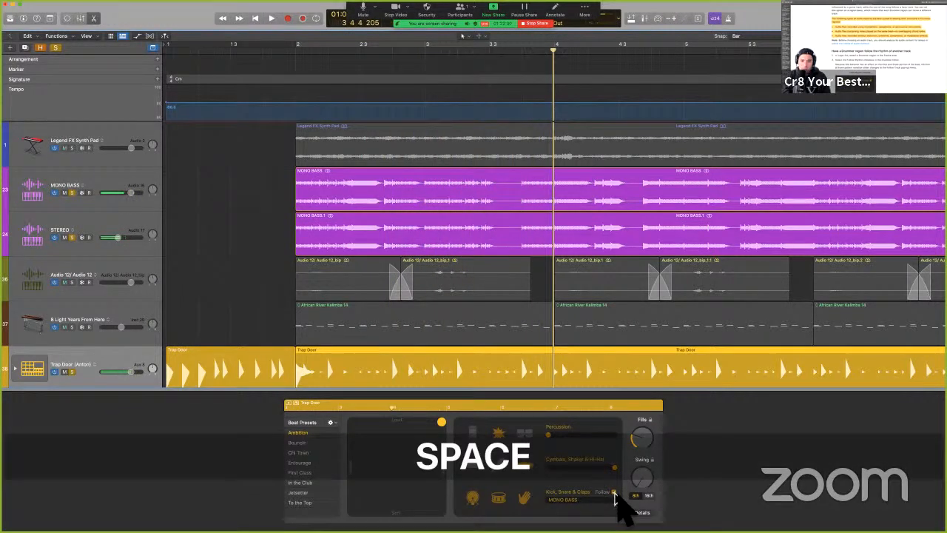
- Audition the second Trap Door region with Follow off, and again with Follow on from MONO BASS
key("alt+space")
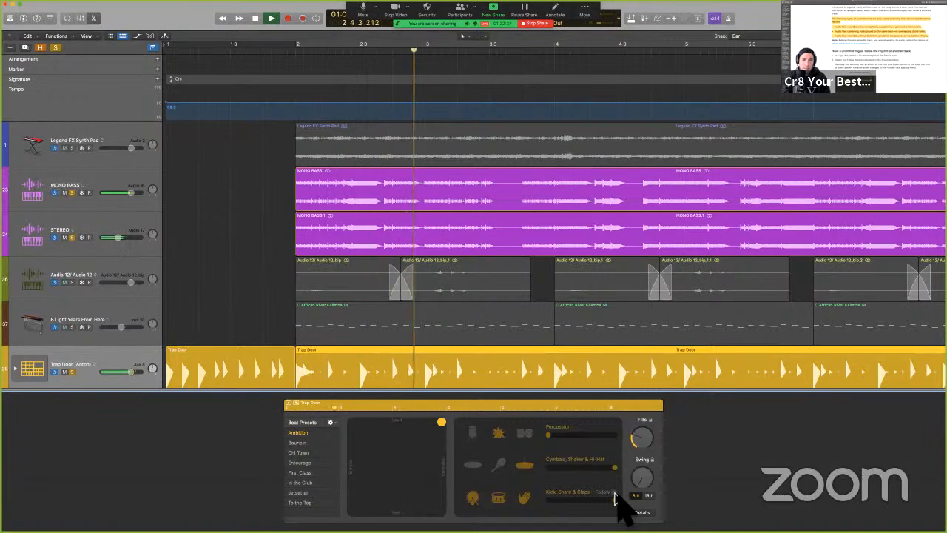
key("space")
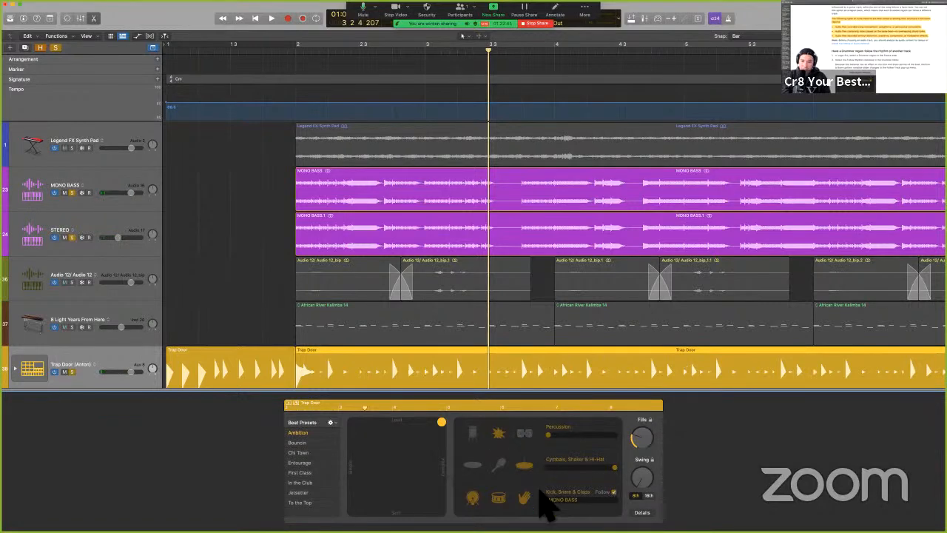
key("space")
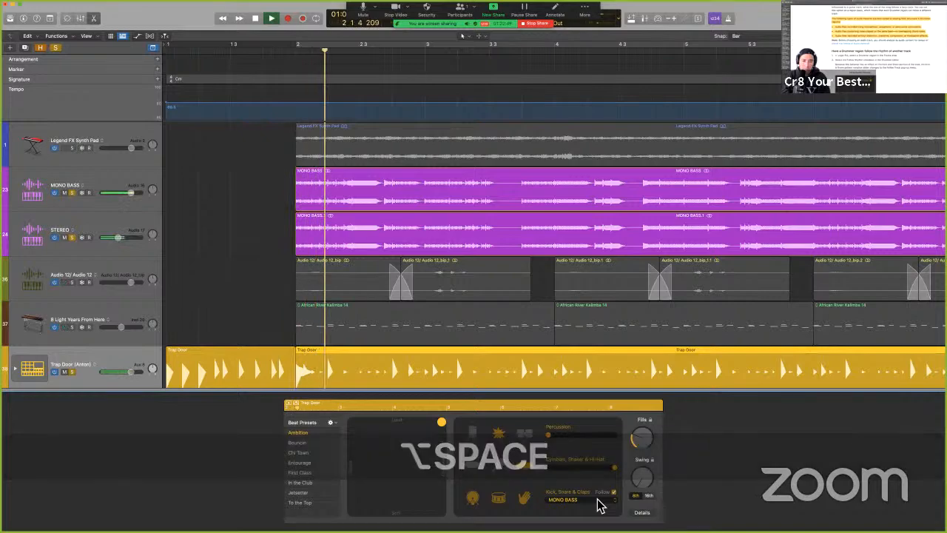
key("space")
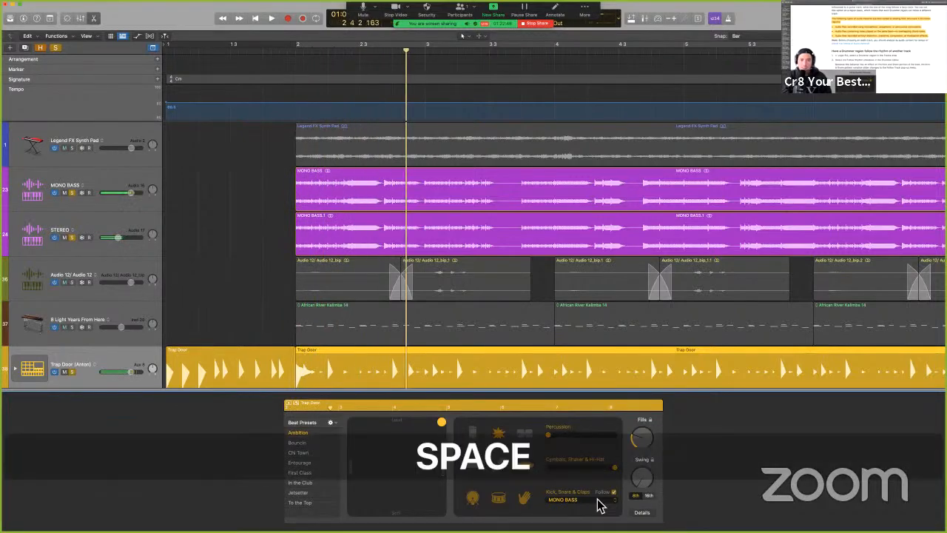
- Switch to the Logic Pro user guide PDF and read from the Follow Rhythm instructions on to the "Work with Producer Kits in Logic Pro" section
key("ctrl+Left")
scroll(601, 507, "down", 2)
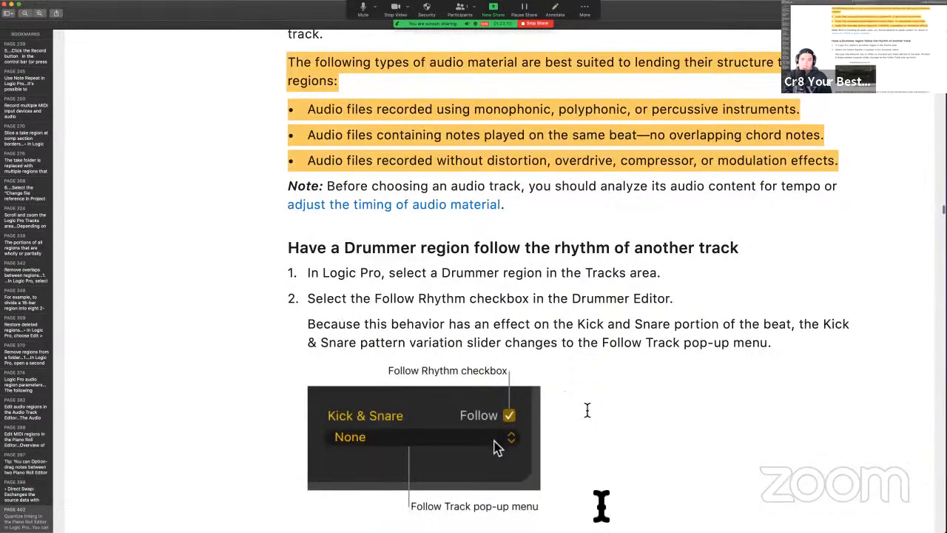
scroll(516, 208, "down", 2)
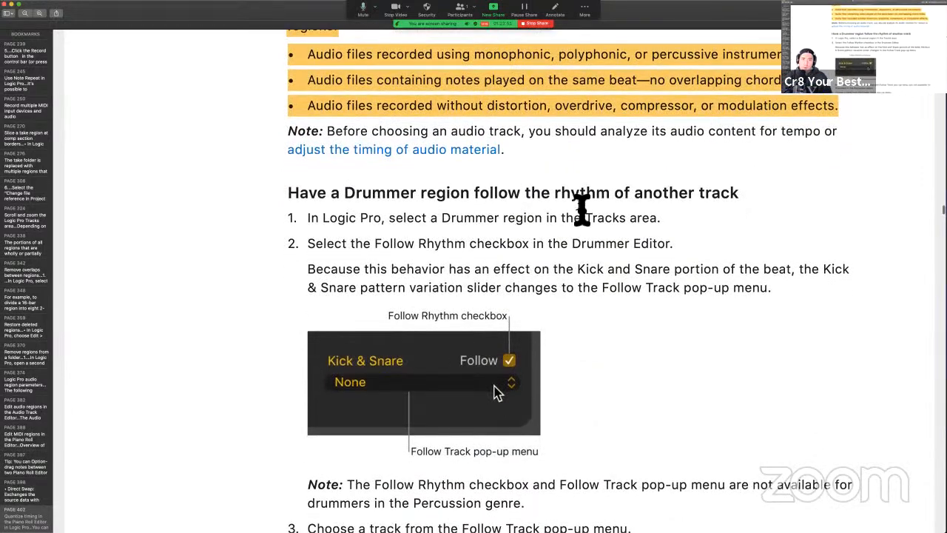
scroll(581, 209, "down", 3)
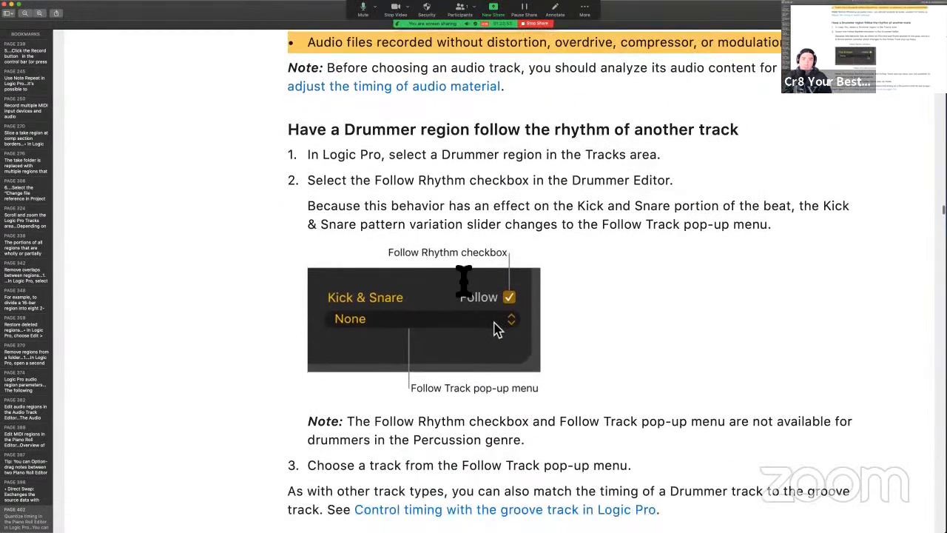
scroll(450, 402, "down", 7)
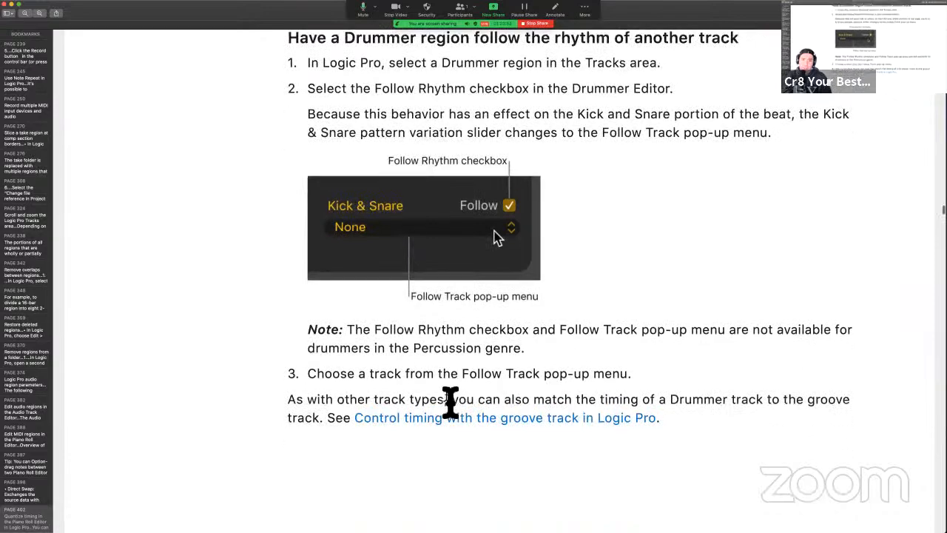
scroll(450, 402, "down", 11)
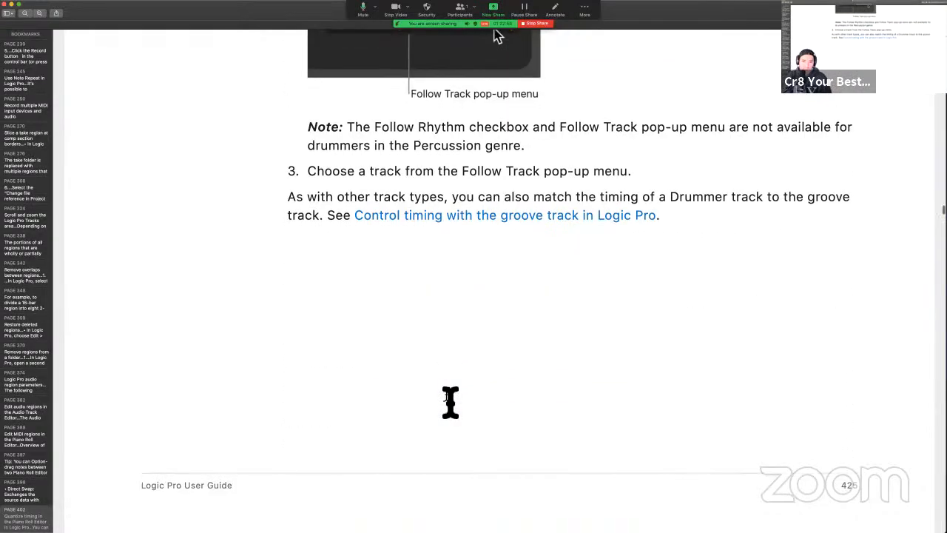
scroll(450, 402, "down", 16)
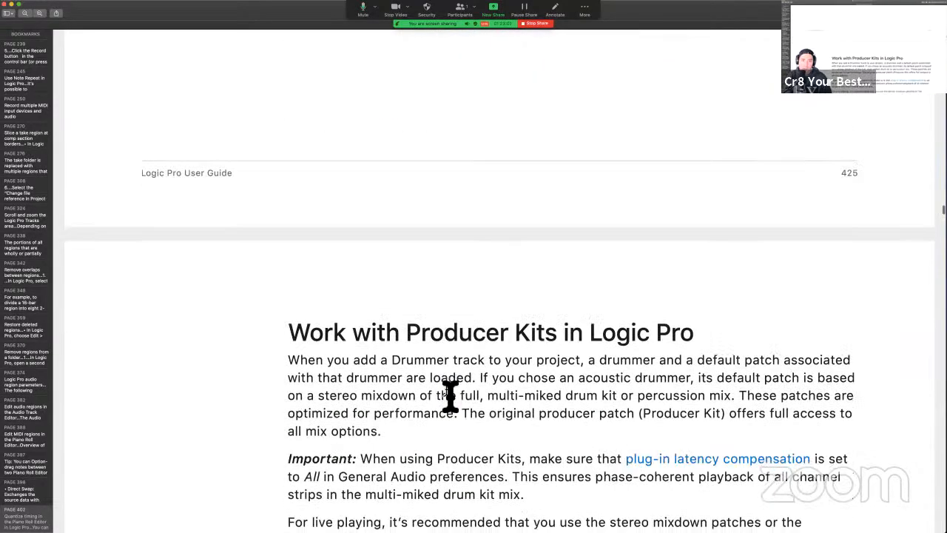
scroll(450, 396, "down", 2)
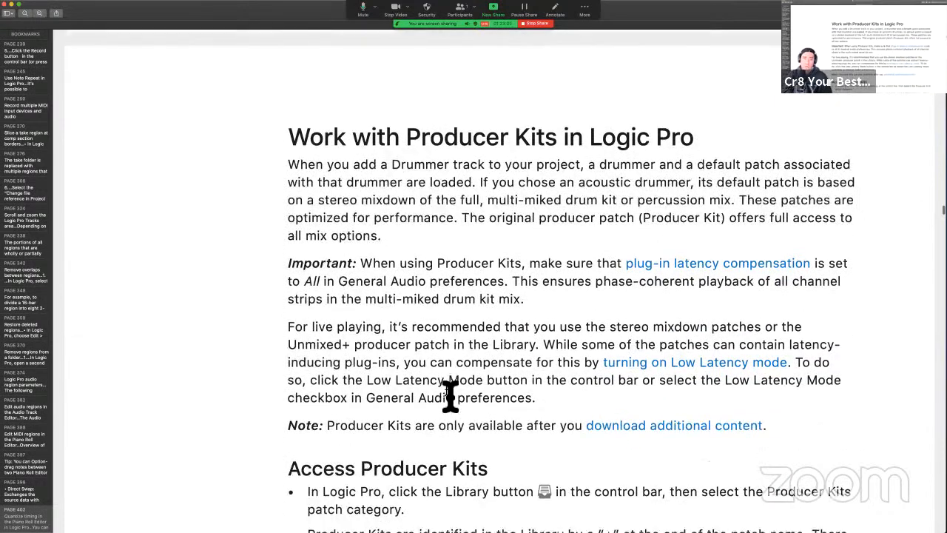
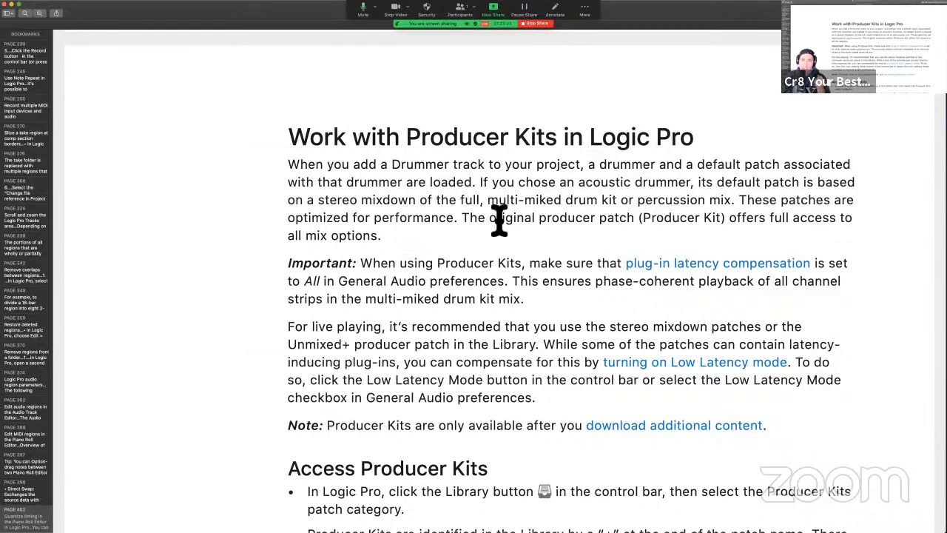
- Read the Producer Kits introduction, selecting the sentences on full mix access and on the acoustic drummer's default stereo mixdown patch
left_click_drag(461, 202, 622, 205)
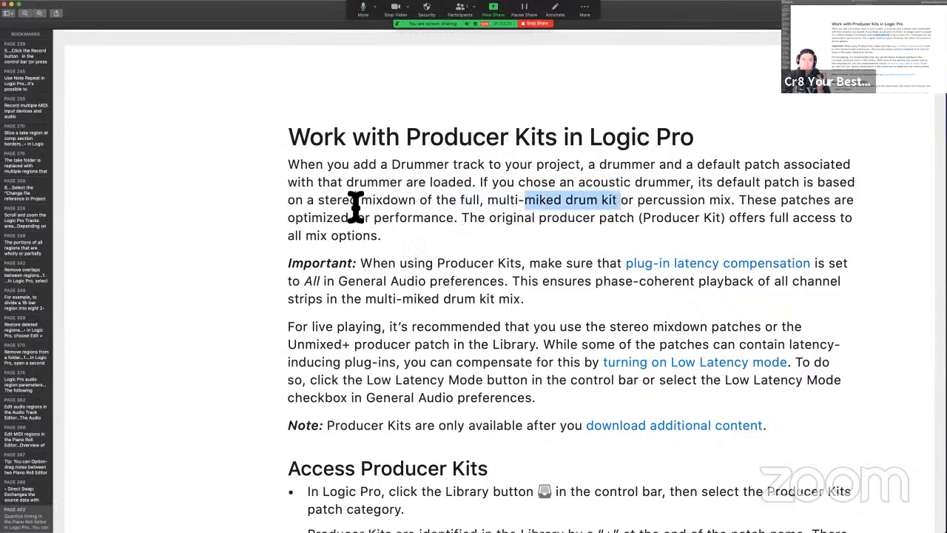
left_click_drag(353, 219, 777, 243)
left_click(485, 222)
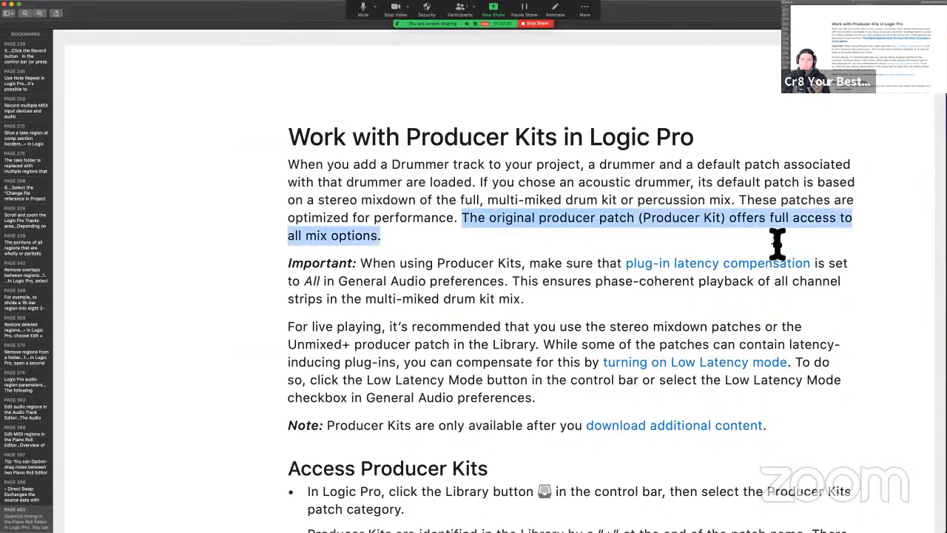
left_click(779, 224)
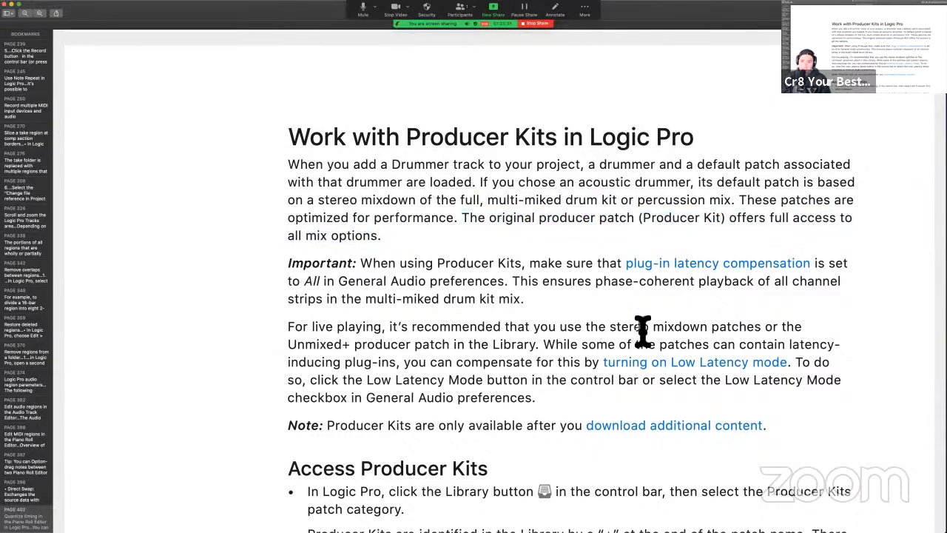
scroll(642, 331, "down", 1)
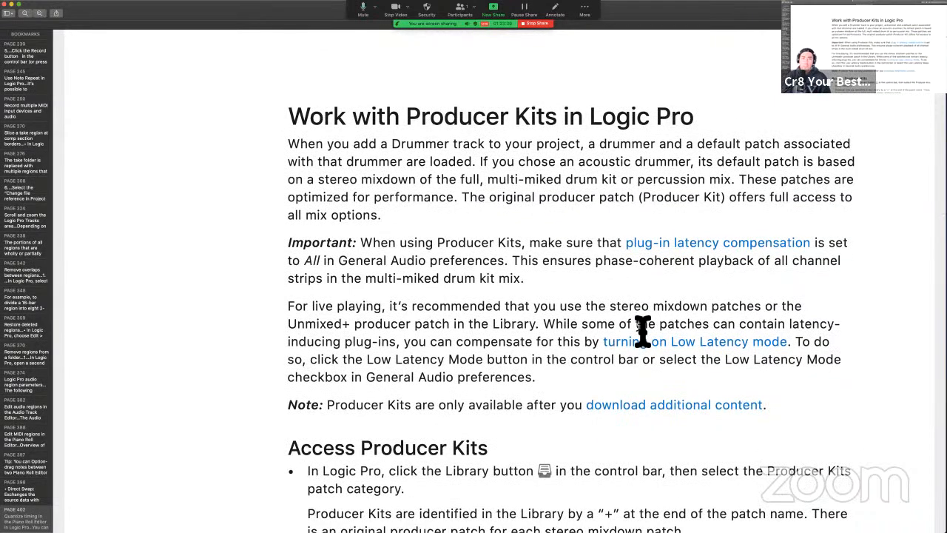
scroll(642, 331, "up", 2)
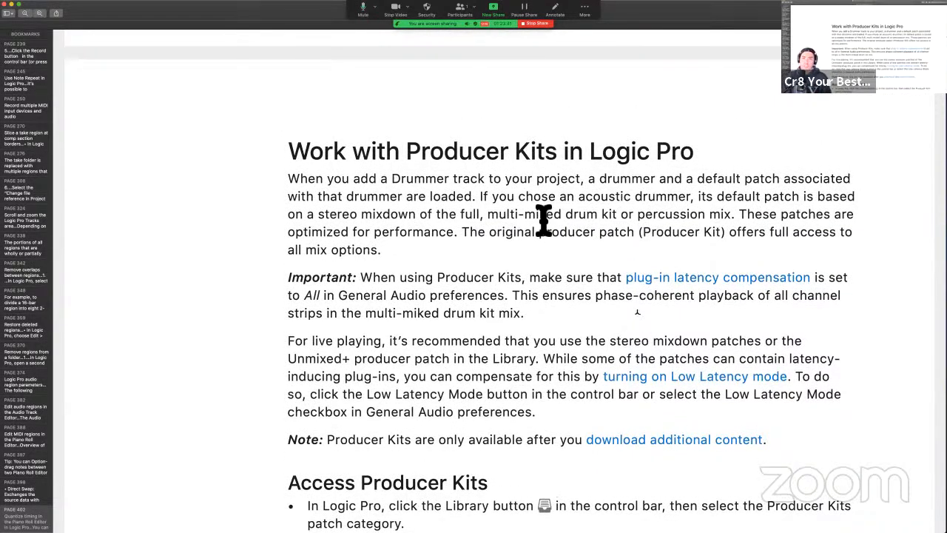
left_click_drag(481, 198, 735, 222)
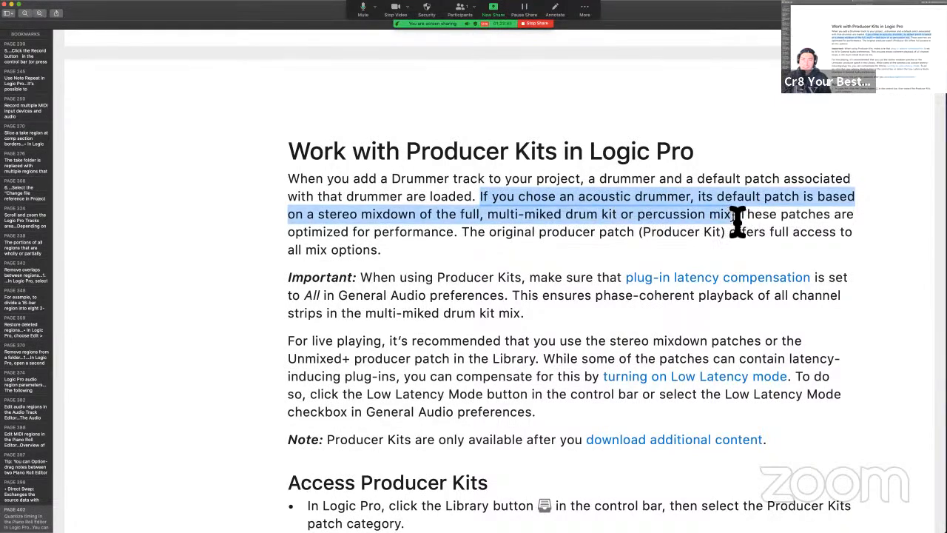
- Switch back to Logic Pro, show the Trap Door track's channel strip, and view its Drum Machine Designer instrument
key("ctrl+Right")
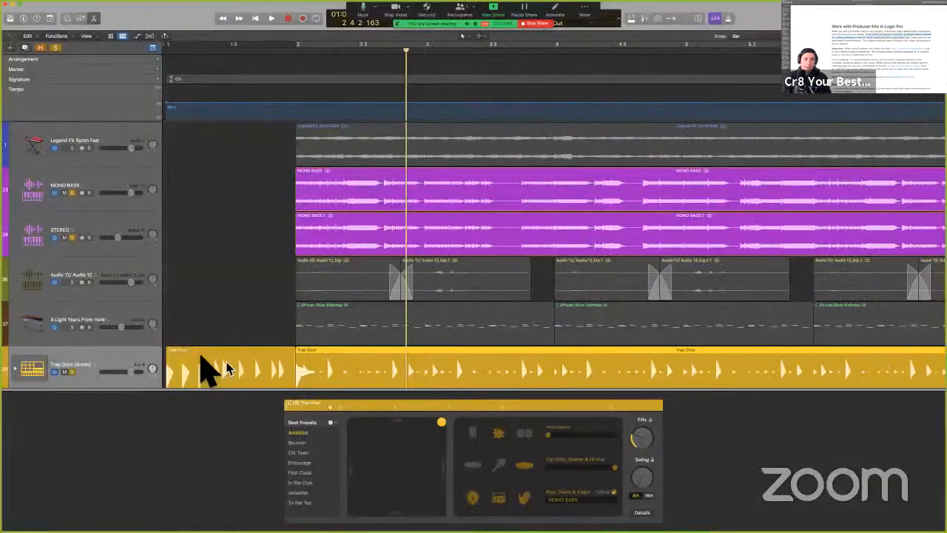
key("y")
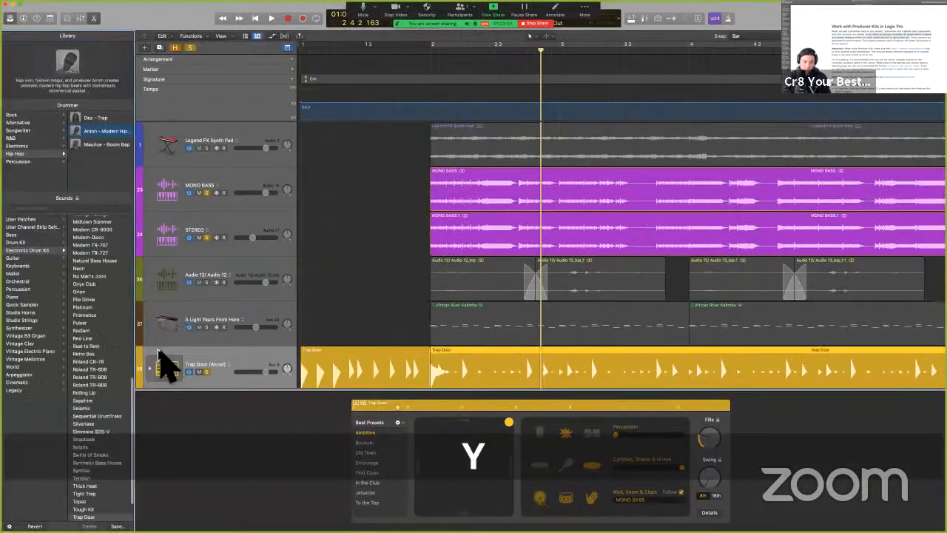
key("y")
key("i")
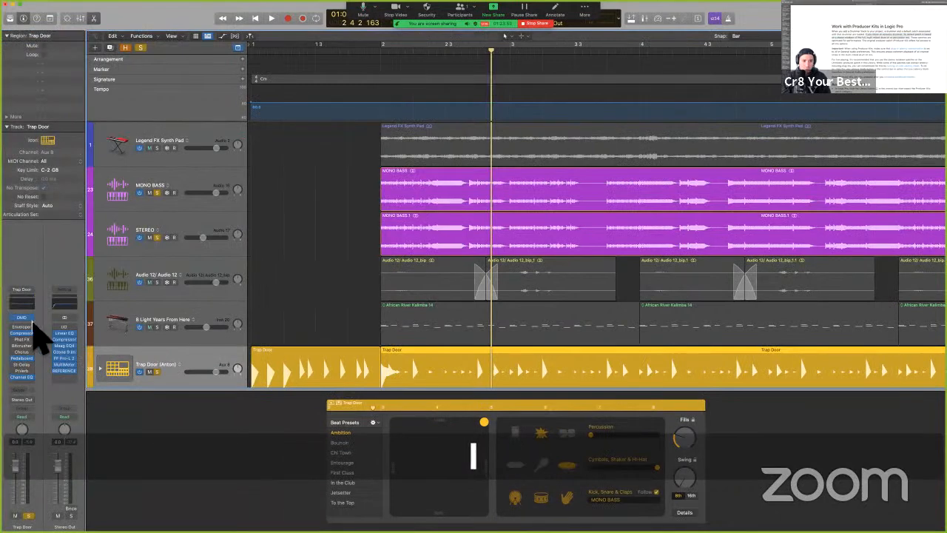
left_click(22, 318)
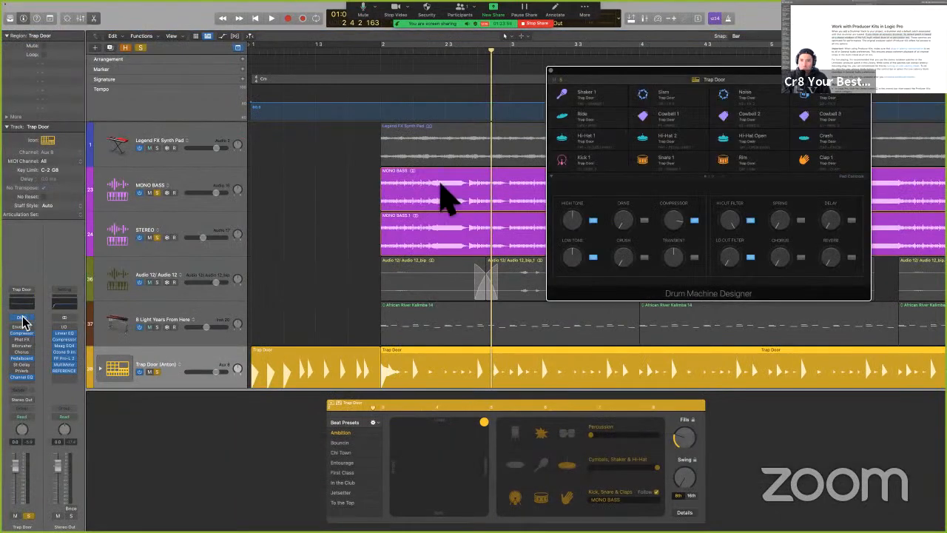
left_click(551, 73)
- Hide the Drummer Editor, expand the Trap Door track stack, and browse its individual kick and snare subtracks
key("e")
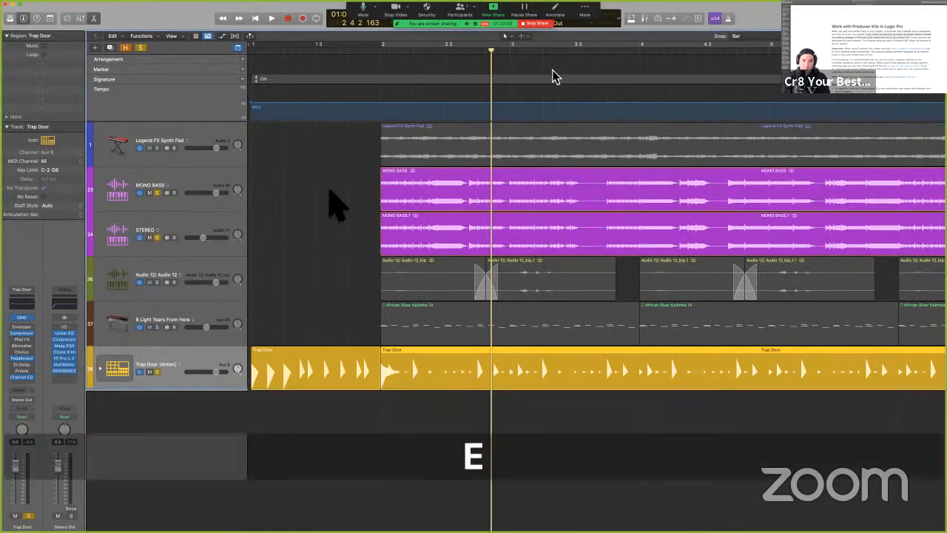
key("ctrl+super+Right")
key("ctrl+super+Right")
left_click(101, 369)
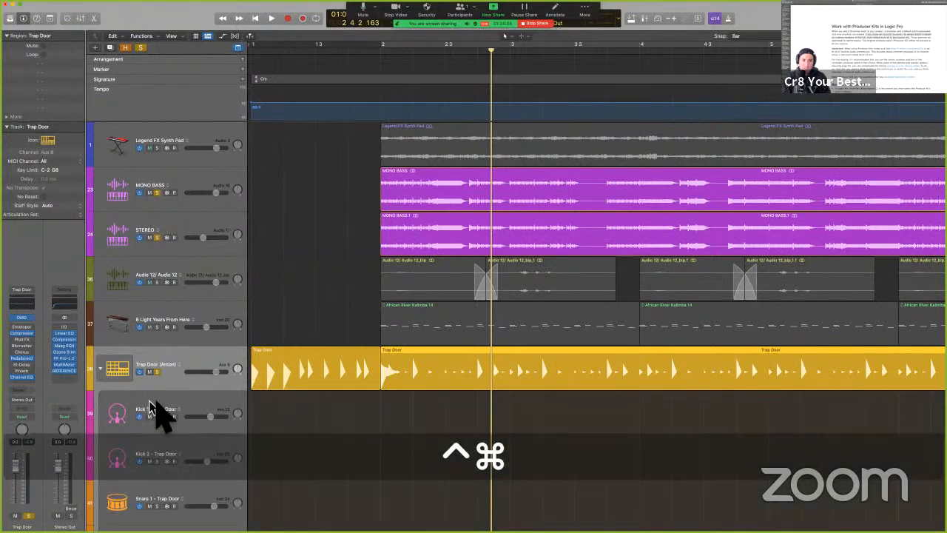
key("Down")
key("Down")
key("Down")
key("Down")
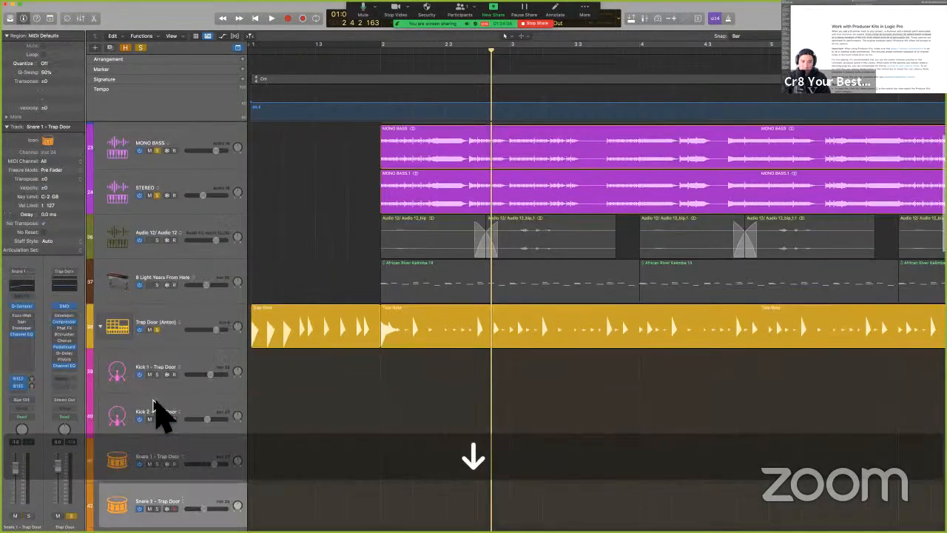
key("Up")
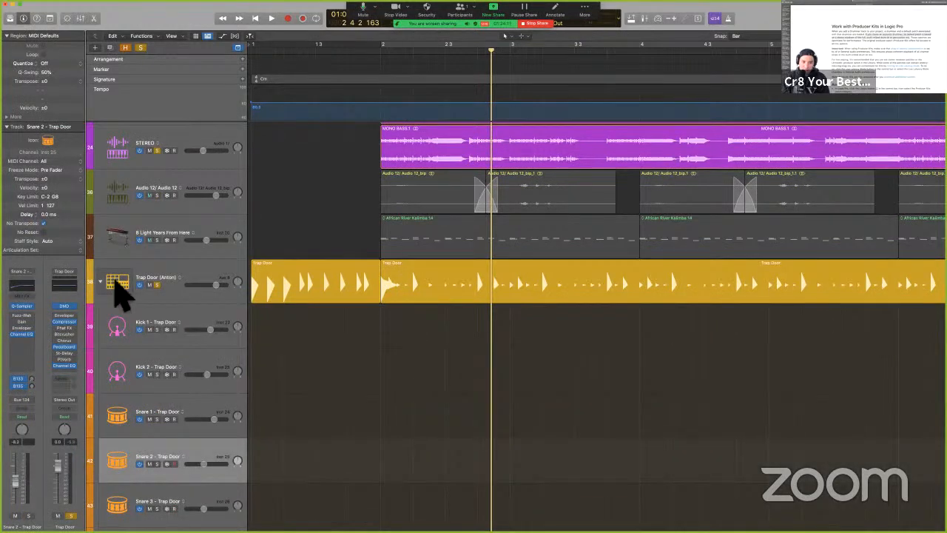
- Collapse the Trap Door track stack and clear the solo from all tracks
left_click(157, 285)
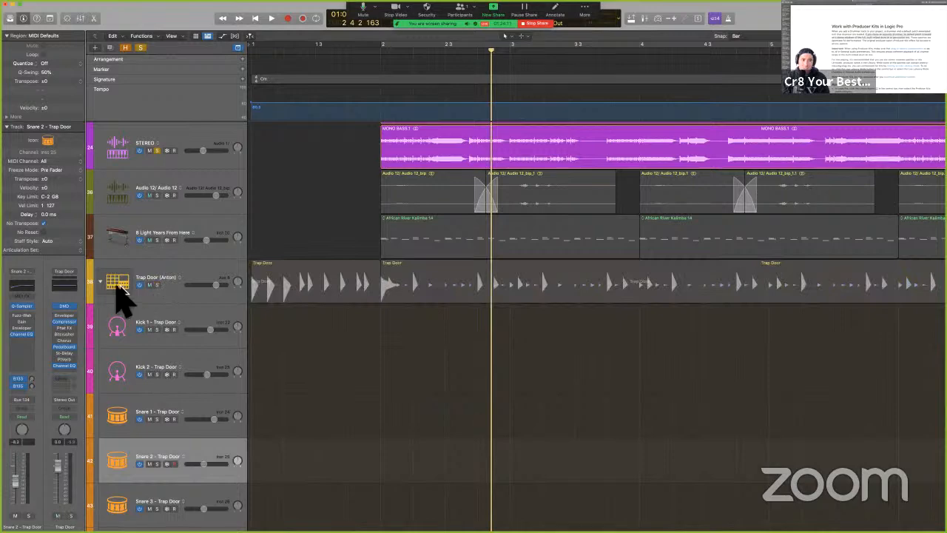
left_click(101, 281)
left_click(140, 47)
- Add a new Drummer track in the Rock genre below the Trap Door track
left_click(209, 362)
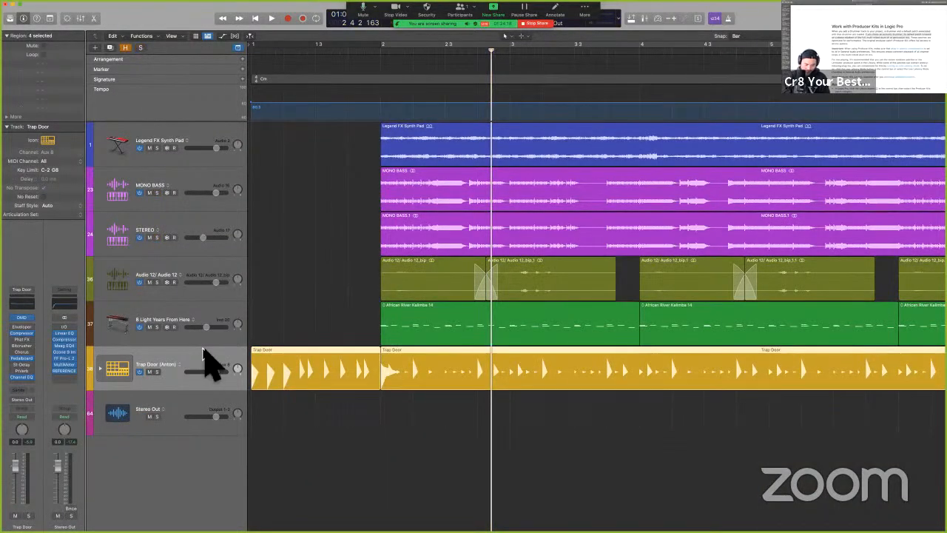
key("alt+super+n")
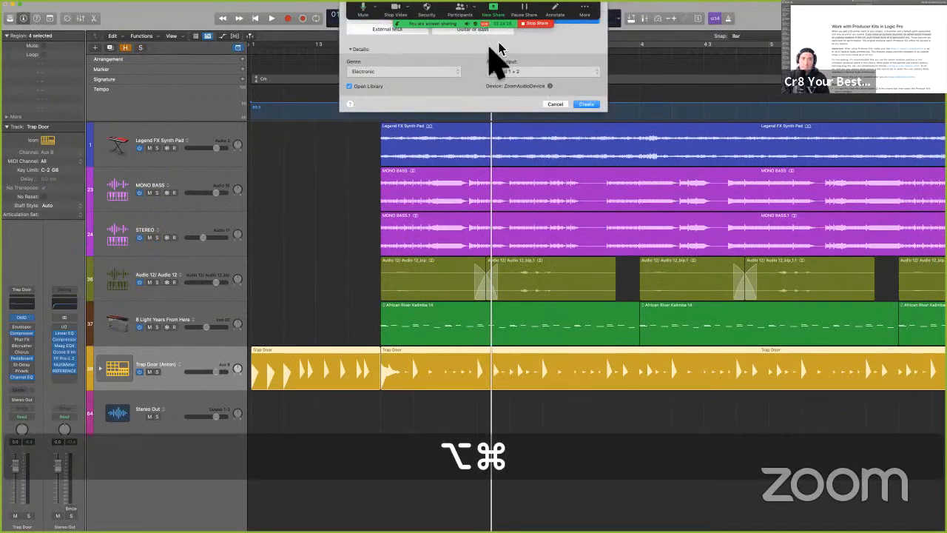
left_click(435, 72)
left_click(405, 45)
key("Return")
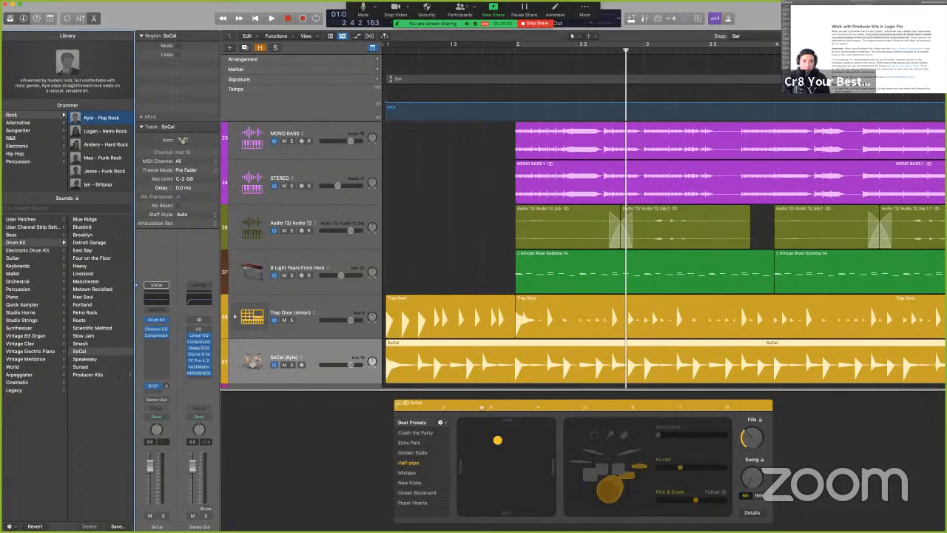
- Load the SoCal+ Producer Kit on the new Drummer track and expand its track stack with the Drummer Editor hidden
left_click(89, 374)
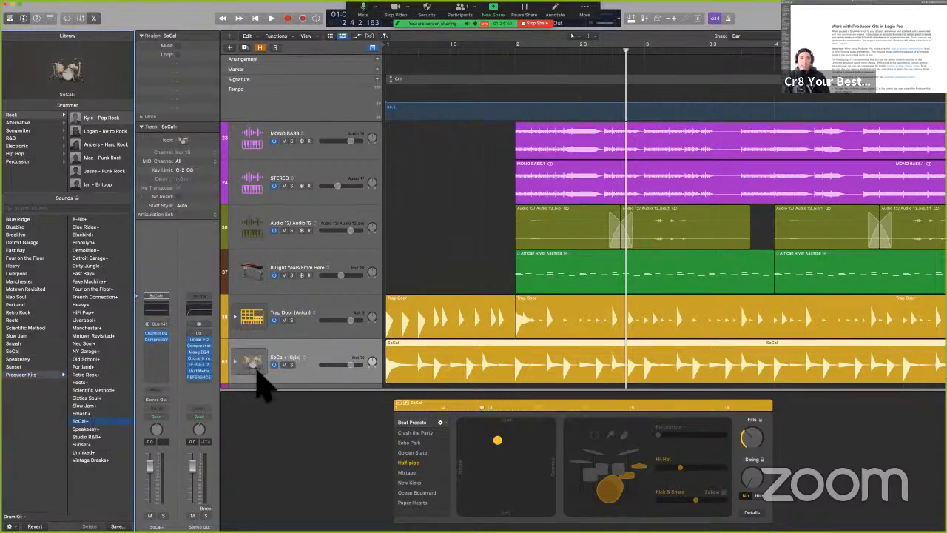
key("e")
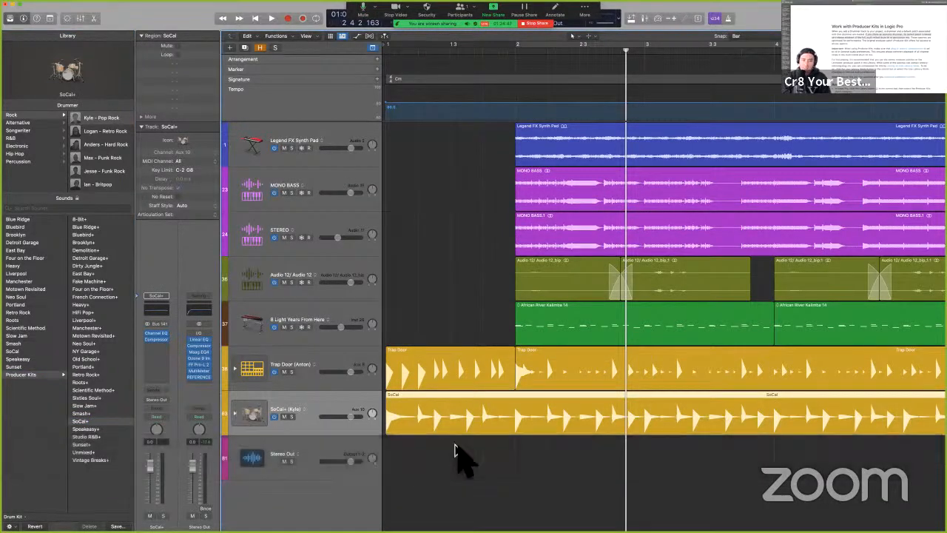
scroll(426, 424, "down", 2)
key("super+Left")
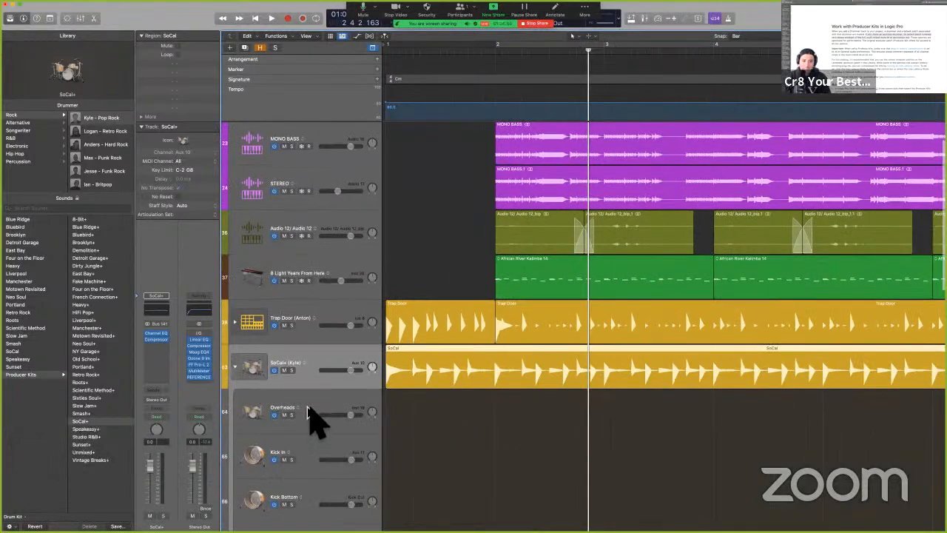
- Browse the SoCal+ stack's subtracks from Overheads through the kick and snare microphones, viewing each one's channel strip
left_click(311, 418)
scroll(311, 418, "down", 5)
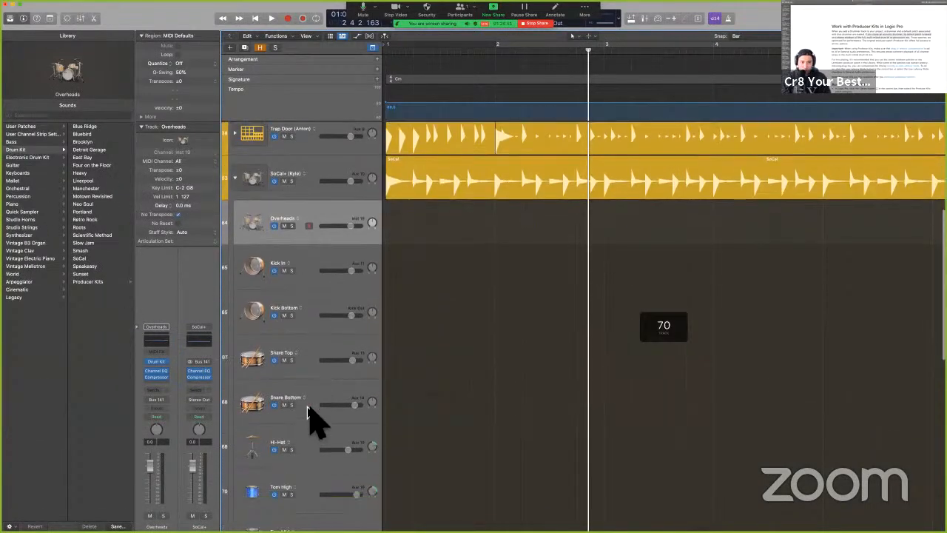
key("Down")
key("Down")
scroll(311, 418, "down", 1)
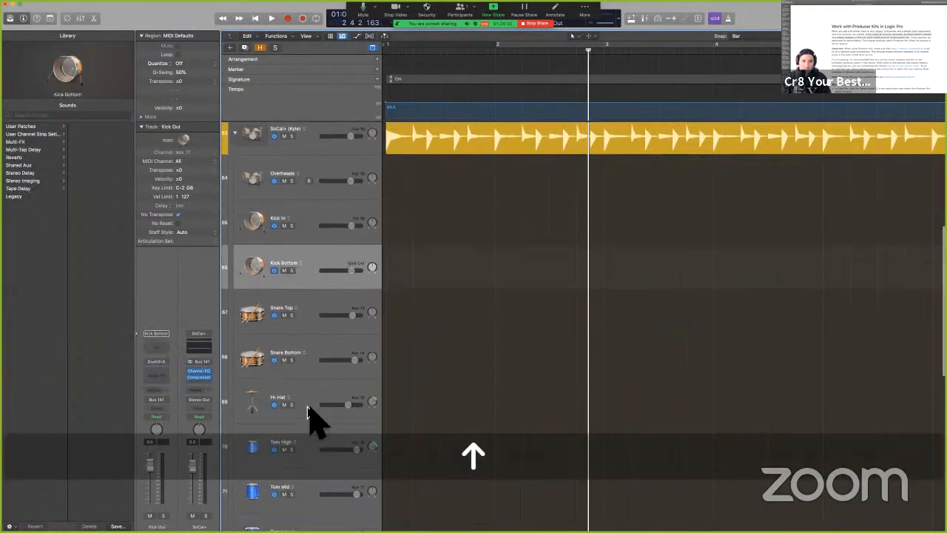
key("Up")
scroll(307, 407, "down", 1)
key("Down")
scroll(307, 407, "down", 2)
key("Down")
key("Down")
scroll(308, 407, "up", 4)
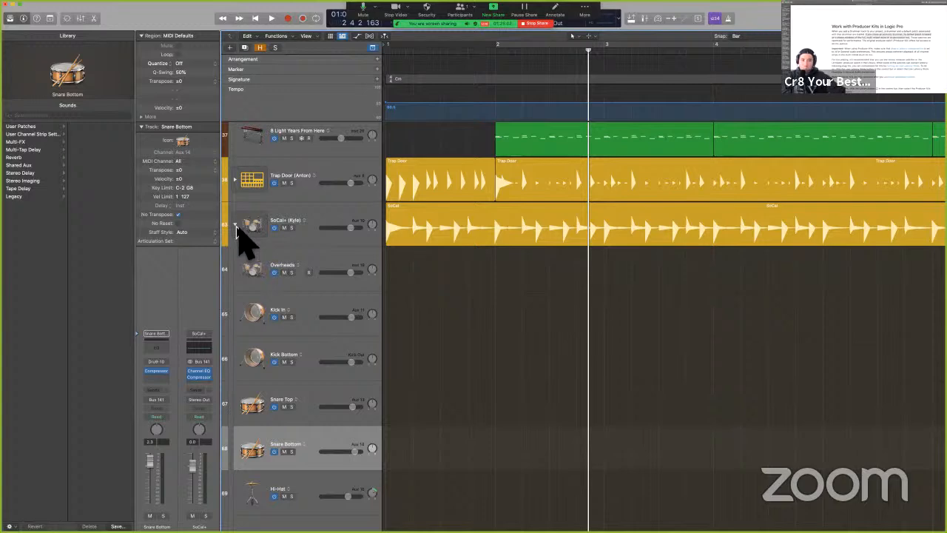
- Collapse the SoCal+ track stack and mute the Trap Door track
left_click(236, 225)
key("super+Left")
key("super+Left")
key("super+Left")
key("super+Left")
key("super+Left")
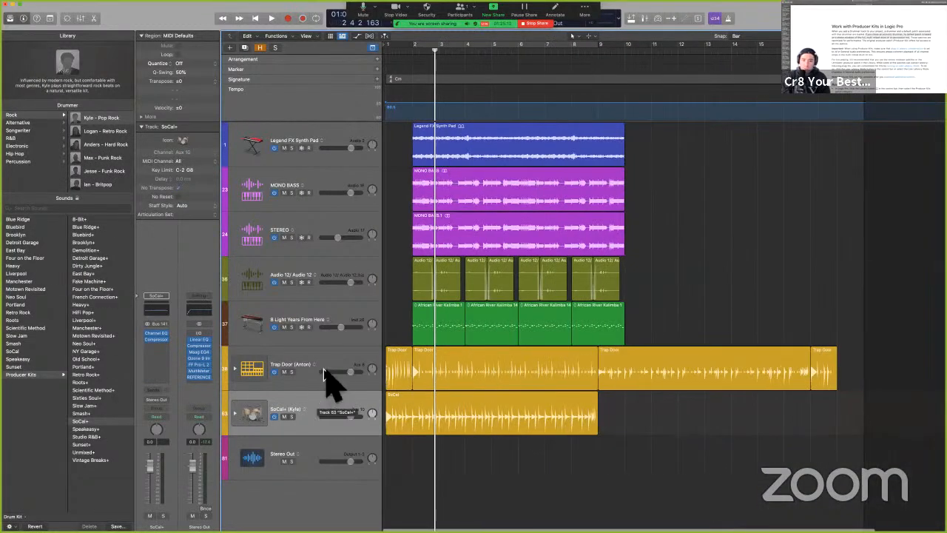
left_click(284, 371)
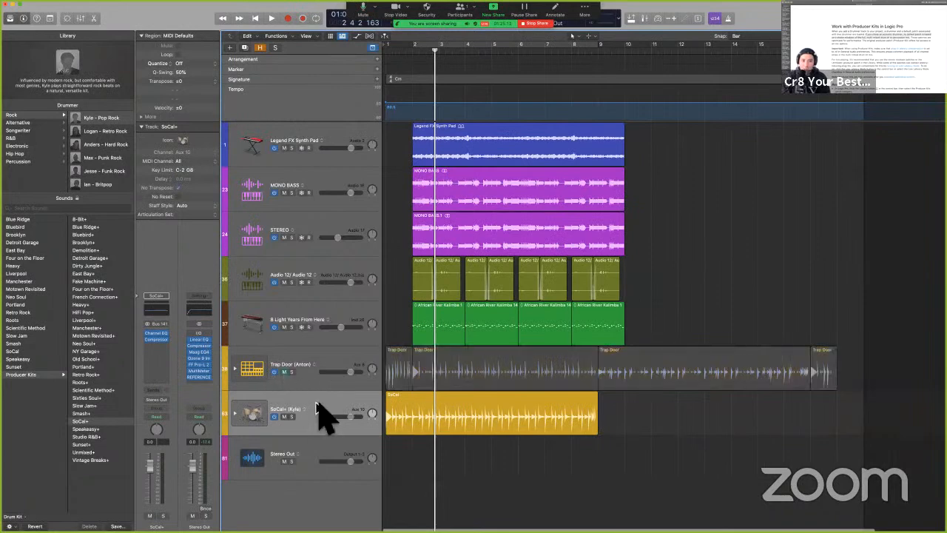
- Adjust the threshold of the Compressor on the SoCal+ track's channel strip, and hide the plug-in window
left_click(317, 412)
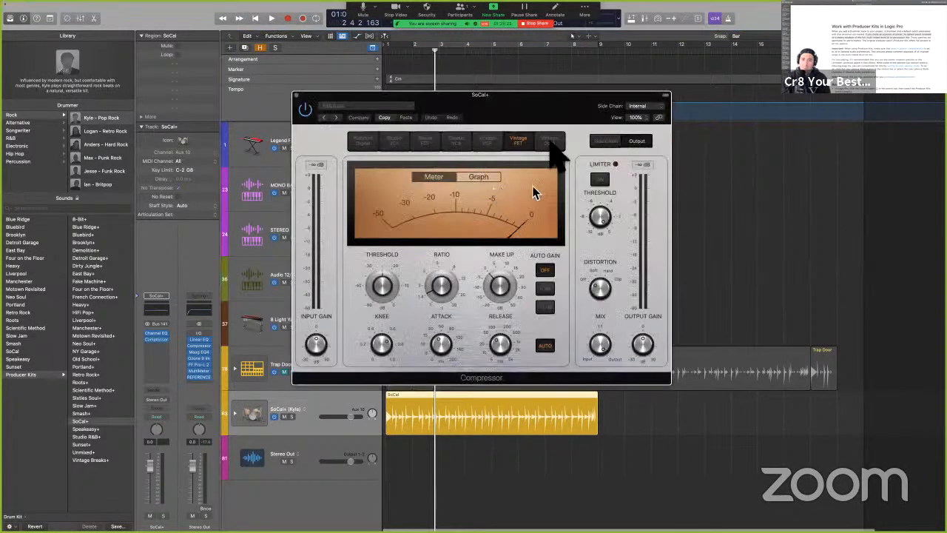
left_click_drag(381, 281, 449, 278)
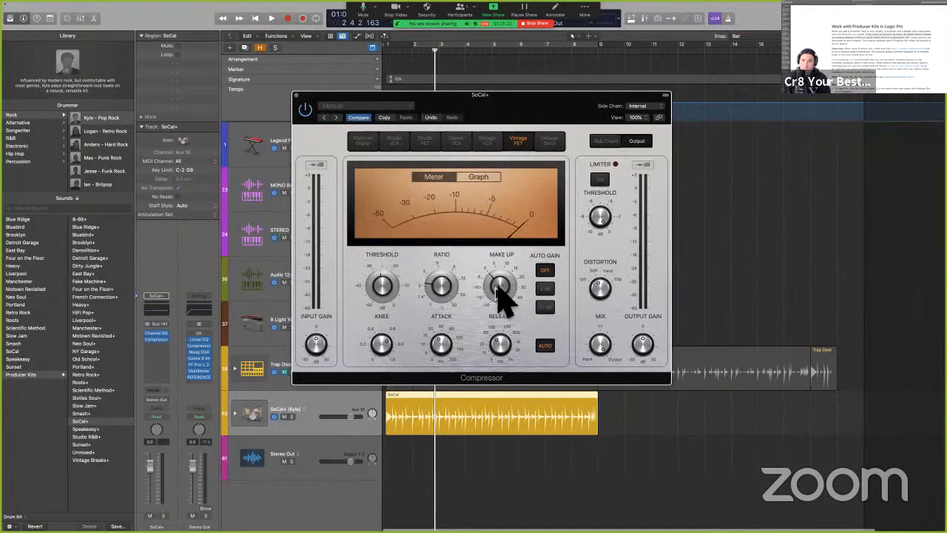
key("v")
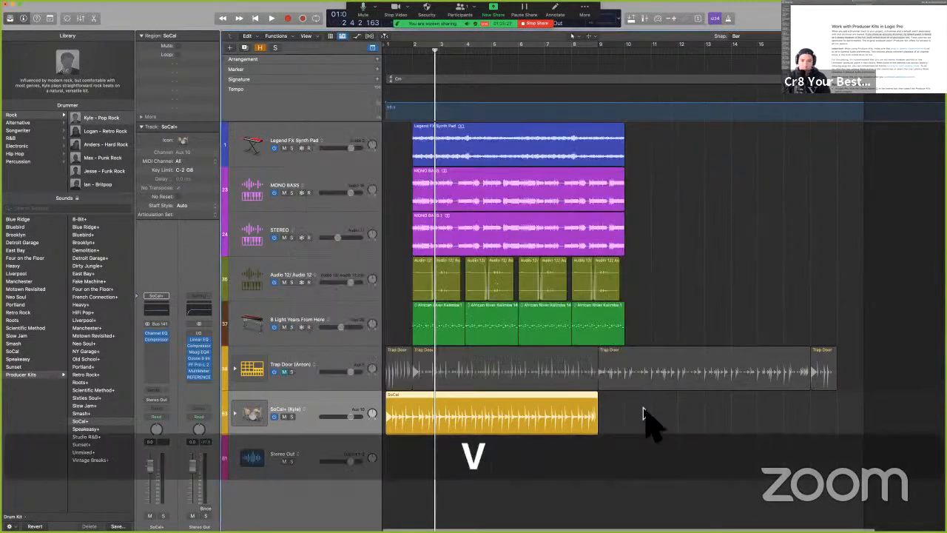
- Switch to the user guide and read the Important note on Producer Kits, selecting "All" and the General Audio preferences wording
key("ctrl+Right")
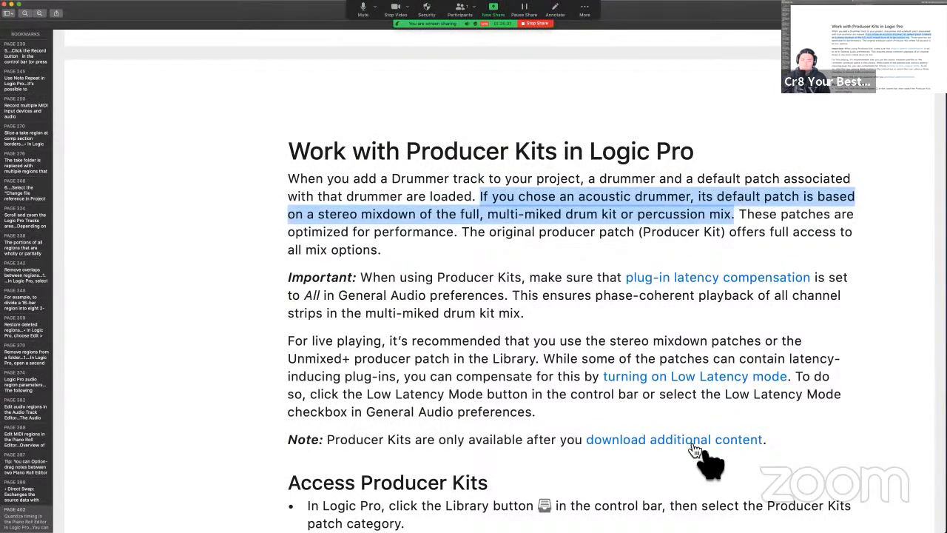
scroll(696, 450, "down", 2)
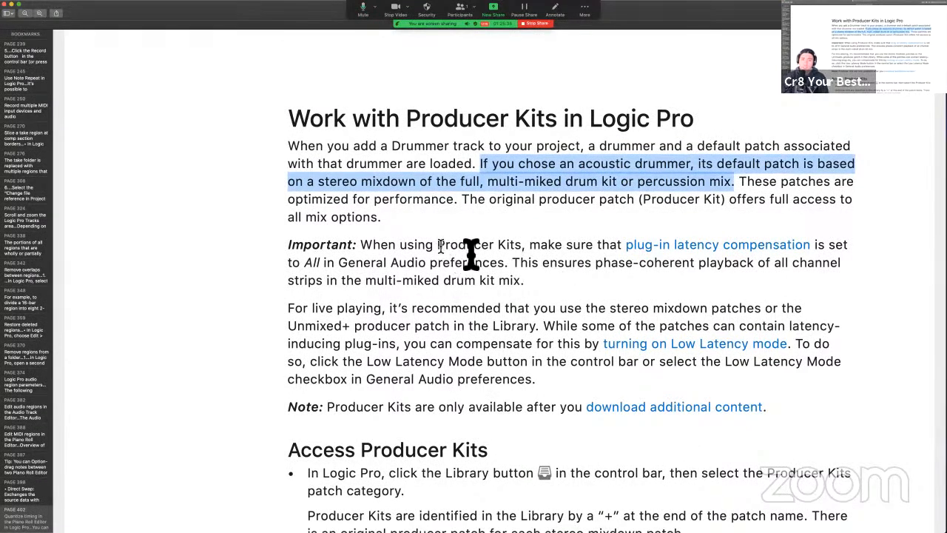
left_click_drag(439, 246, 526, 247)
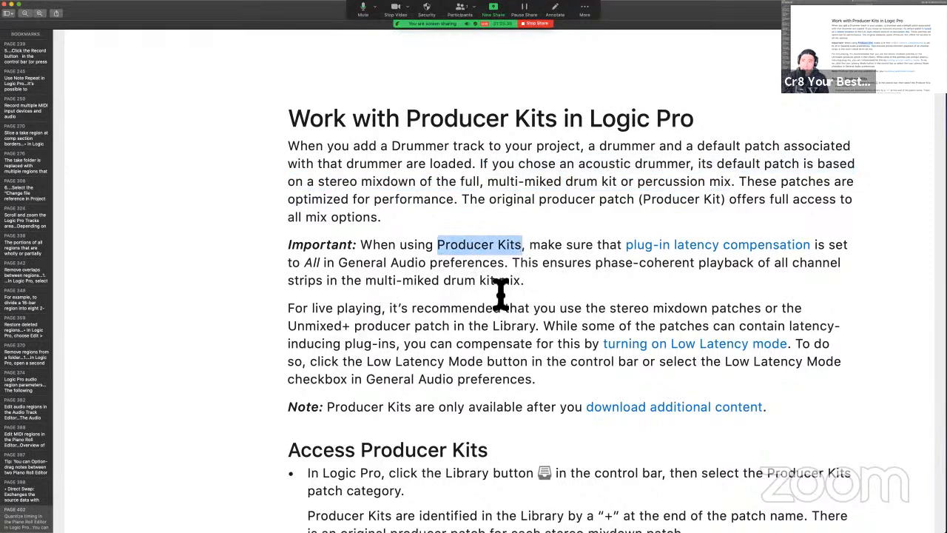
left_click(384, 265)
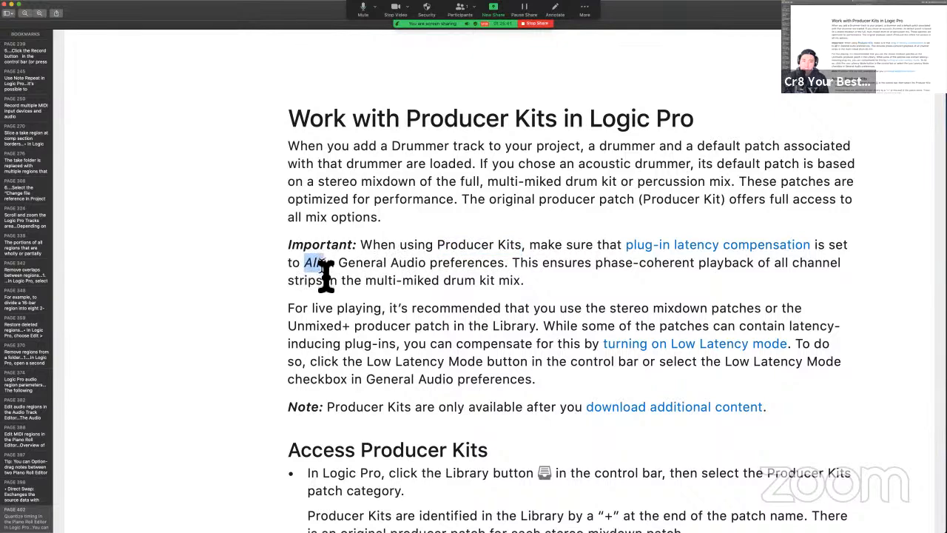
left_click_drag(340, 265, 437, 266)
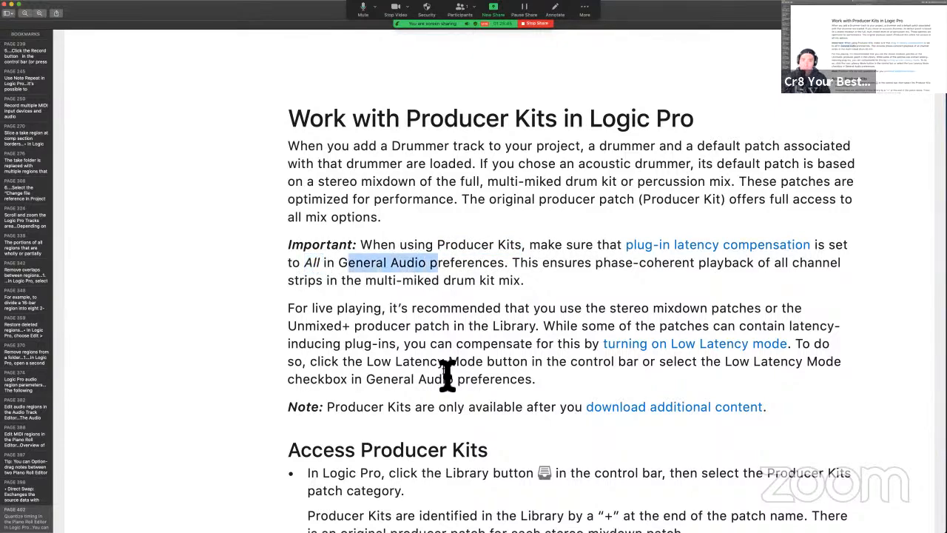
- Switch back to Logic Pro and check the plug-in latency Compensation setting in the General Audio preferences, keeping it at All
key("ctrl+Right")
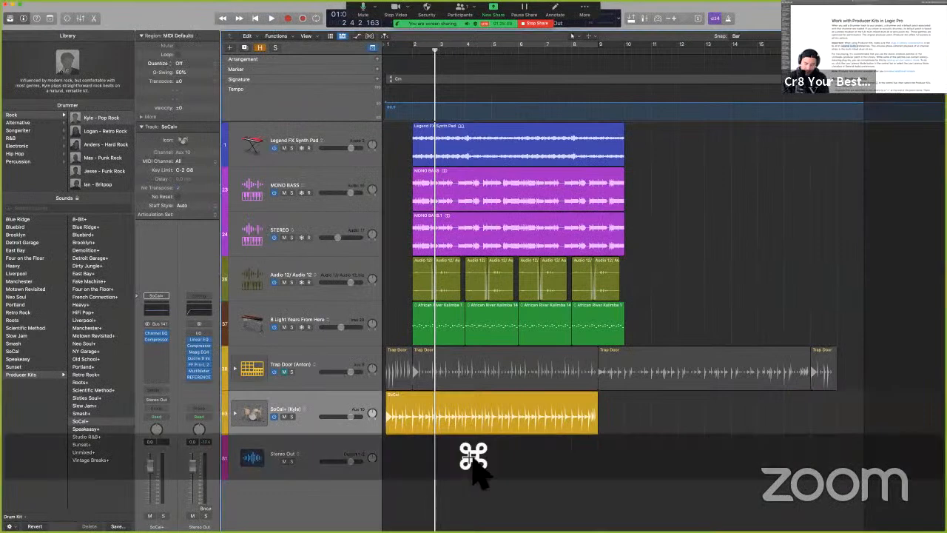
key("super+comma")
left_click(448, 124)
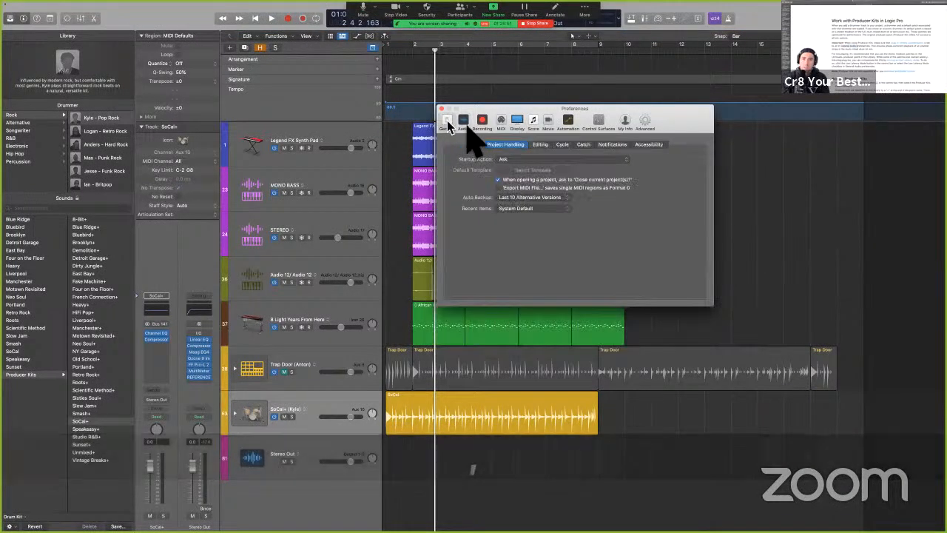
left_click(464, 122)
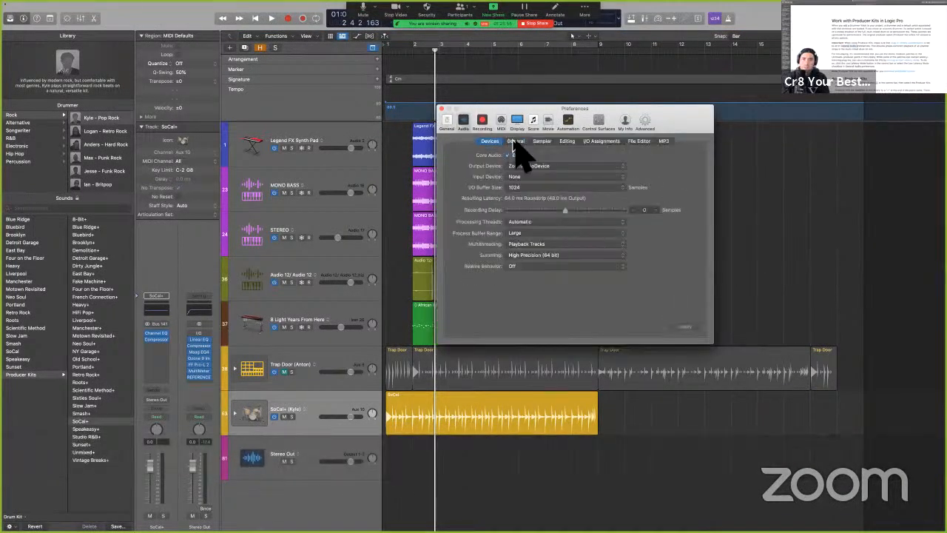
left_click(516, 141)
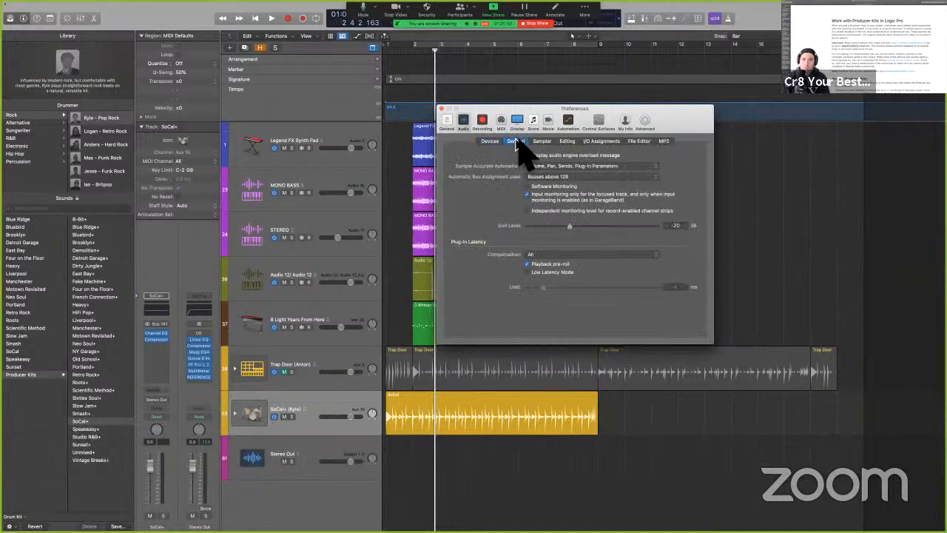
left_click(569, 255)
left_click(569, 254)
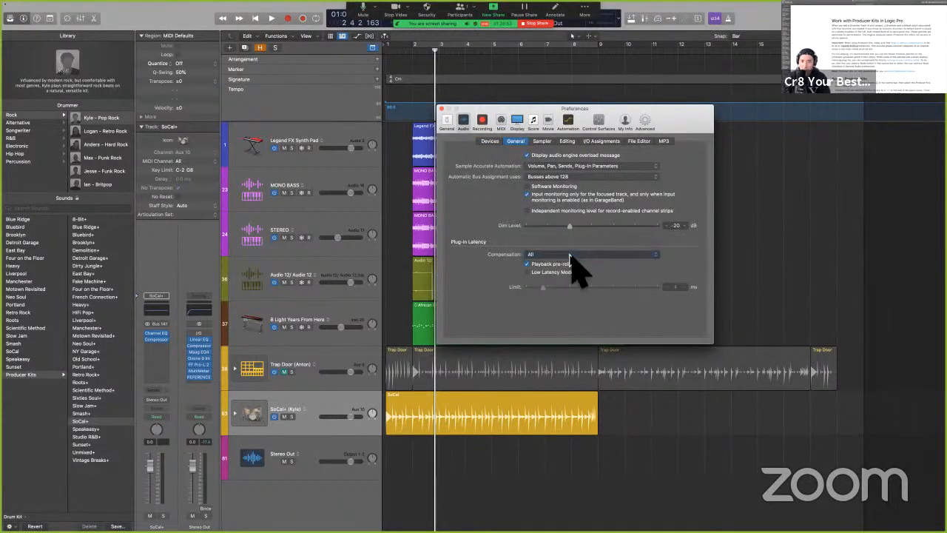
- Switch to the user guide and highlight the whole Important note on plug-in latency compensation and phase-coherent playback
key("ctrl+Left")
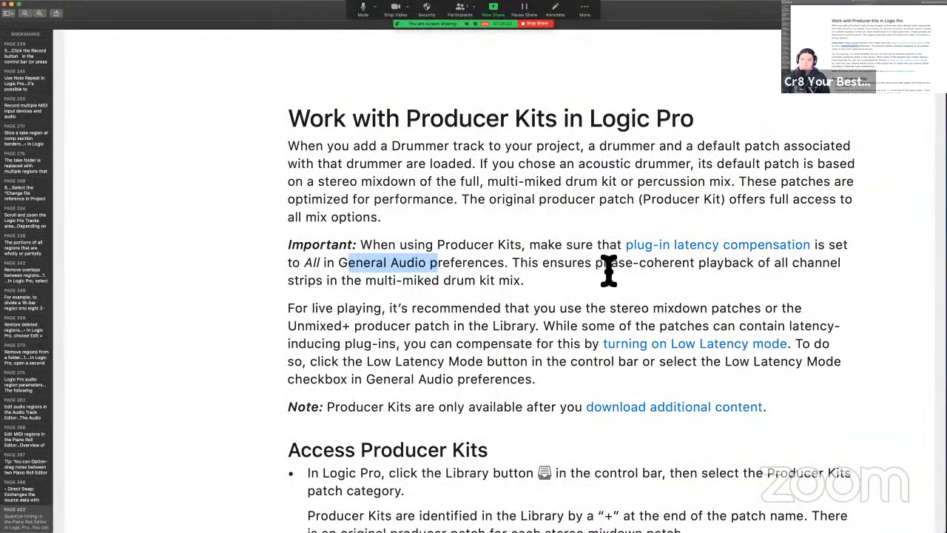
left_click_drag(596, 263, 703, 289)
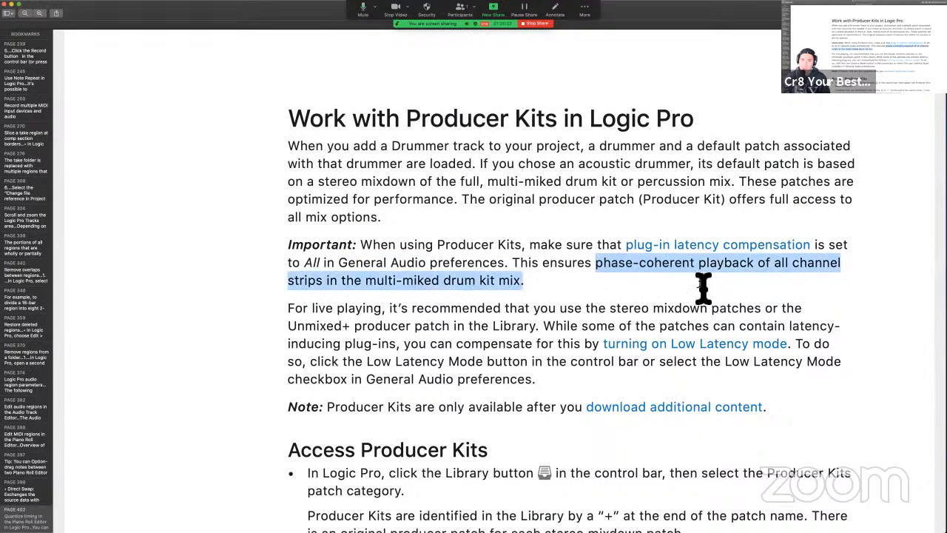
left_click(603, 274)
left_click_drag(598, 267, 606, 282)
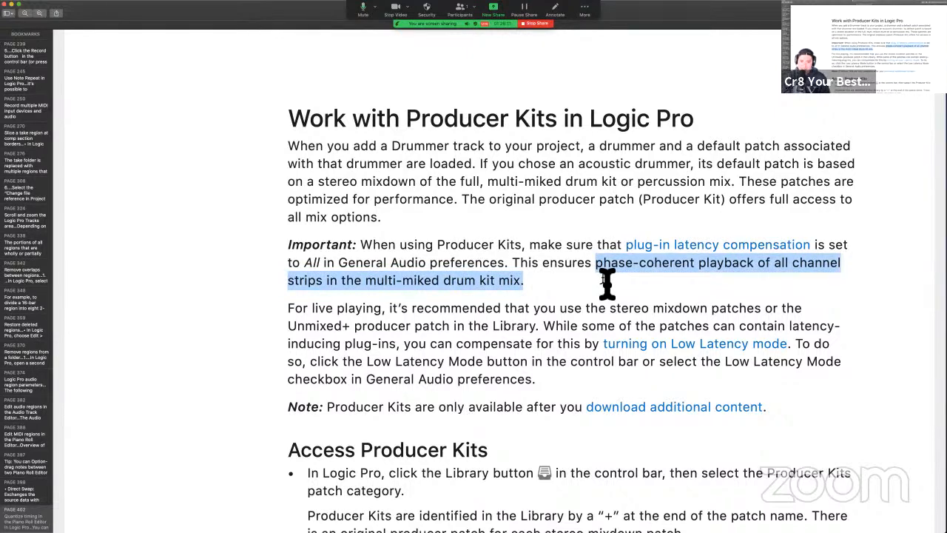
left_click(611, 268)
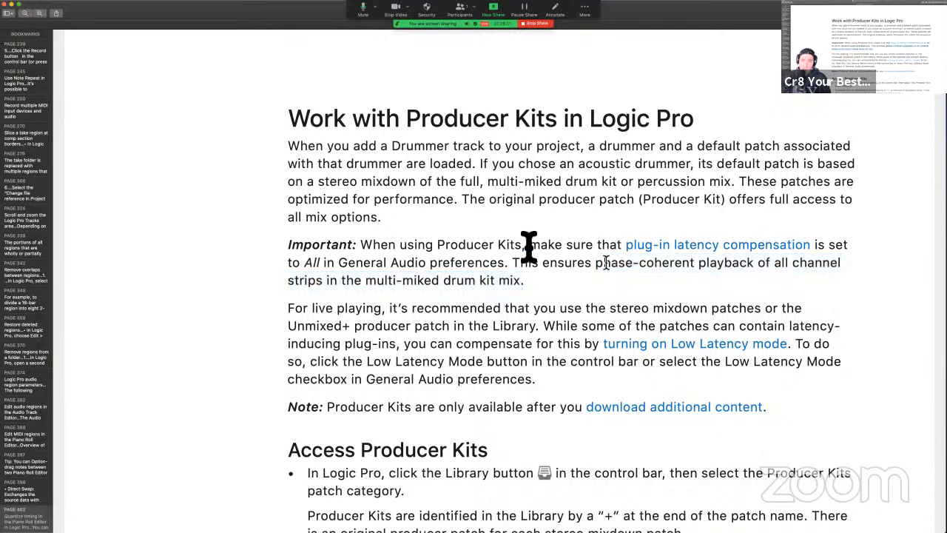
left_click_drag(361, 245, 540, 281)
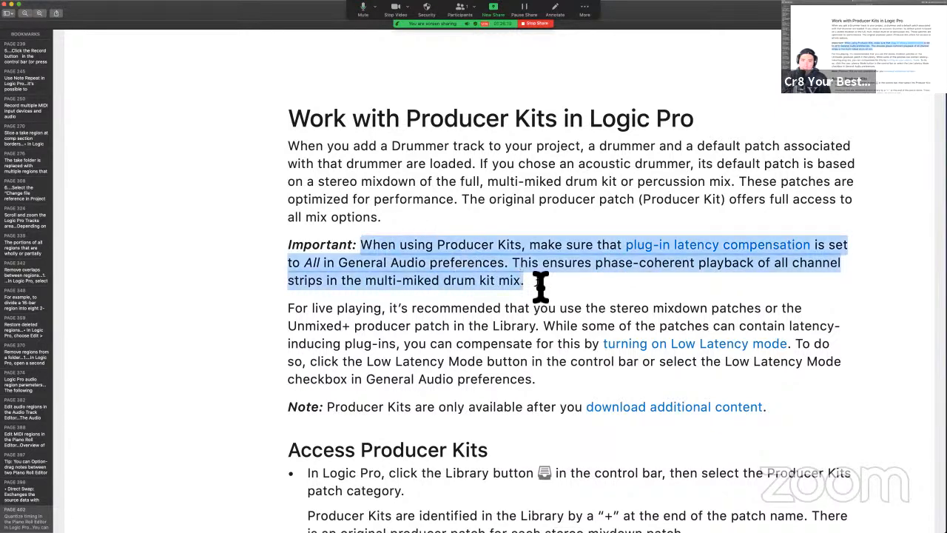
left_click(845, 13)
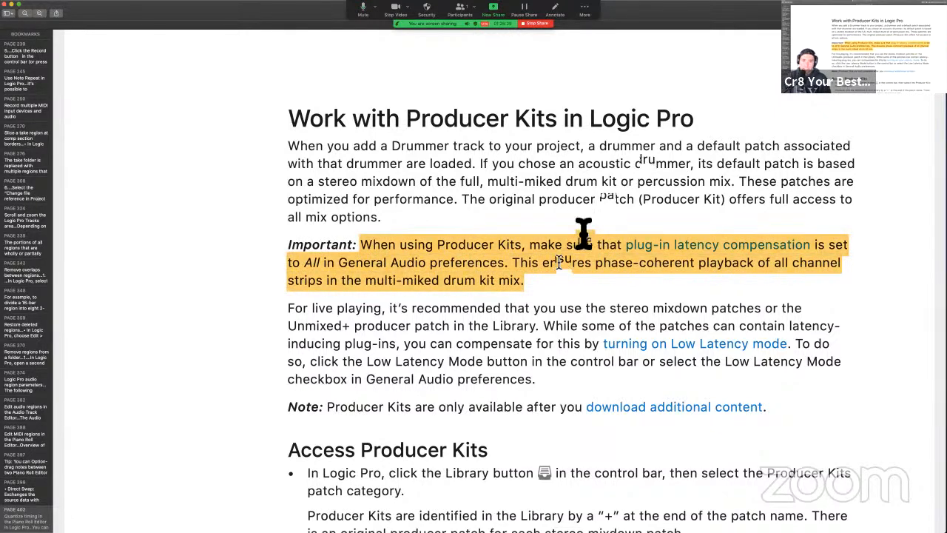
- Read the live-playing recommendations for stereo mixdown patches and Low Latency mode, selecting the mention of the Unmixed+ producer patch
scroll(588, 215, "down", 3)
scroll(733, 259, "up", 1)
scroll(662, 338, "down", 3)
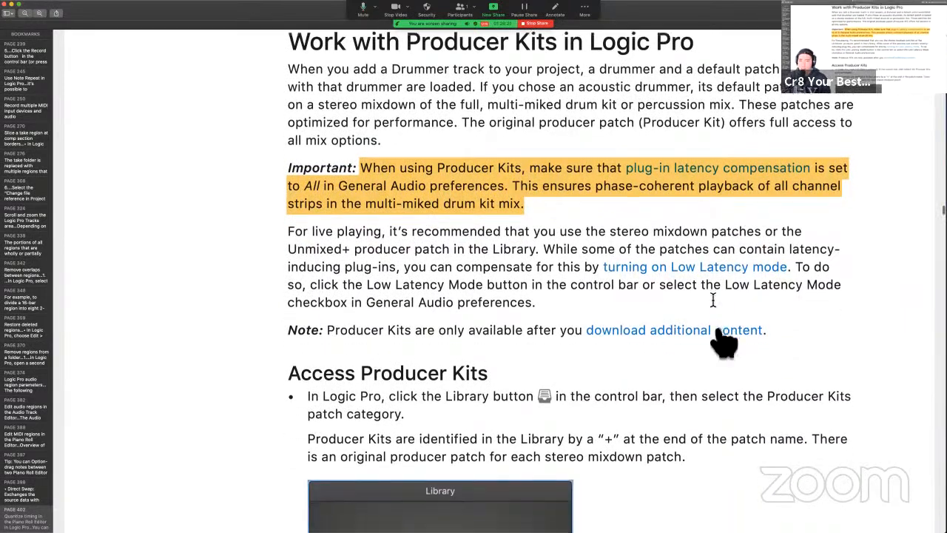
scroll(700, 277, "down", 2)
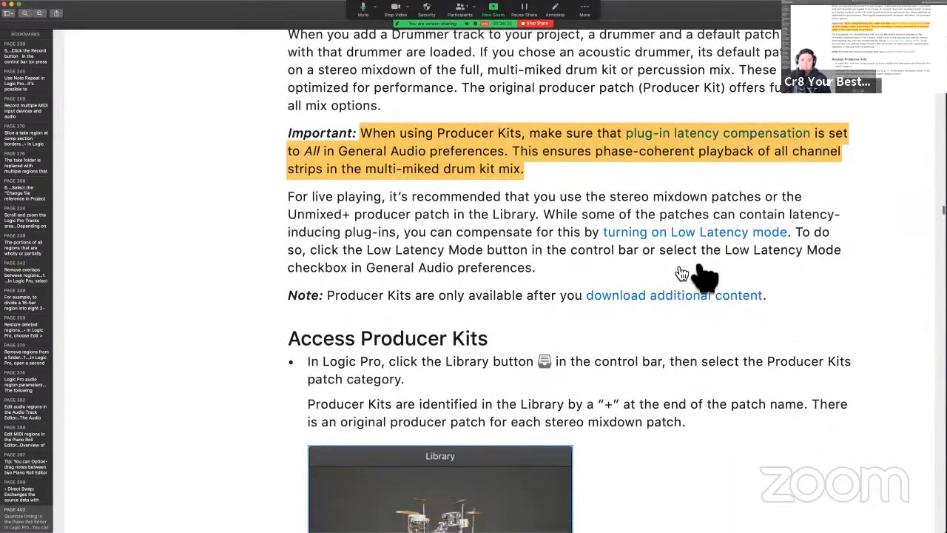
scroll(421, 228, "down", 2)
scroll(420, 229, "down", 1)
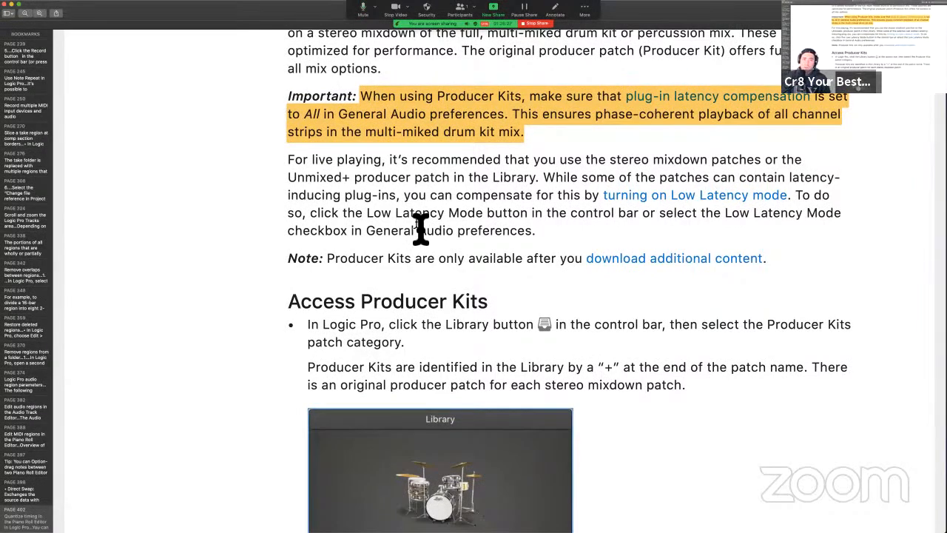
left_click_drag(293, 183, 432, 184)
scroll(604, 199, "down", 2)
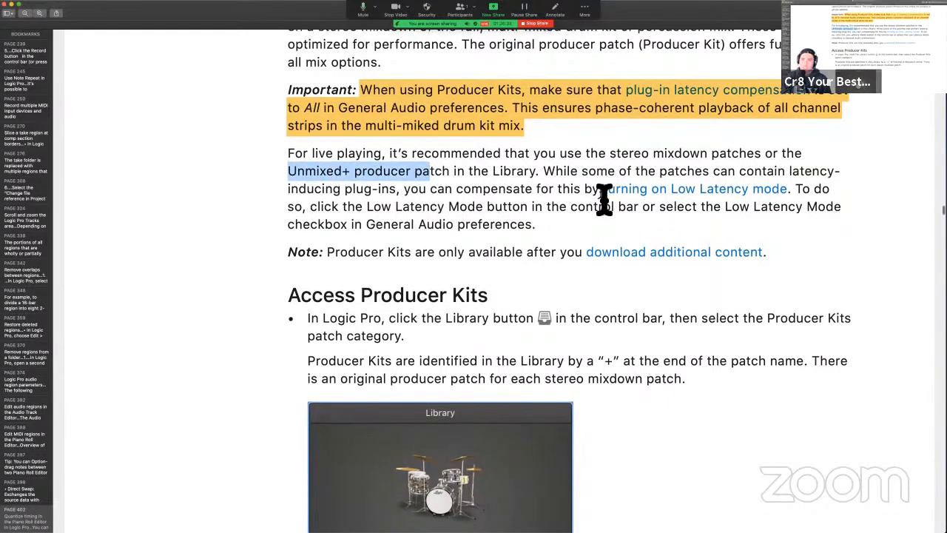
left_click(426, 170)
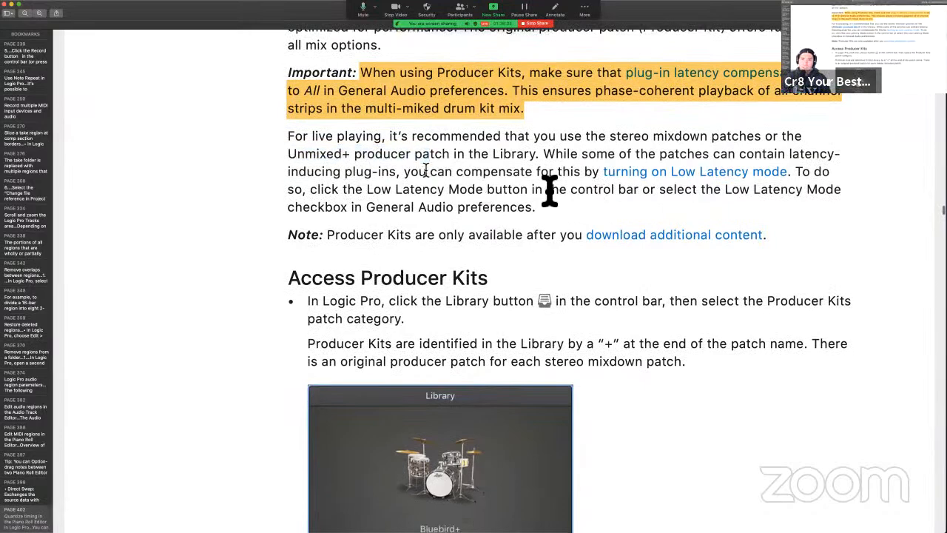
- Read the Low Latency Mode instructions, selecting the text on the control bar button and the General Audio preferences checkbox
scroll(549, 191, "down", 3)
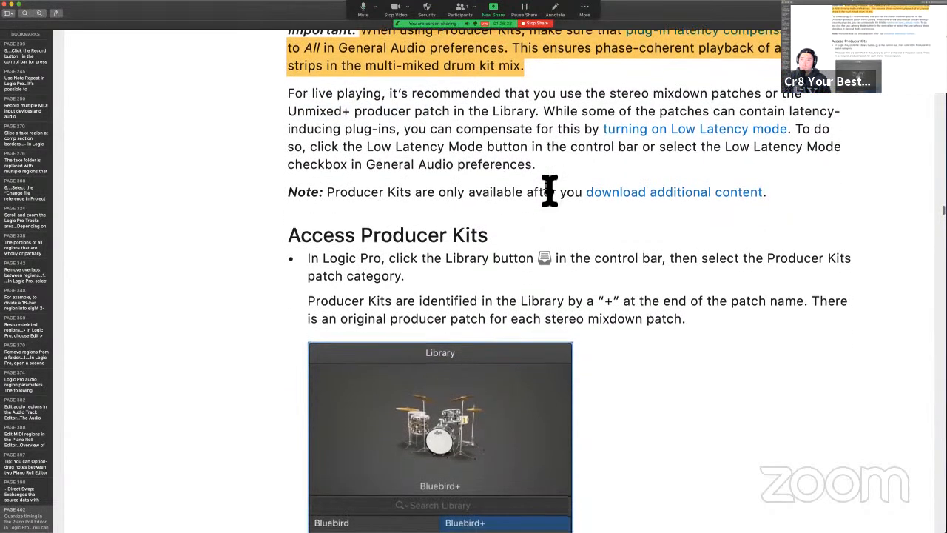
scroll(547, 190, "down", 1)
left_click_drag(395, 134, 567, 153)
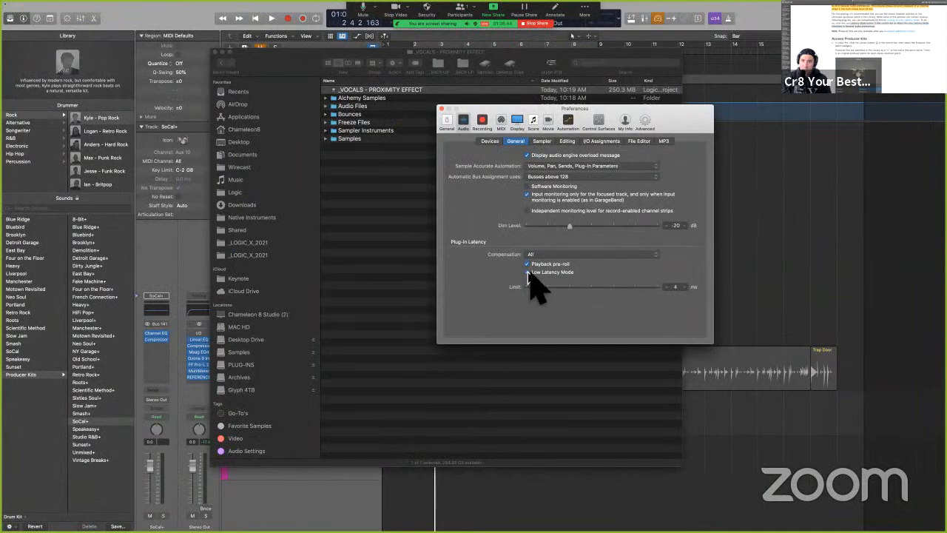
- In Logic Pro, point out the Low Latency Mode checkbox, spotlight its control bar button, and close the Preferences window
key("ctrl+alt+super")
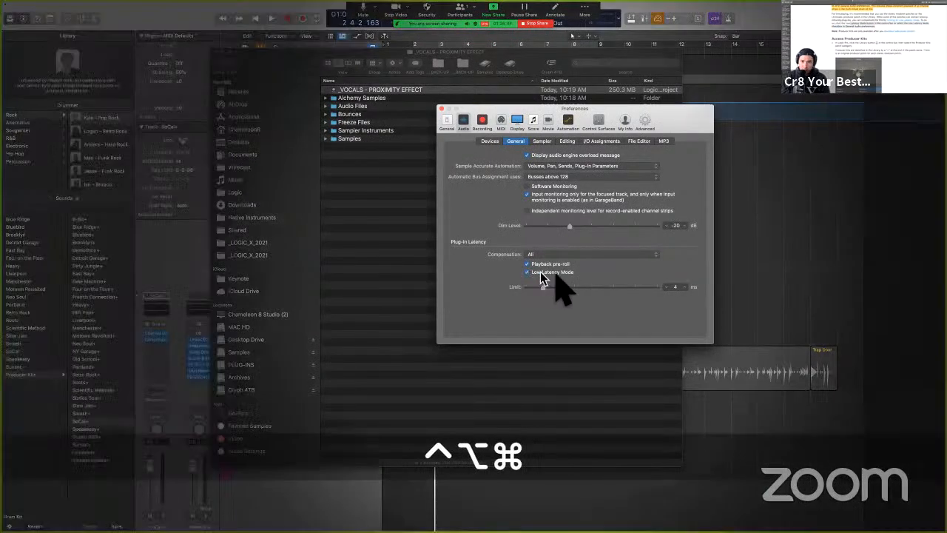
key("ctrl+alt+super+m")
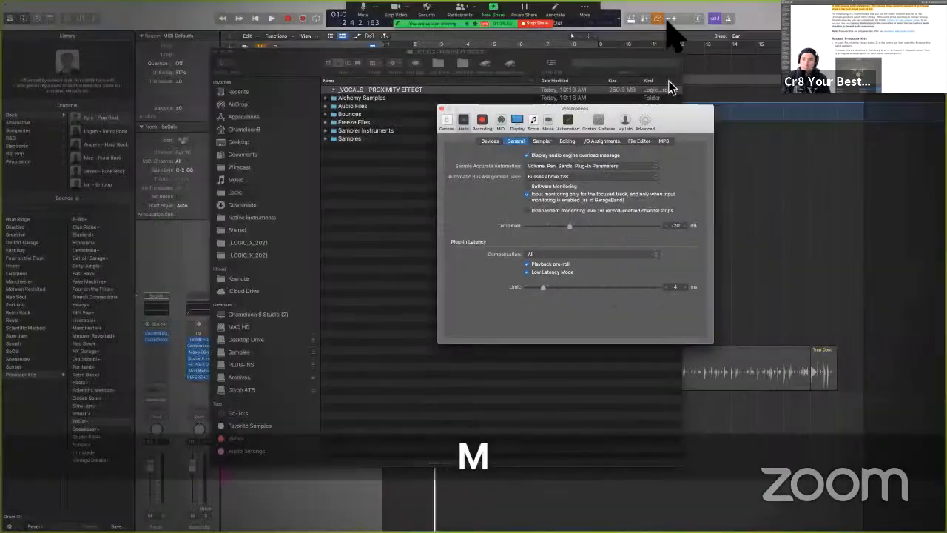
key("ctrl+alt+super+m")
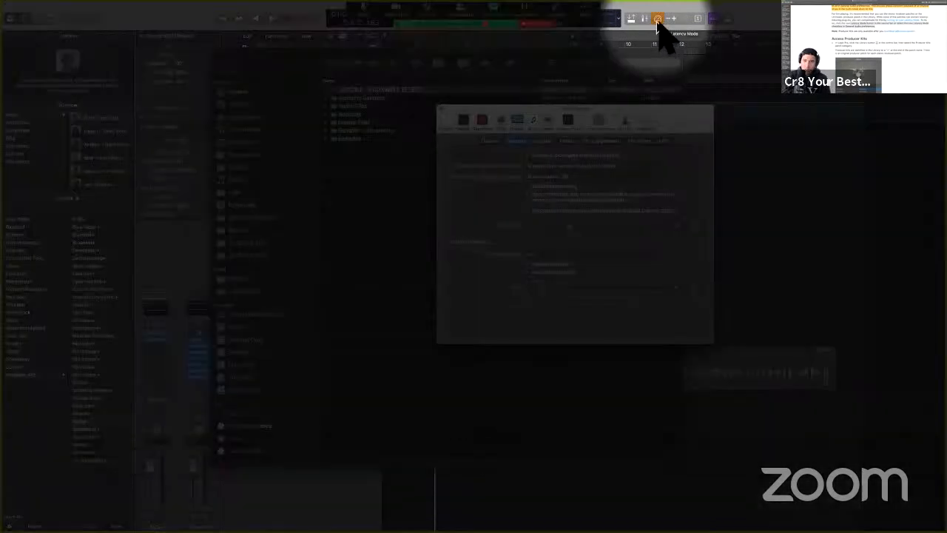
key("ctrl+alt+super+m")
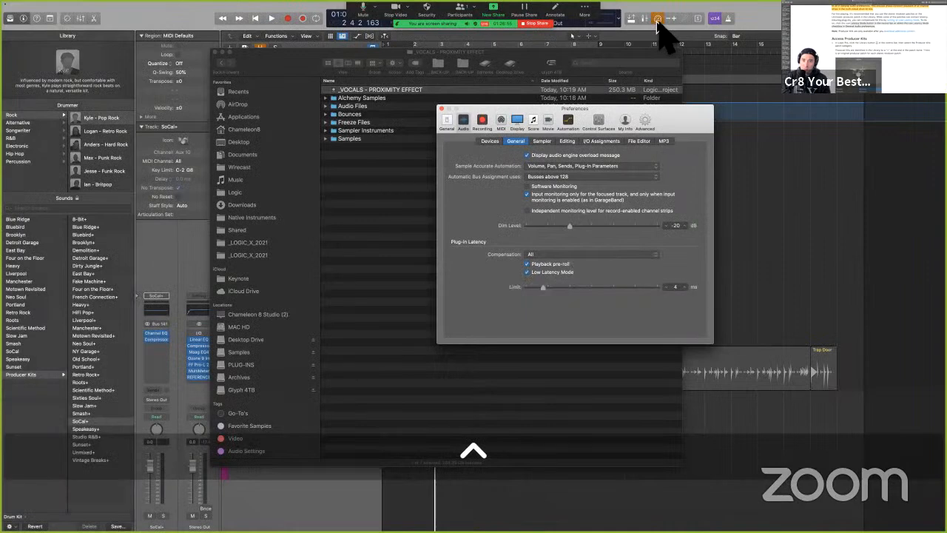
left_click(443, 109)
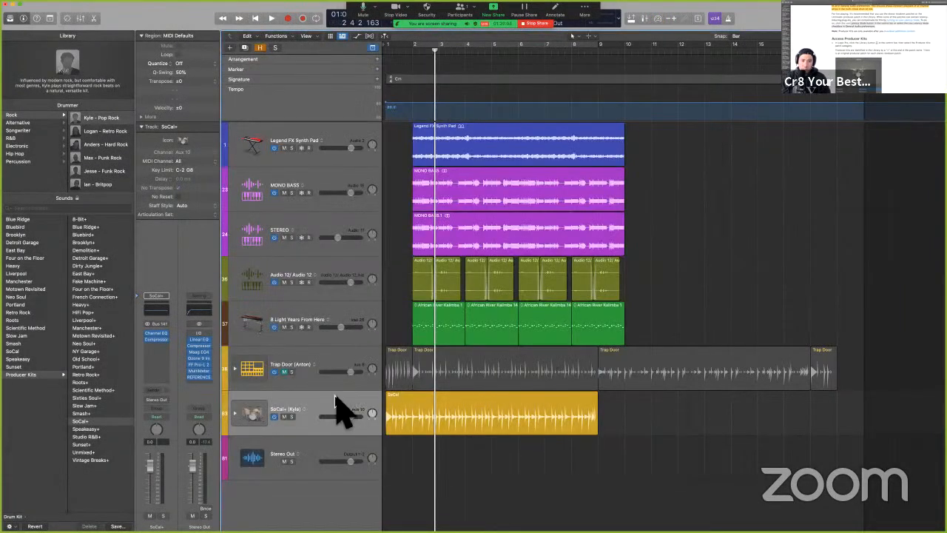
- Switch to the user guide and read the Access Producer Kits section, selecting the mention of 15 individual drum microphone channel strips
key("ctrl+Left")
scroll(461, 285, "down", 3)
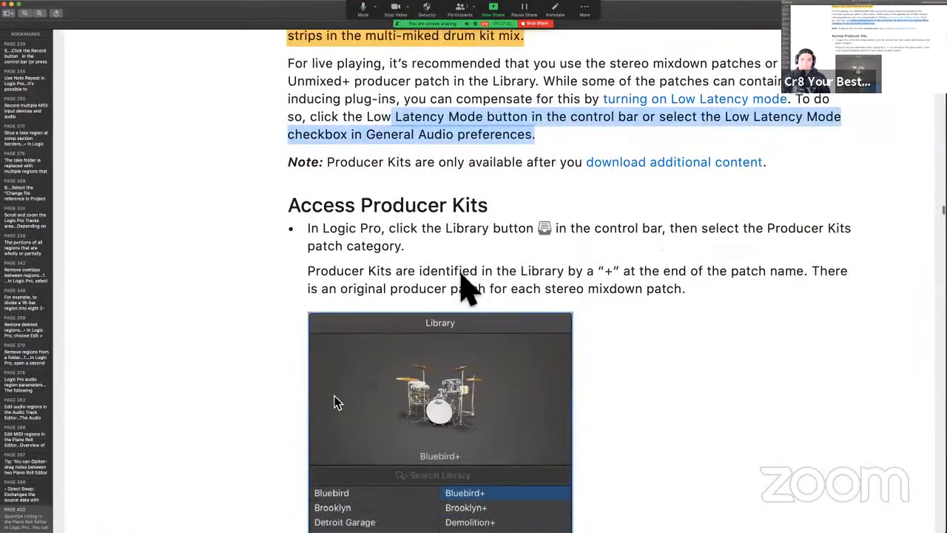
scroll(684, 170, "down", 8)
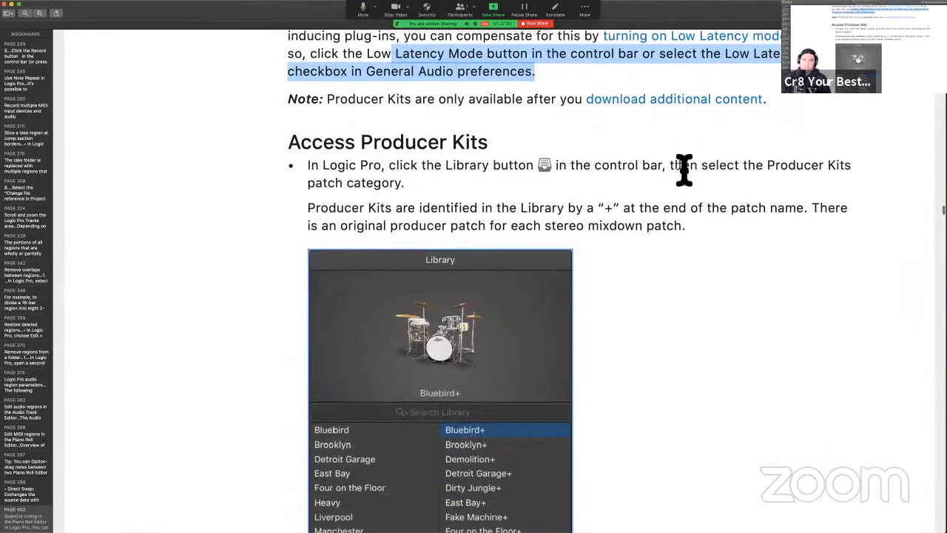
scroll(557, 414, "down", 8)
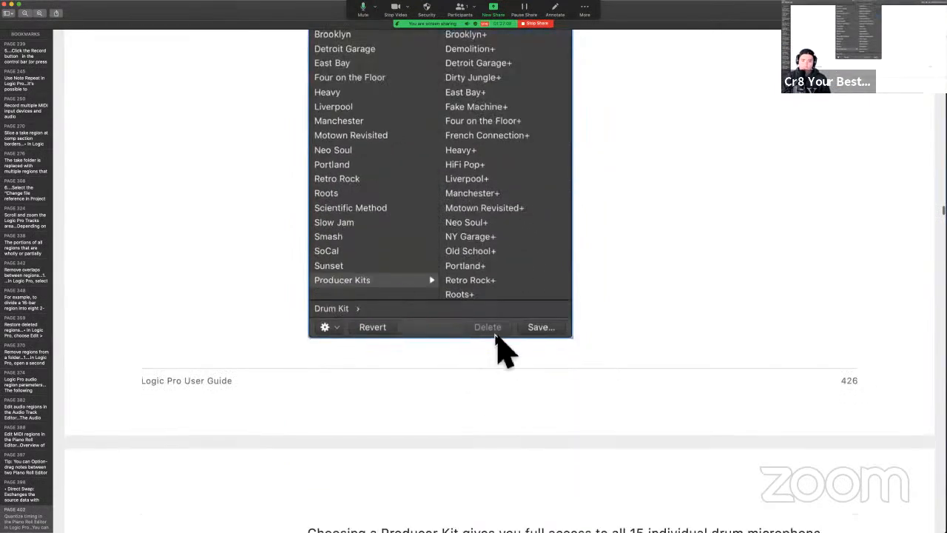
scroll(503, 349, "down", 9)
scroll(503, 349, "down", 5)
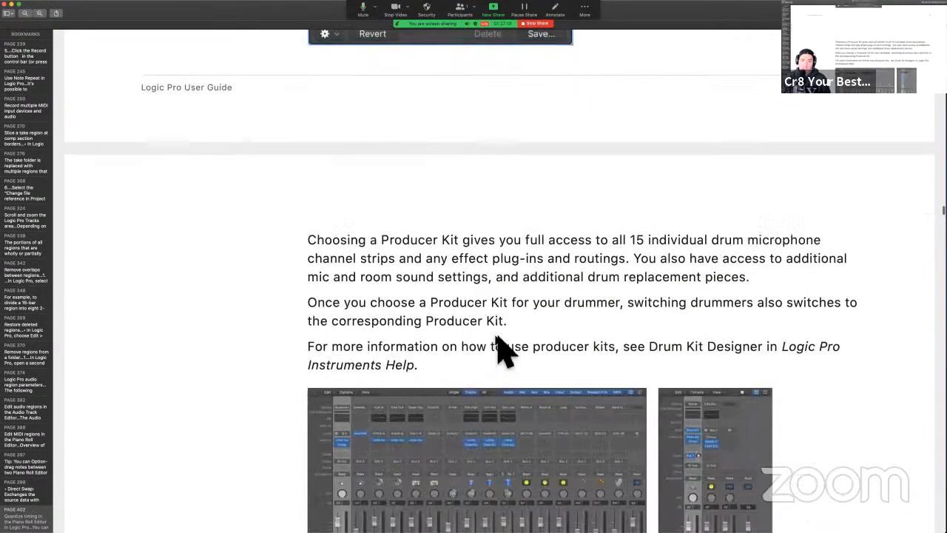
scroll(497, 340, "down", 3)
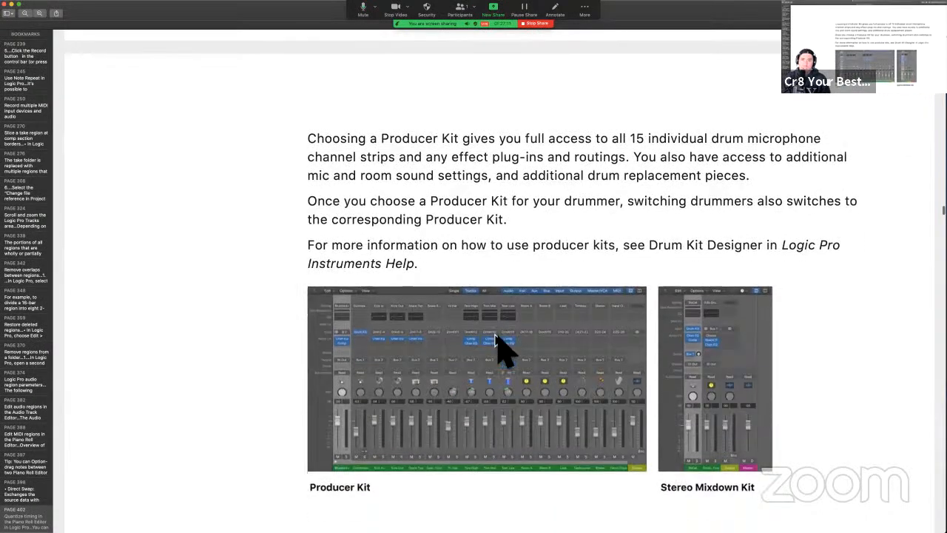
left_click_drag(630, 98, 832, 105)
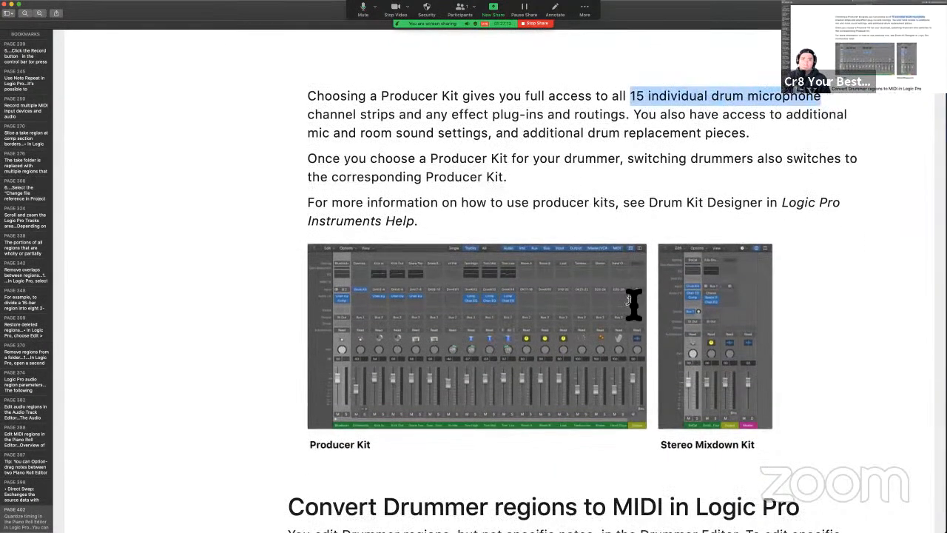
- Read the paragraphs on additional mic settings and switching drummers, and examine the Producer Kit and Stereo Mixdown Kit mixer images
scroll(630, 300, "down", 2)
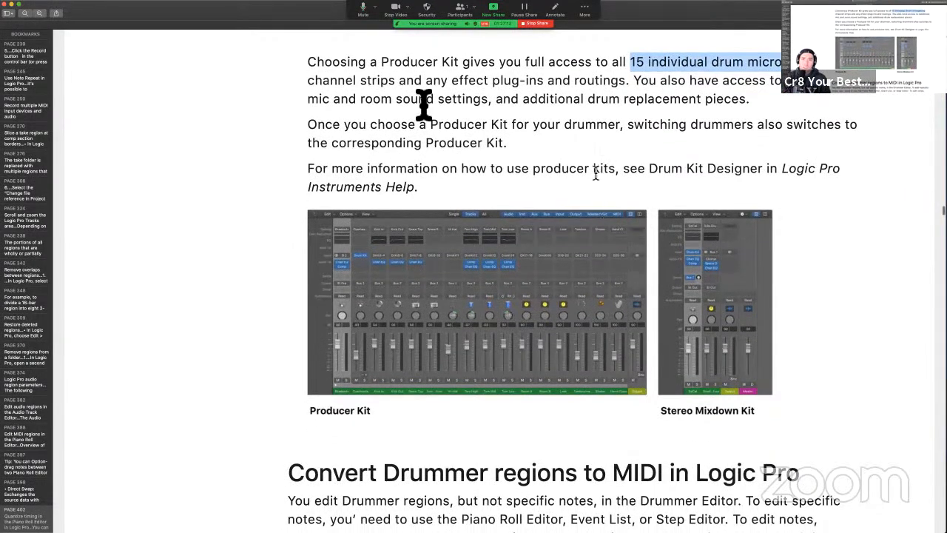
scroll(533, 79, "down", 1)
left_click_drag(530, 78, 536, 192)
left_click(536, 192)
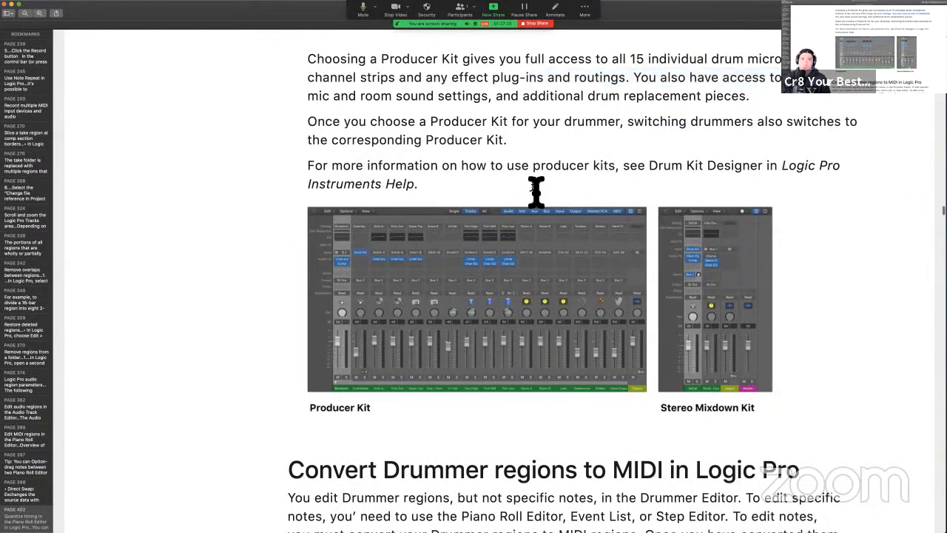
scroll(535, 194, "down", 2)
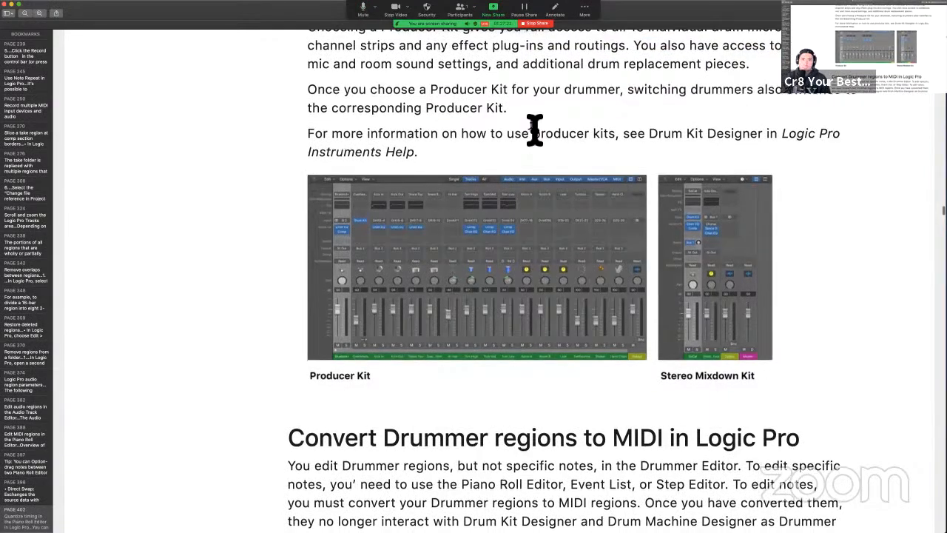
scroll(534, 129, "down", 5)
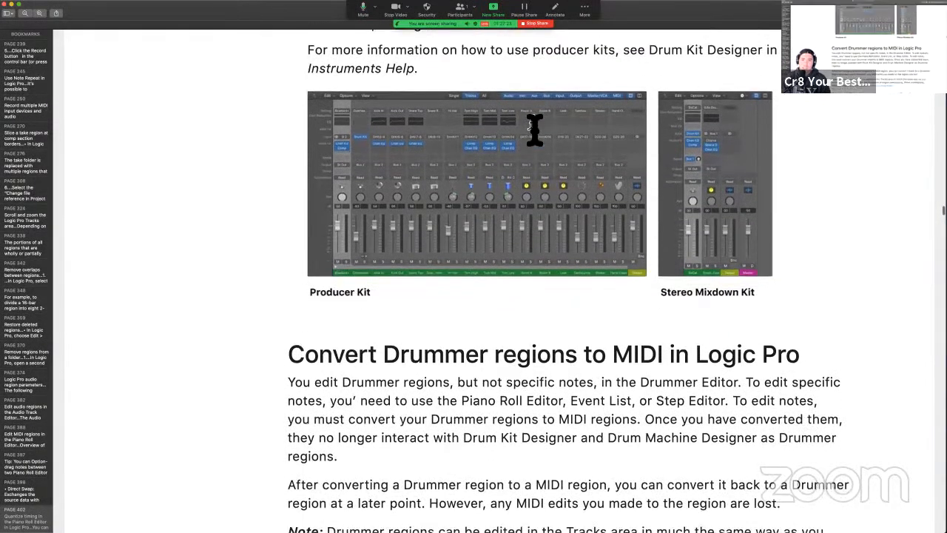
scroll(535, 130, "down", 9)
scroll(534, 129, "up", 8)
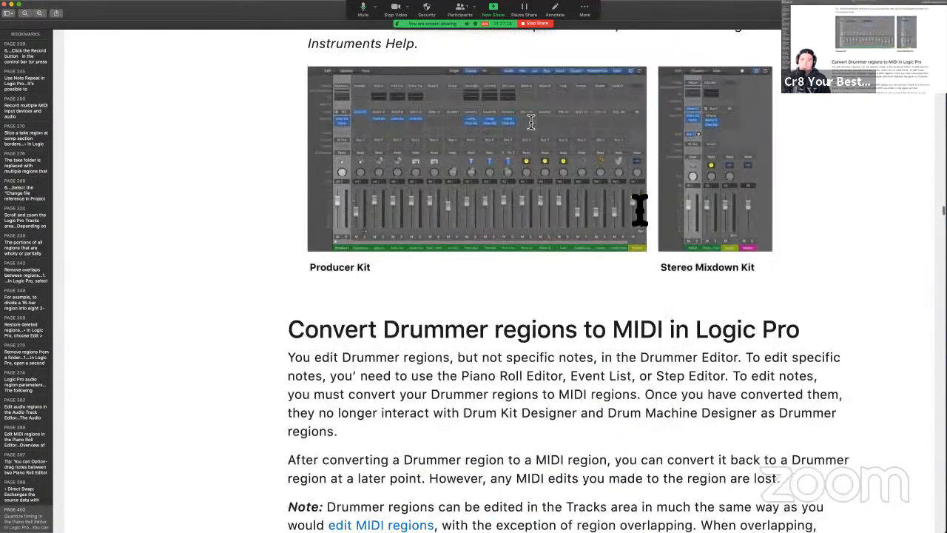
scroll(531, 122, "up", 2)
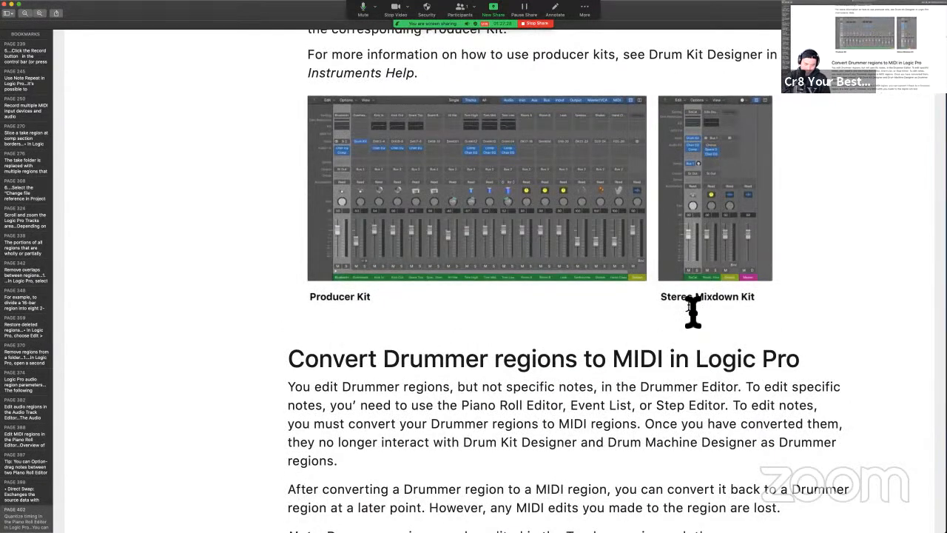
- Circle the Stereo Mixdown Kit caption with a temporary on-screen drawing and clear it
key("ctrl+a")
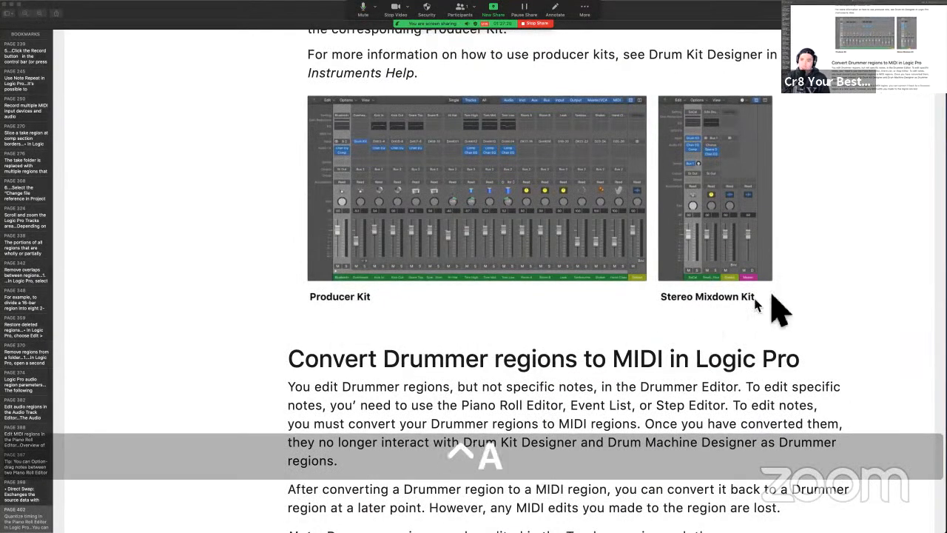
mouse_move(656, 296)
left_mouse_down()
mouse_move(754, 328)
mouse_move(777, 313)
mouse_move(769, 302)
left_mouse_up()
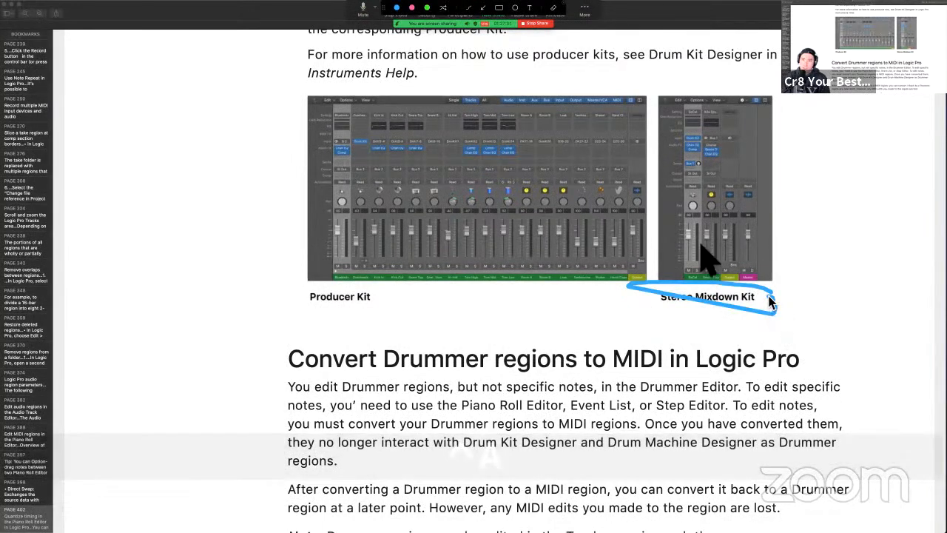
key("ctrl+a")
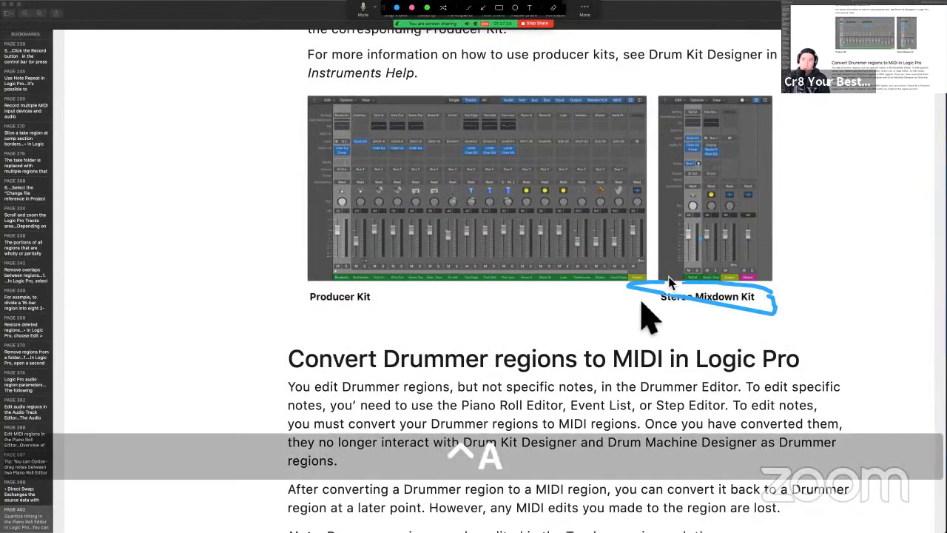
- Draw a temporary bracket under the Producer Kit caption, mark across its channel strips, and clear the drawings
key("ctrl+a")
mouse_move(276, 286)
left_mouse_down()
mouse_move(275, 315)
mouse_move(422, 316)
mouse_move(423, 292)
left_mouse_up()
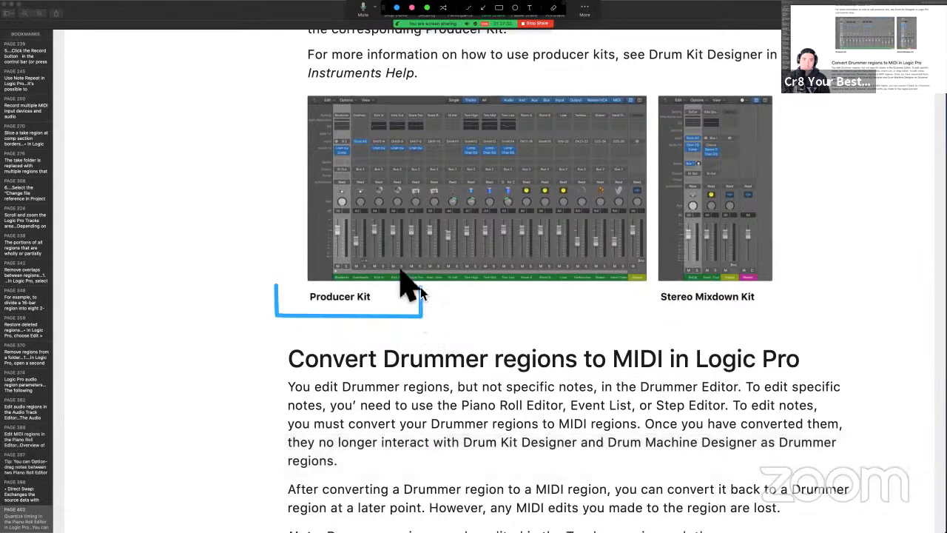
left_click_drag(339, 218, 604, 217)
key("ctrl+a")
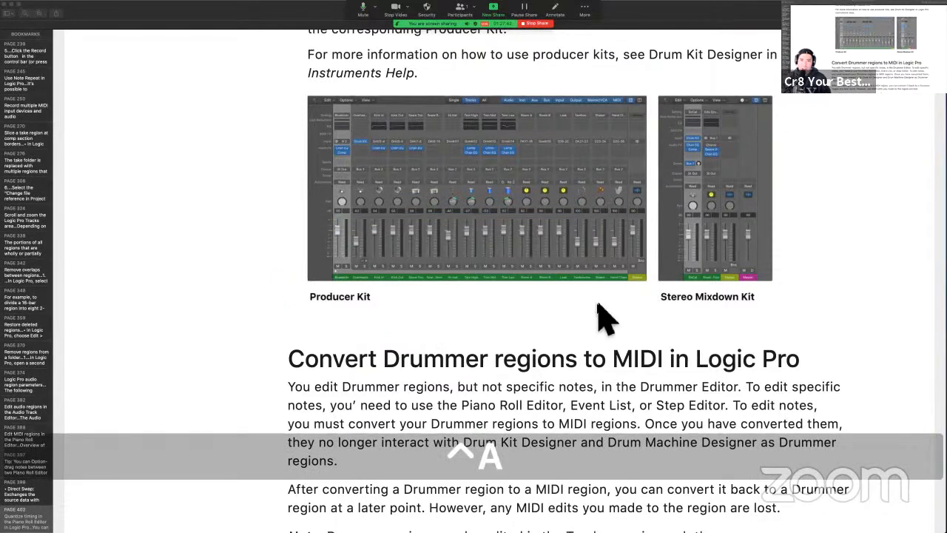
- Switch to Logic Pro to select the SoCal Drummer region, and return to the user guide section on converting Drummer regions to MIDI
scroll(605, 318, "down", 3)
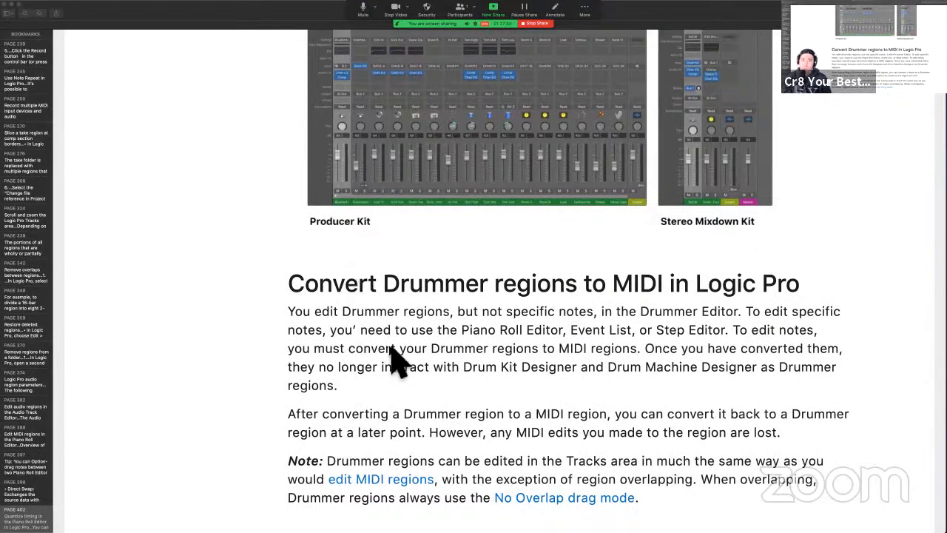
key("ctrl+Right")
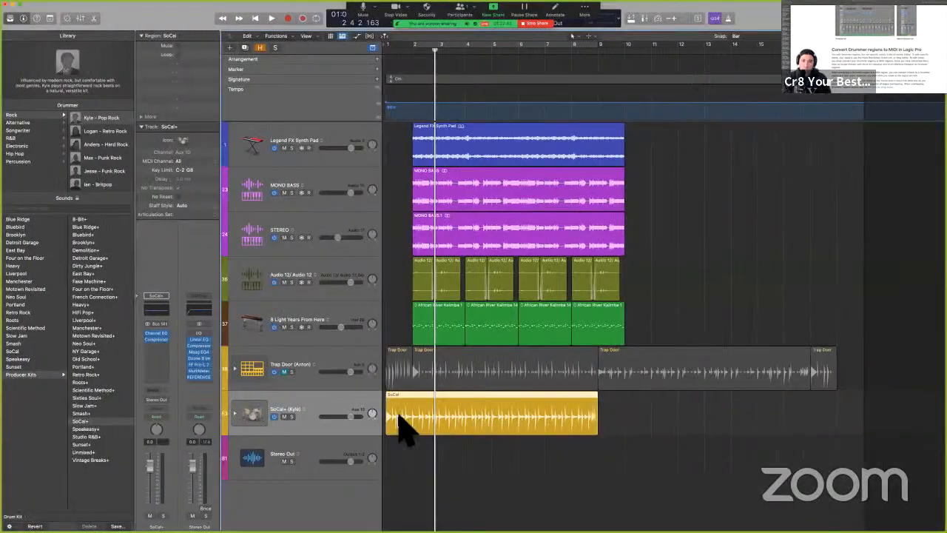
key("ctrl+Left")
key("ctrl+Left")
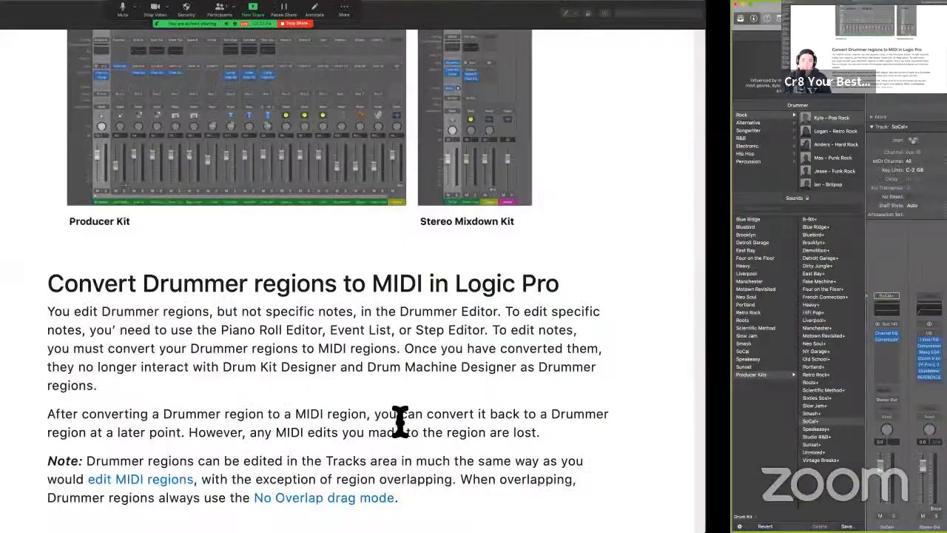
- Highlight the sentence on editing specific notes in the Piano Roll Editor, Event List, or Step Editor
scroll(400, 422, "down", 8)
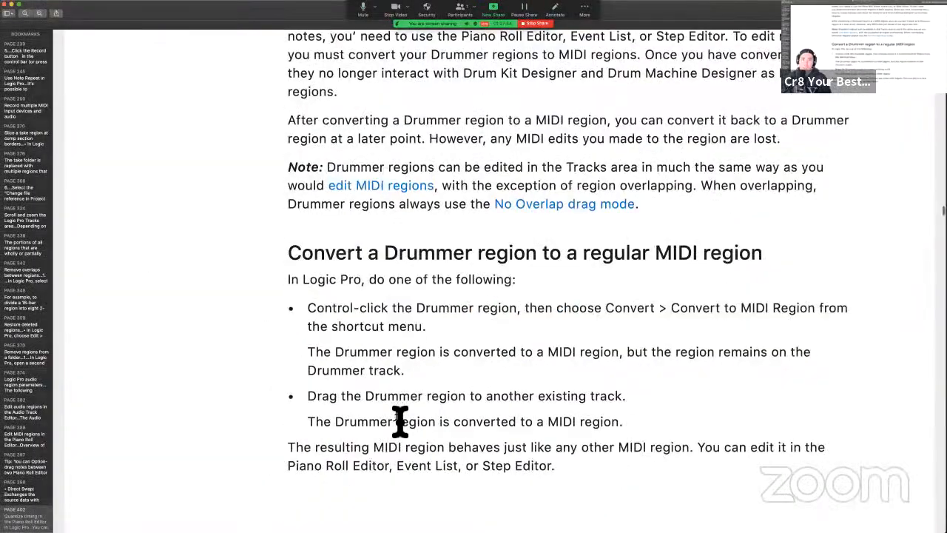
scroll(549, 248, "up", 4)
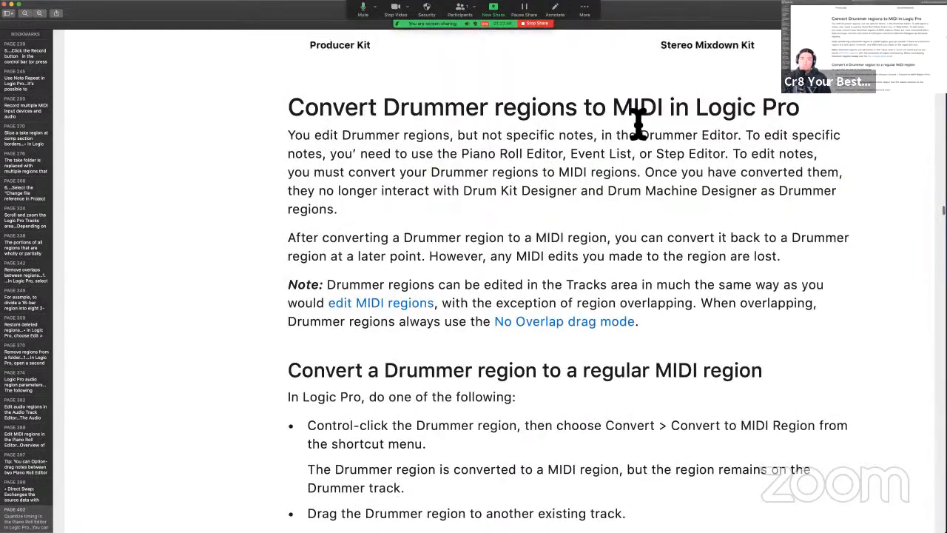
scroll(638, 122, "down", 1)
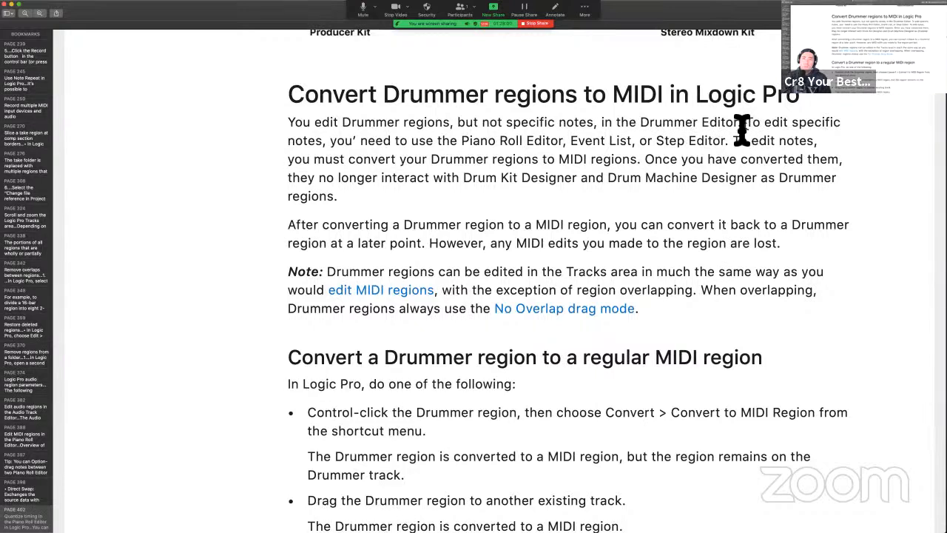
left_click_drag(746, 127, 738, 153)
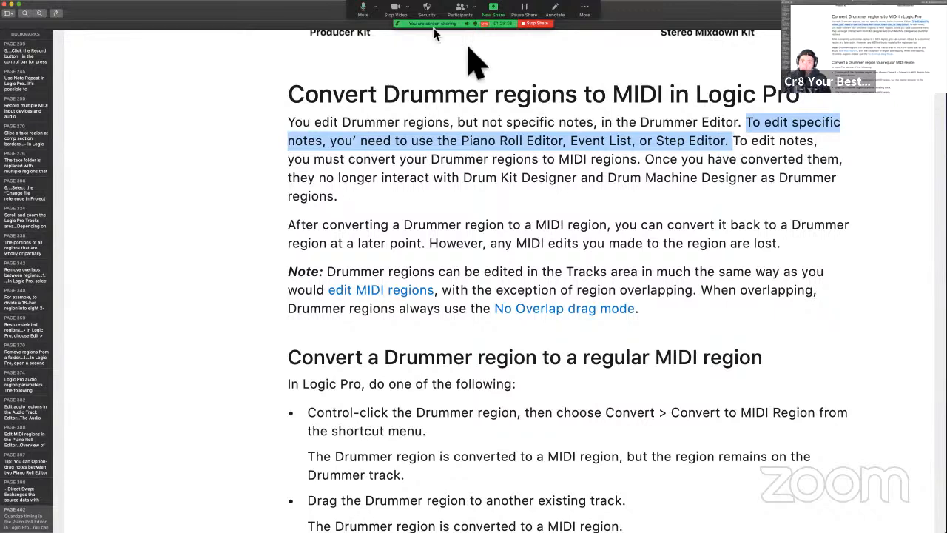
key("ctrl+super+h")
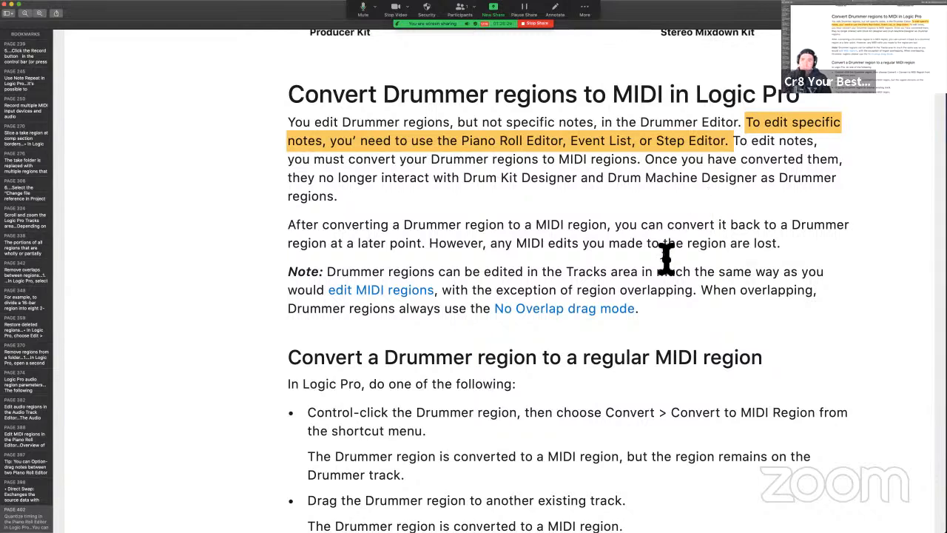
- Read the paragraph on converting a MIDI region back to a Drummer region, briefly selecting that wording
scroll(514, 229, "down", 1)
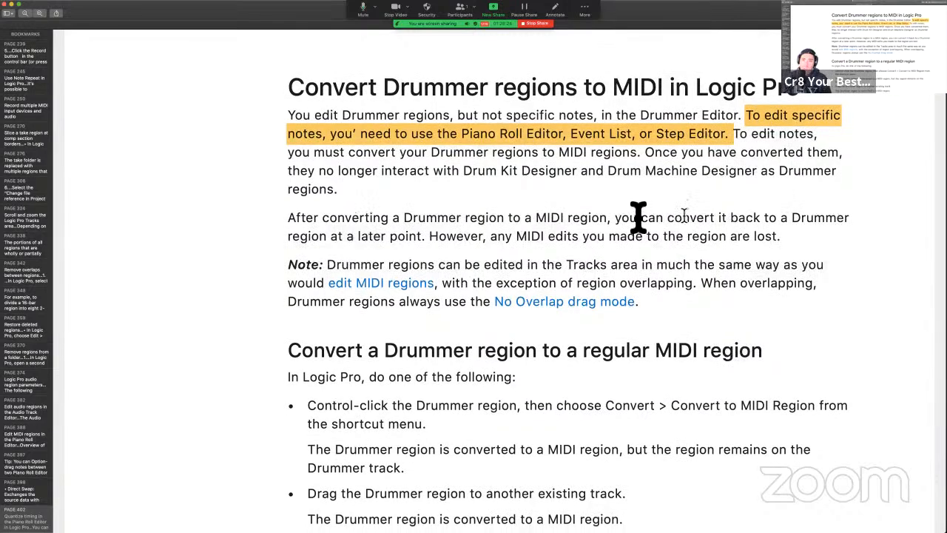
left_click_drag(622, 220, 390, 248)
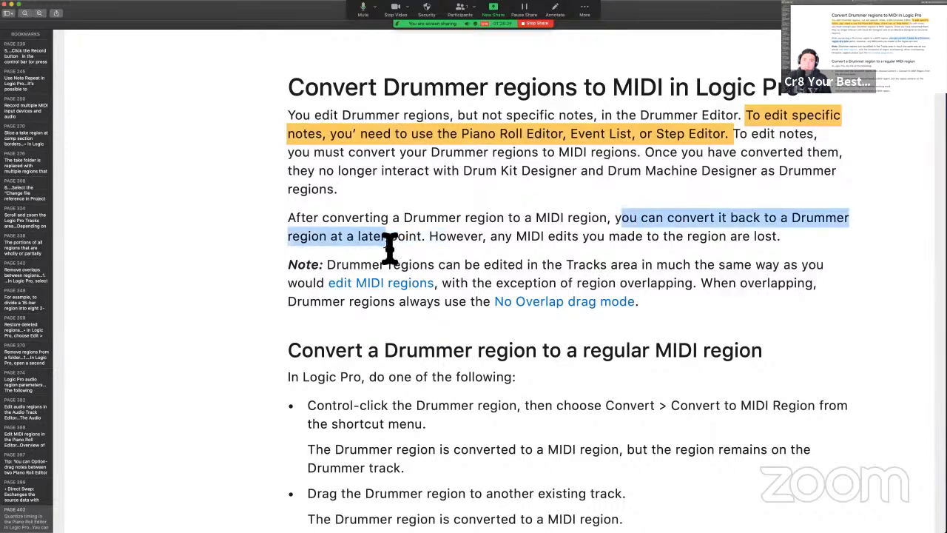
left_click(434, 246)
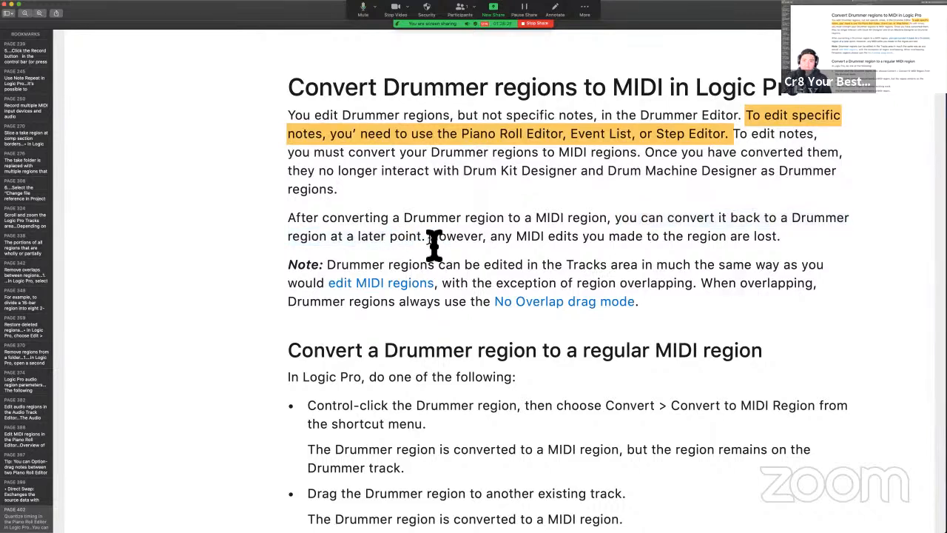
- Highlight the sentence "However, any MIDI edits you made to the region are lost." in the user guide
left_click(554, 241, "shift")
left_click_drag(776, 239, 833, 245)
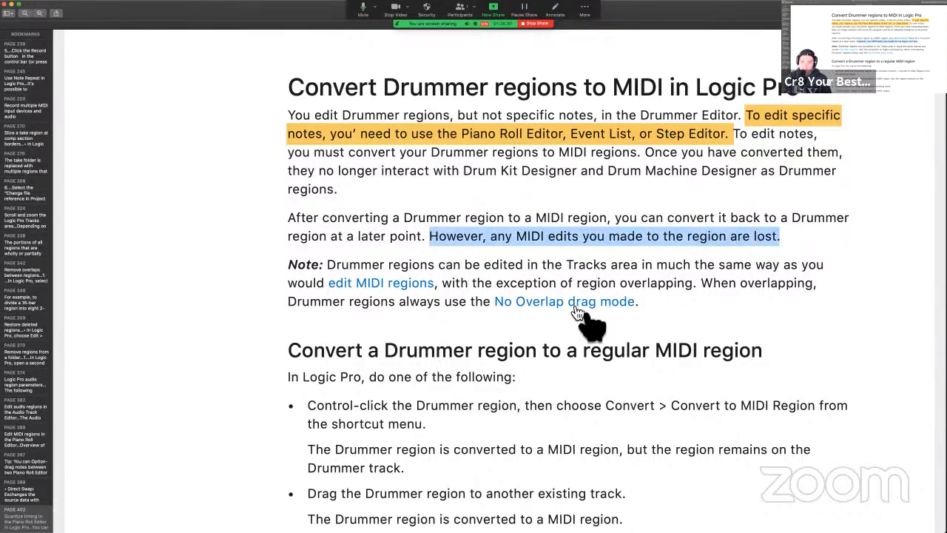
scroll(599, 222, "down", 2)
scroll(554, 239, "down", 1)
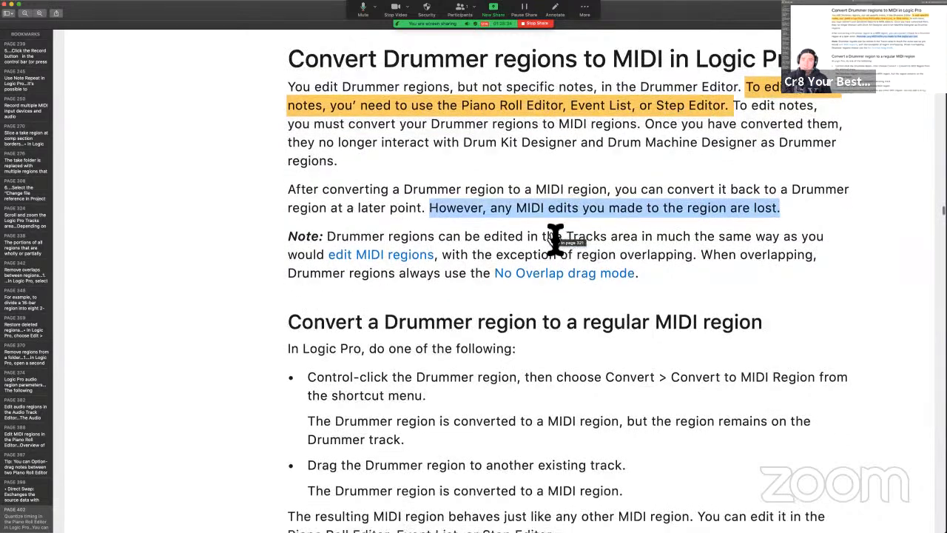
key("super+shift+h")
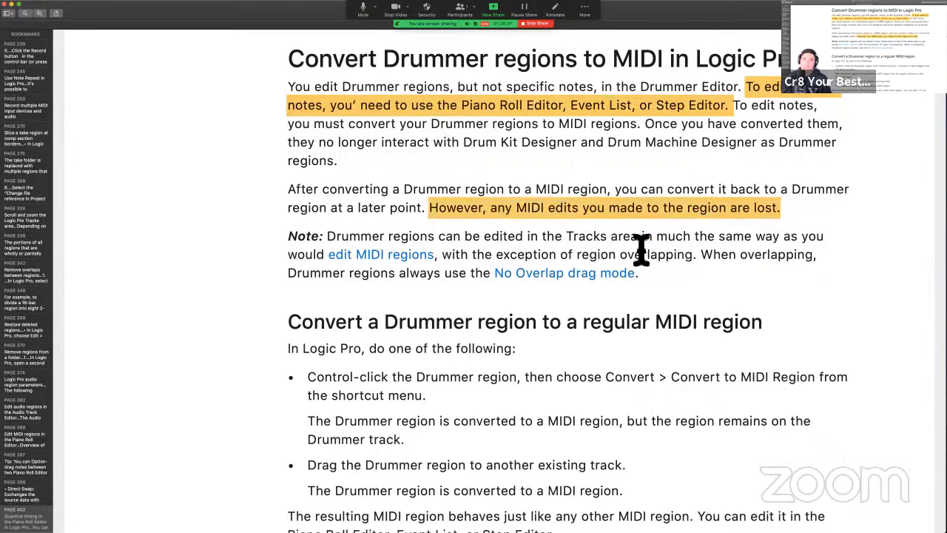
- Read the first method for converting a Drummer region, then switch to Logic Pro and convert the SoCal region to a MIDI region
scroll(641, 250, "down", 3)
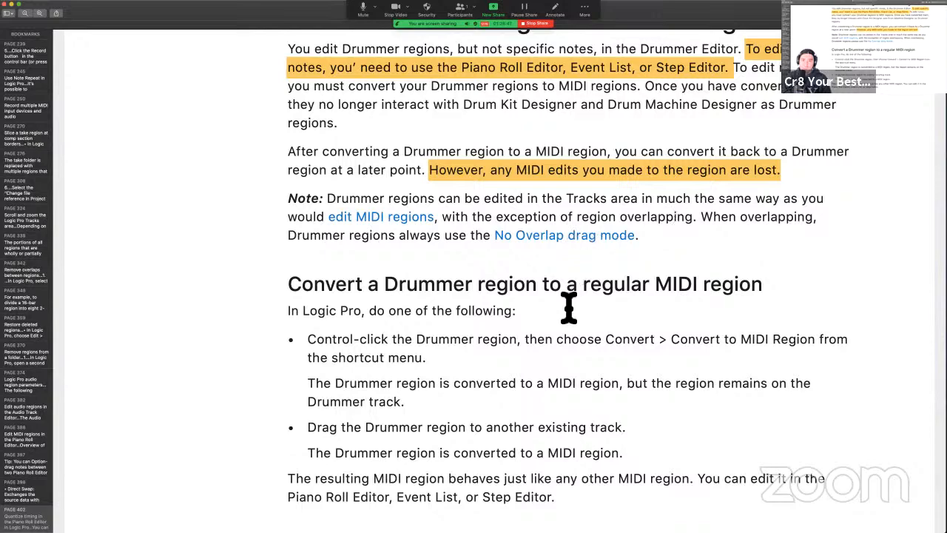
scroll(568, 308, "down", 2)
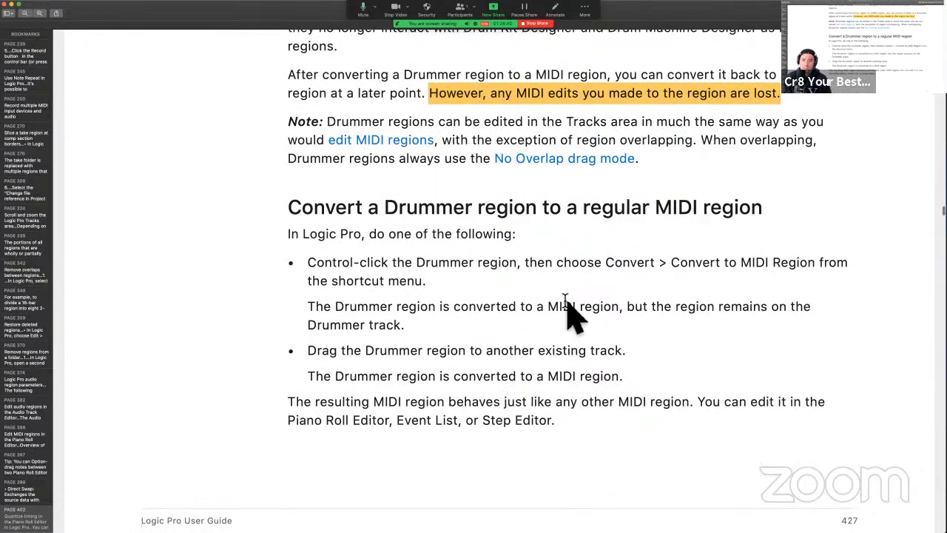
key("ctrl+Right")
right_click(414, 417)
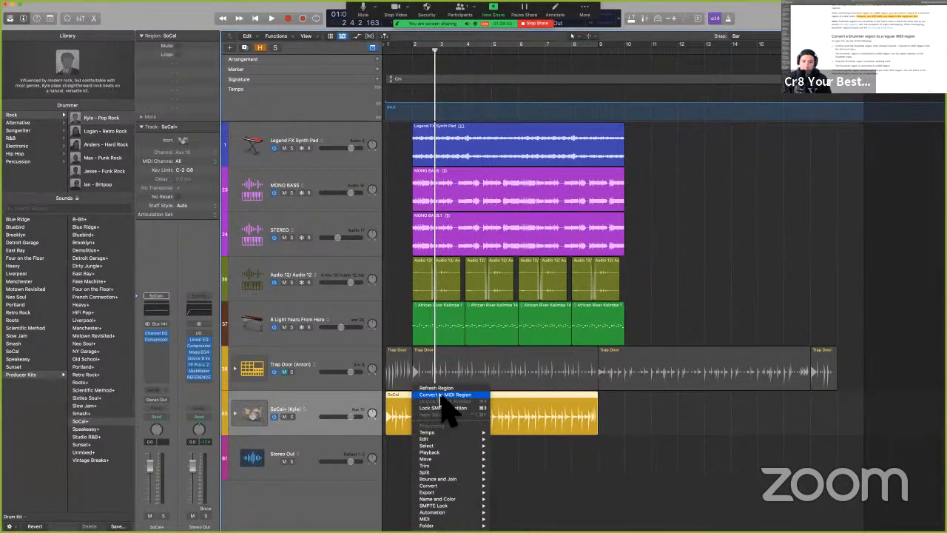
mouse_move(452, 487)
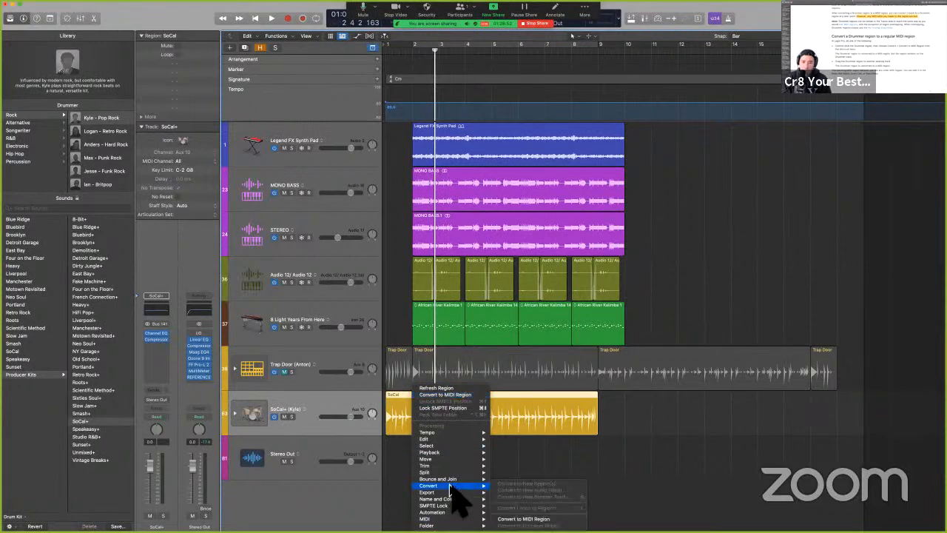
left_click(537, 520)
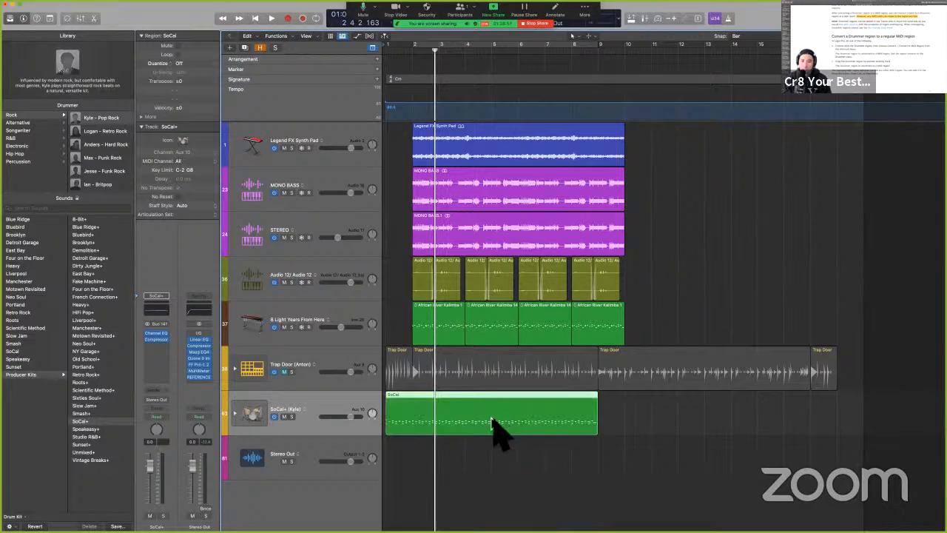
- Return to the user guide and read the method of moving a Drummer region to another existing track
key("ctrl+Left")
scroll(476, 334, "down", 1)
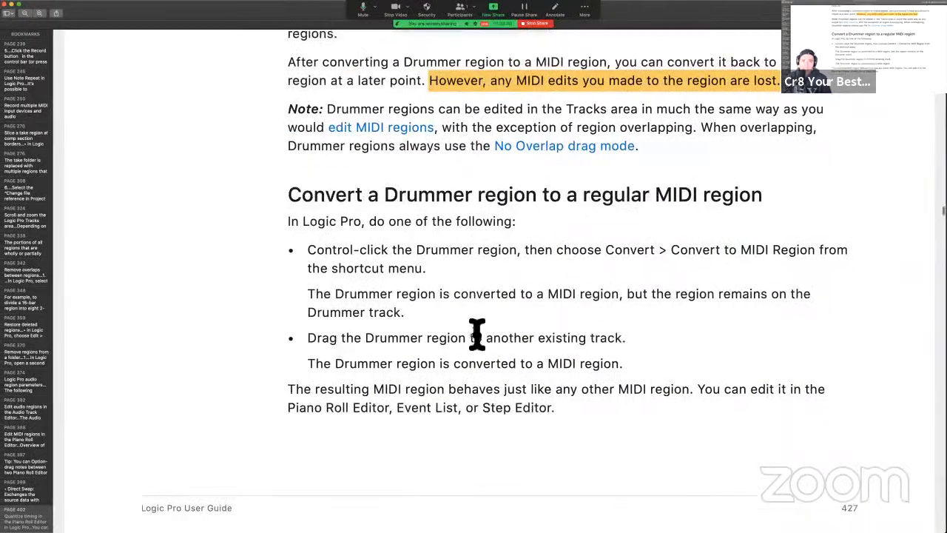
scroll(461, 232, "down", 1)
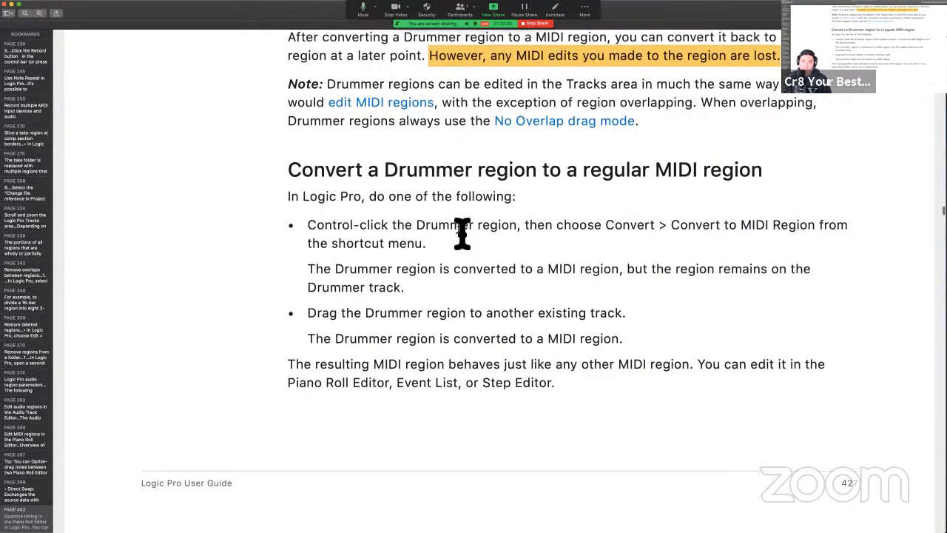
scroll(462, 233, "down", 4)
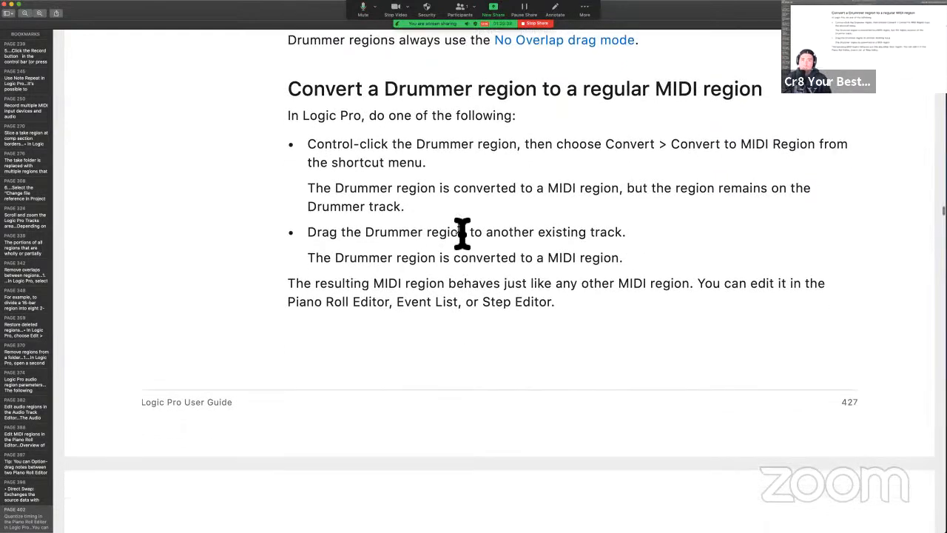
scroll(461, 232, "down", 1)
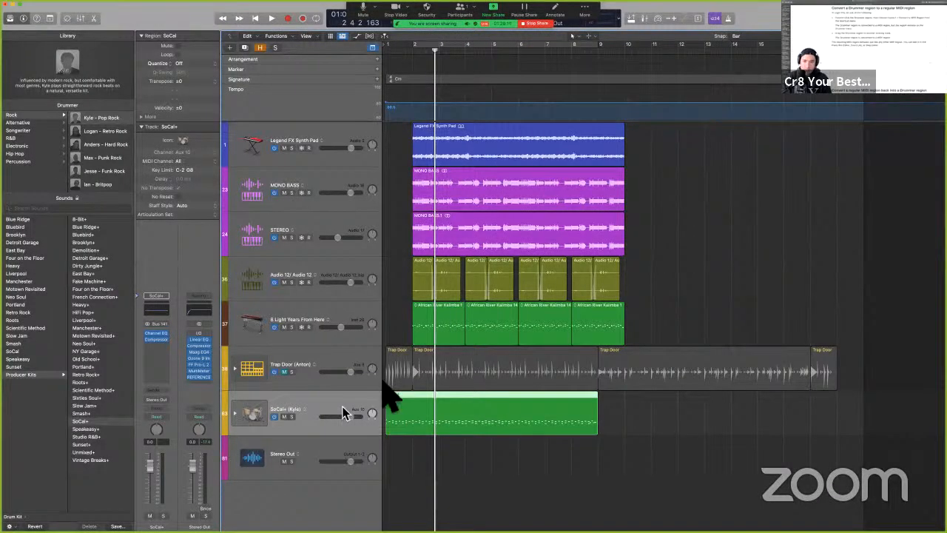
- In Logic Pro, undo the SoCal region's MIDI conversion and create one software instrument track below the SoCal+ track
left_click(661, 329)
key("super+z")
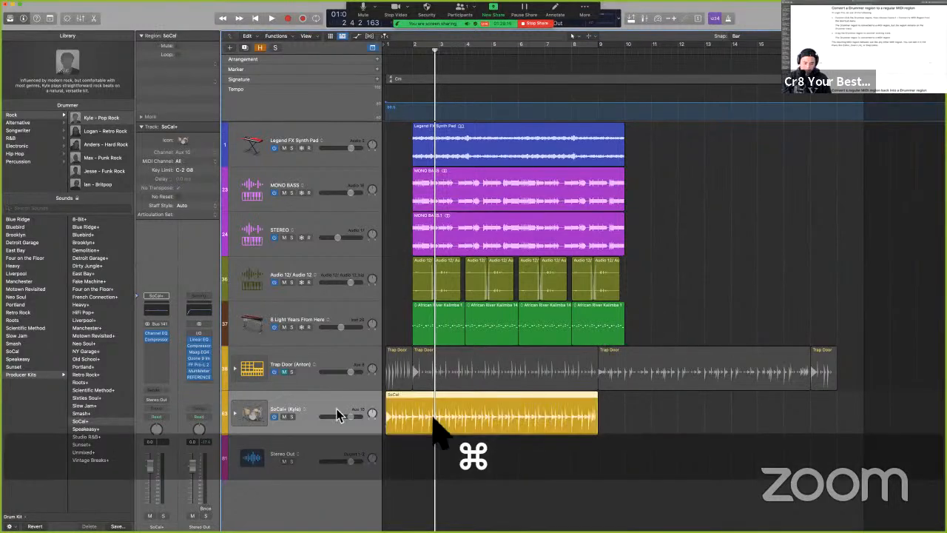
key("alt+super+n")
key("Left")
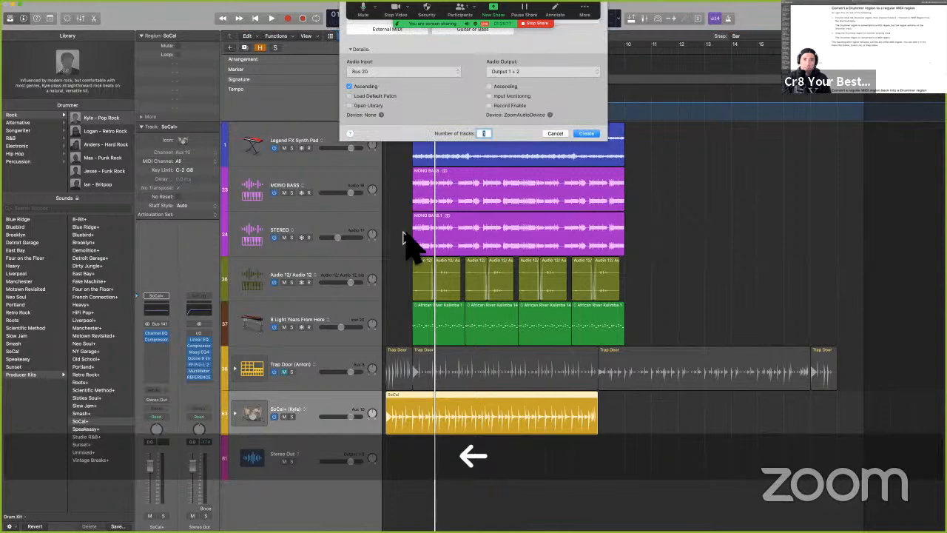
key("Left")
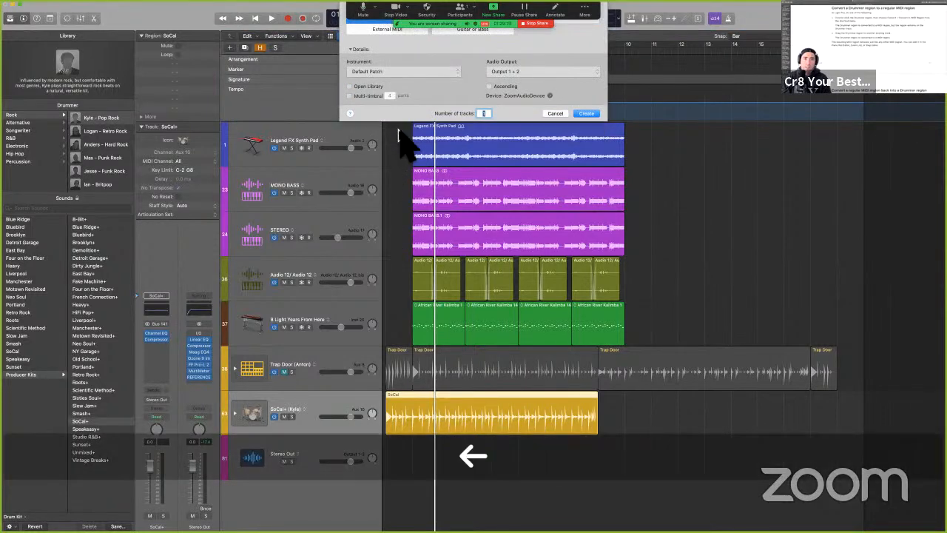
left_click(447, 72)
left_click(427, 68)
key("Return")
- Try moving the SoCal Drummer region onto the new instrument track, and undo the move
left_click_drag(445, 416, 446, 455)
key("super+z")
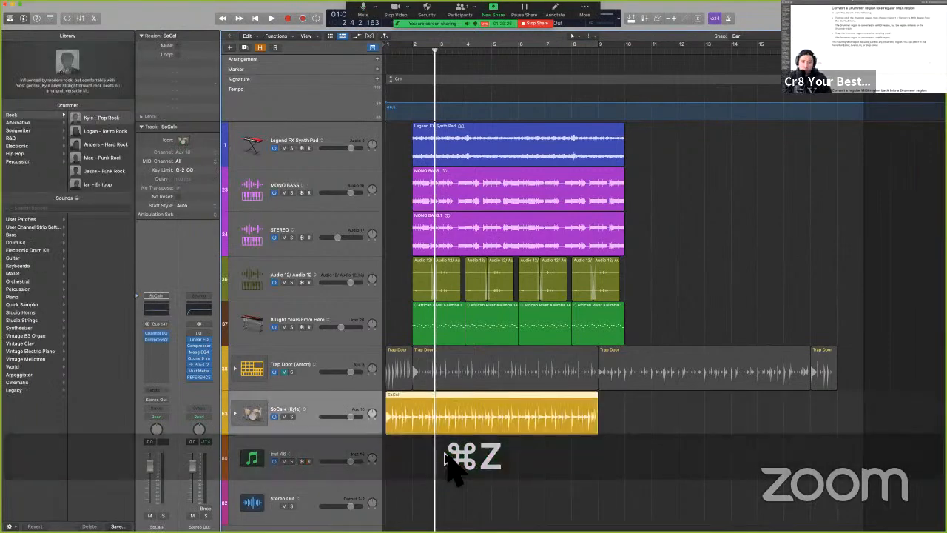
- Return to the user guide and highlight the two lines on converting a Drummer region by moving it to another existing track
key("ctrl+Left")
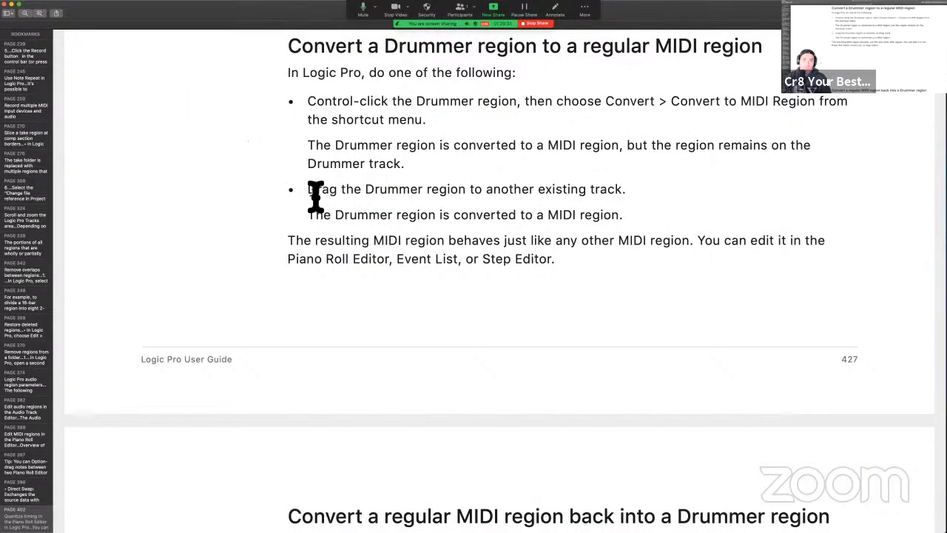
left_click_drag(308, 191, 415, 191)
left_click_drag(544, 216, 630, 237)
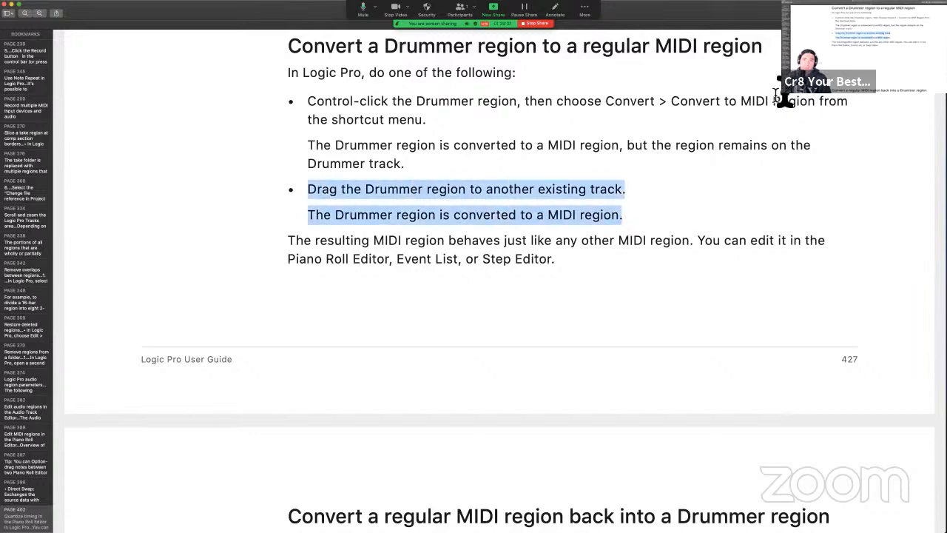
key("ctrl+super+h")
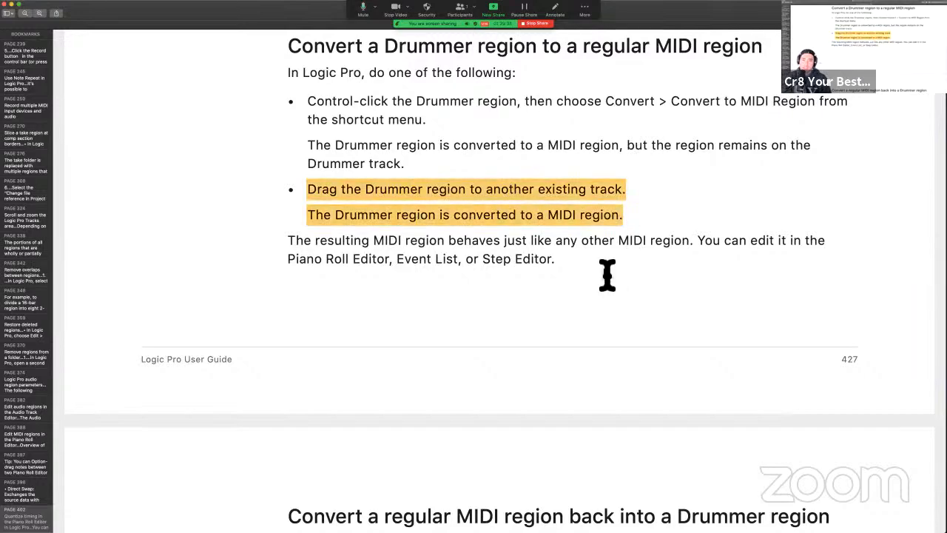
- Advance the guide to converting MIDI regions back, then switch to Logic Pro and convert the SoCal Drummer region to a MIDI region
scroll(607, 275, "down", 2)
scroll(607, 275, "down", 10)
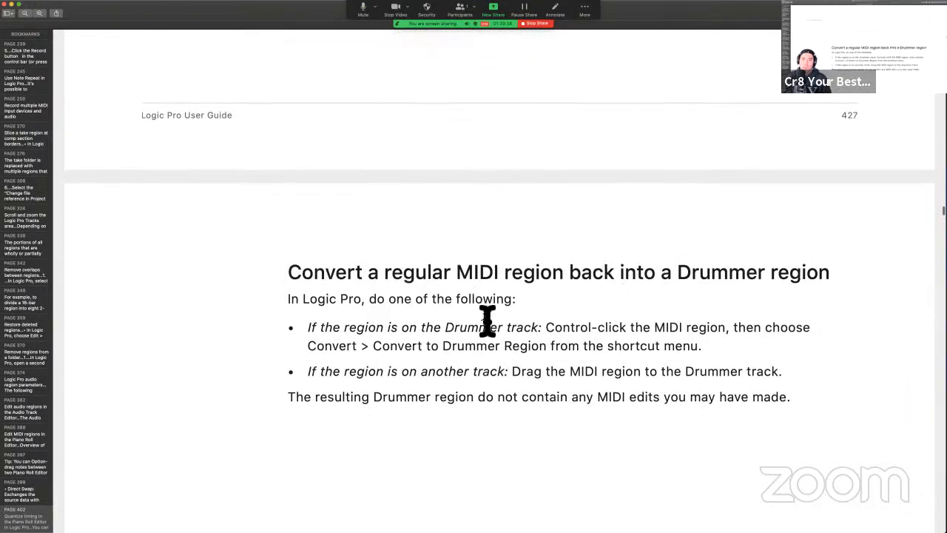
scroll(486, 322, "down", 3)
key("ctrl+Right")
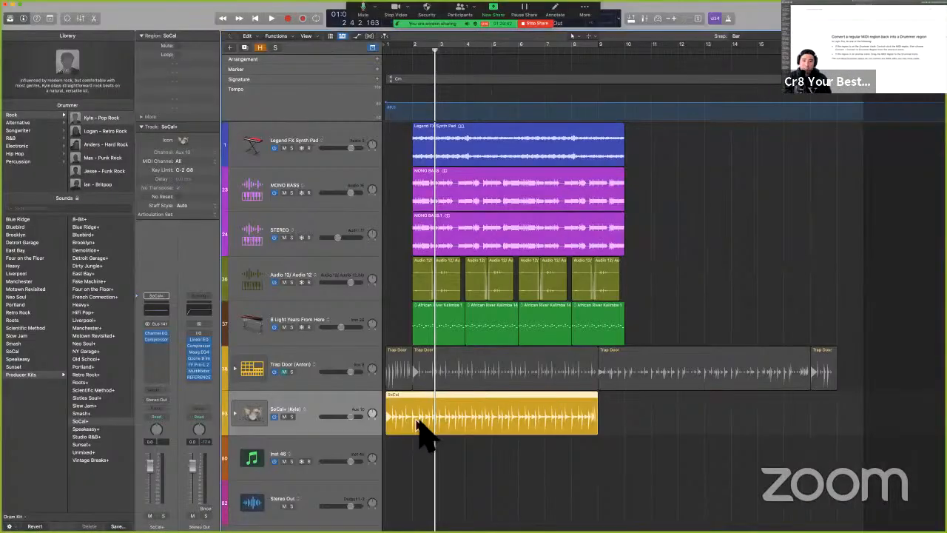
right_click(439, 416)
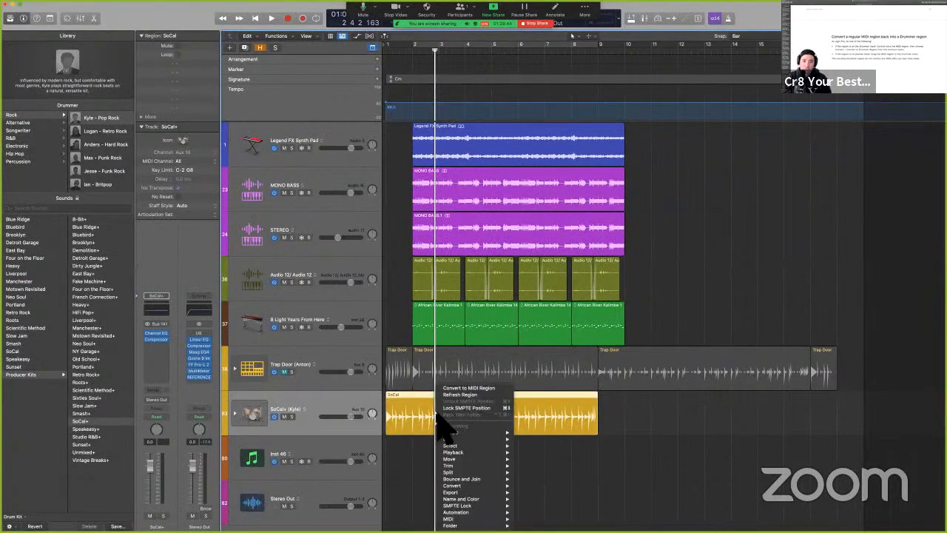
left_click(469, 390)
- Convert the SoCal MIDI region on the SoCal+ track back to a Drummer region
right_click(458, 418)
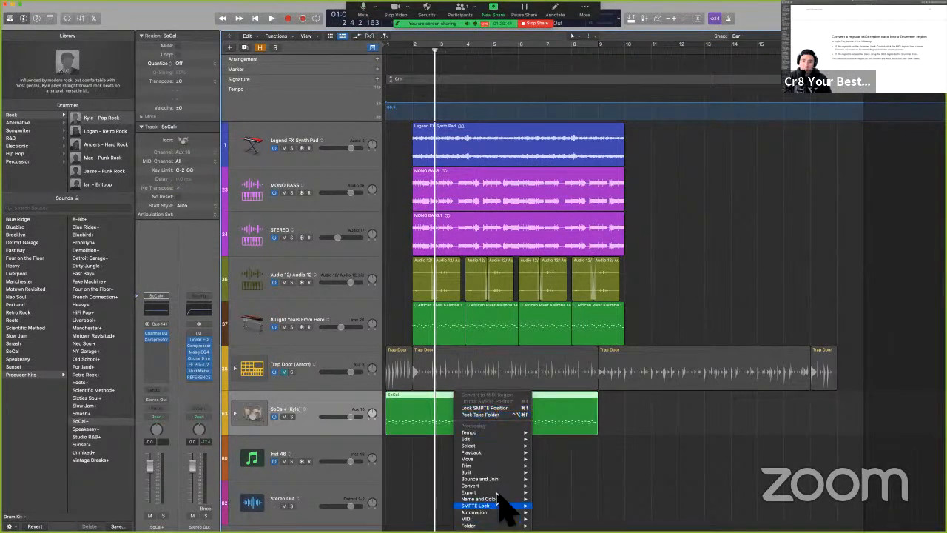
mouse_move(489, 485)
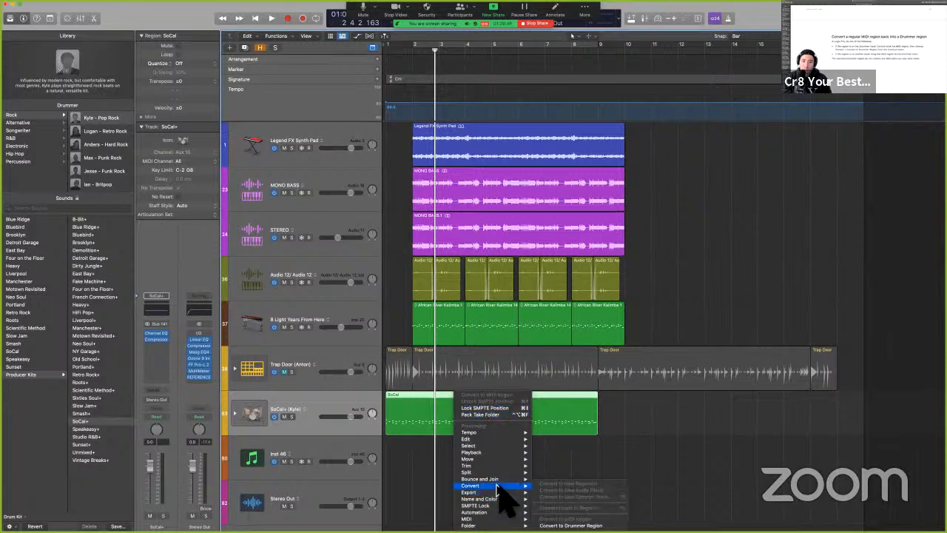
left_click(577, 525)
- Move the SoCal region to the Inst 46 track and check which conversion commands are available for it there
left_click_drag(481, 431, 481, 462)
right_click(481, 464)
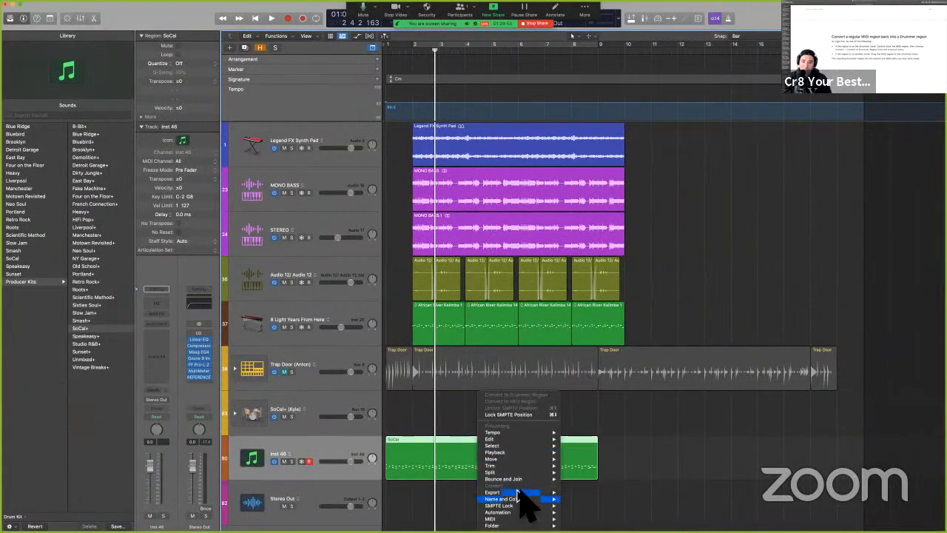
left_click(427, 438)
right_click(427, 438)
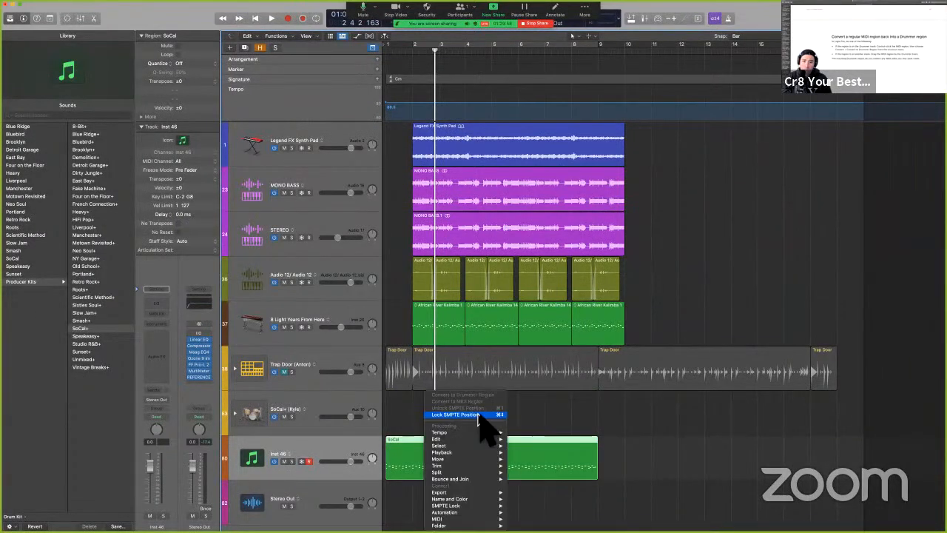
left_click(556, 441)
- Move the SoCal MIDI region back to the SoCal+ Drummer track and convert it to a Drummer region
left_click_drag(482, 459, 481, 429)
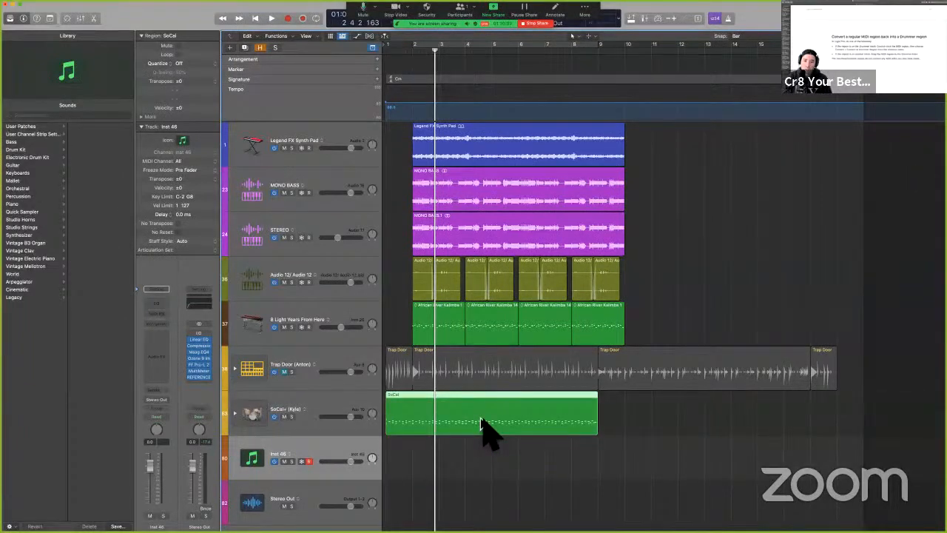
right_click(481, 424)
right_click(482, 426)
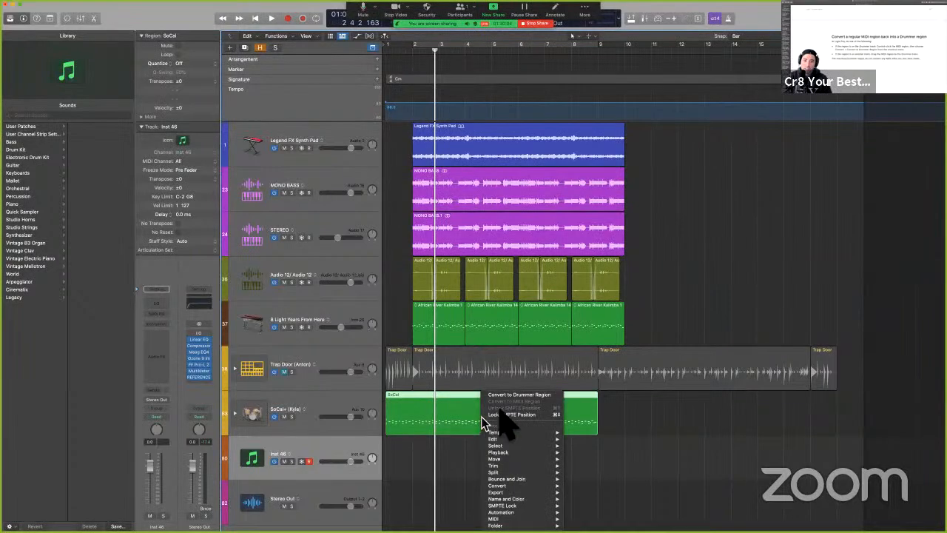
left_click(521, 397)
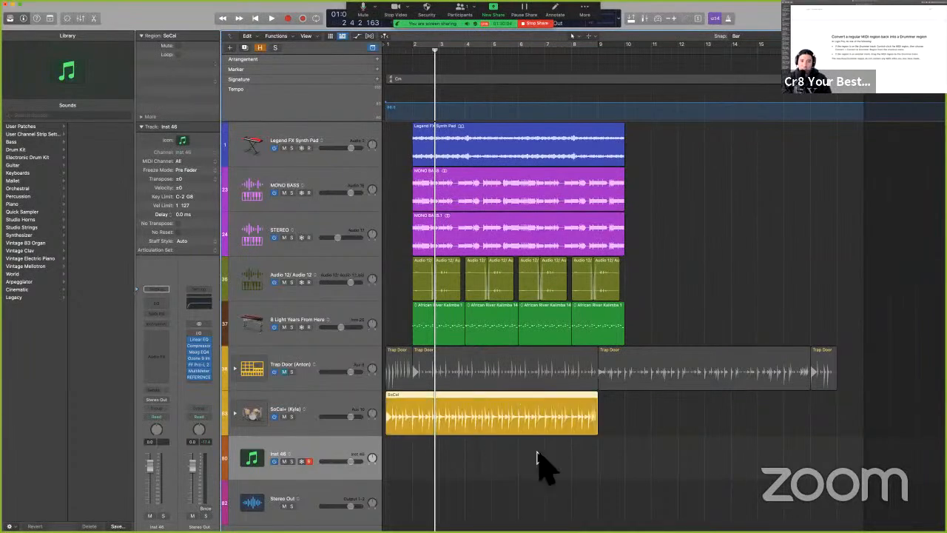
- Return to the user guide and advance to the chapter "Edit the timing and pitch of audio"
scroll(545, 348, "down", 5)
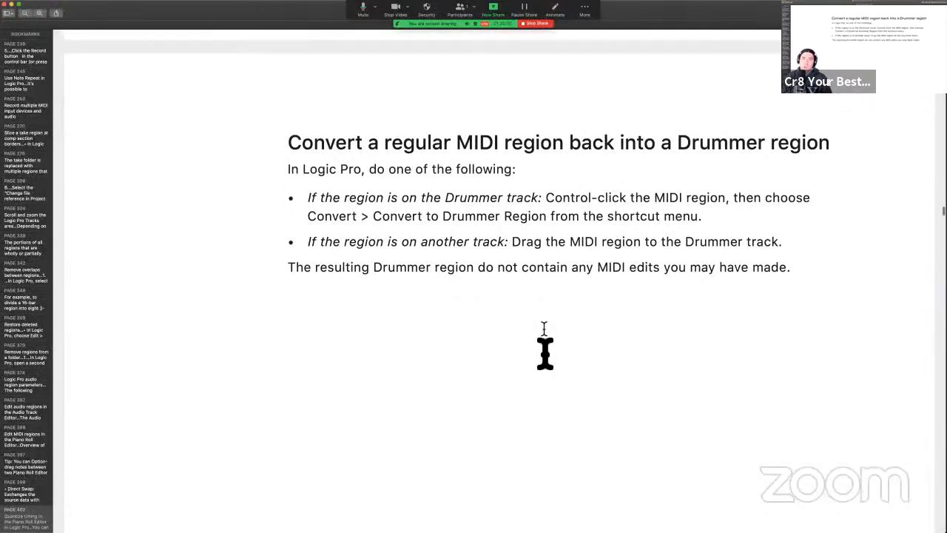
scroll(545, 329, "down", 5)
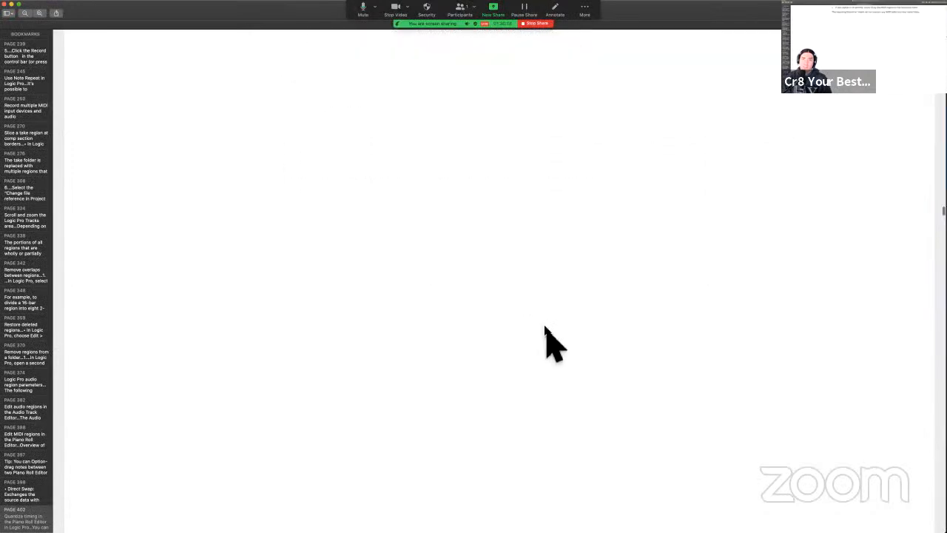
scroll(545, 328, "down", 10)
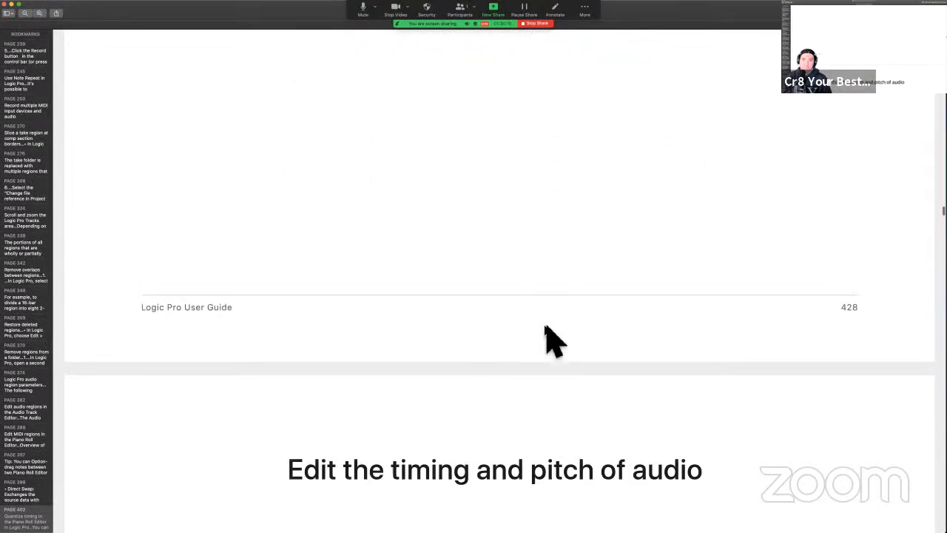
scroll(551, 341, "up", 2)
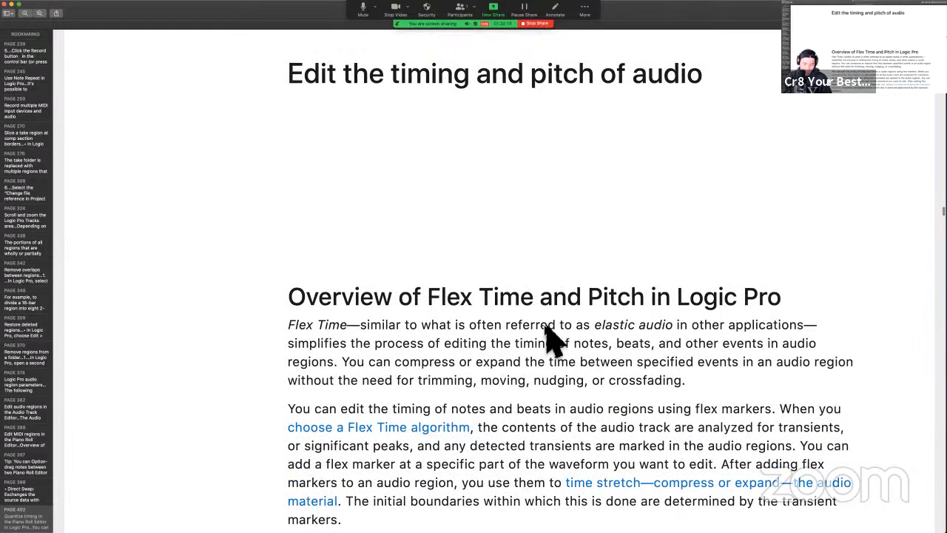
- Save the annotated user guide and stop sharing the screen in Zoom
key("super+s")
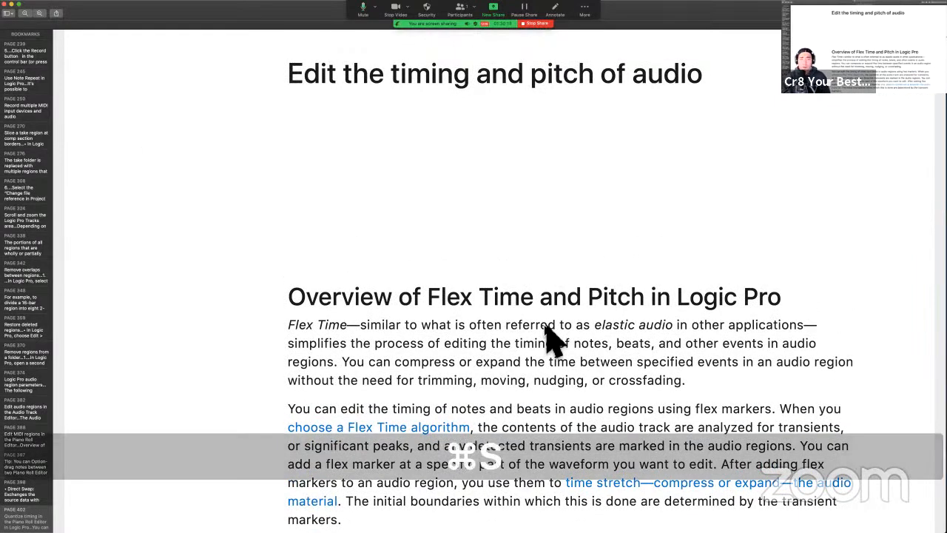
left_click(533, 24)
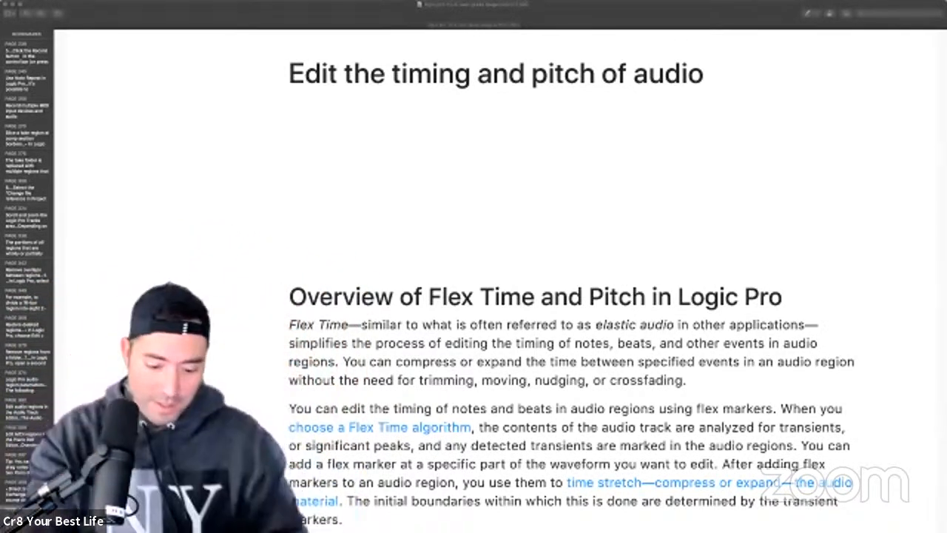
key("ctrl+Left")
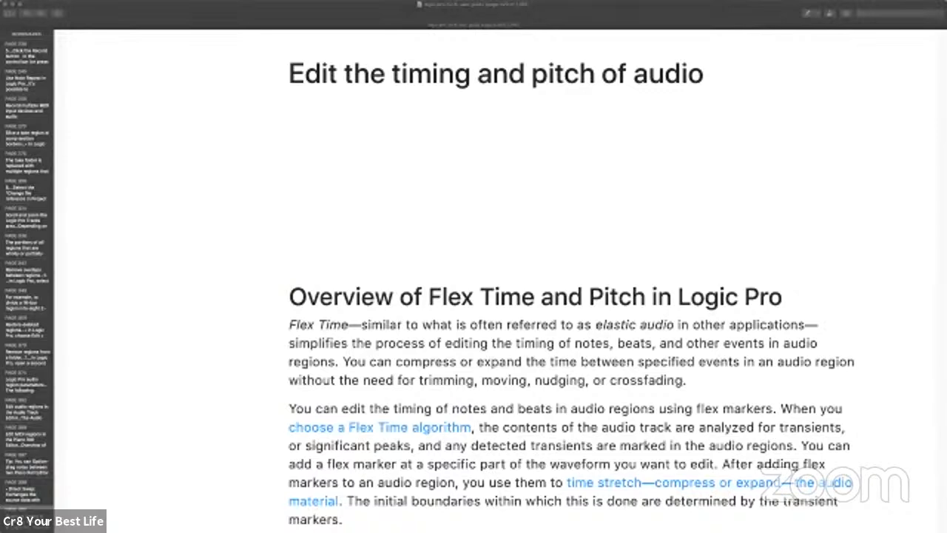
key("ctrl+Left")
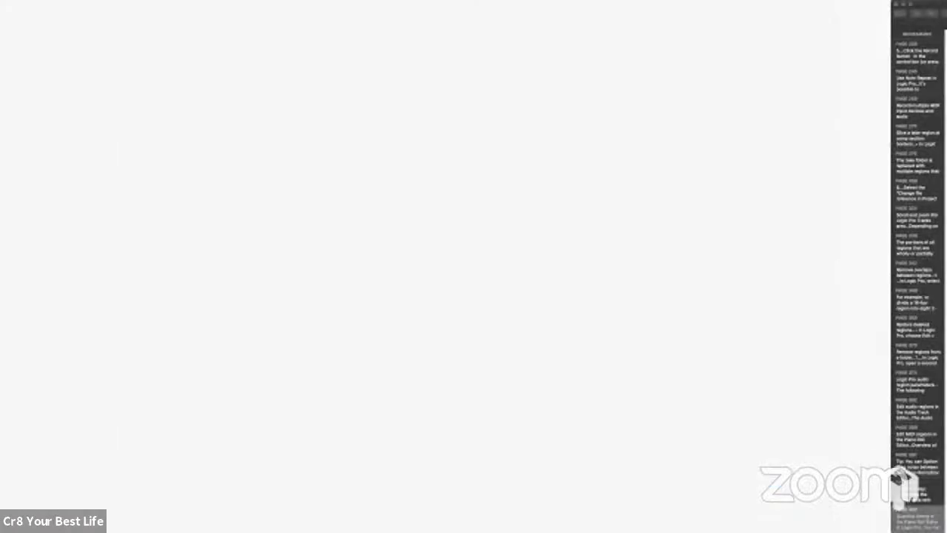
key("ctrl+Right")
key("ctrl+Right")
key("ctrl+Left")
key("ctrl+Right")
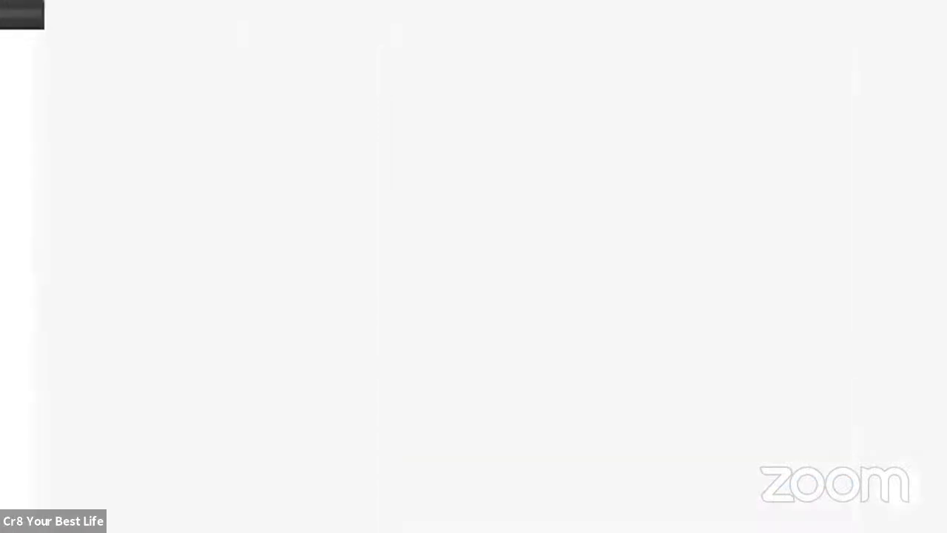
key("ctrl+Left")
key("ctrl+Left")
key("ctrl+Right")
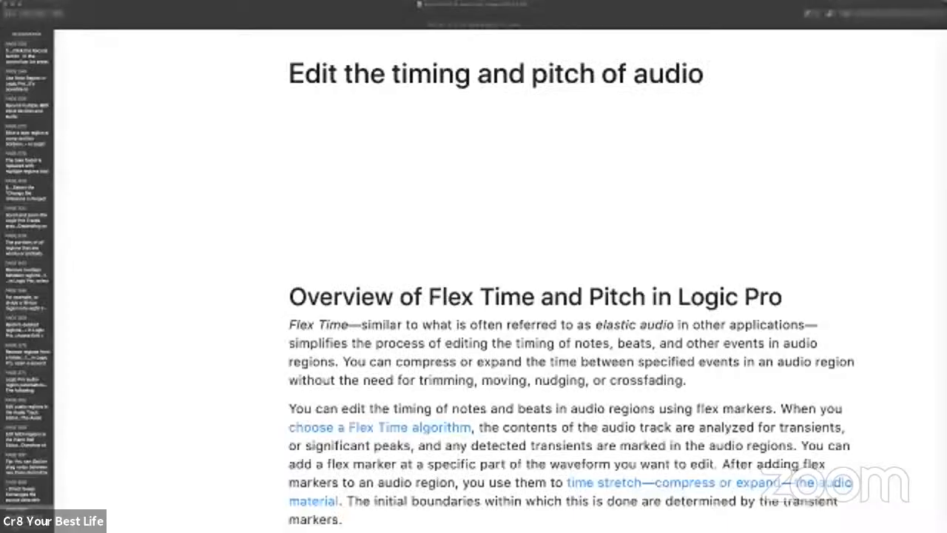